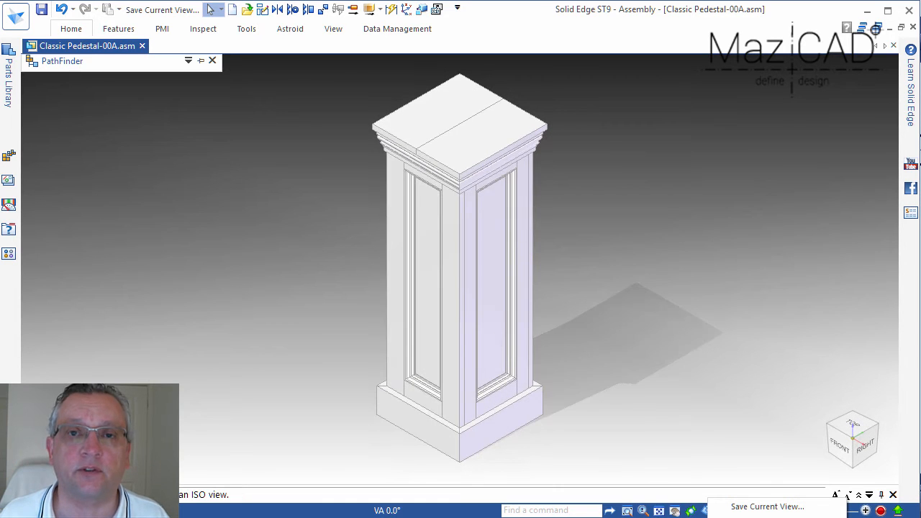
key(ctrl+t)
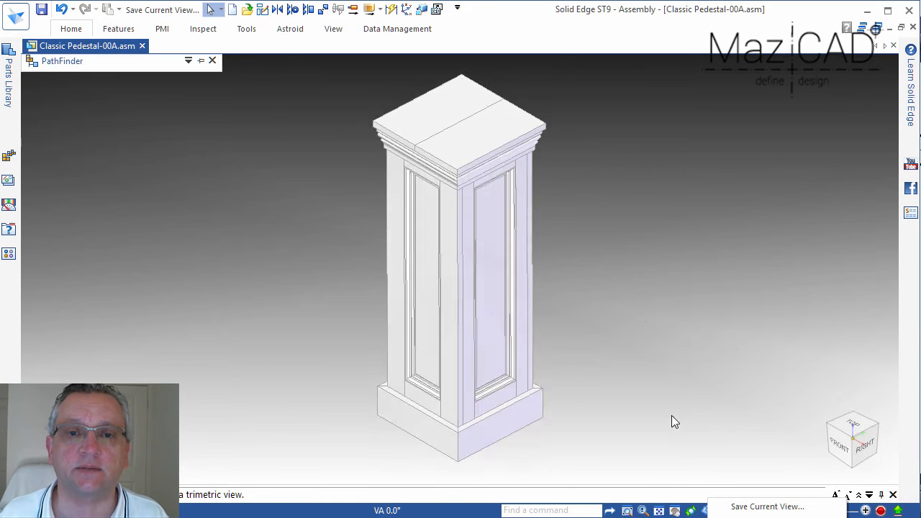
mouse_move(635, 346)
middle_down()
mouse_move(588, 228)
mouse_move(551, 194)
mouse_move(362, 221)
mouse_move(285, 218)
mouse_move(226, 236)
middle_up()
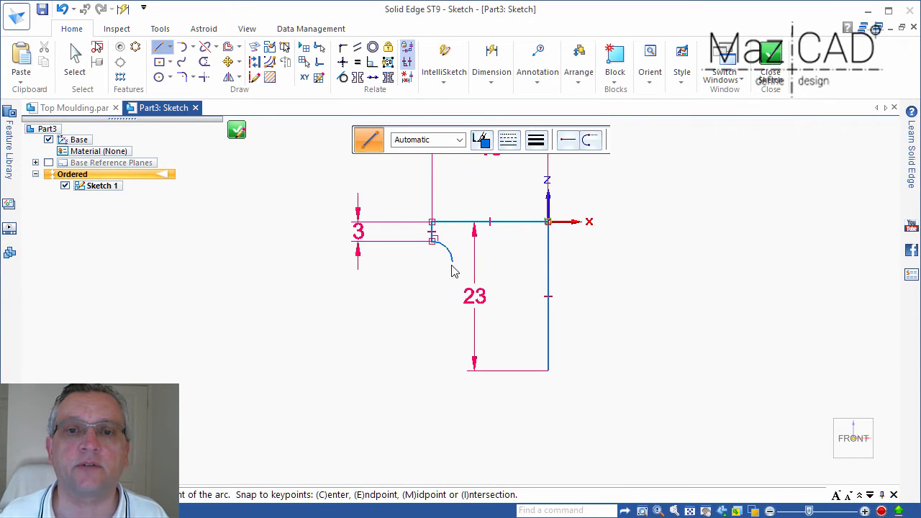
- Add a small arc from the lower end of the profile's 3 mm edge and extrude the moulding profile about 68 mm
click(450, 259)
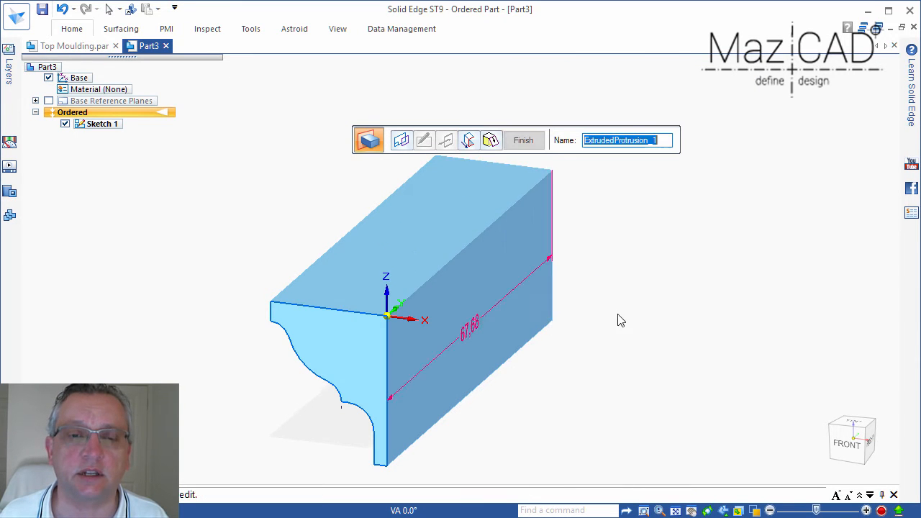
click(609, 295)
click(524, 141)
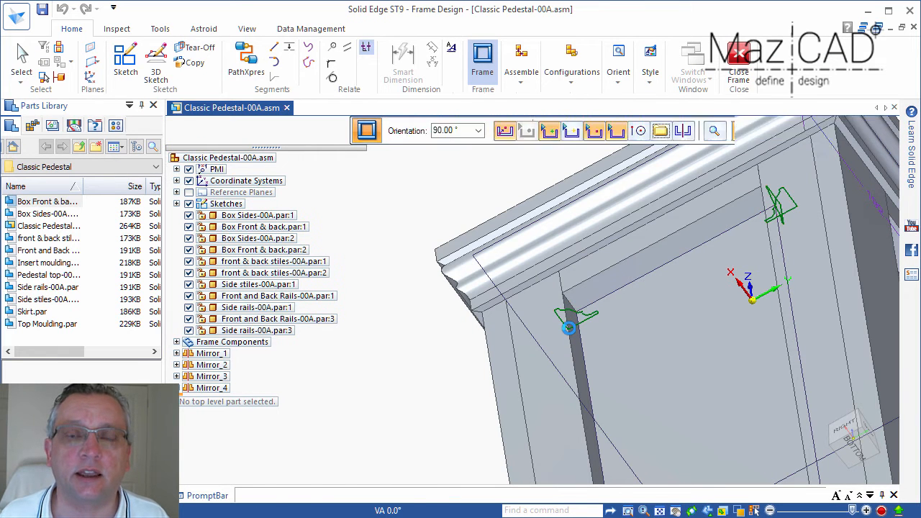
click(568, 328)
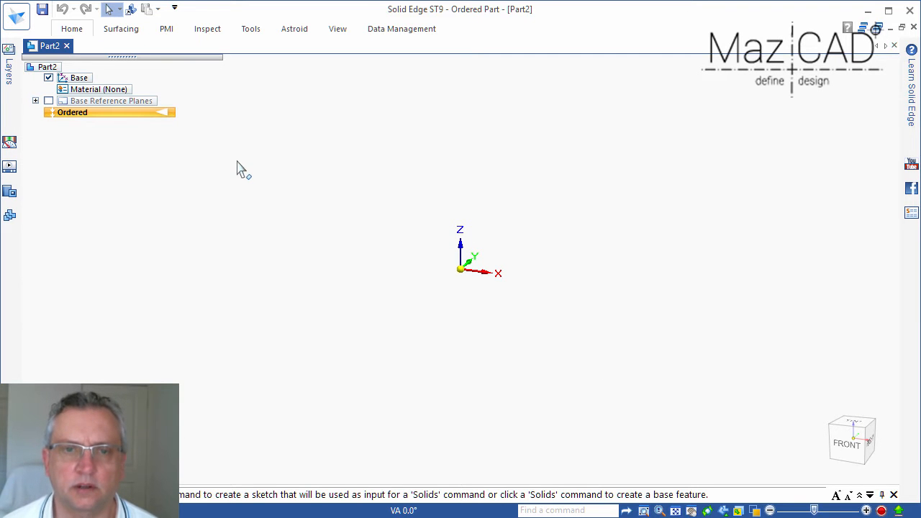
- Start a new sketch on the front (XZ) reference plane of the empty part
click(72, 29)
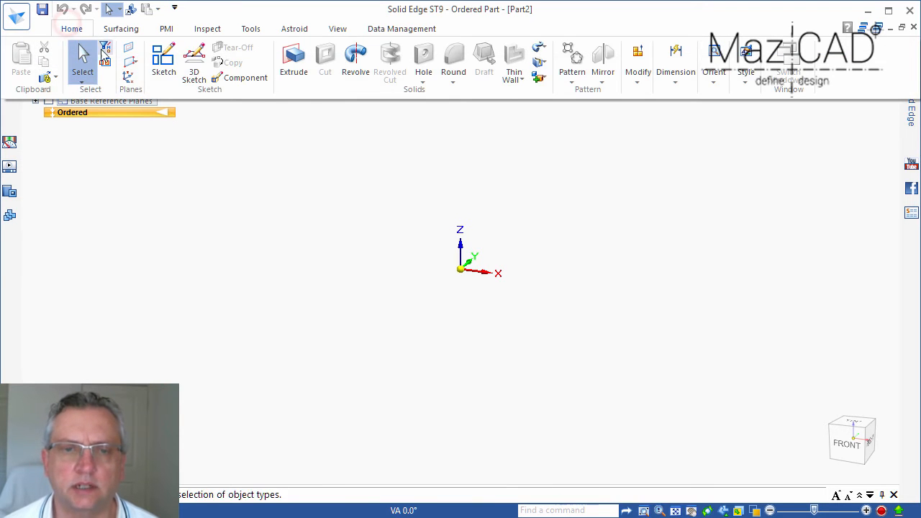
click(162, 78)
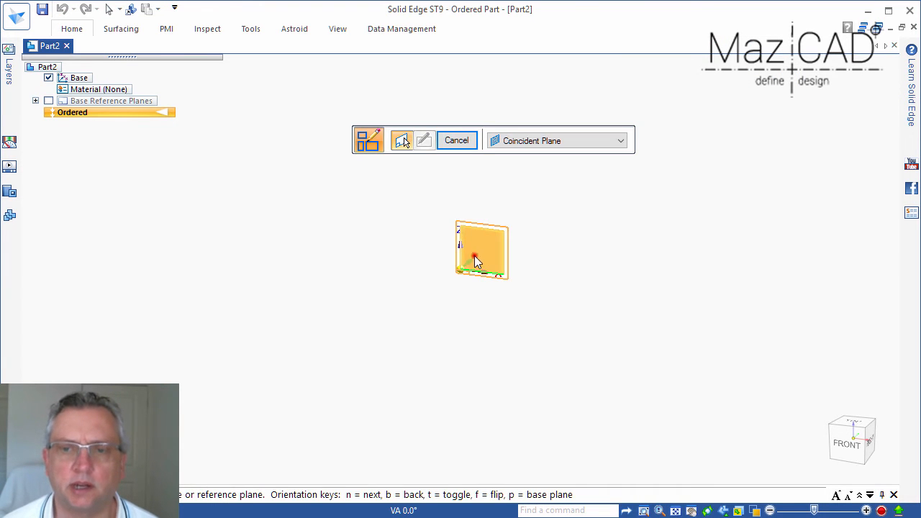
click(474, 255)
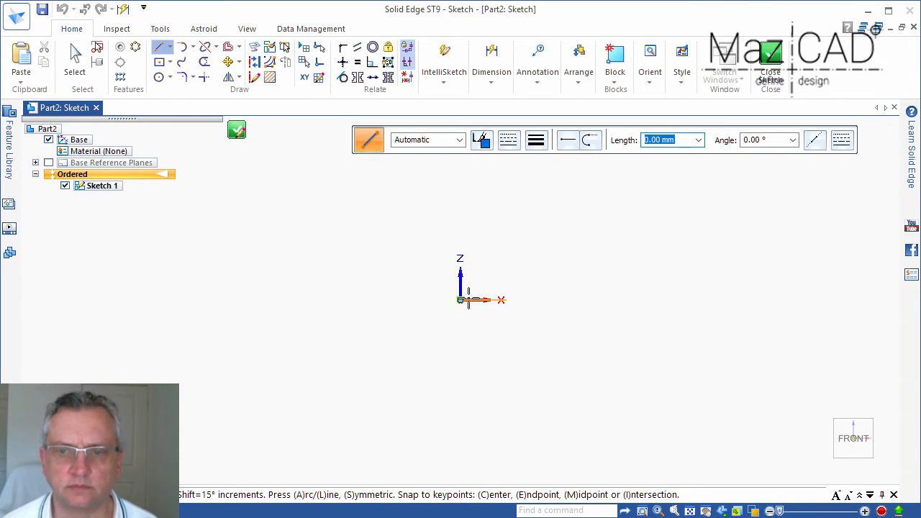
- Draw the profile's back edge: a line about 28 mm straight down from the origin, an outward jog with angled ends, and a final vertical line
click(461, 300)
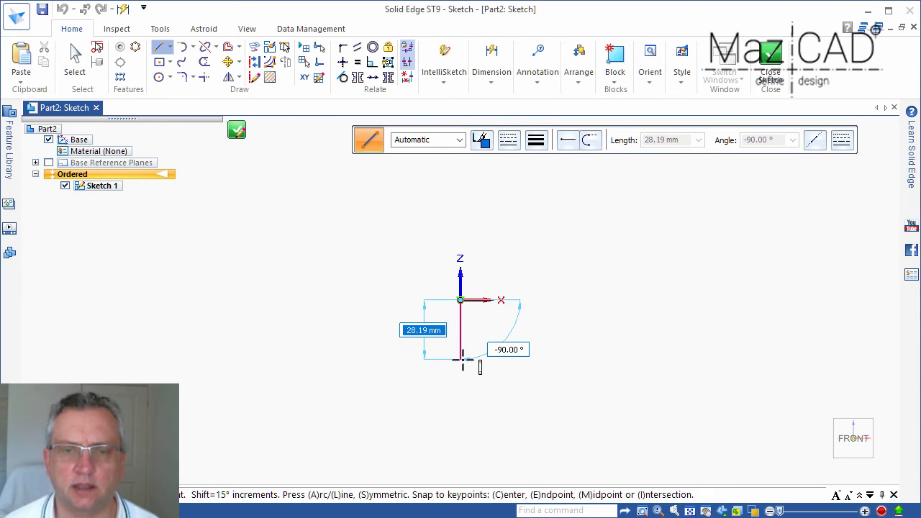
click(461, 360)
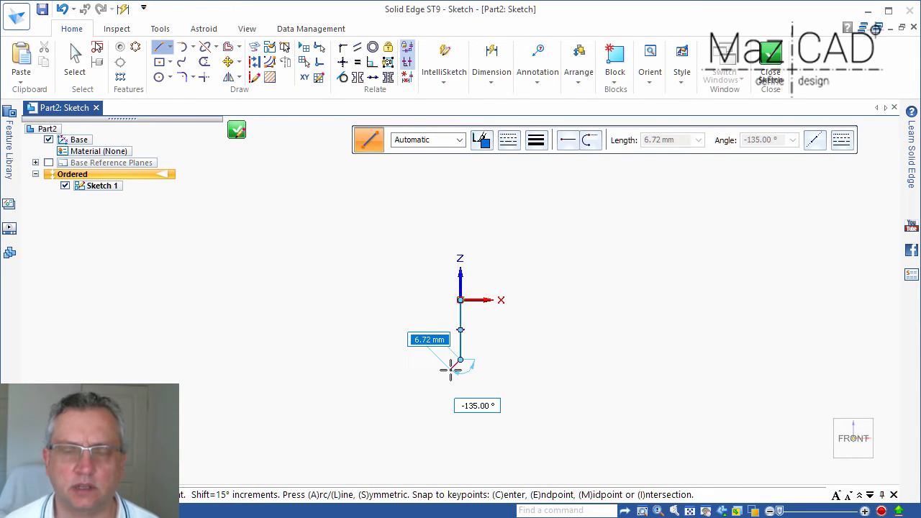
scroll(451, 370, up, 2)
click(451, 369)
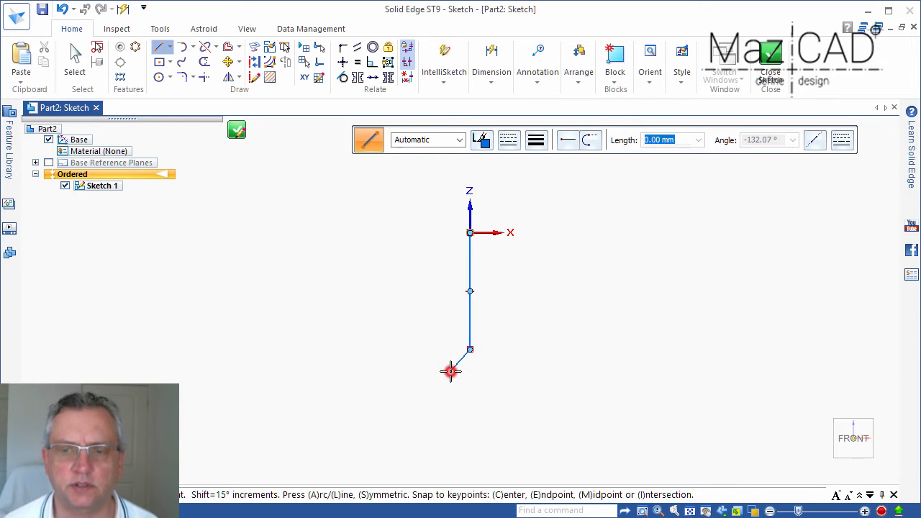
click(451, 420)
scroll(449, 432, down, 3)
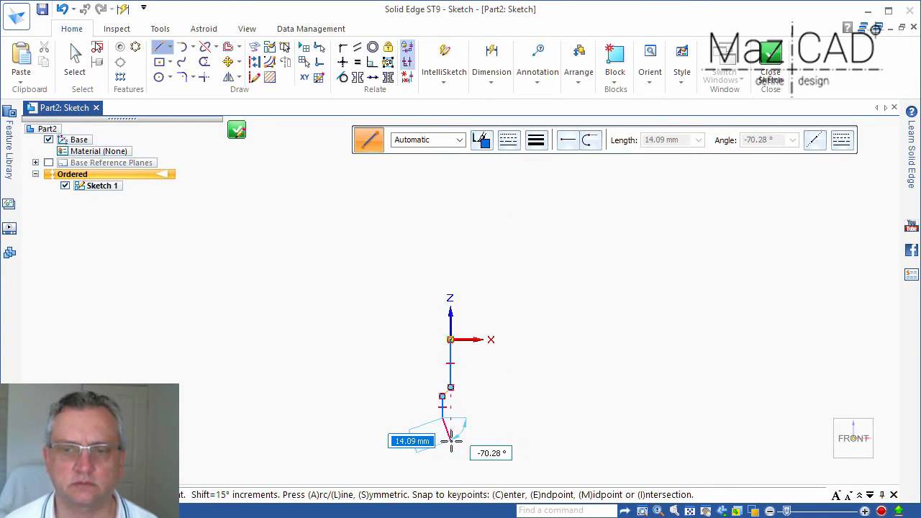
scroll(451, 443, up, 3)
click(448, 400)
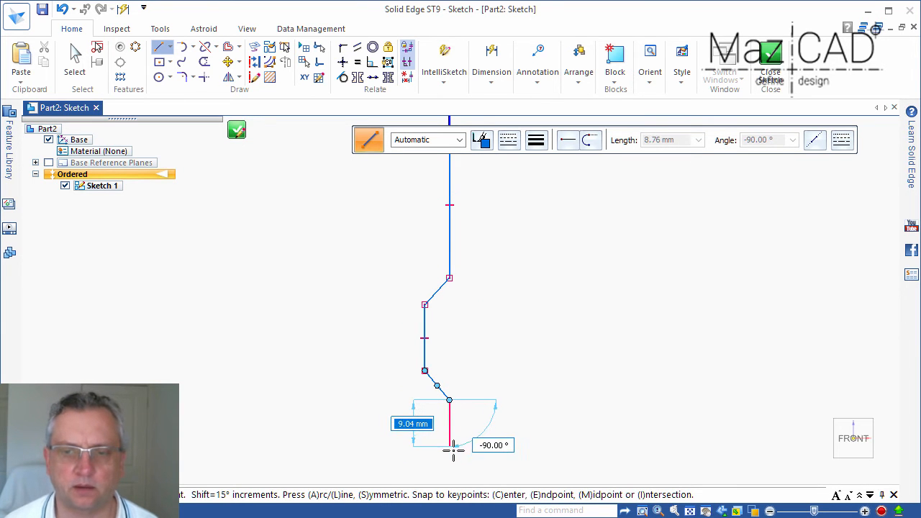
click(450, 453)
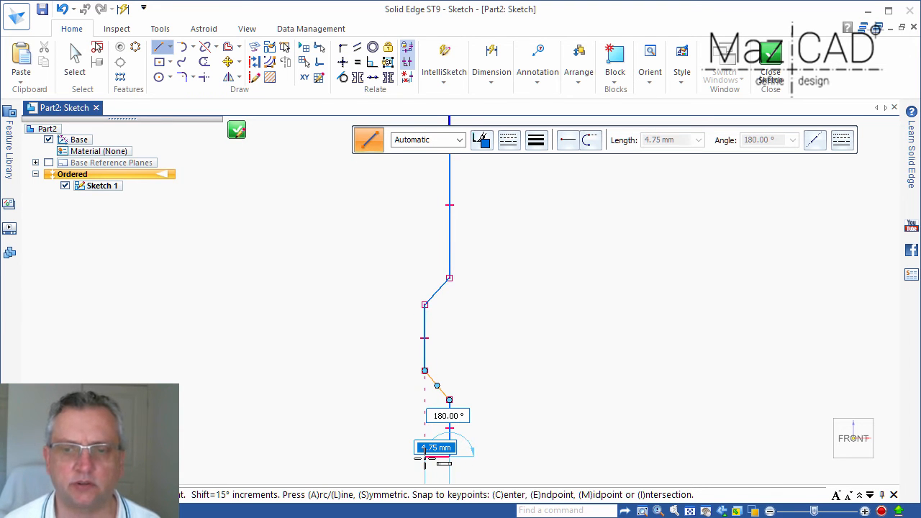
- Draw the foot of the profile with a horizontal line about 4.75 mm long and a vertical line about 7.5 mm up
click(425, 456)
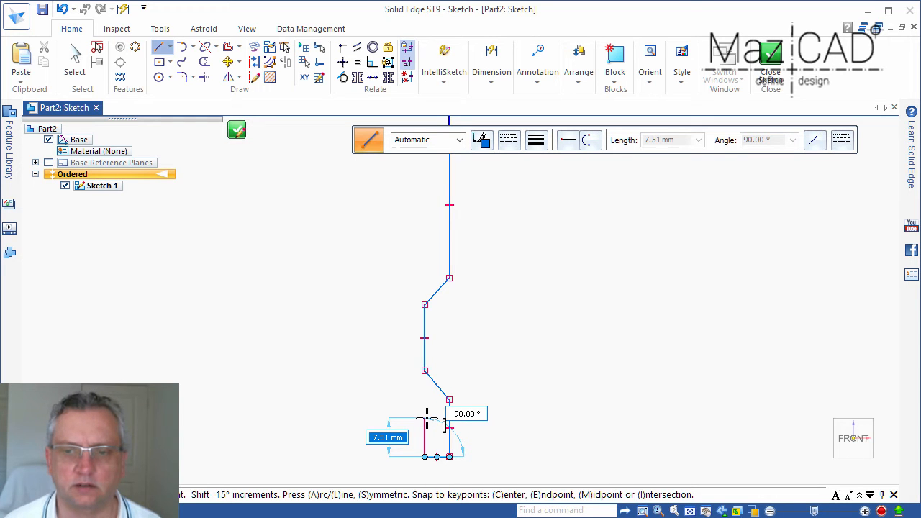
click(425, 418)
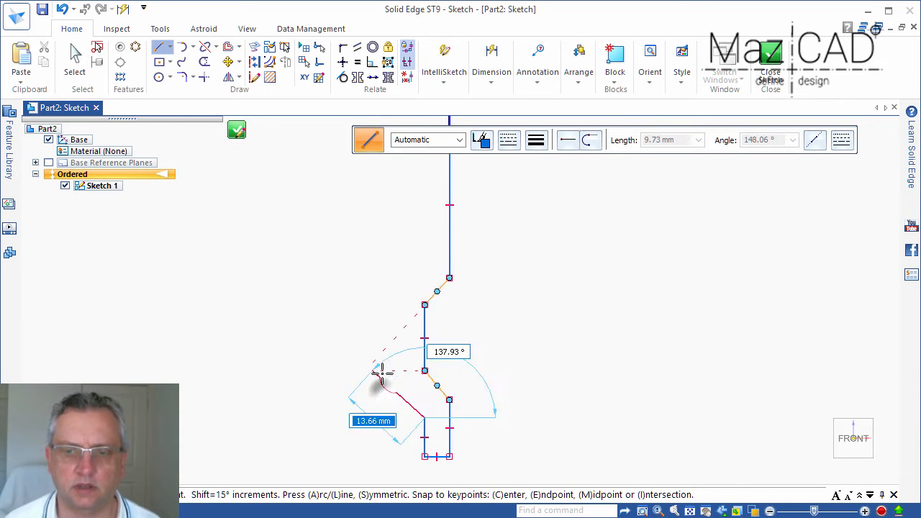
key(Escape)
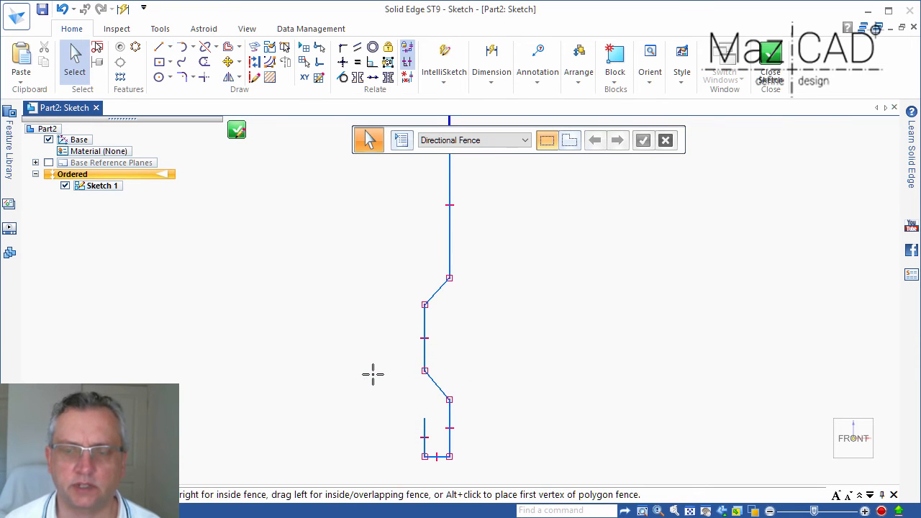
- Dimension the profile's overall height from the origin to its lowest corner and set it to 65 mm
scroll(374, 389, down, 1)
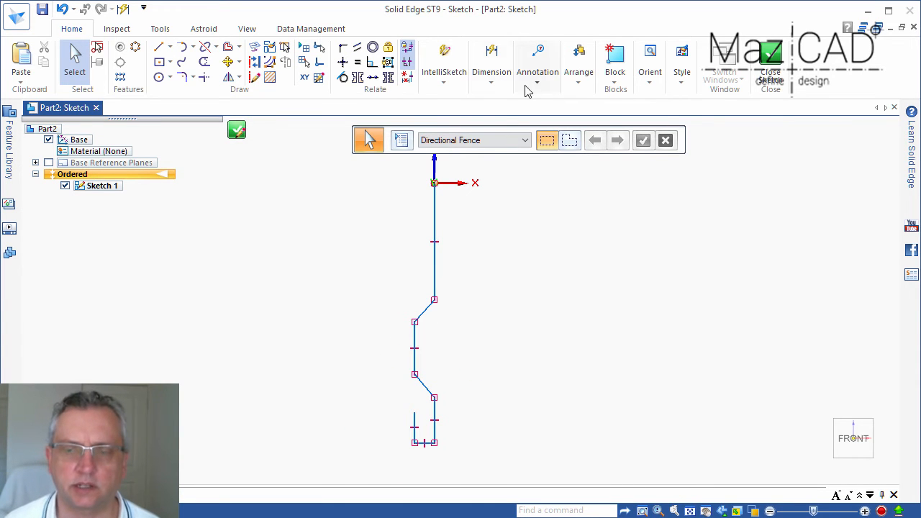
click(493, 77)
click(494, 115)
click(434, 182)
click(435, 444)
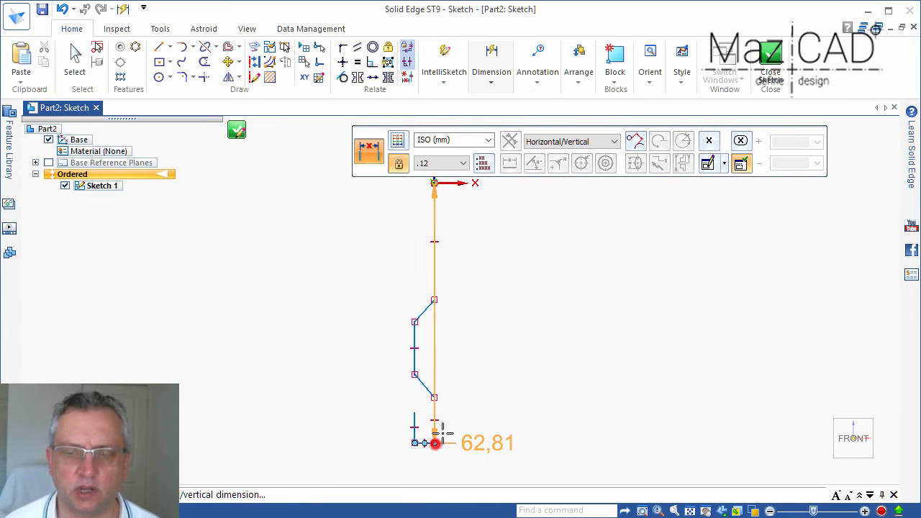
click(492, 353)
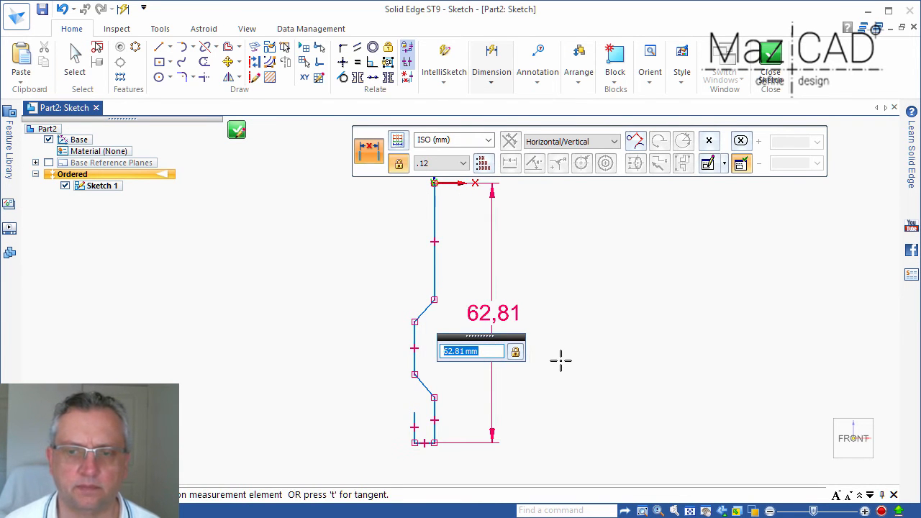
text(65)
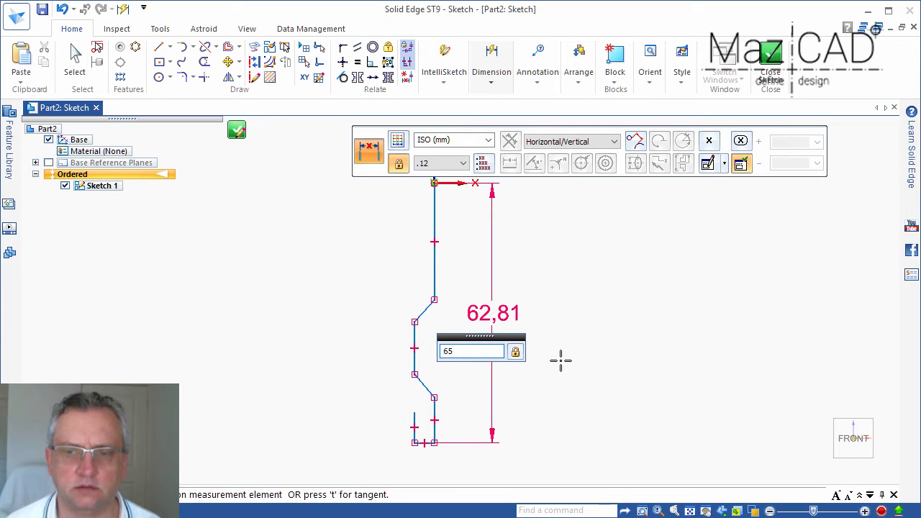
key(Return)
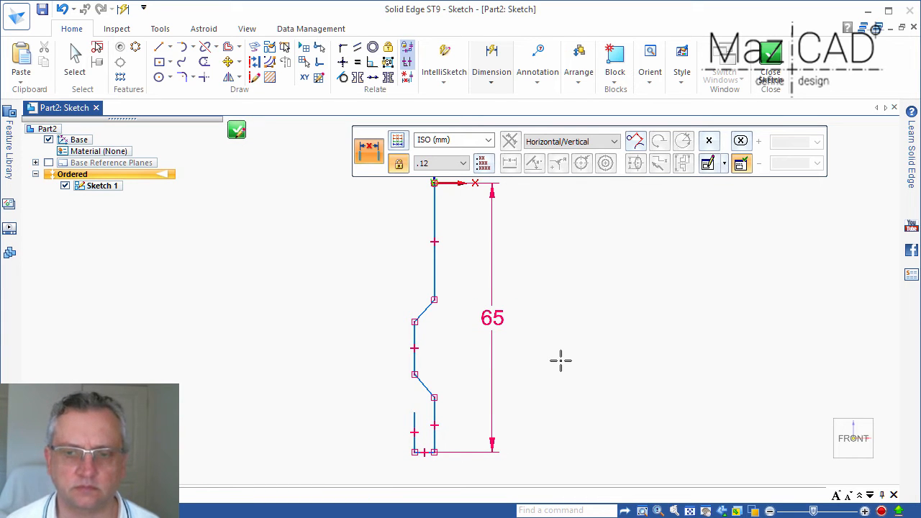
- Draw an 18 mm horizontal line outward from the origin and a 14 mm vertical line down from its end
scroll(560, 362, down, 1)
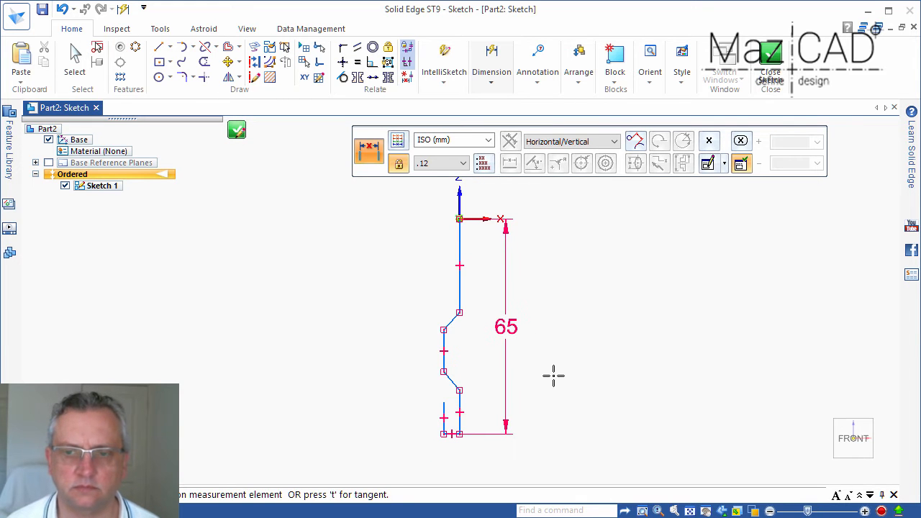
scroll(553, 374, down, 1)
scroll(511, 224, up, 2)
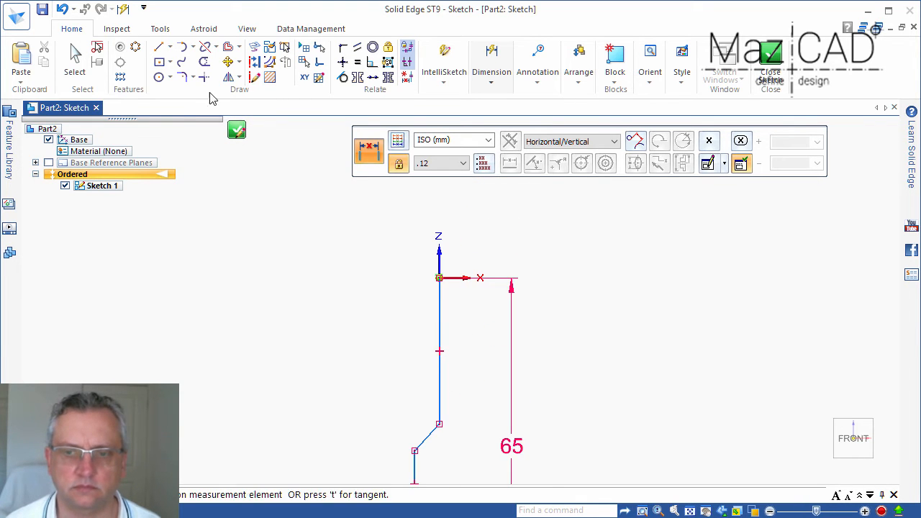
click(159, 46)
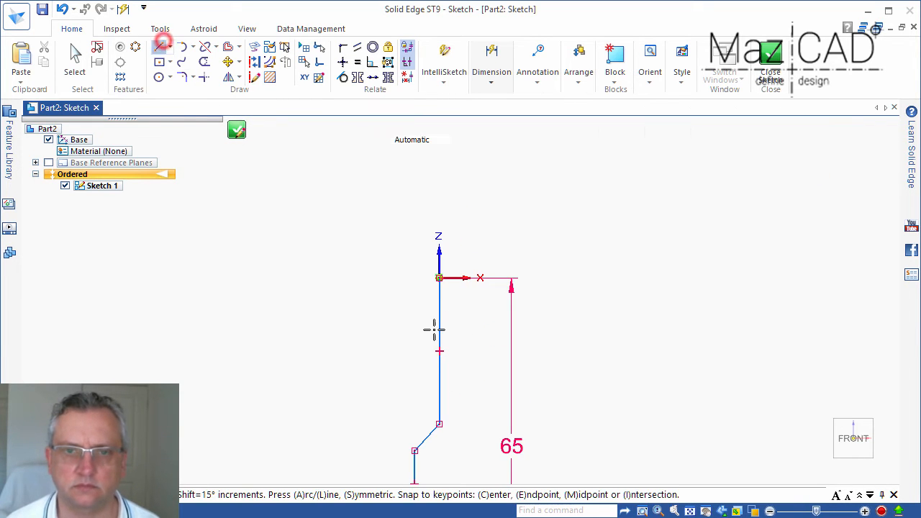
click(439, 278)
text(18)
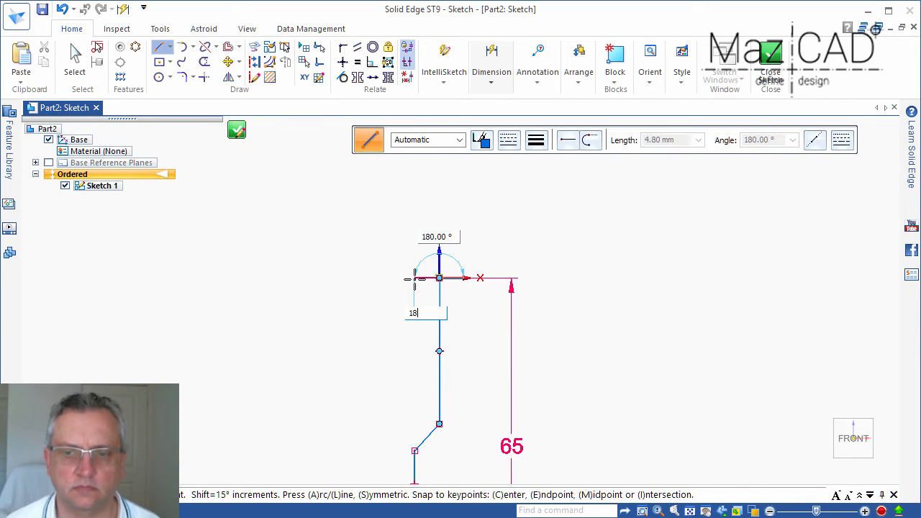
key(Tab)
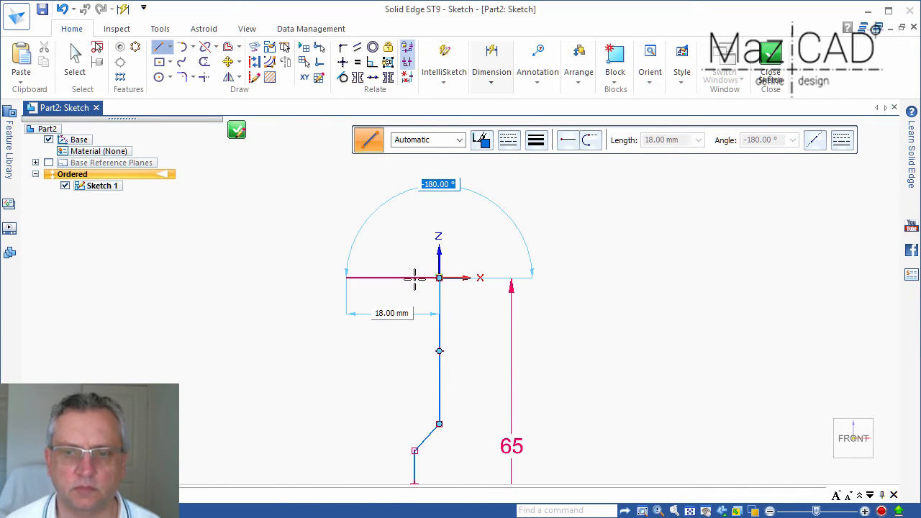
key(Return)
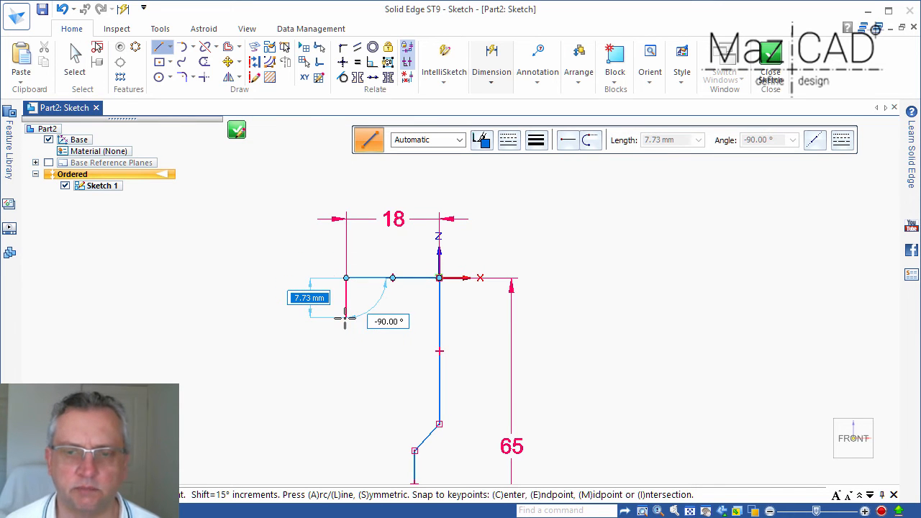
text(14)
key(Tab)
key(Return)
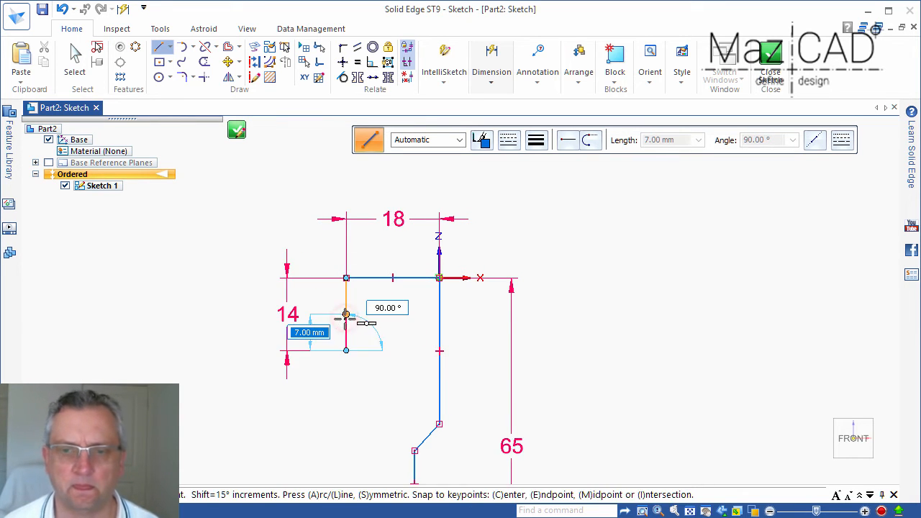
- Continue the profile from the 14 mm line with a short inward-sloping line and a short return line perpendicular to it
click(368, 370)
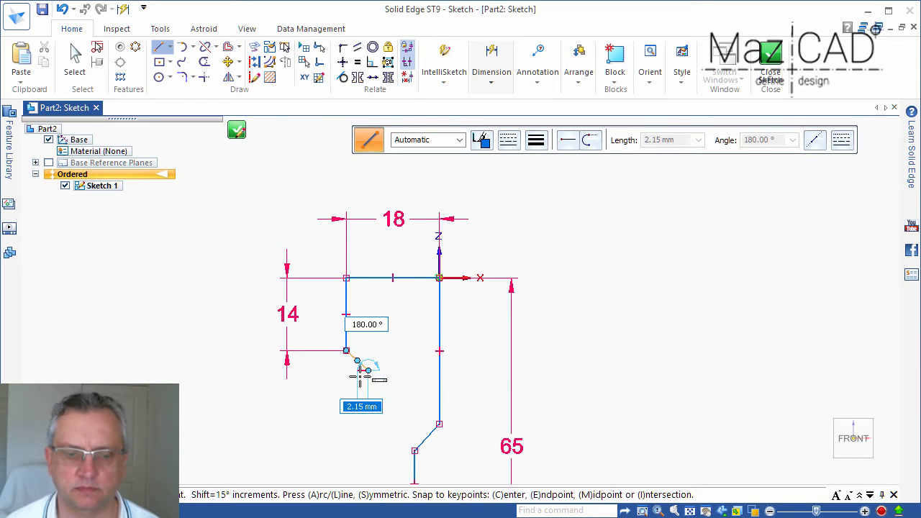
scroll(361, 379, up, 3)
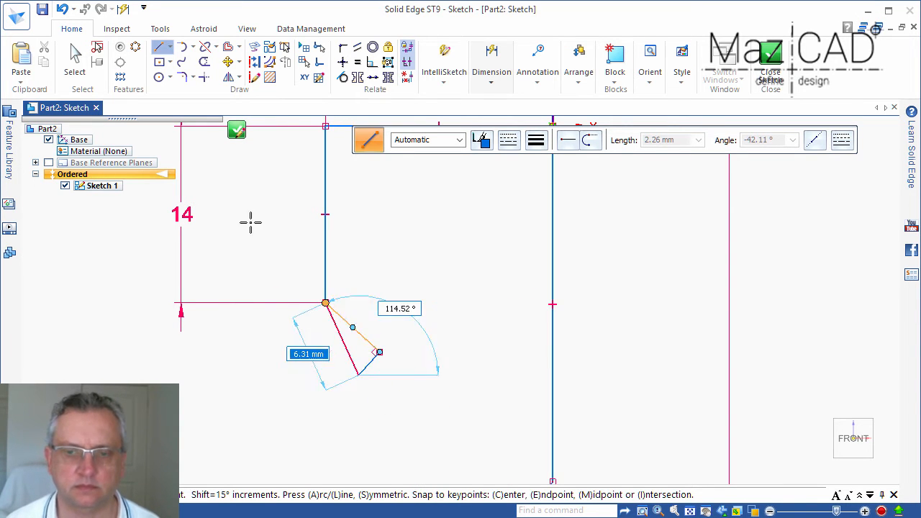
- Draw a flowing S-shaped curve from the end of the short return line through intermediate points to the top of the foot's vertical line
click(181, 63)
scroll(442, 230, down, 3)
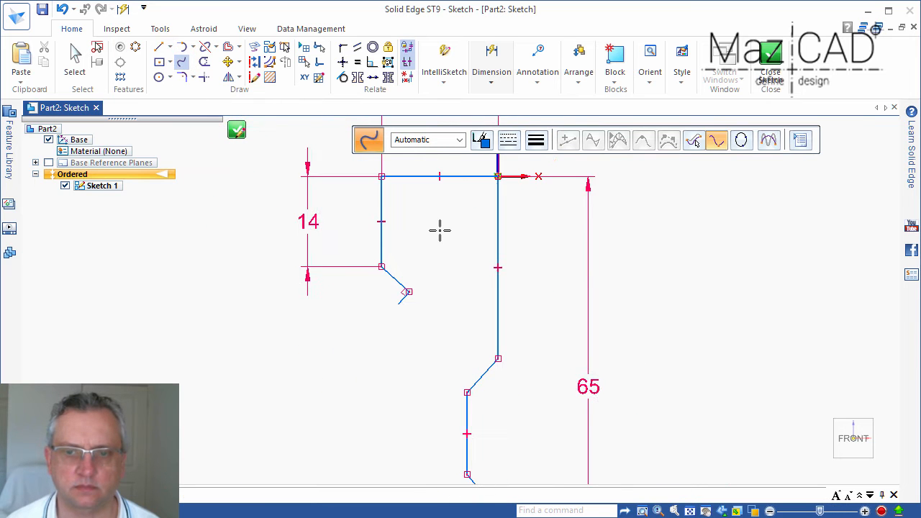
scroll(442, 243, down, 1)
scroll(446, 264, down, 1)
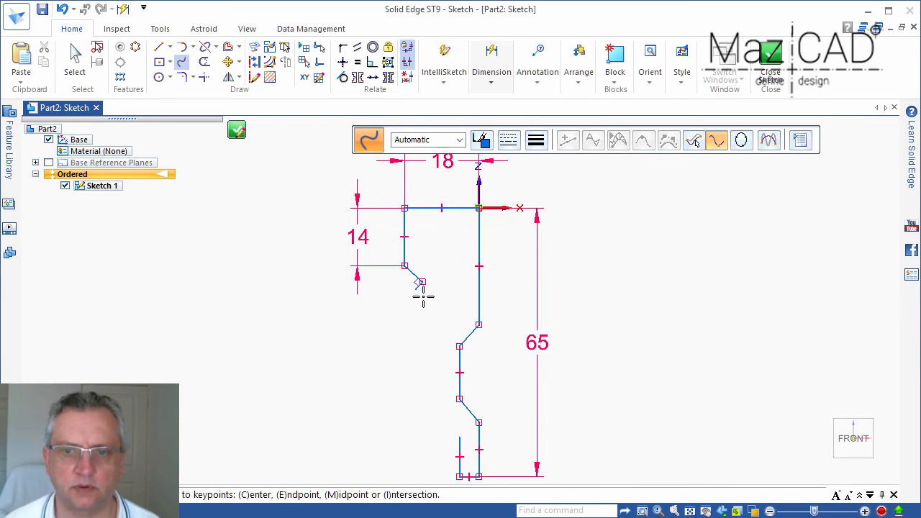
click(421, 282)
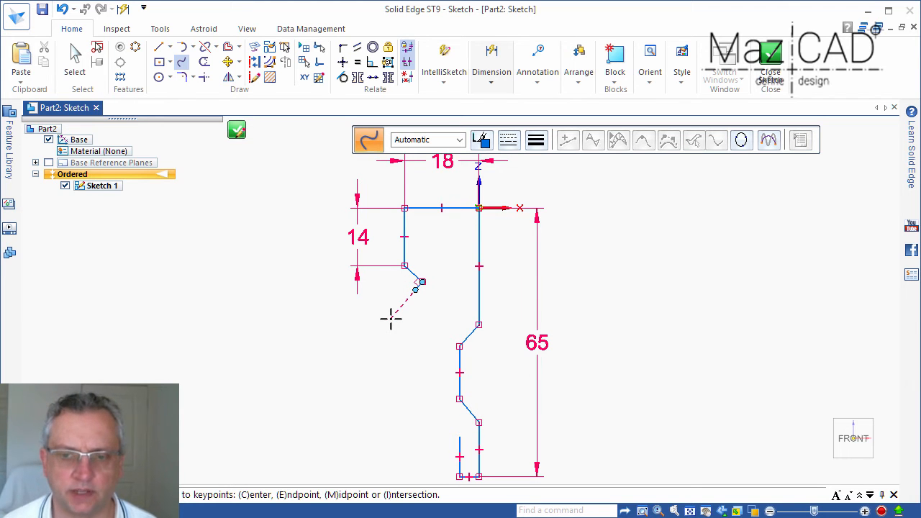
click(389, 324)
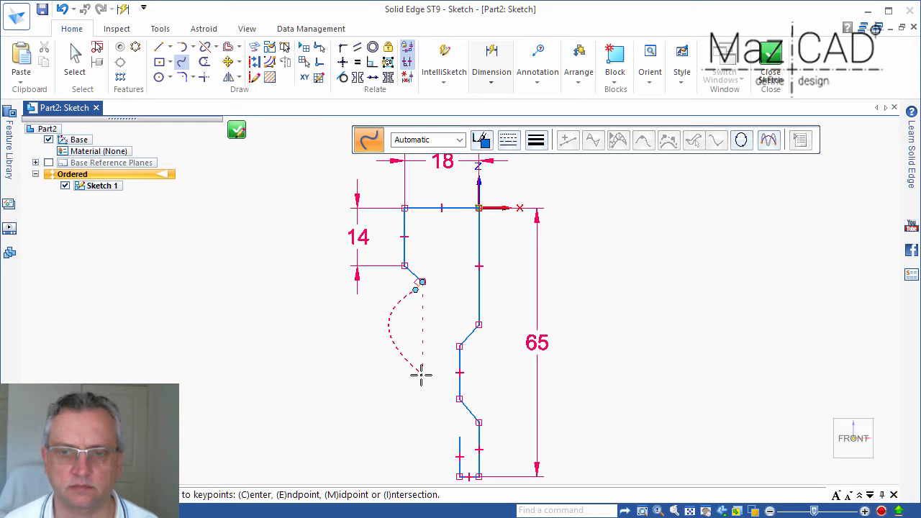
click(421, 374)
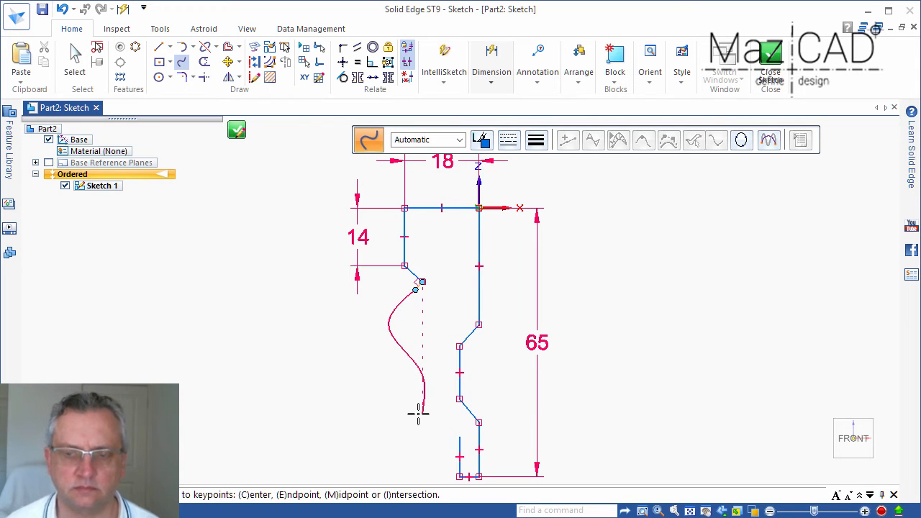
click(418, 411)
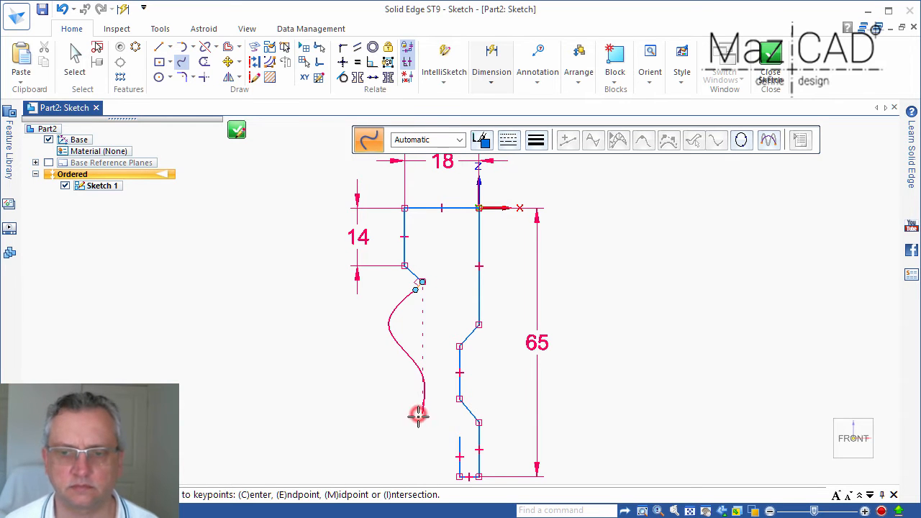
click(458, 422)
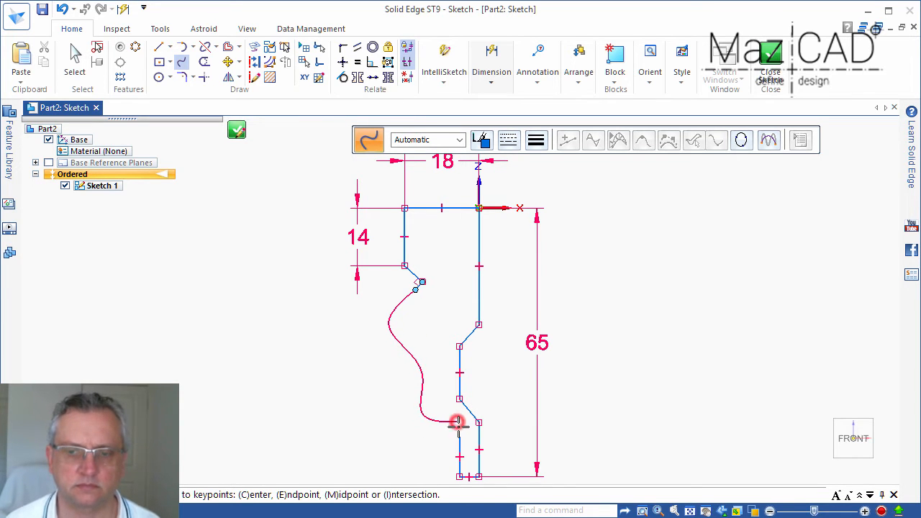
click(459, 436)
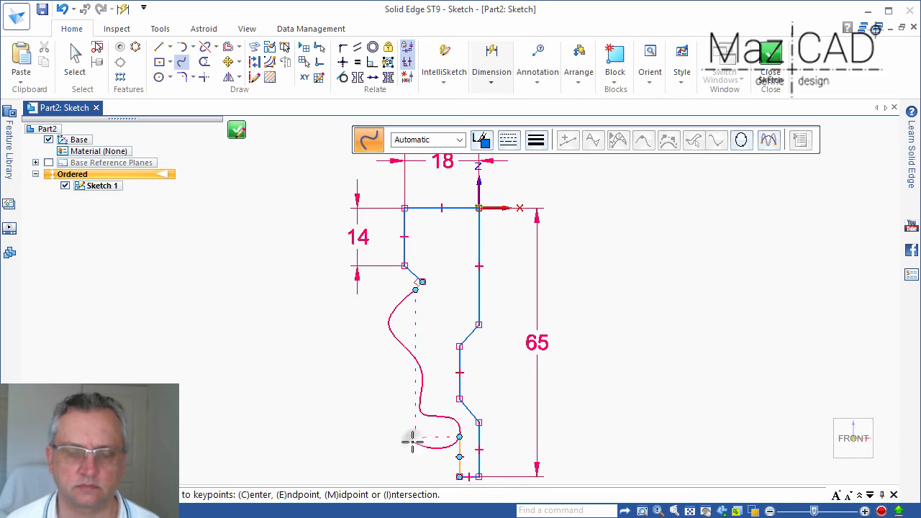
key(Escape)
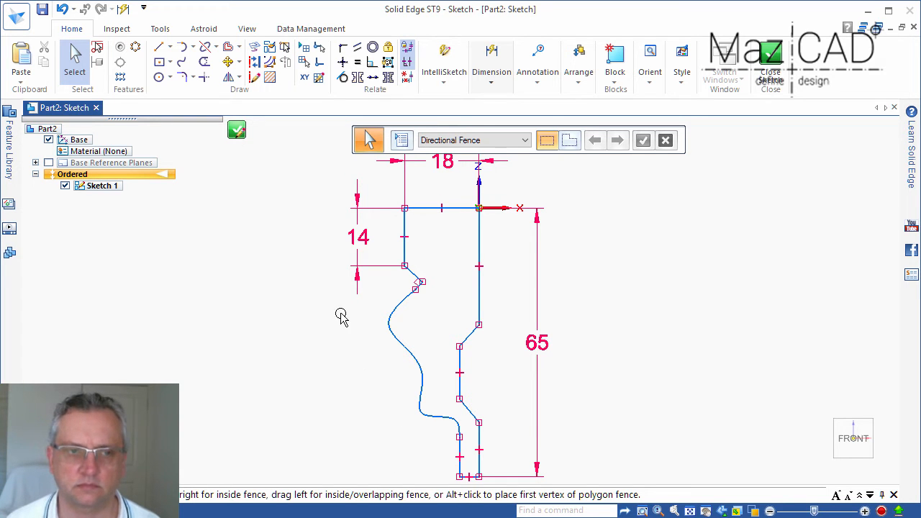
- Reshape the curve by moving the edit point at its upper outward bulge slightly inward
scroll(352, 317, down, 1)
scroll(391, 387, up, 3)
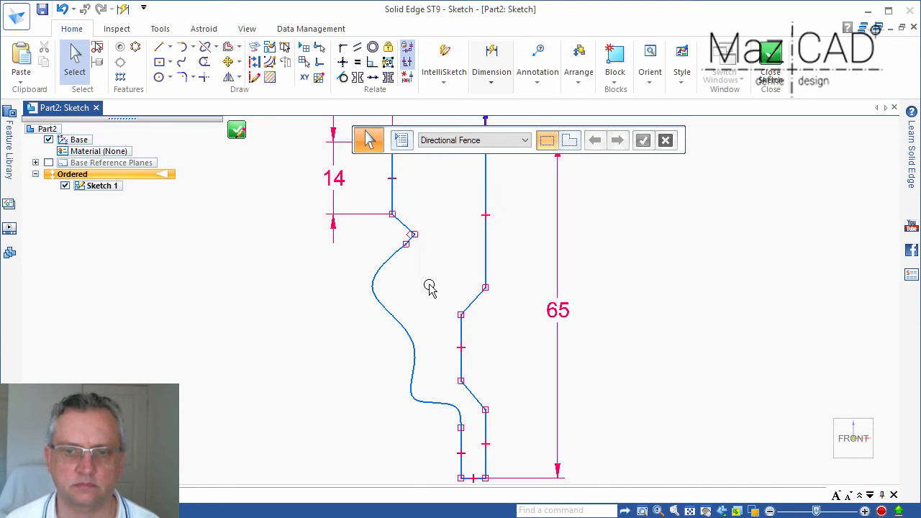
click(375, 297)
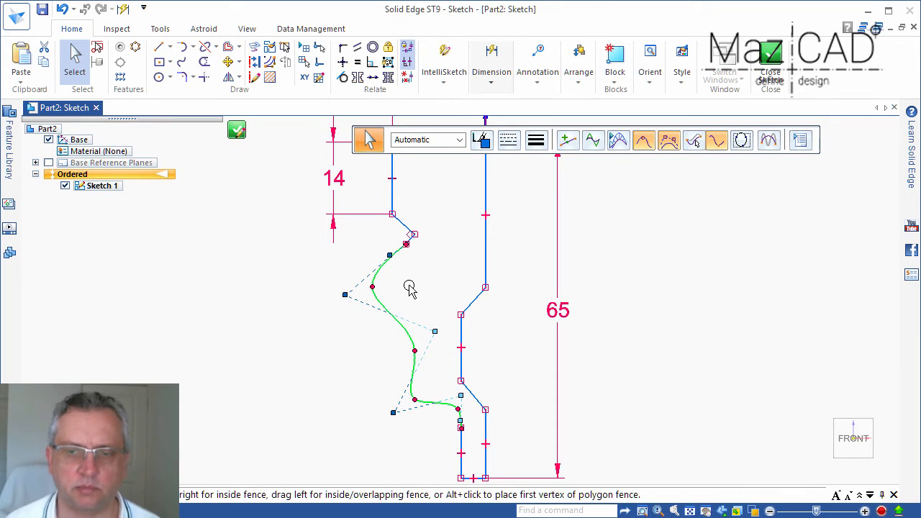
drag(373, 285, 388, 284)
- Make the upper end of the curve tangent to the short return line
scroll(408, 236, up, 5)
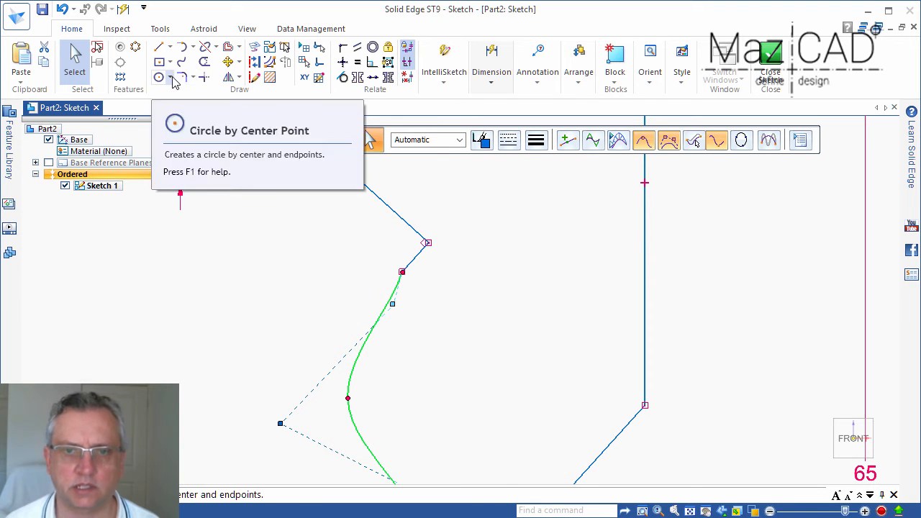
click(343, 78)
click(407, 262)
click(395, 287)
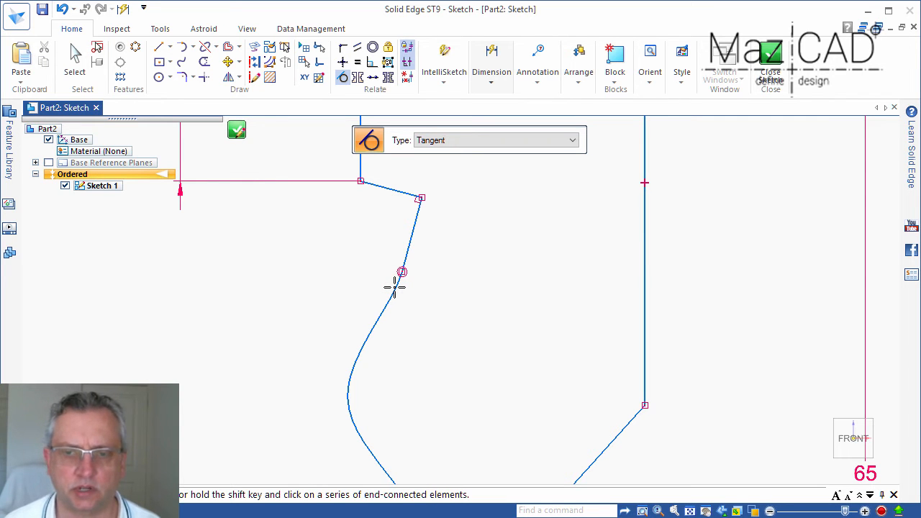
- Dimension the angle between the 14 mm vertical line and the inward-sloping line and set it to 135°
scroll(374, 302, up, 2)
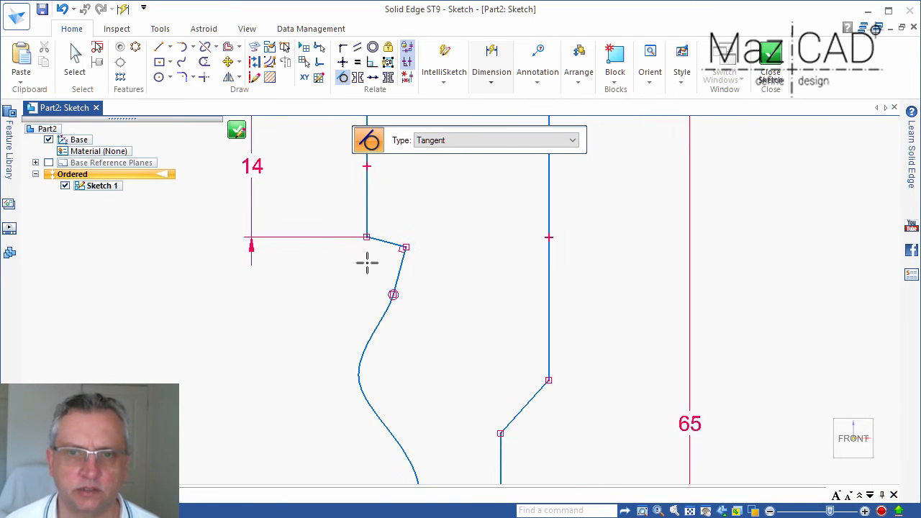
scroll(343, 205, down, 2)
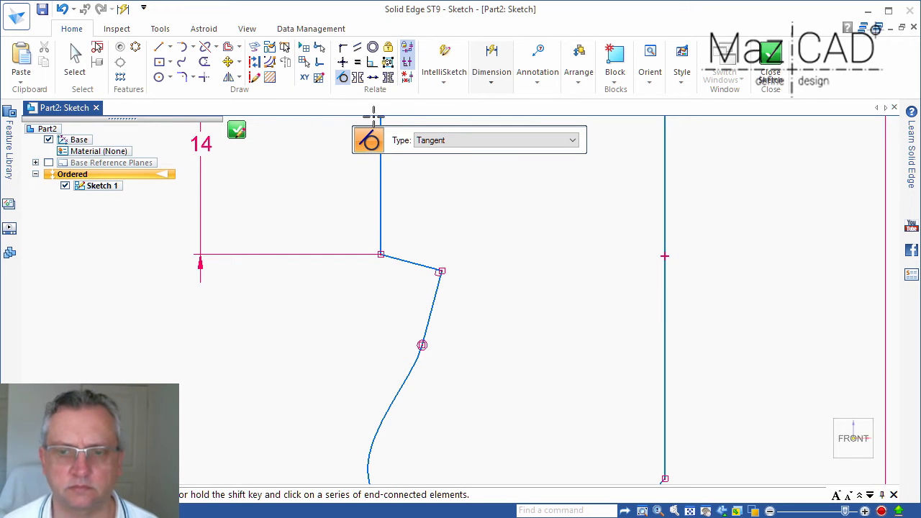
click(490, 83)
click(524, 116)
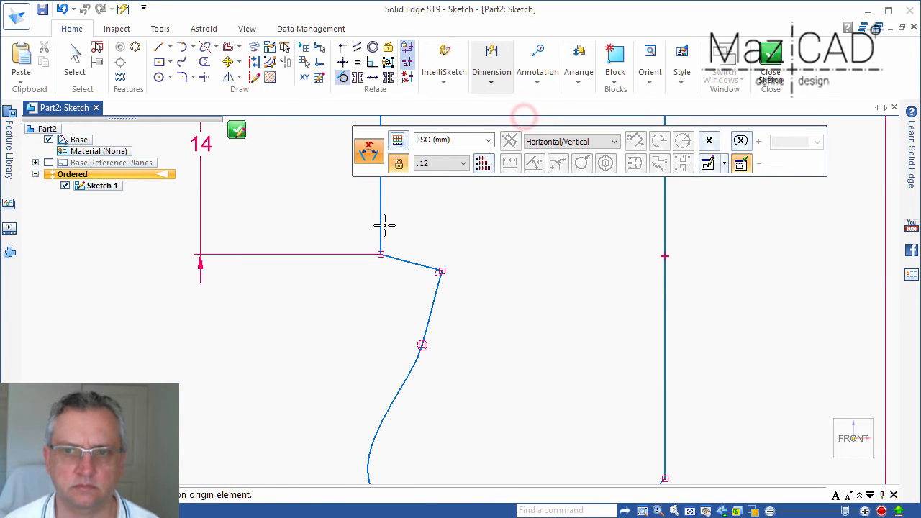
click(381, 226)
click(404, 261)
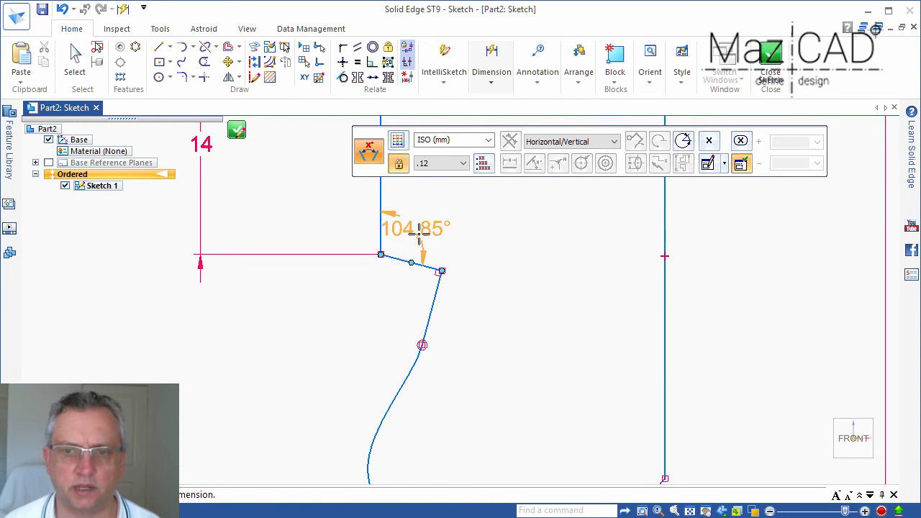
click(439, 241)
text(1)
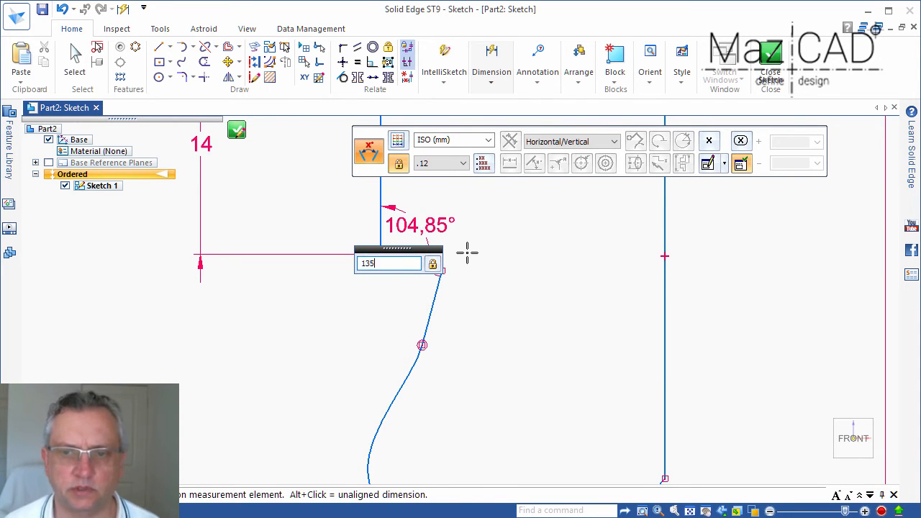
text(35)
key(Return)
scroll(469, 245, down, 2)
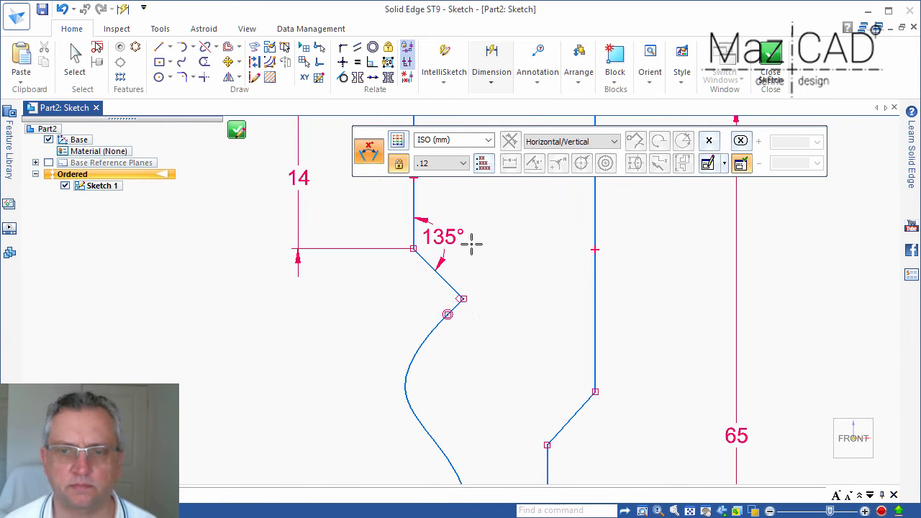
- Make the lower end of the curve tangent to the foot's vertical line
scroll(466, 277, down, 2)
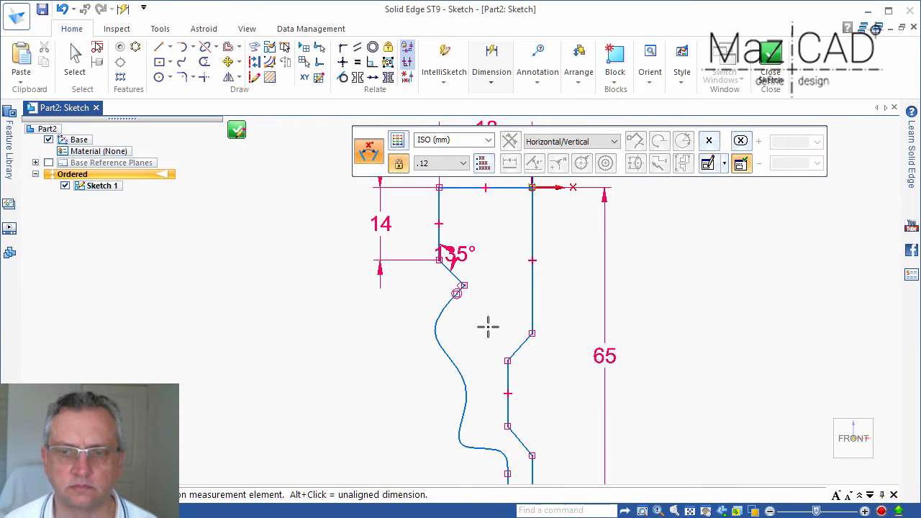
scroll(499, 465, up, 3)
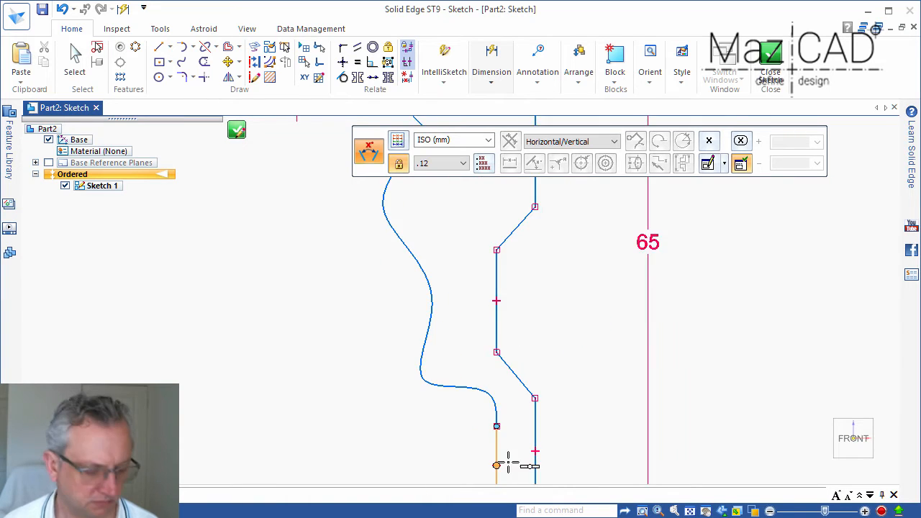
click(342, 77)
click(486, 407)
click(486, 376)
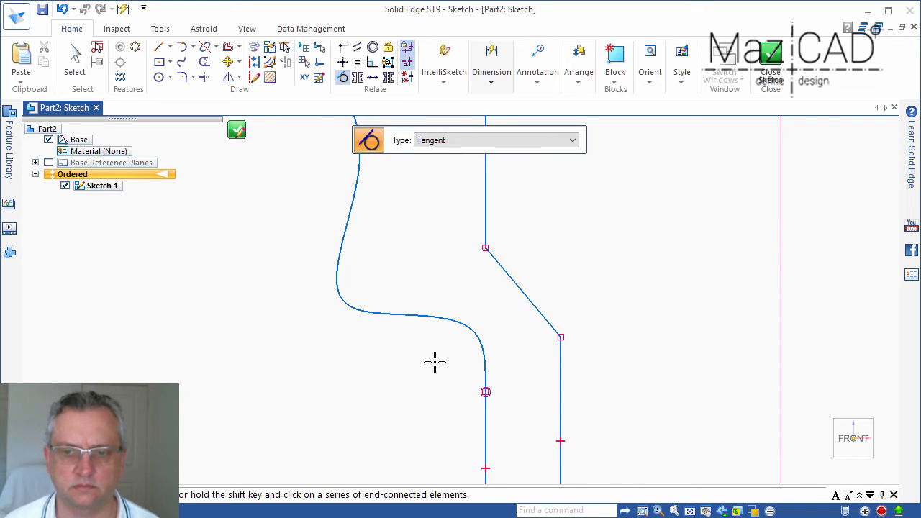
key(Escape)
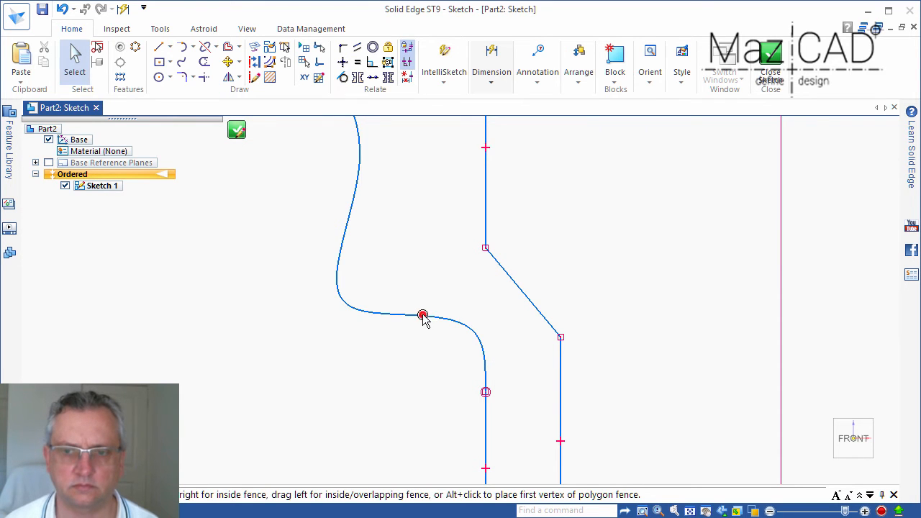
- Select the curve and adjust the edit point at its lower bend to refine the shape above the foot
click(422, 315)
drag(346, 300, 362, 257)
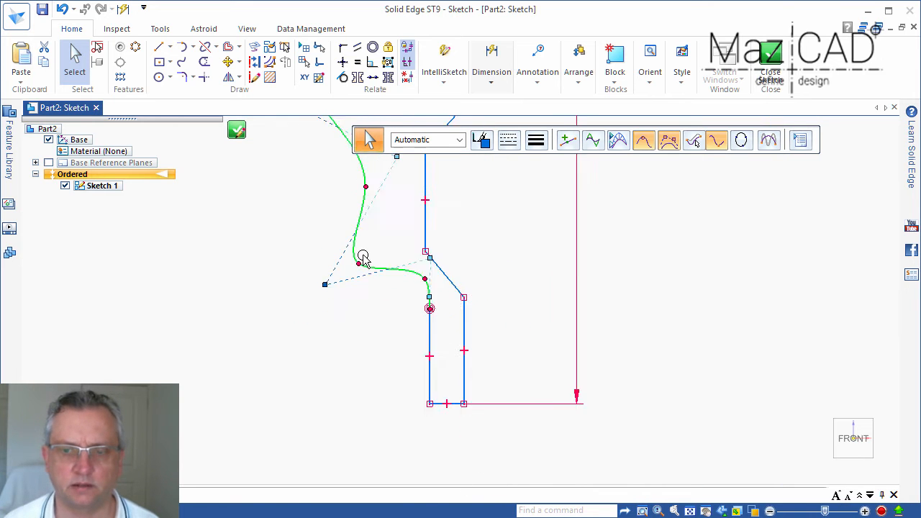
scroll(362, 257, down, 4)
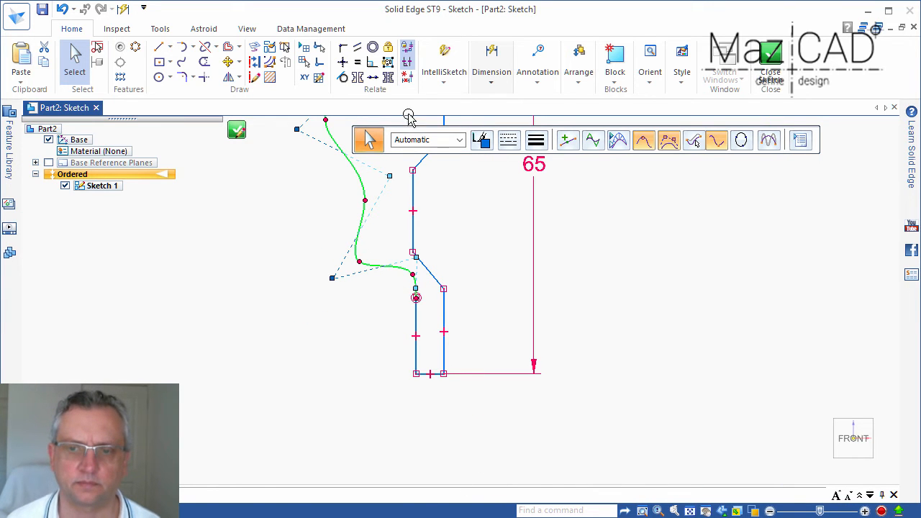
- Dimension the width of the foot's horizontal base line and set it to 5 mm
click(493, 77)
click(486, 130)
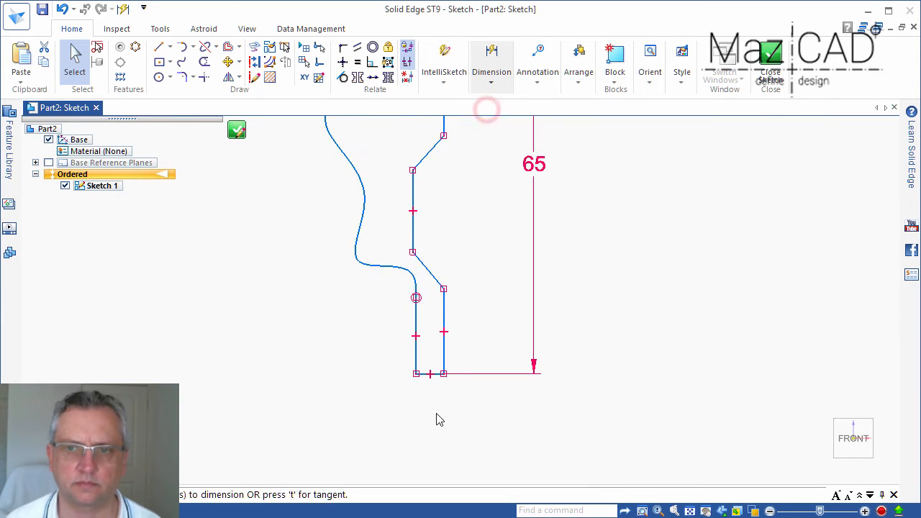
scroll(436, 418, up, 3)
click(419, 353)
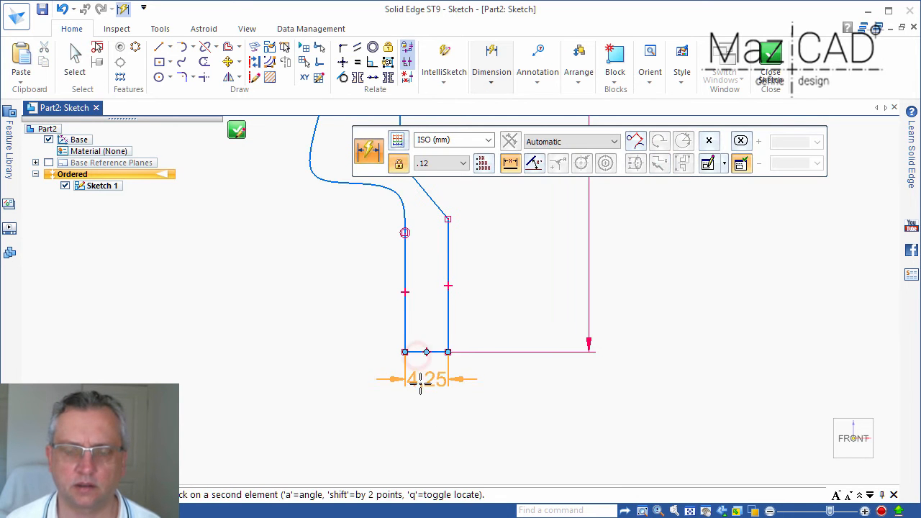
click(426, 389)
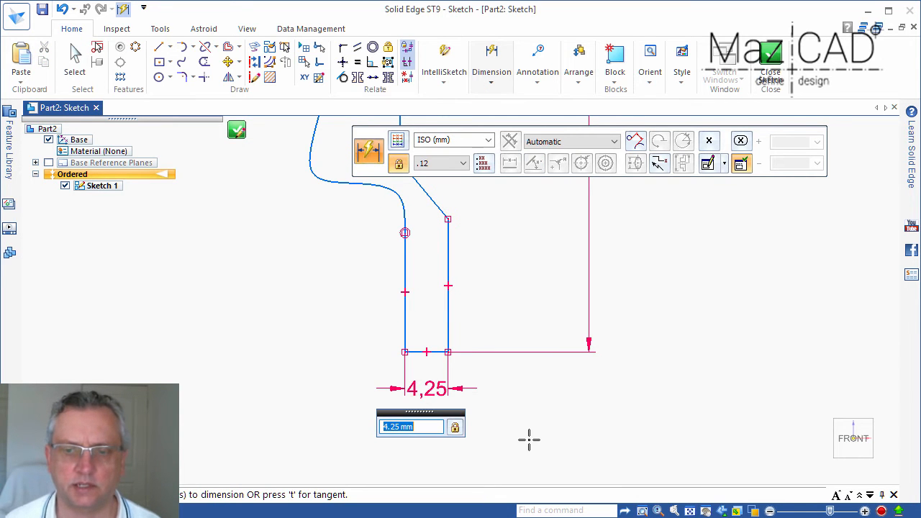
text(5)
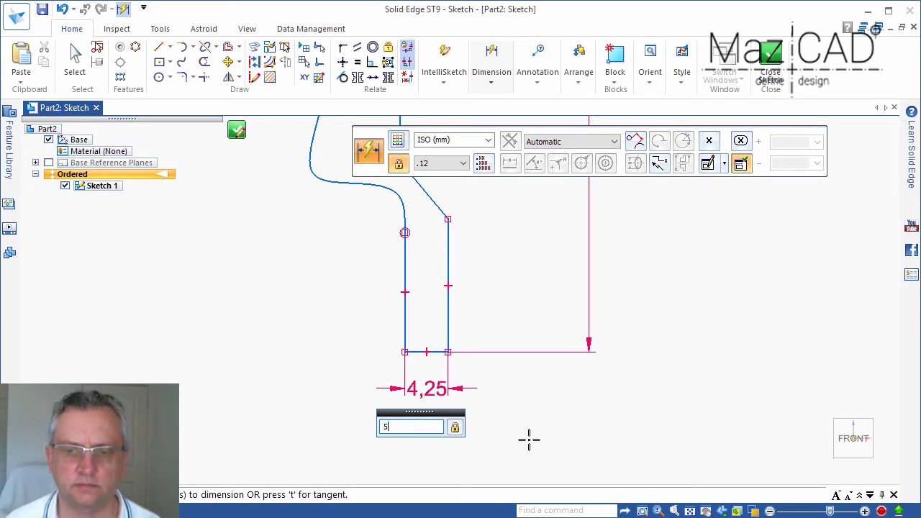
key(Return)
- Align the outer corner below the recess vertically with the outer corner above it using a Horizontal/Vertical relation
scroll(456, 445, down, 3)
click(341, 62)
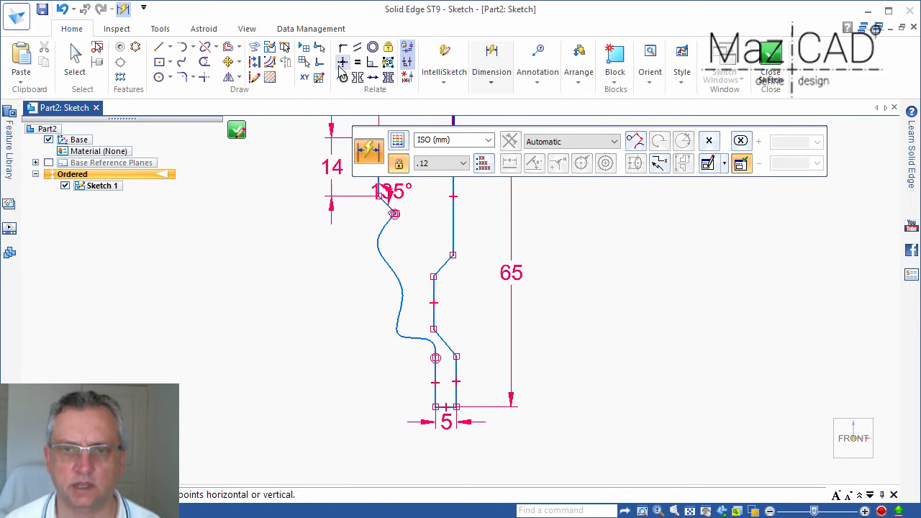
click(453, 255)
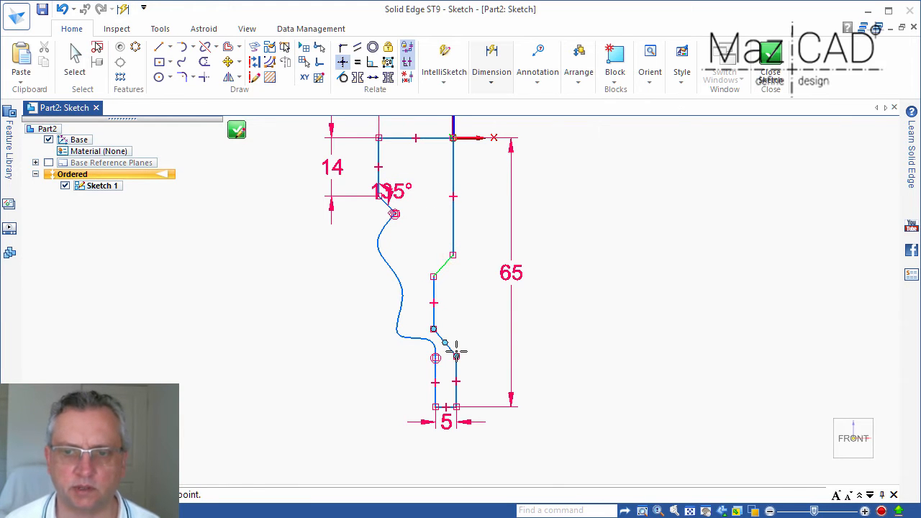
click(456, 355)
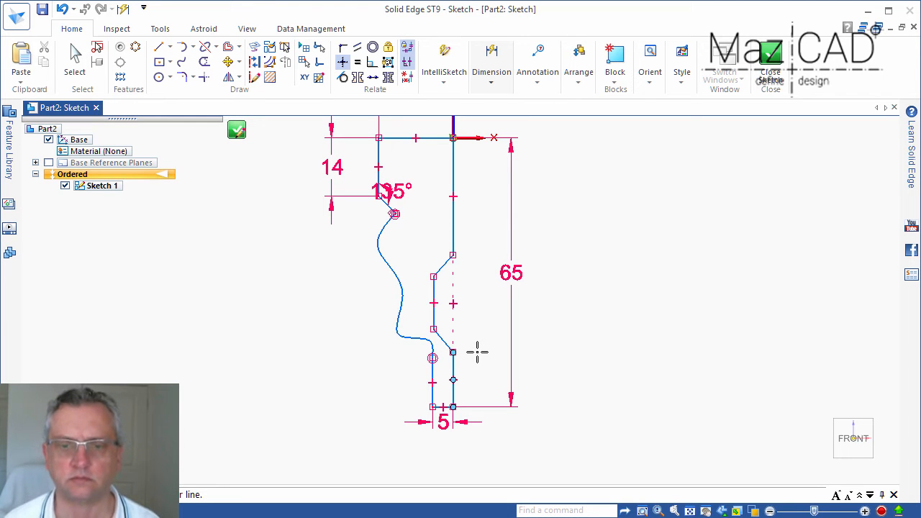
- Dimension the vertical back line above the recess and set its length to 25 mm
scroll(453, 353, down, 1)
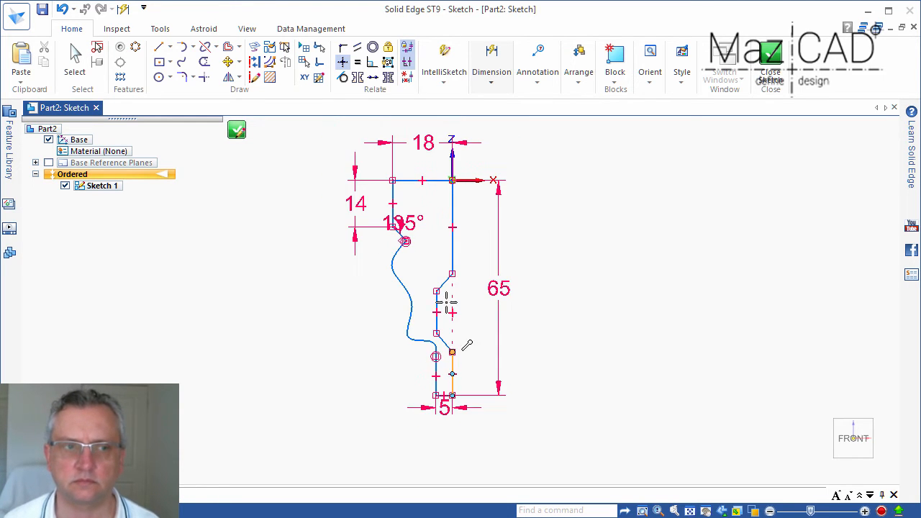
click(490, 82)
click(497, 108)
click(455, 242)
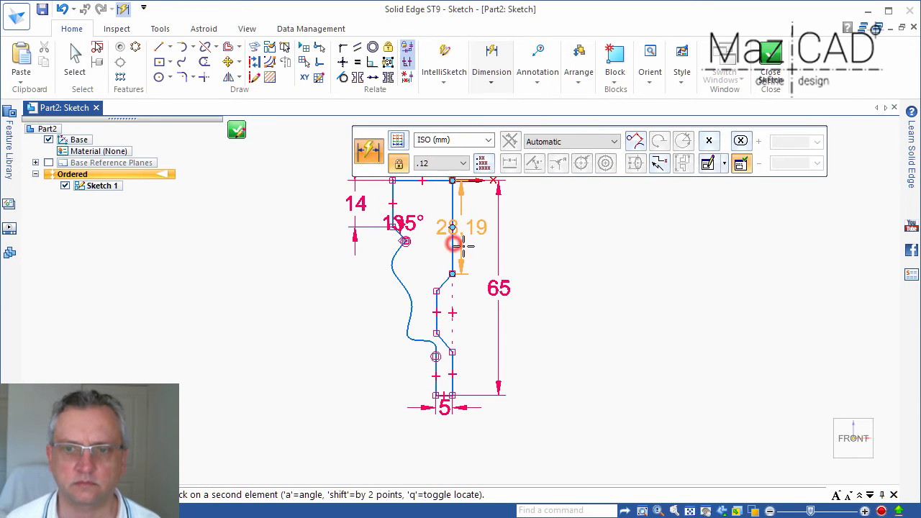
click(481, 250)
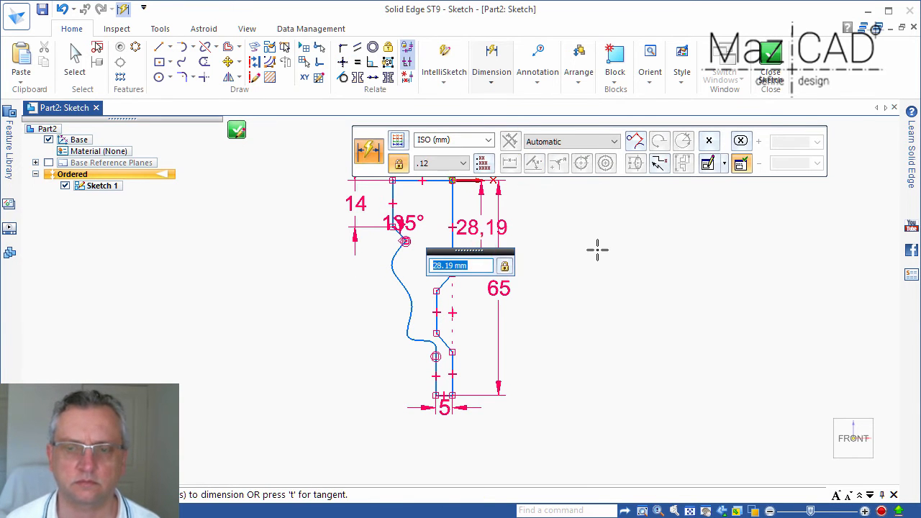
text(25)
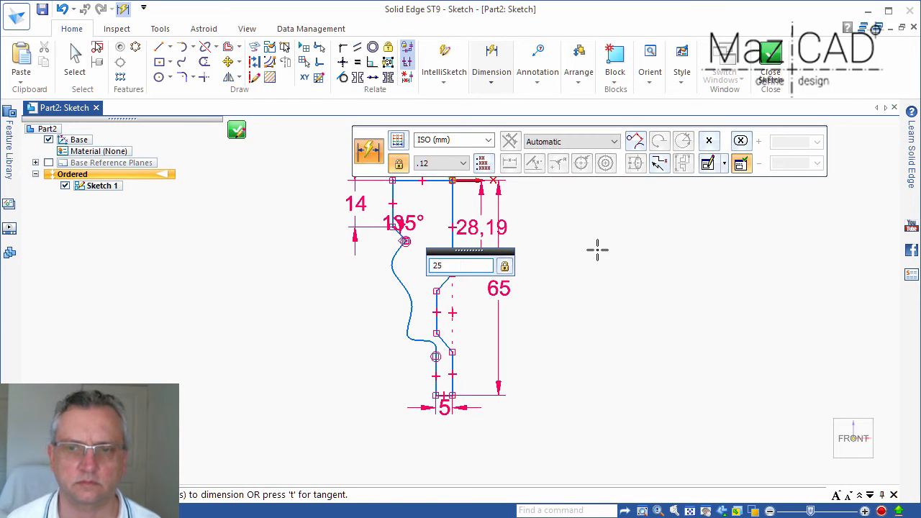
key(Return)
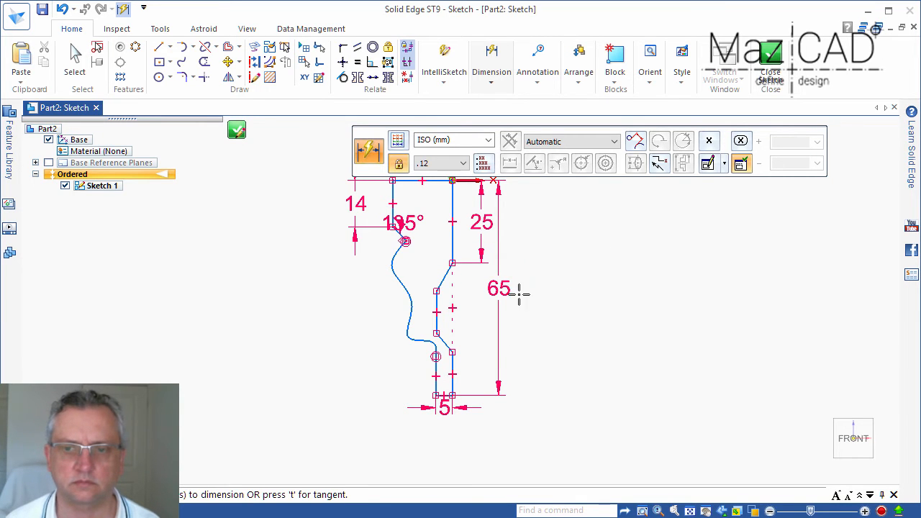
- Add an angle dimension of 135° between the vertical back line and the recess's upper slanted line
scroll(499, 271, up, 2)
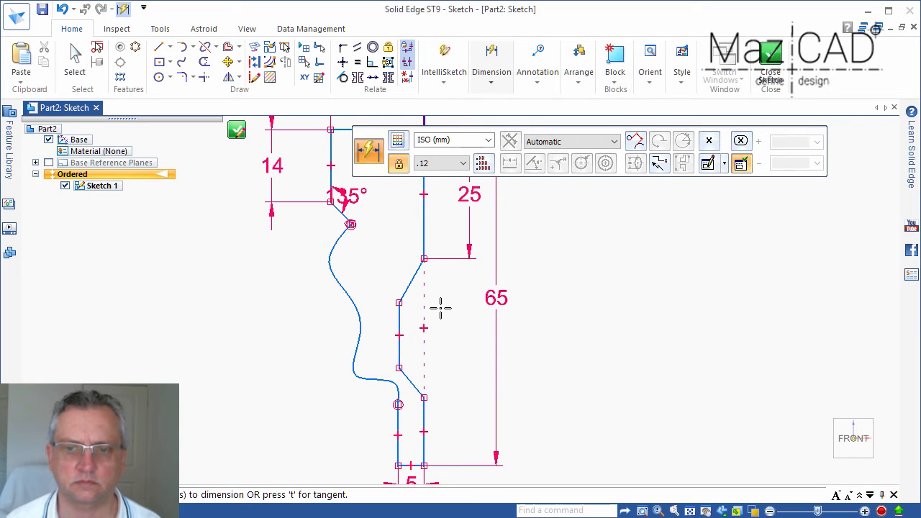
click(490, 82)
click(523, 117)
click(424, 234)
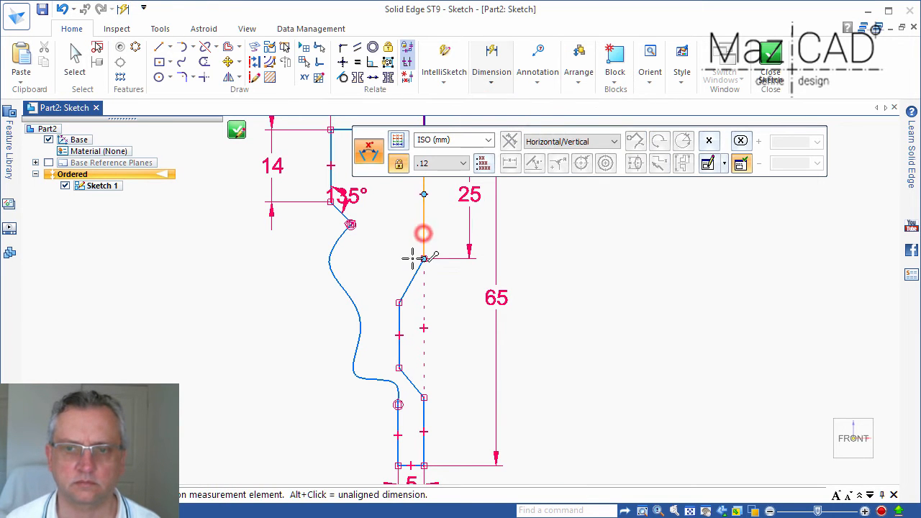
click(418, 265)
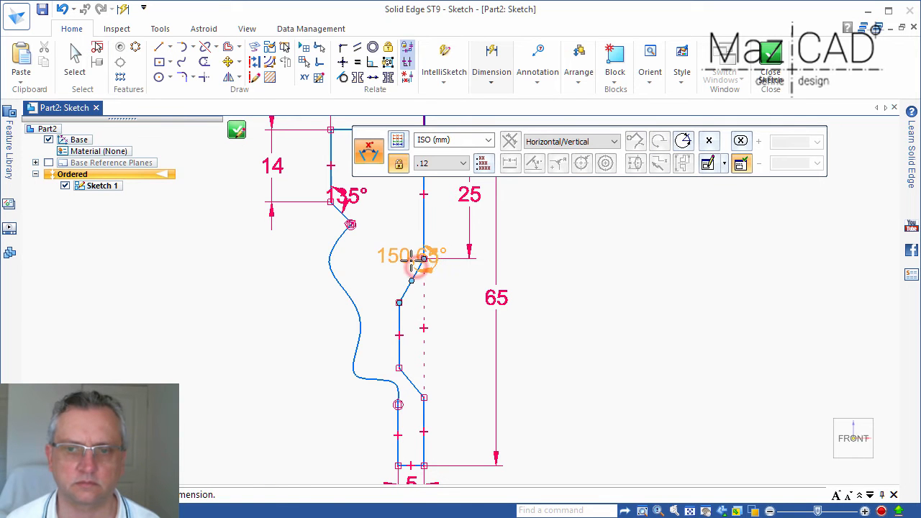
click(392, 253)
text(135)
key(Return)
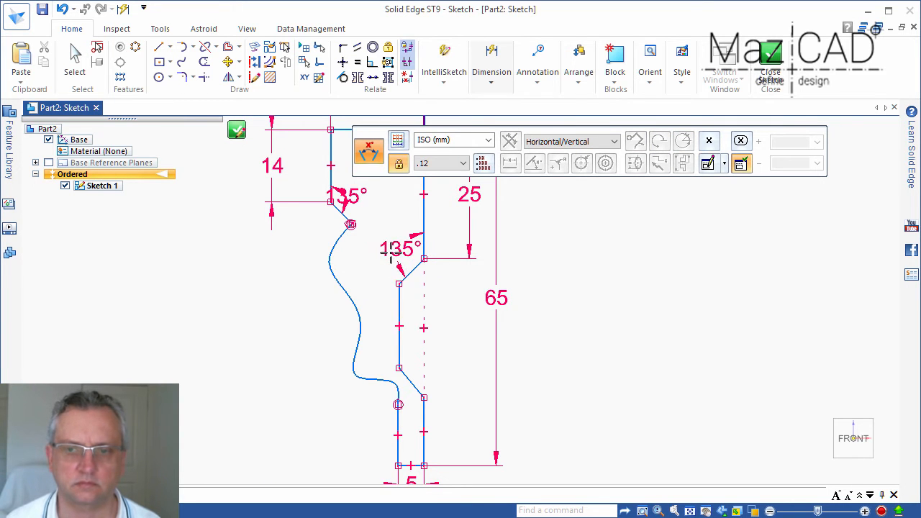
- Add an angle dimension of 135° between the recess's lower slanted line and the vertical back line below it
click(399, 311)
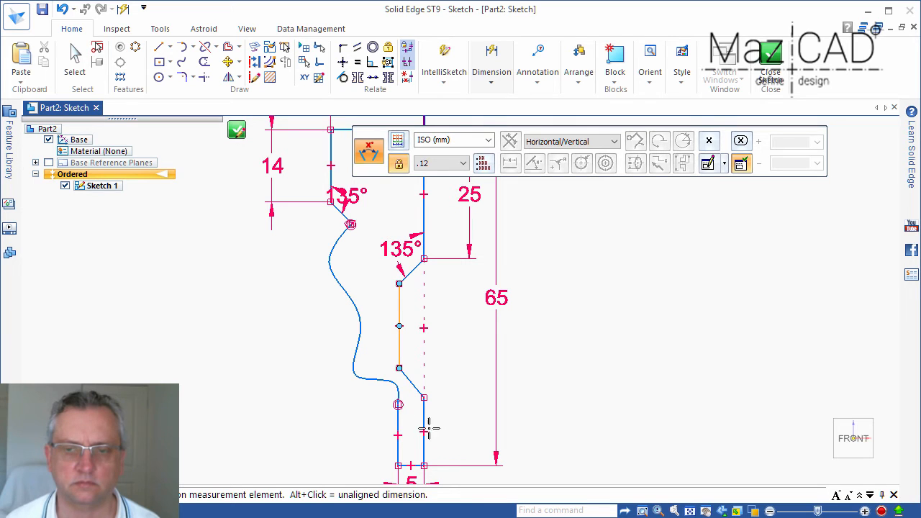
right_click(409, 389)
click(414, 386)
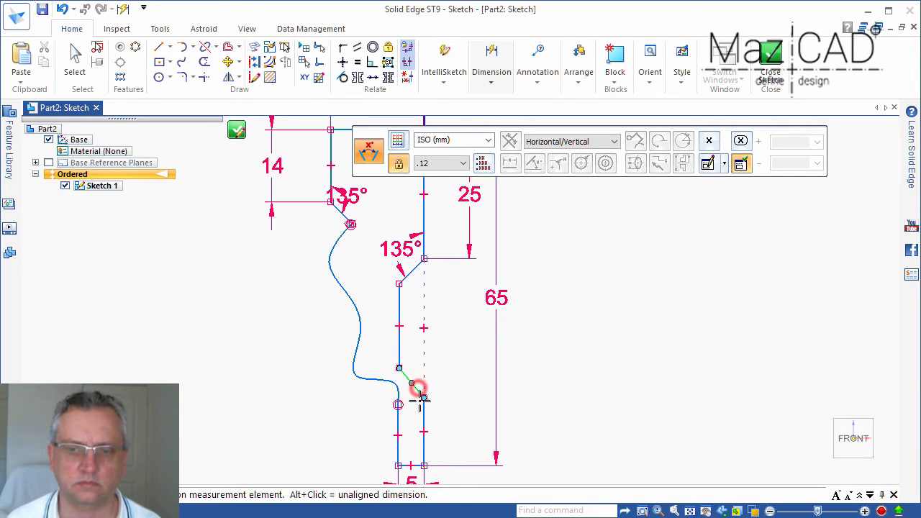
click(423, 411)
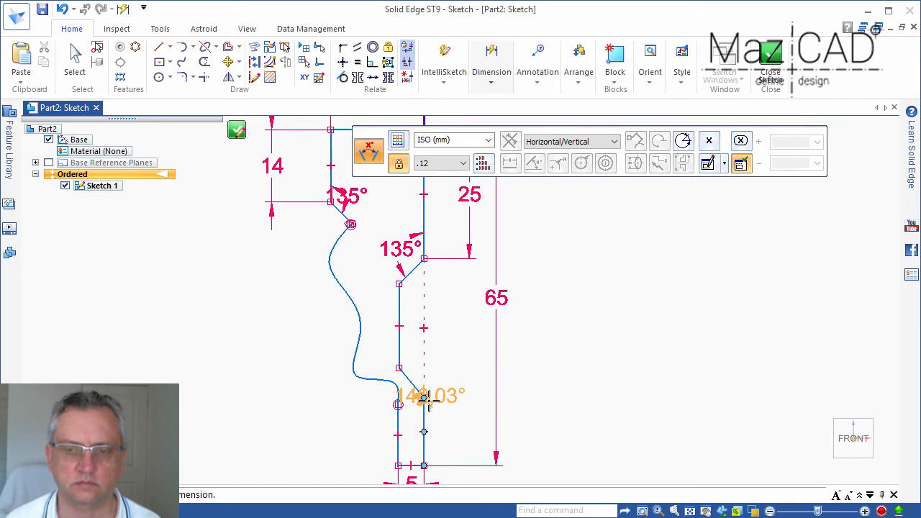
click(413, 423)
text(135)
key(Return)
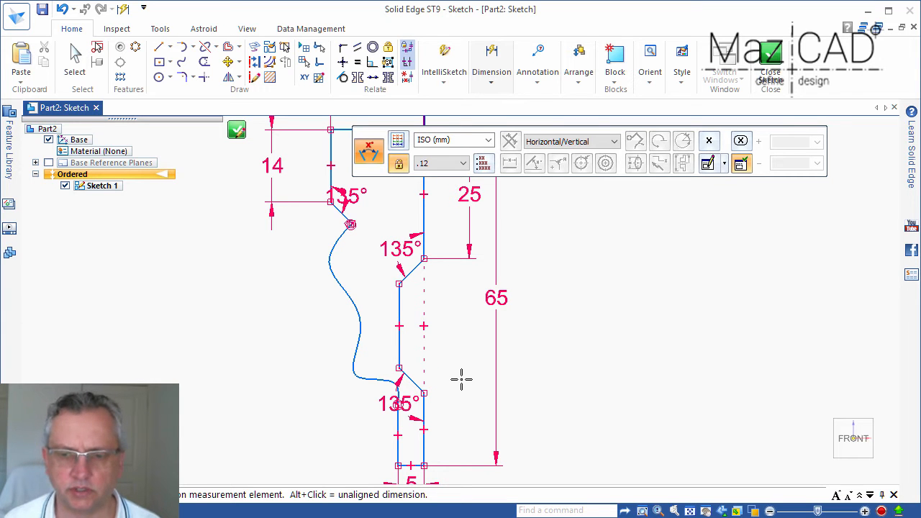
- Dimension the recess's inner vertical line and set its length to 15 mm
click(492, 80)
click(482, 141)
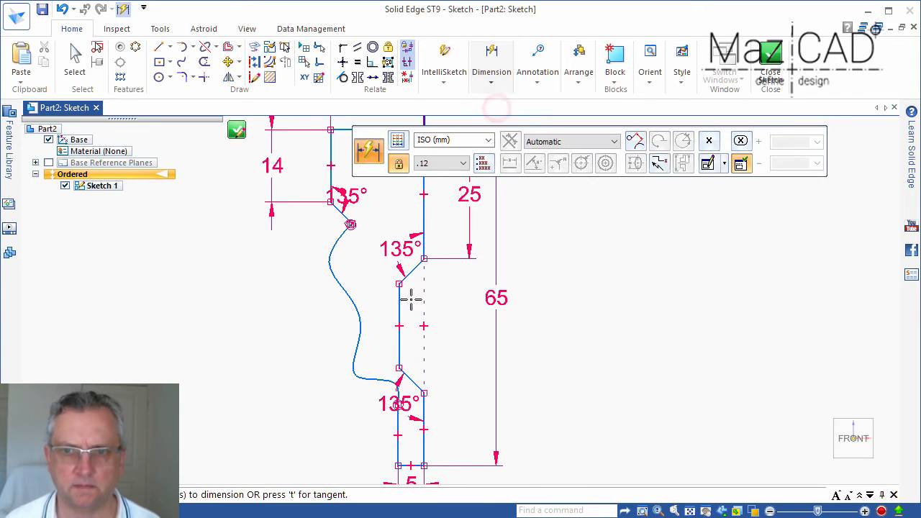
click(399, 302)
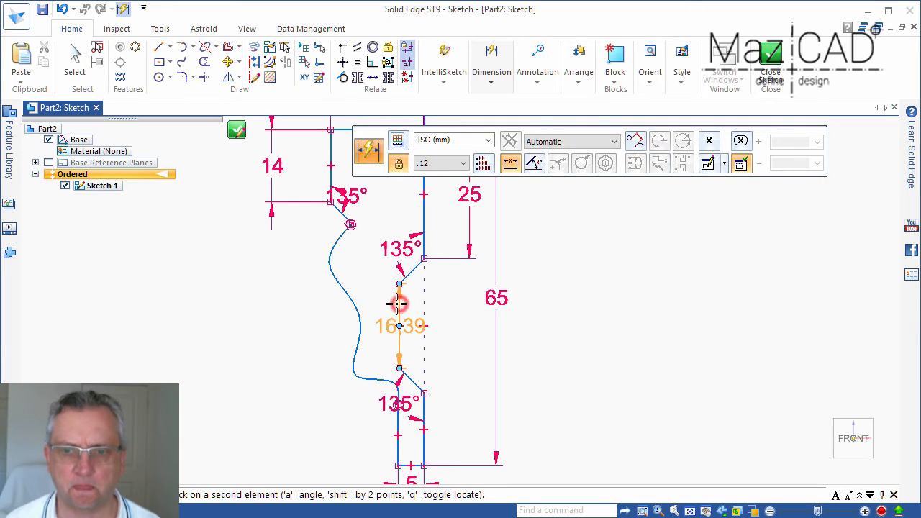
click(448, 327)
text(1)
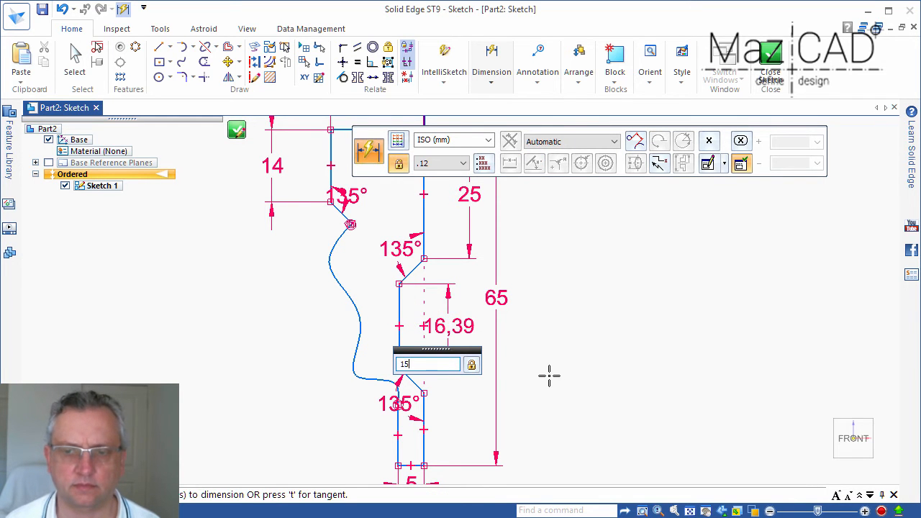
text(5)
key(Return)
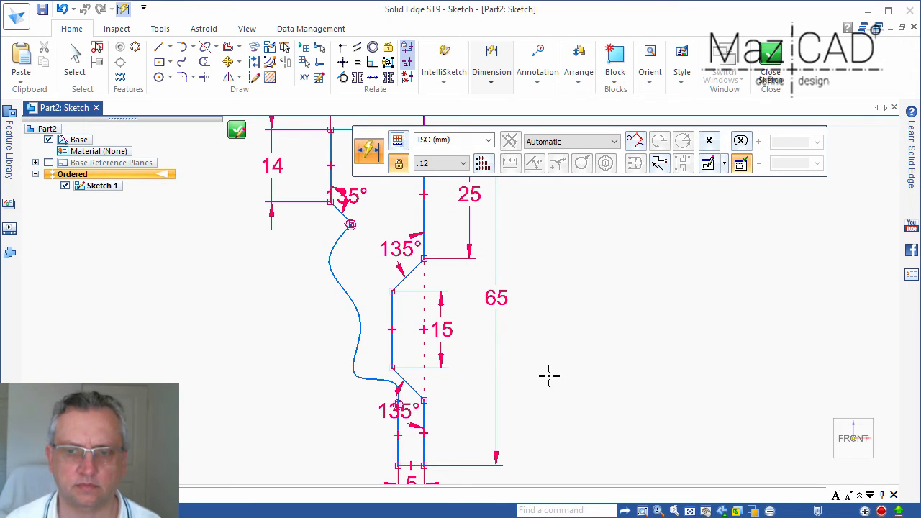
- Dimension the recess depth from the back line to its inner vertical line and set it to 3 mm
click(489, 85)
click(525, 103)
click(426, 208)
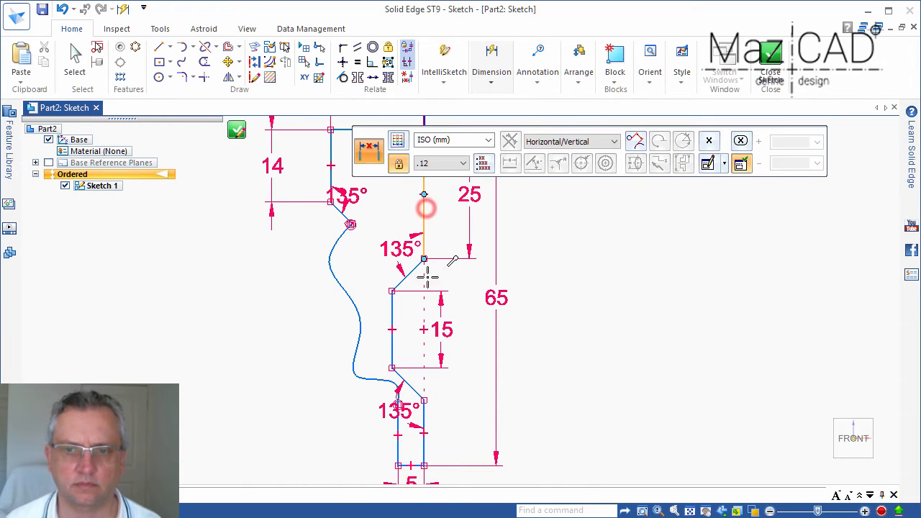
click(392, 306)
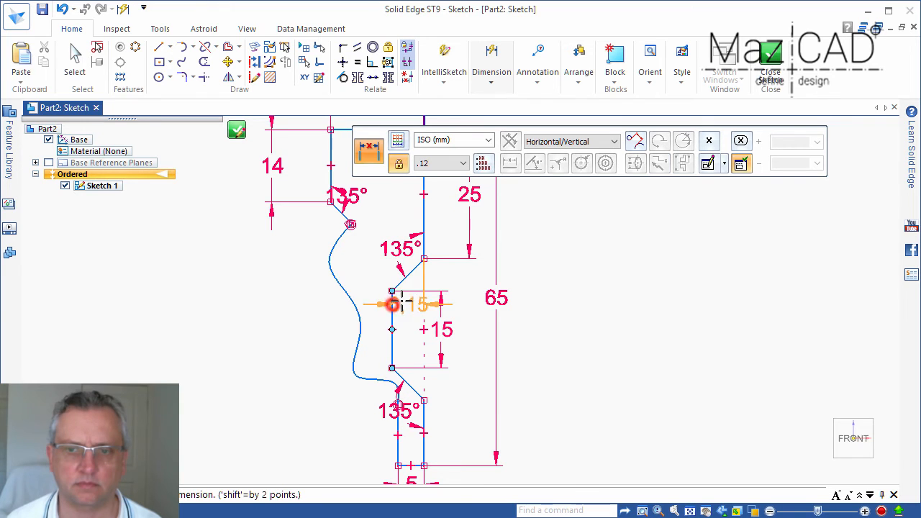
click(431, 244)
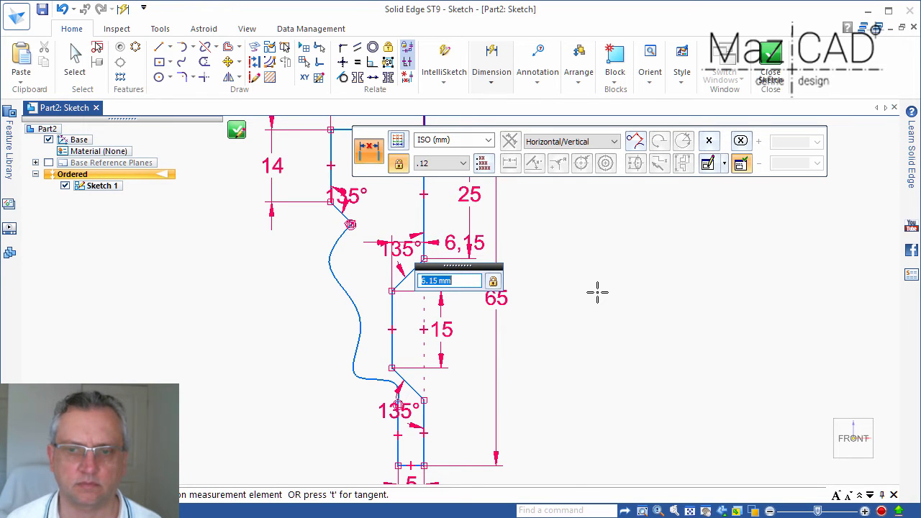
text(3)
key(Return)
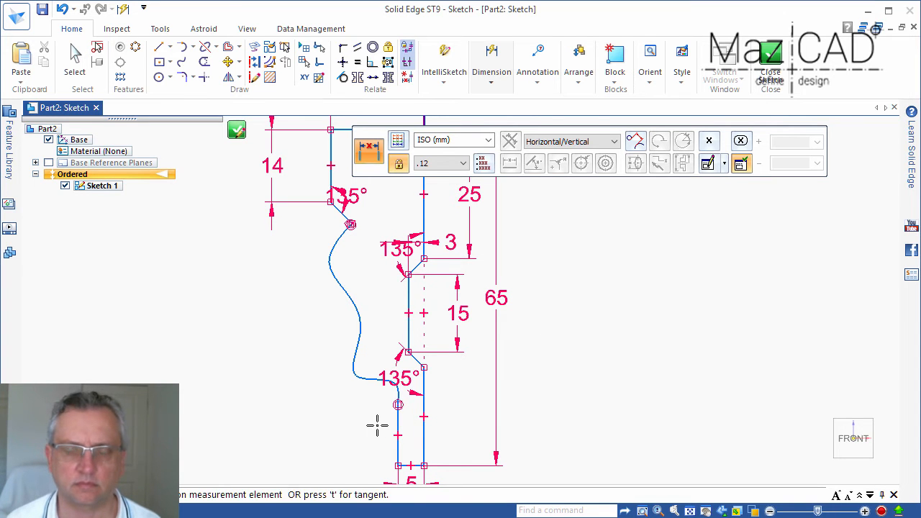
- Reshape the front curve by moving its lower bend upward, pulling in the control point above the foot, and shifting its upper bend inward
scroll(374, 423, up, 2)
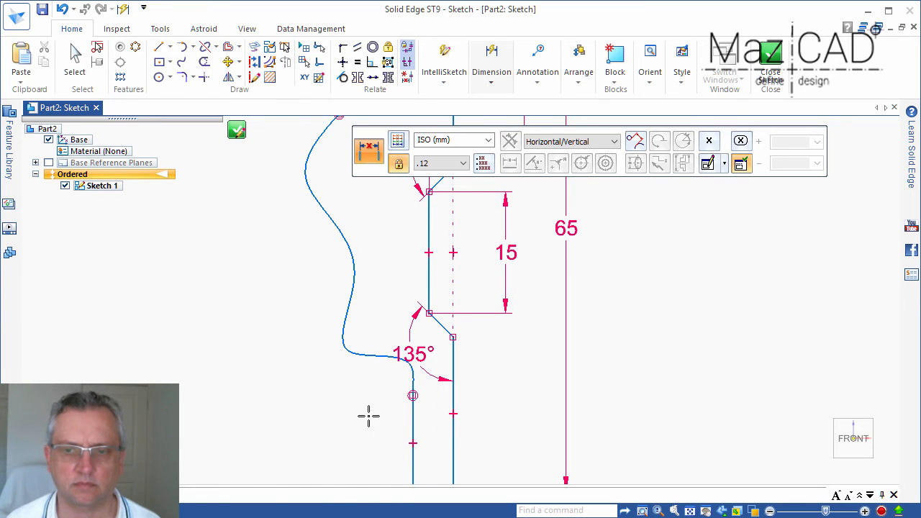
key(Escape)
click(349, 348)
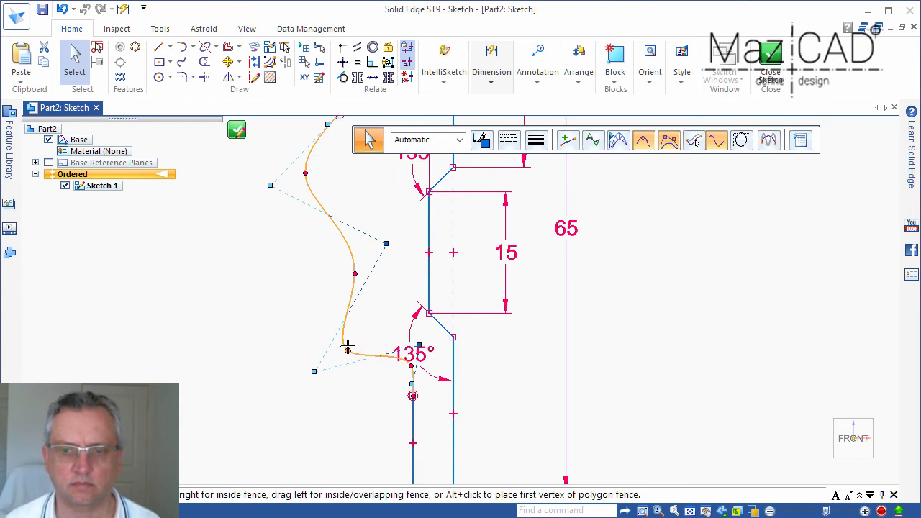
drag(351, 352, 355, 326)
drag(414, 357, 394, 360)
scroll(385, 382, down, 2)
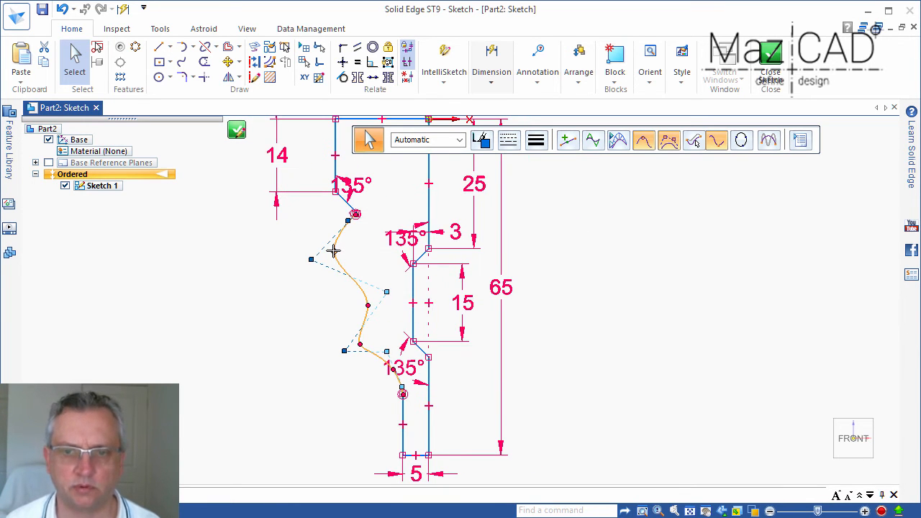
drag(336, 249, 346, 254)
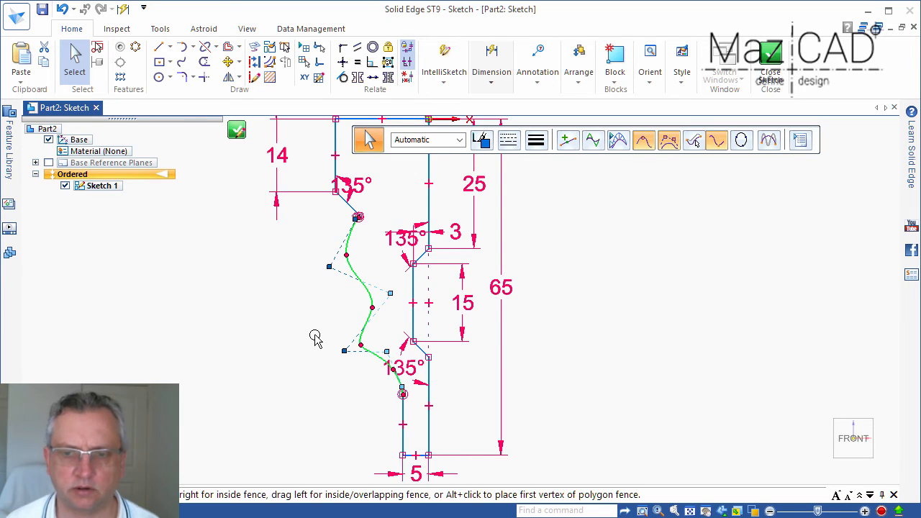
- Dimension the short slanted line above the front curve and set its length to 5 mm
scroll(314, 336, down, 2)
scroll(313, 204, up, 3)
click(492, 81)
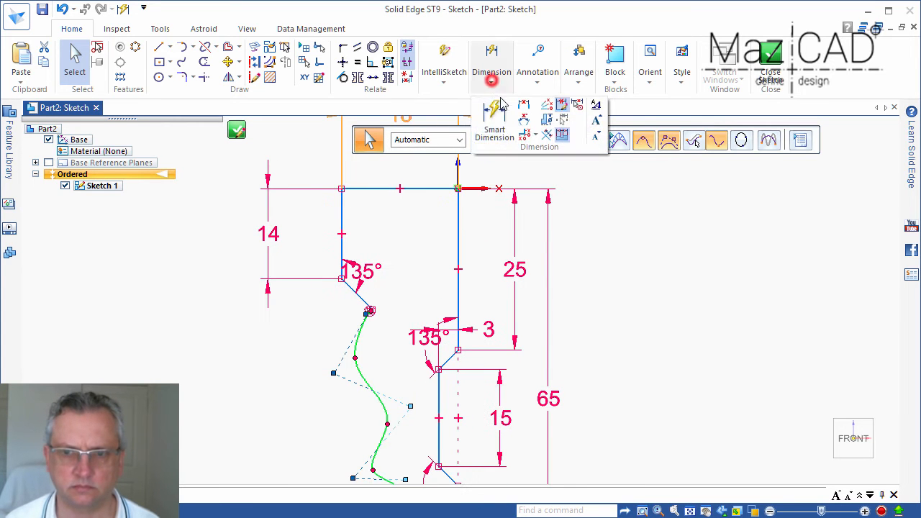
click(494, 114)
click(359, 301)
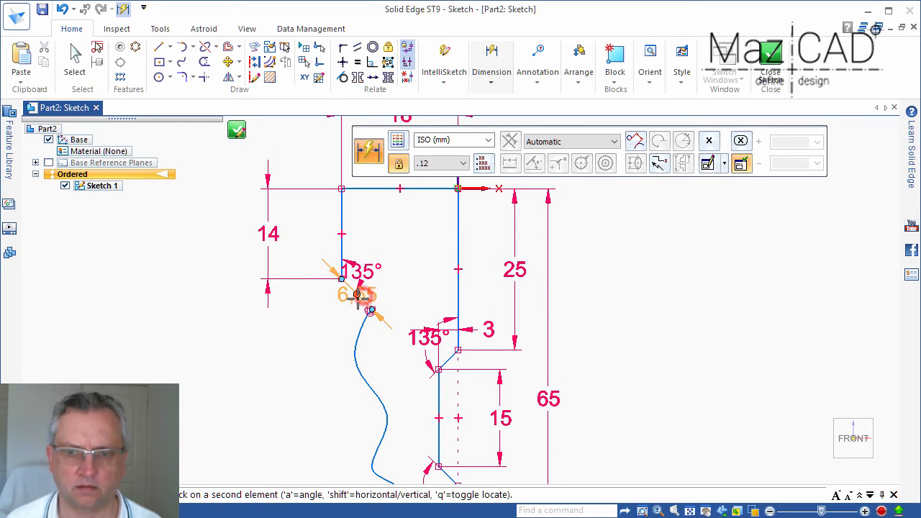
click(328, 314)
text(5)
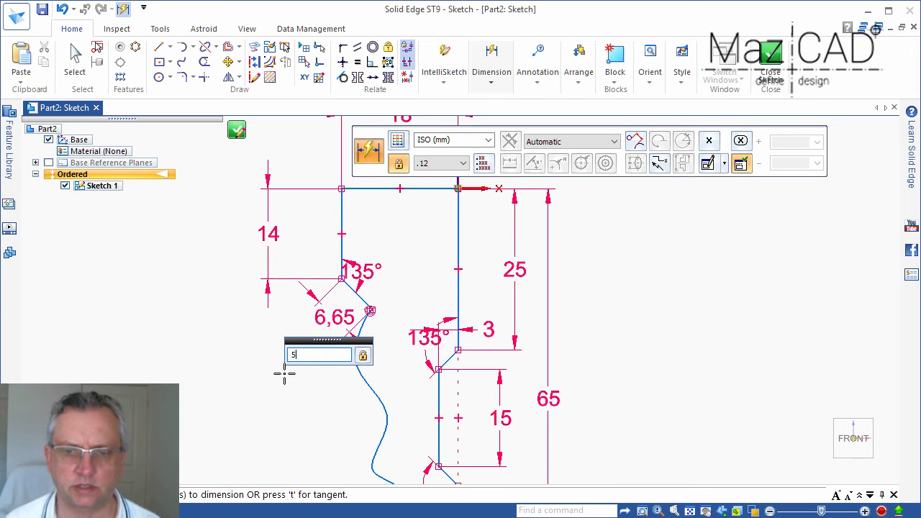
key(Return)
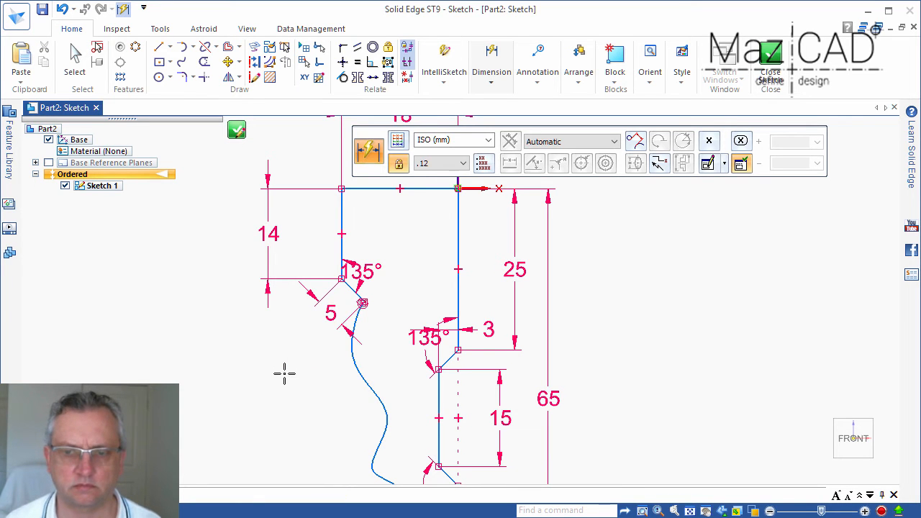
- Move the edit point at the front curve's lower bend inward toward the recess to soften the shape
scroll(278, 356, down, 1)
scroll(319, 380, down, 1)
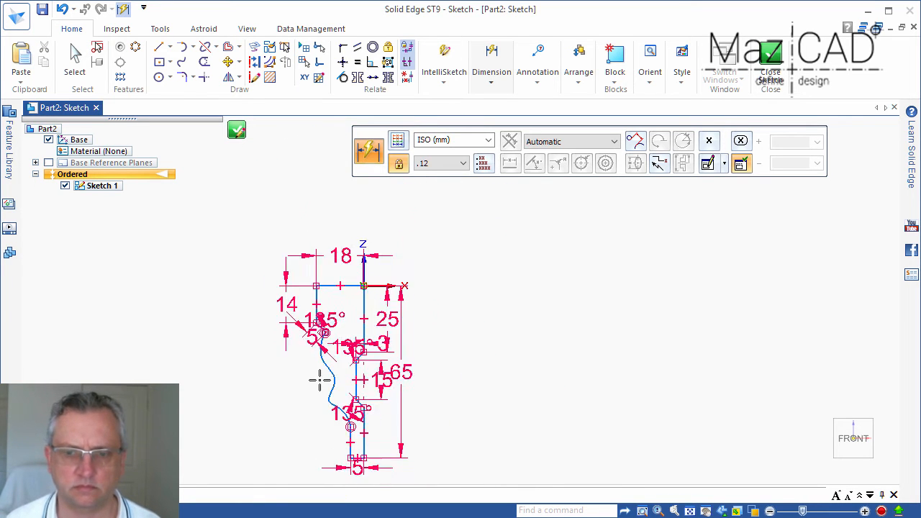
scroll(332, 440, up, 2)
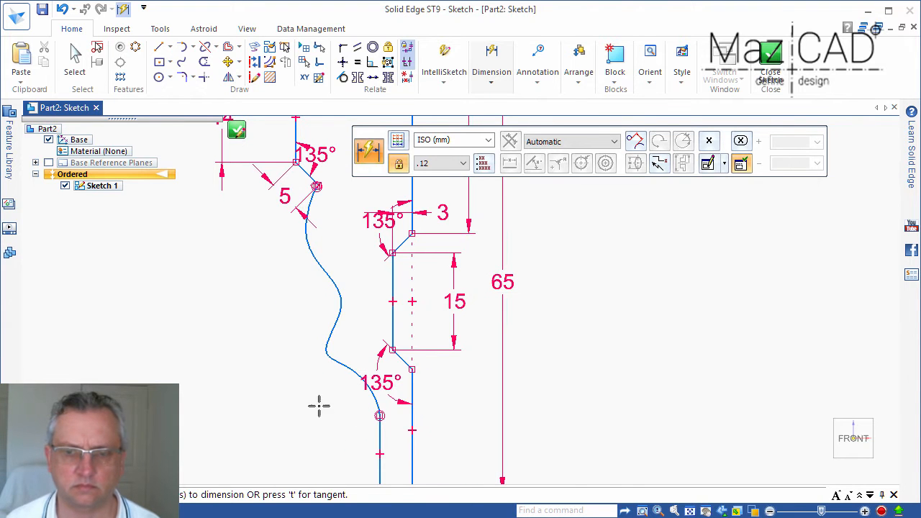
key(Escape)
click(333, 355)
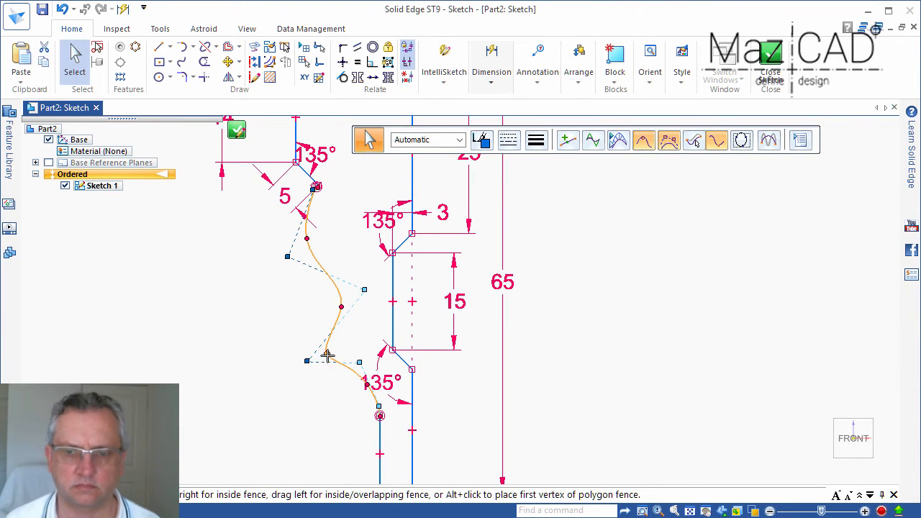
mouse_move(326, 353)
mouse_down()
mouse_move(347, 339)
mouse_move(343, 347)
mouse_up()
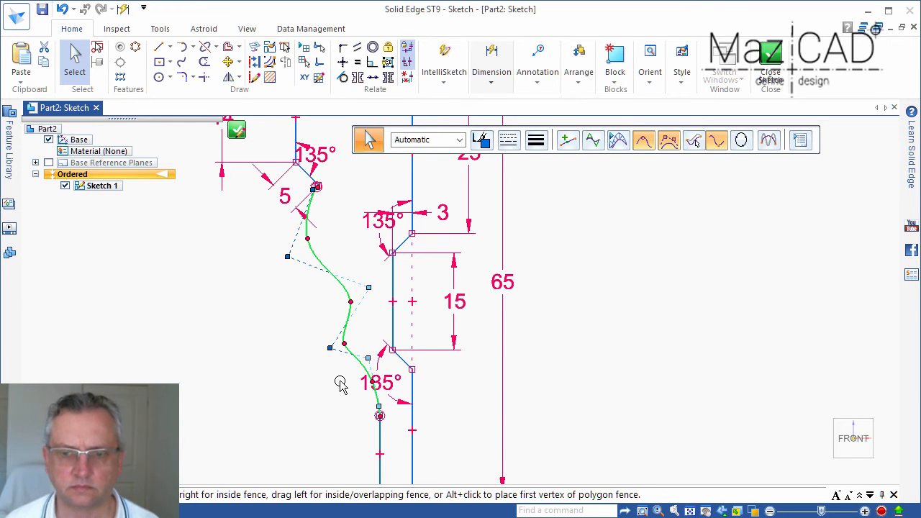
scroll(353, 405, up, 2)
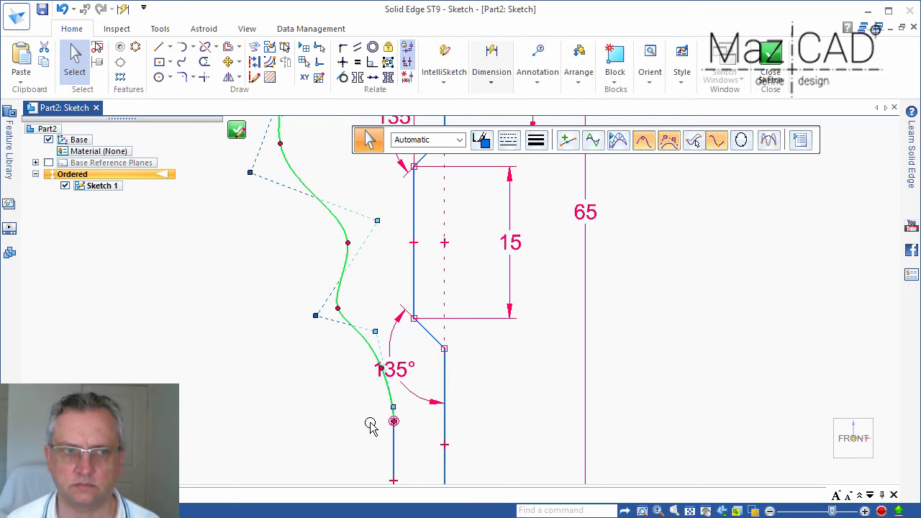
scroll(370, 425, down, 2)
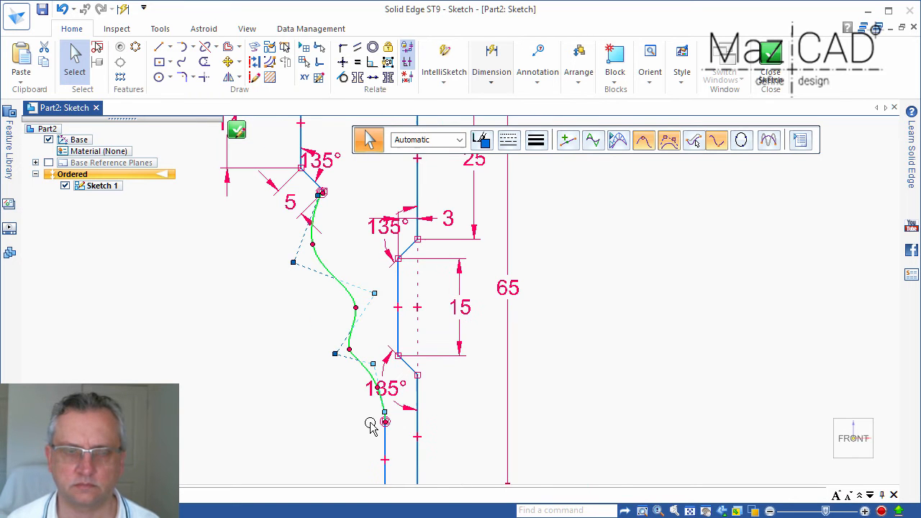
- Finish the moulding cross-section sketch and return to the part model
click(770, 62)
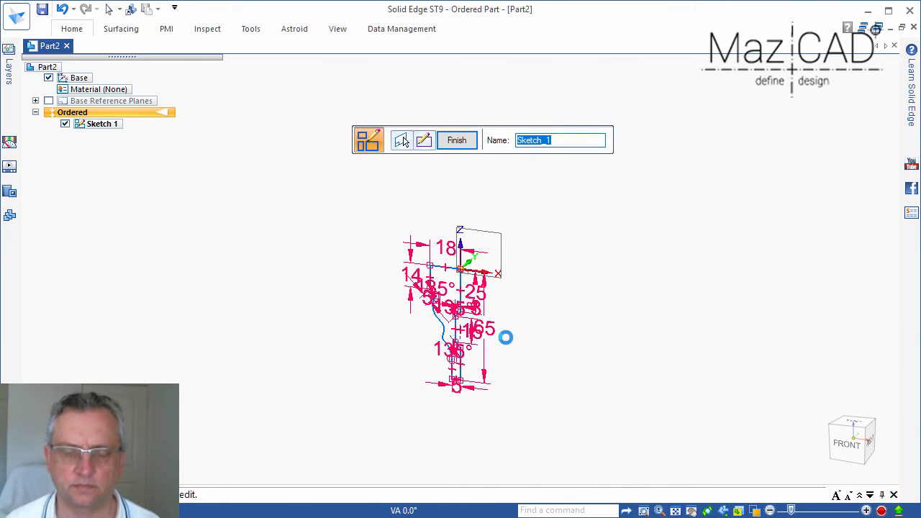
key(Escape)
scroll(497, 329, up, 3)
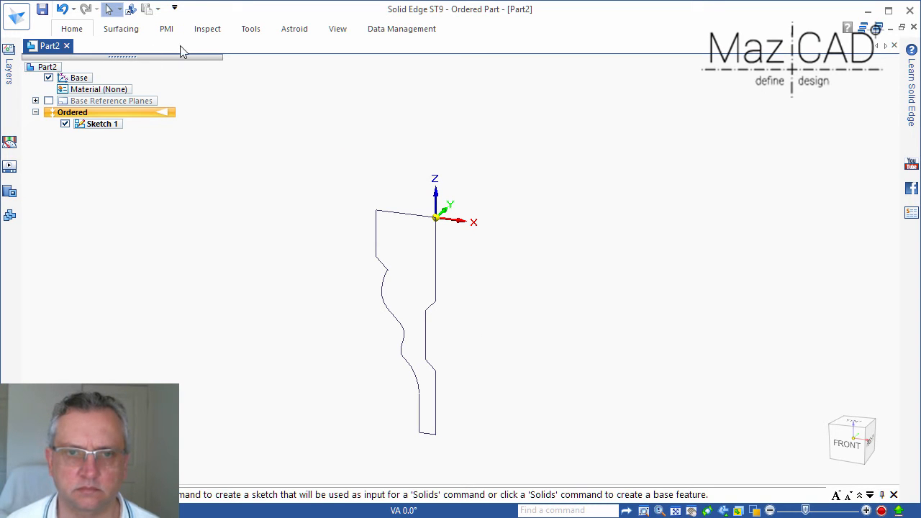
- Extrude the moulding profile to a length of about 68 mm behind the sketch plane
click(81, 29)
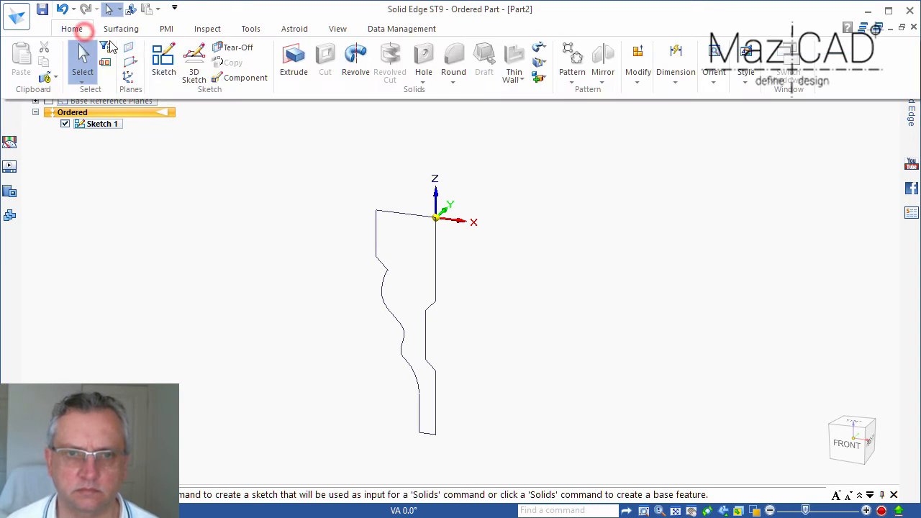
click(290, 63)
click(397, 213)
right_click(473, 257)
click(578, 235)
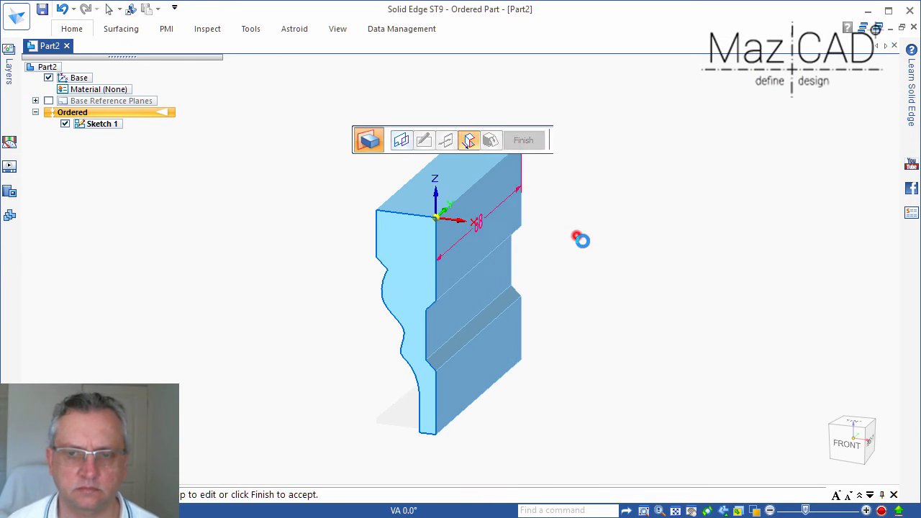
click(523, 141)
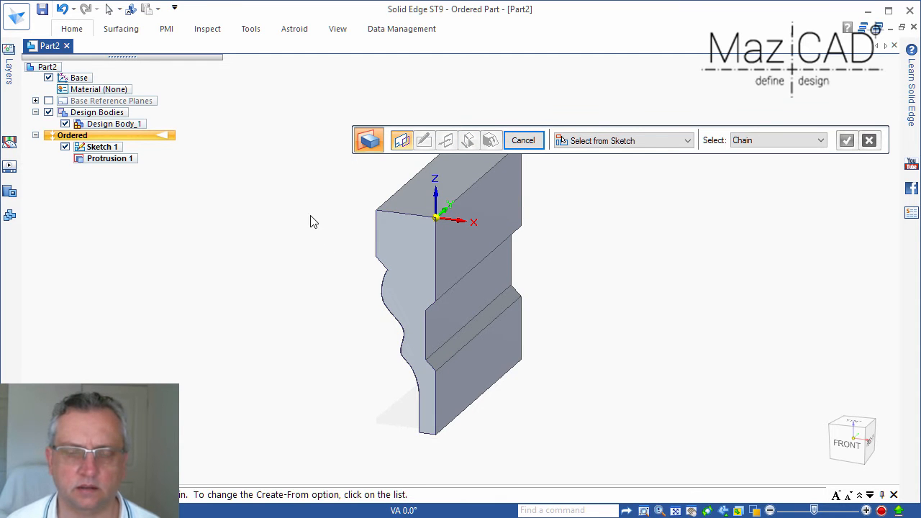
- Save the part as Top Moulding in the Classic Pedestal folder
click(42, 10)
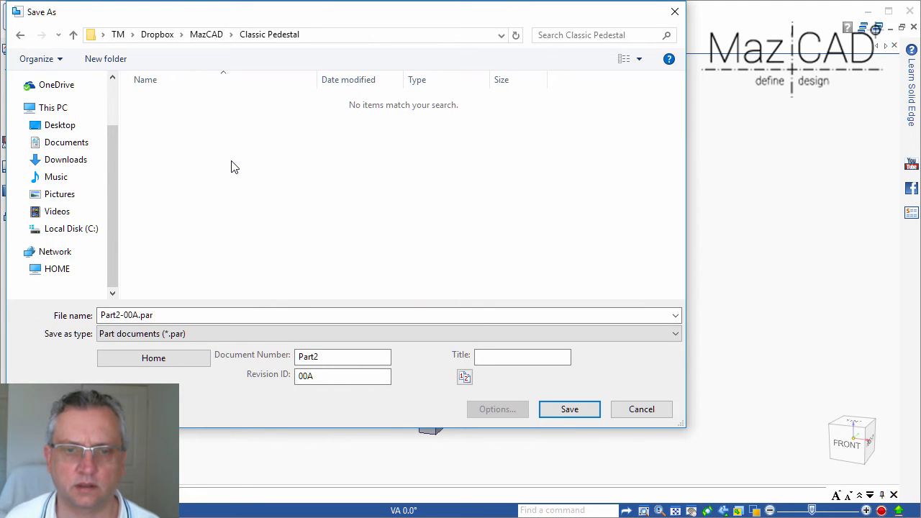
click(171, 316)
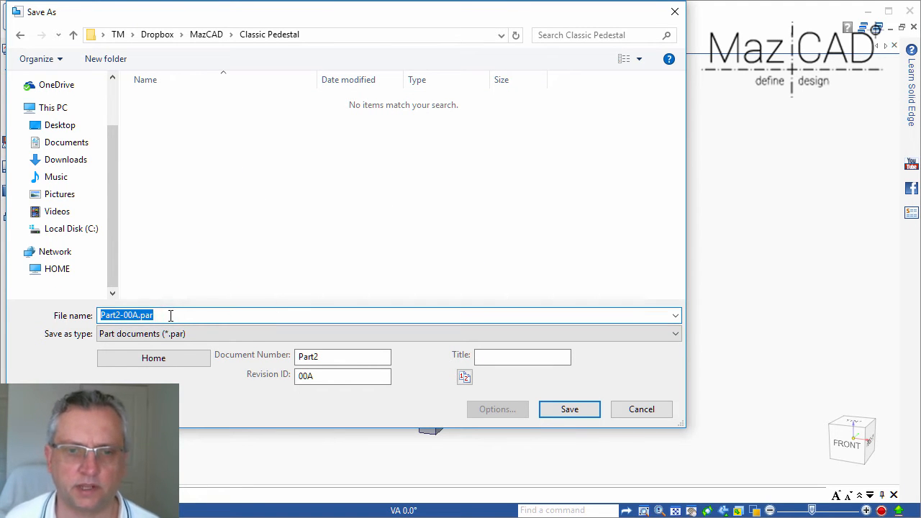
text(Top Moulding)
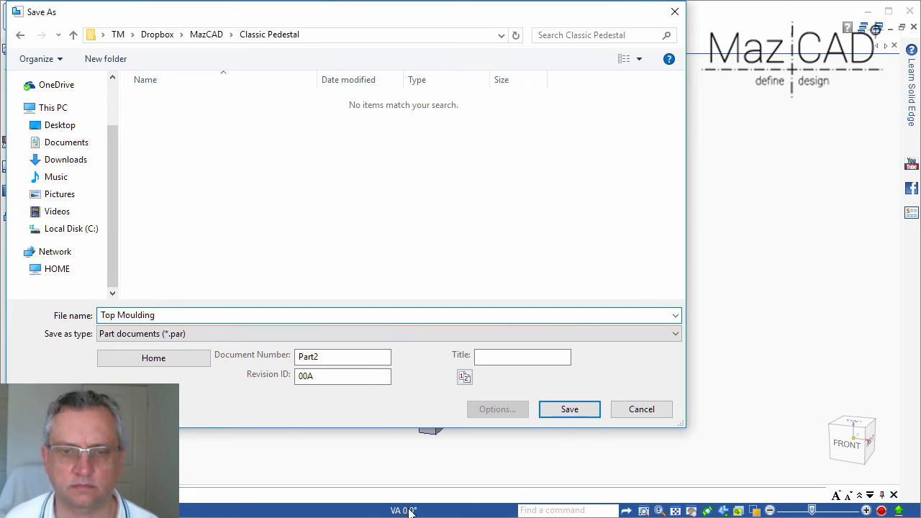
click(570, 410)
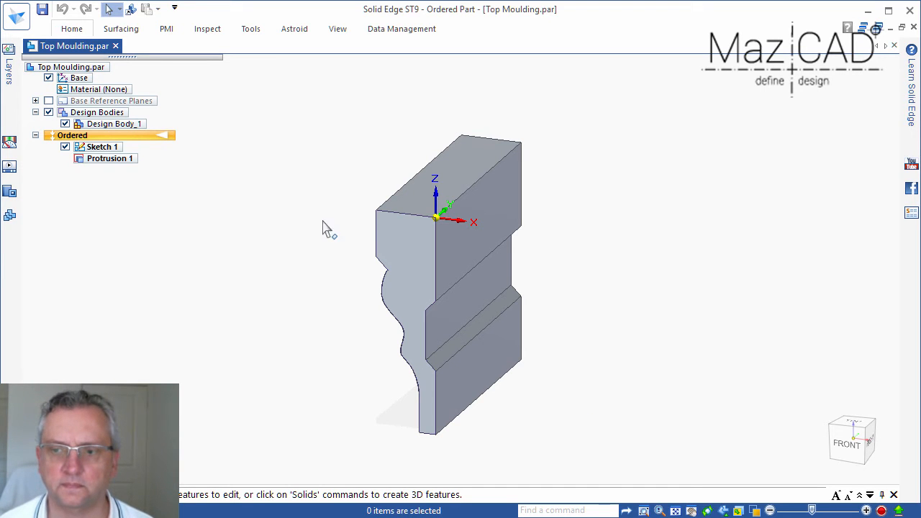
- Create a new part from the iso metric part template and start a sketch on the front (XZ) plane
click(17, 17)
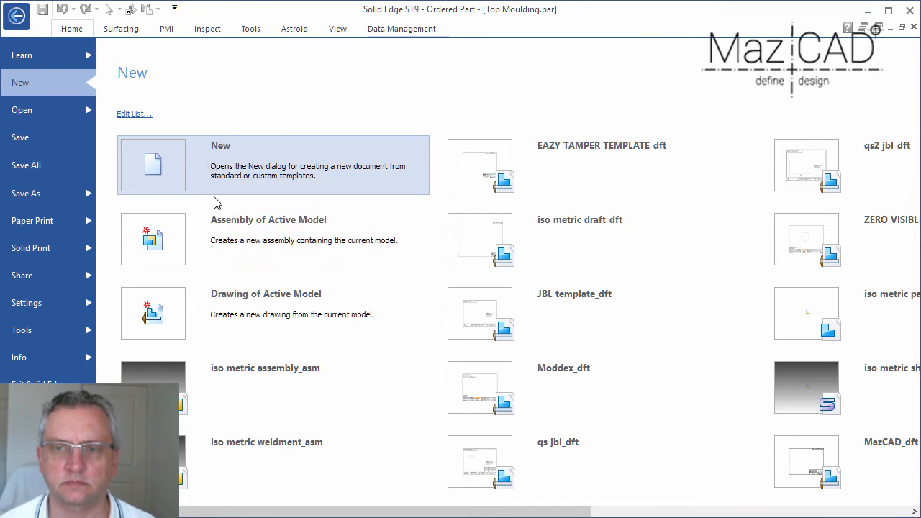
click(813, 308)
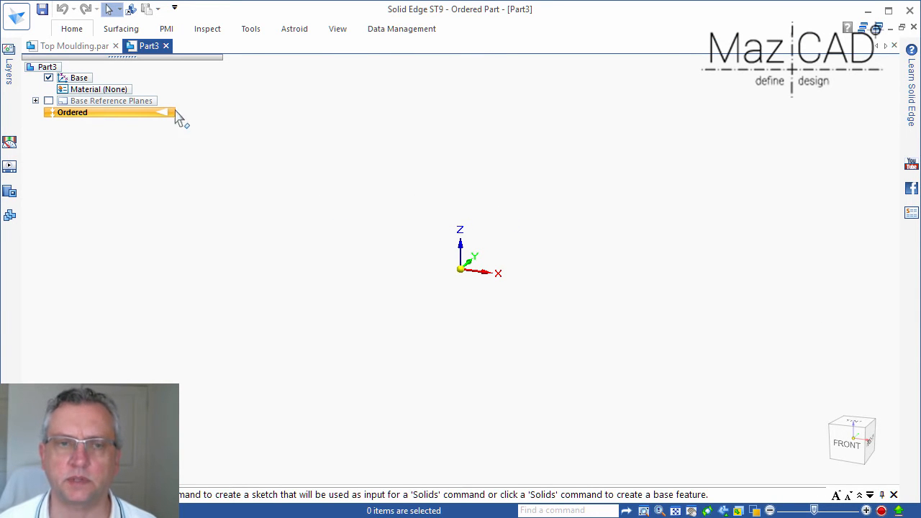
click(80, 29)
click(155, 63)
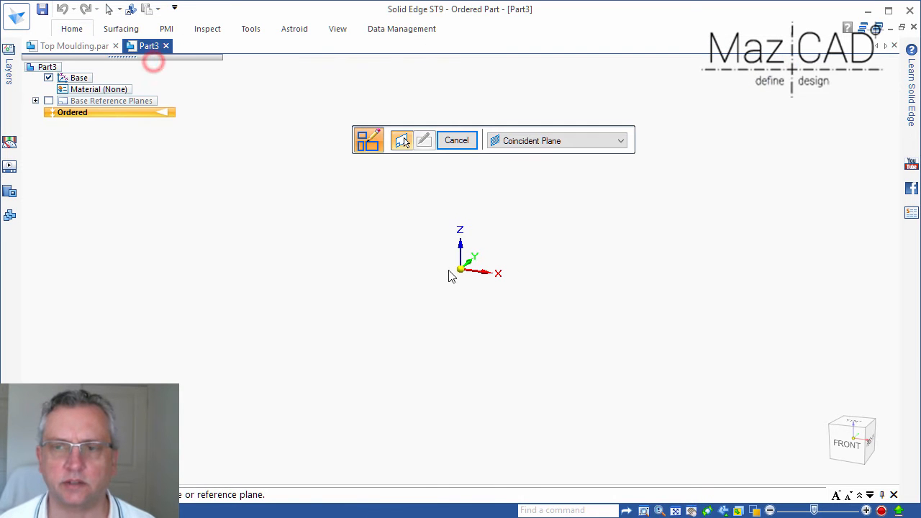
click(485, 261)
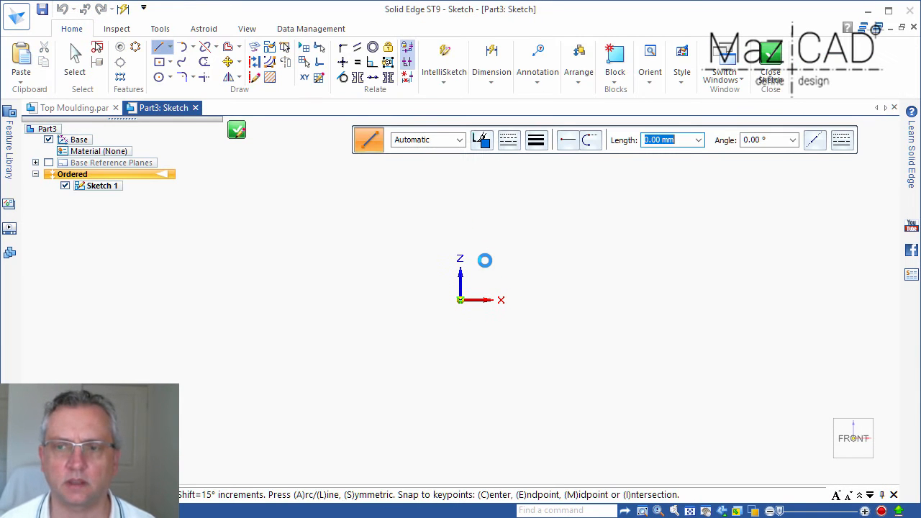
- Draw a 23 mm vertical line down from the origin and an 18 mm horizontal line from the origin toward negative X
click(460, 300)
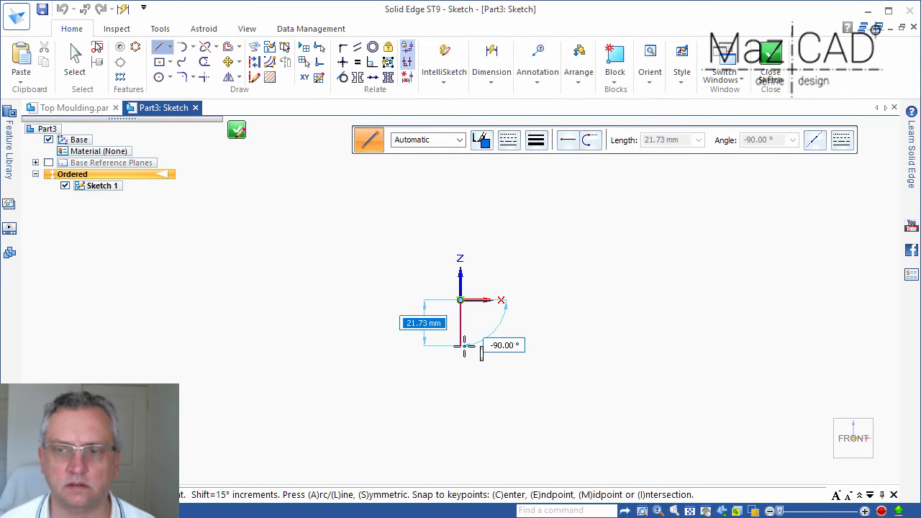
text(23)
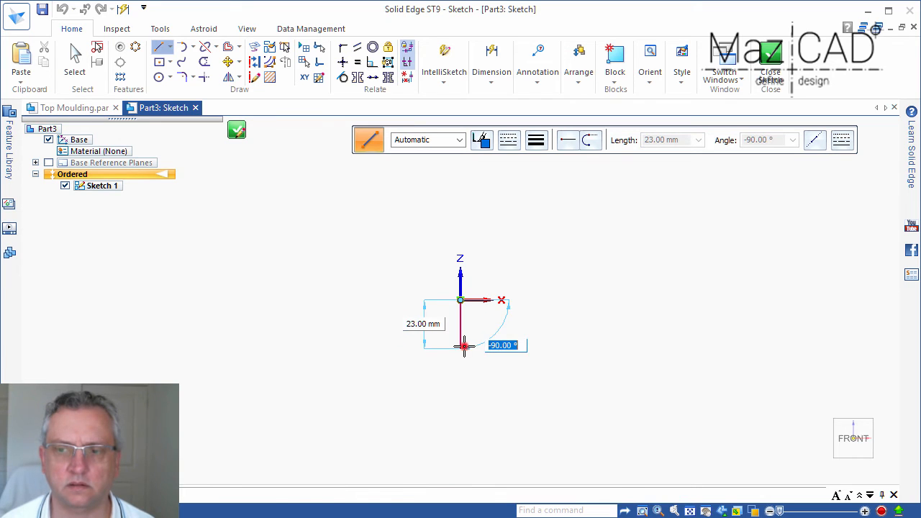
click(462, 348)
right_click(514, 330)
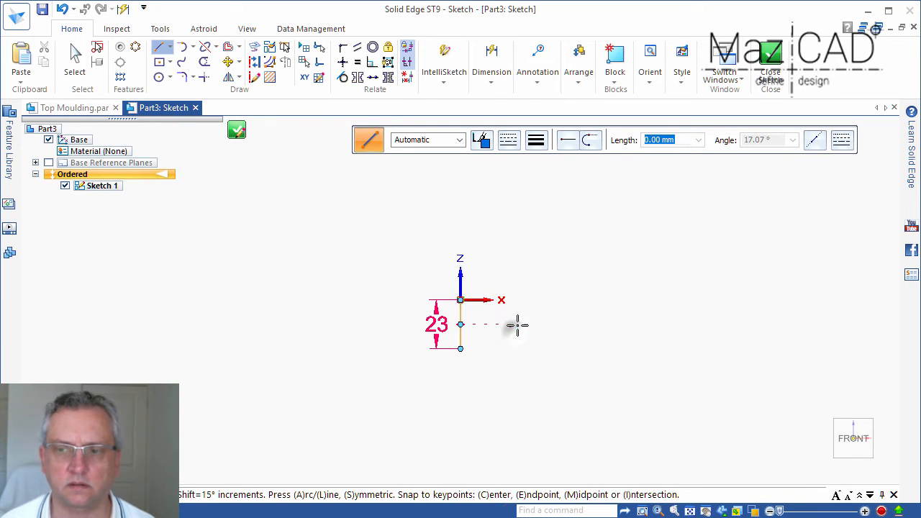
click(460, 299)
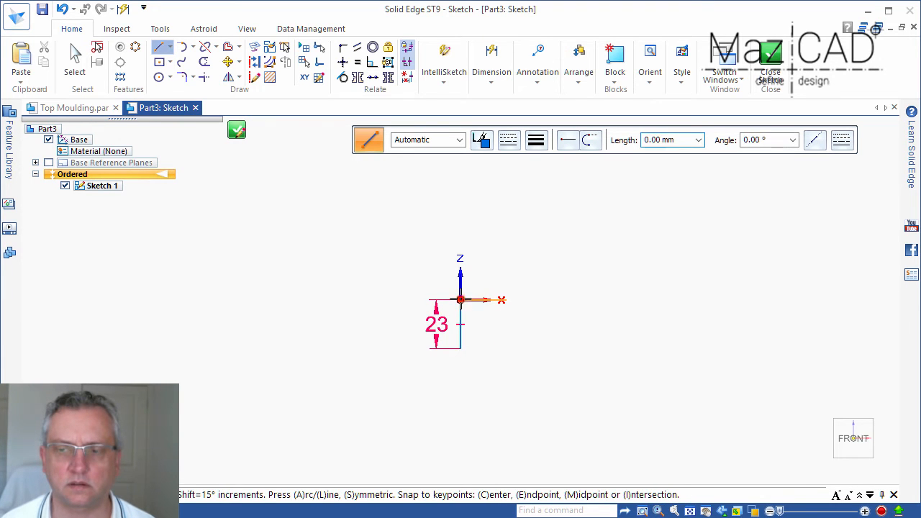
text(18)
key(Tab)
click(402, 297)
- Continue the outline with a 3 mm vertical line and three joined arcs with radii of about 3.2, 4.4 and 3.9 mm
scroll(417, 339, up, 5)
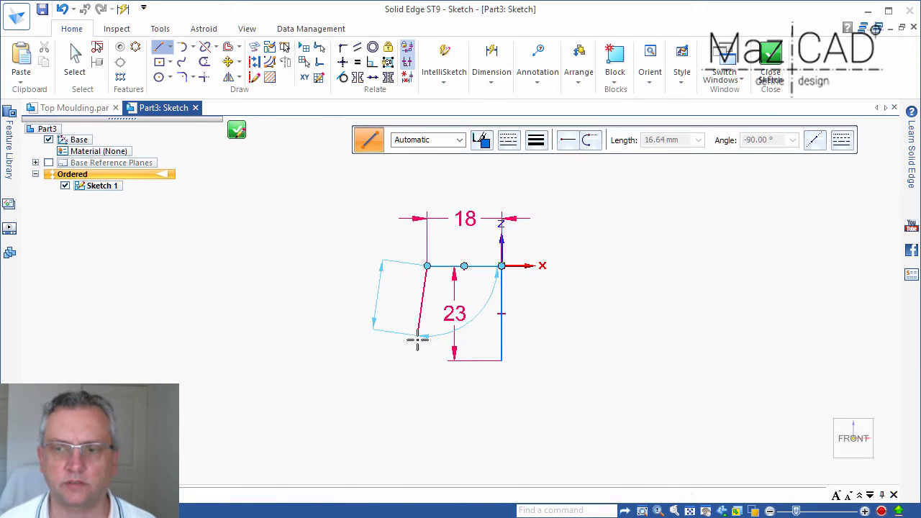
scroll(419, 346, up, 2)
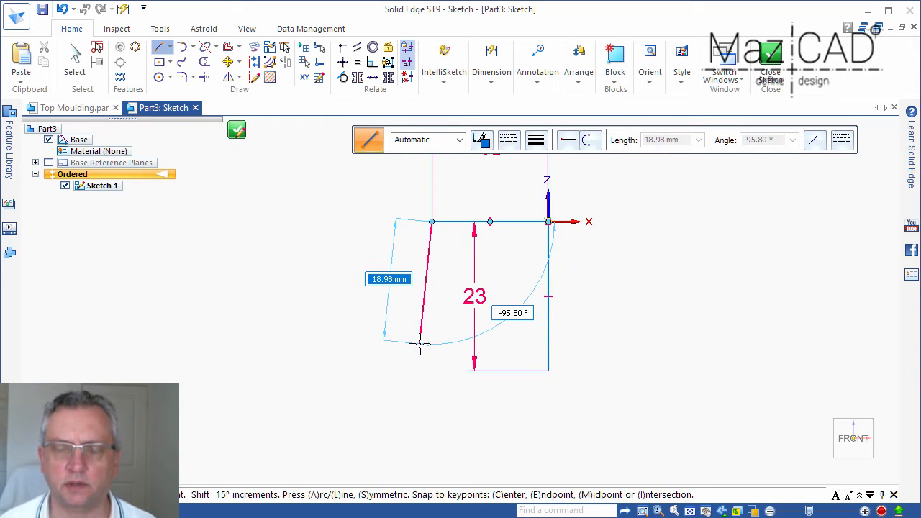
click(434, 240)
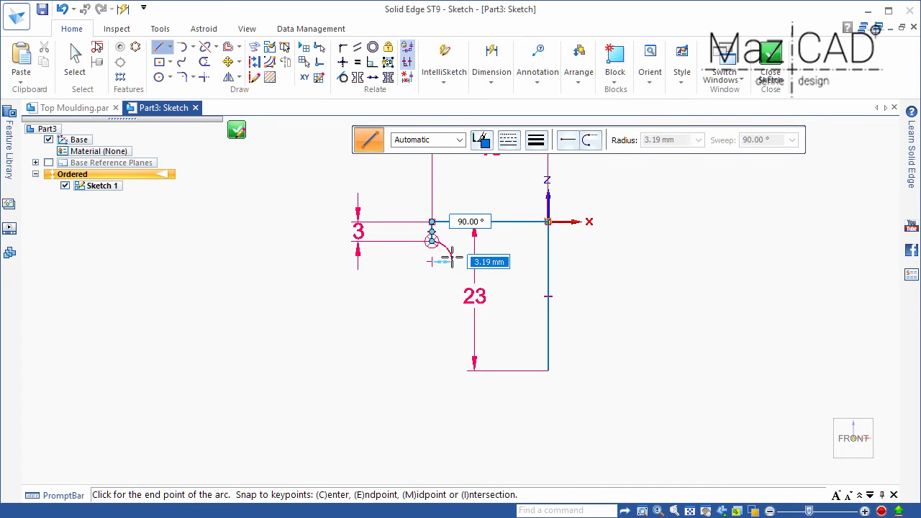
click(451, 258)
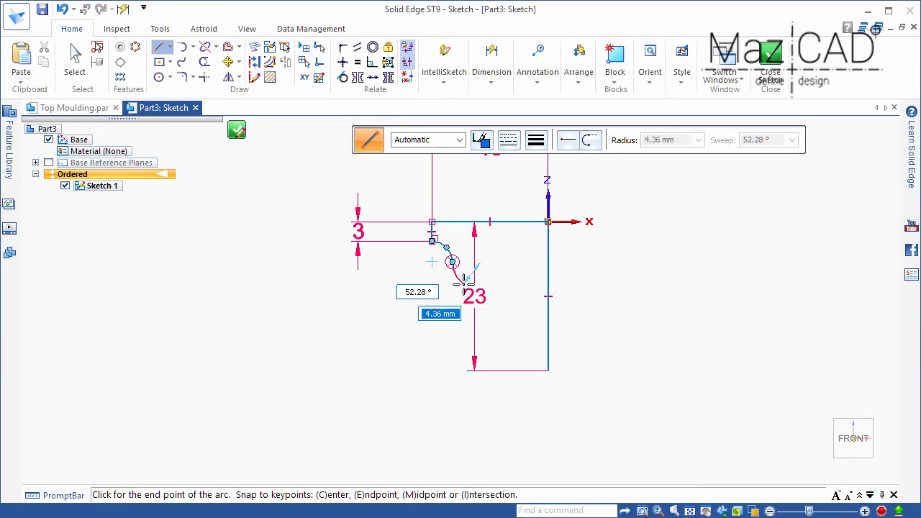
click(464, 283)
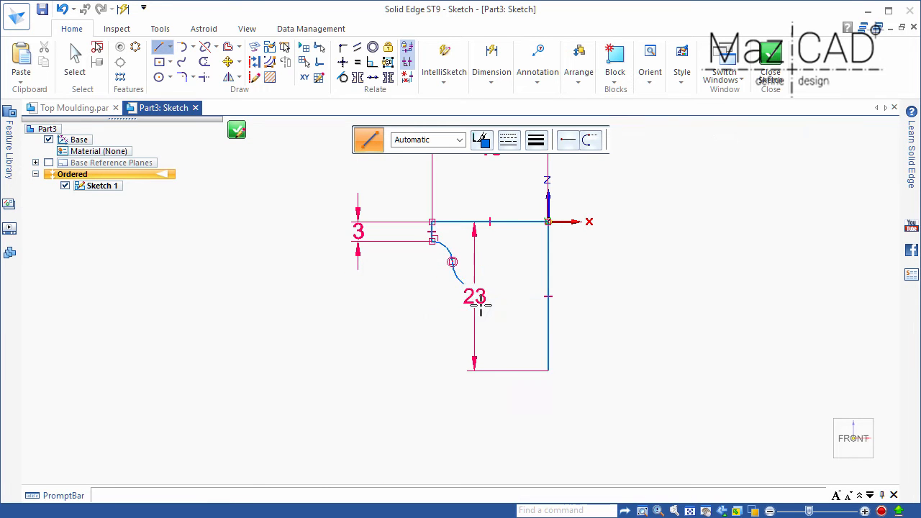
scroll(478, 311, up, 2)
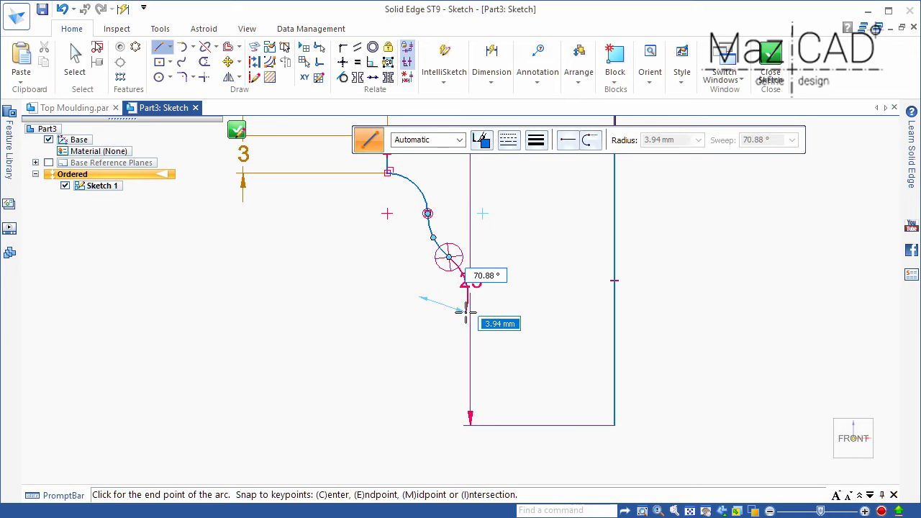
click(465, 311)
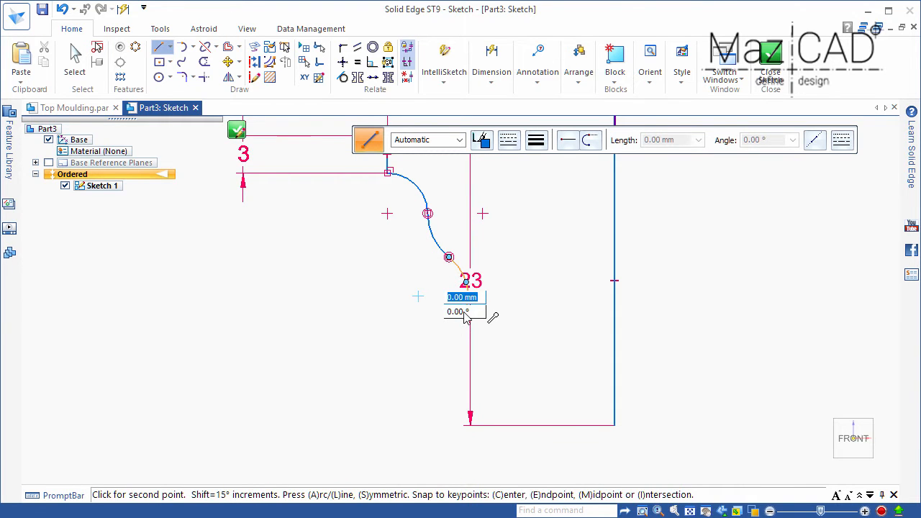
- Close the profile with a short horizontal step, a vertical line and a bottom line about 8 mm long ending at the back line
click(465, 312)
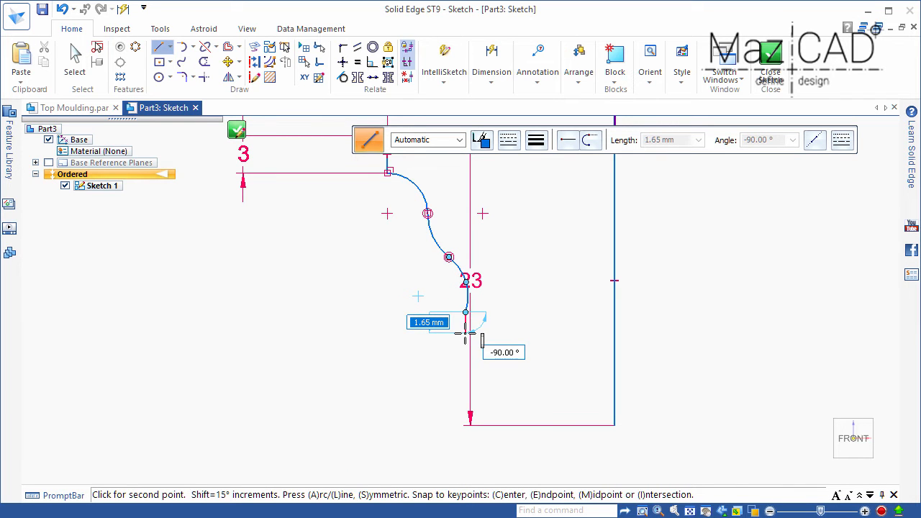
click(516, 311)
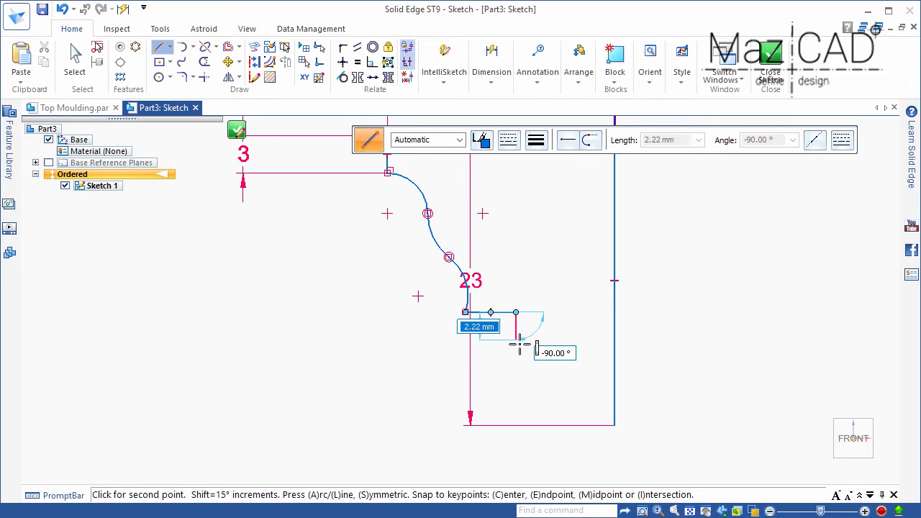
click(515, 424)
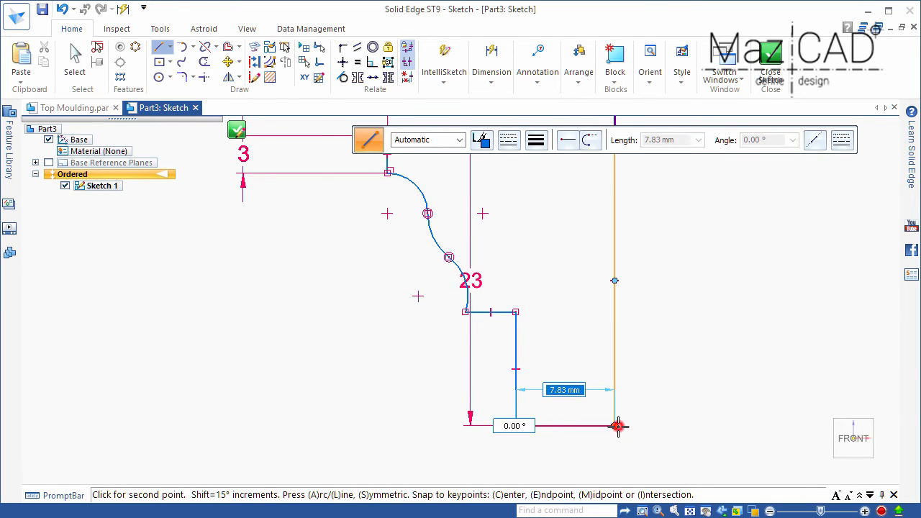
click(615, 425)
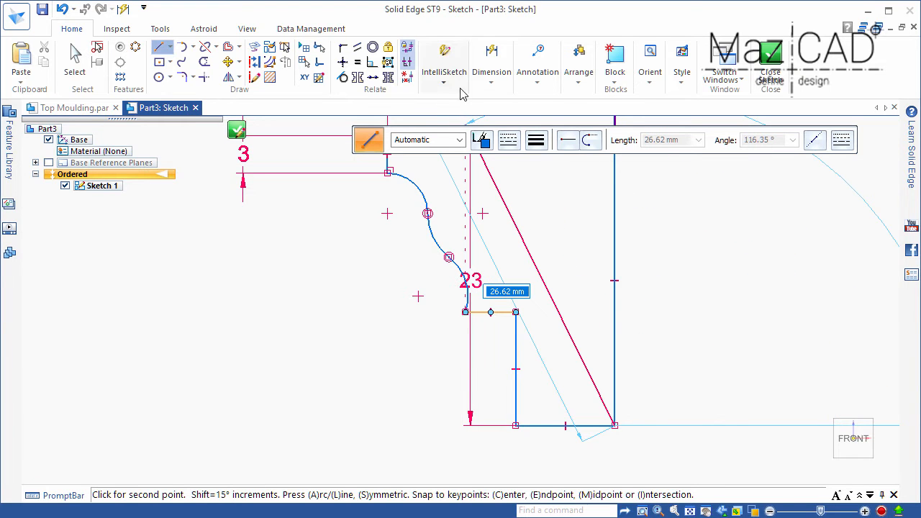
- Dimension the bottom line of the profile and set its length to 2 mm
click(485, 82)
click(499, 115)
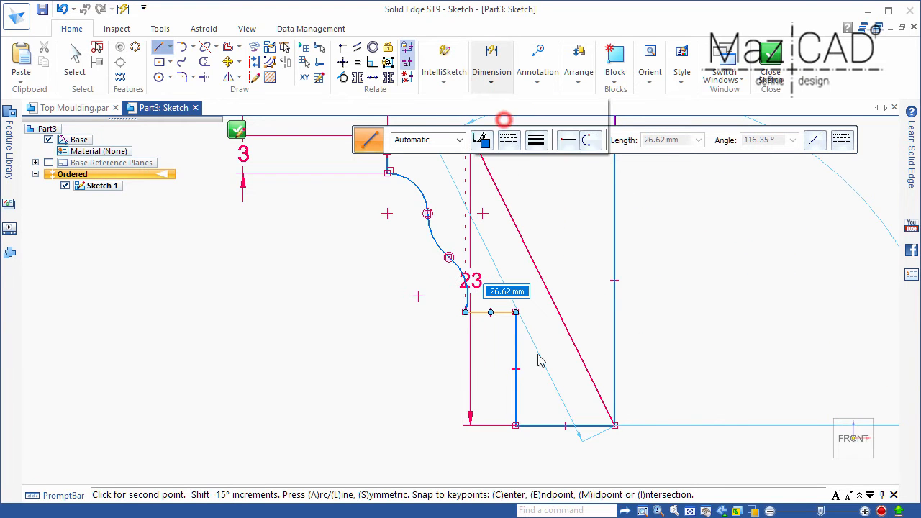
click(554, 424)
click(552, 399)
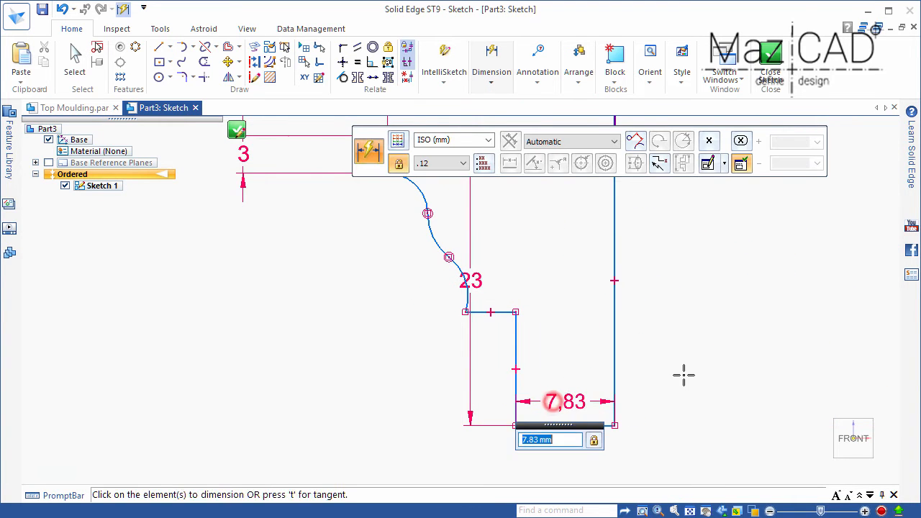
text(2)
key(Return)
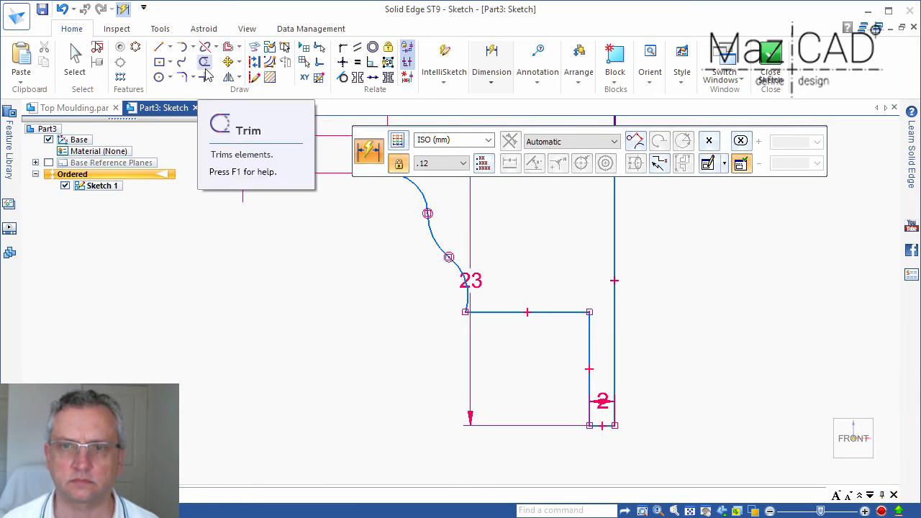
- Fillet the corner between the horizontal step and the lower vertical line with a radius of about 6.7 mm
click(184, 79)
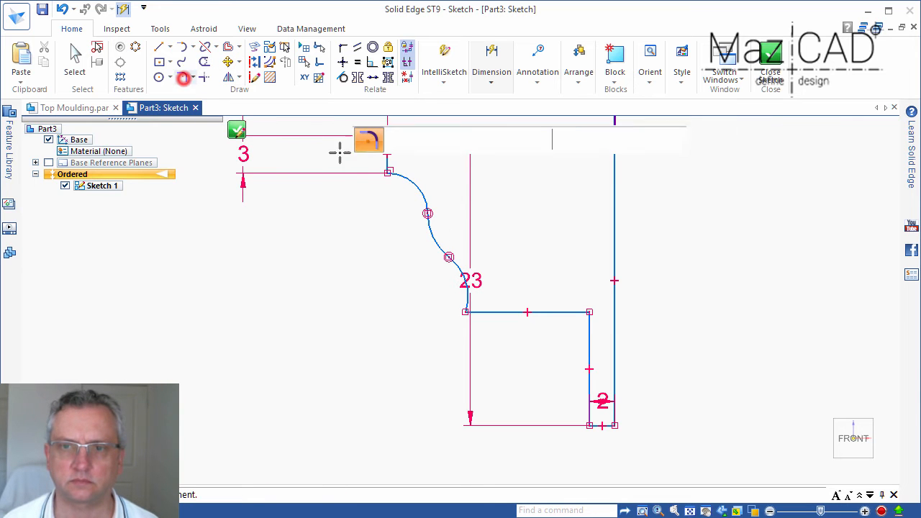
click(589, 312)
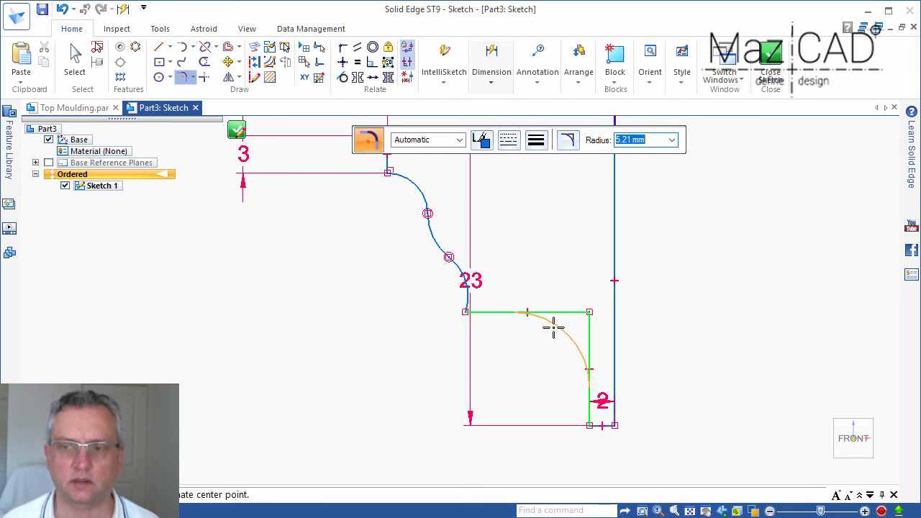
click(552, 327)
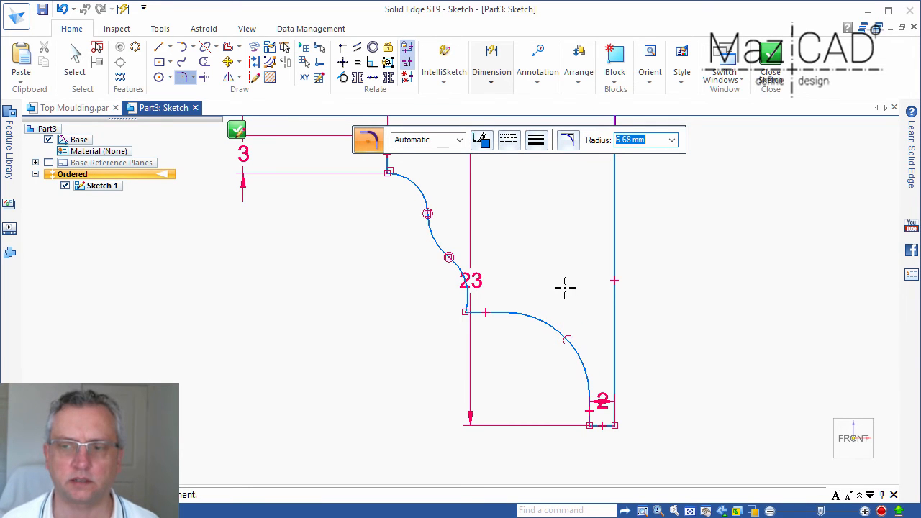
scroll(529, 280, up, 5)
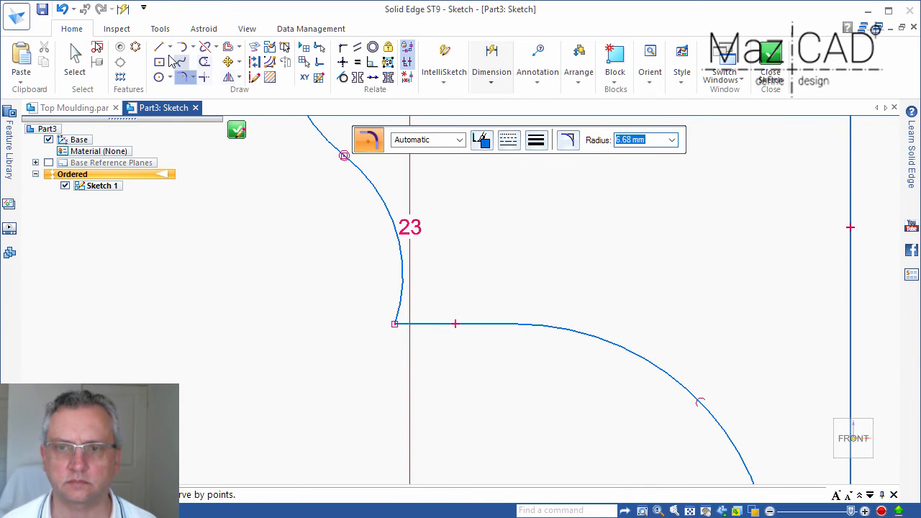
- Draw a short vertical line downward from the point where the third arc meets the horizontal step
click(254, 61)
click(251, 76)
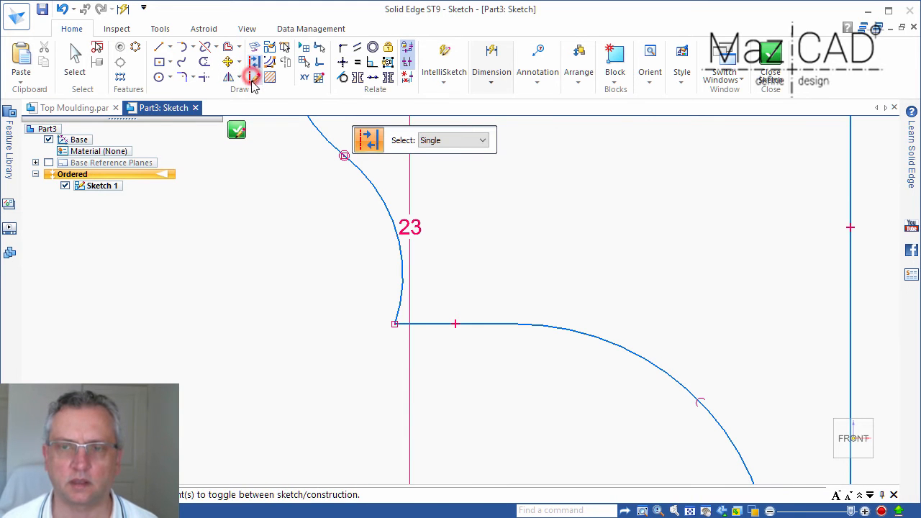
click(160, 51)
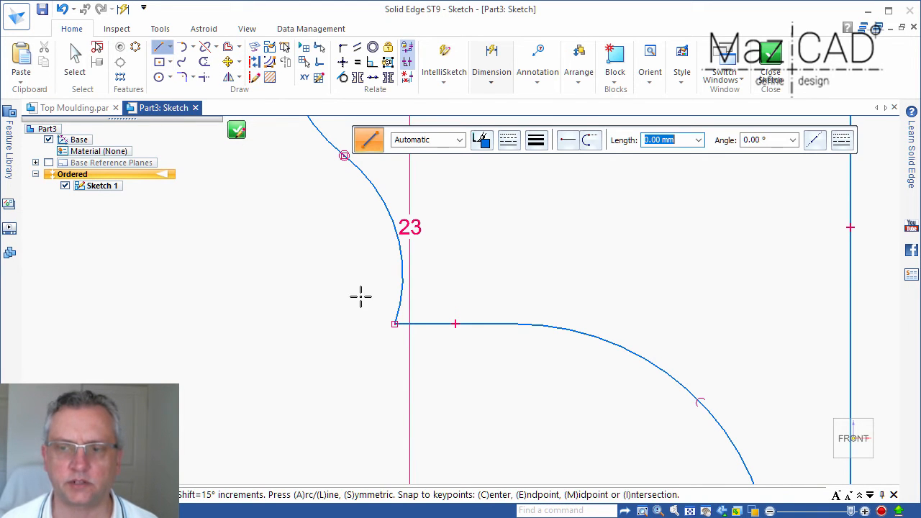
click(394, 324)
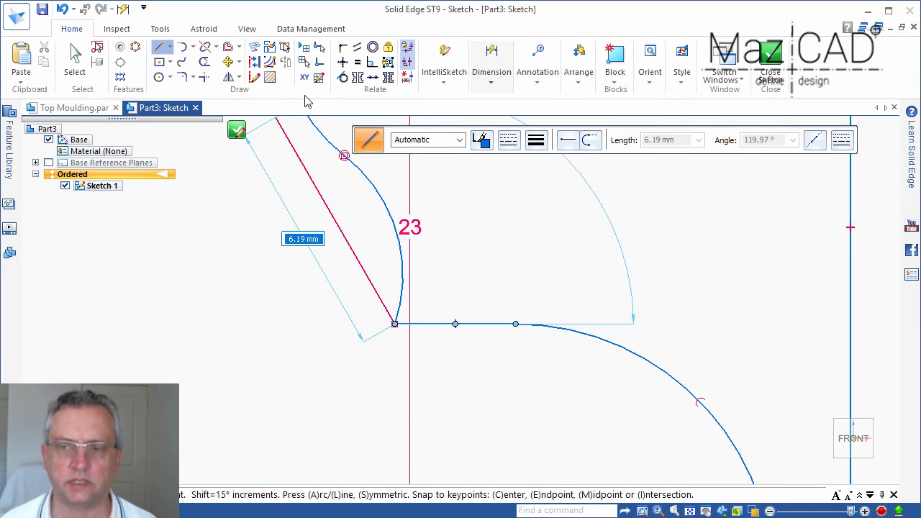
click(394, 366)
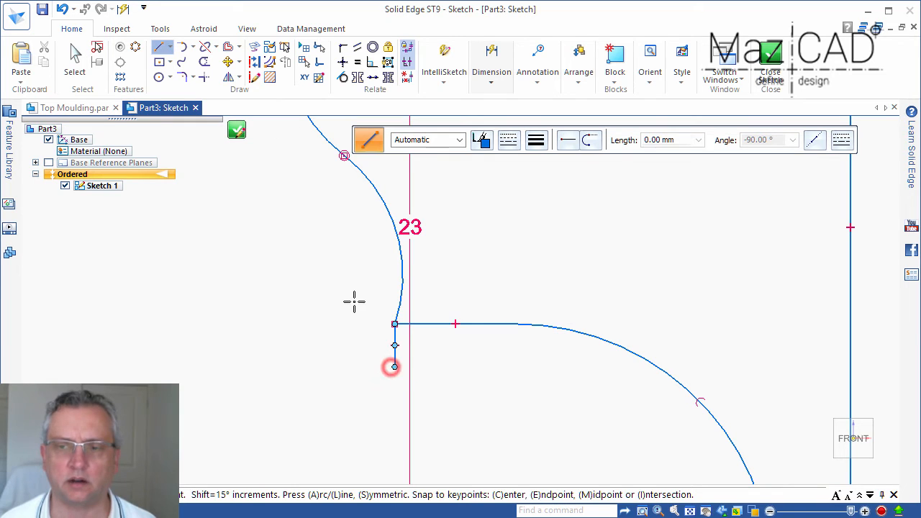
- Make the third arc tangent to the short vertical line below it
click(342, 77)
click(402, 305)
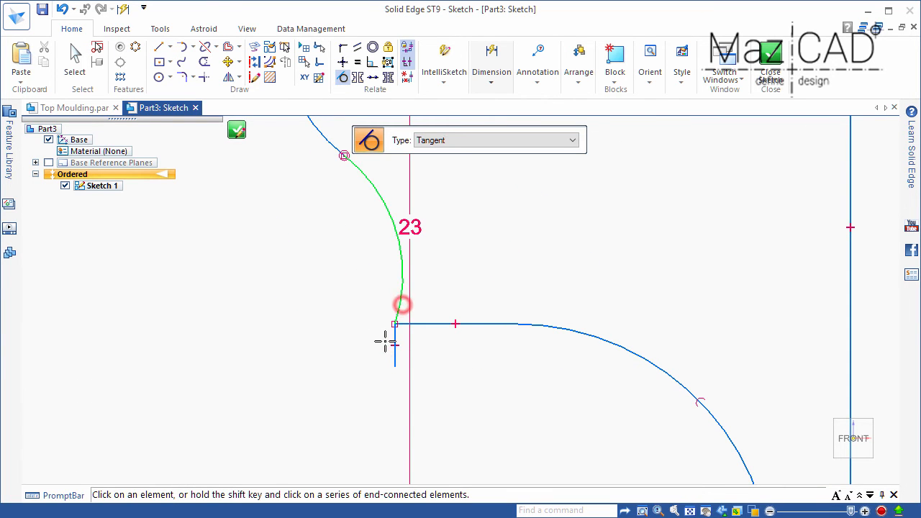
click(395, 335)
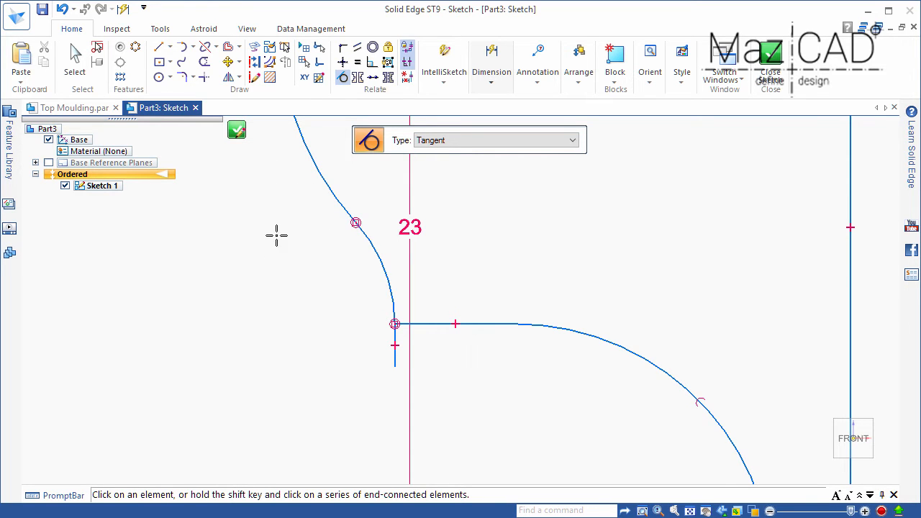
- Convert the short vertical line below the third arc to construction geometry
click(254, 62)
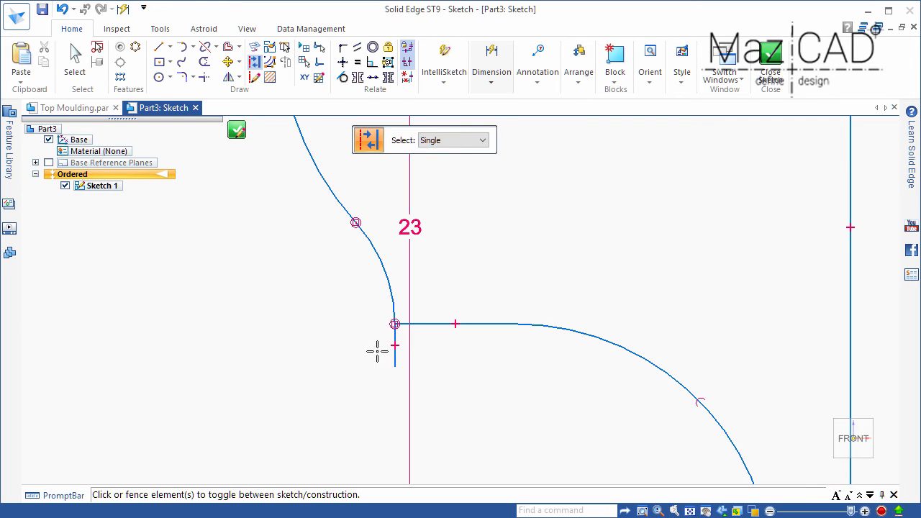
scroll(405, 358, up, 5)
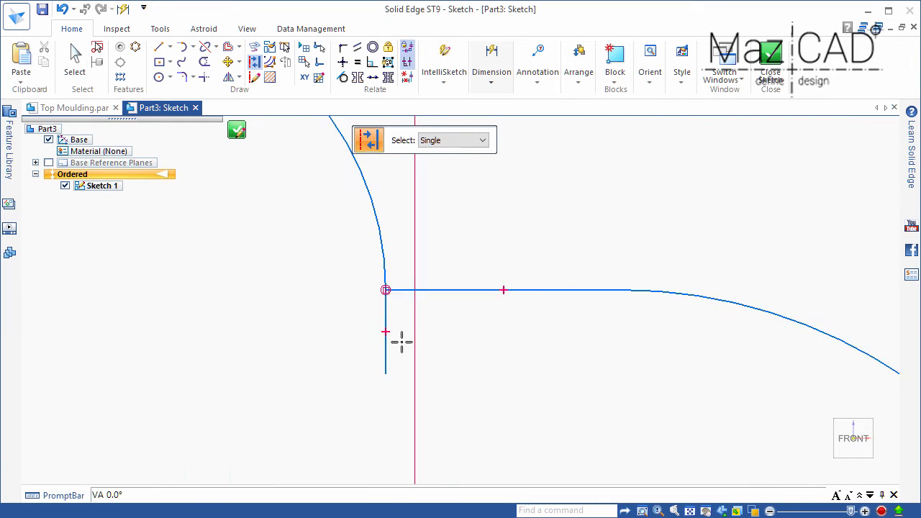
scroll(391, 384, down, 3)
scroll(469, 397, down, 1)
scroll(468, 398, up, 2)
scroll(468, 398, down, 2)
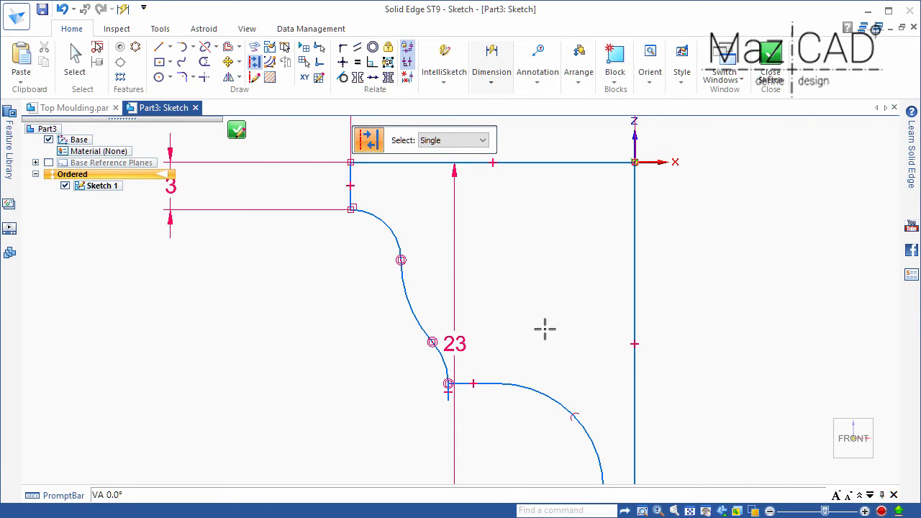
- Dimension the first arc below the 3 mm vertical line and set its radius to 3 mm
click(491, 84)
click(496, 109)
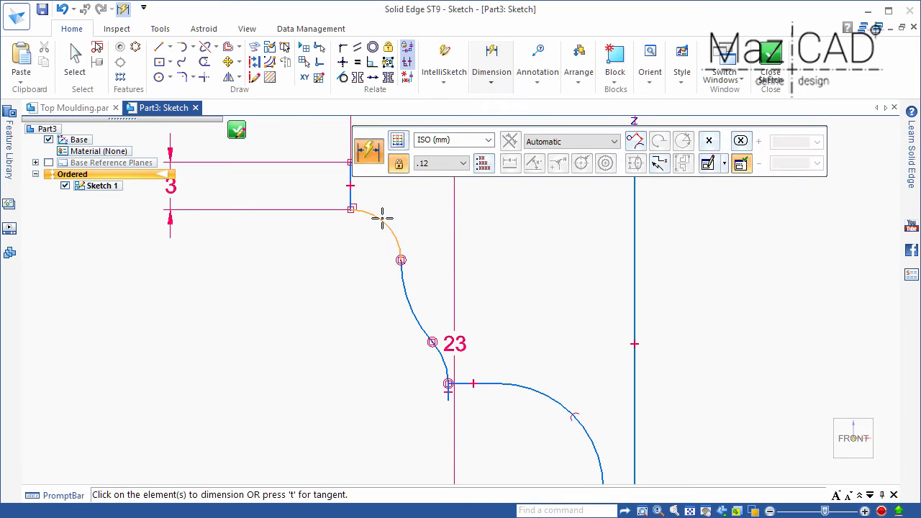
click(382, 215)
click(372, 229)
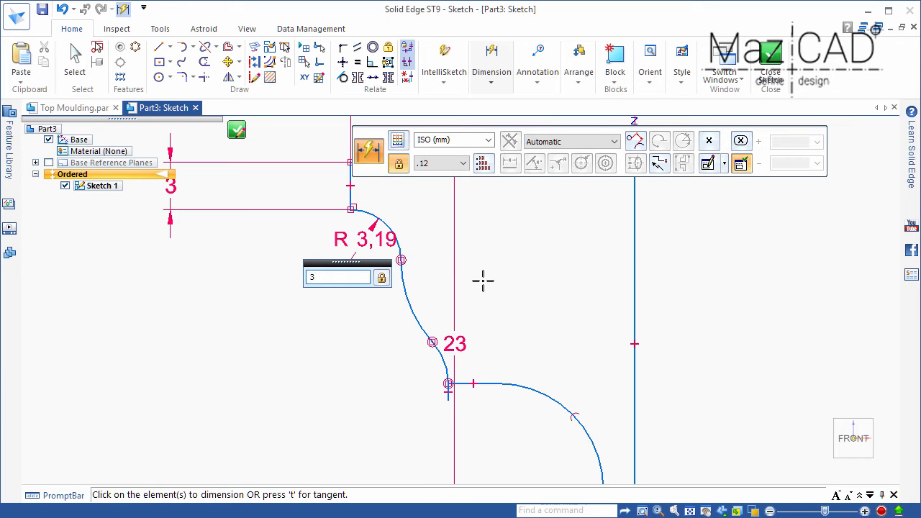
text(3)
key(Return)
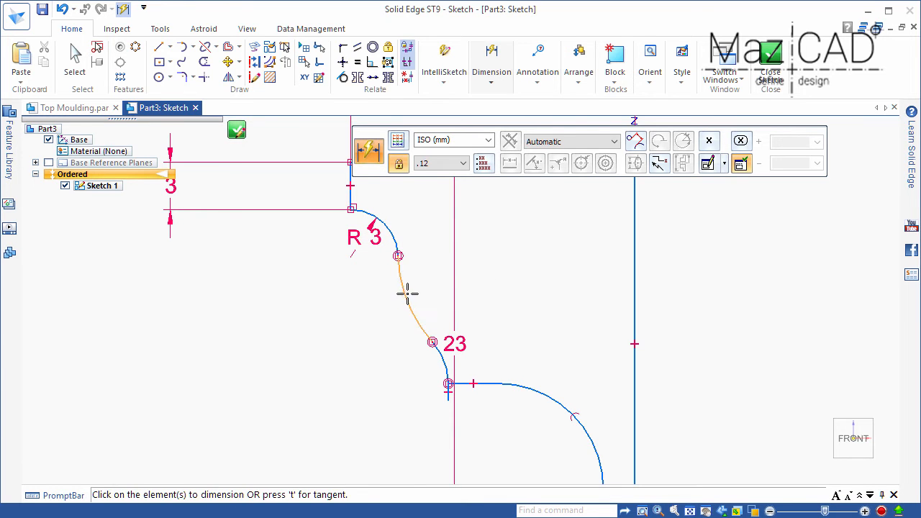
- Dimension the middle arc of the profile and set its radius to 9 mm
click(408, 295)
click(432, 293)
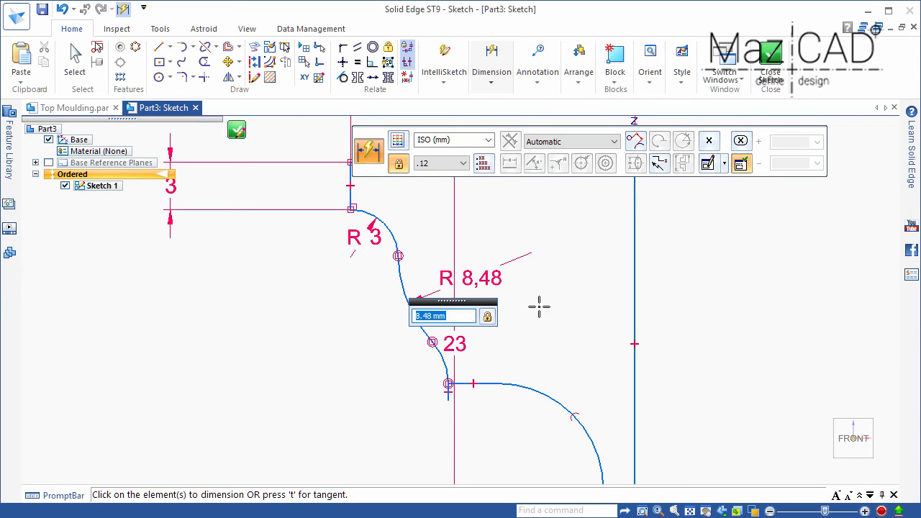
text(9)
key(Return)
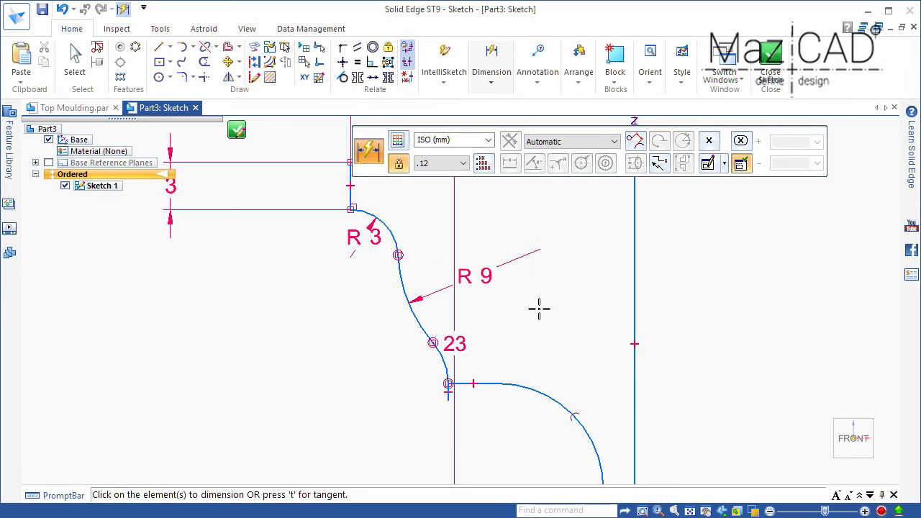
- Dimension the short horizontal step between the third arc and the fillet and set its length to 1 mm
scroll(525, 305, down, 2)
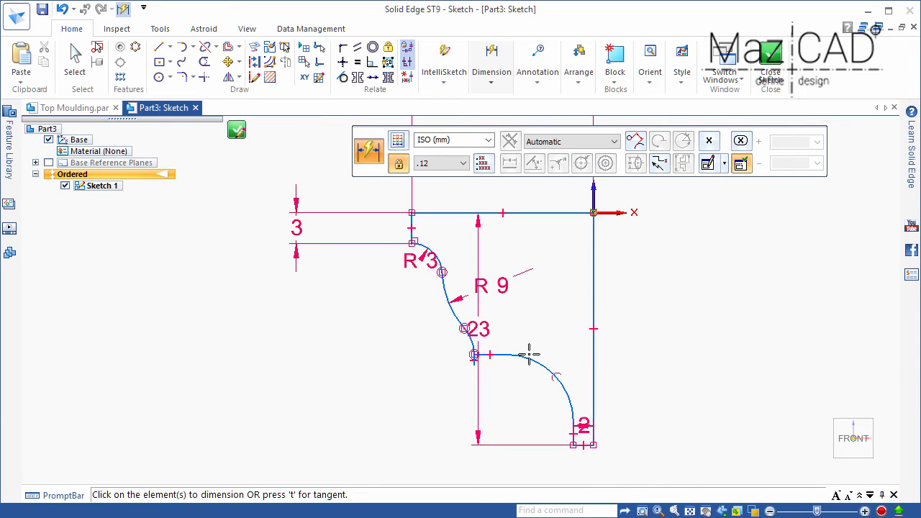
scroll(518, 308, up, 3)
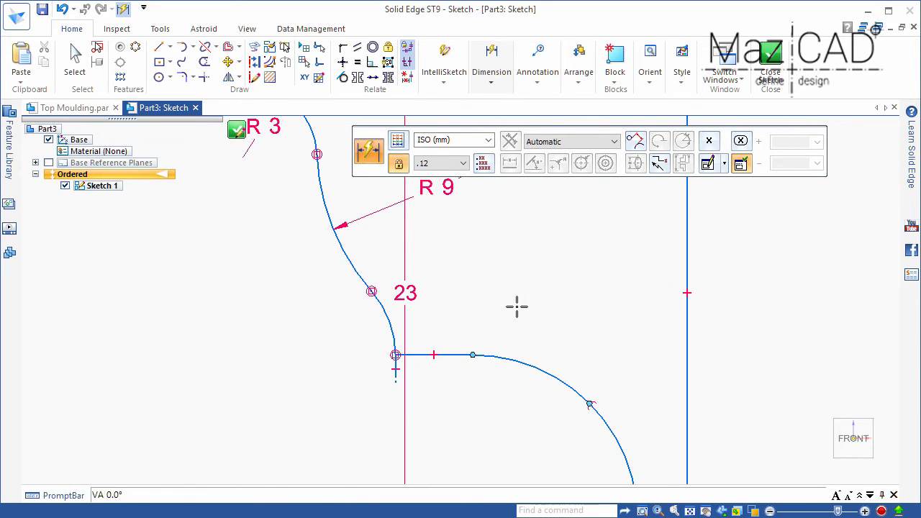
click(446, 354)
click(480, 407)
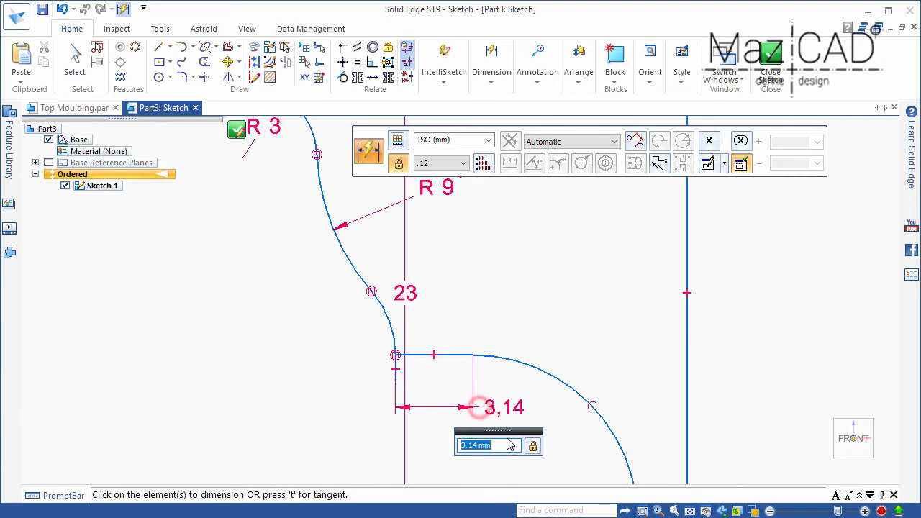
text(1)
key(Return)
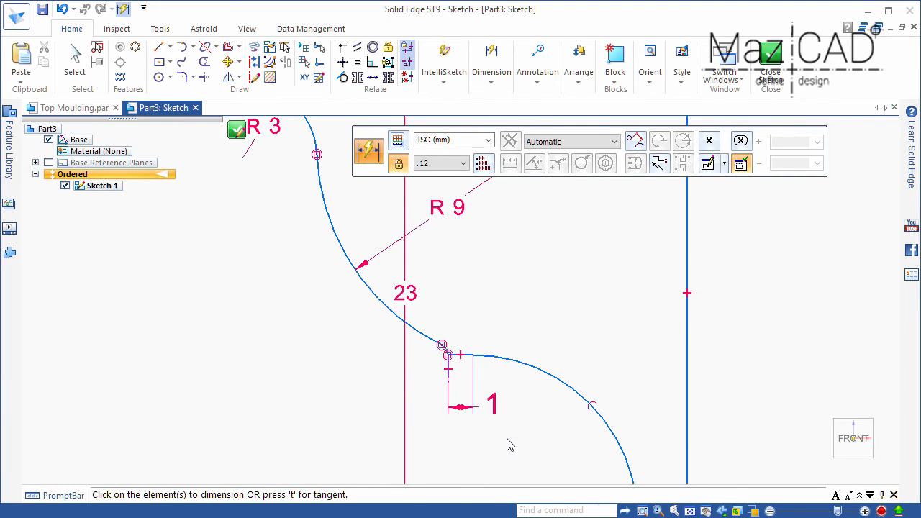
- Dimension the third arc just above the horizontal step and set its radius to 3 mm
scroll(423, 381, up, 2)
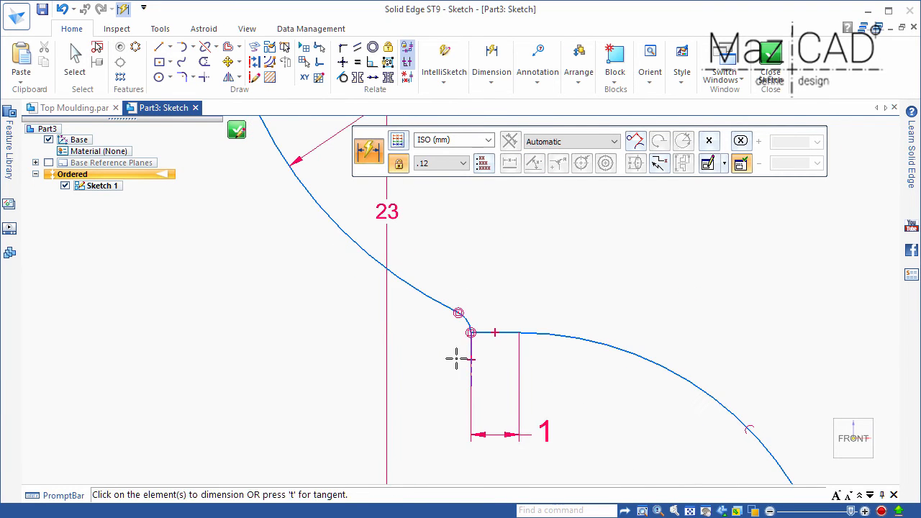
scroll(454, 357, up, 2)
click(474, 287)
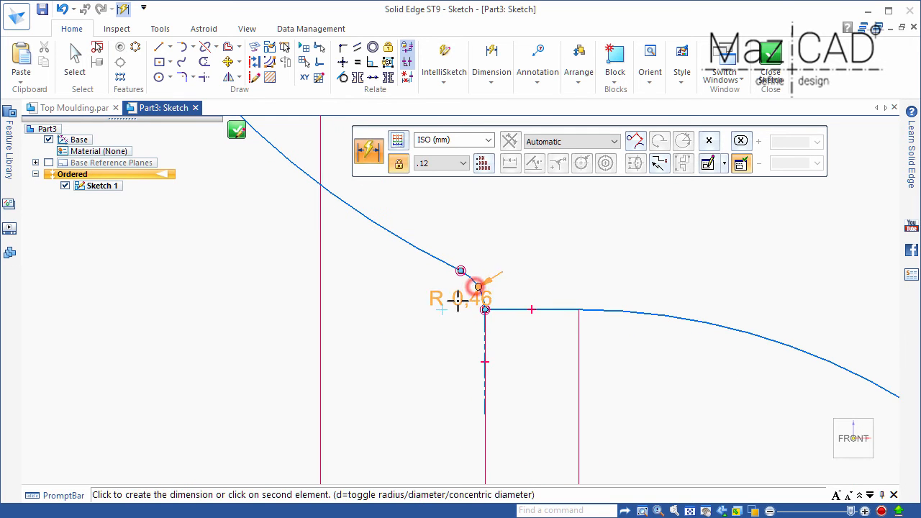
click(414, 337)
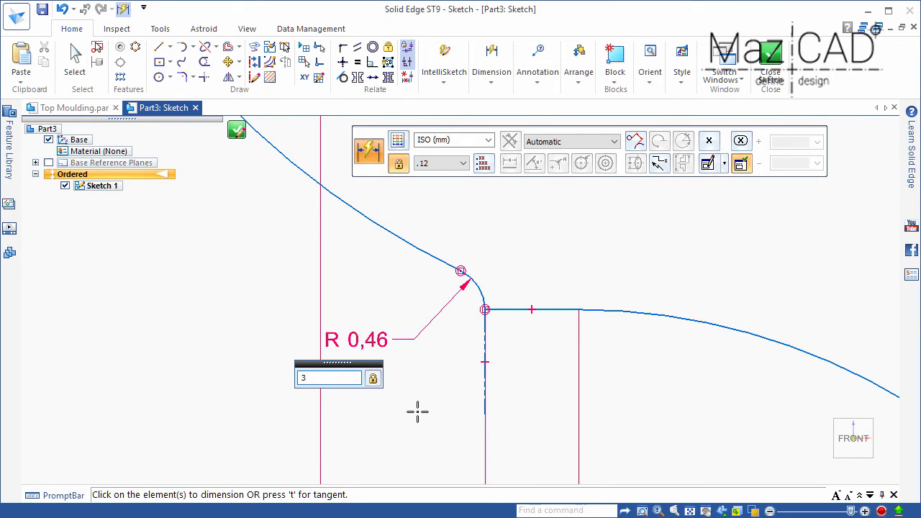
key(Return)
- Dimension the fillet between the horizontal step and the lower vertical line and set its radius to 4 mm
scroll(444, 430, down, 3)
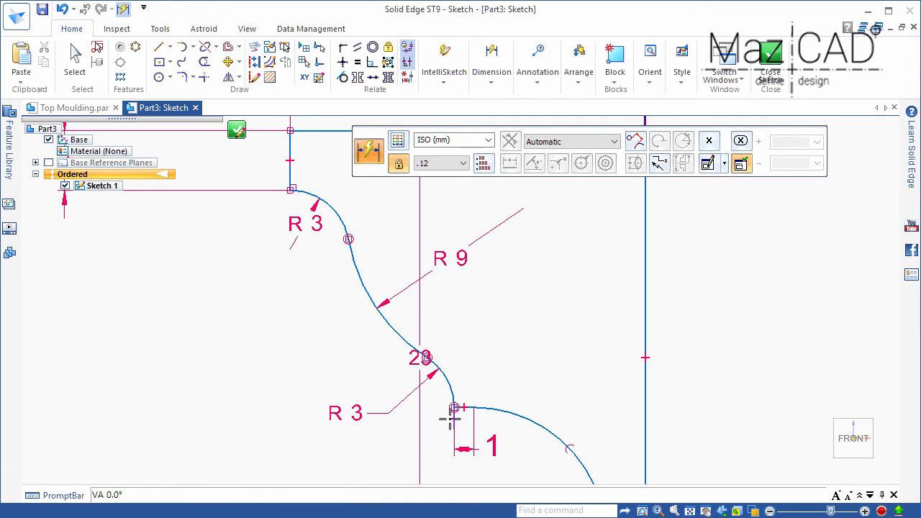
scroll(493, 303, down, 2)
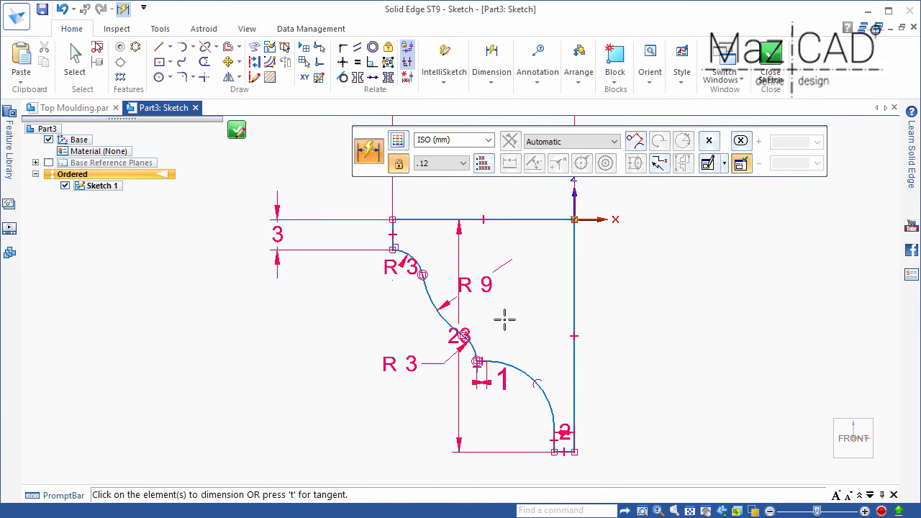
click(519, 364)
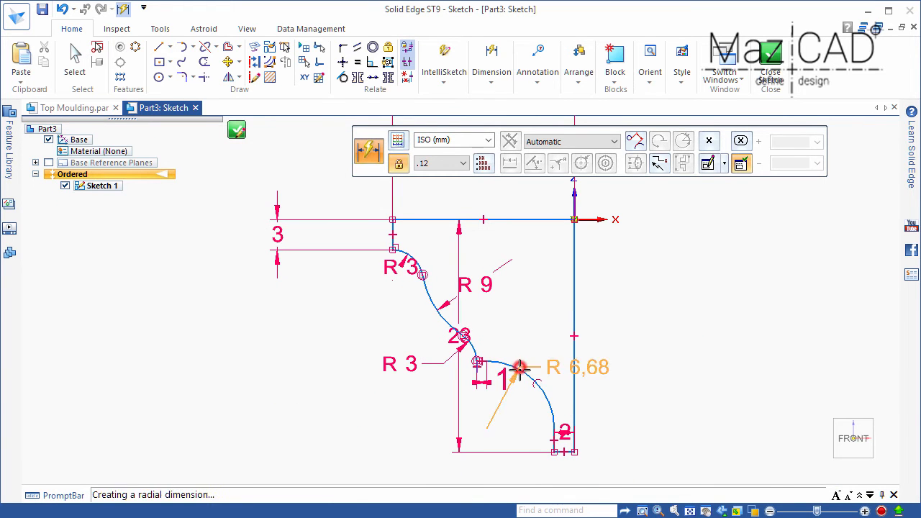
click(529, 403)
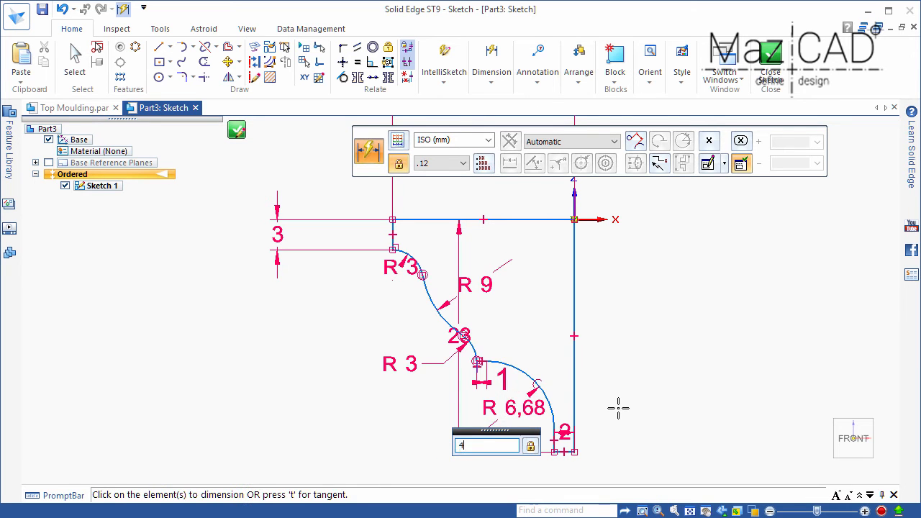
text(4)
key(Return)
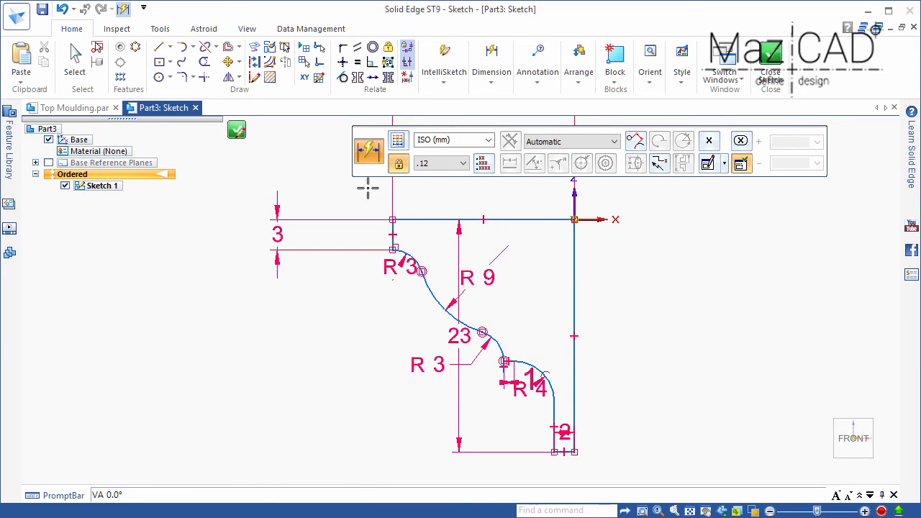
- Close the moulding profile sketch and finish it
click(238, 130)
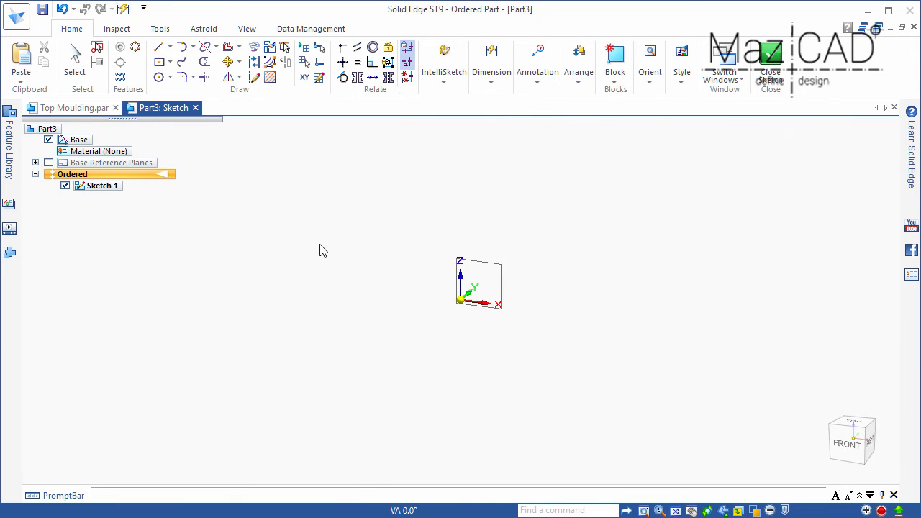
click(454, 142)
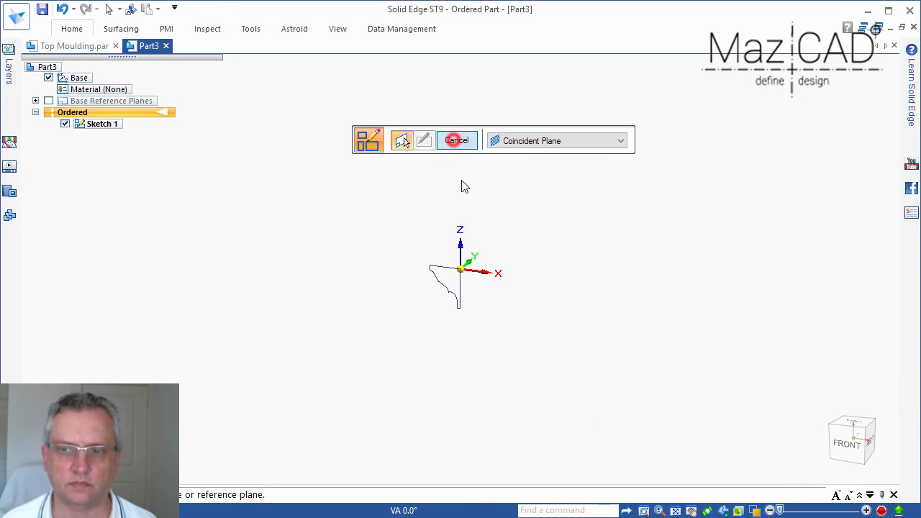
scroll(478, 287, up, 3)
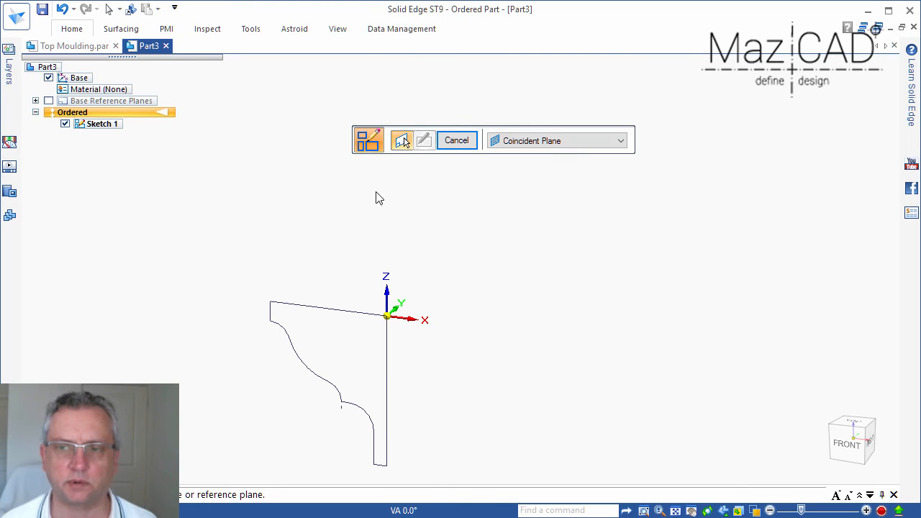
- Extrude the closed moulding profile about 68 mm to one side along the Y axis
click(79, 30)
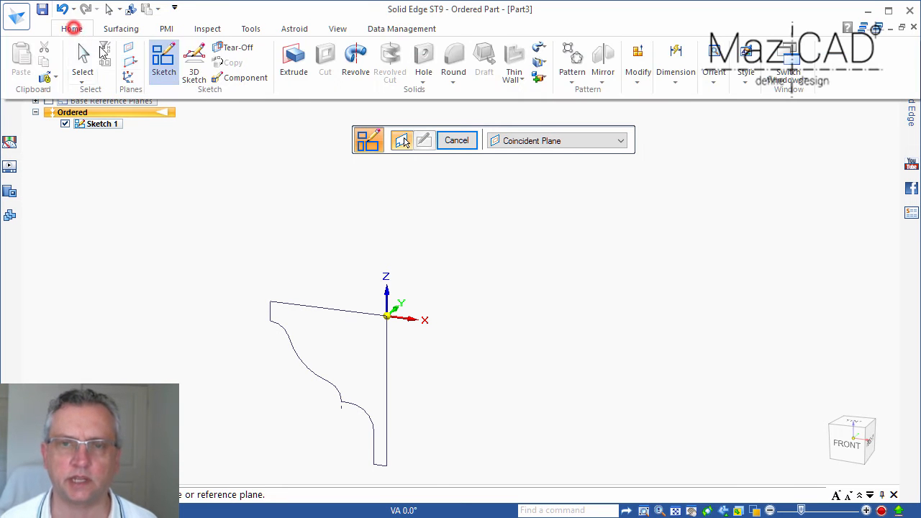
click(292, 72)
click(363, 321)
right_click(469, 349)
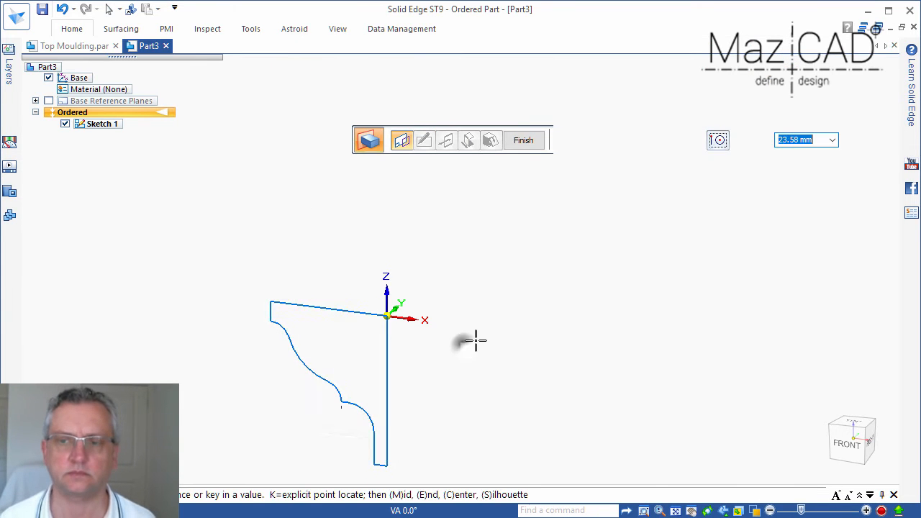
click(600, 281)
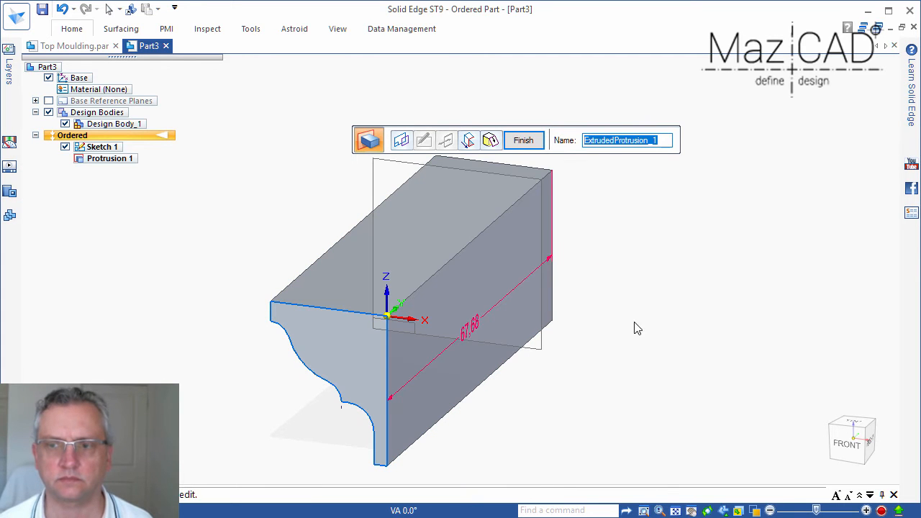
click(524, 141)
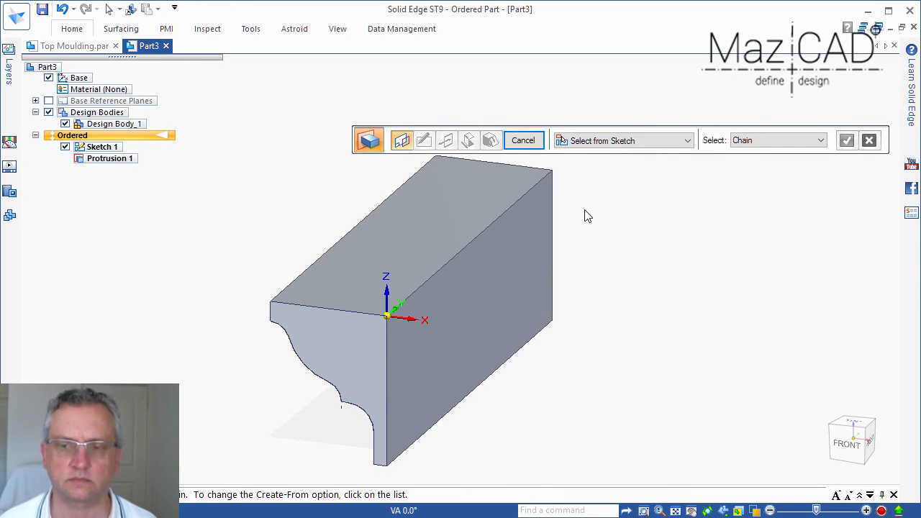
- Save the extruded moulding part as Insert moulding in the Classic Pedestal folder
scroll(587, 216, down, 1)
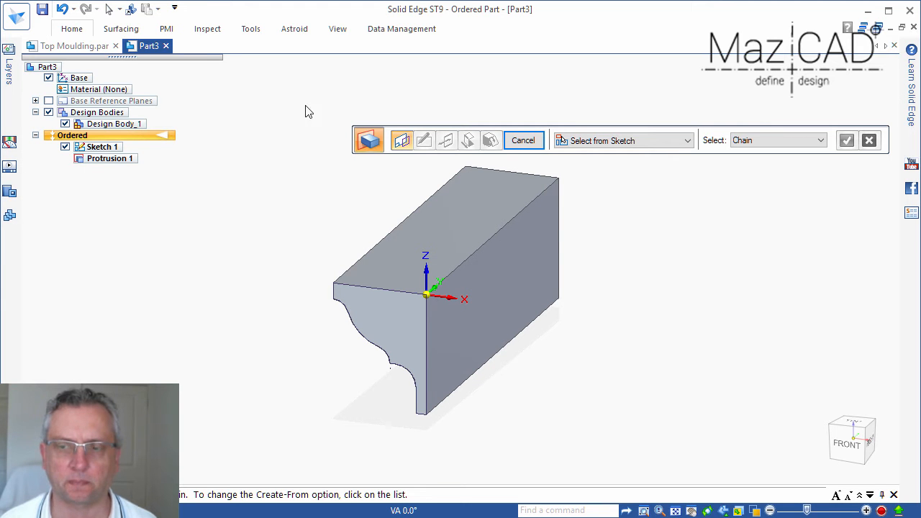
click(43, 10)
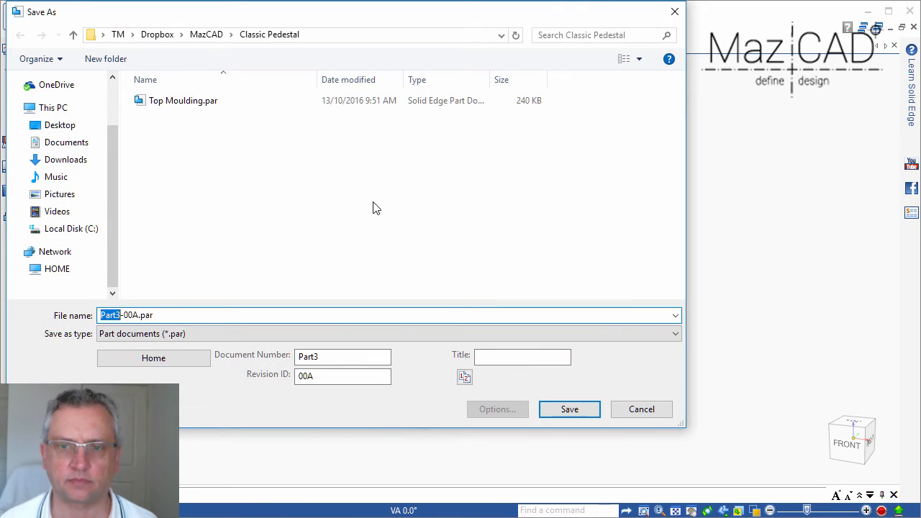
key(Delete)
key(Delete)
key(Delete)
key(Delete)
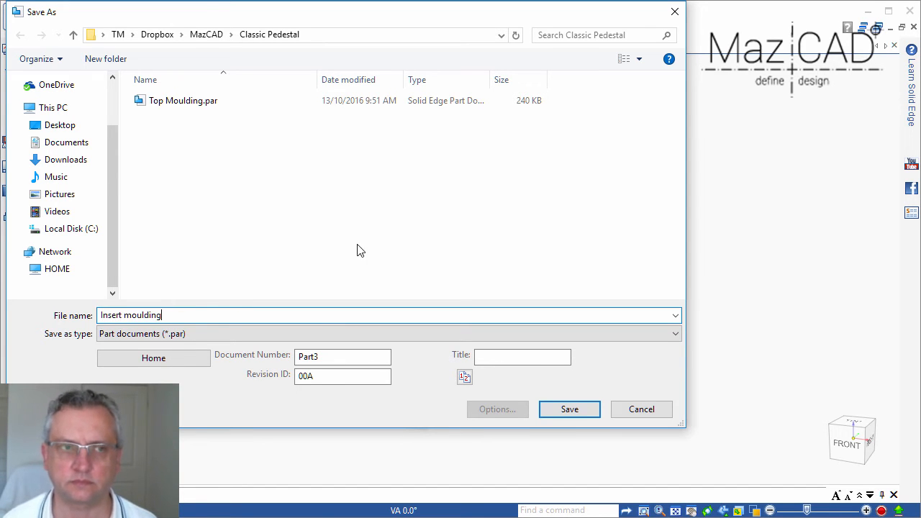
click(570, 409)
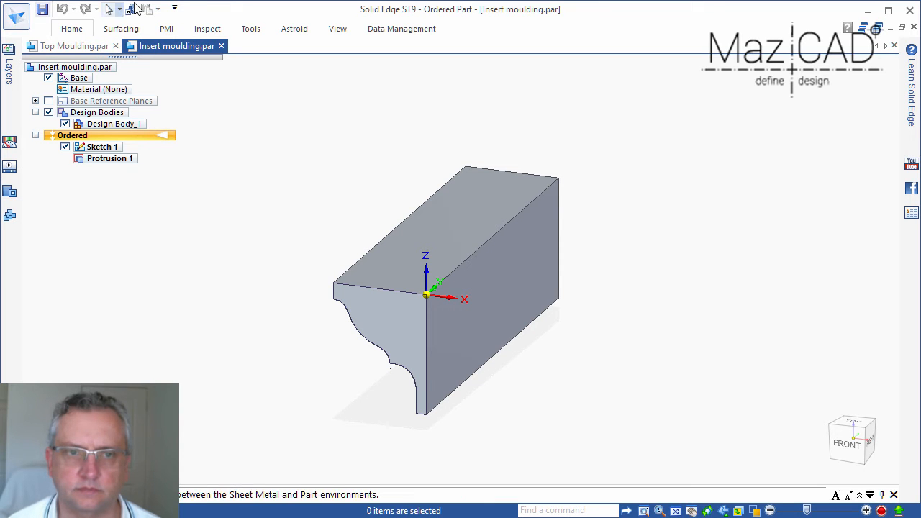
- Customize the Quick Access commands for the Part - Ordered environment by adding the New command from All Commands
click(176, 9)
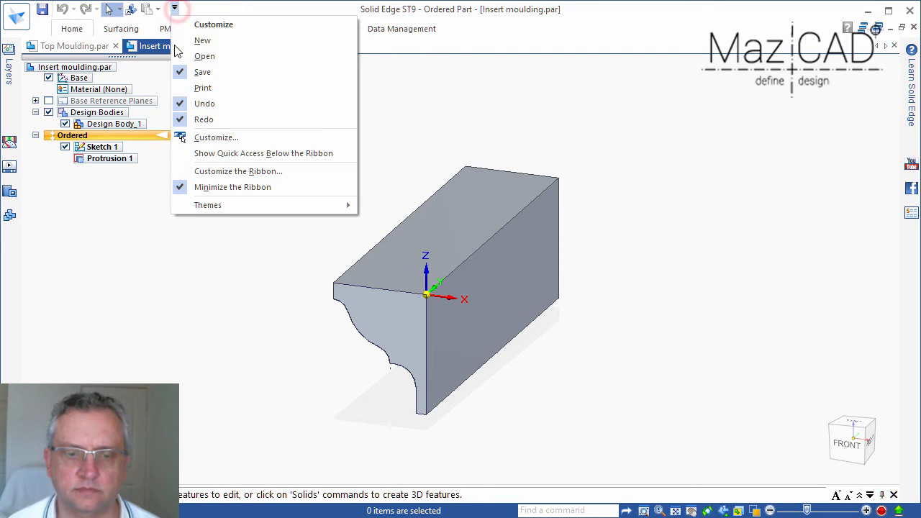
click(234, 173)
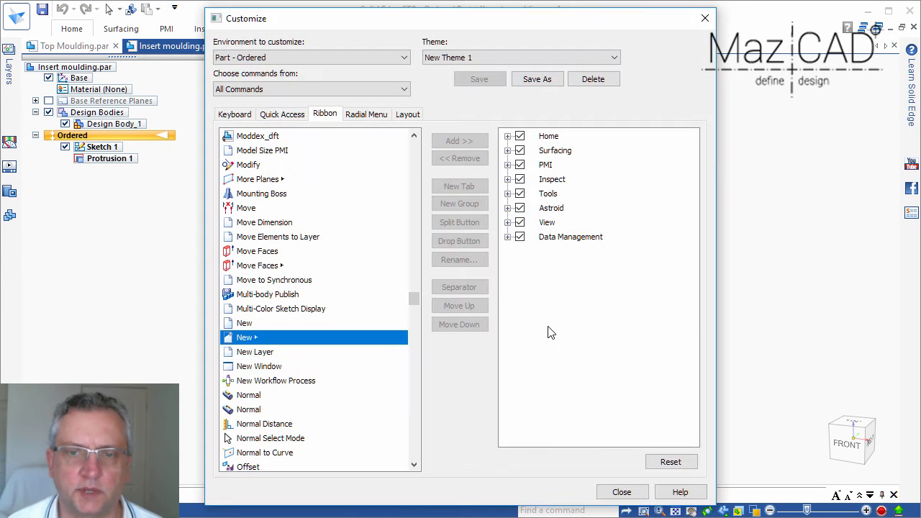
click(293, 117)
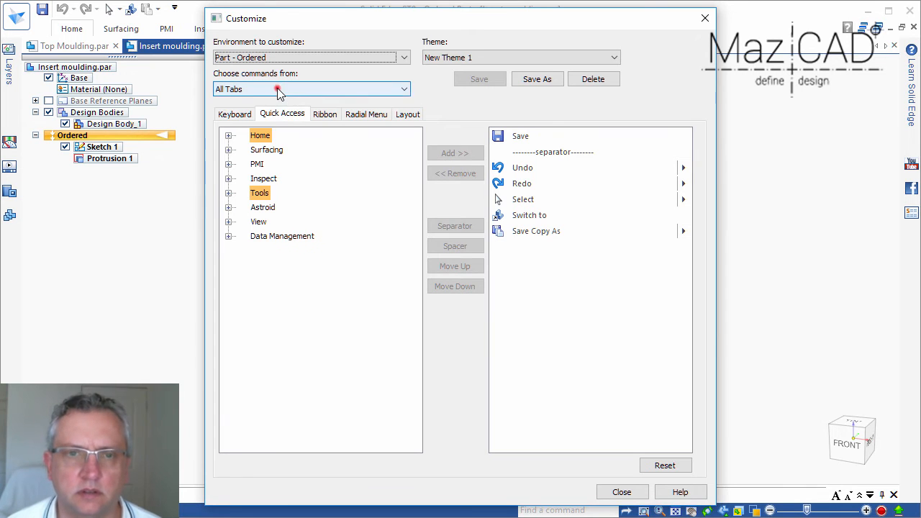
click(276, 90)
click(237, 102)
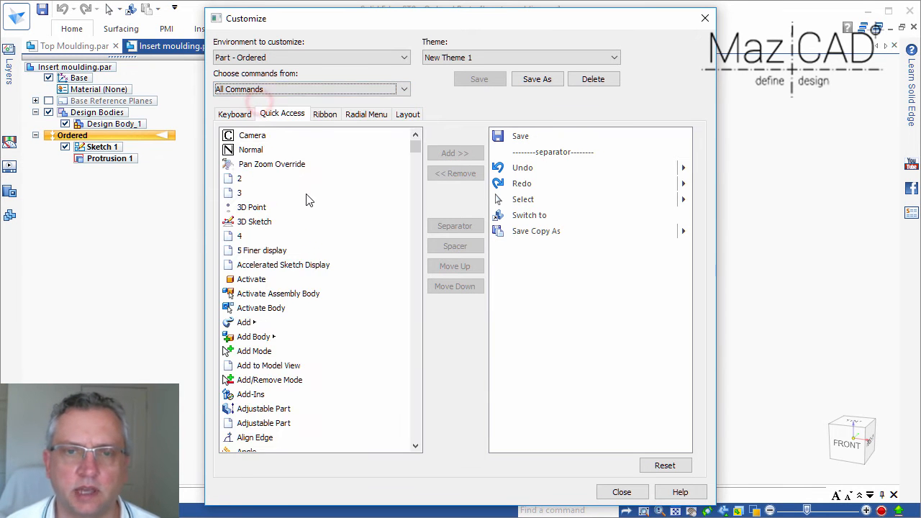
click(264, 282)
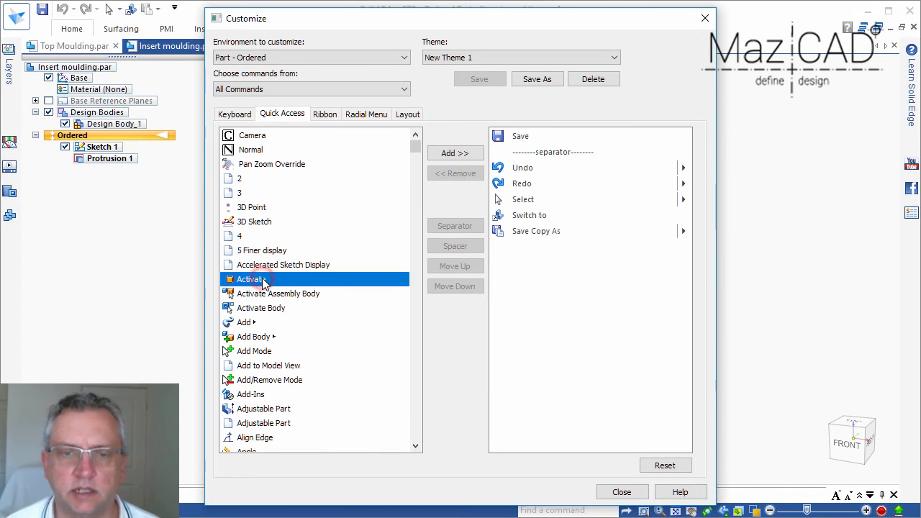
key(n)
scroll(263, 285, down, 1)
scroll(264, 284, down, 2)
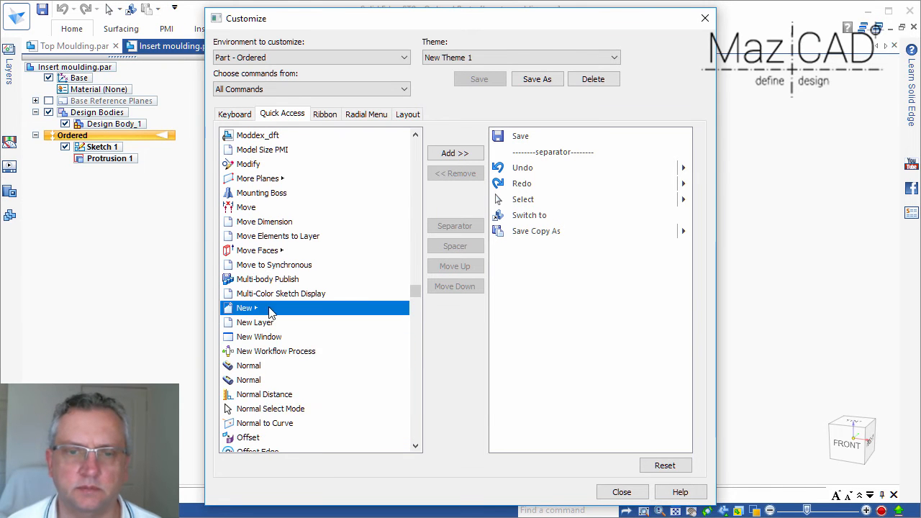
click(448, 153)
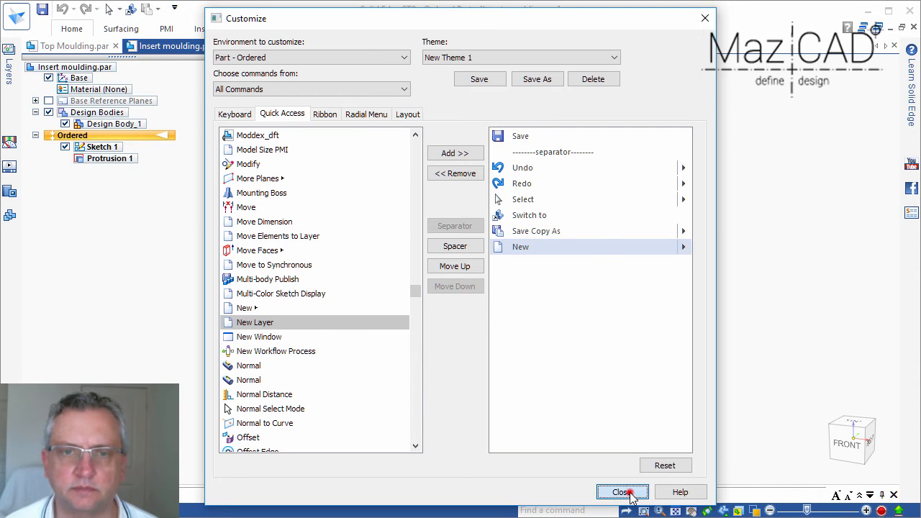
click(622, 494)
click(411, 297)
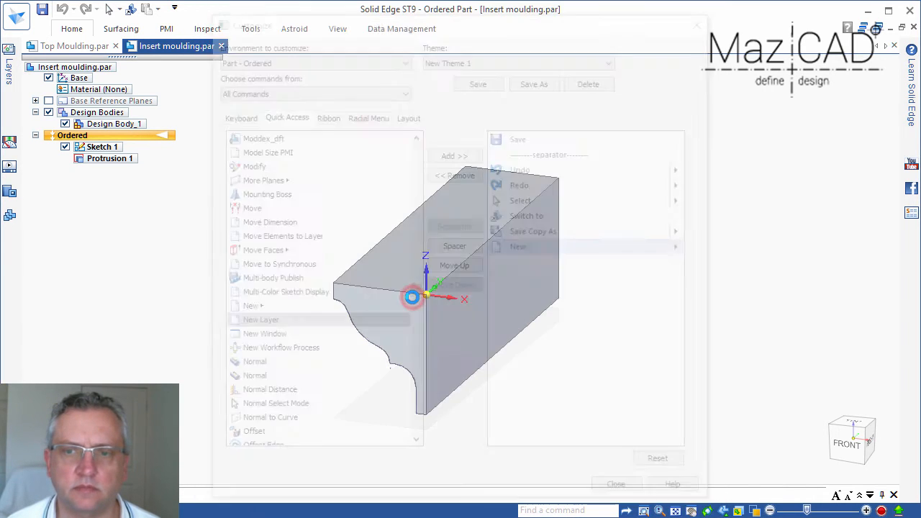
- Create a new part document from the iso metric part.par template
click(177, 10)
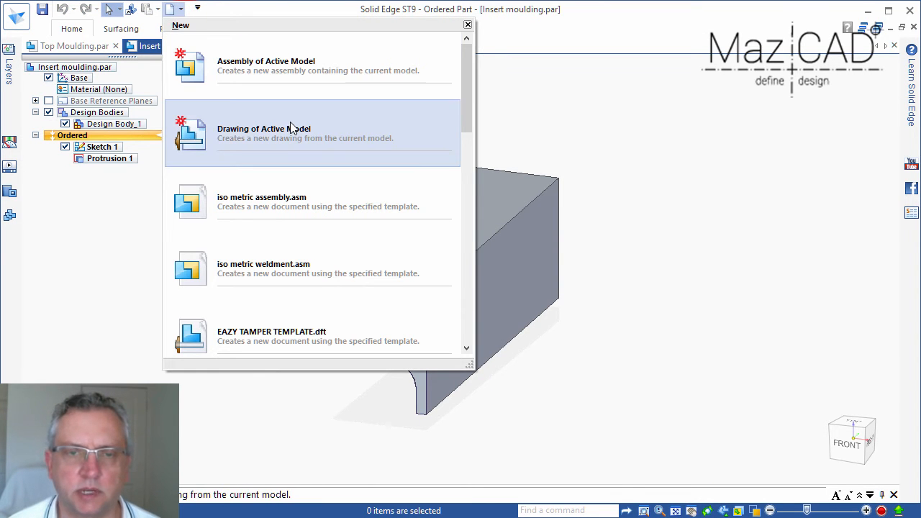
scroll(296, 137, down, 1)
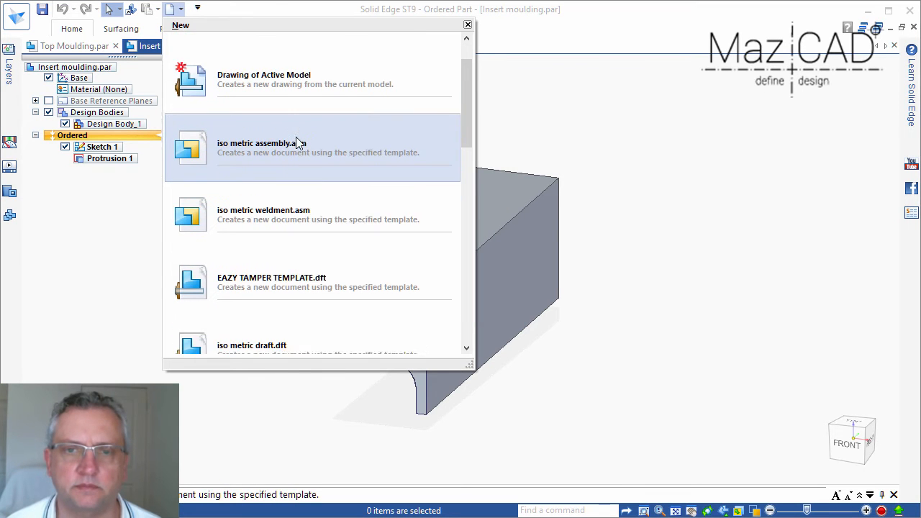
scroll(296, 138, down, 1)
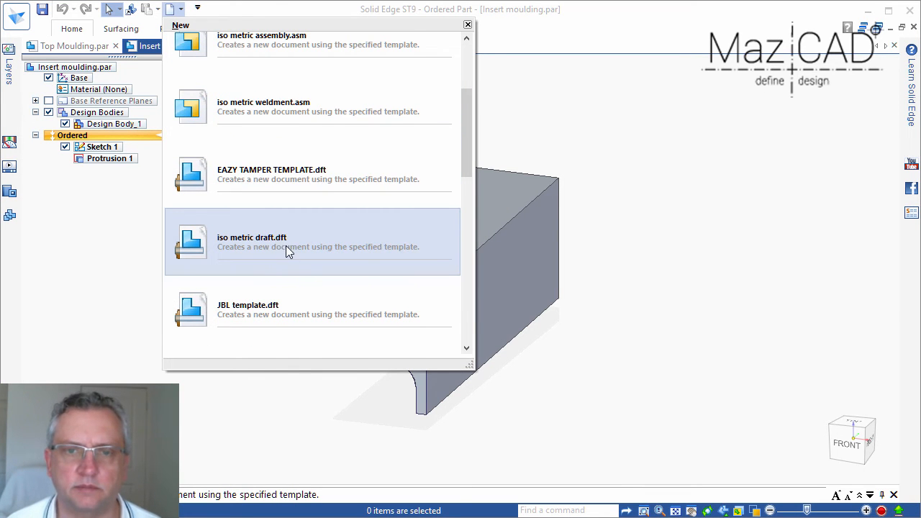
drag(466, 171, 472, 331)
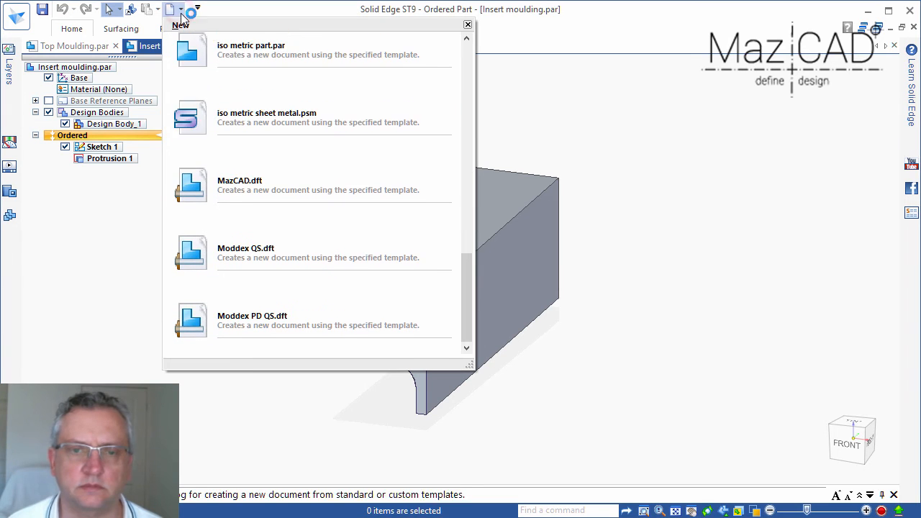
click(274, 58)
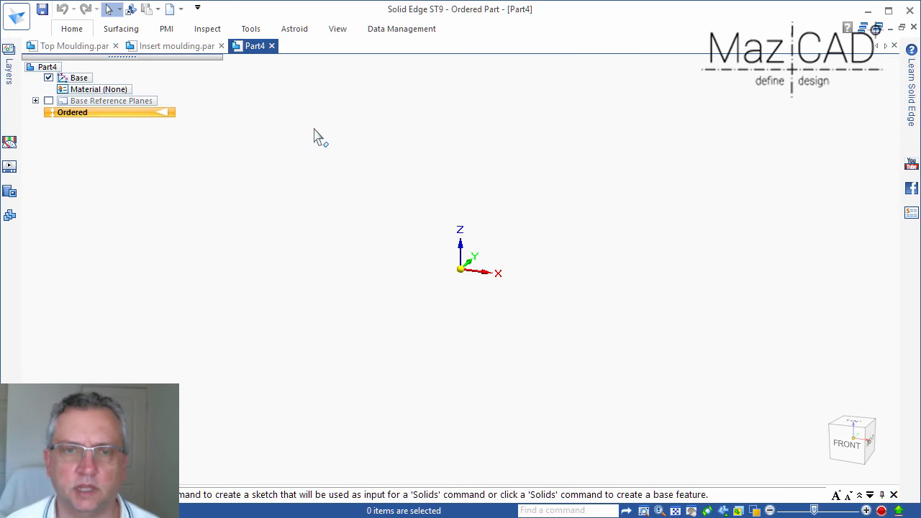
- Start a new sketch on the front XZ plane
click(71, 31)
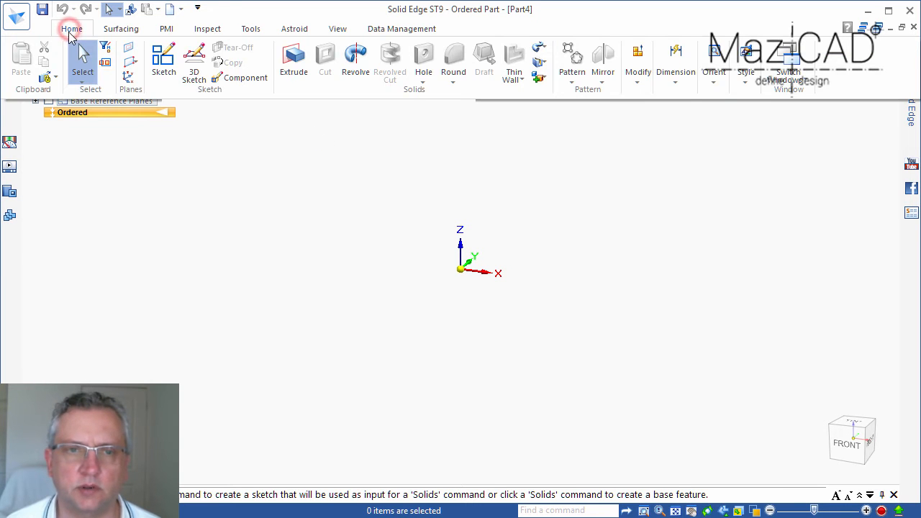
click(163, 61)
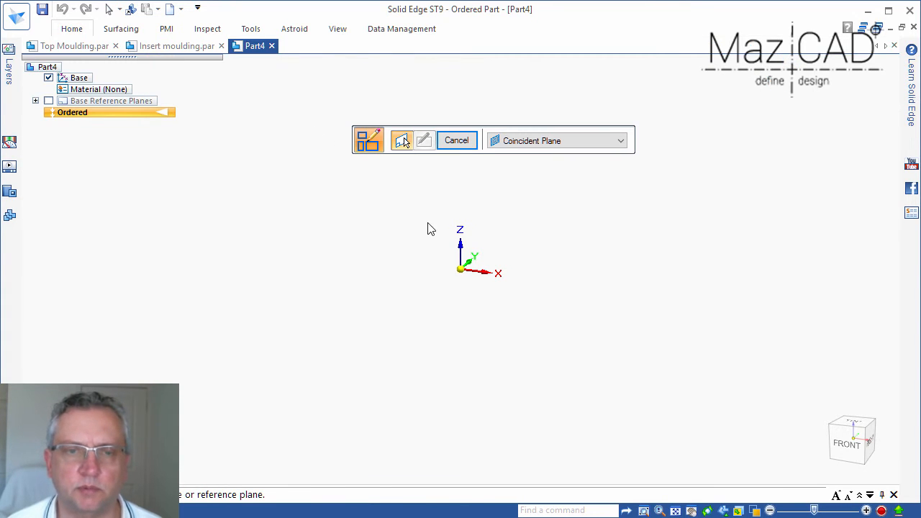
click(475, 259)
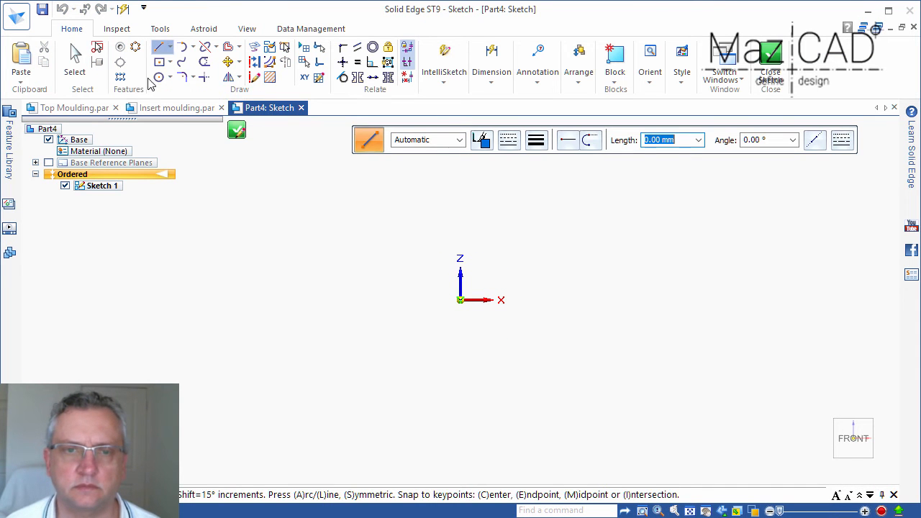
- Sketch a rectangle 230 mm wide and 19 mm high centred on the origin, and finish the sketch
click(160, 63)
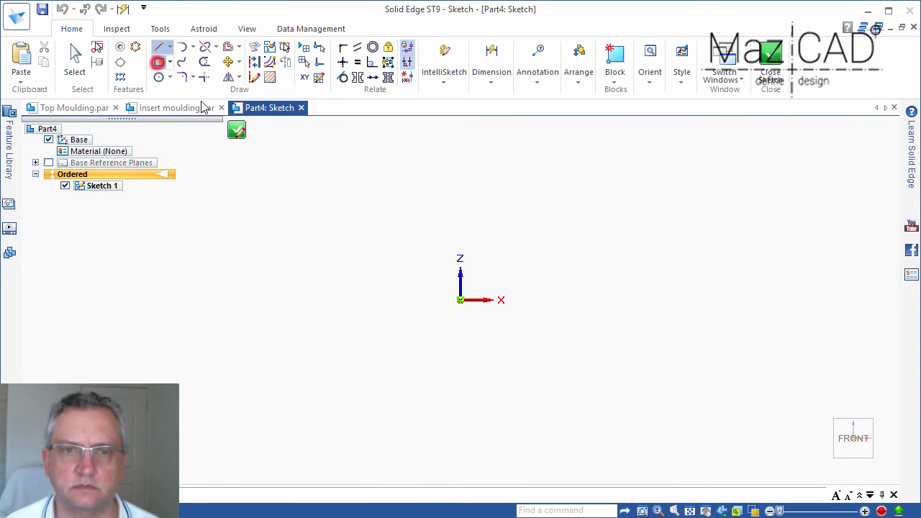
click(462, 301)
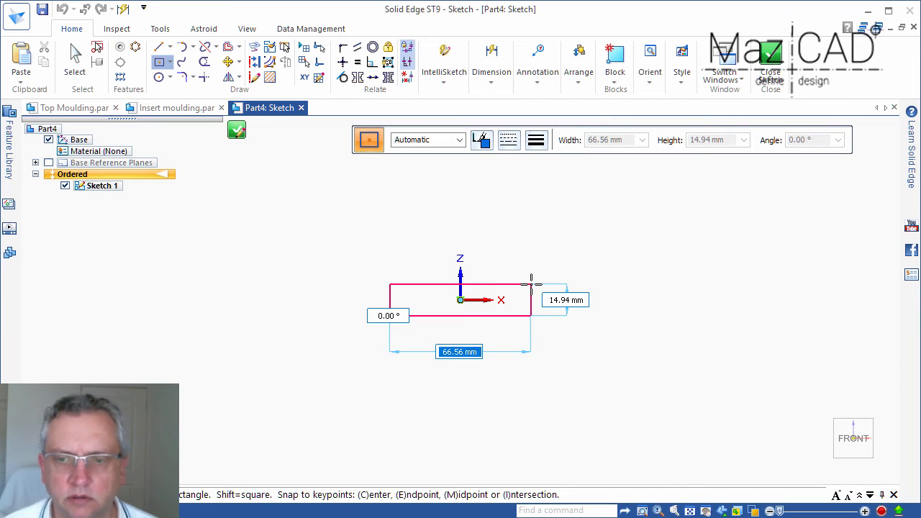
text(23)
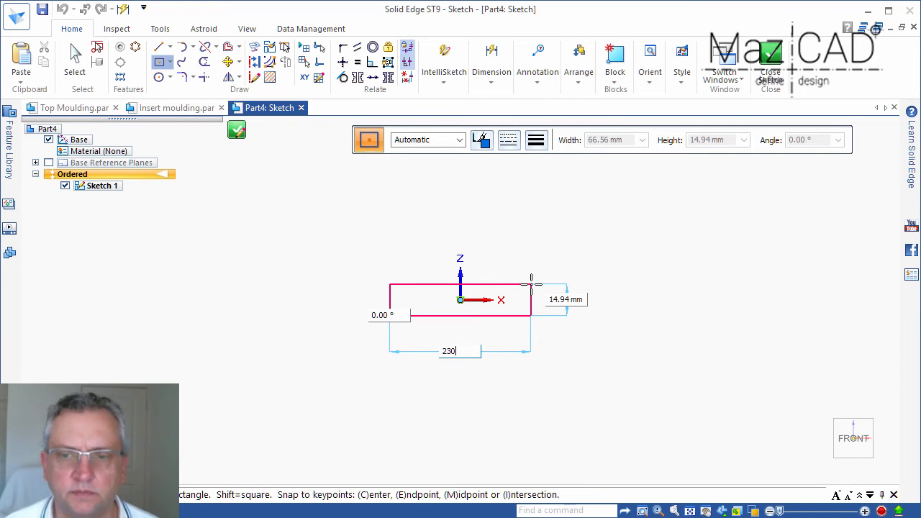
text(0)
key(Tab)
text(1)
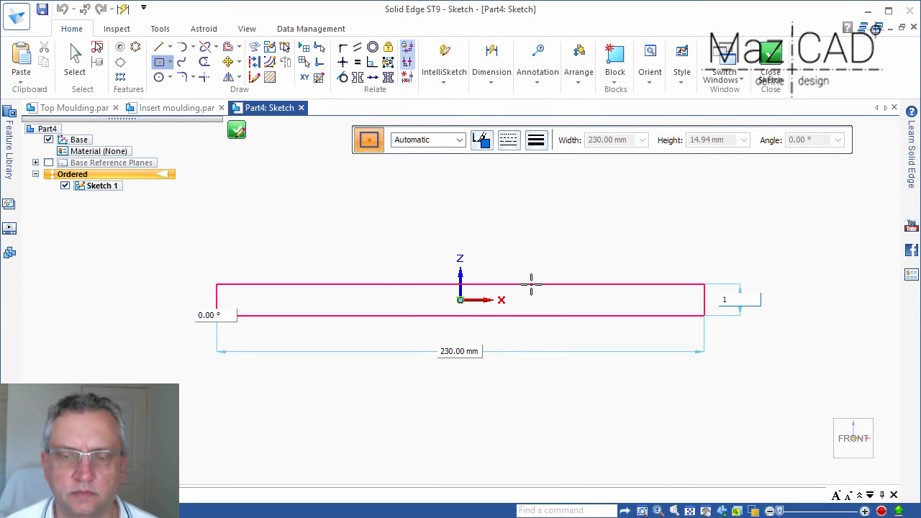
text(9)
key(Tab)
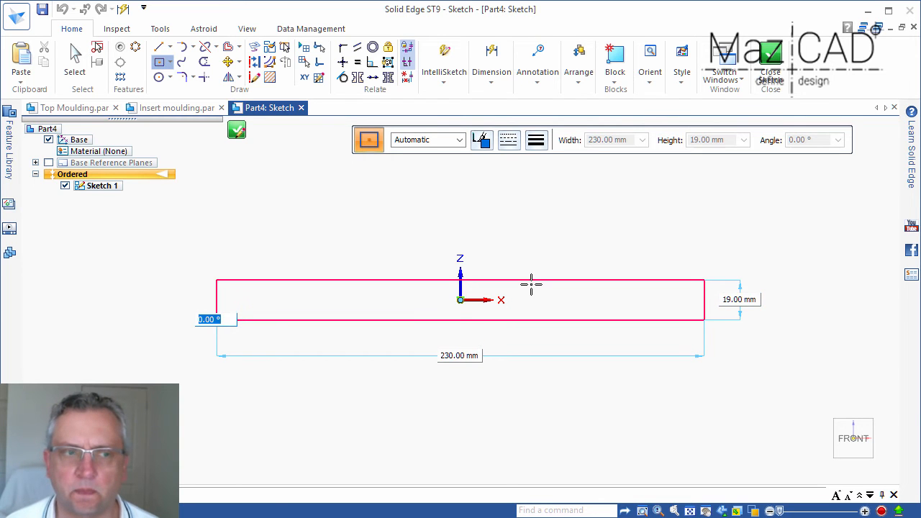
key(Return)
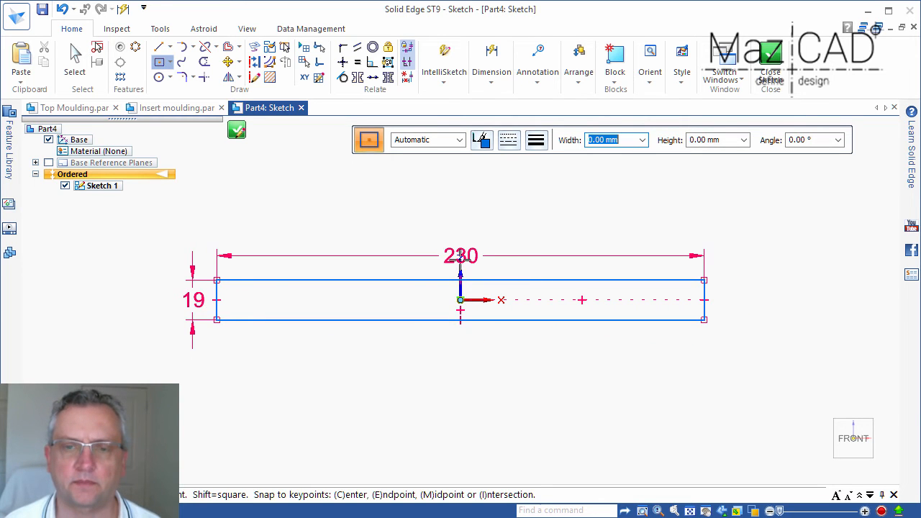
click(237, 130)
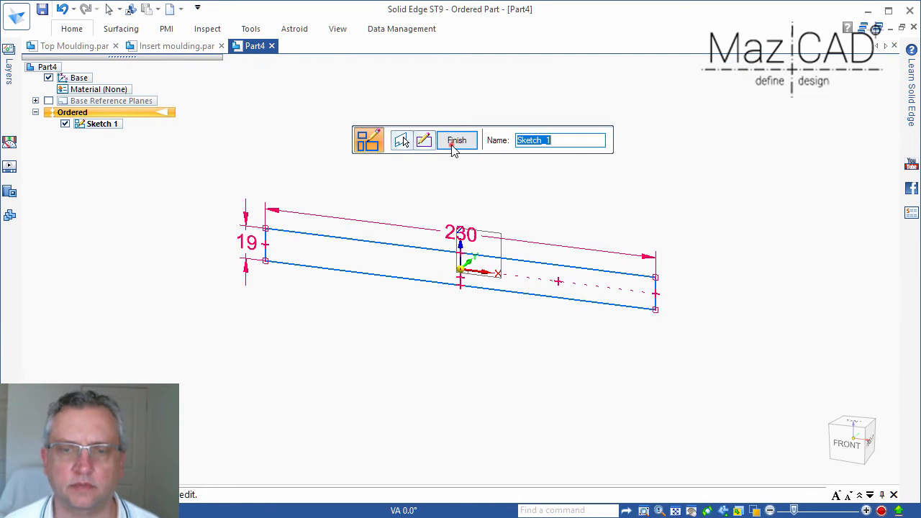
click(453, 149)
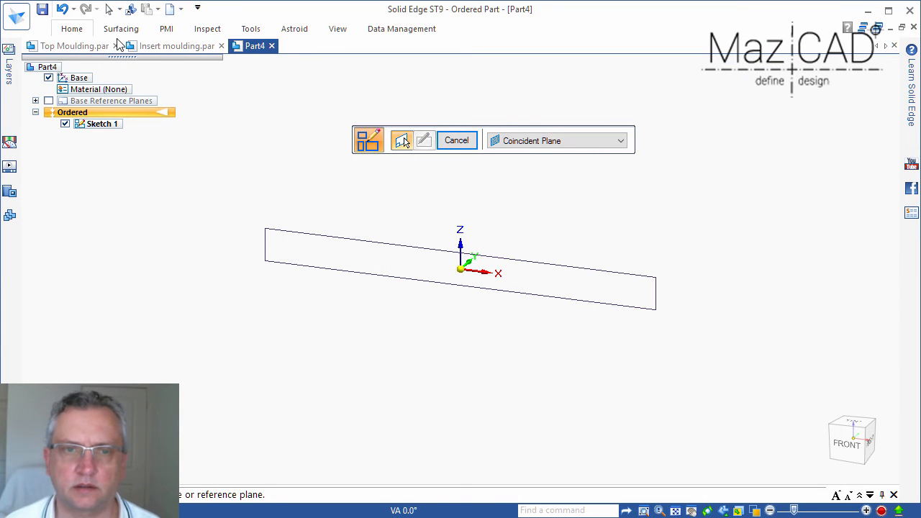
- Extrude the rectangular profile 895 mm to one side along the Y axis and finish the feature
click(77, 29)
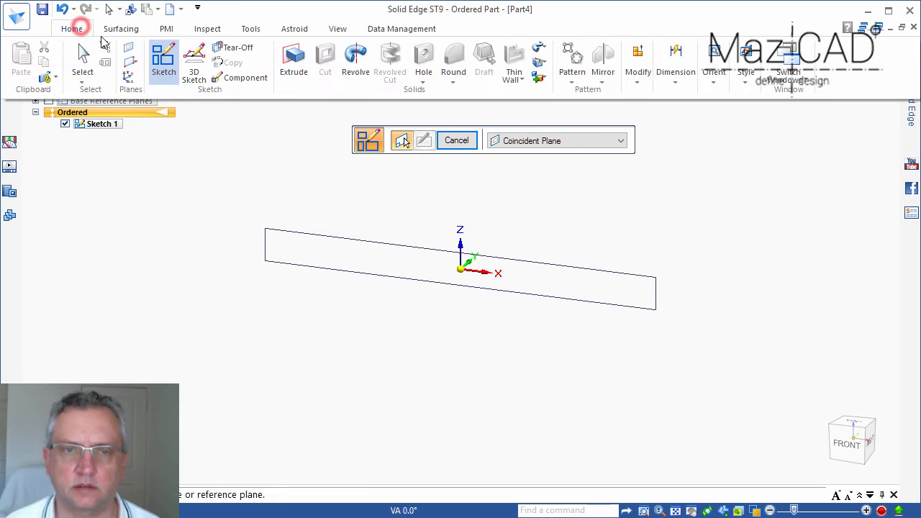
click(291, 69)
click(568, 267)
right_click(576, 255)
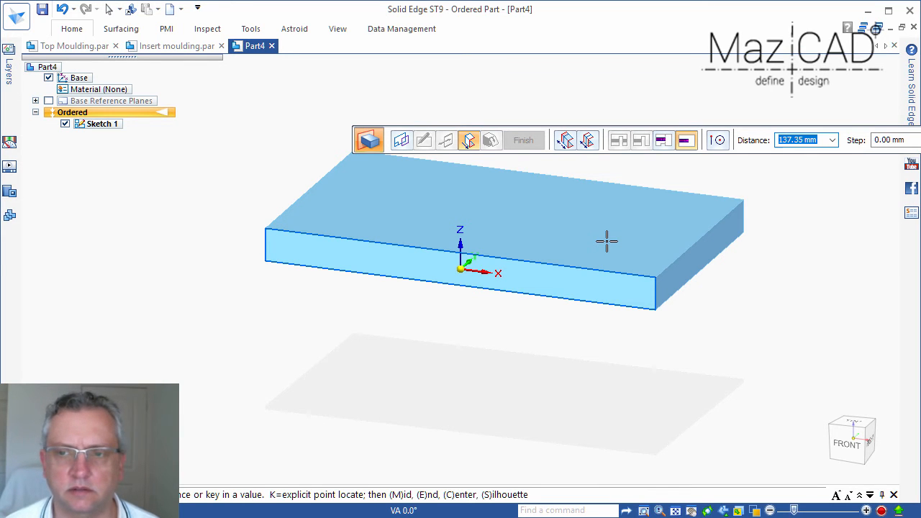
text(895)
key(Tab)
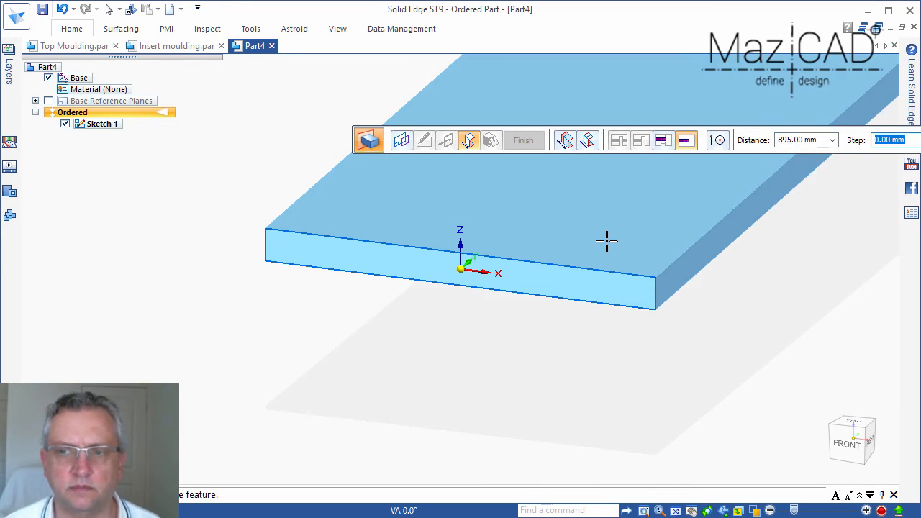
click(606, 242)
scroll(495, 349, down, 3)
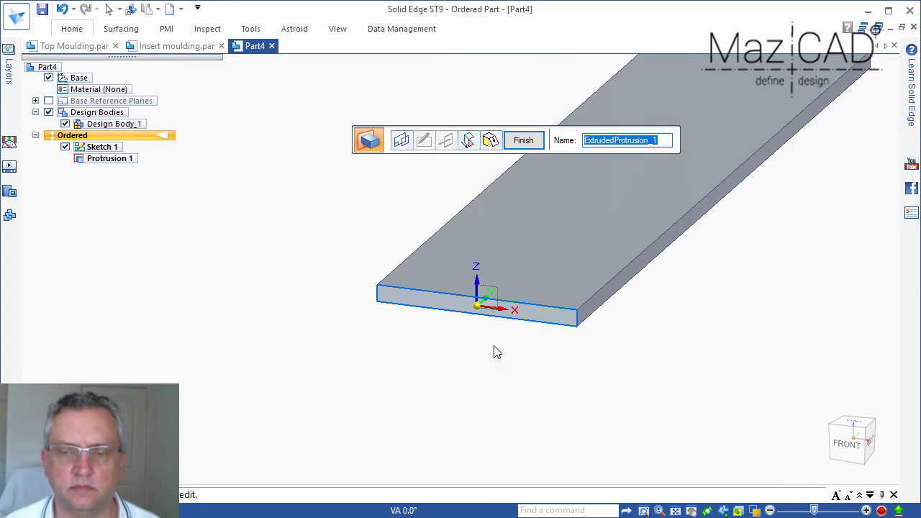
scroll(432, 389, down, 2)
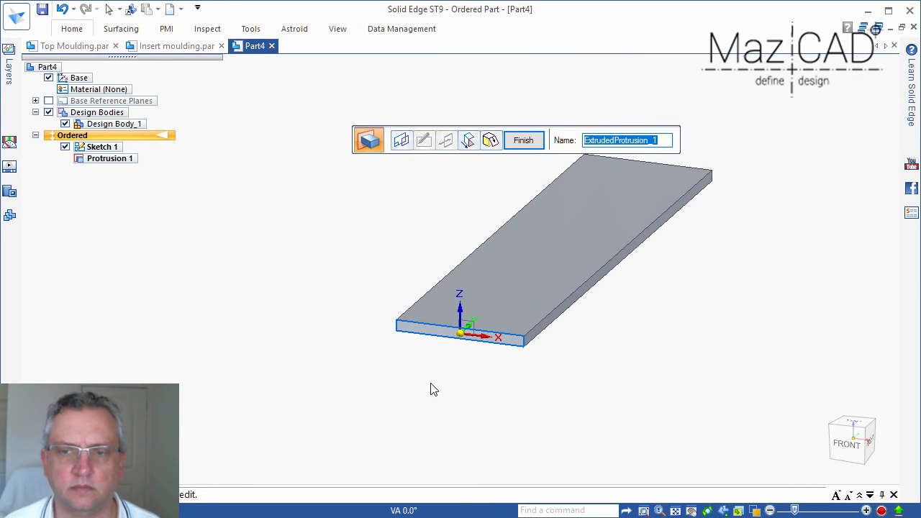
click(524, 141)
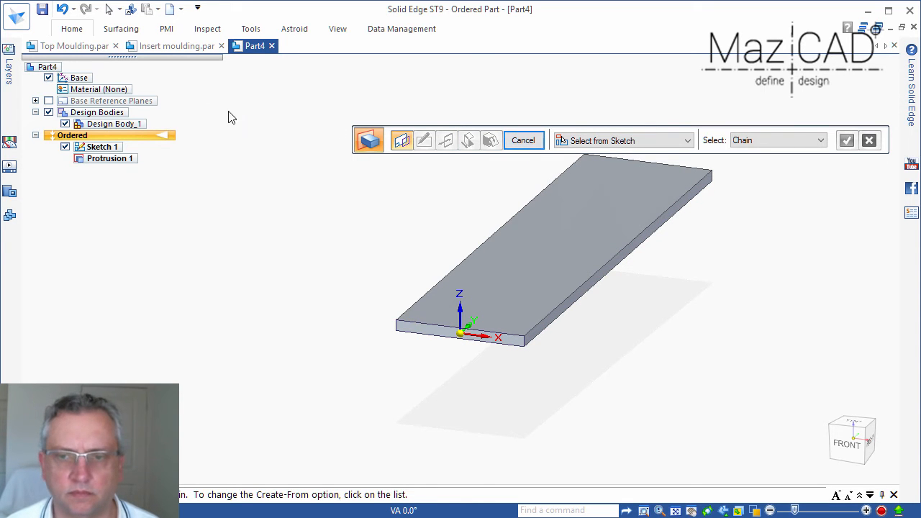
- Save the part as Box Front & back.par in the Classic Pedestal folder, and close it and the insert moulding document
click(41, 9)
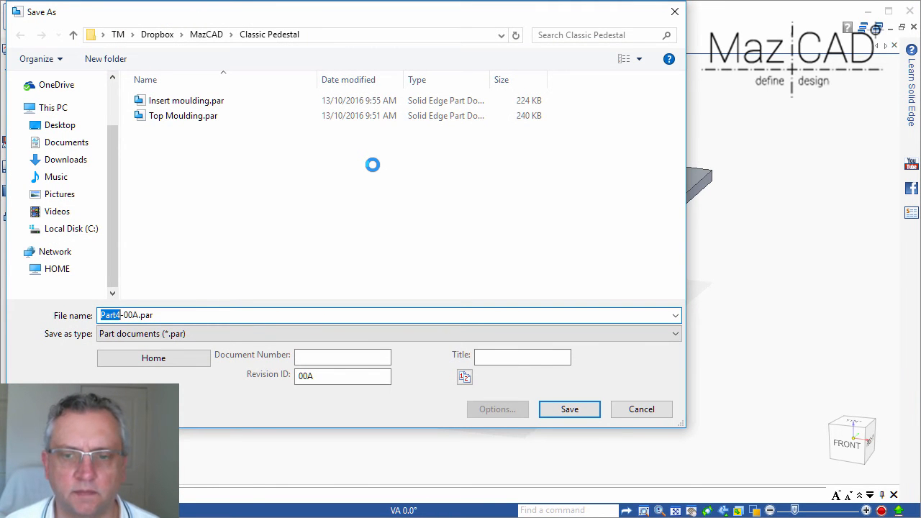
text(Box Fro)
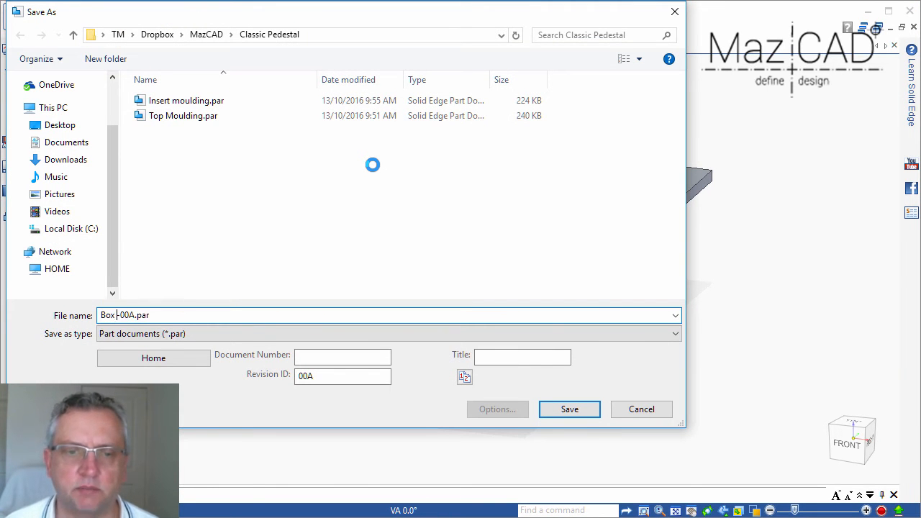
text(nt)
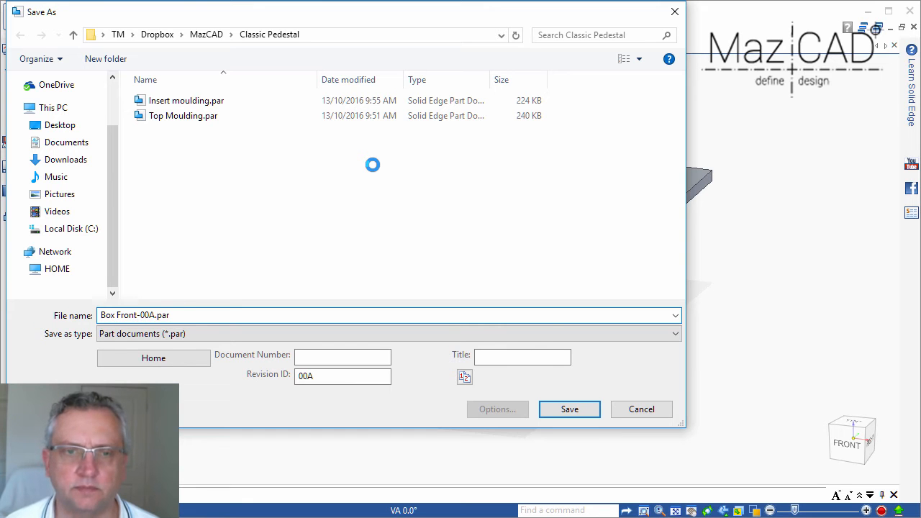
text( & ba)
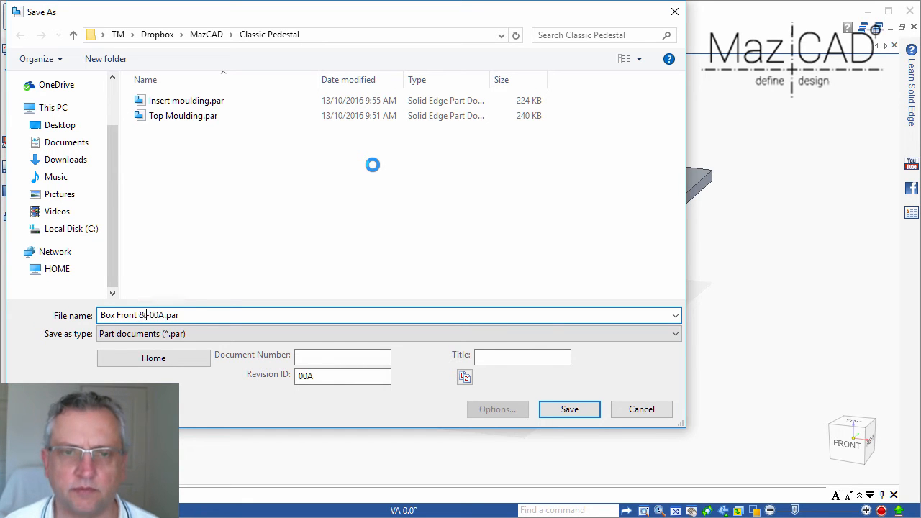
text(ck)
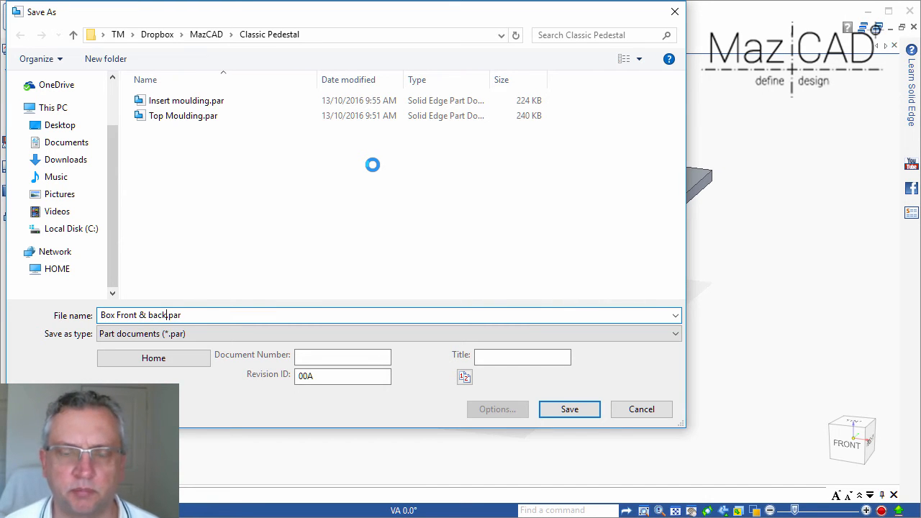
click(565, 410)
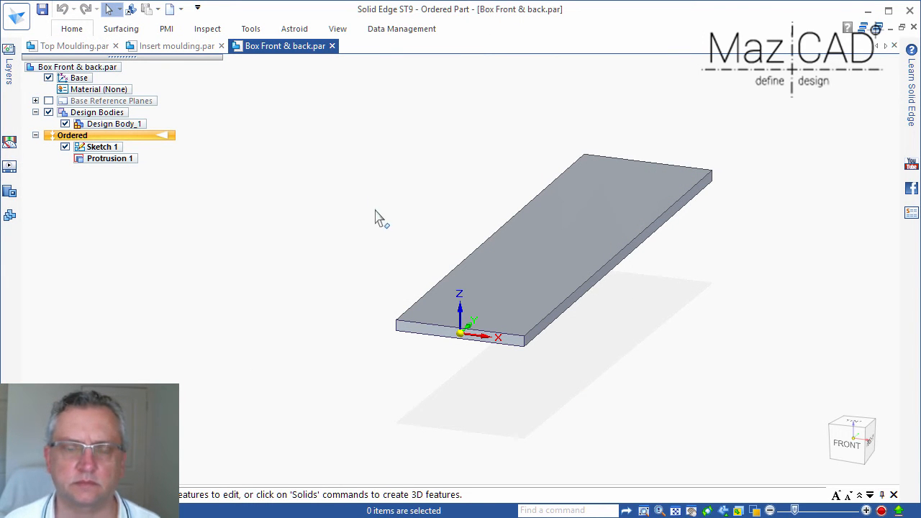
click(331, 46)
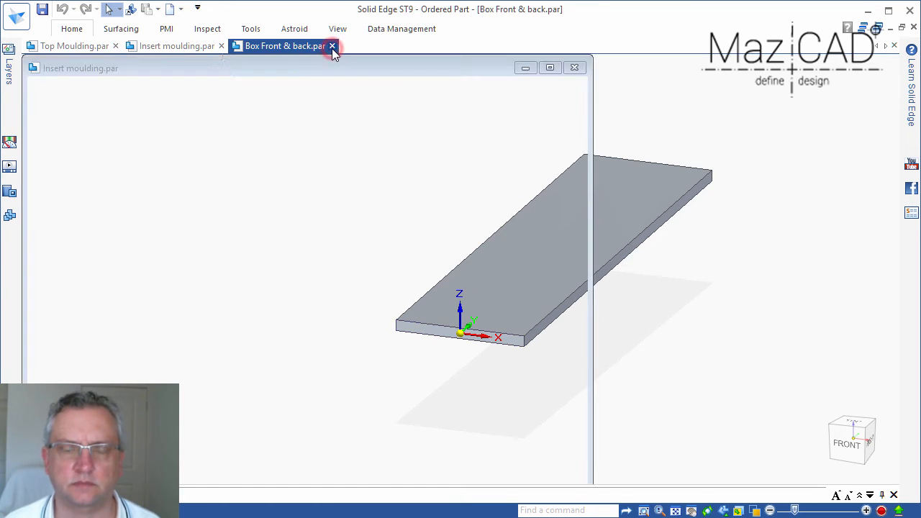
click(221, 46)
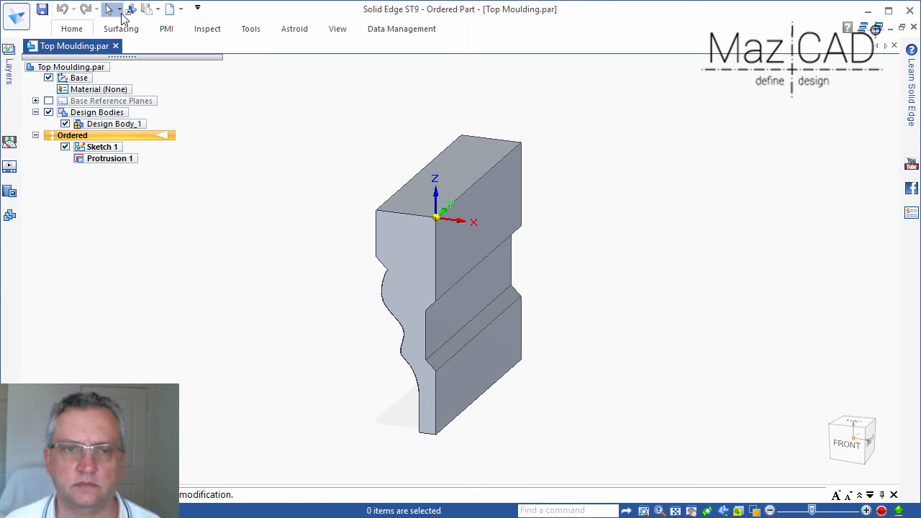
- Create a new part document from the iso metric part.par template
click(170, 12)
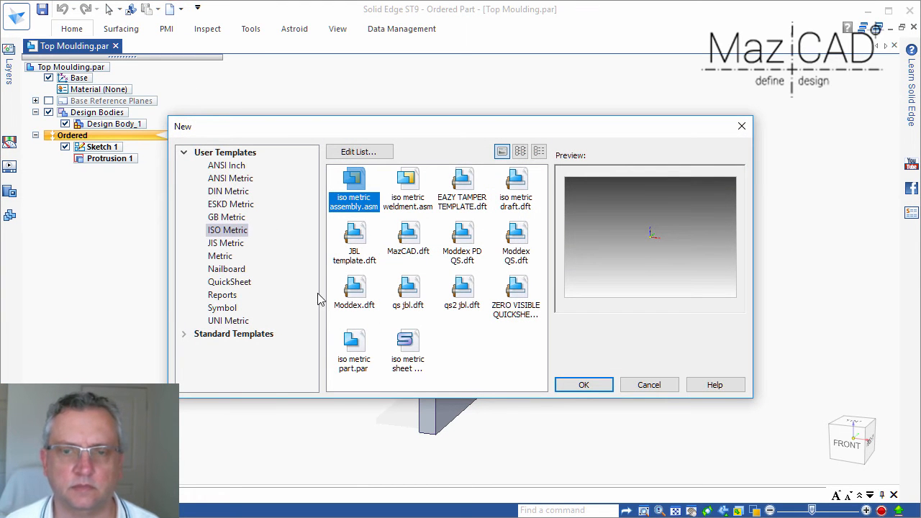
click(364, 346)
click(584, 386)
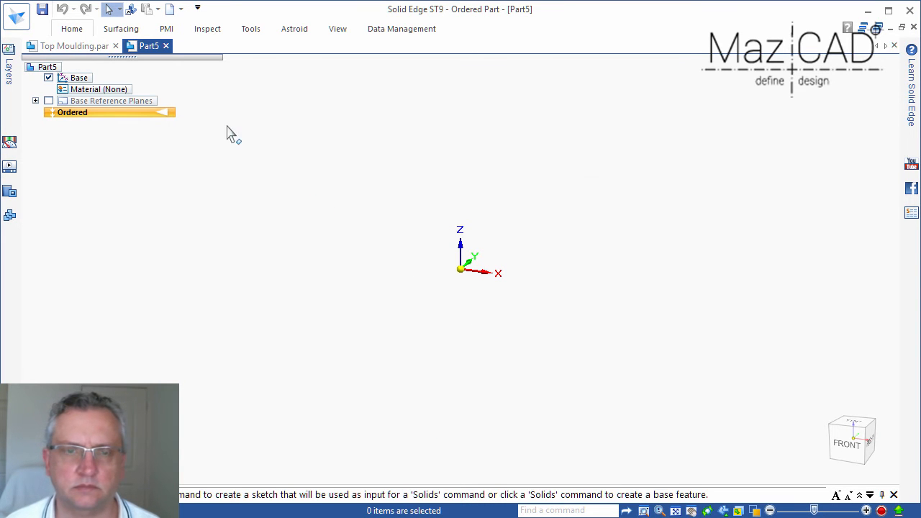
- Start an Extrude on the front XZ plane and sketch a 192 x 19 mm rectangle centred on the origin as its finished profile
click(71, 29)
click(294, 59)
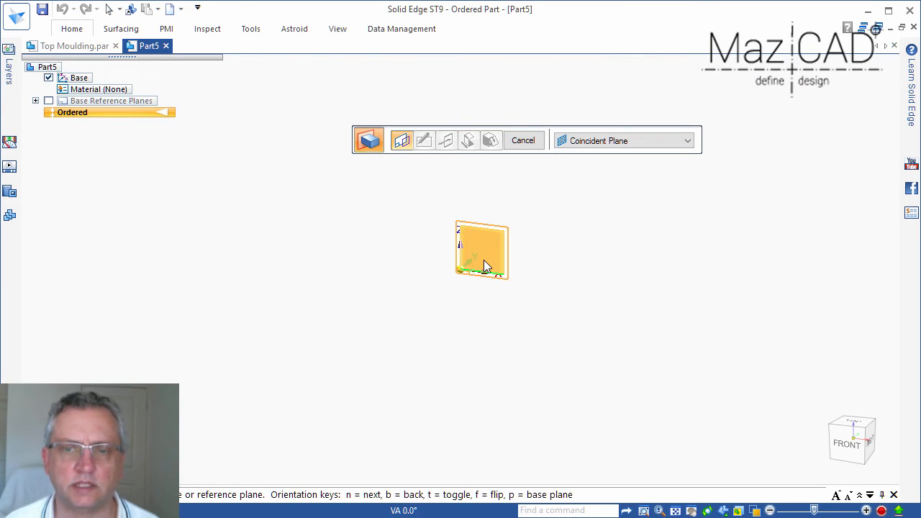
click(483, 261)
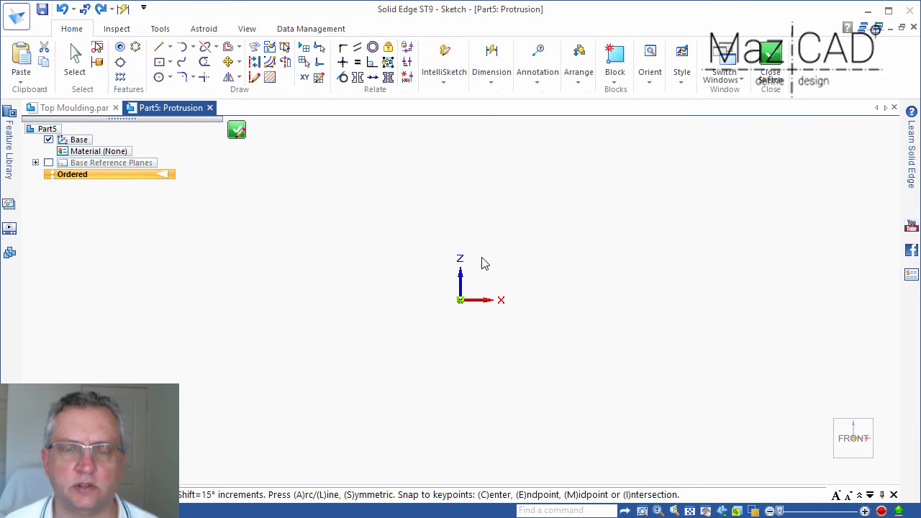
click(159, 62)
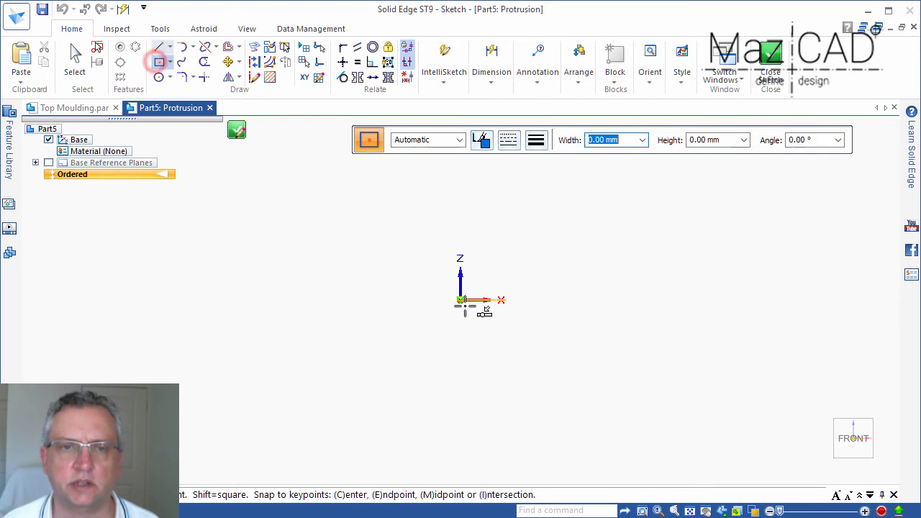
click(461, 300)
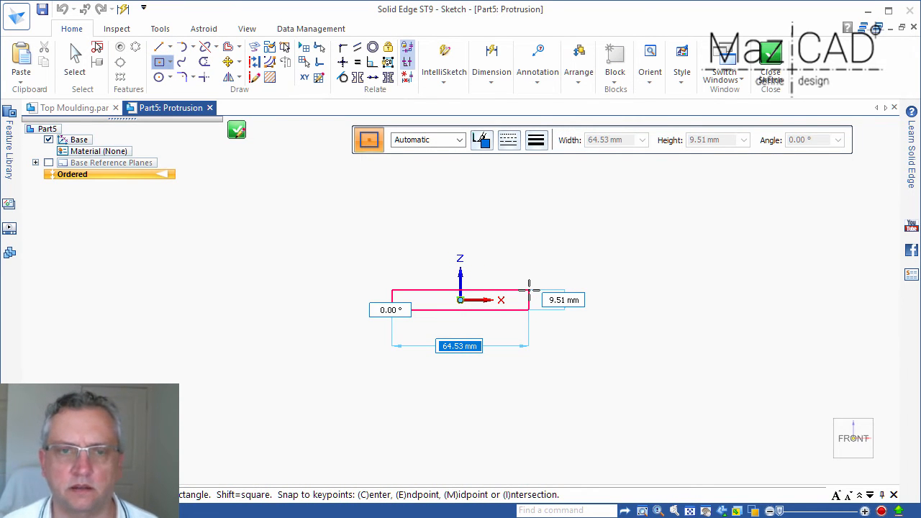
text(1)
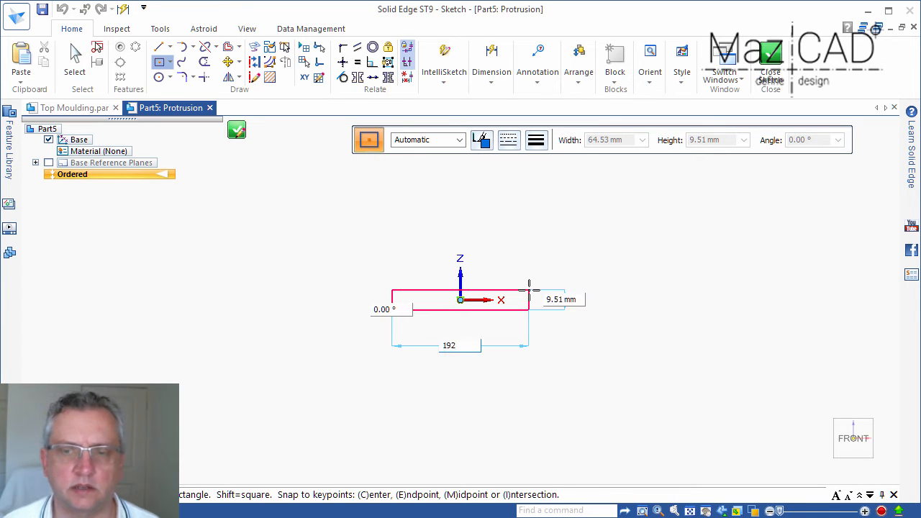
text(92)
key(Tab)
text(19)
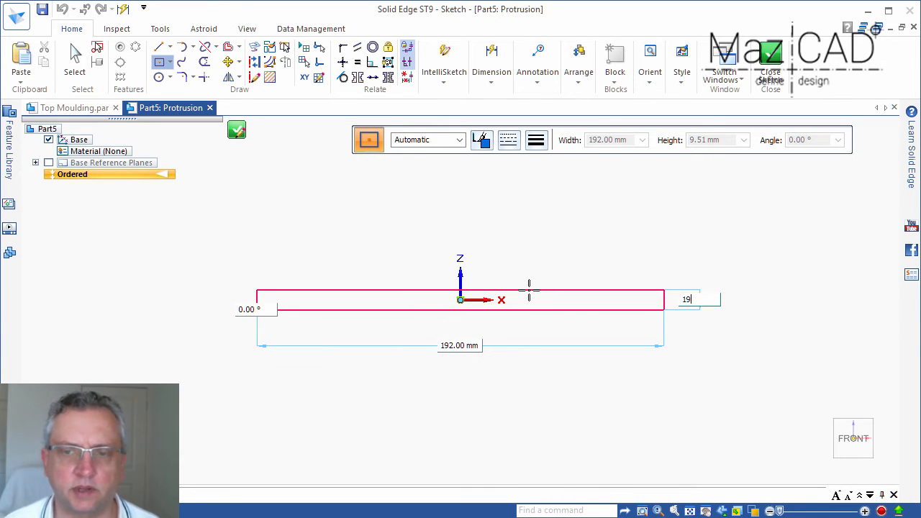
key(Tab)
key(Return)
click(237, 132)
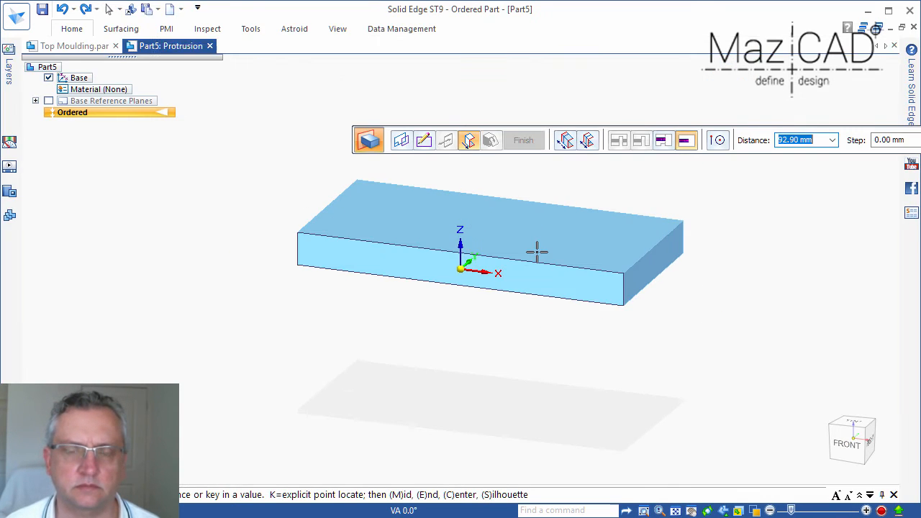
- Extrude the rectangular profile 895 mm to one side in the positive Y direction and finish the feature
text(89)
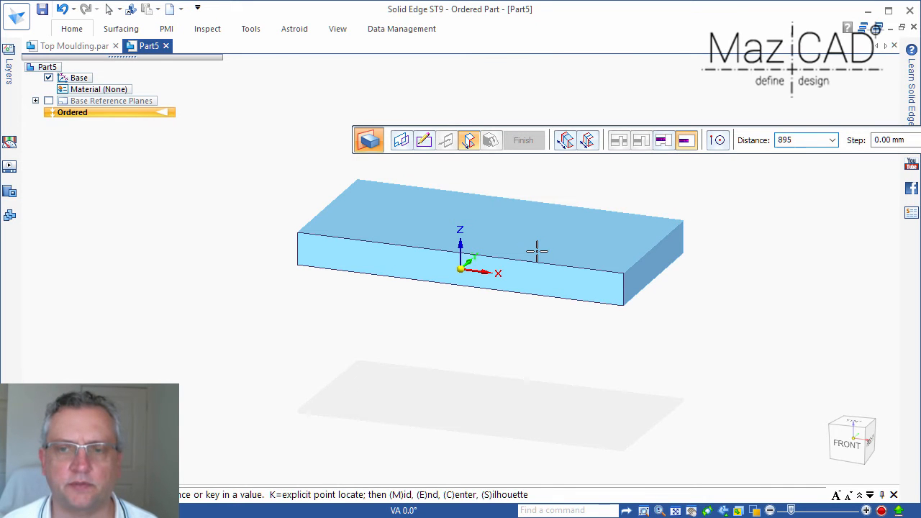
text(5)
key(Tab)
scroll(438, 380, down, 5)
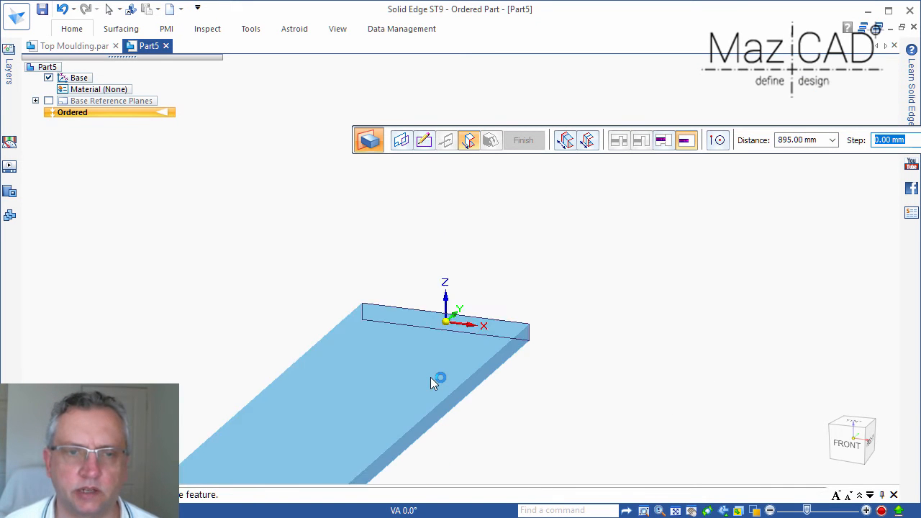
click(491, 323)
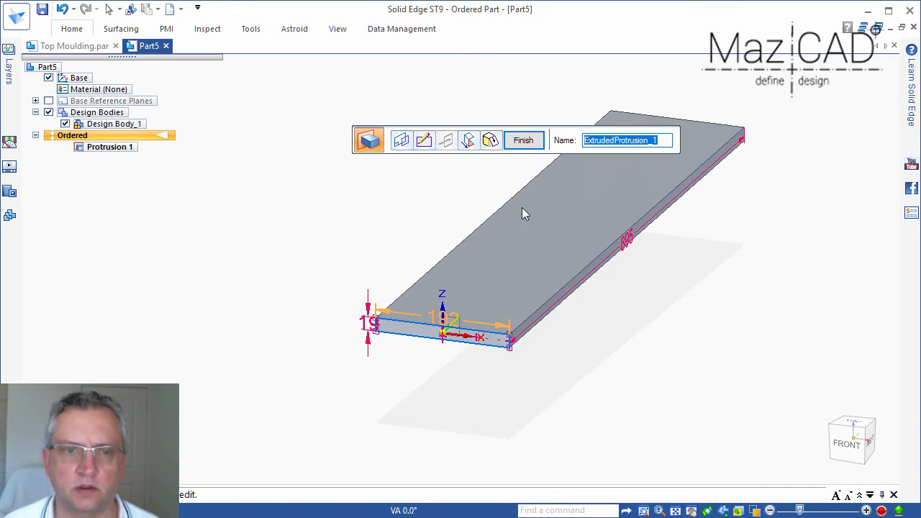
click(523, 141)
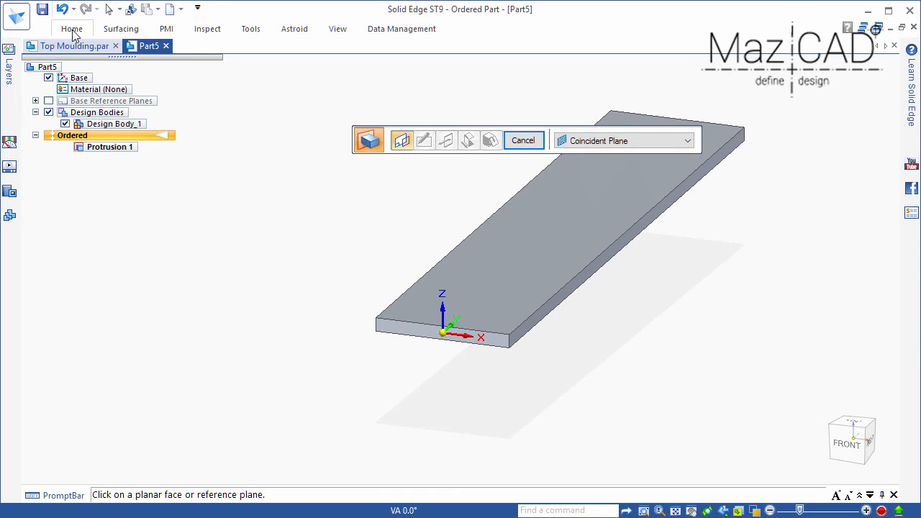
- Save the board as Box Sides-00A.par in the Classic Pedestal folder
click(41, 9)
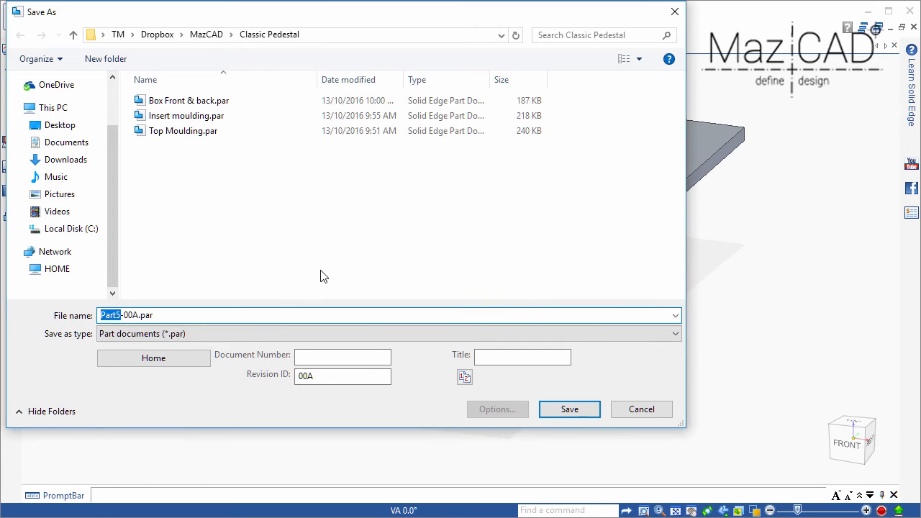
text(Box Sides)
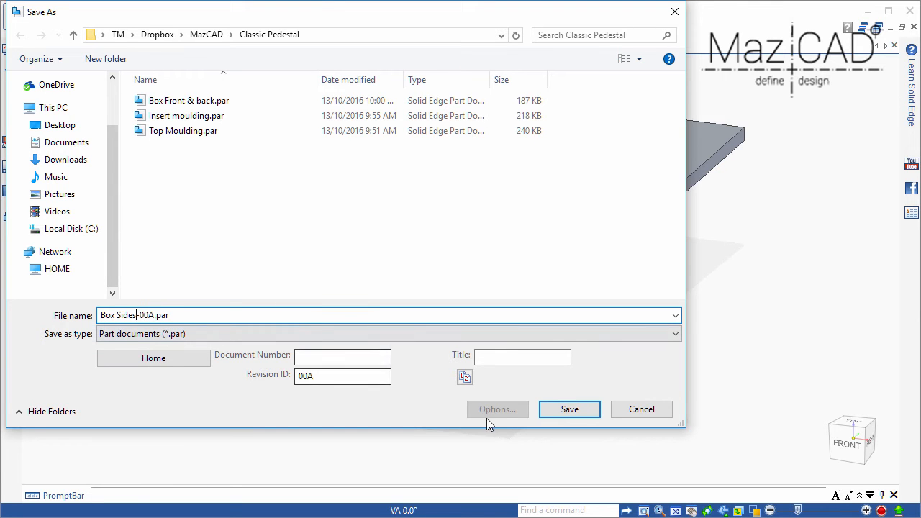
click(567, 410)
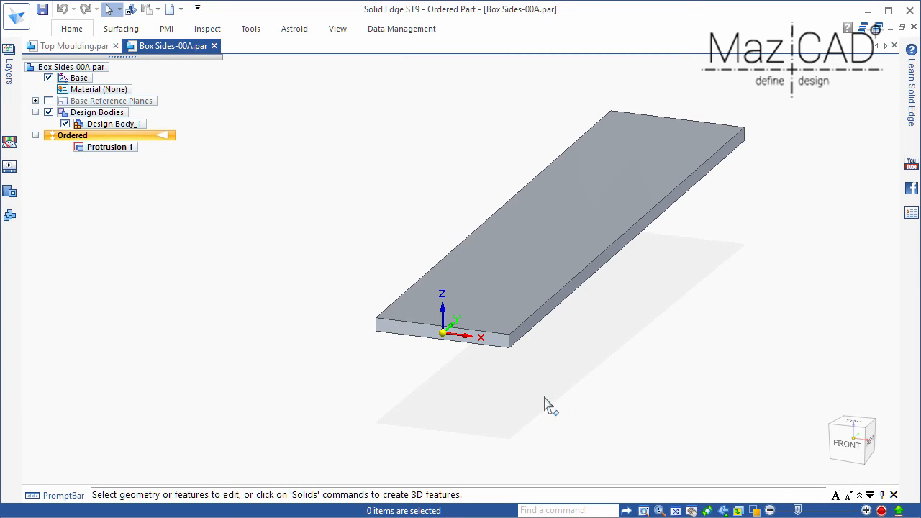
- Create another new part document from the iso metric part.par template
click(170, 9)
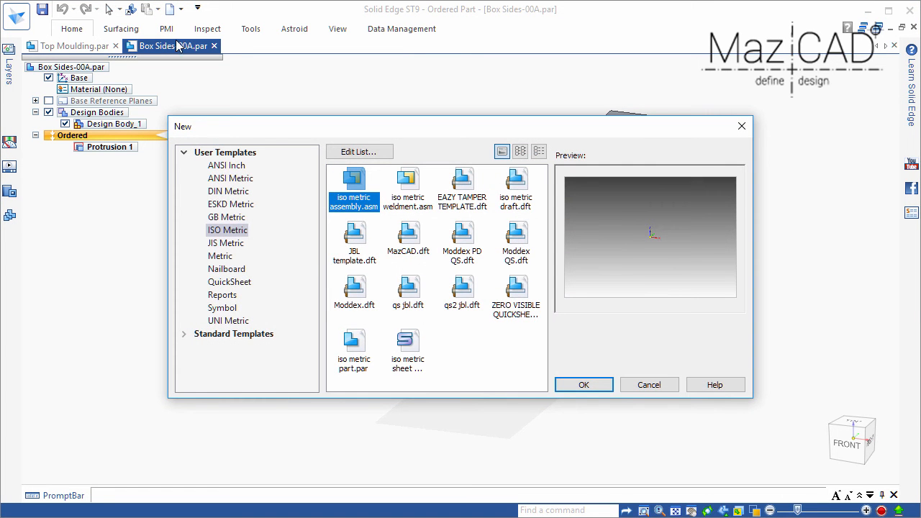
click(354, 343)
click(584, 385)
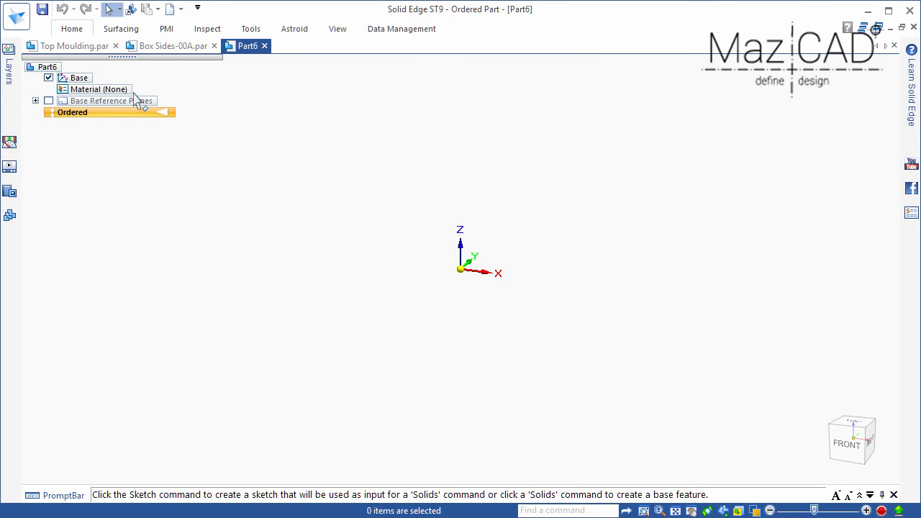
- Start an Extrude on the front XZ plane and sketch a rectangle 40 mm wide and 18 mm high centred on the origin
click(75, 29)
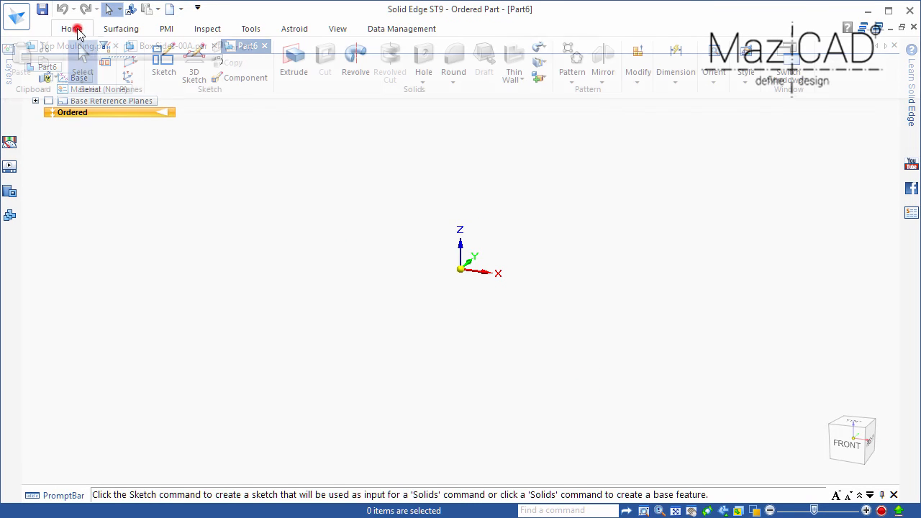
click(292, 68)
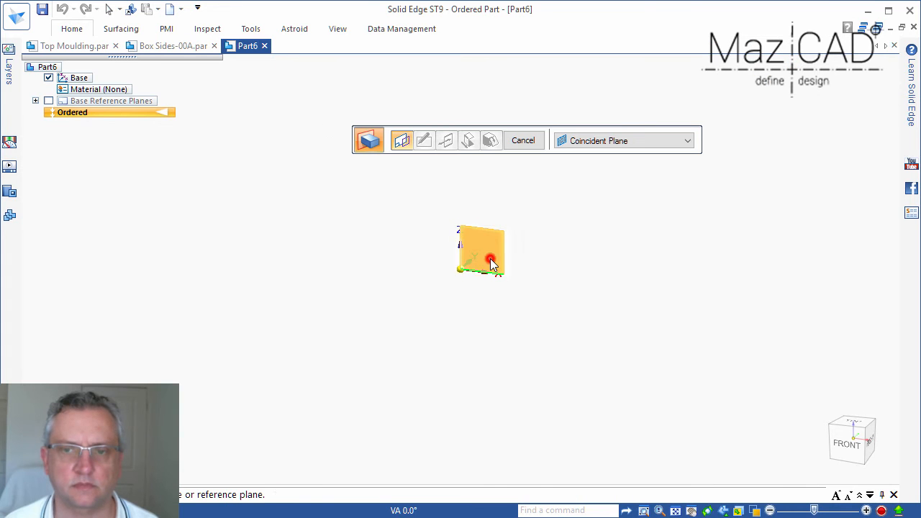
click(490, 259)
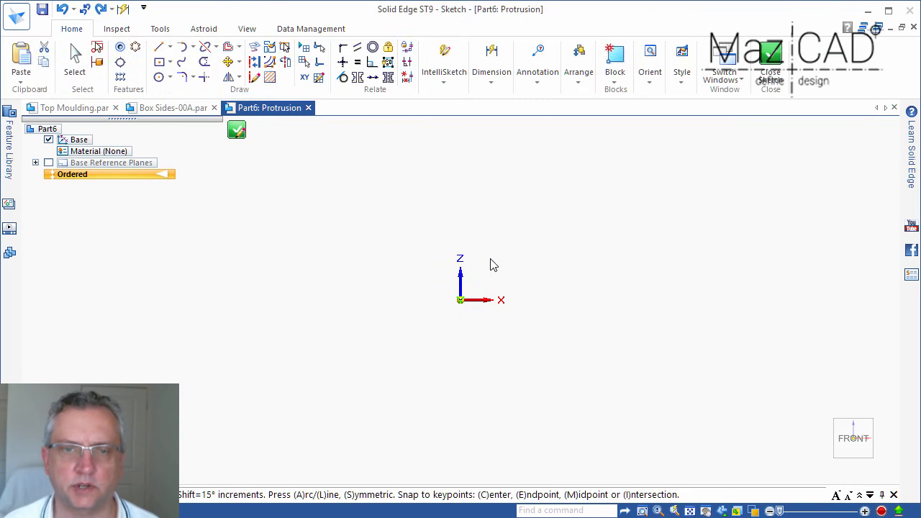
click(160, 63)
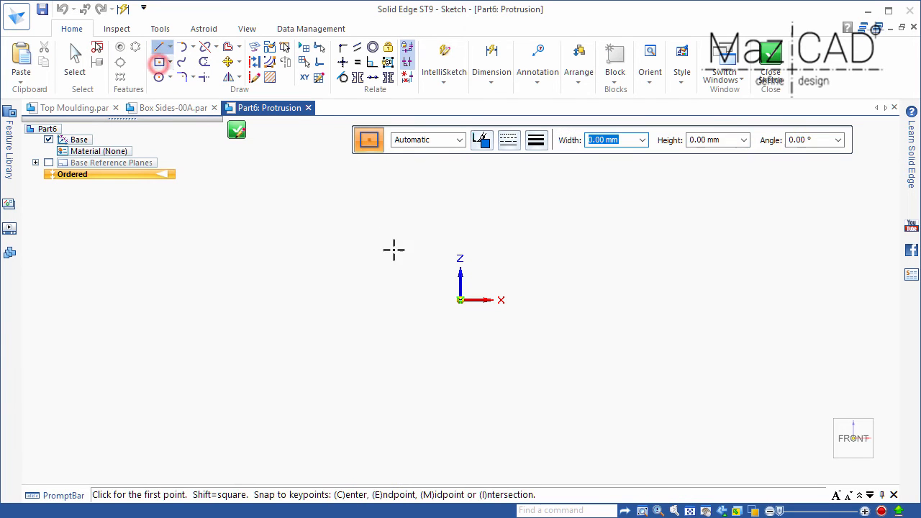
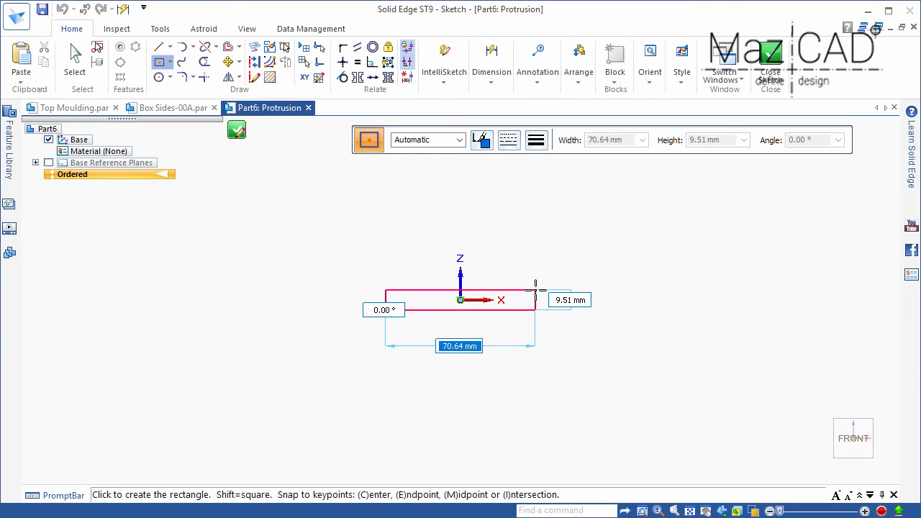
text(40)
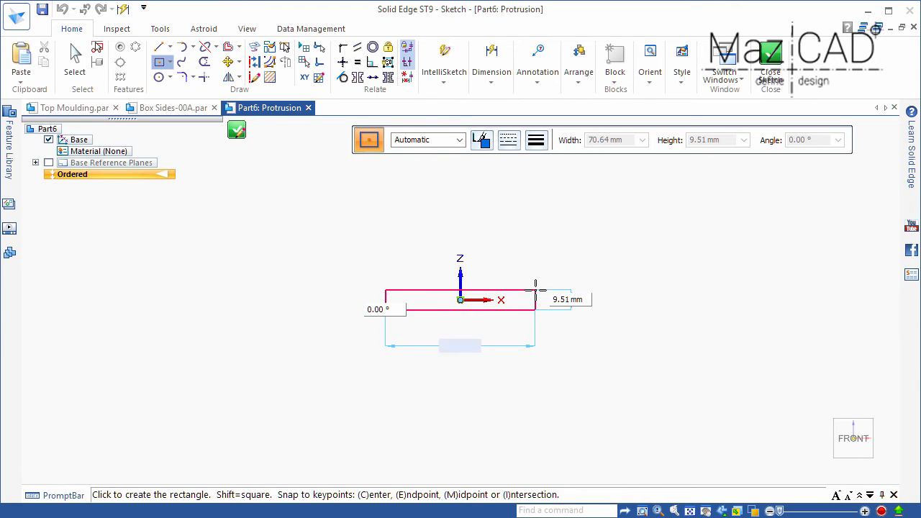
key(Tab)
text(18)
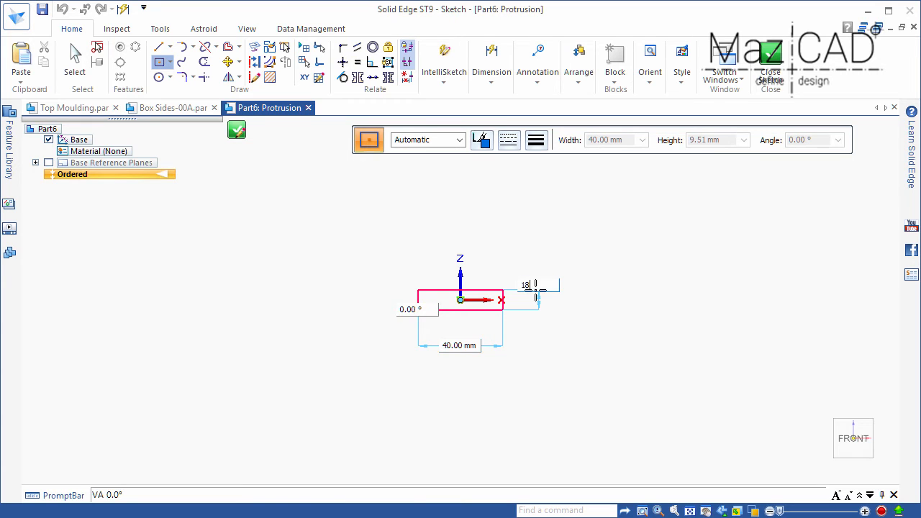
key(Tab)
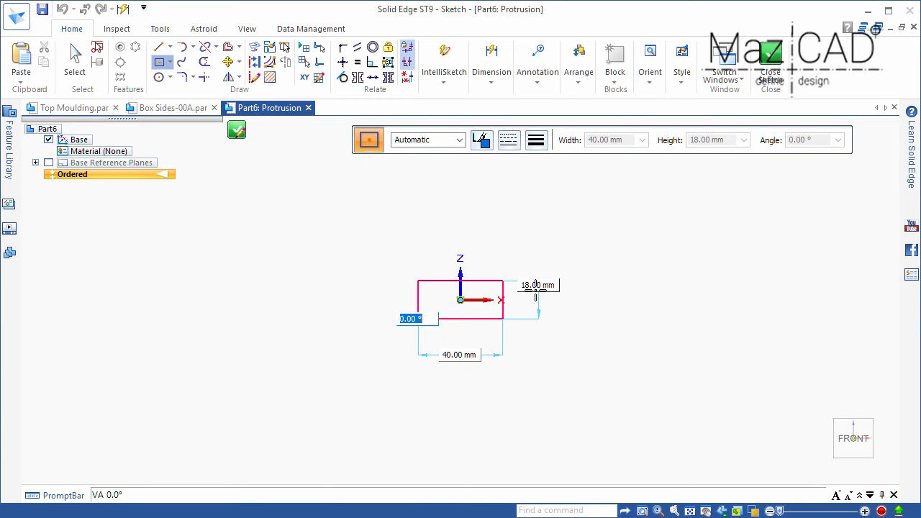
key(Return)
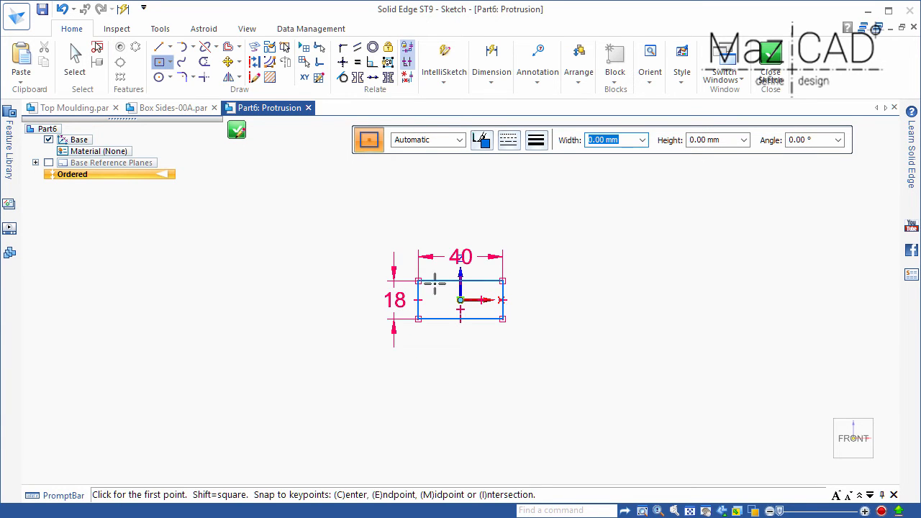
- Close the rectangle sketch, extrude it 895 mm to one side in the positive Y direction and finish the feature
click(239, 135)
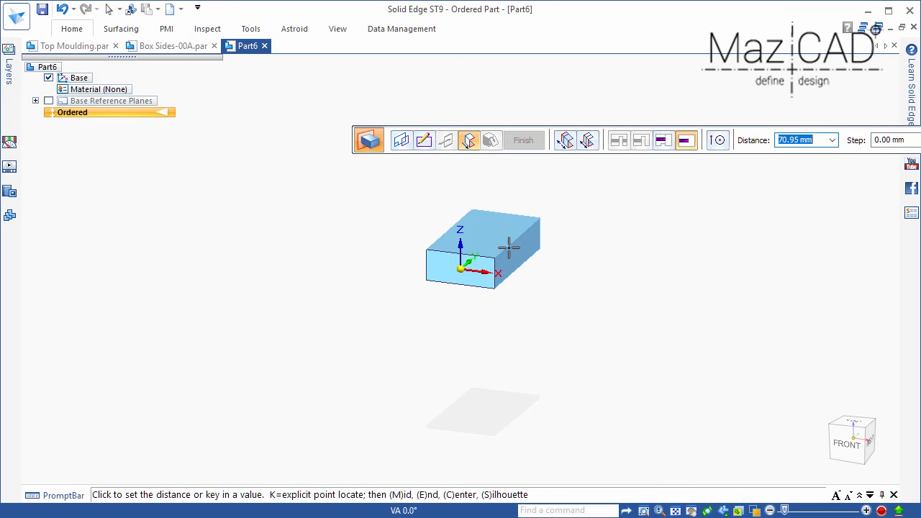
text(895)
key(Return)
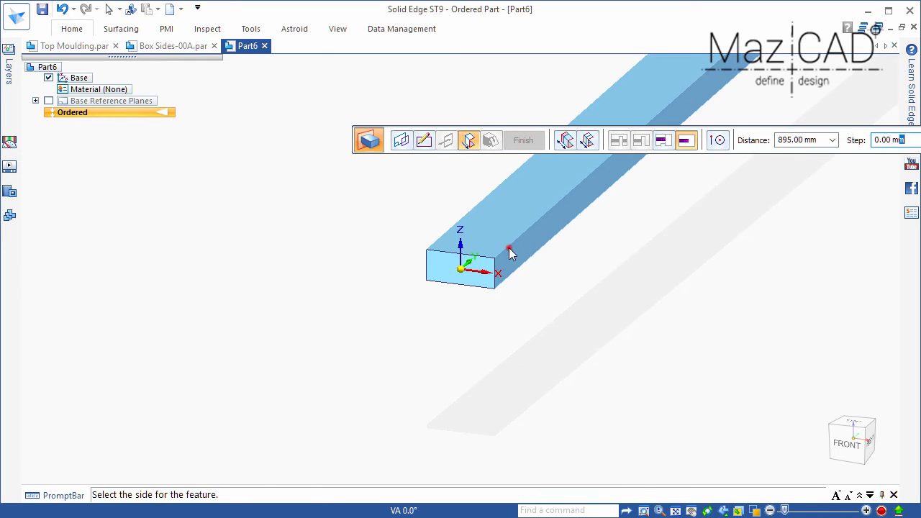
click(509, 247)
click(524, 141)
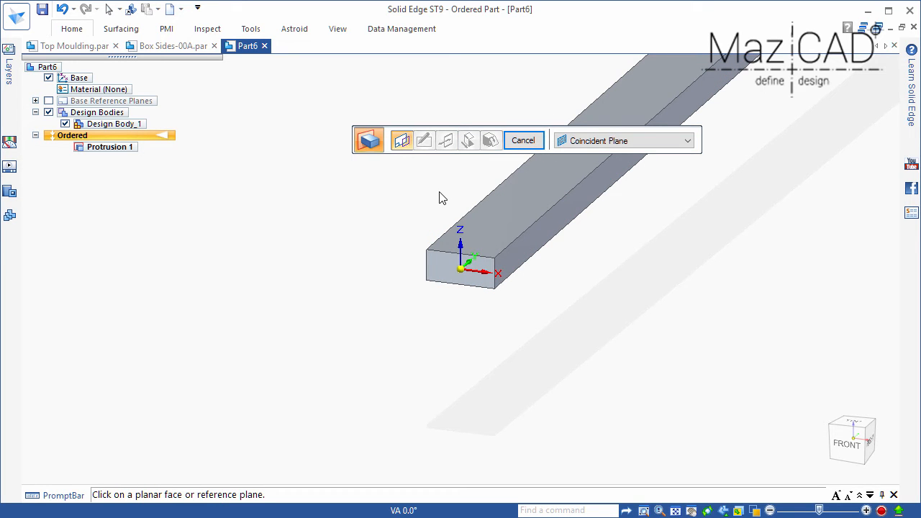
- Save the new part as front & back stiles-00A.par in the Classic Pedestal folder
click(43, 10)
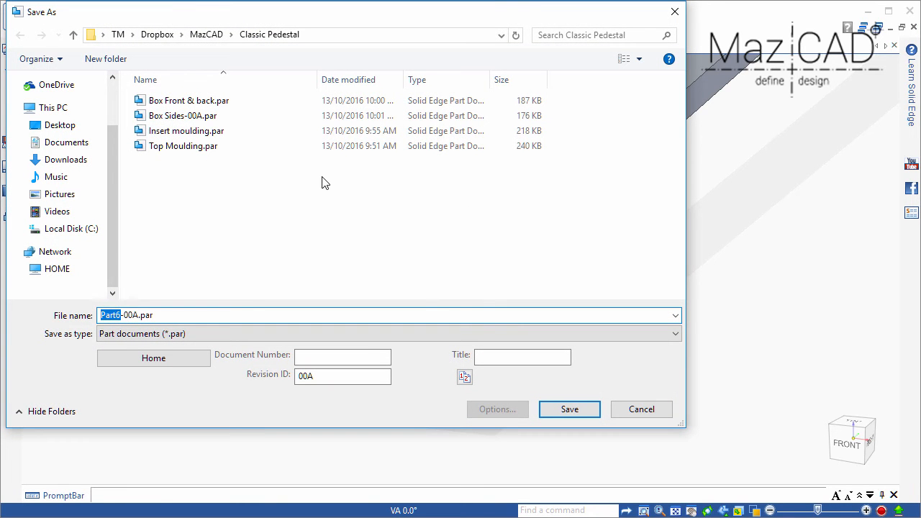
text(front & back stiles)
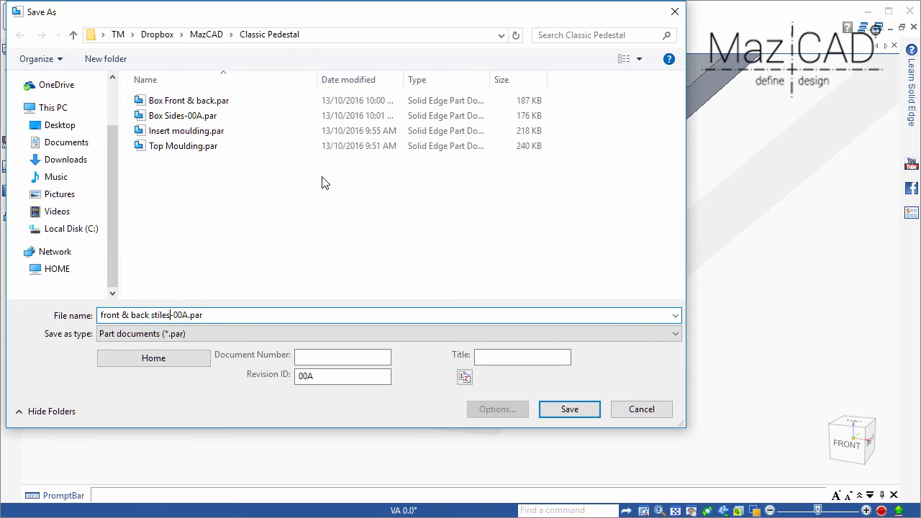
click(560, 414)
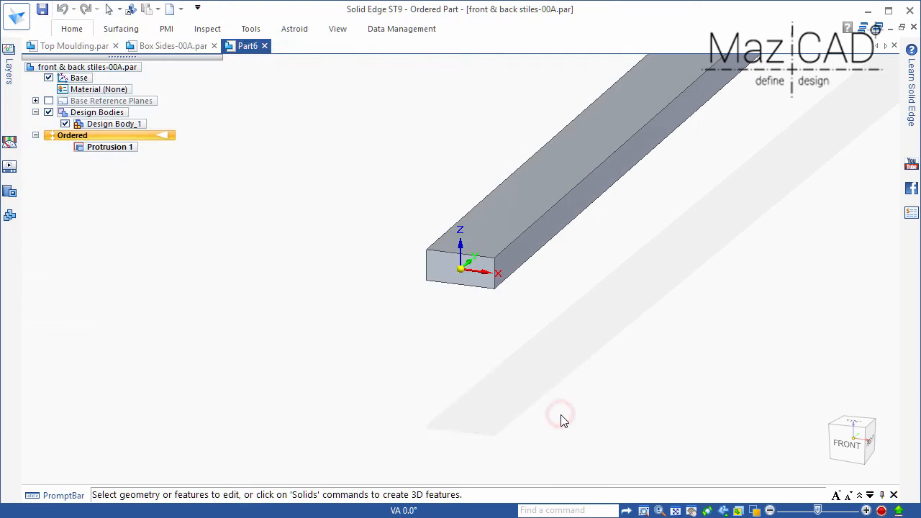
- Save the stile under the new name Side stiles-00A.par in the Classic Pedestal folder
click(16, 20)
click(65, 191)
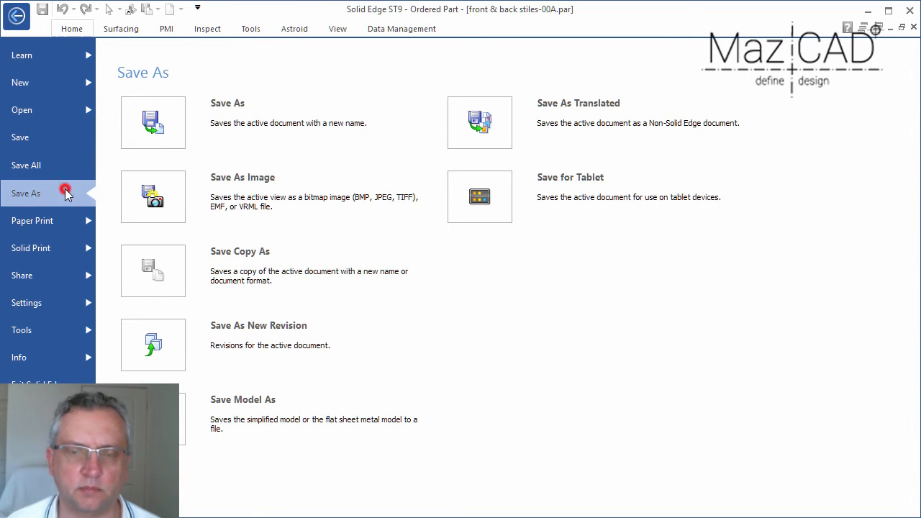
click(231, 137)
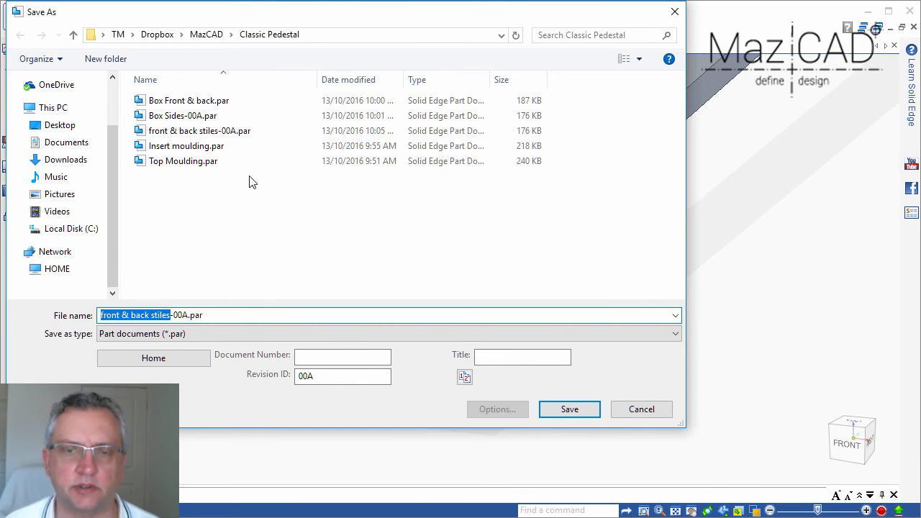
text(Side stiles)
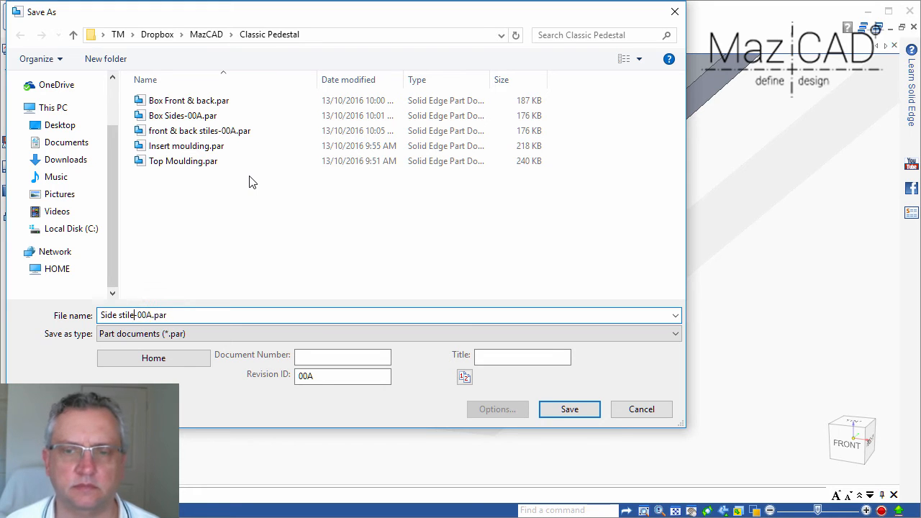
click(565, 409)
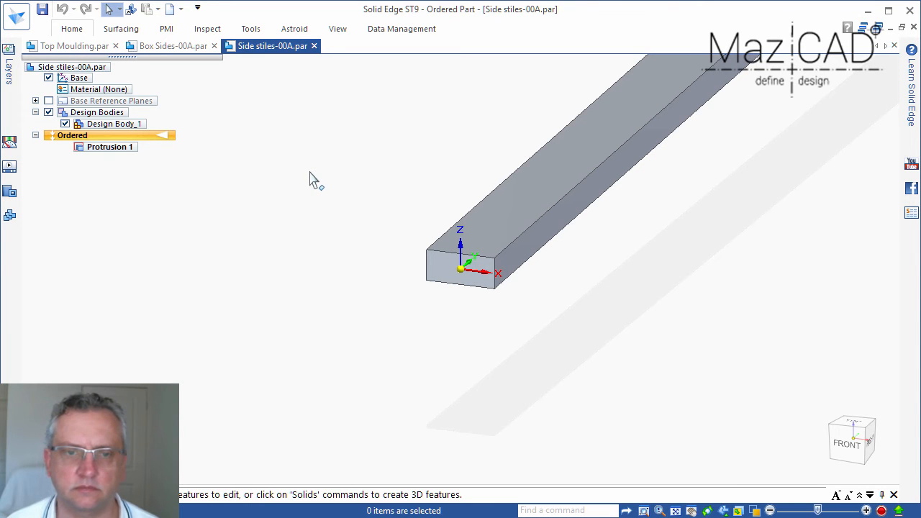
- Set the profile's width dimension V370 to 65 mm in the Variable Table and close the table
click(252, 31)
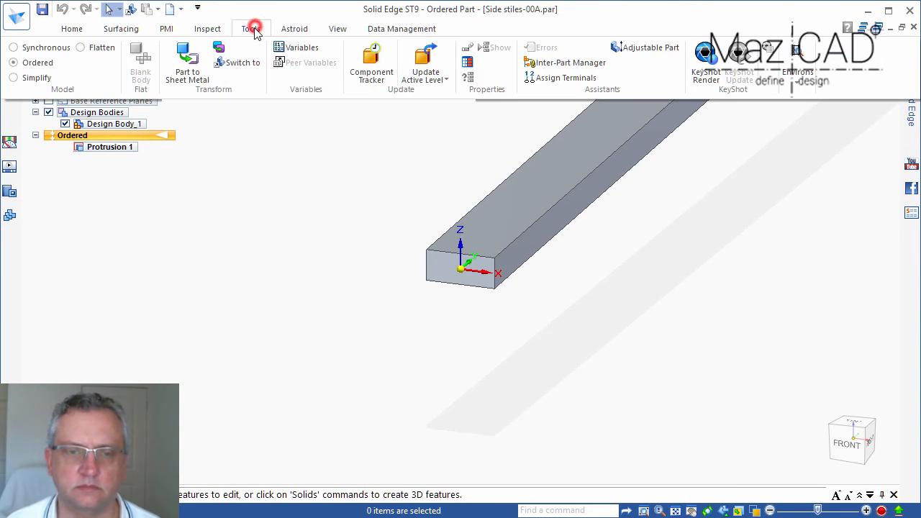
click(296, 47)
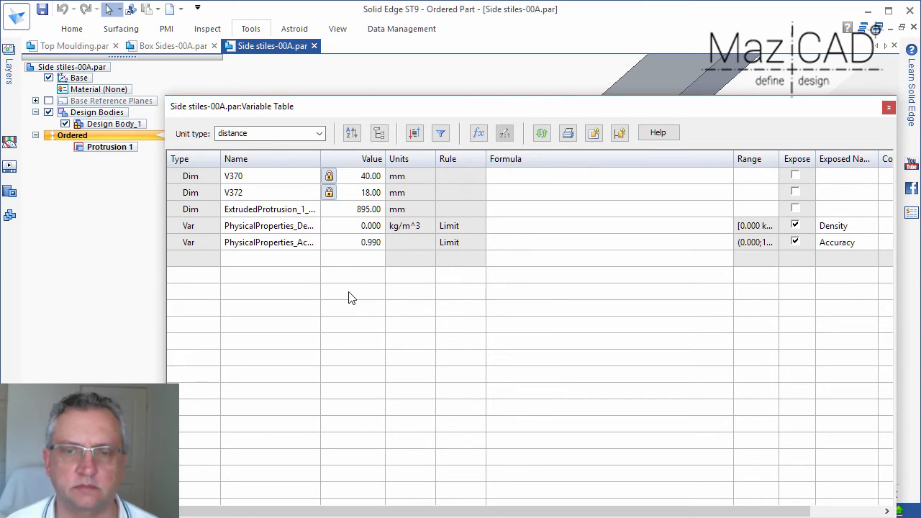
double_click(363, 179)
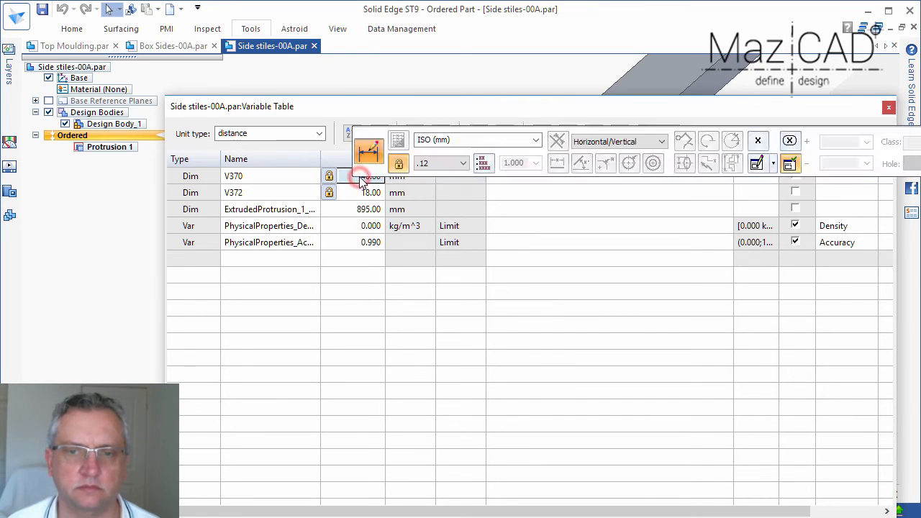
text(65)
key(Return)
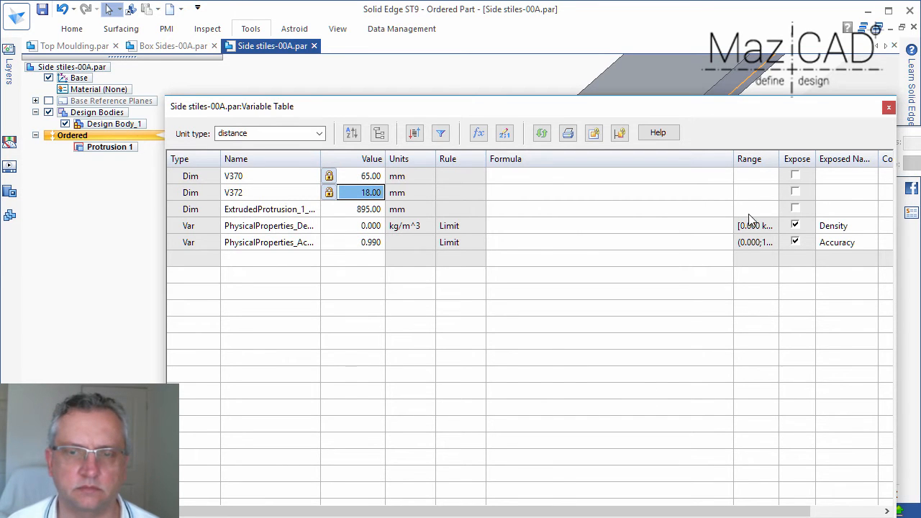
click(889, 107)
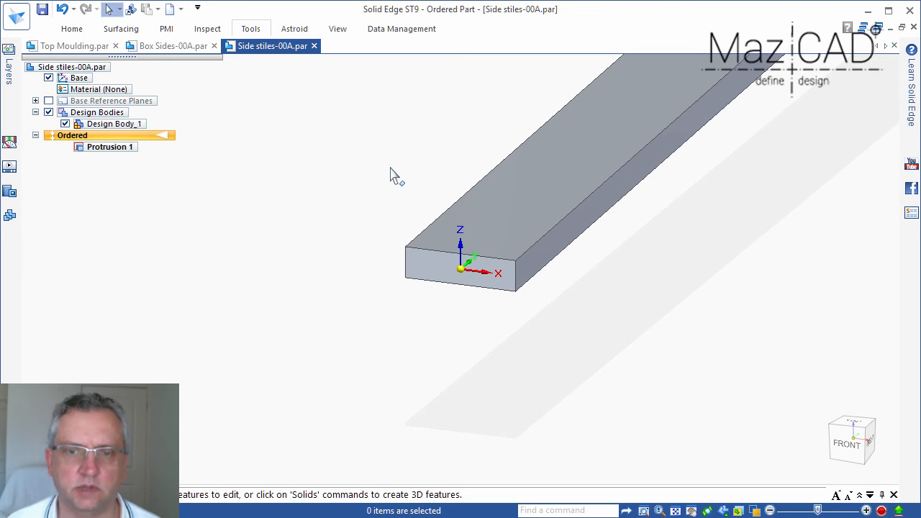
- Add PMI Smart Dimensions for the width and thickness of the stile's front end face
click(164, 29)
click(178, 59)
click(423, 248)
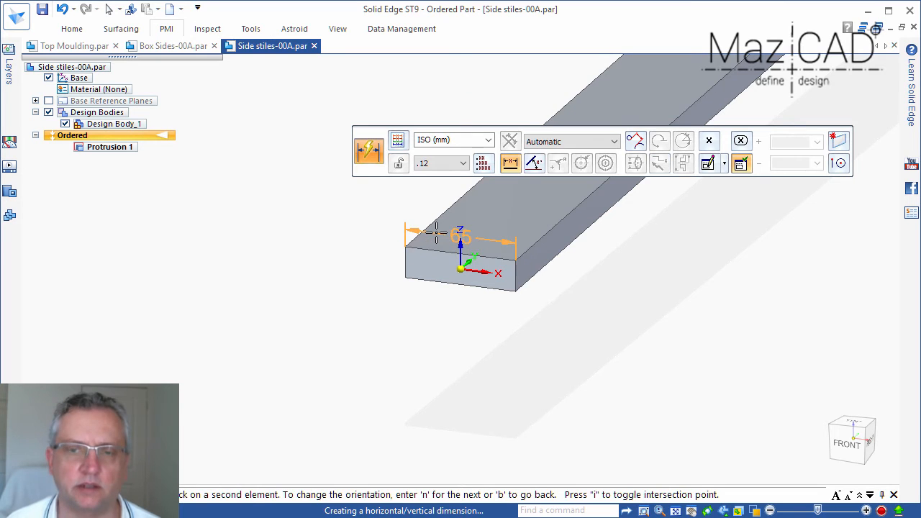
click(391, 225)
click(404, 261)
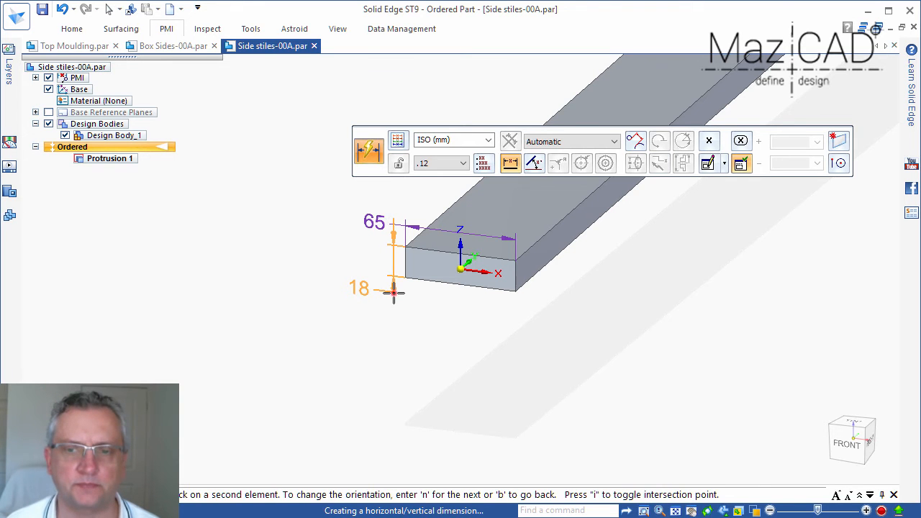
click(394, 291)
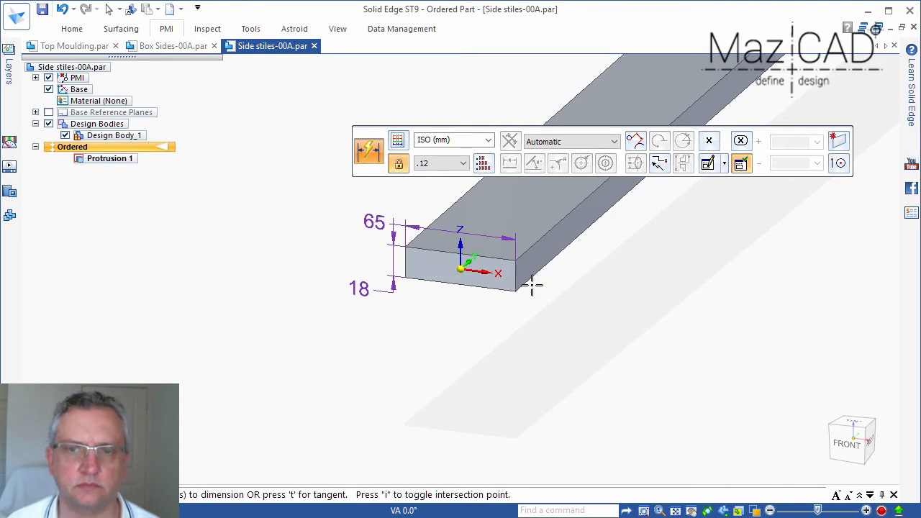
- Add a PMI dimension for the length along the stile's long top edge and save the part
click(436, 216)
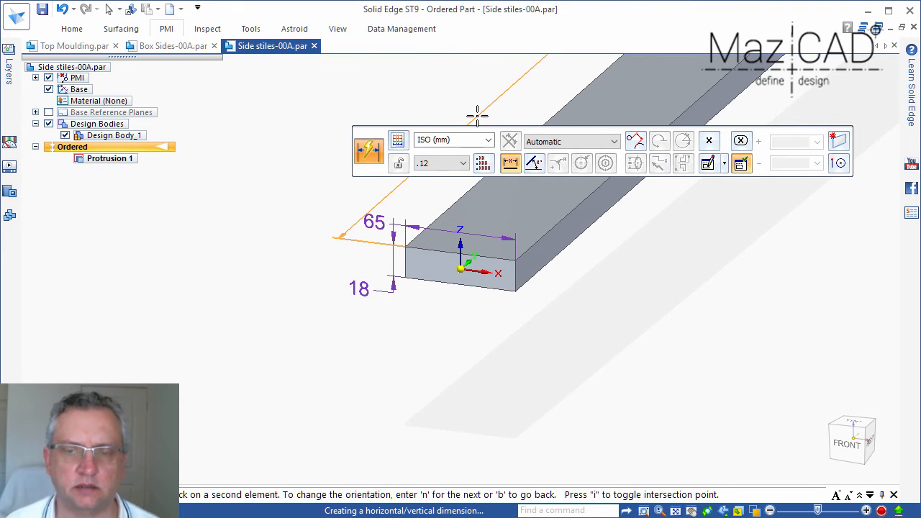
scroll(346, 313, down, 4)
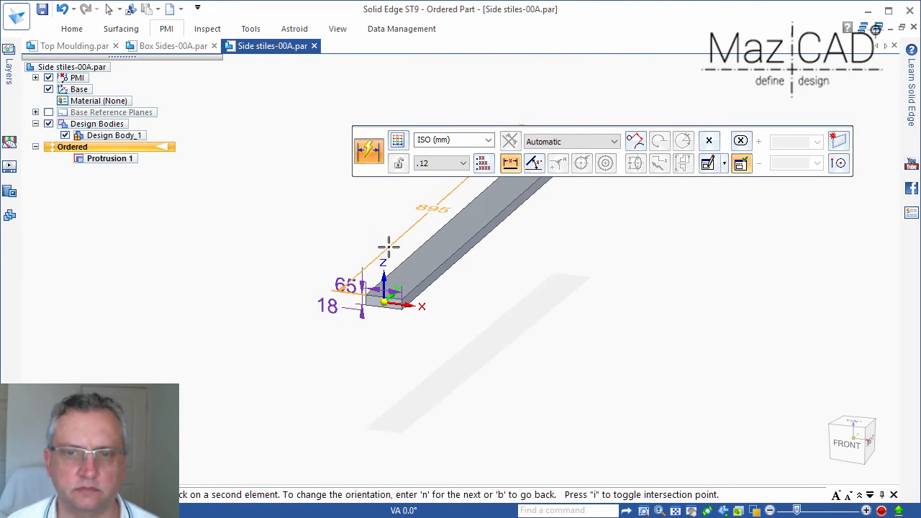
click(389, 247)
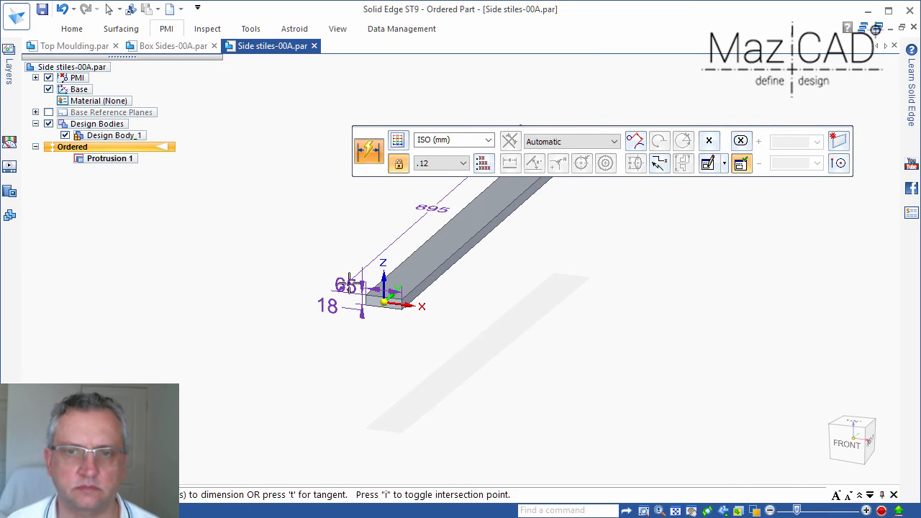
drag(426, 171, 401, 104)
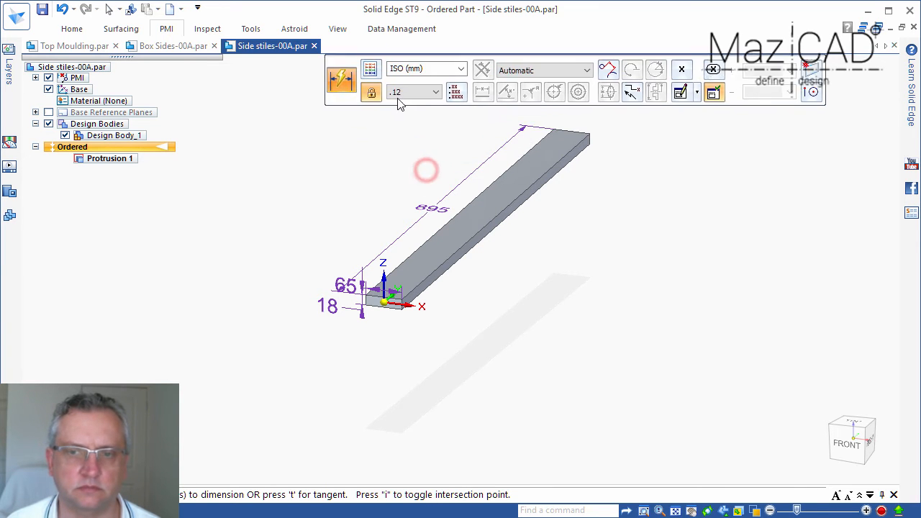
scroll(435, 144, up, 3)
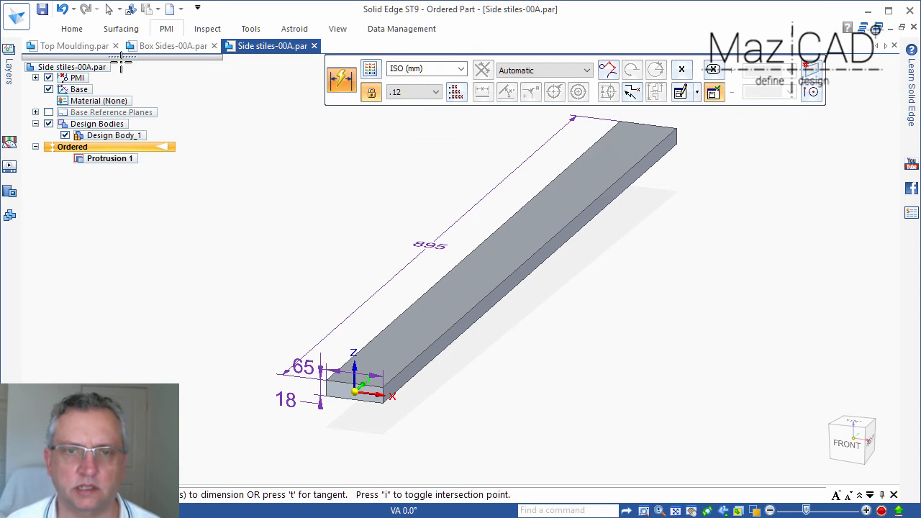
click(43, 13)
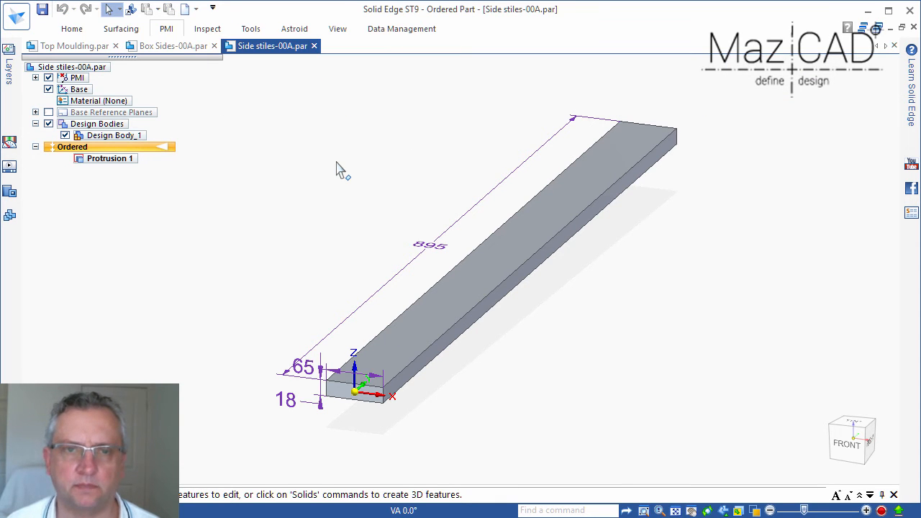
- Customize the Quick Access commands by removing the duplicate Save Copy As entry
click(212, 9)
click(249, 170)
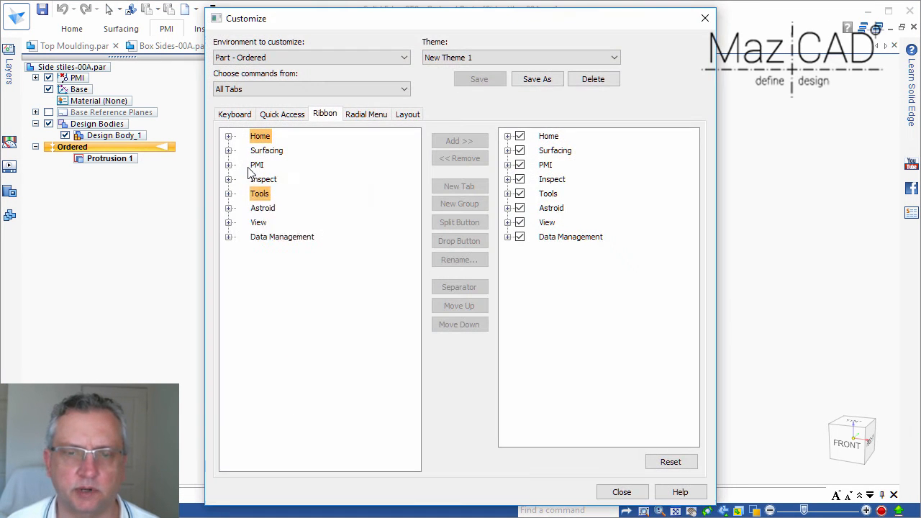
click(295, 114)
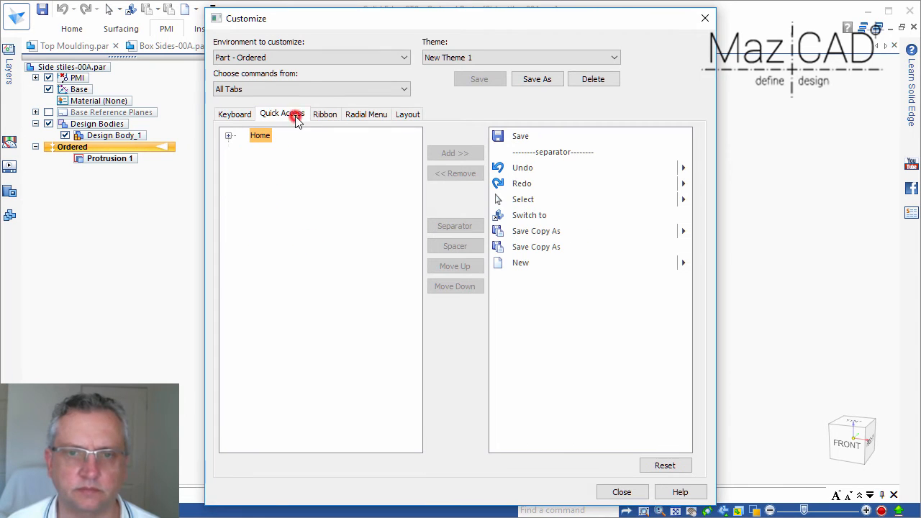
click(533, 247)
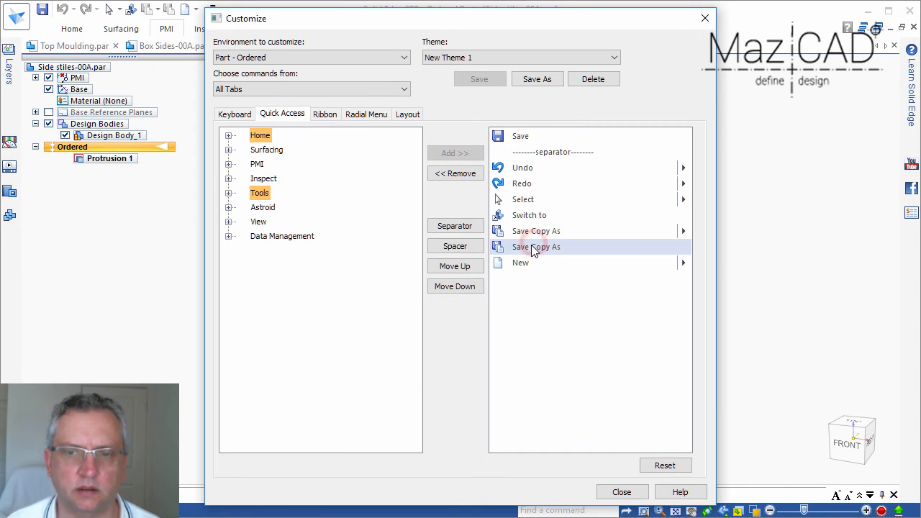
click(459, 175)
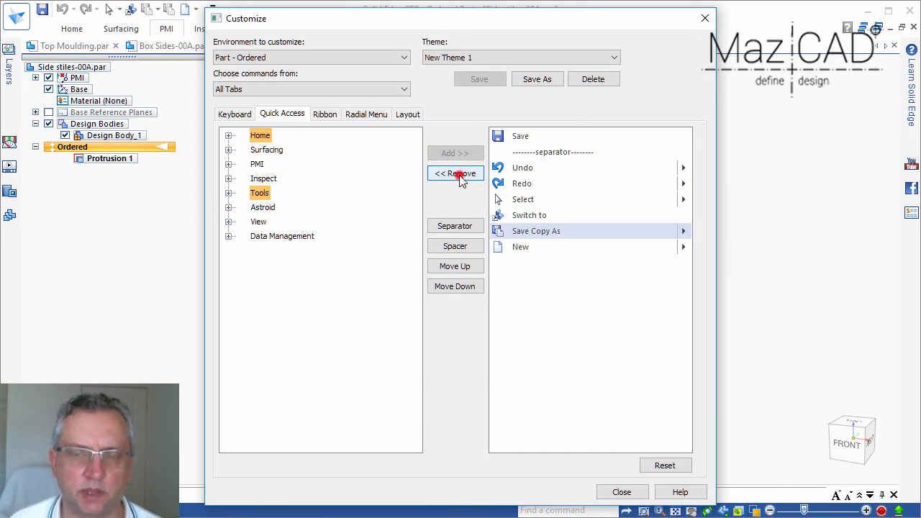
- Add the Save As command with its submenu from All Commands to Quick Access and close the customization
click(263, 88)
click(245, 103)
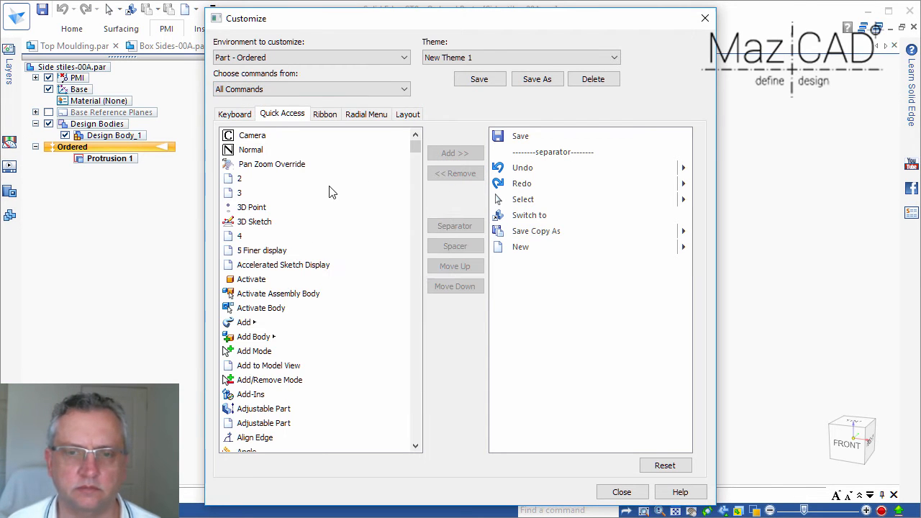
click(250, 340)
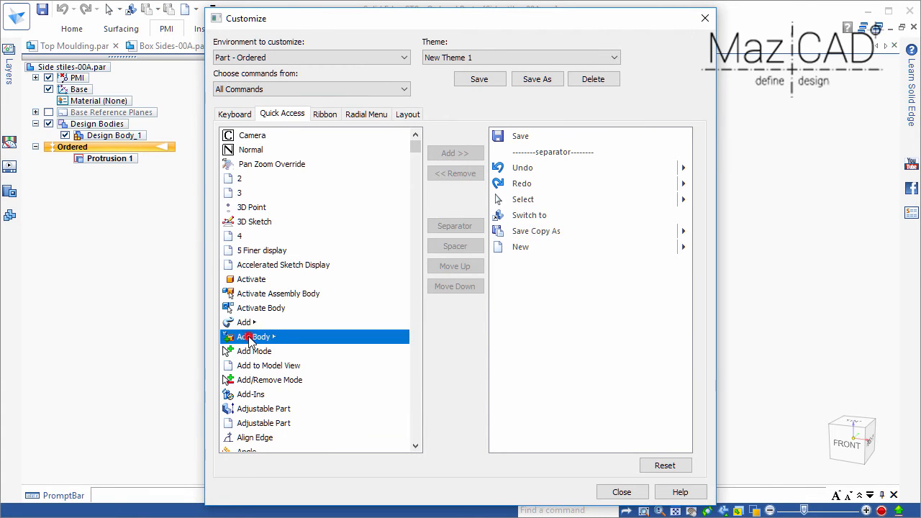
key(s)
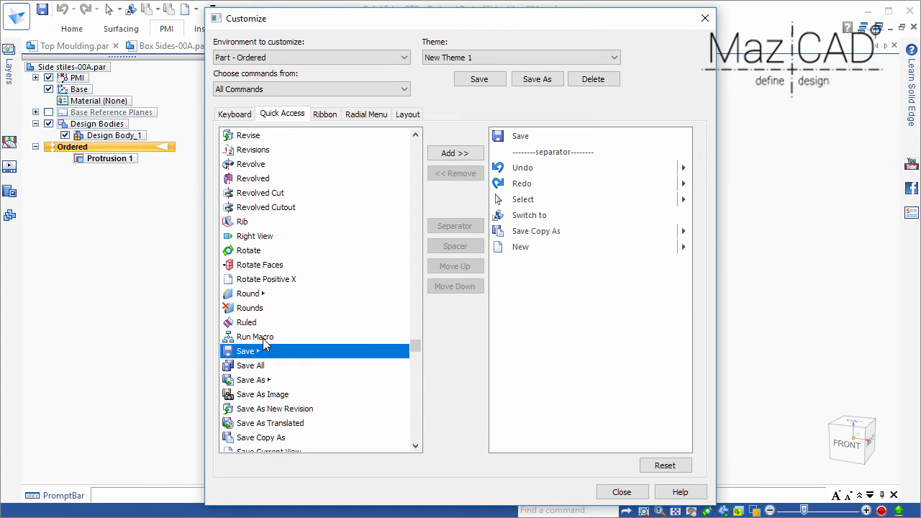
scroll(265, 344, down, 1)
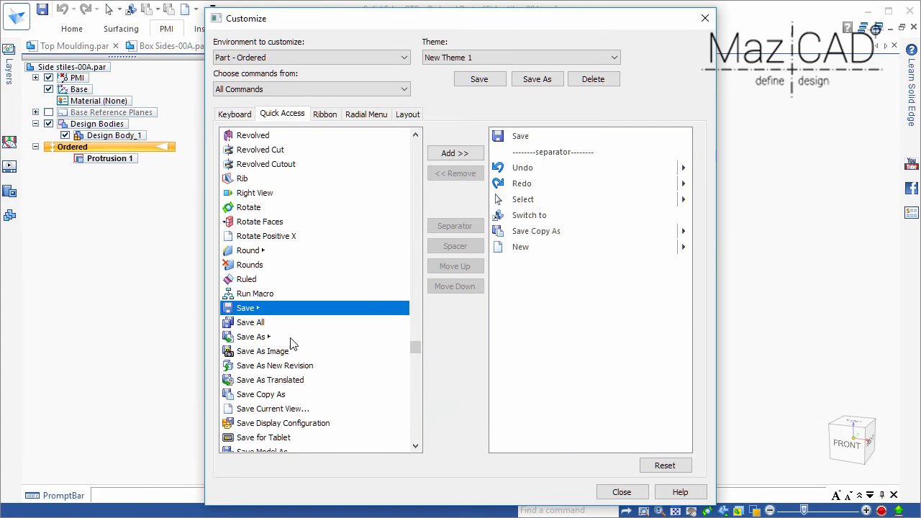
click(250, 339)
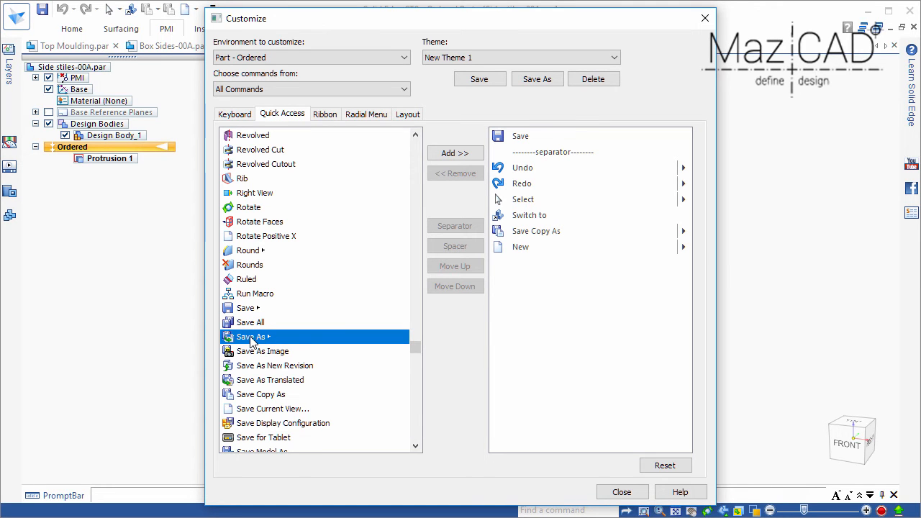
click(446, 155)
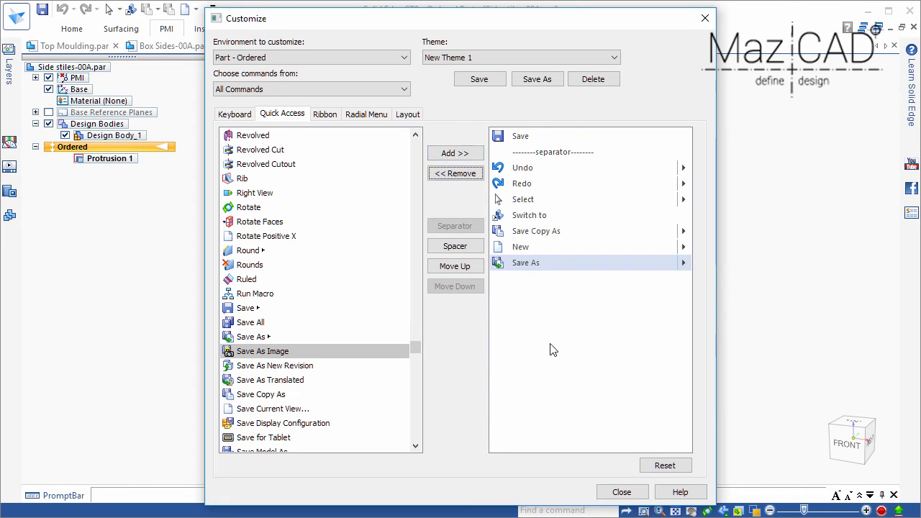
click(622, 492)
click(425, 301)
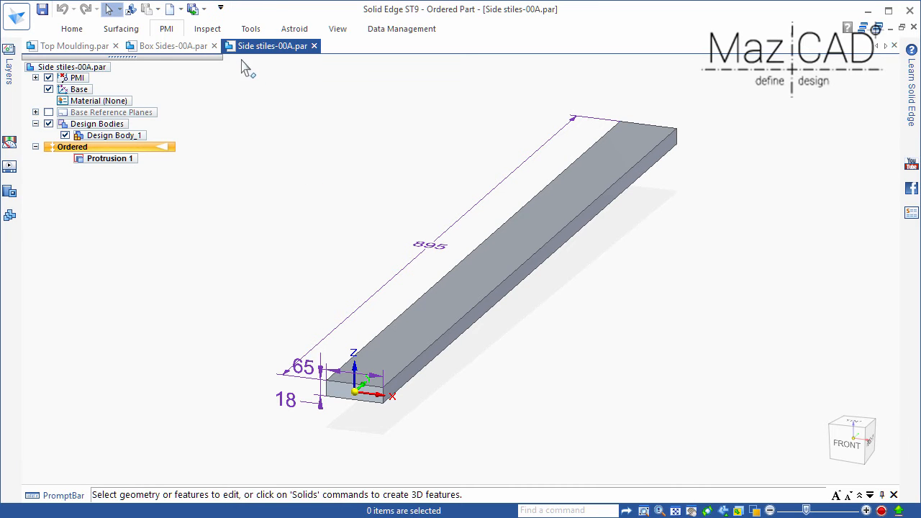
- Save the side stile under the new name Front and Back Rails-00A.par in the Classic Pedestal folder
click(193, 10)
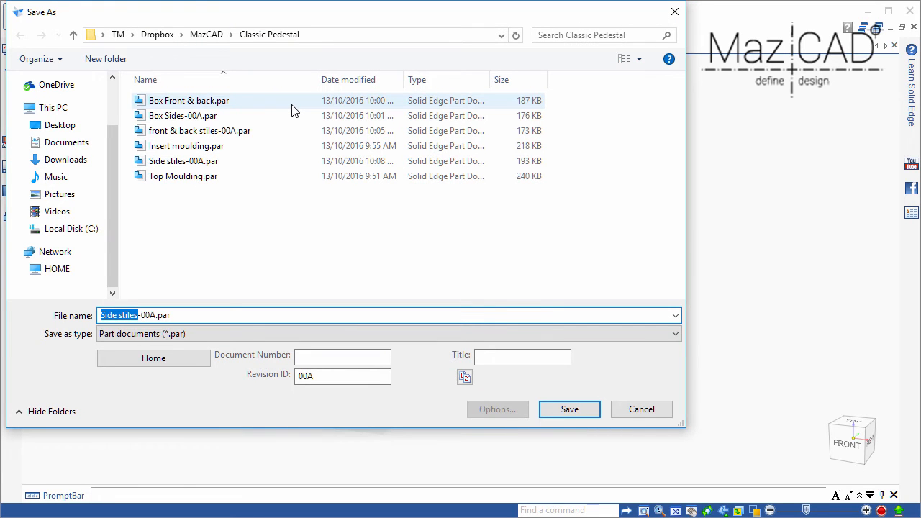
text(Fron)
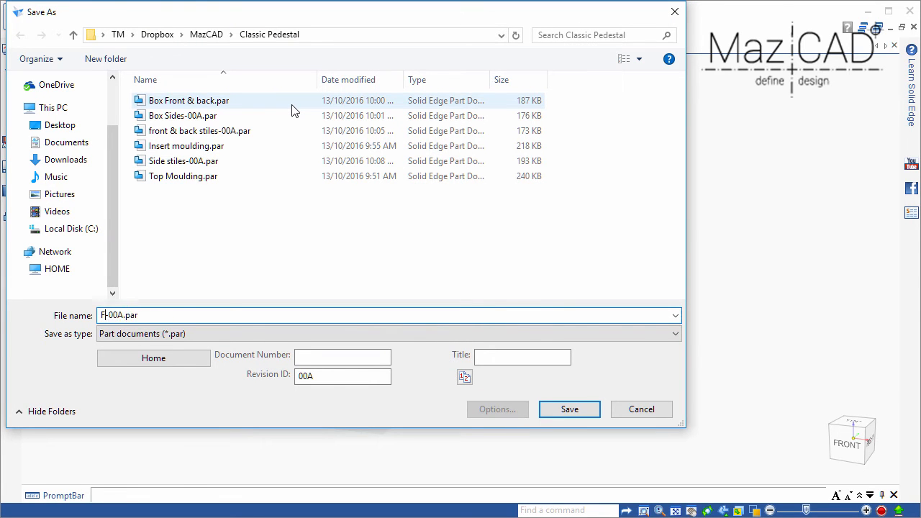
text(t and Back Rails)
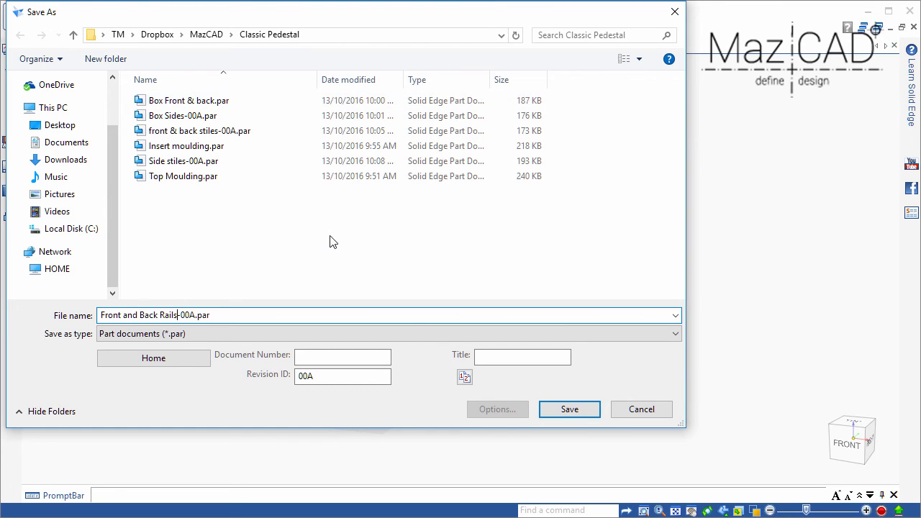
click(573, 416)
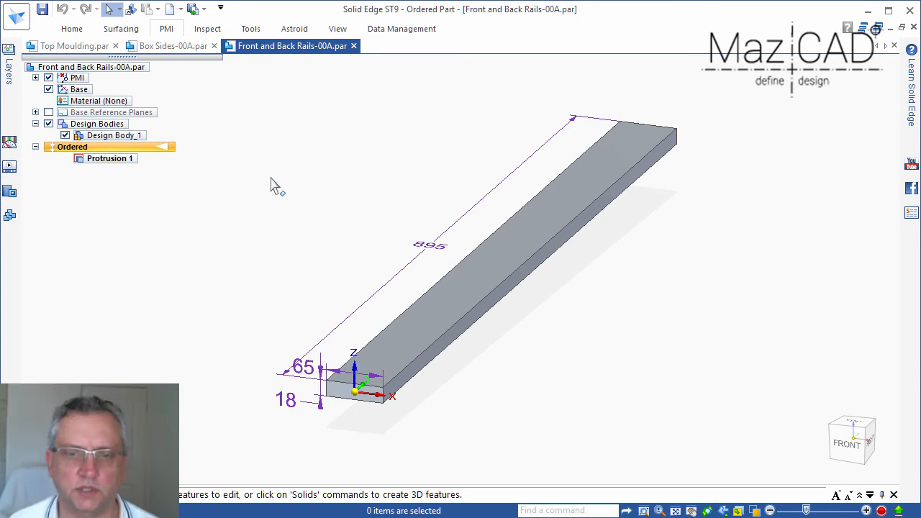
- Open the Quick Access customization for the Part - Ordered environment and list All Commands
click(221, 8)
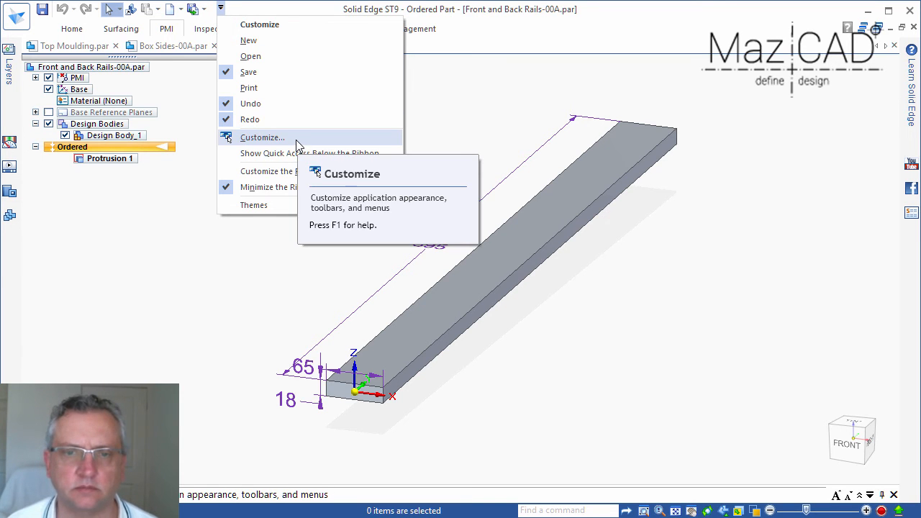
click(299, 171)
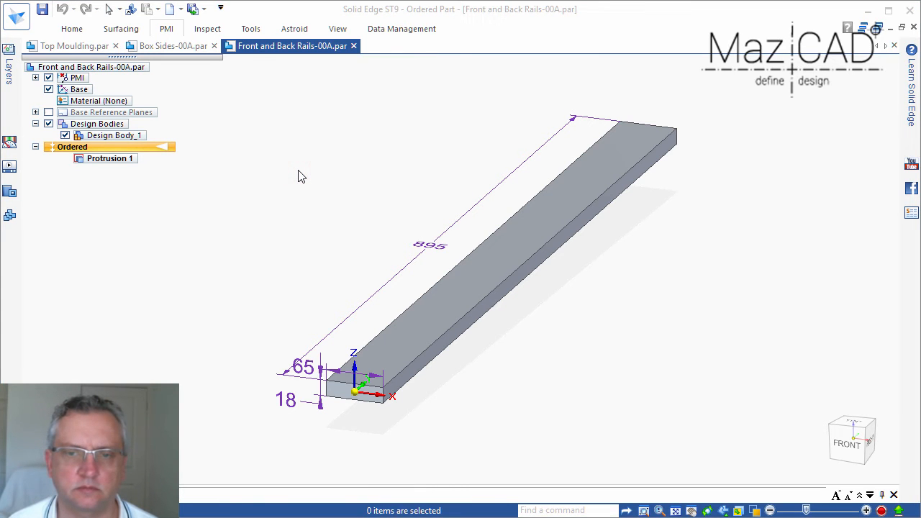
click(282, 115)
click(265, 89)
click(267, 97)
- Add the Variables command to the Quick Access commands and save the changes to the New Theme 1 theme
click(280, 309)
scroll(281, 313, down, 20)
key(v)
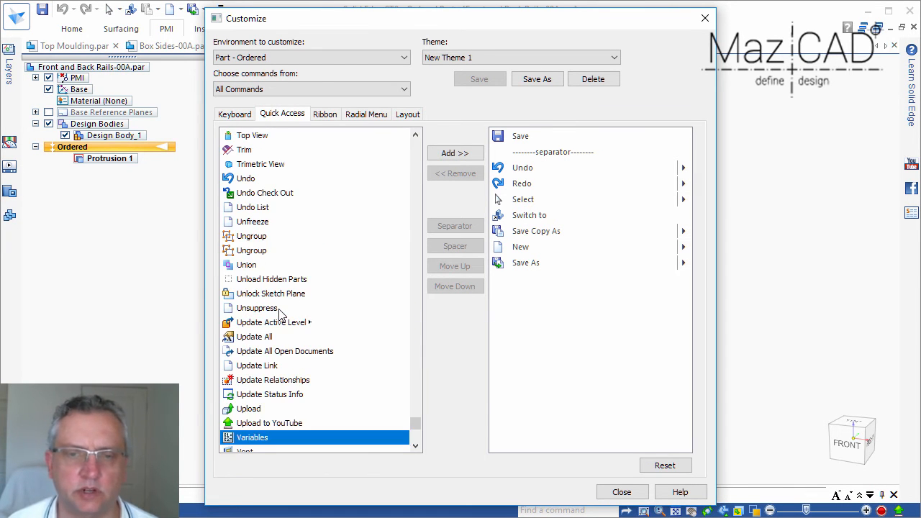
scroll(281, 317, down, 2)
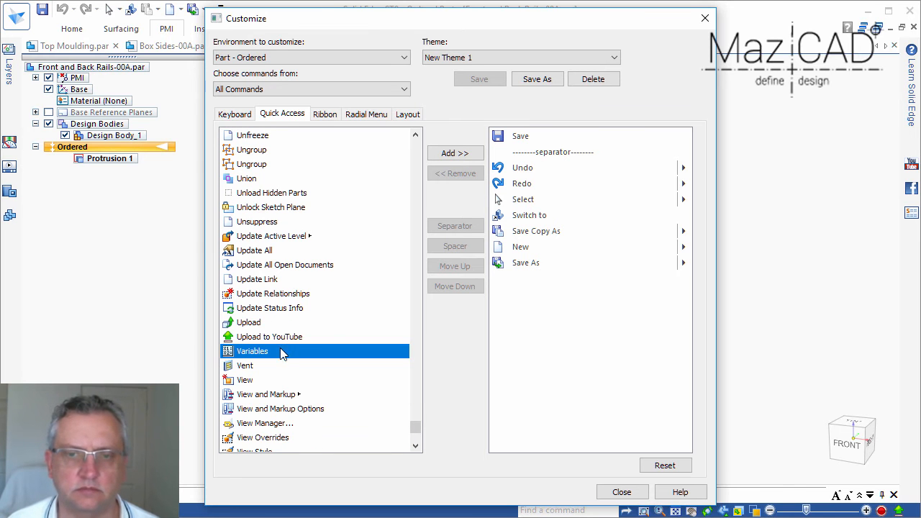
click(454, 153)
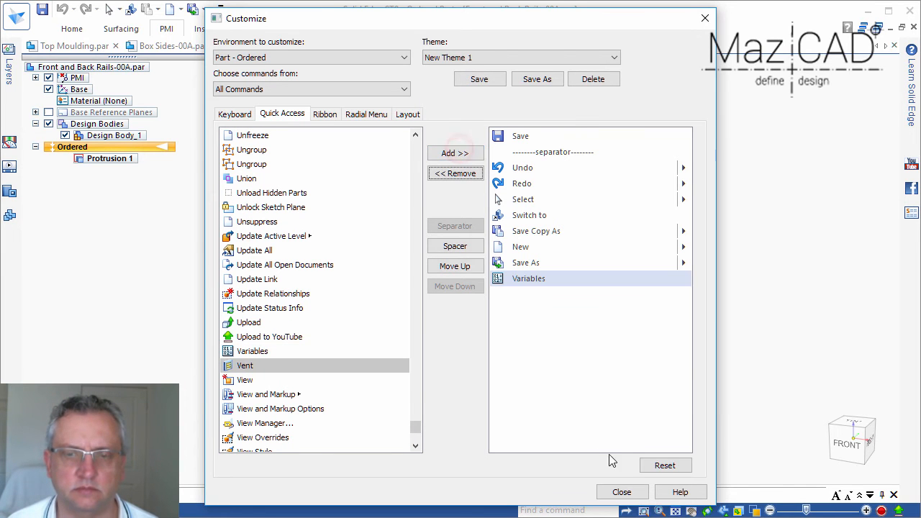
click(625, 493)
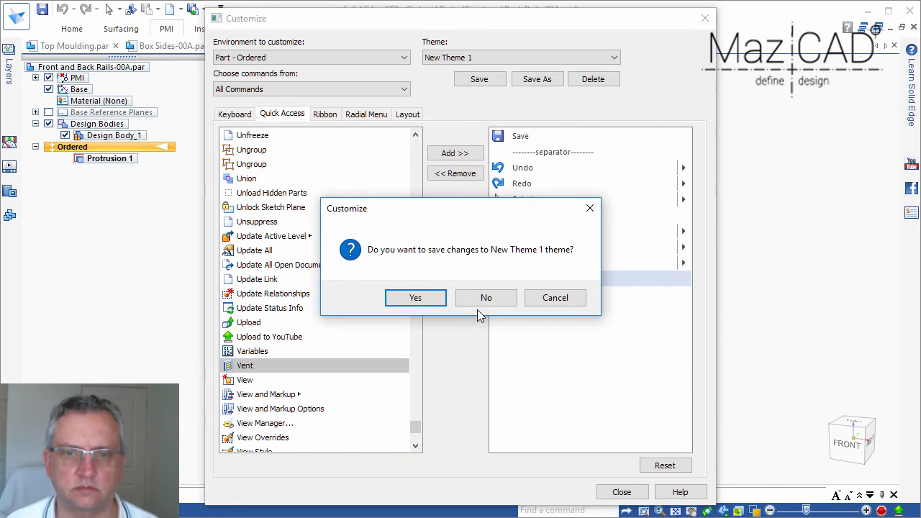
click(435, 298)
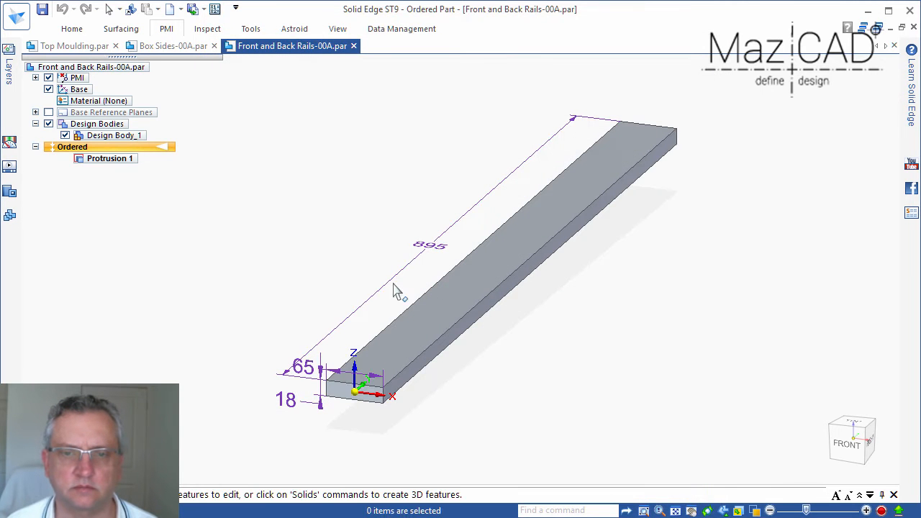
- In the variable table, set the rail's extrusion length to 150 mm and its width V370 to 90 mm, and save the part
click(214, 9)
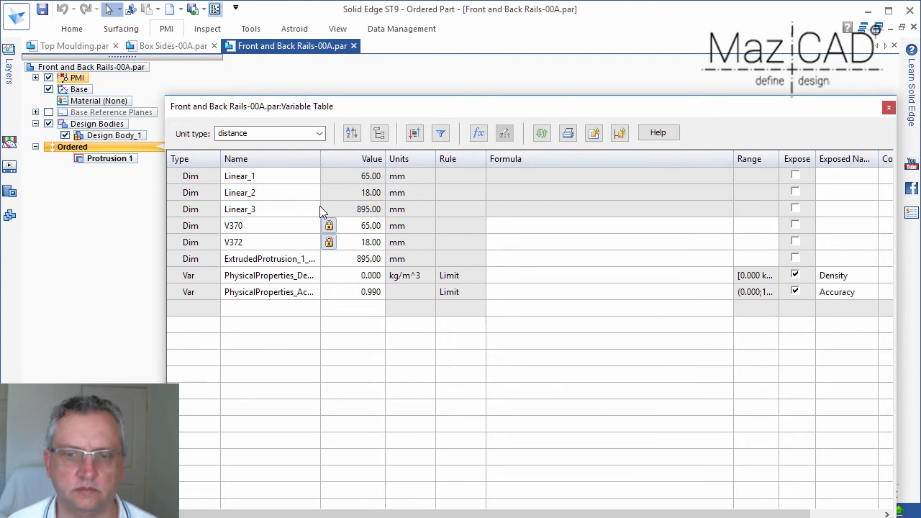
click(348, 260)
text(150)
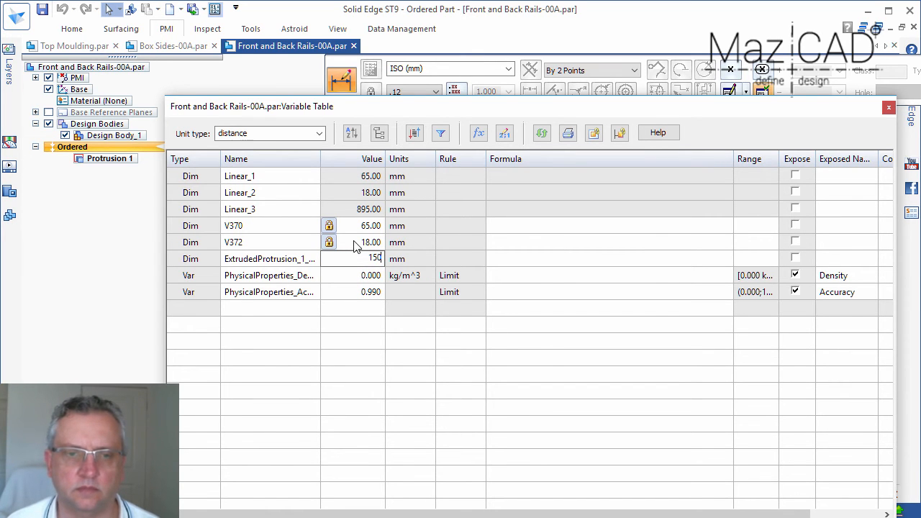
key(Return)
click(357, 226)
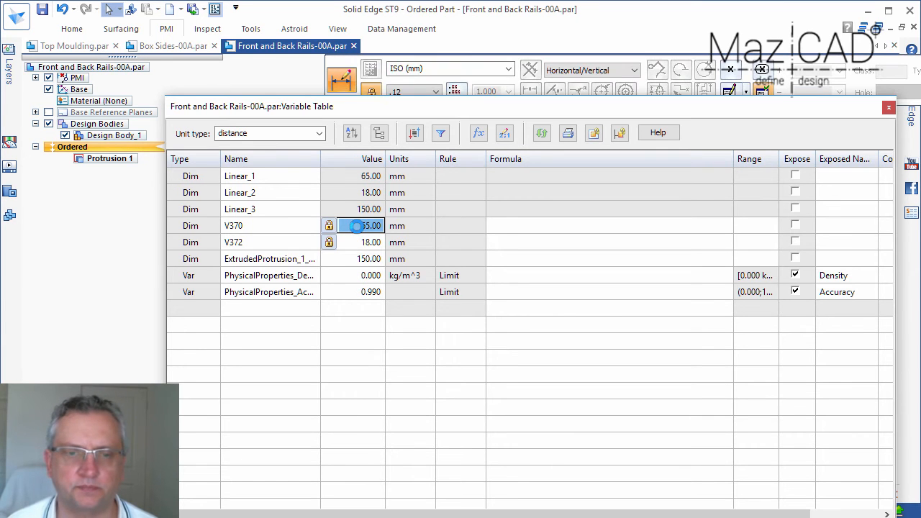
text(90)
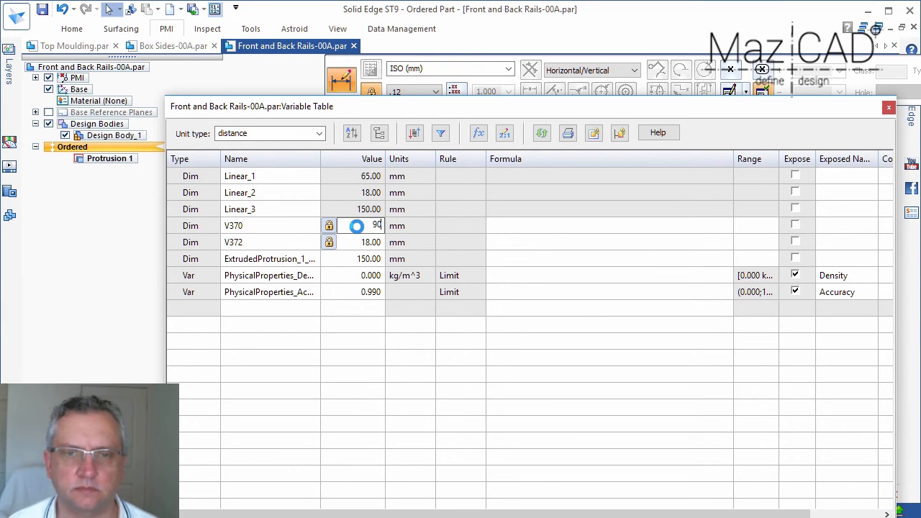
key(Return)
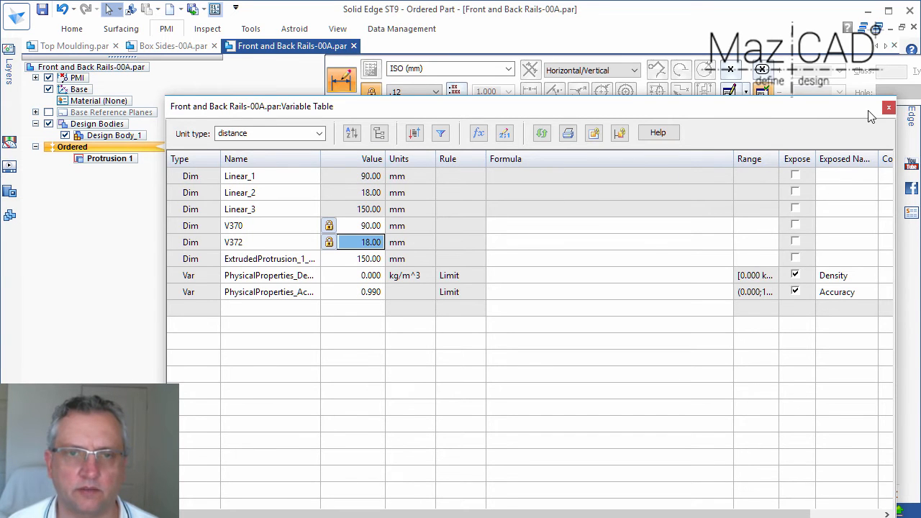
click(889, 108)
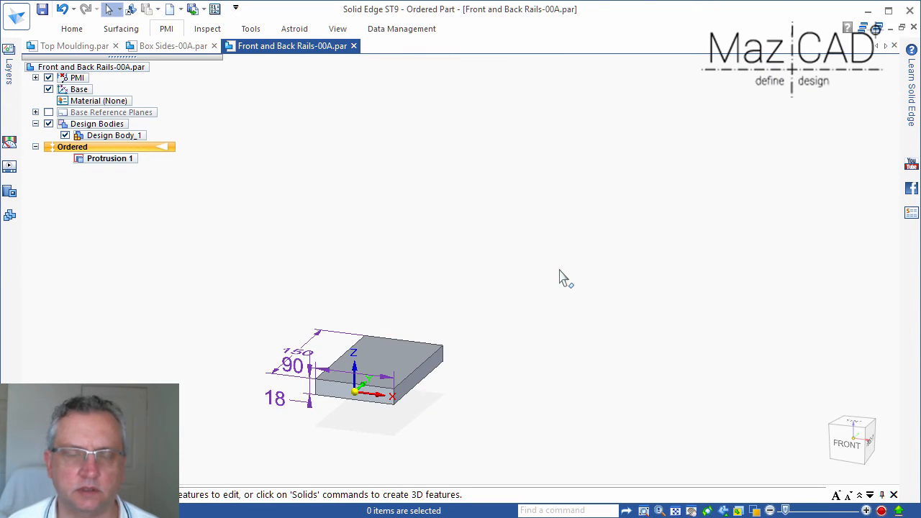
scroll(338, 429, up, 3)
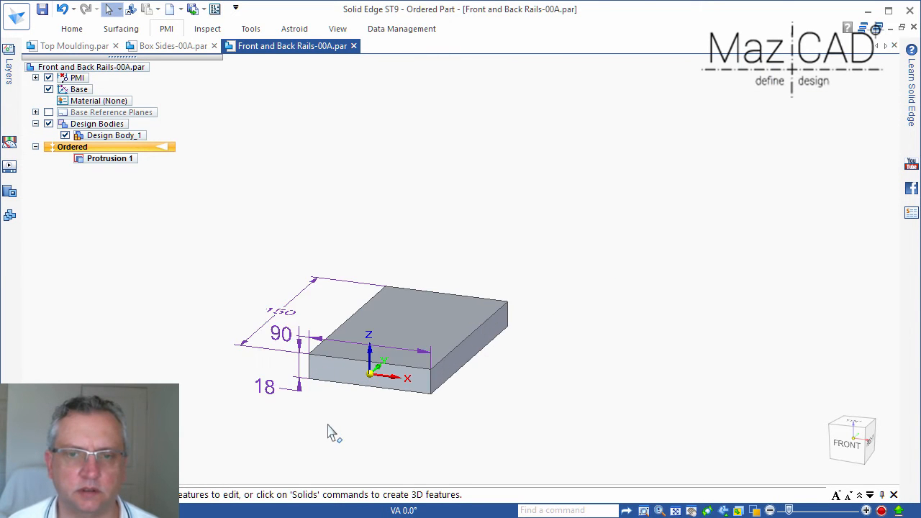
click(43, 11)
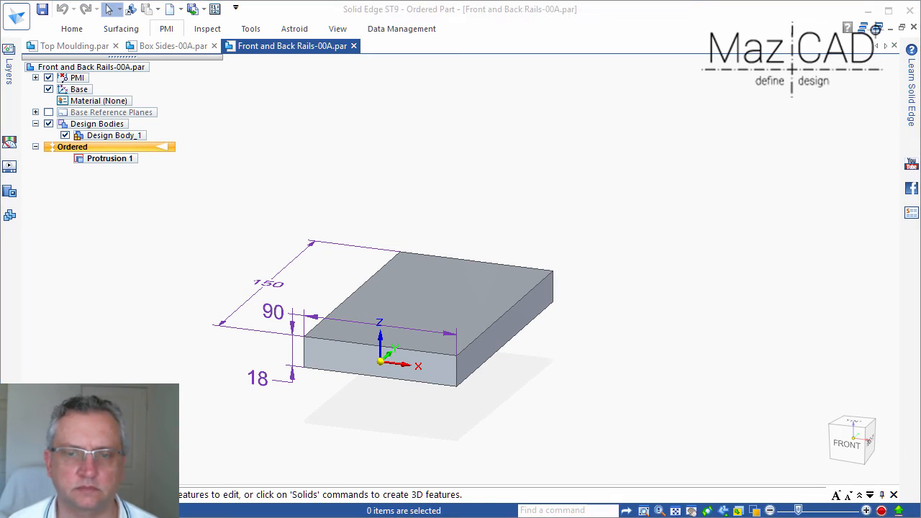
- Save the part under the new name Side rails-00A.par in the Classic Pedestal folder
click(193, 10)
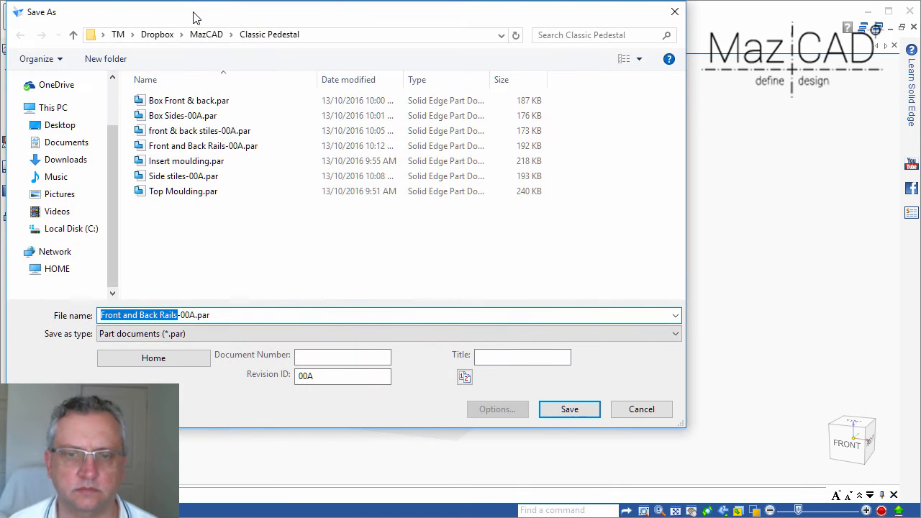
key(BackSpace)
text(Side )
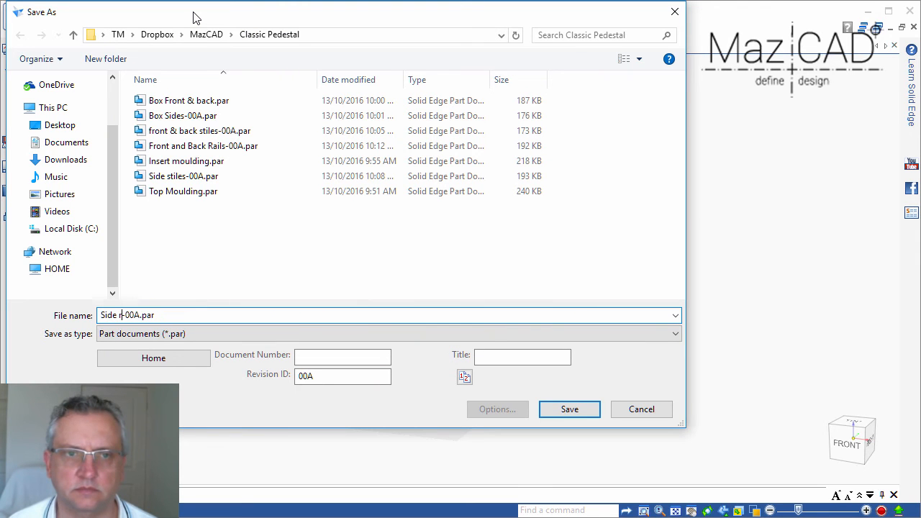
text(rails)
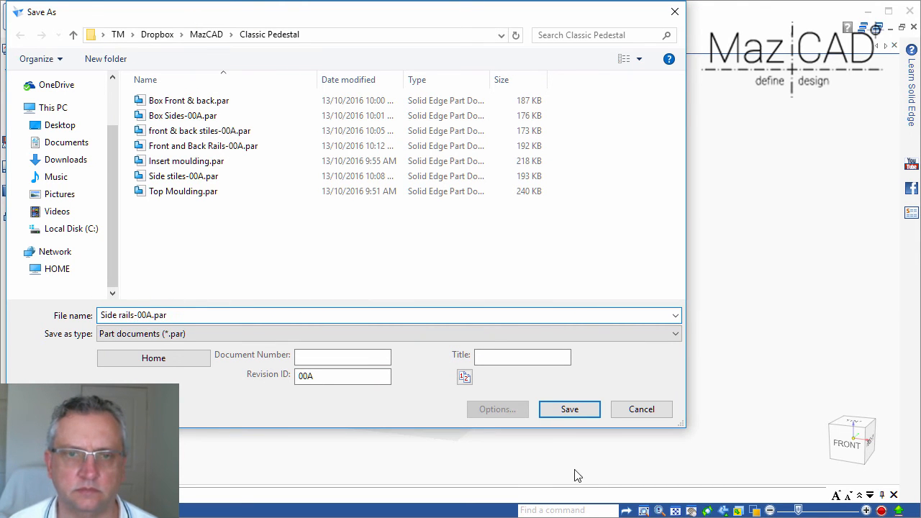
click(570, 410)
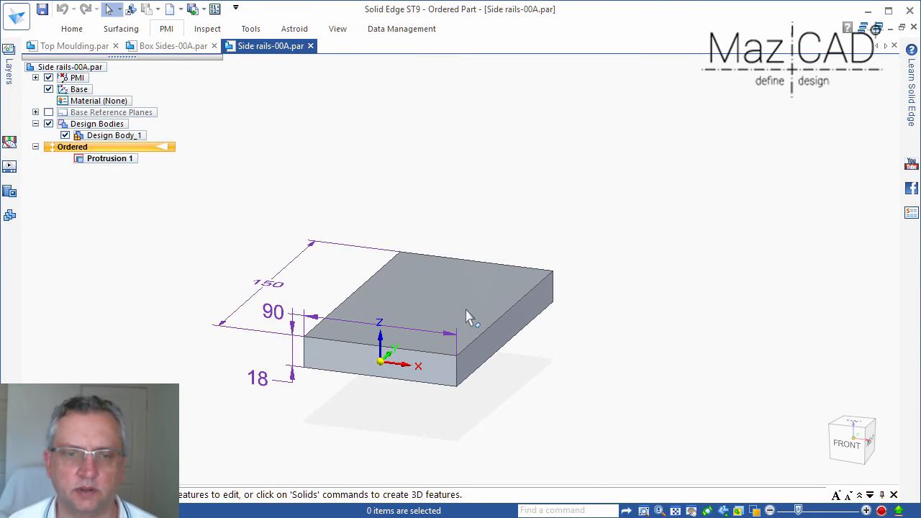
- Set the side rail's extrusion length to 136 mm in the variable table and save the part
click(214, 9)
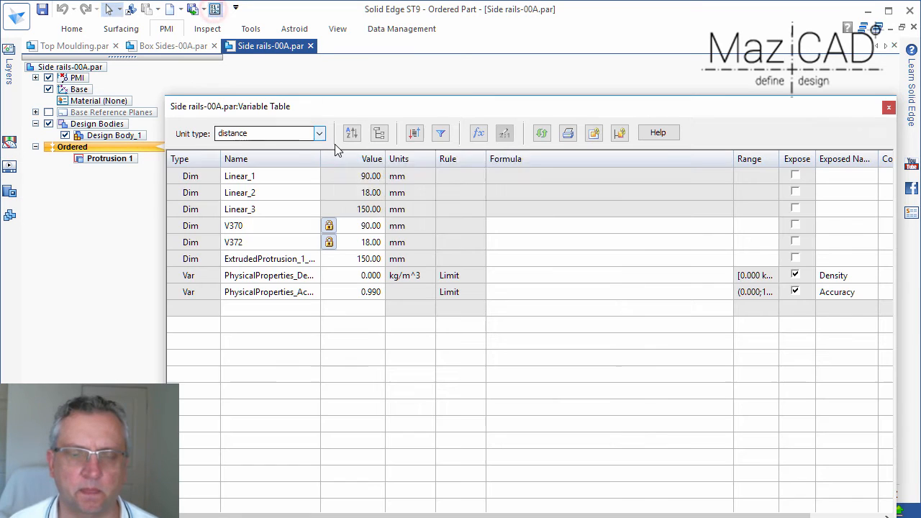
click(364, 260)
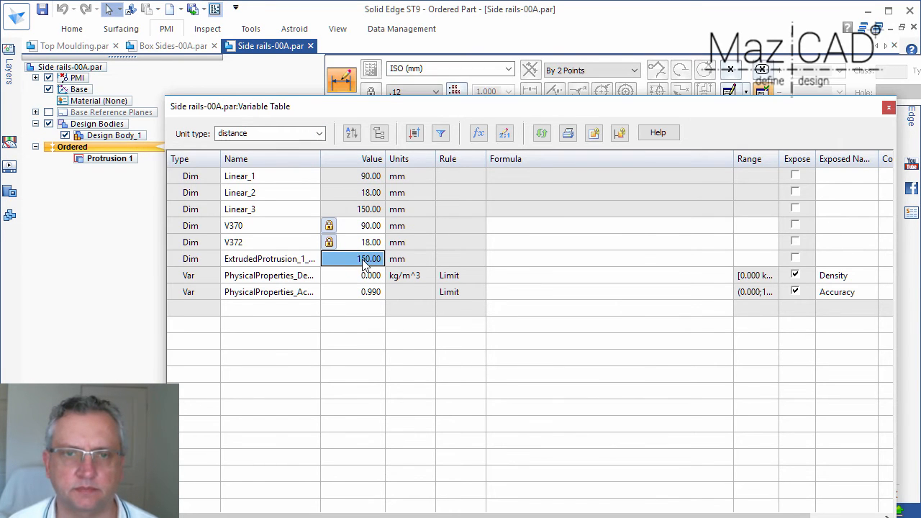
text(136)
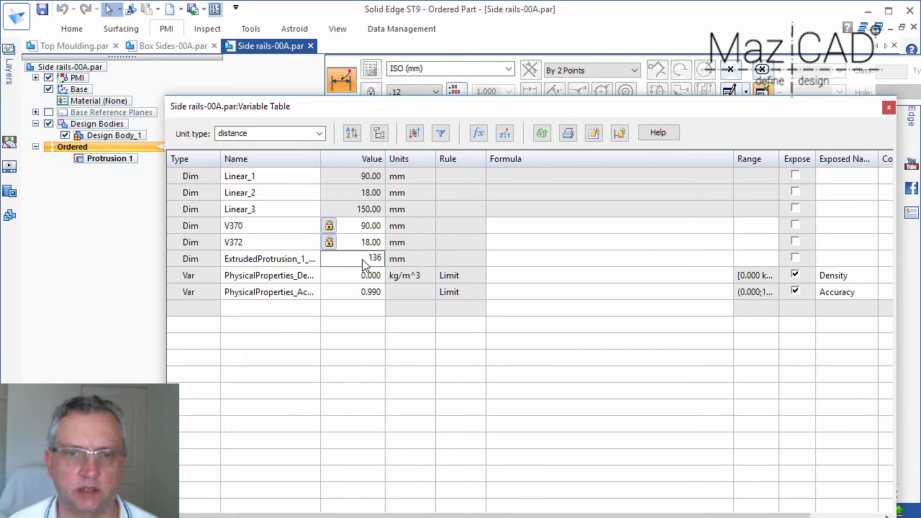
key(Return)
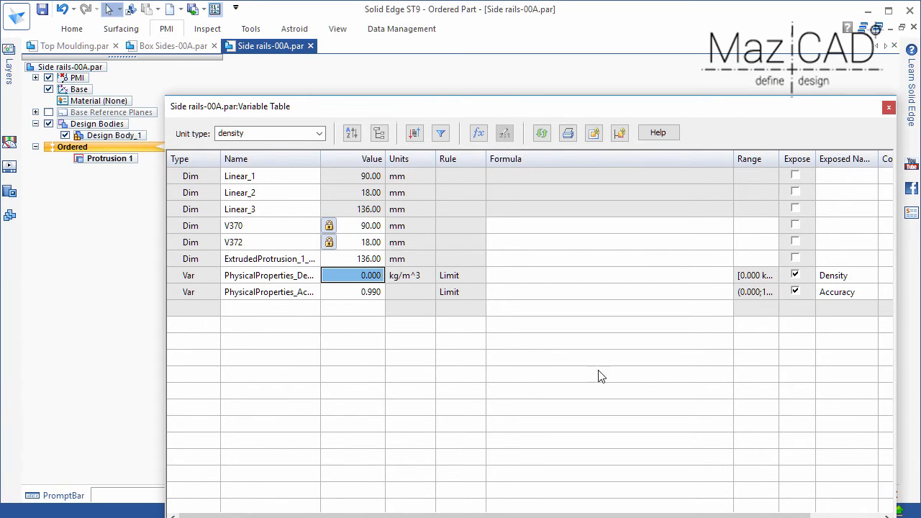
click(889, 106)
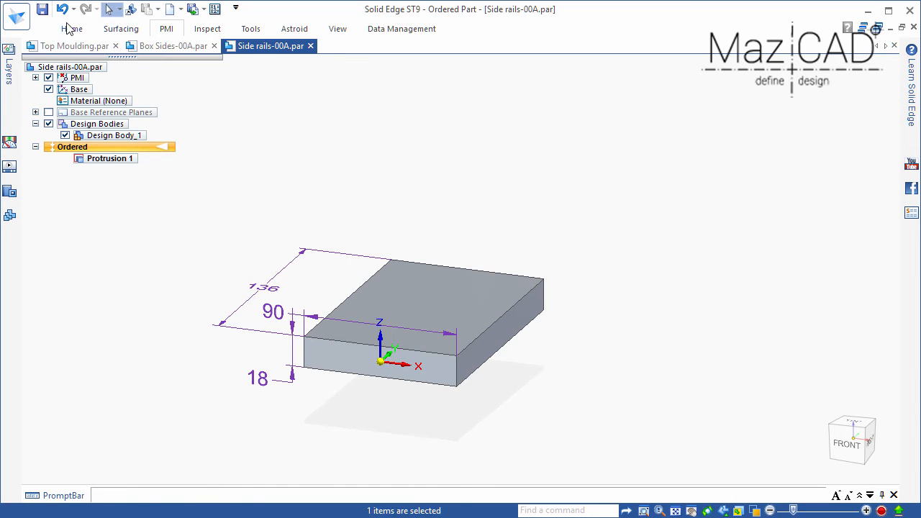
click(42, 11)
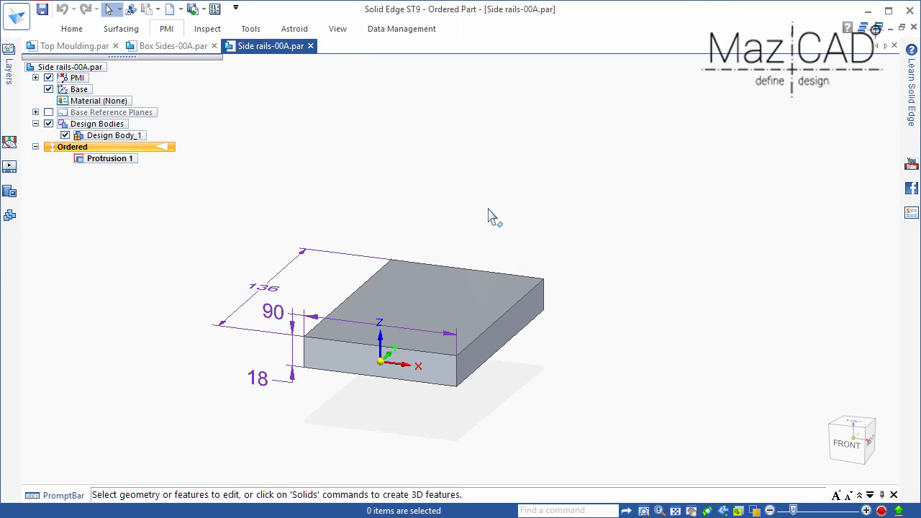
- Save the part under the new name Pedestal top-00A.par in the Classic Pedestal folder
click(193, 10)
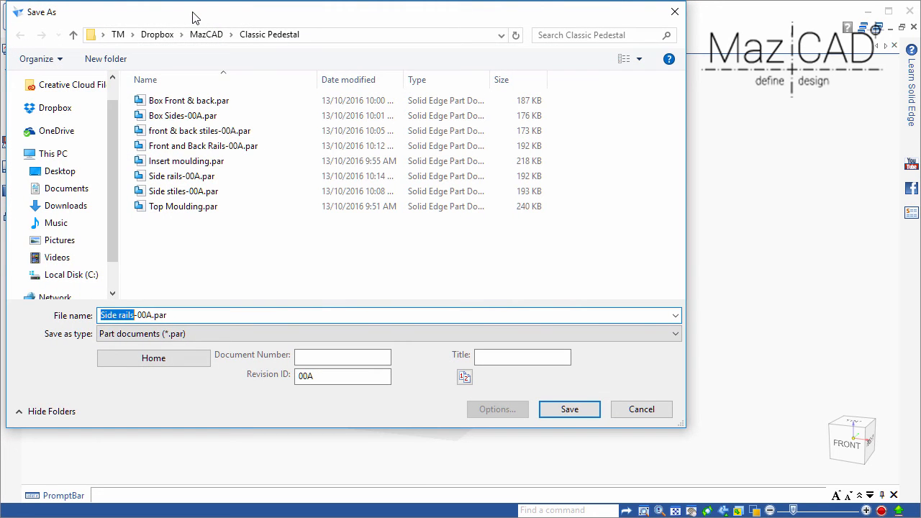
text(Pedestal )
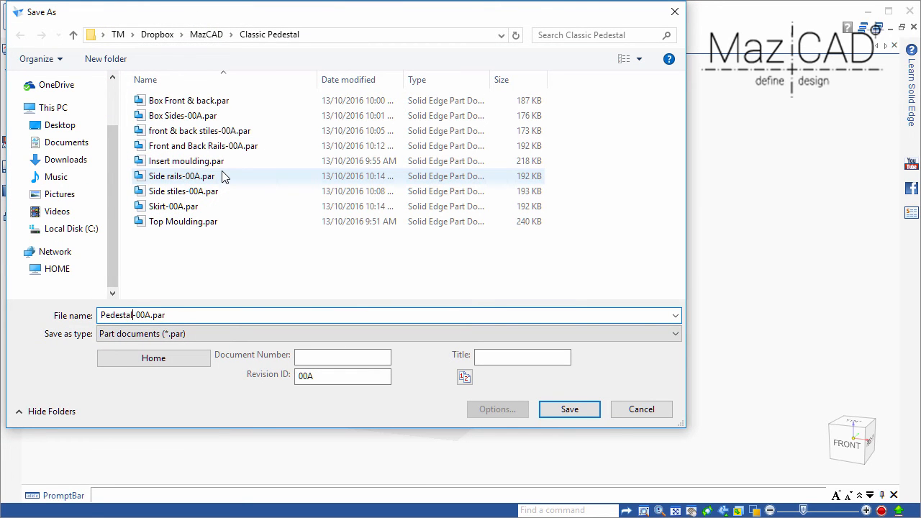
text(top)
key(Return)
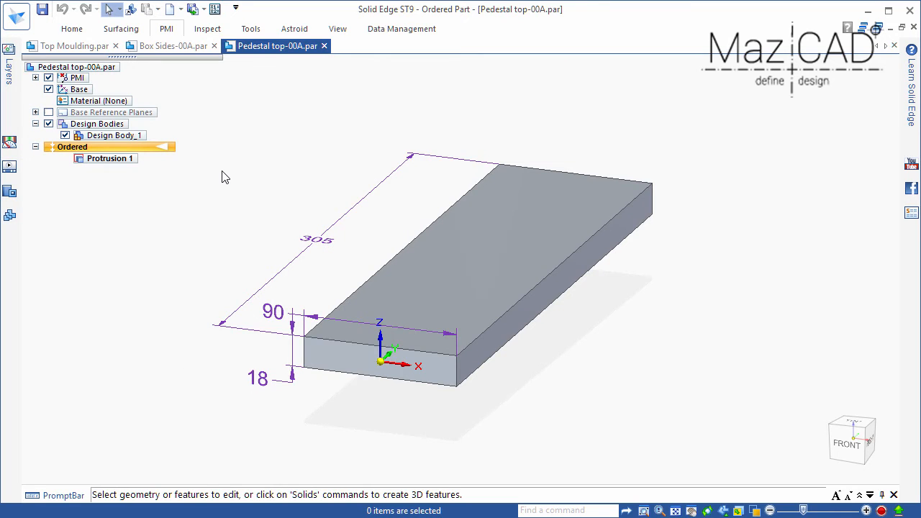
- In the variable table, set the pedestal top's extrusion length to 316 mm and its width V370 to 158 mm, and save the part
click(215, 9)
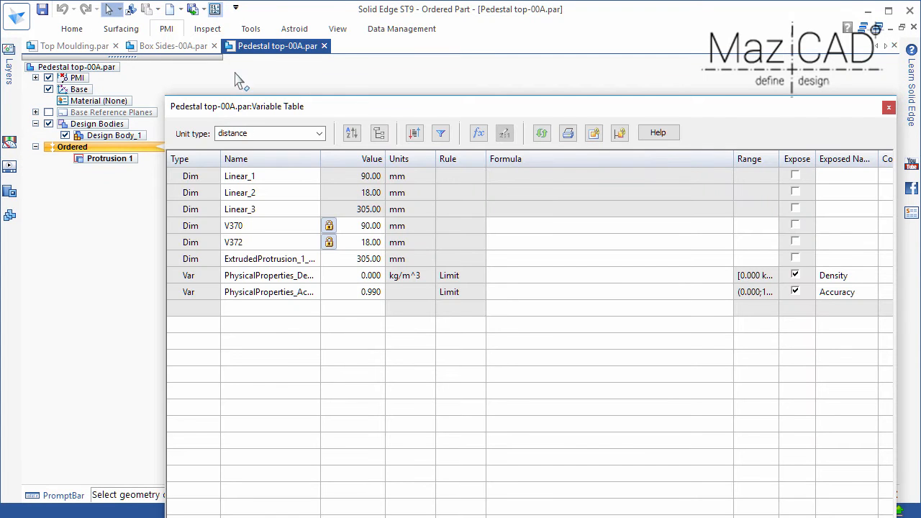
click(350, 261)
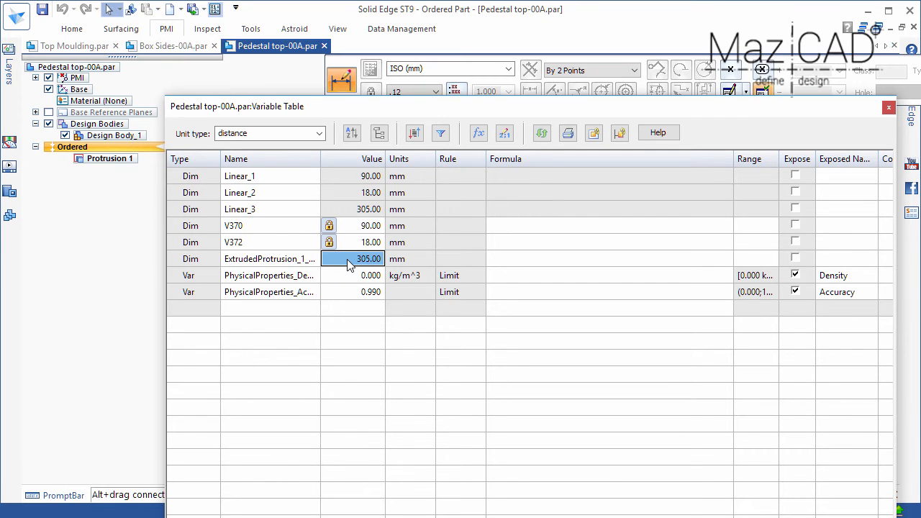
text(316)
click(352, 226)
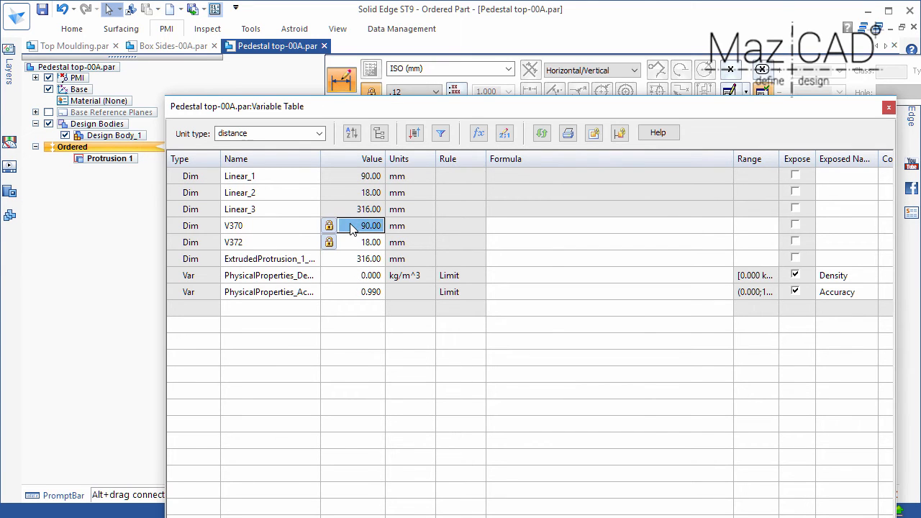
text(158)
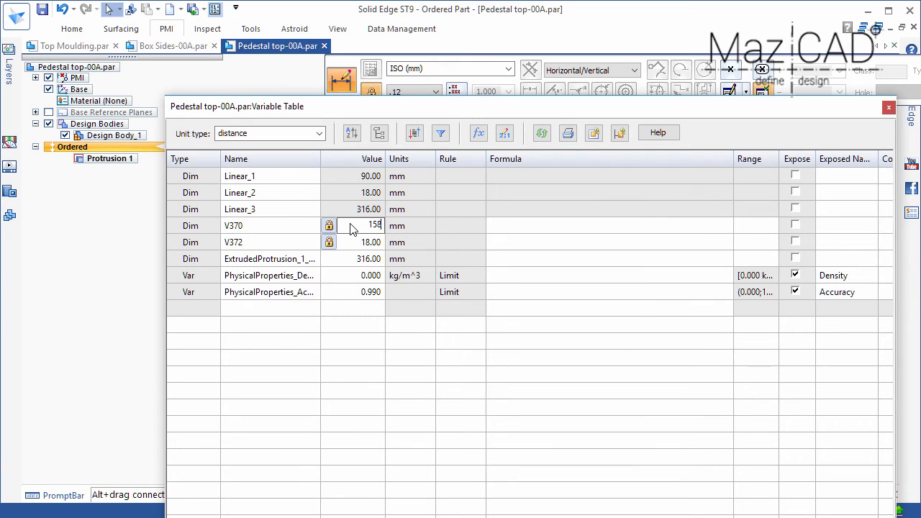
key(Return)
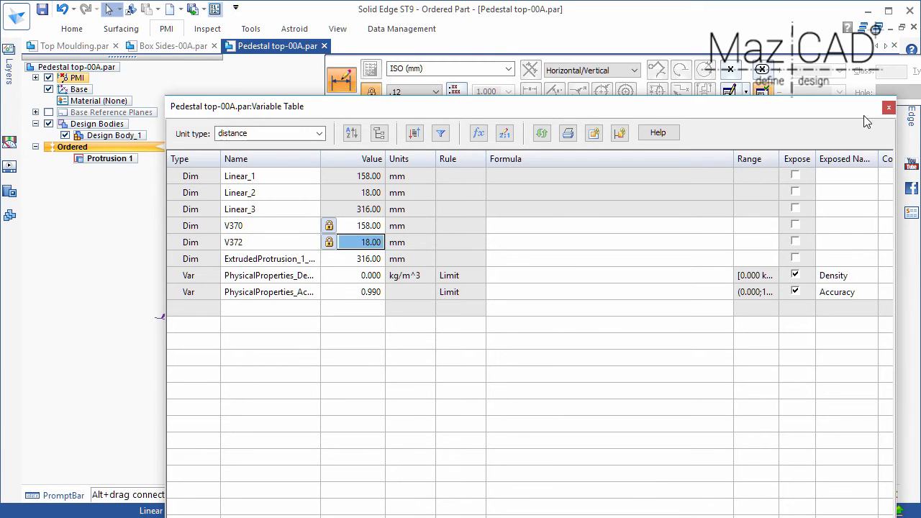
click(888, 108)
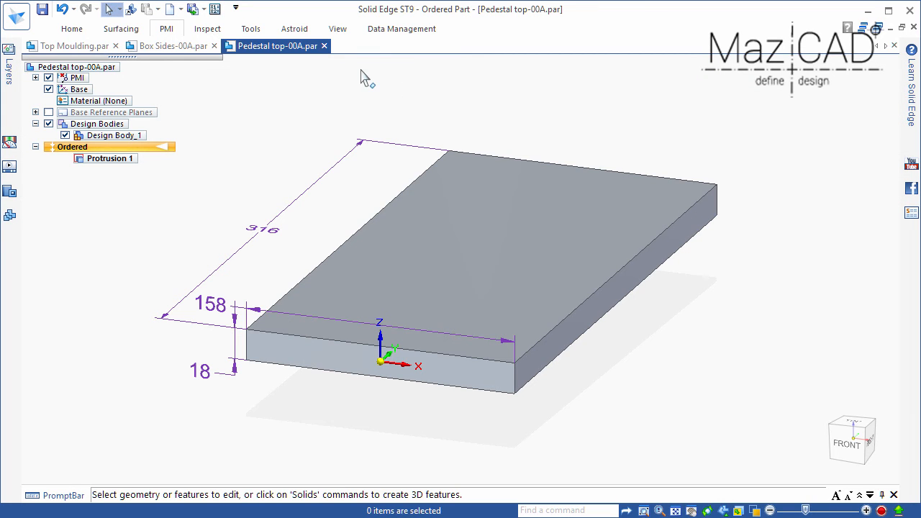
click(41, 8)
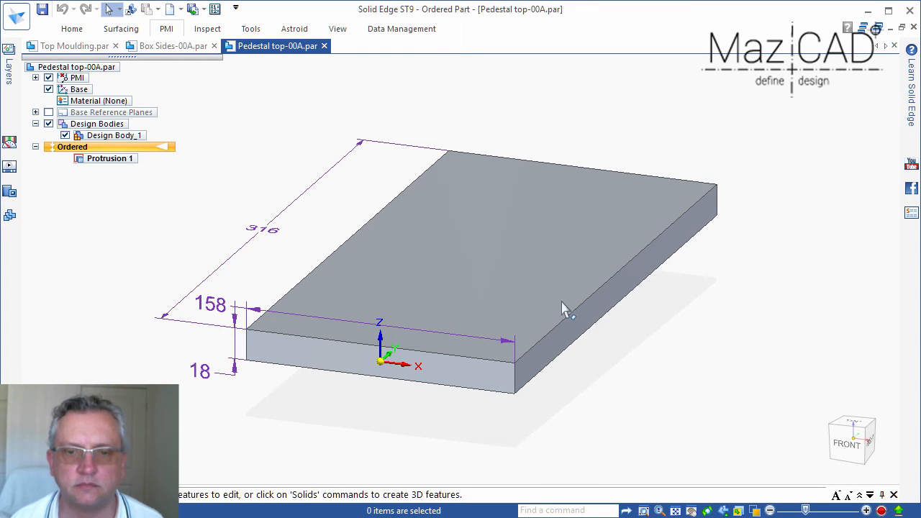
- Create a new assembly from the iso metric assembly.asm template and override its view background to Solid
click(180, 9)
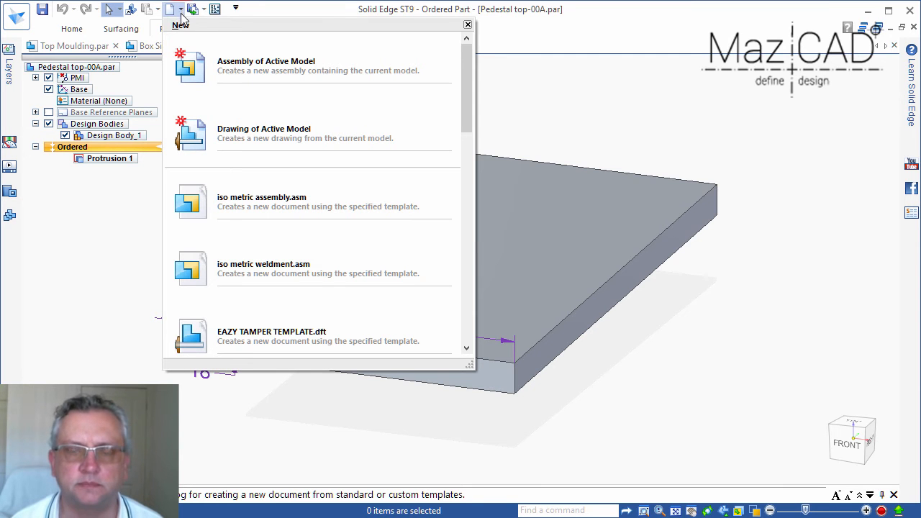
click(313, 203)
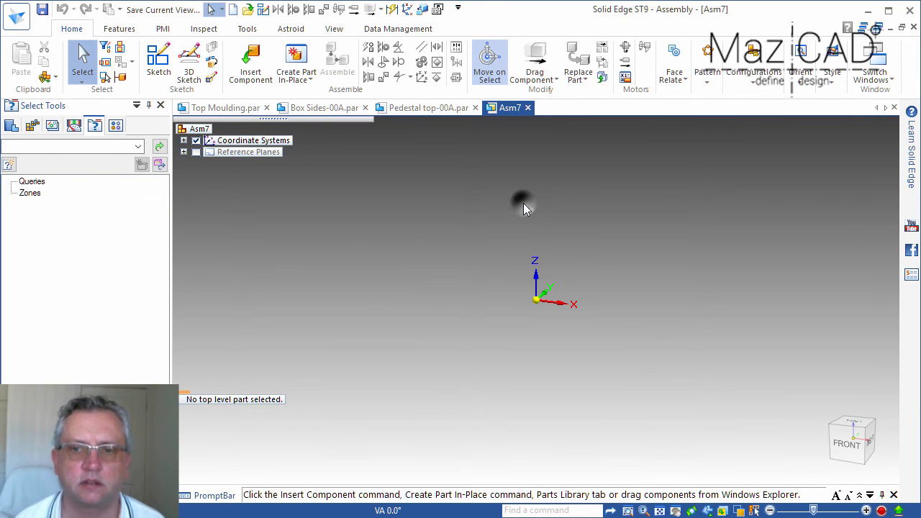
right_click(533, 214)
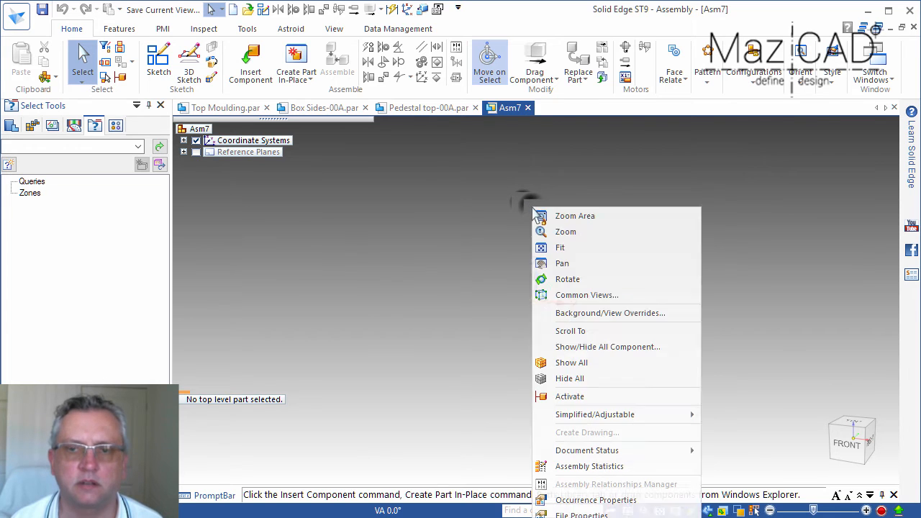
click(588, 315)
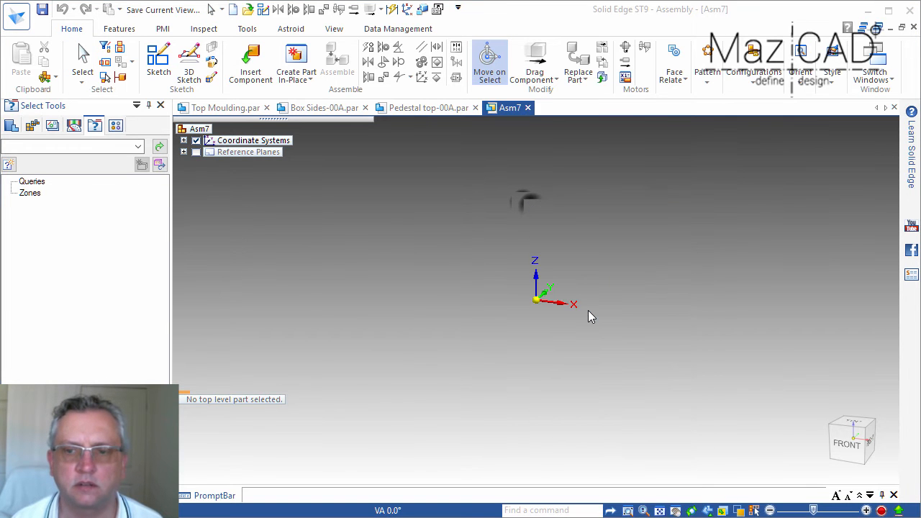
click(267, 201)
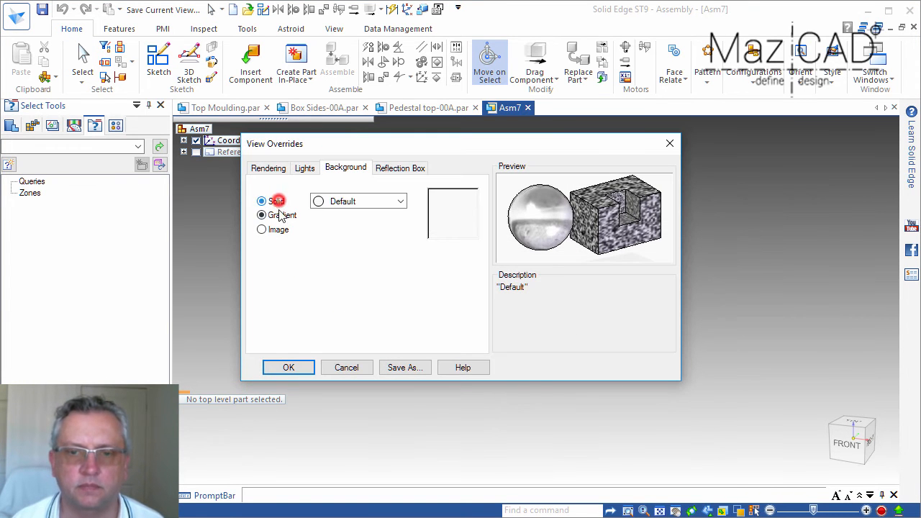
click(288, 368)
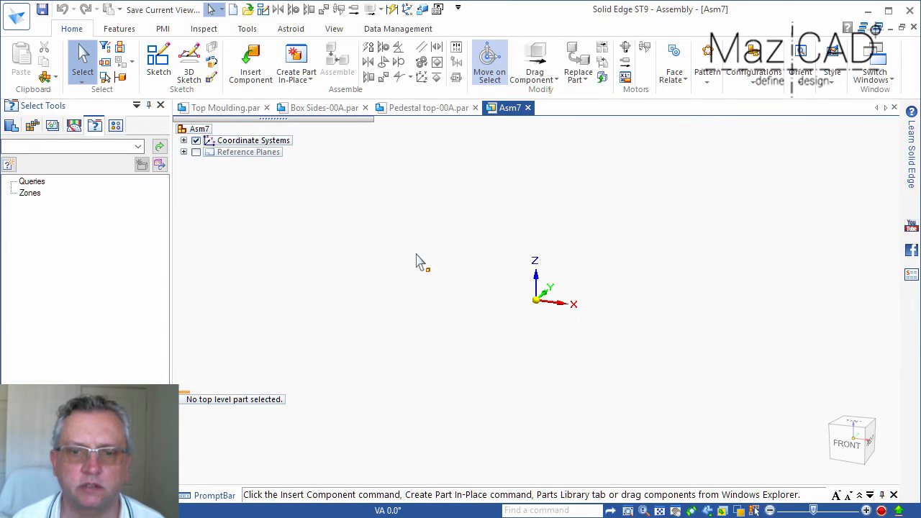
- Place Box Sides-00A.par from the parts library's Classic Pedestal folder into the assembly
click(10, 126)
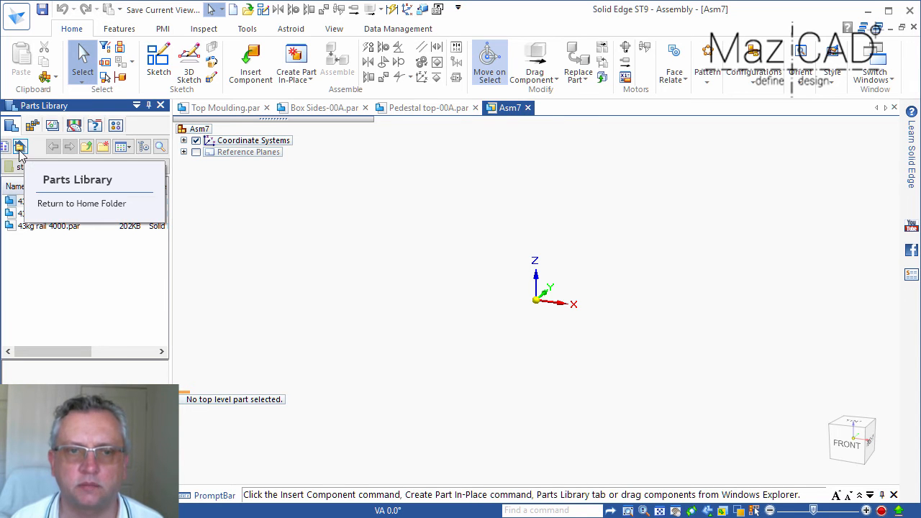
click(19, 148)
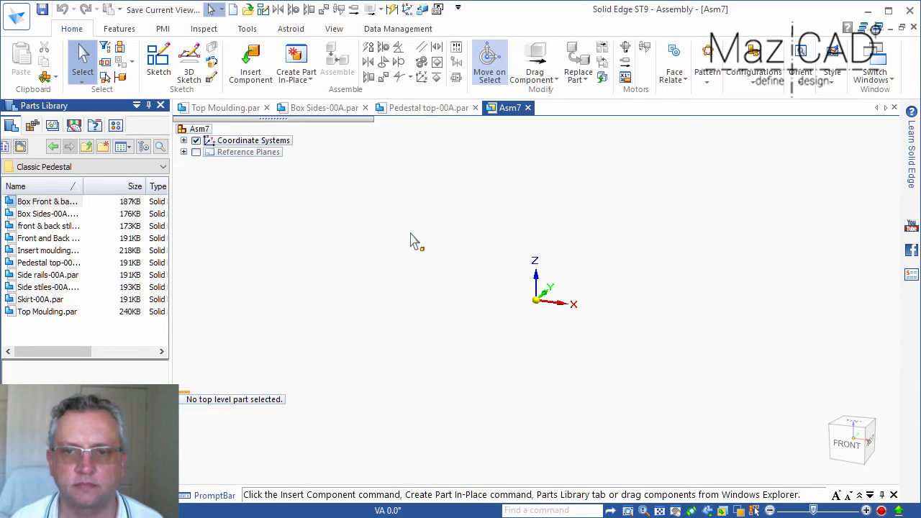
drag(58, 218, 483, 267)
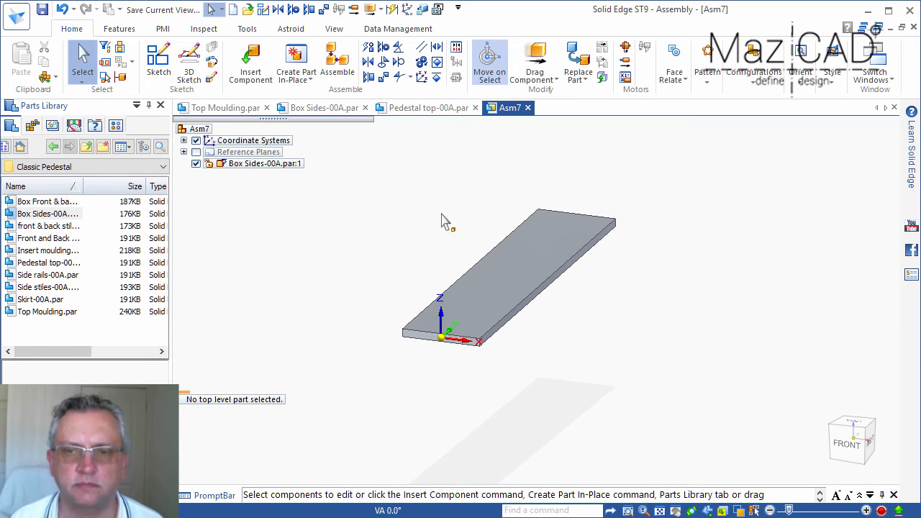
- Delete the ground relationship that fixes Box Sides-00A.par in the assembly
click(280, 165)
right_click(281, 166)
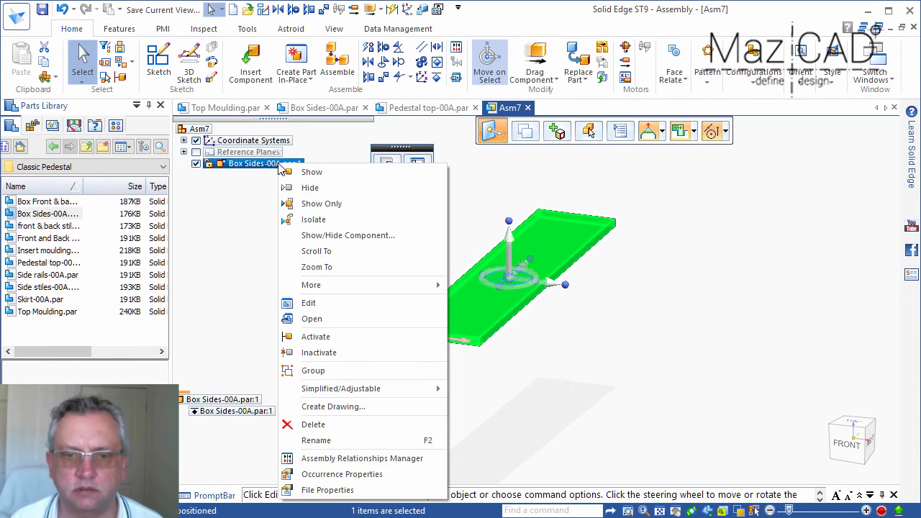
click(241, 411)
right_click(241, 412)
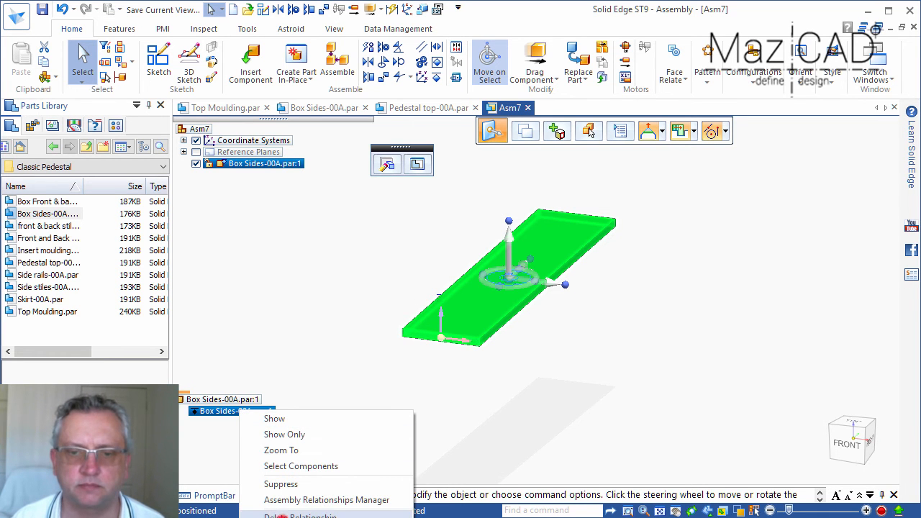
click(295, 516)
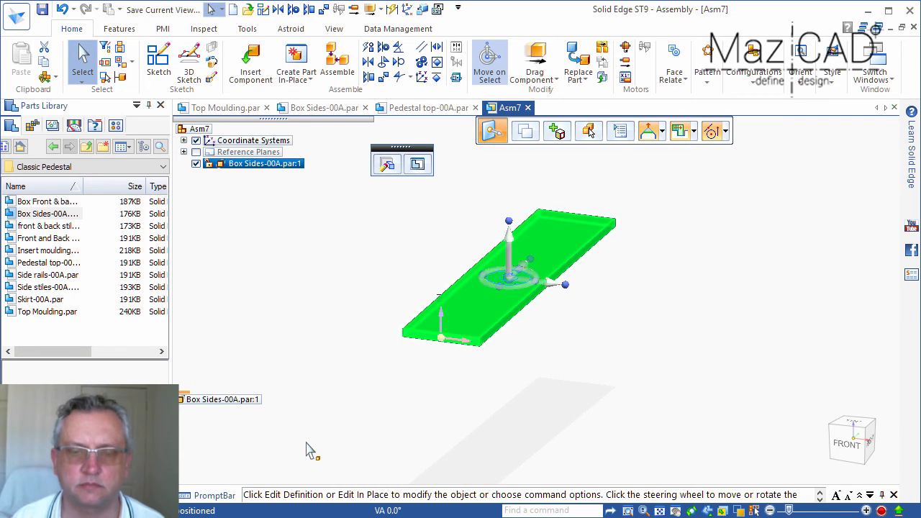
click(510, 400)
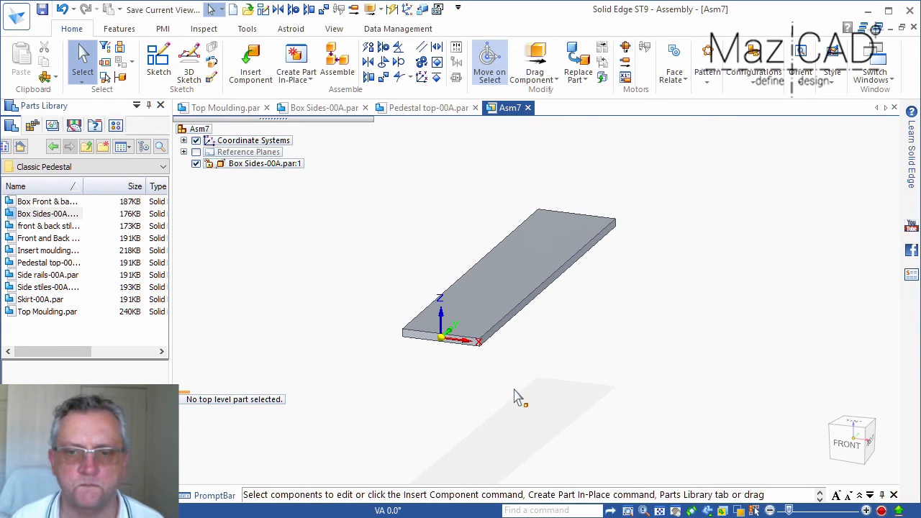
- Planar align the broad face of the box side with the vertical XZ base plane so the board stands upright
click(367, 77)
click(490, 285)
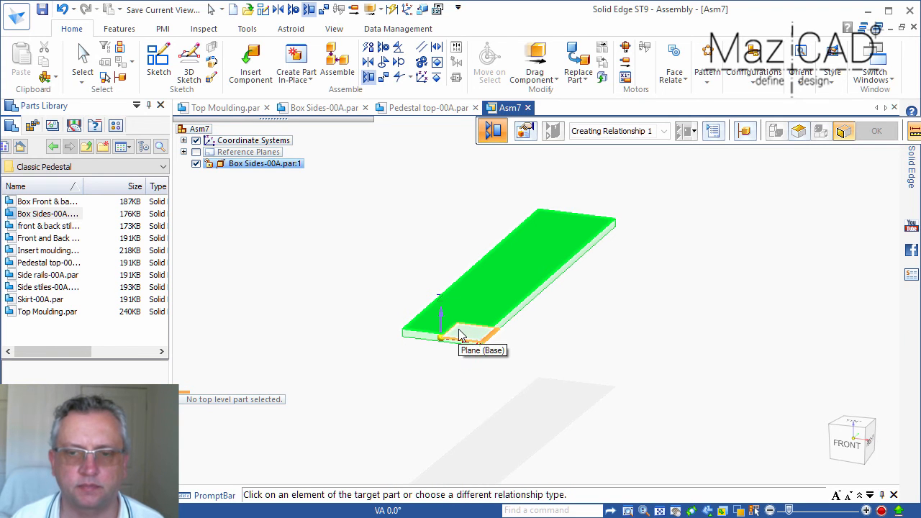
right_click(467, 330)
click(542, 353)
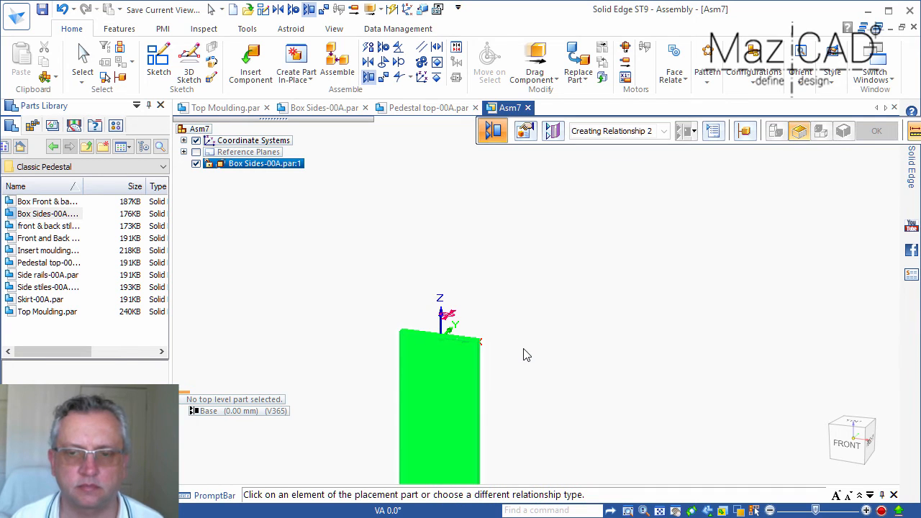
- Planar align the lower end face of the box side with the horizontal XY base plane
scroll(473, 291, down, 2)
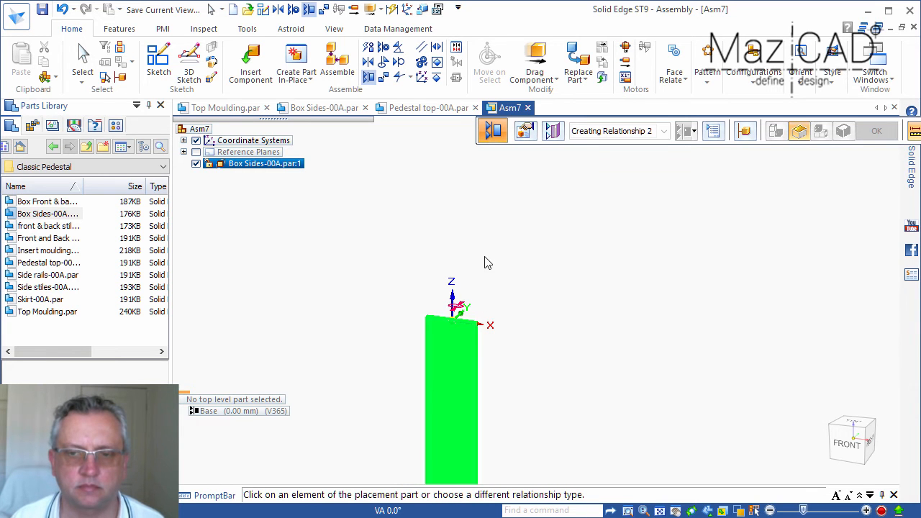
scroll(486, 263, down, 2)
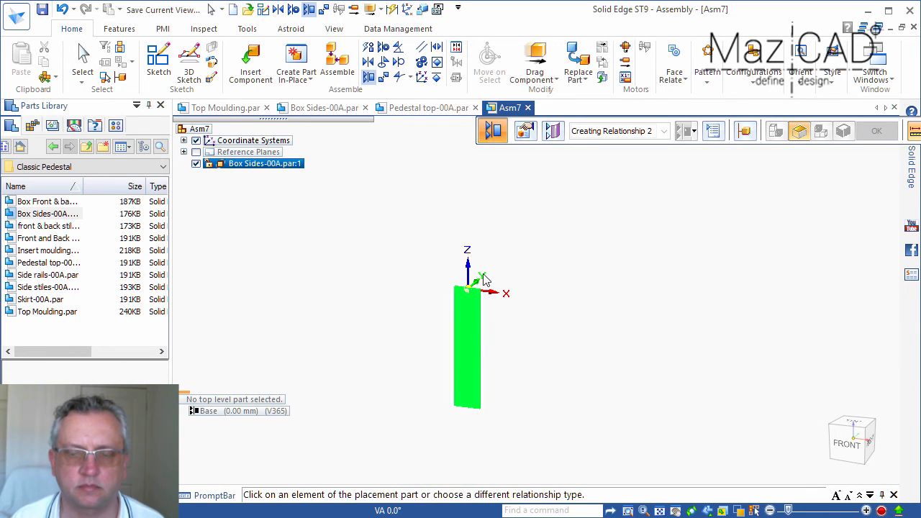
right_click(474, 415)
click(540, 433)
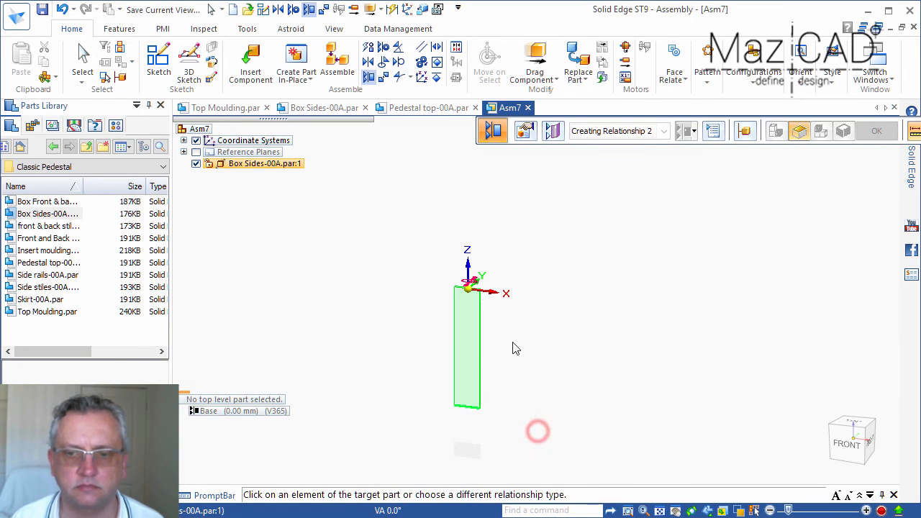
right_click(494, 289)
click(547, 310)
right_click(548, 312)
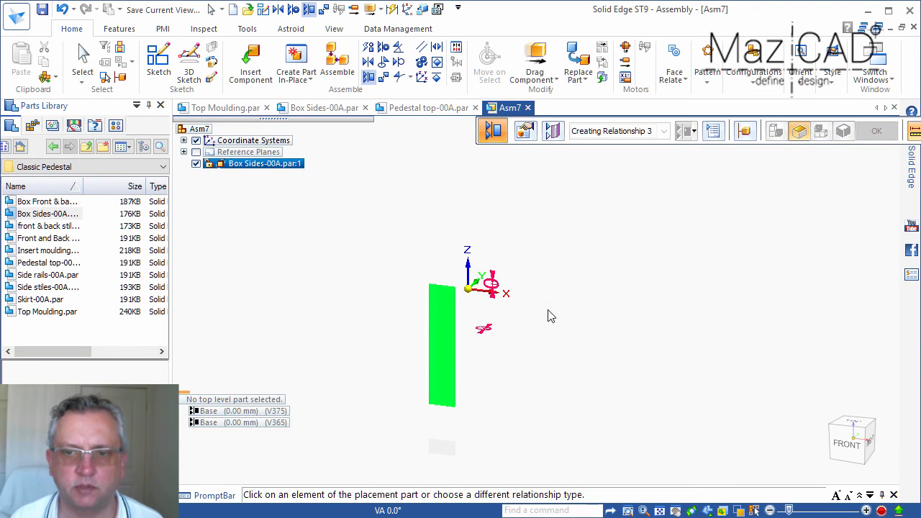
- Planar align the long narrow edge face of the box side with the vertical YZ base plane
scroll(481, 315, up, 2)
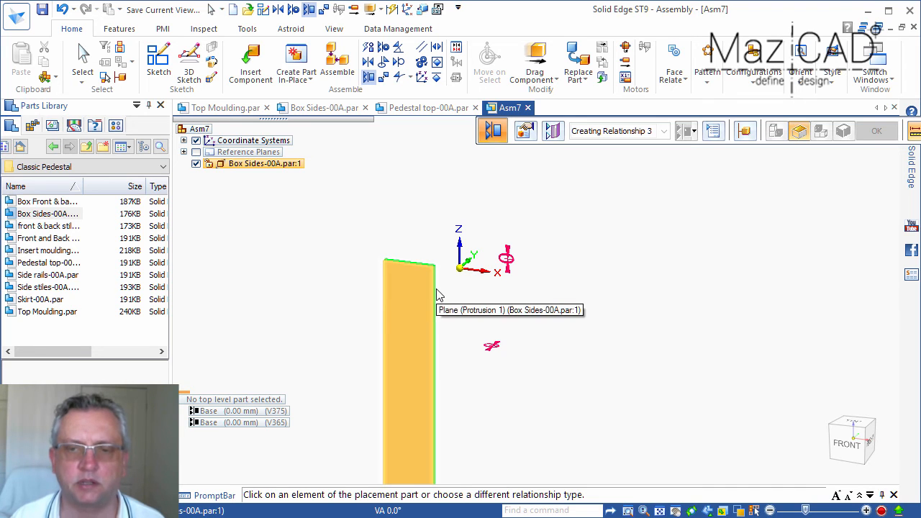
right_click(436, 287)
click(507, 313)
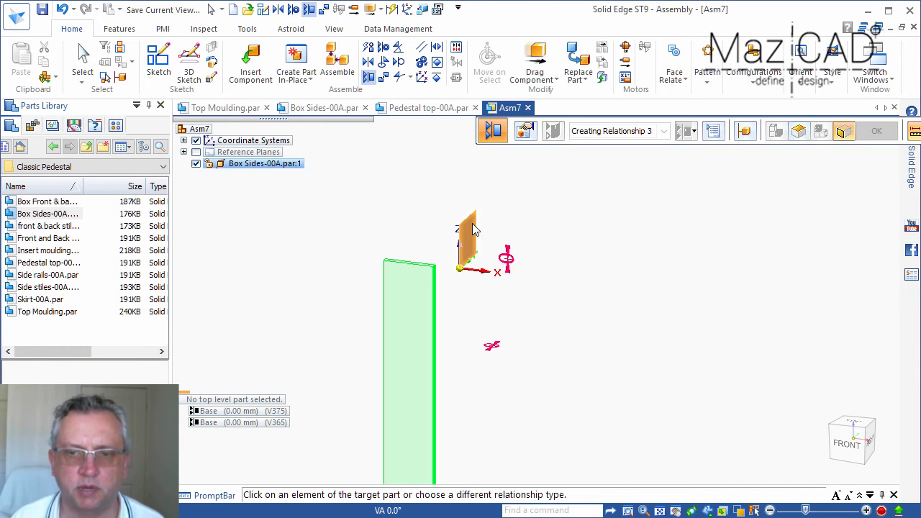
click(472, 232)
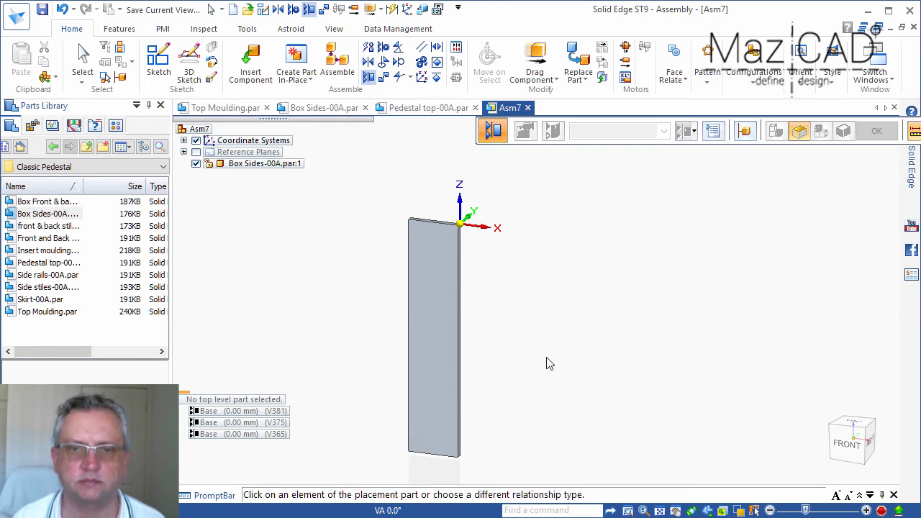
- Place Box Front & back.par in the assembly and mate its broad face to the long narrow edge face of the box side
click(43, 203)
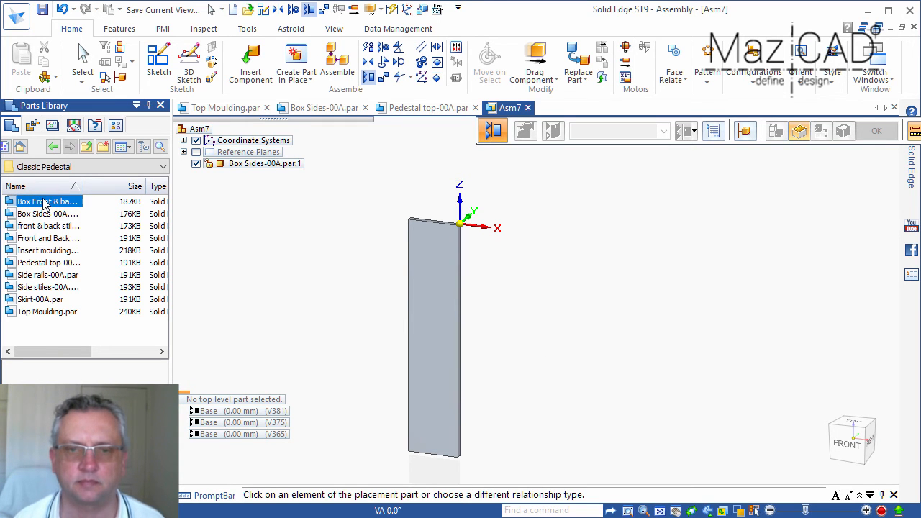
drag(43, 202, 579, 275)
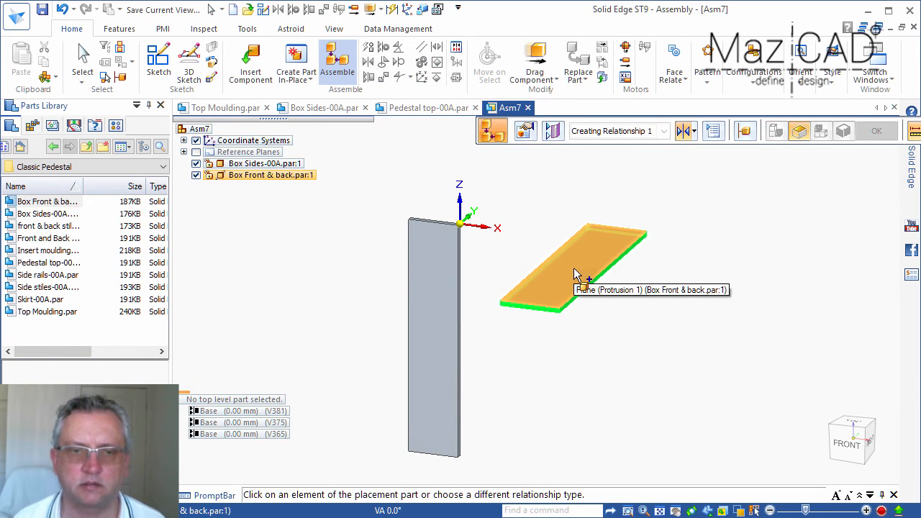
click(575, 270)
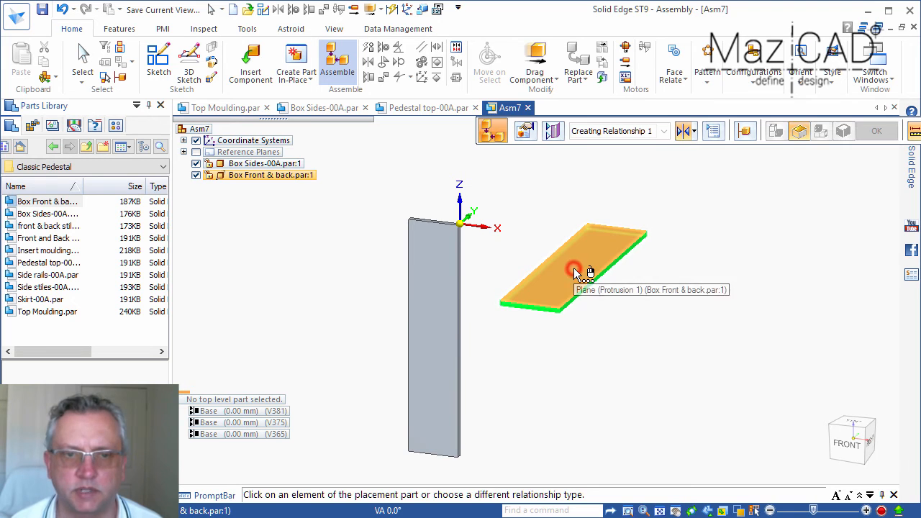
right_click(460, 259)
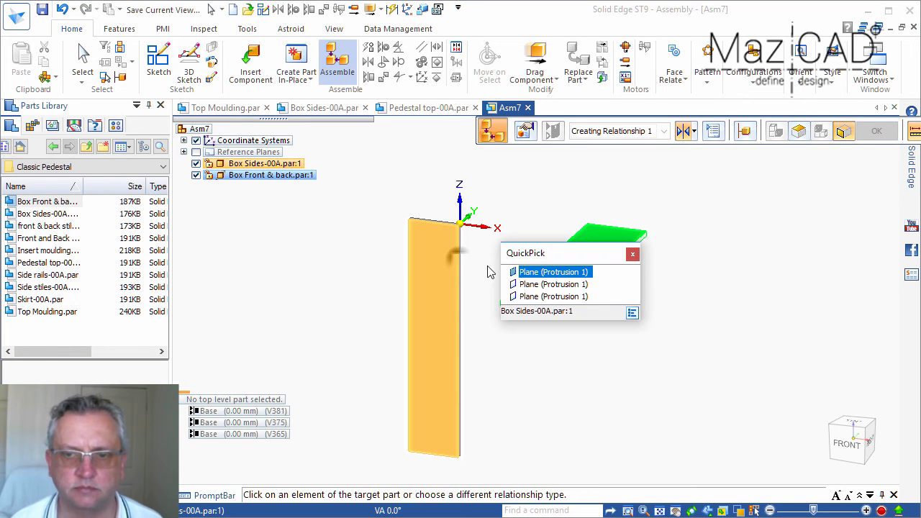
click(521, 284)
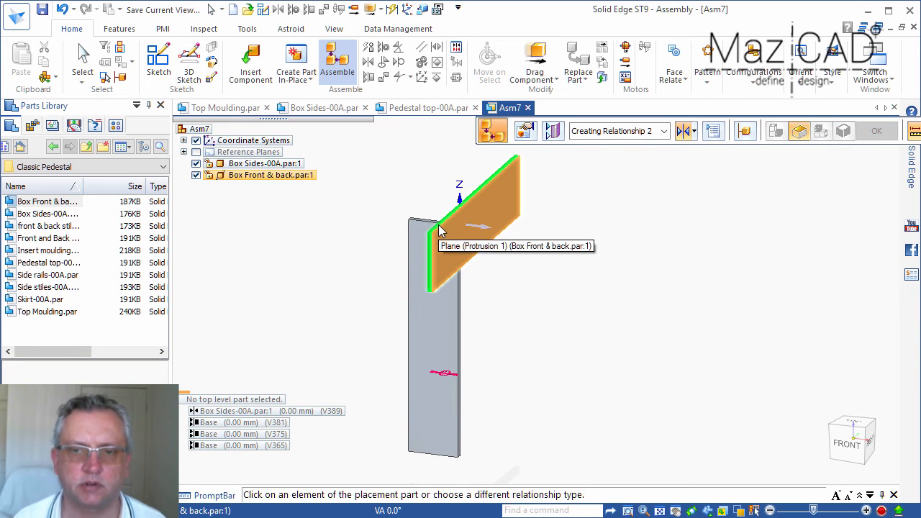
- Mate the long narrow edge face of the Box Front & back board to the broad front face of the box side
mouse_move(440, 229)
click(499, 249)
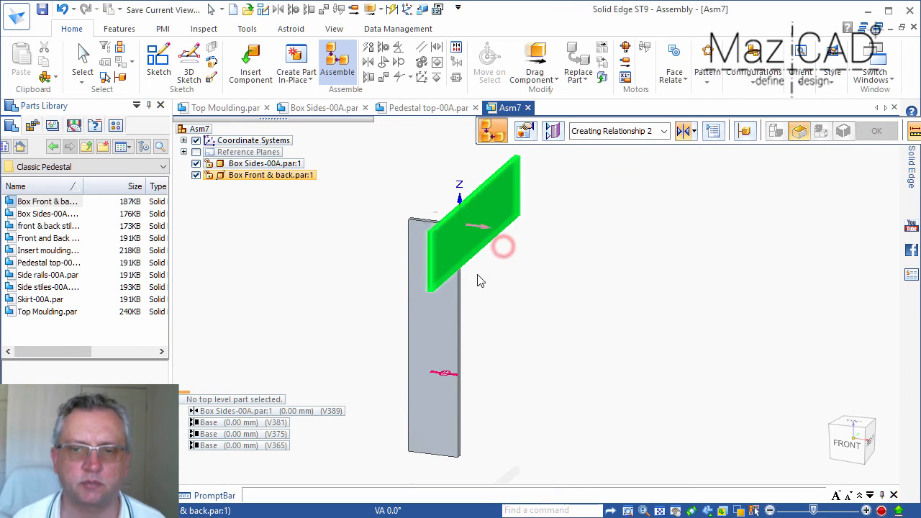
click(444, 314)
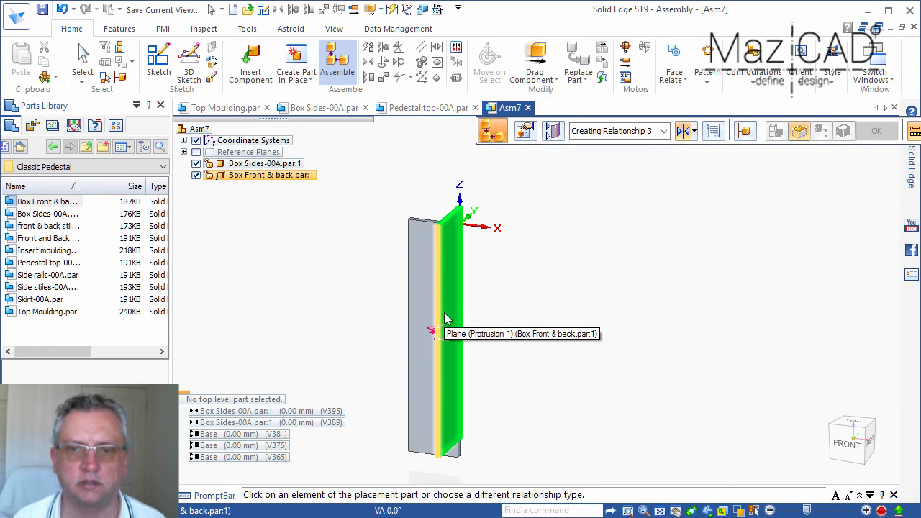
- Make the top end face of the Box Front & back board flush with the box side's top end and finish placing it
scroll(433, 214, up, 2)
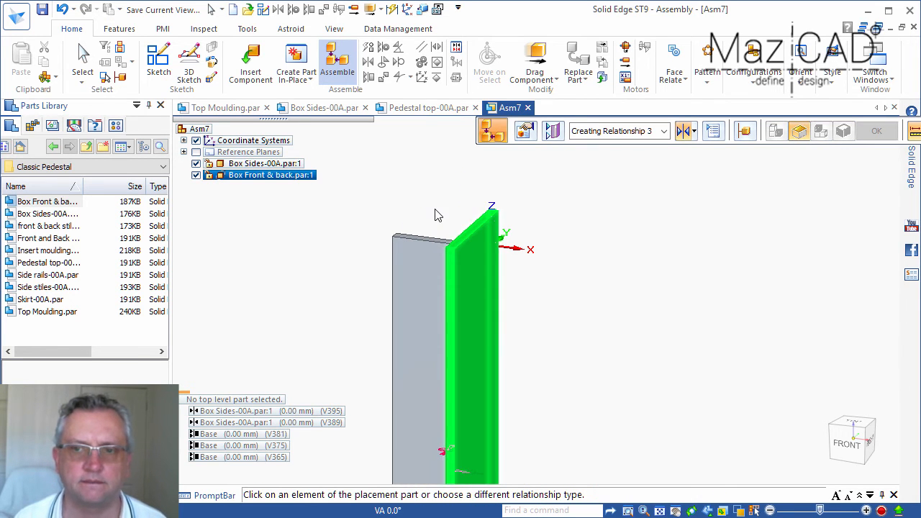
click(457, 237)
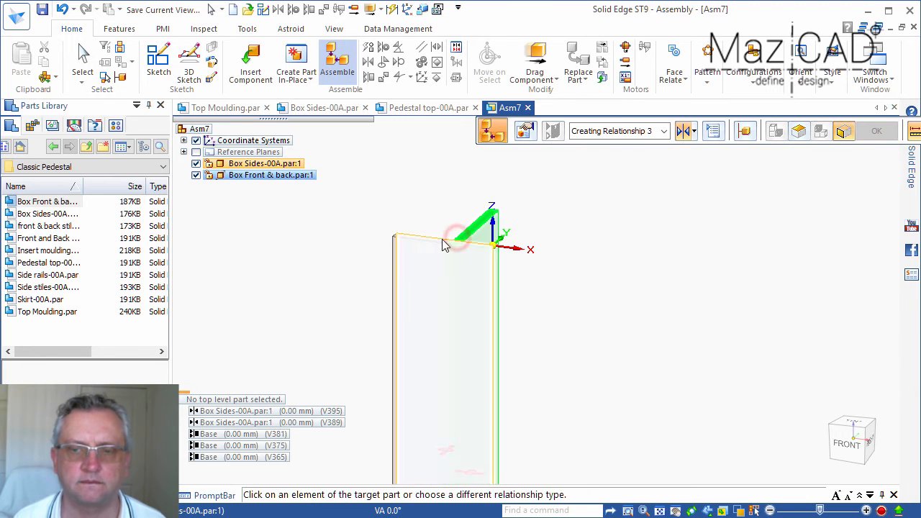
right_click(440, 244)
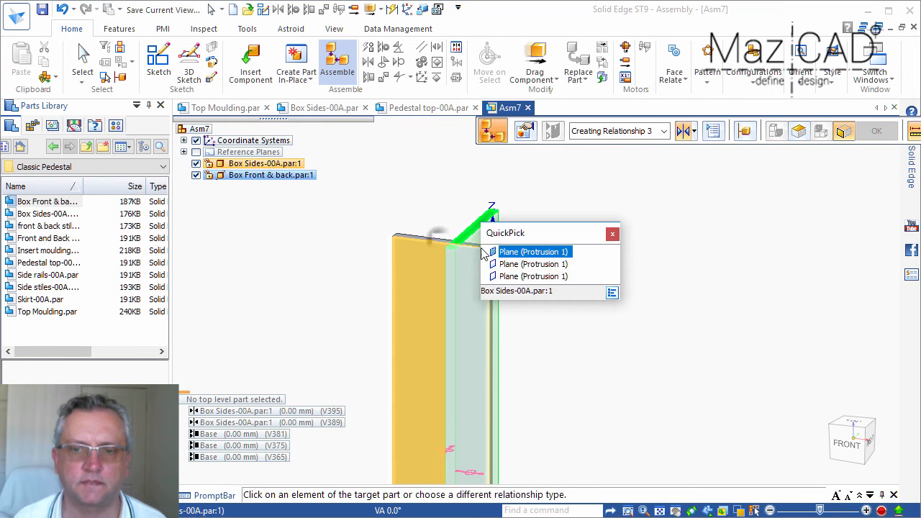
click(513, 264)
key(Escape)
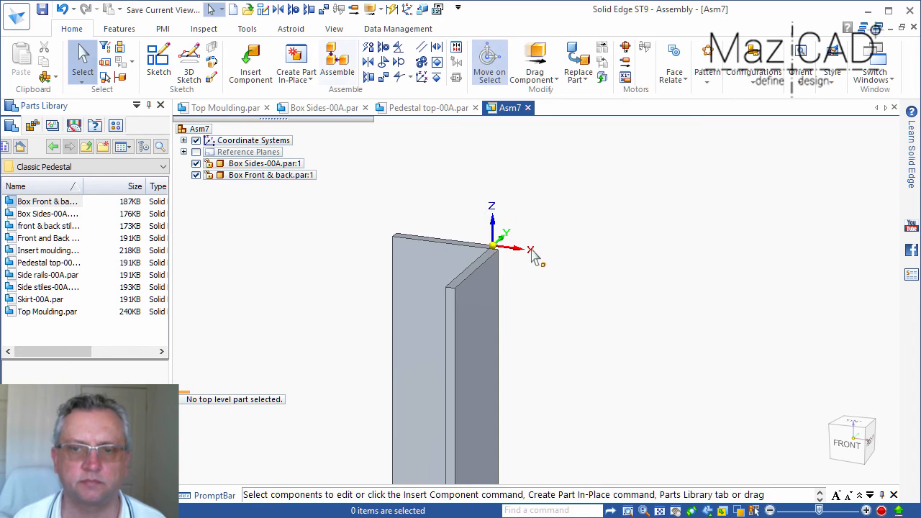
scroll(536, 261, up, 5)
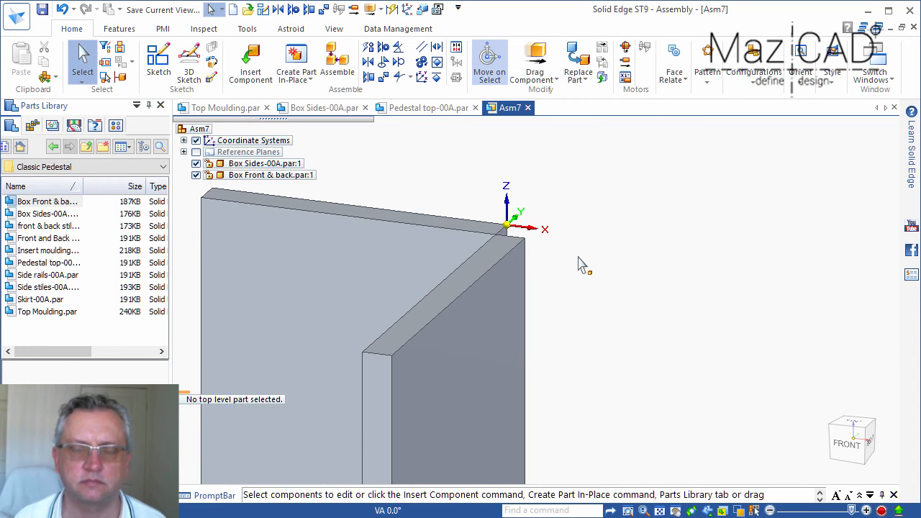
scroll(583, 266, down, 1)
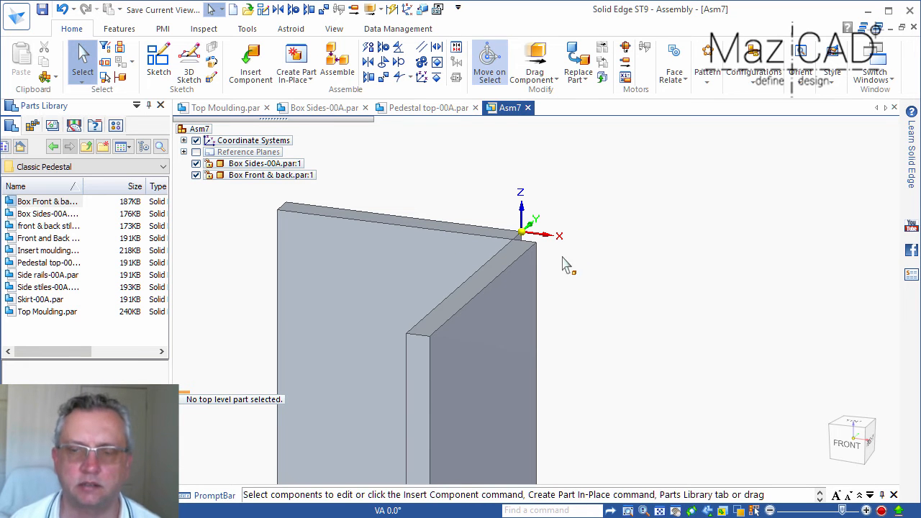
- Try to flip relationship V395 between the Box Front & back board's narrow edge and the box side's broad face
click(264, 175)
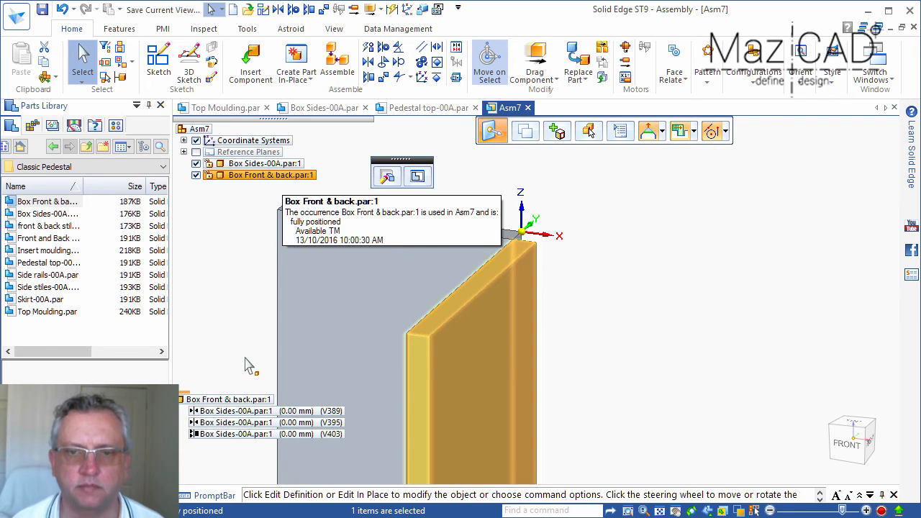
click(241, 424)
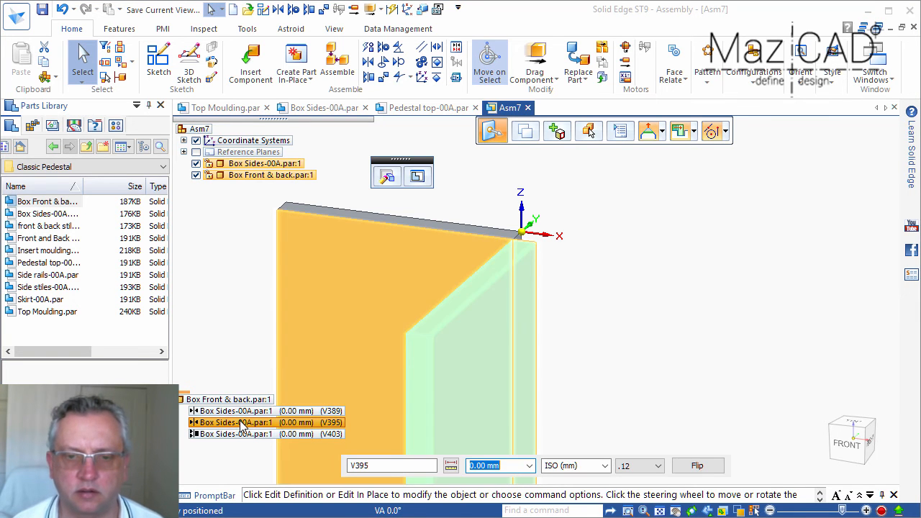
click(706, 468)
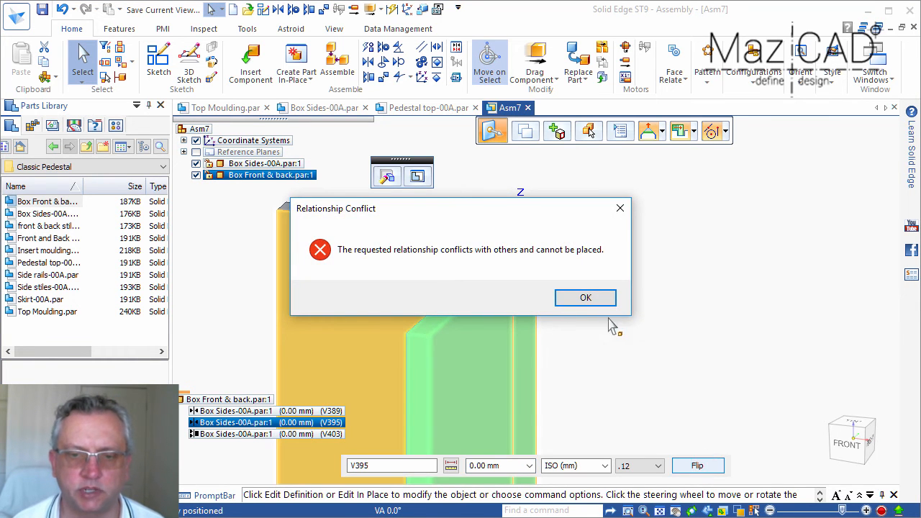
click(600, 297)
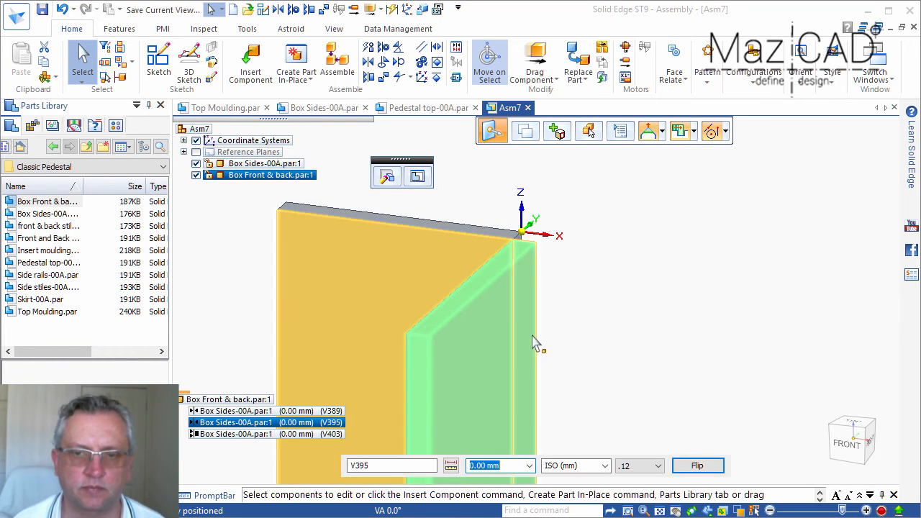
- Suppress the top-end flush relationship V403 between the Box Front & back board and the box side
click(226, 434)
right_click(226, 434)
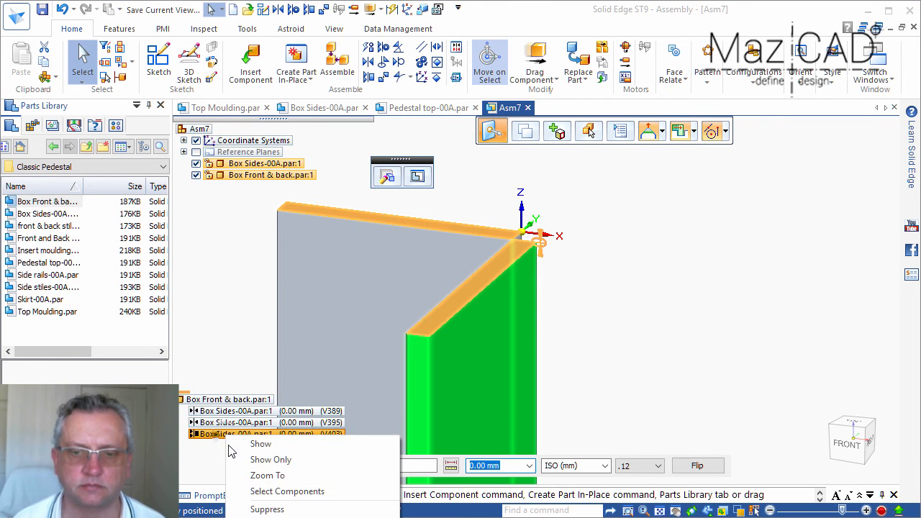
click(267, 509)
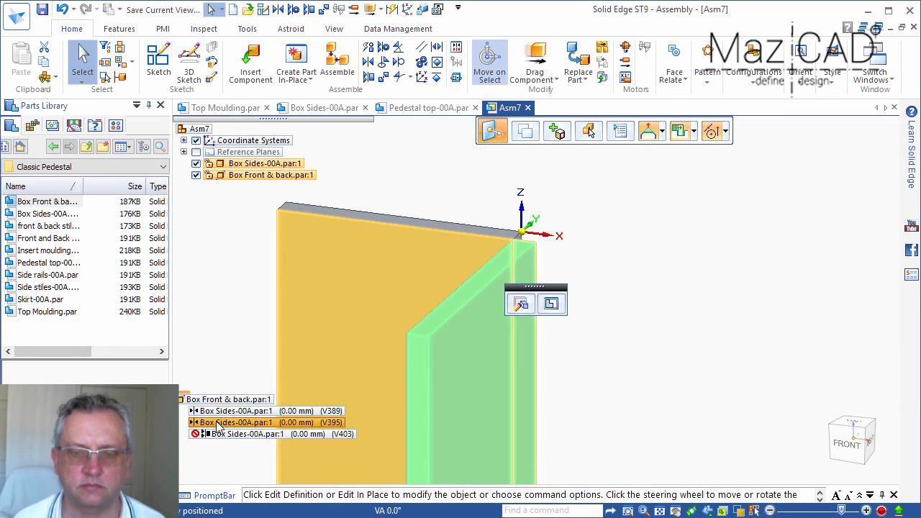
- Flip the V395 mate between the board's long narrow edge face and the box side's broad face, then clear the selection
click(218, 423)
click(699, 465)
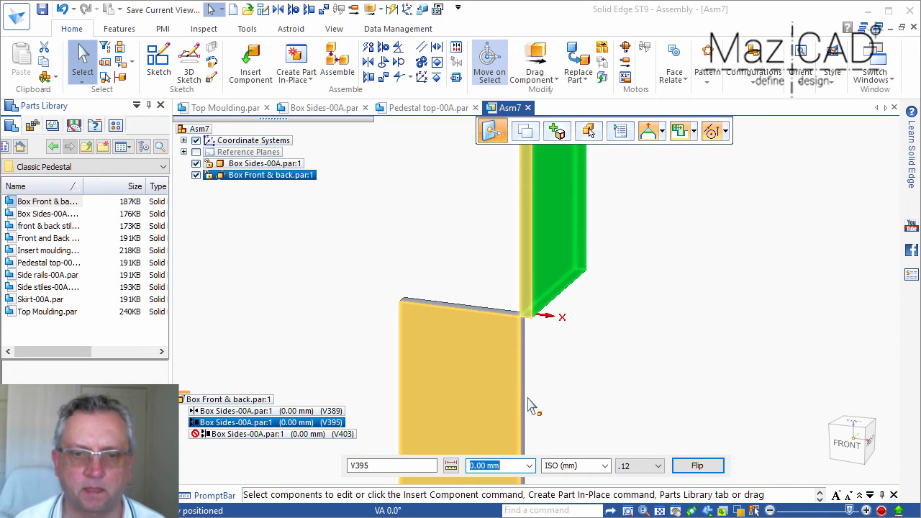
scroll(529, 405, up, 2)
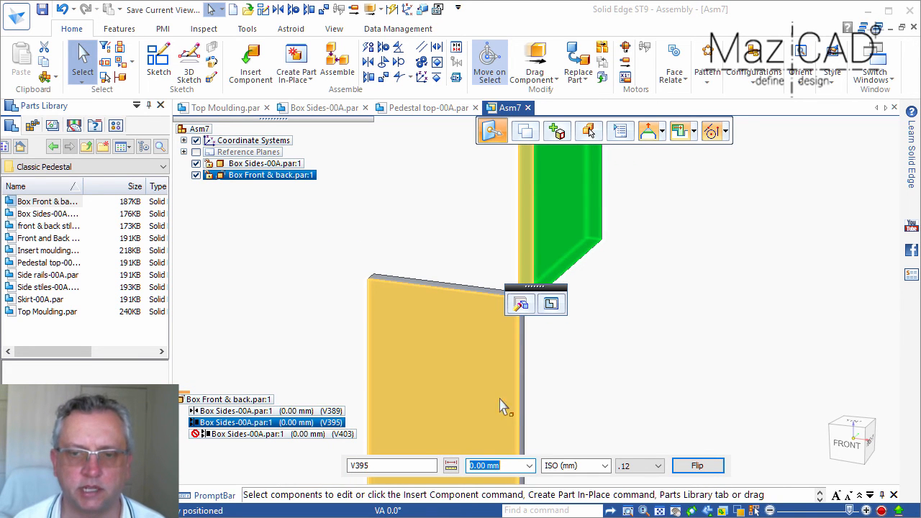
click(265, 442)
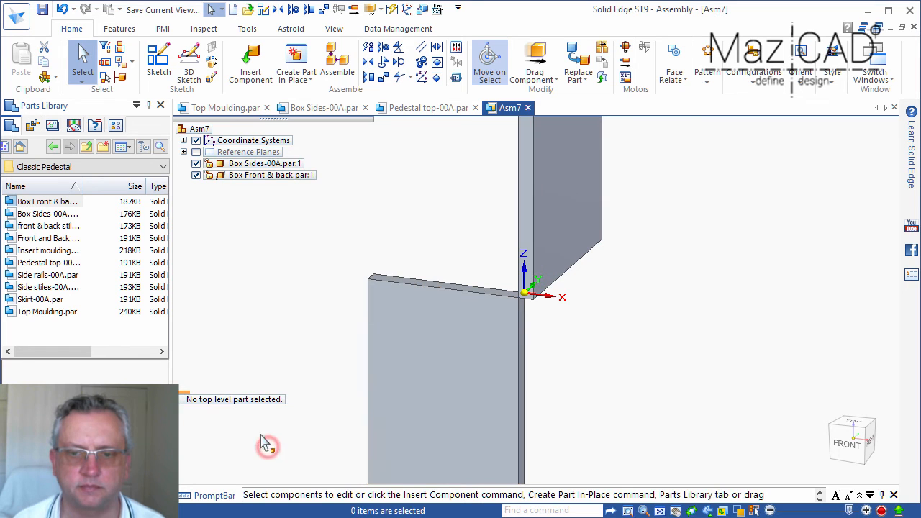
- Review the Box Front & back board's assembly relationships, including the details of the suppressed planar align V403
click(262, 179)
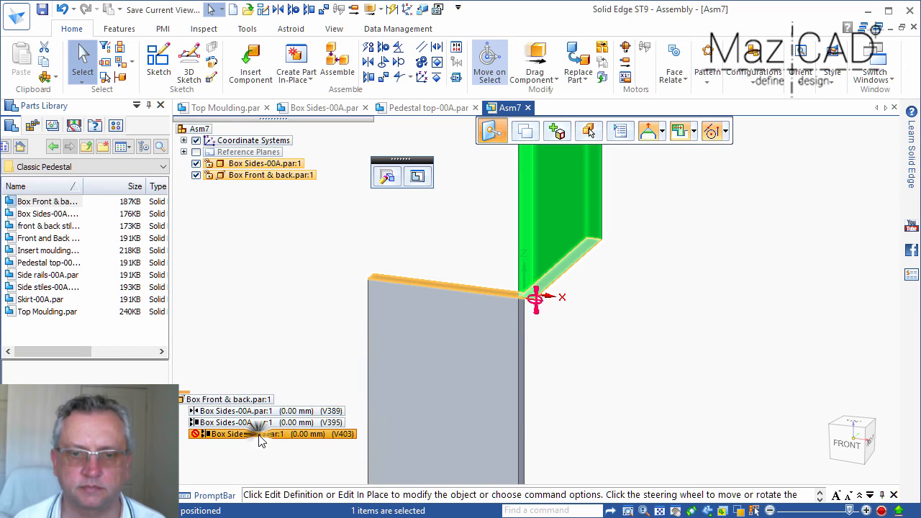
right_click(260, 440)
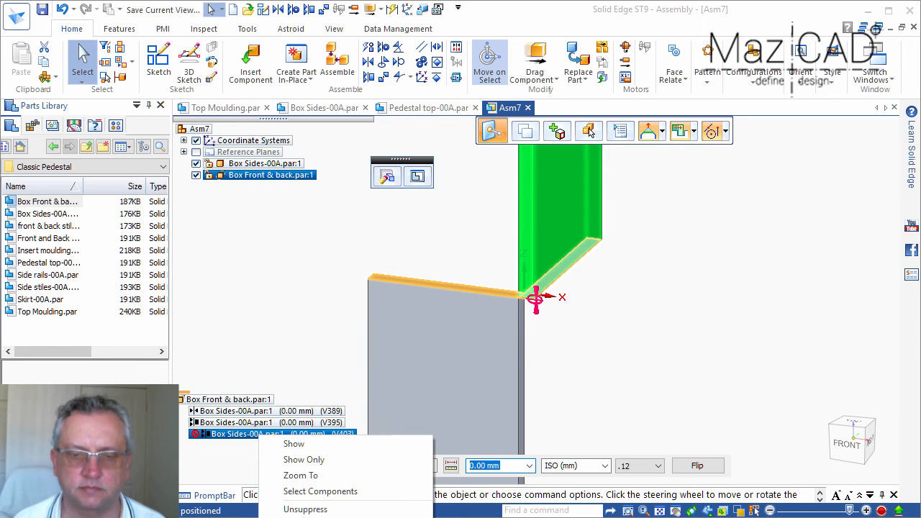
click(589, 131)
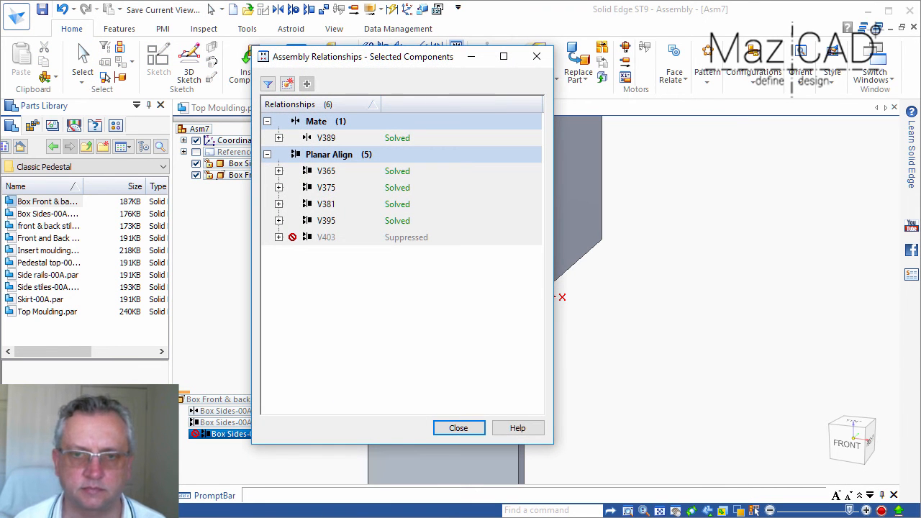
click(279, 237)
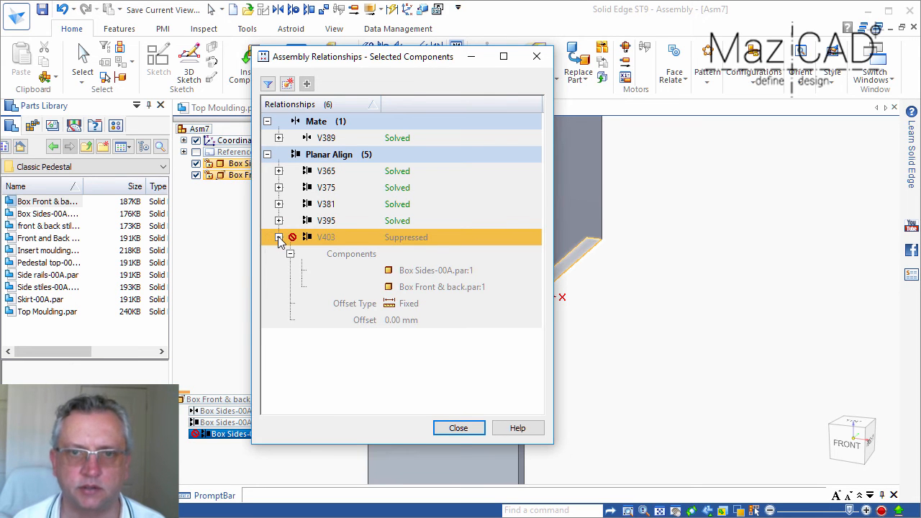
click(279, 238)
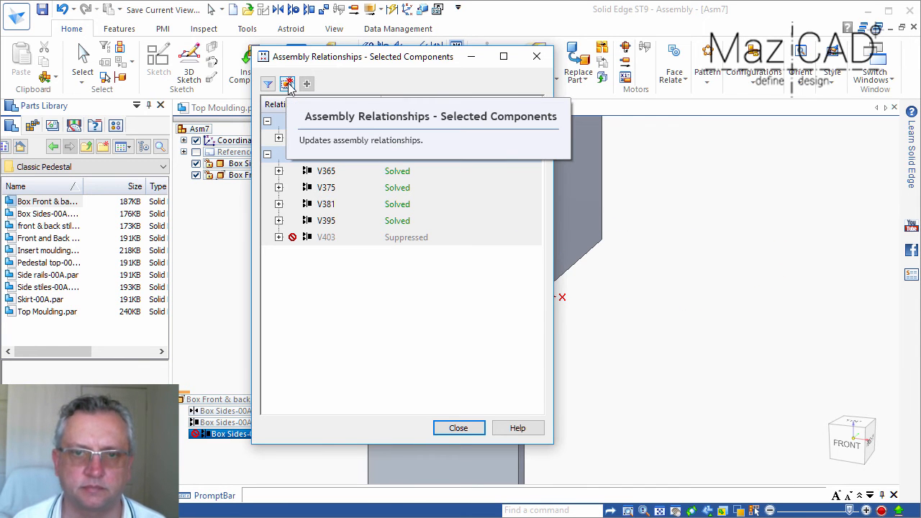
click(458, 427)
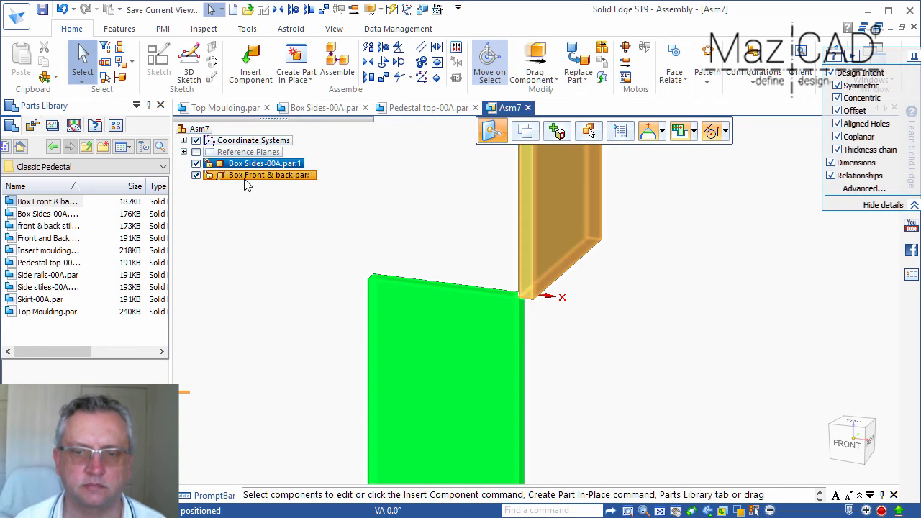
- Delete the suppressed top-end planar align V403 from the relationships of Box Sides-00A.par:1
click(244, 179)
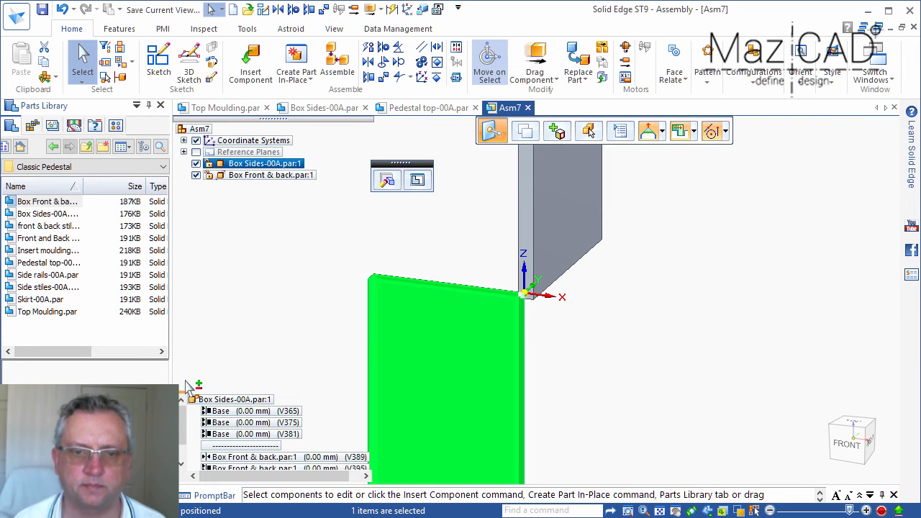
drag(180, 392, 169, 365)
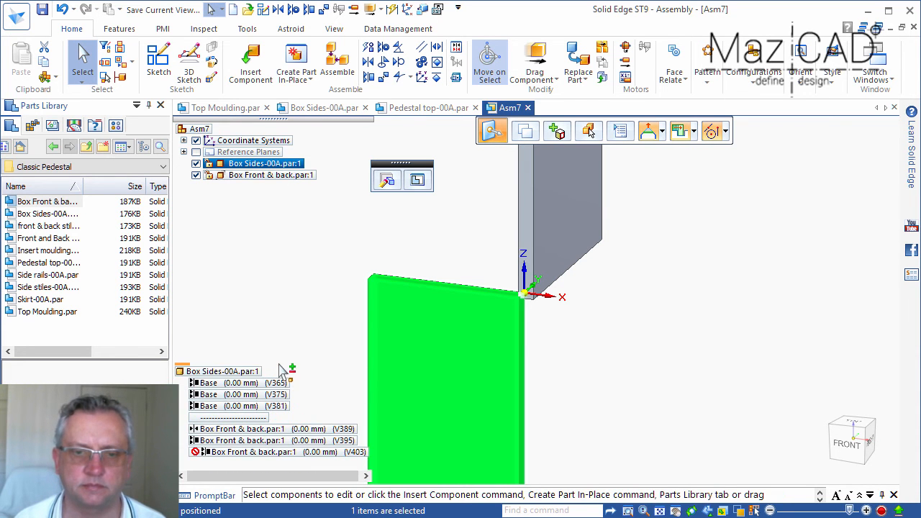
right_click(258, 454)
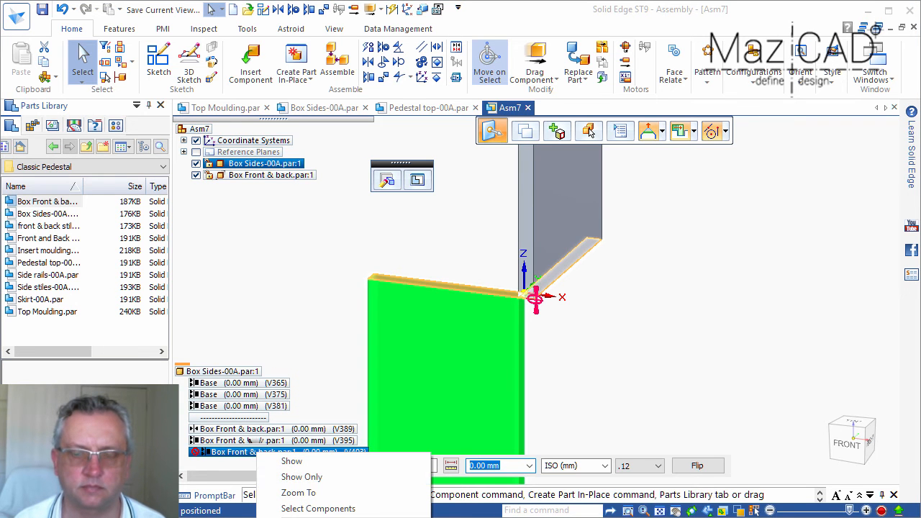
key(Delete)
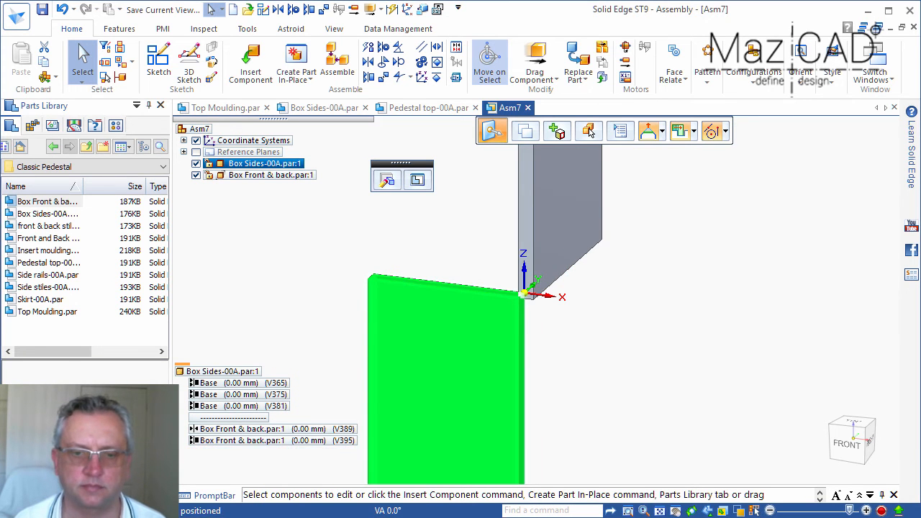
click(557, 384)
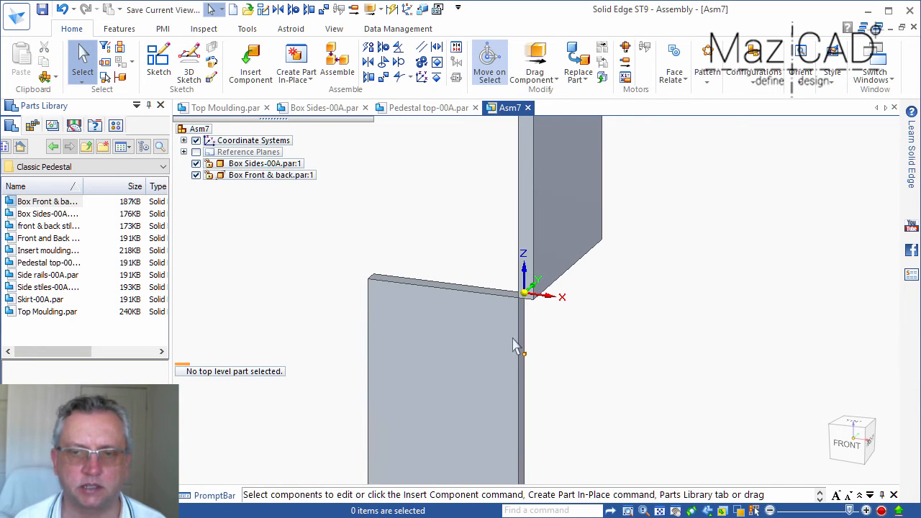
- Planar align the box side's top end face with the outer end face of the Box Front & back board
click(368, 78)
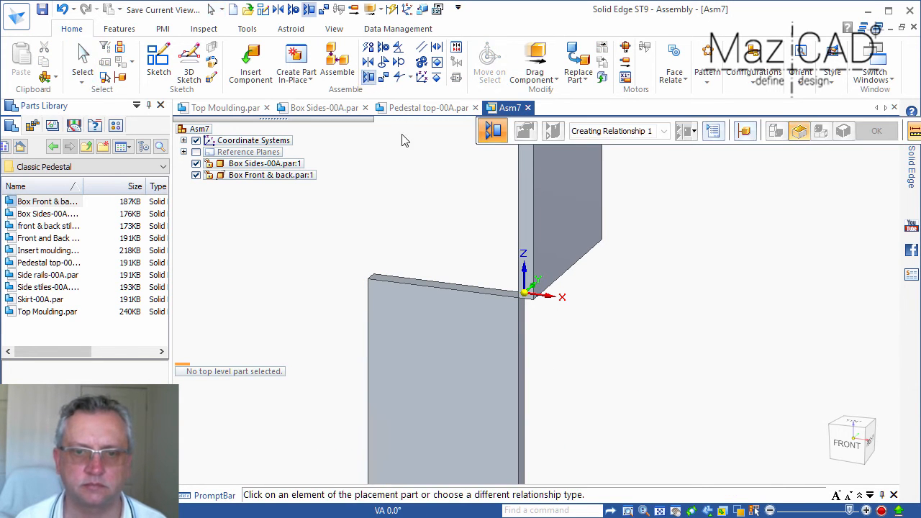
click(463, 288)
scroll(460, 325, down, 5)
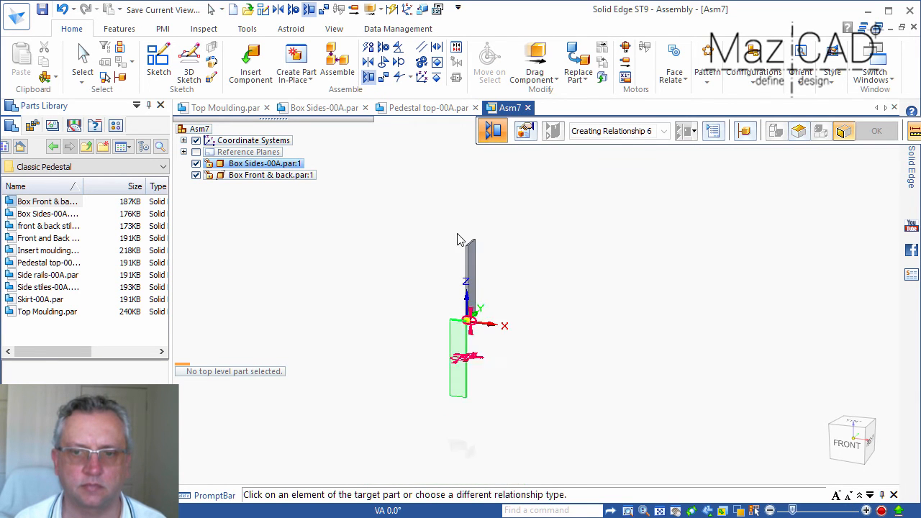
scroll(458, 237, up, 5)
click(503, 296)
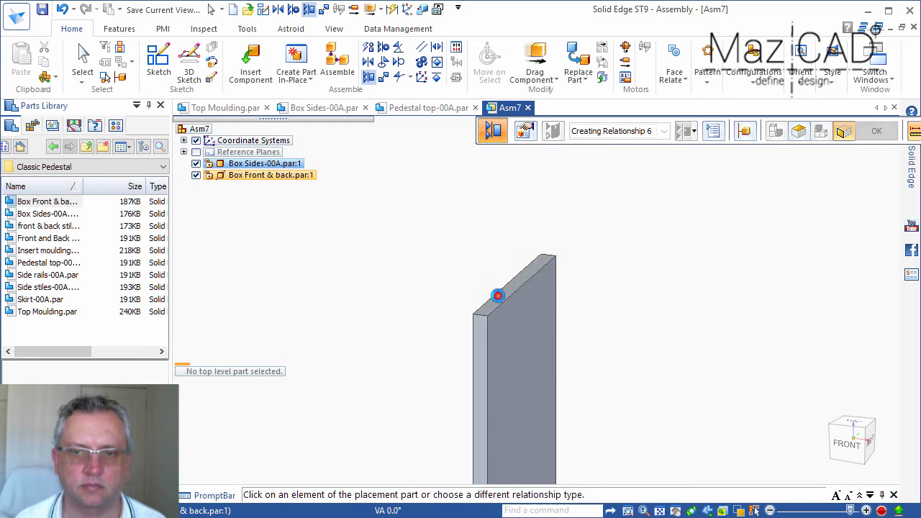
scroll(504, 339, down, 3)
scroll(507, 414, up, 6)
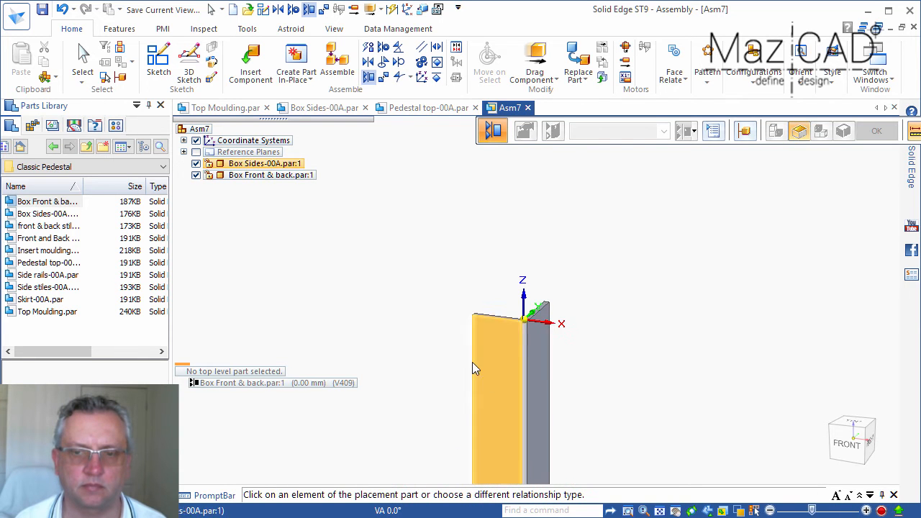
key(Escape)
- Copy Box Sides-00A.par:1 and paste it into the assembly as a second box side
middle_drag(550, 327, 543, 370)
scroll(535, 231, up, 2)
scroll(549, 251, up, 1)
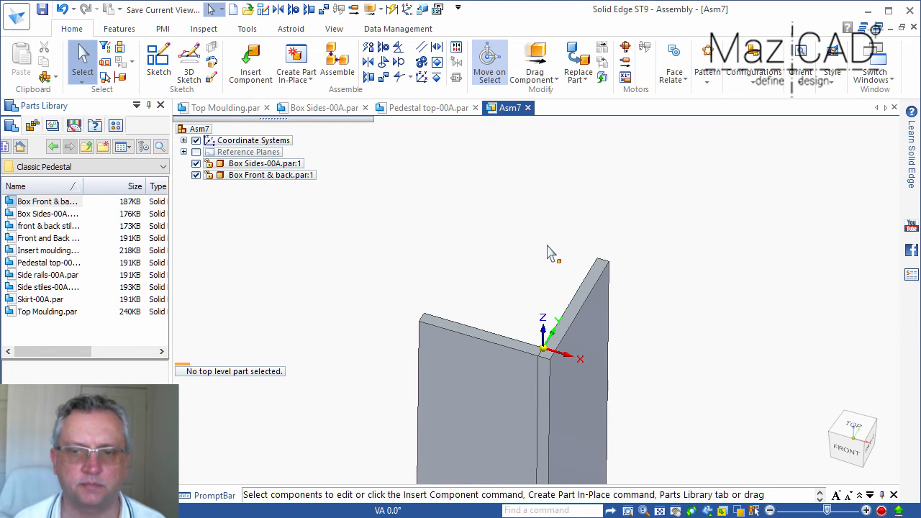
click(265, 163)
key(ctrl+c)
key(ctrl+v)
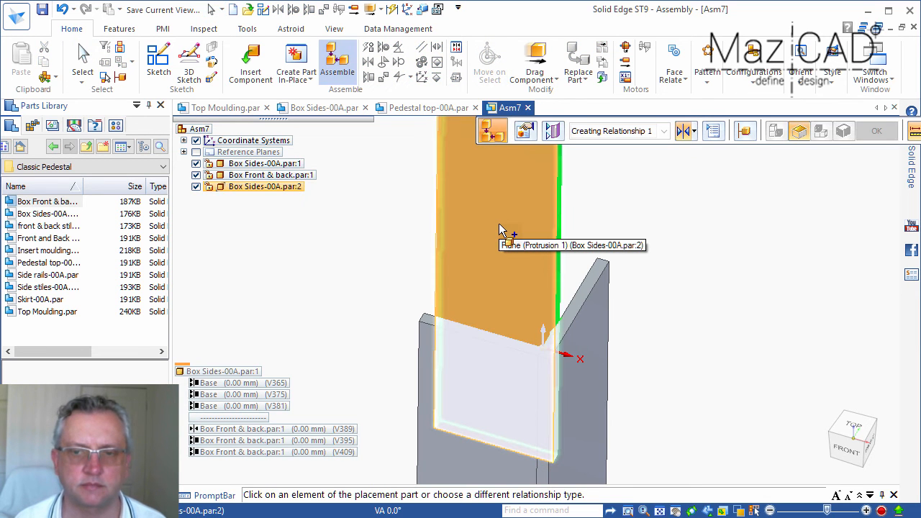
- Mate the second box side's rear broad face to the far long narrow edge face of the Box Front & back board
right_click(502, 229)
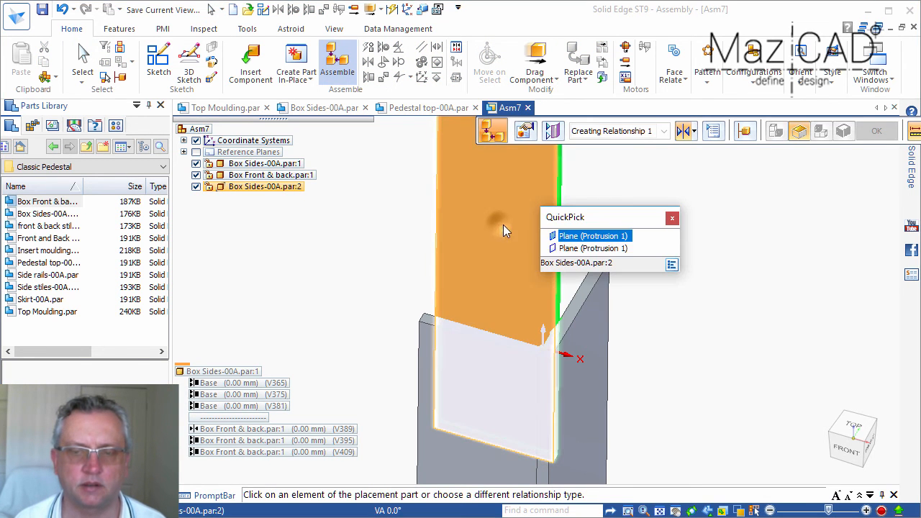
click(568, 248)
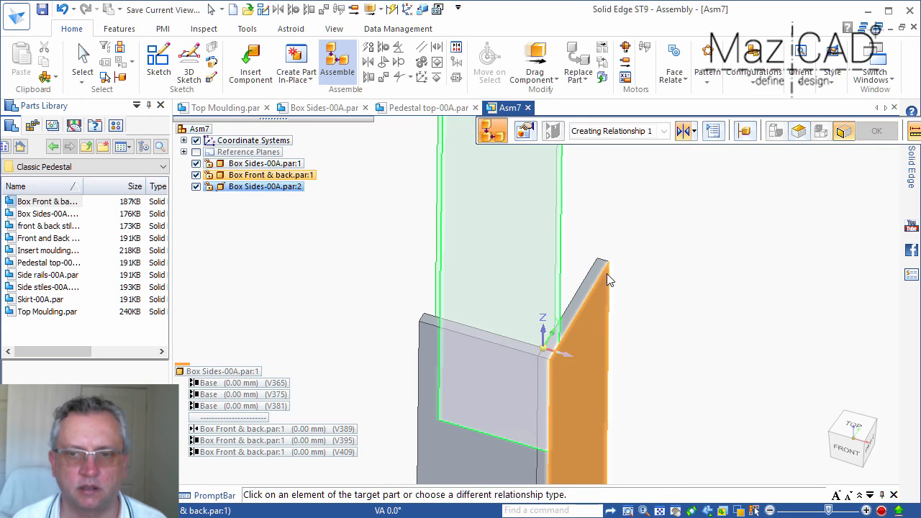
right_click(607, 273)
click(685, 304)
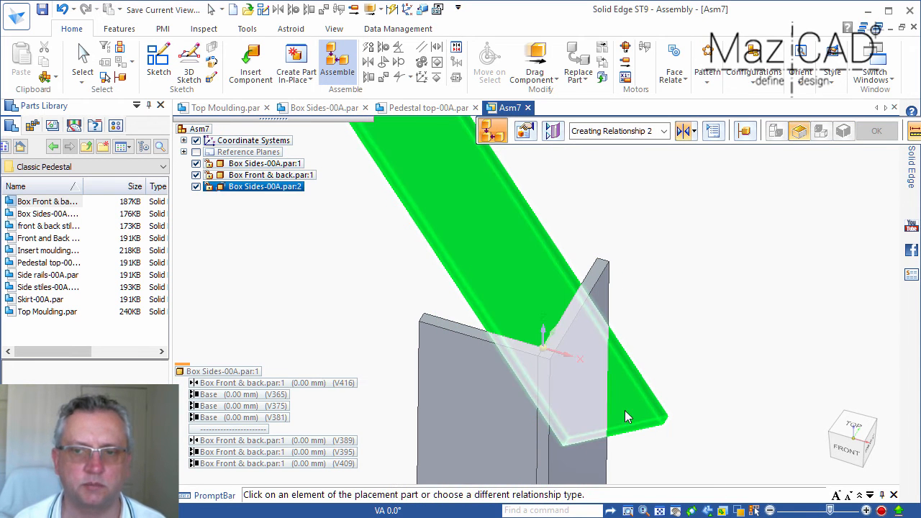
- Mate the second box side's long narrow edge face to the inner broad face of the Box Front & back board
scroll(581, 434, down, 3)
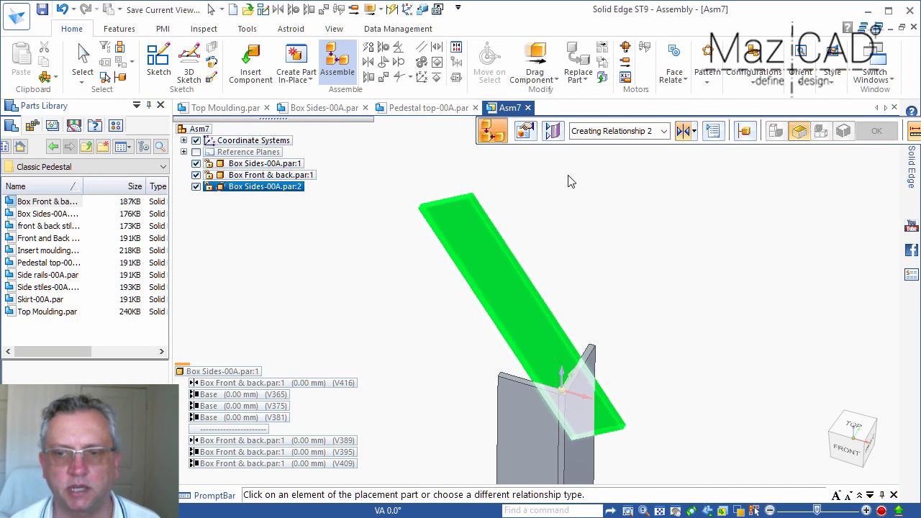
right_click(486, 208)
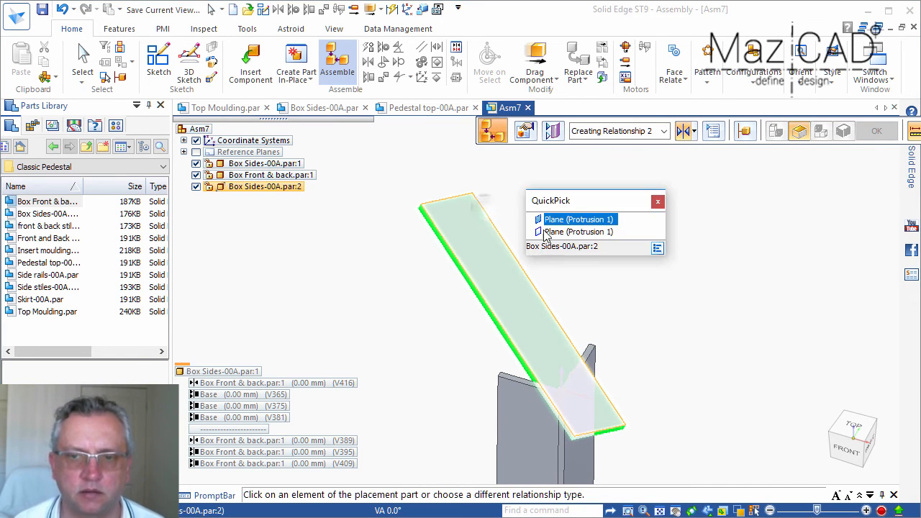
click(542, 232)
scroll(554, 306, up, 3)
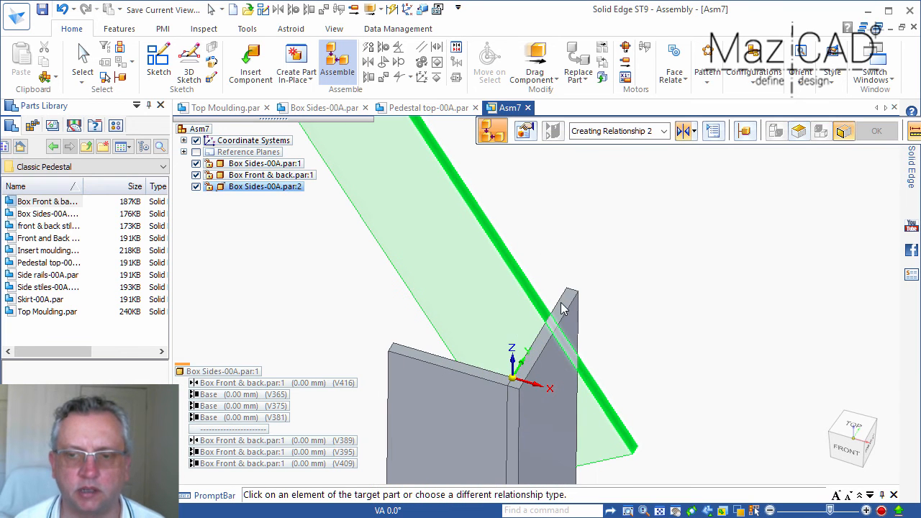
right_click(564, 308)
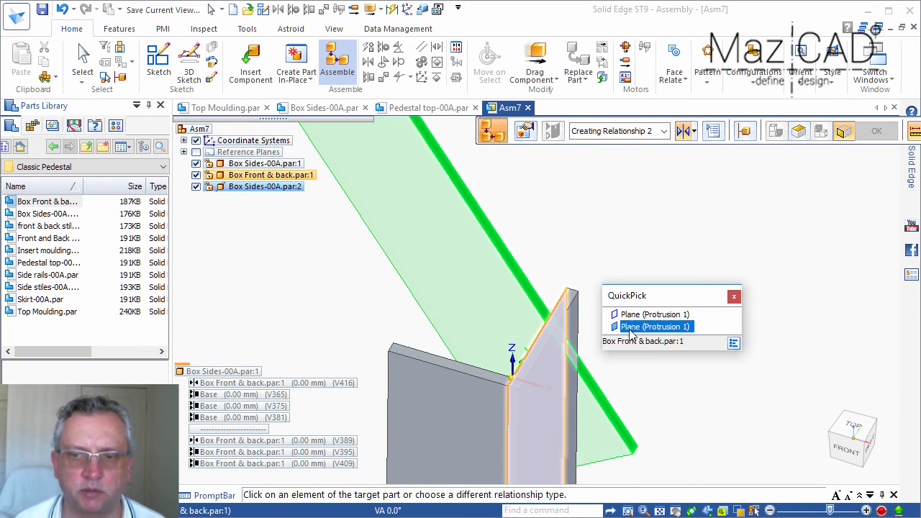
click(631, 327)
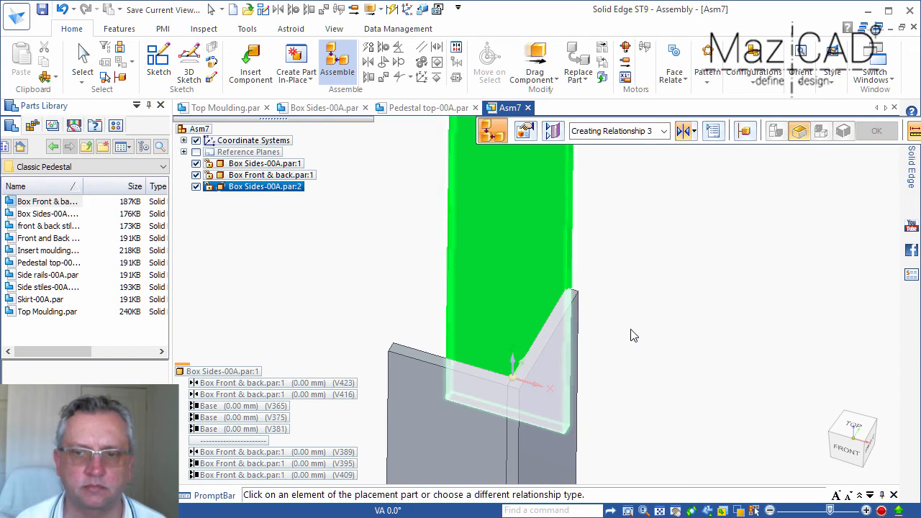
scroll(623, 338, down, 3)
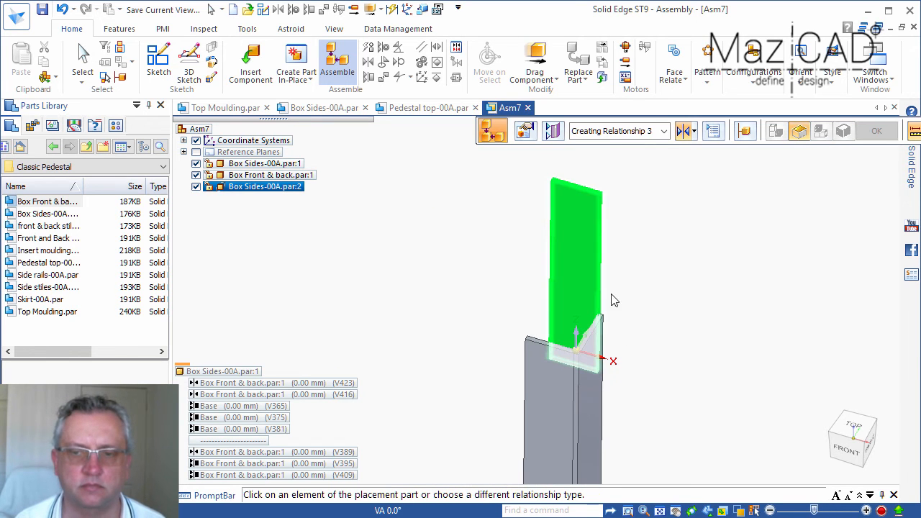
- Align the second box side's end face flush with the top end face of the Box Front & back board
right_click(591, 193)
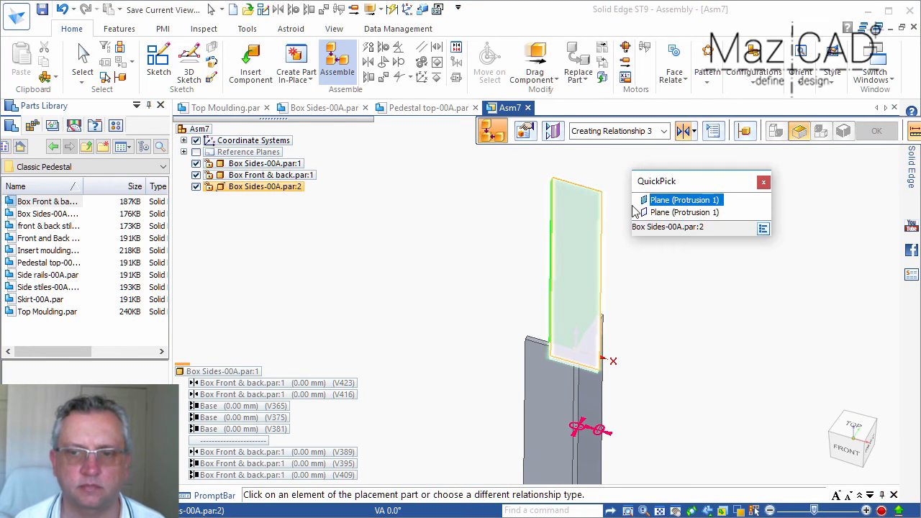
click(649, 214)
scroll(604, 311, up, 3)
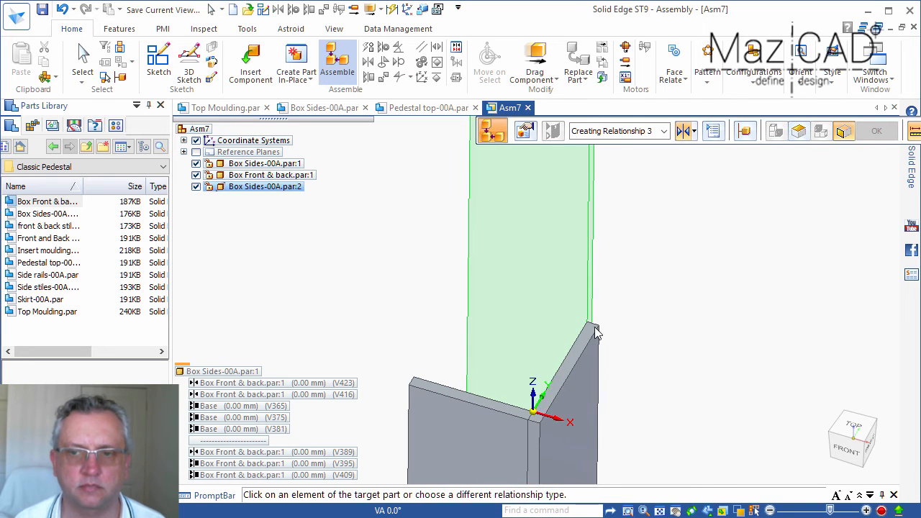
click(588, 328)
key(Escape)
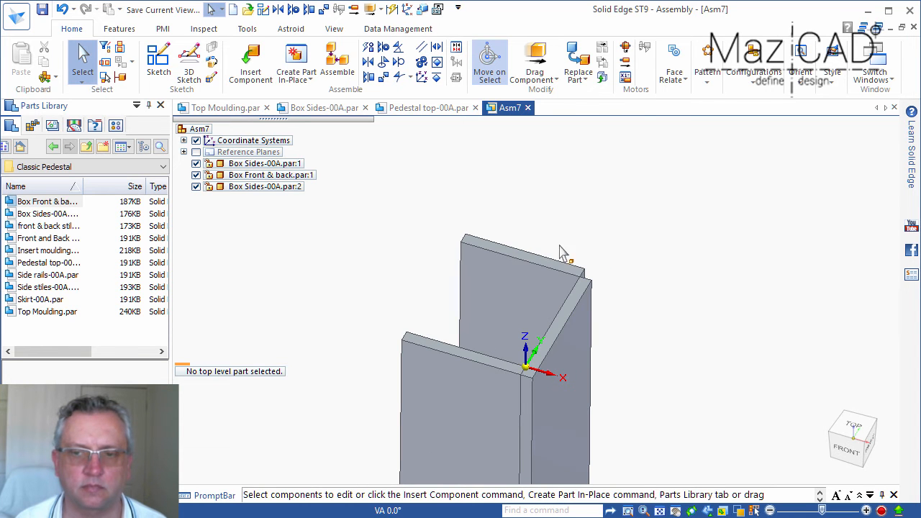
- Delete the first mate relationship (V416) between Box Sides-00A.par:2 and the Box Front & back board
click(526, 263)
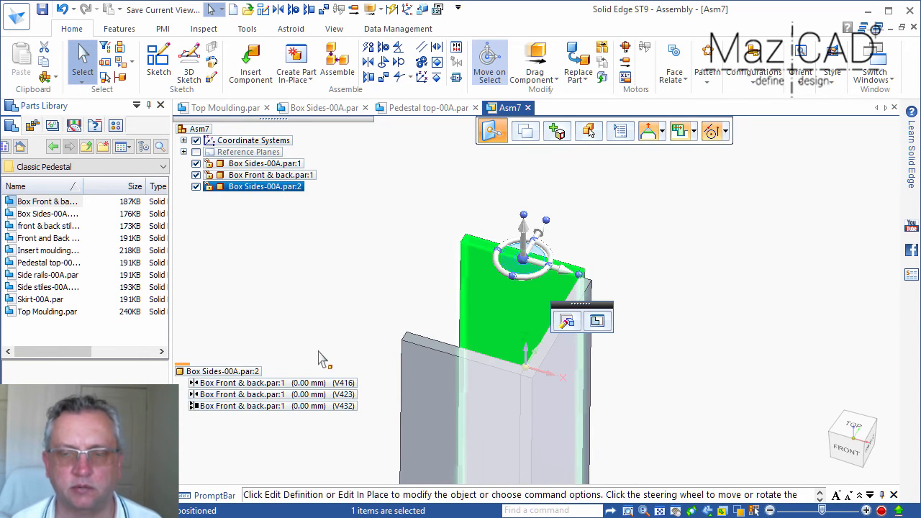
right_click(285, 385)
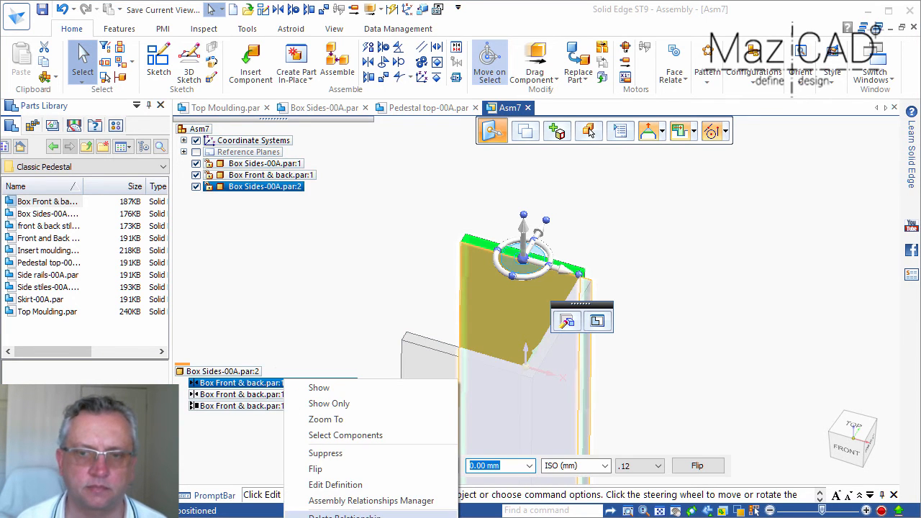
click(345, 515)
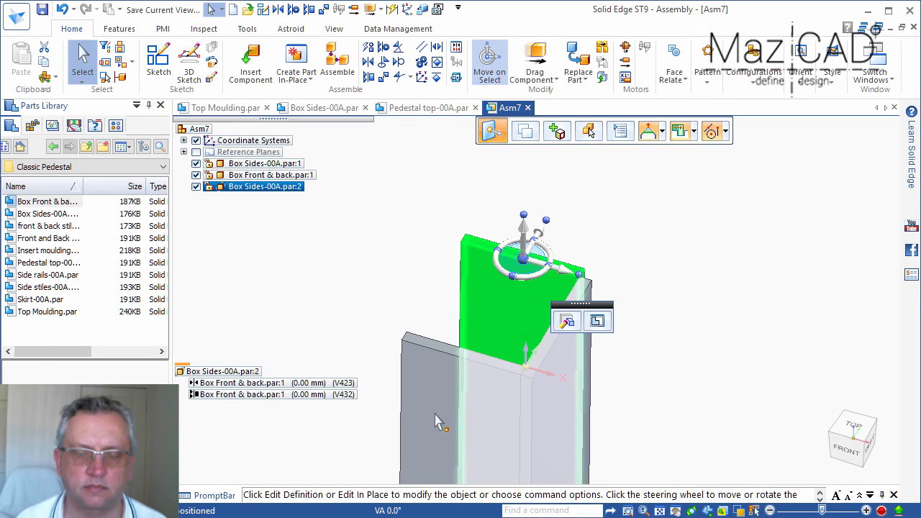
click(655, 328)
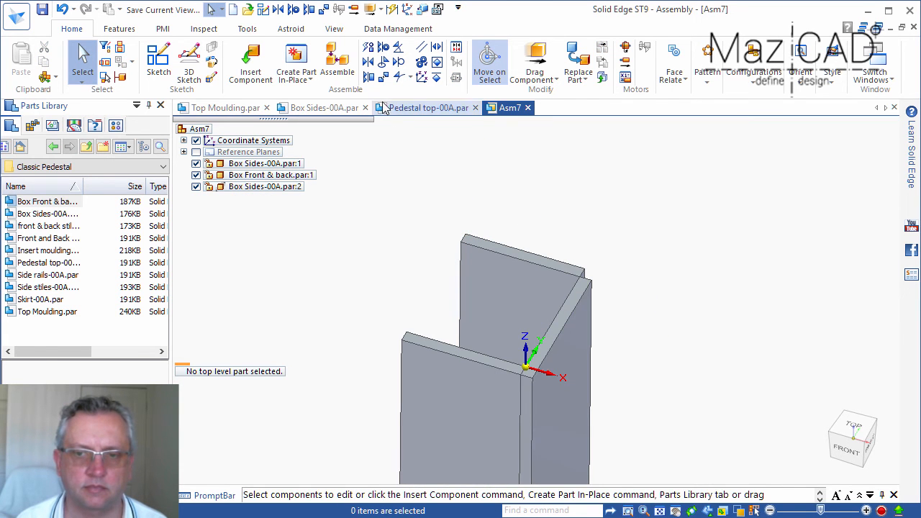
- Planar align the second box side's outer broad face with the far long narrow edge face of the Box Front & back board
click(371, 77)
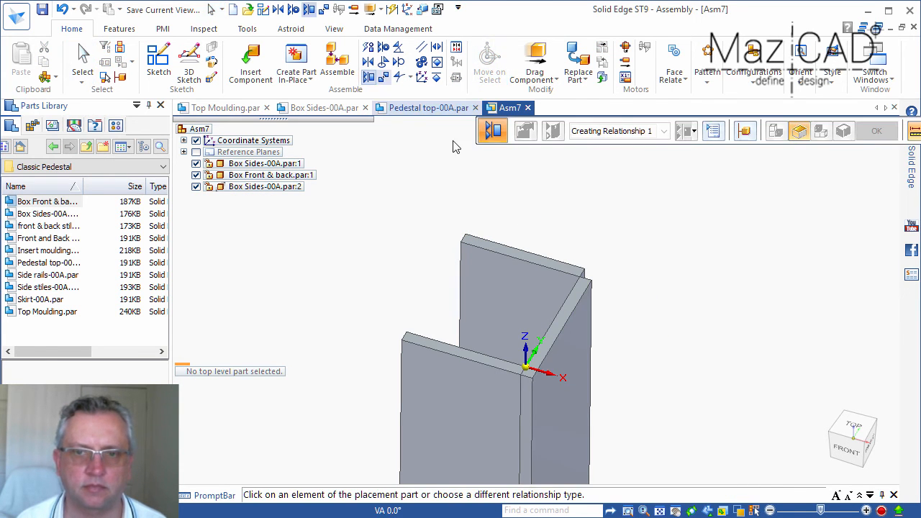
right_click(579, 277)
click(631, 293)
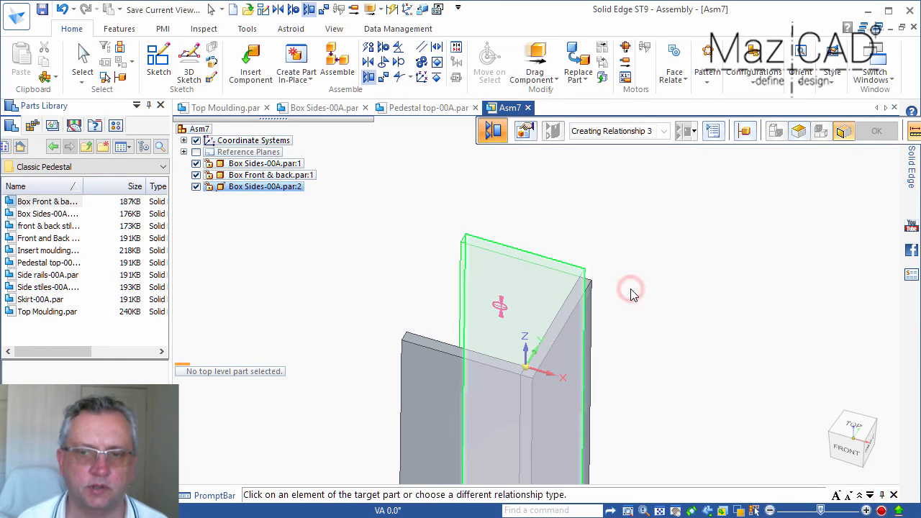
click(593, 300)
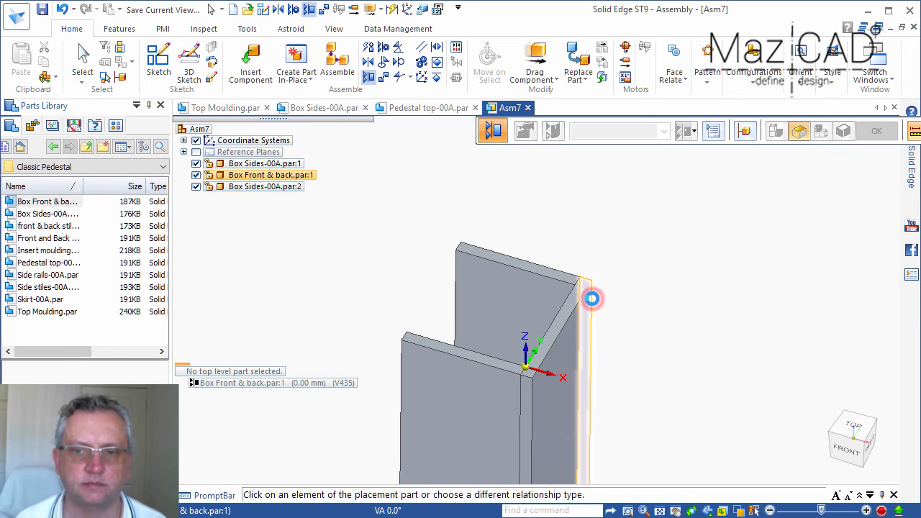
key(Escape)
- Copy Box Front & back.par:1 and paste it into the assembly as a second front and back board
scroll(601, 305, down, 2)
scroll(469, 331, up, 3)
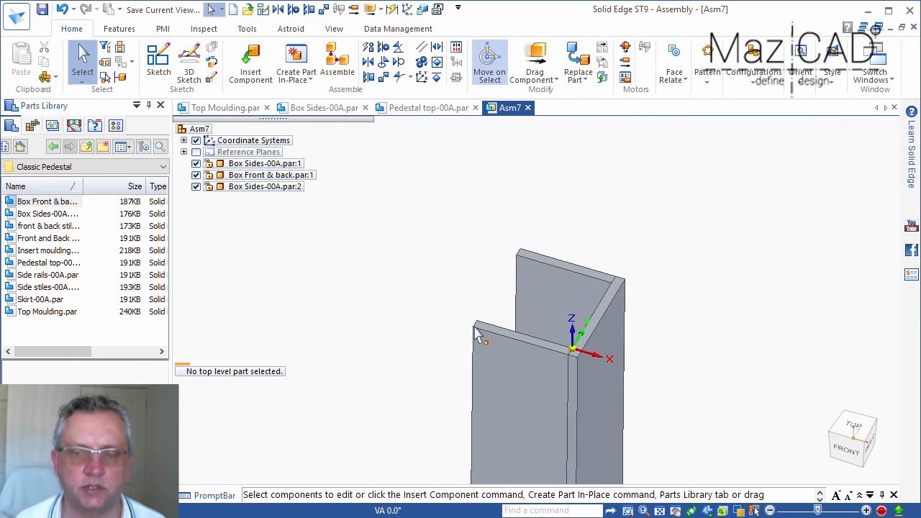
click(237, 175)
drag(430, 256, 429, 257)
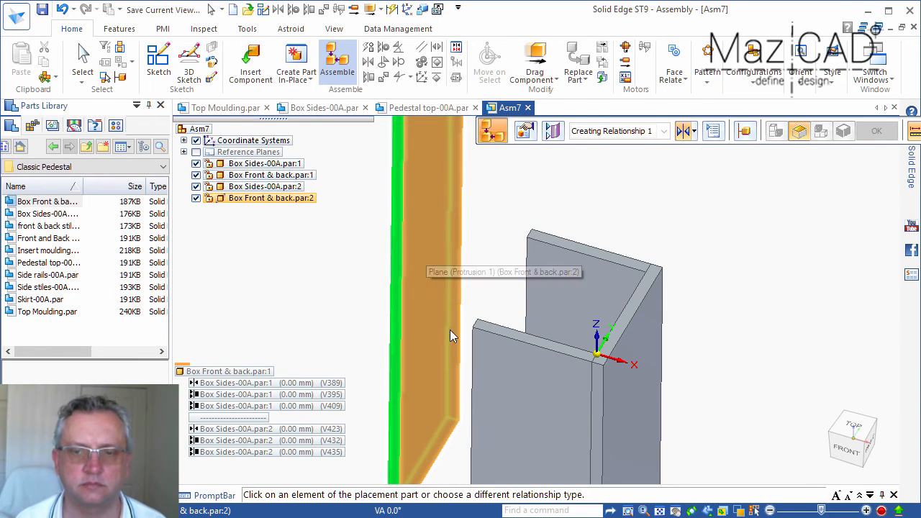
scroll(448, 386, down, 3)
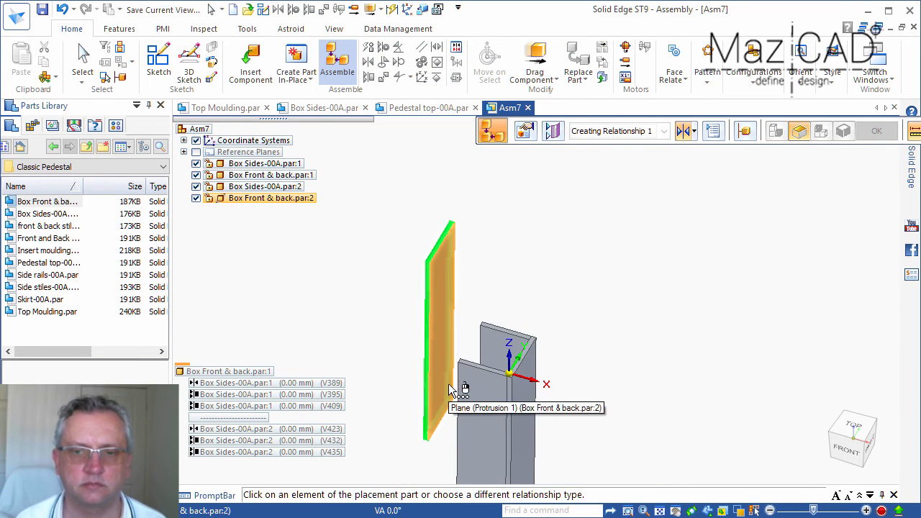
click(449, 389)
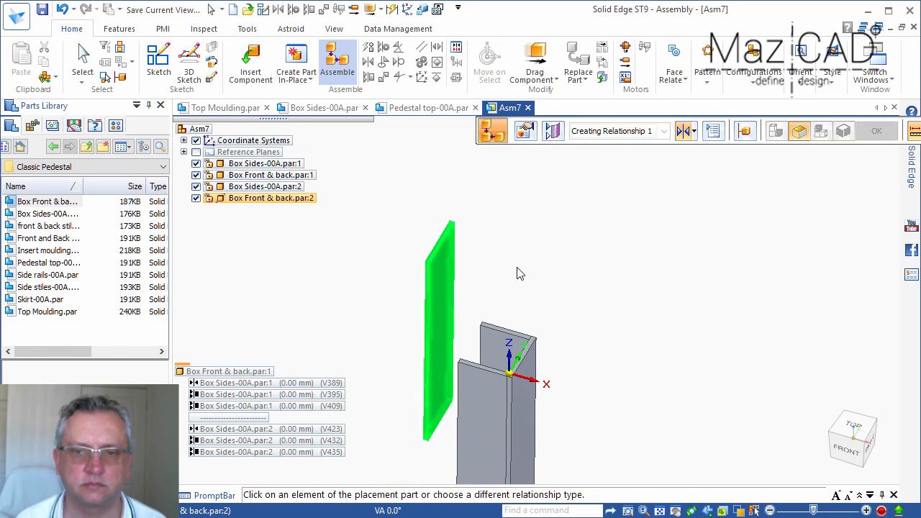
click(695, 130)
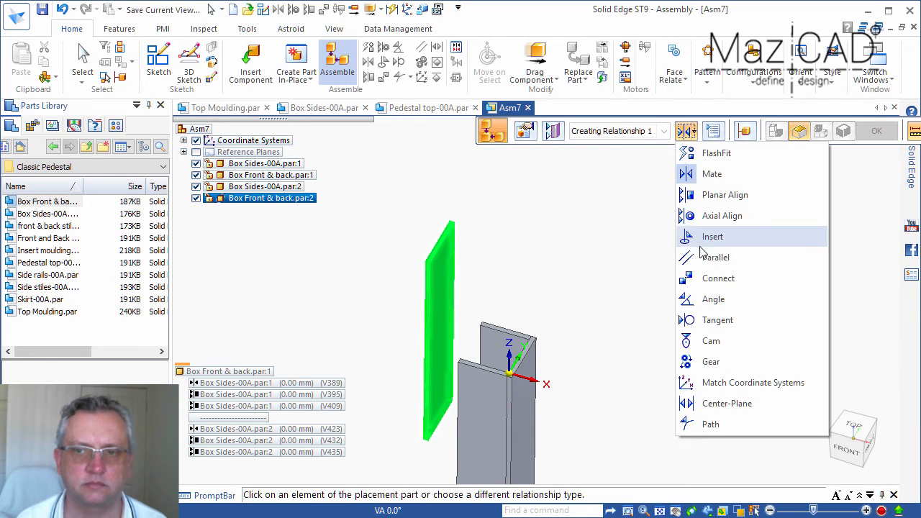
click(712, 278)
scroll(469, 222, up, 5)
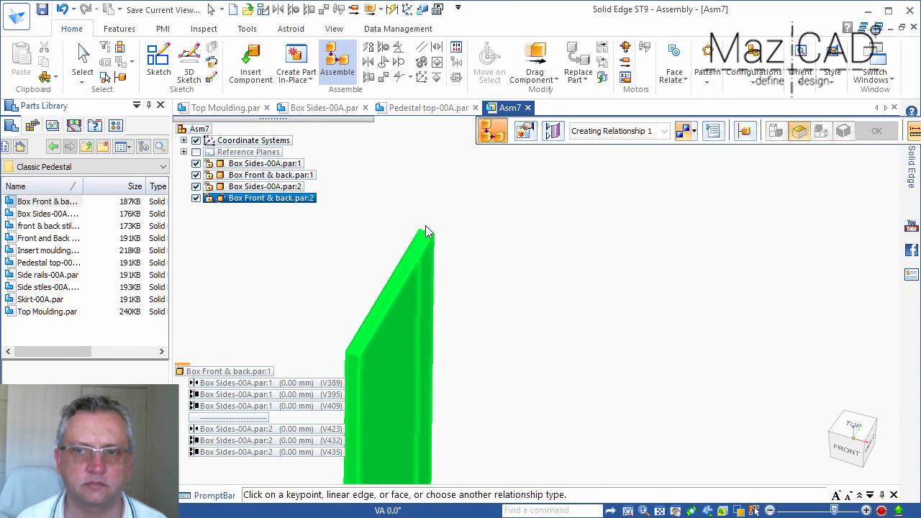
click(419, 228)
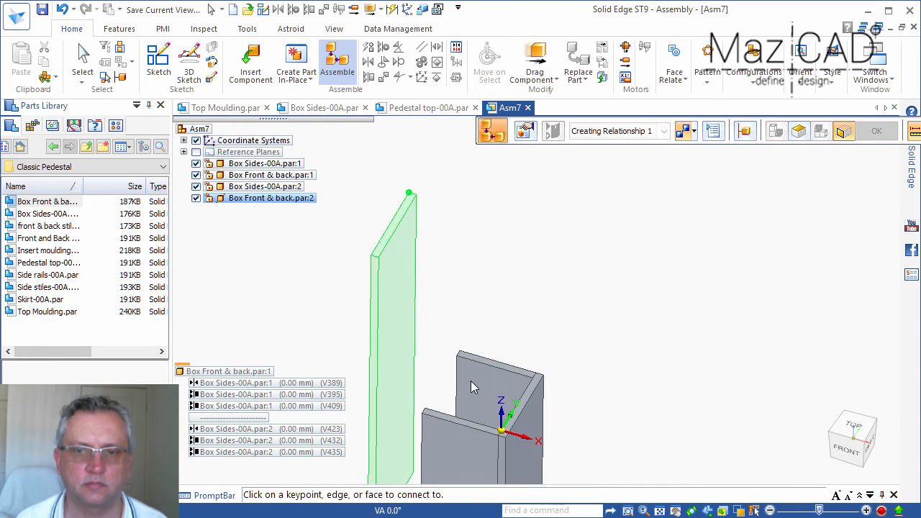
scroll(447, 332, up, 3)
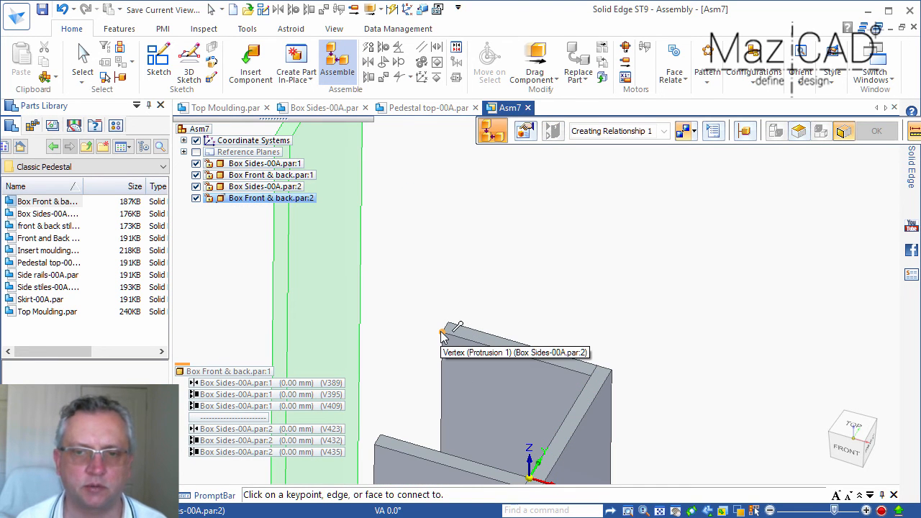
scroll(443, 335, down, 3)
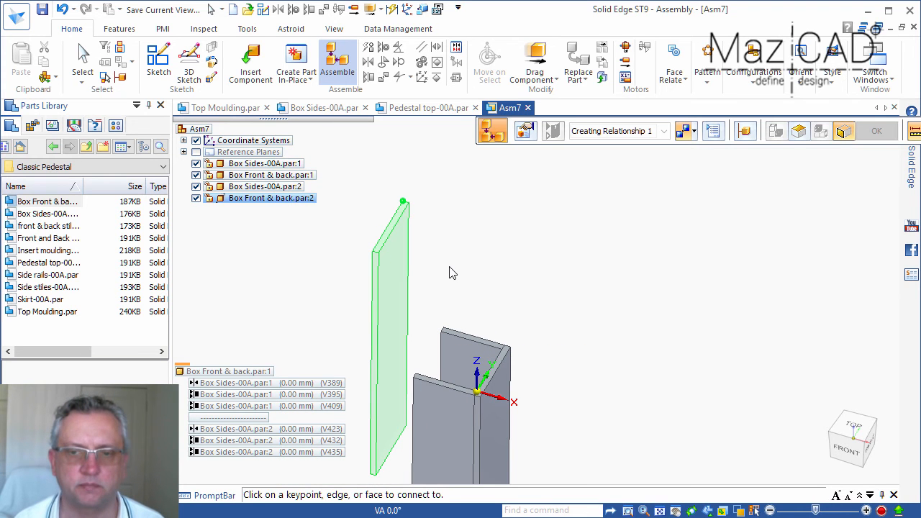
key(Escape)
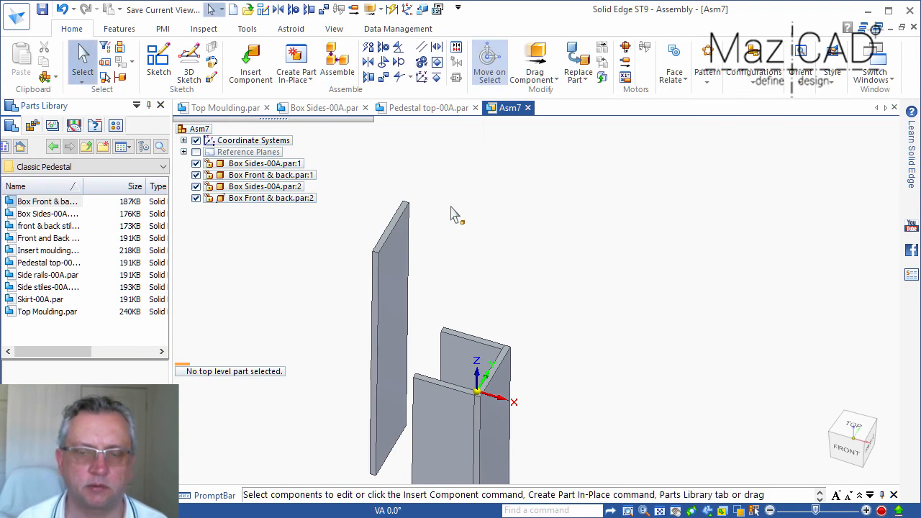
- Connect the rear top corner of the second Box Front & back board to the open-end top corner of Box Sides-00A.par:2
click(382, 80)
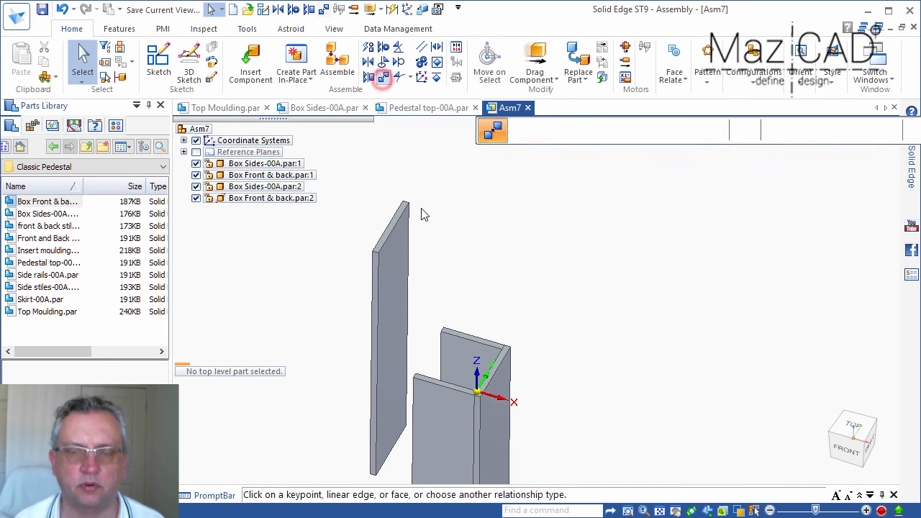
click(410, 208)
scroll(461, 331, up, 3)
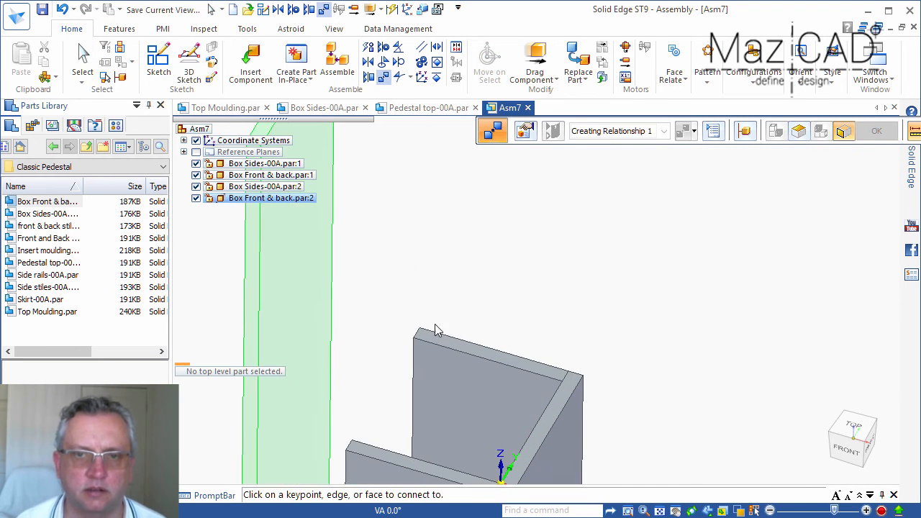
click(422, 331)
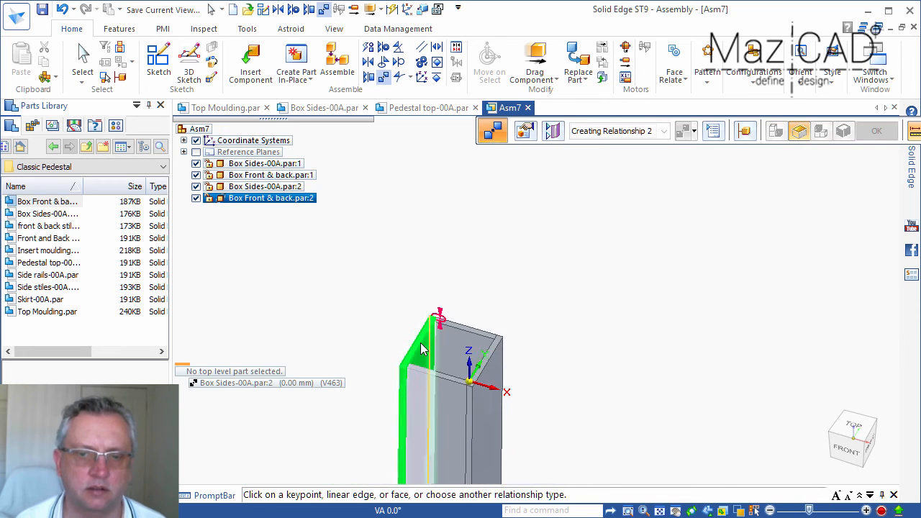
scroll(433, 323, up, 2)
key(Escape)
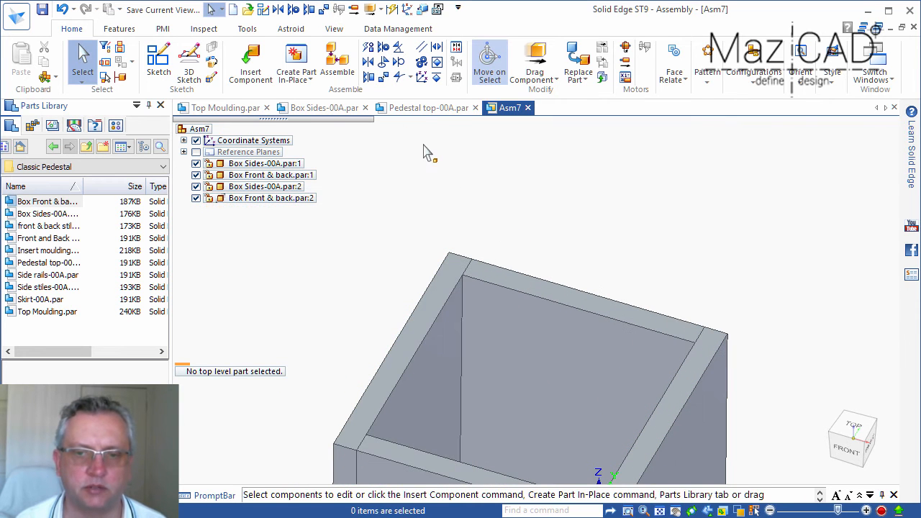
- Planar align the second Box Front & back board's top end face with the top end face of Box Sides-00A.par:2
click(368, 77)
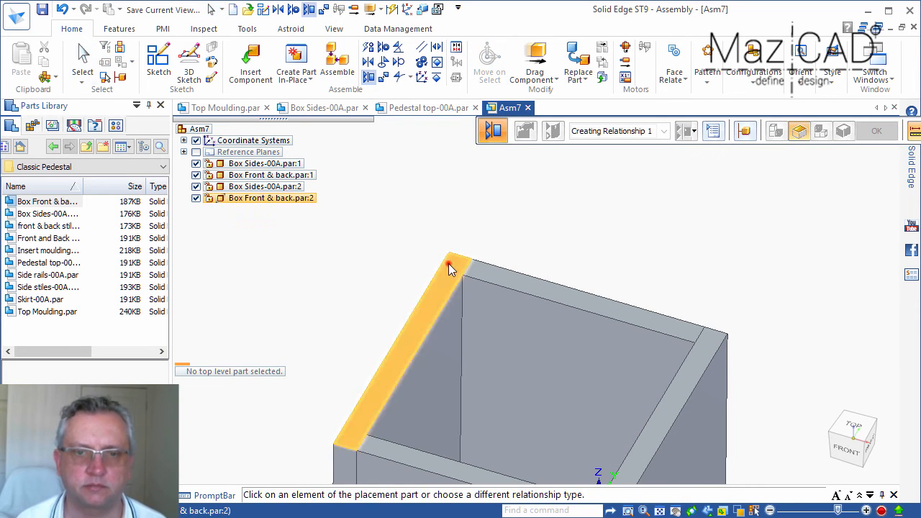
click(448, 264)
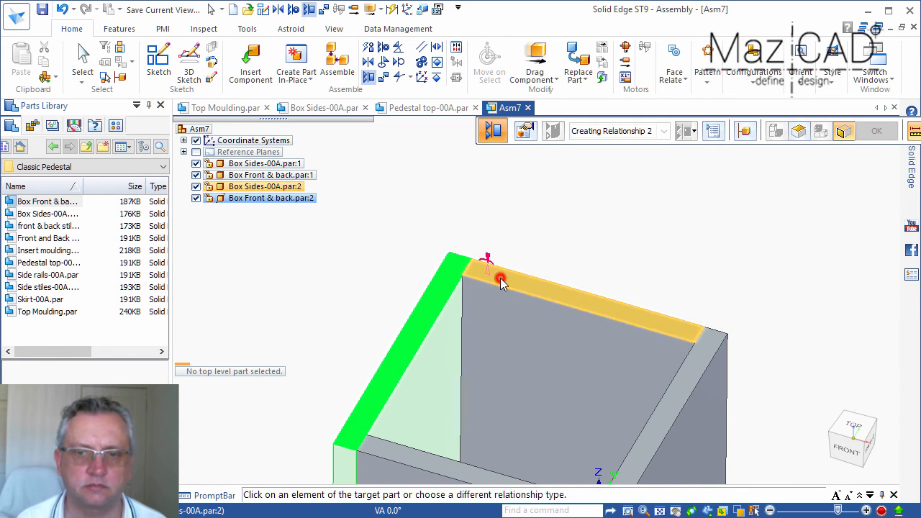
click(500, 281)
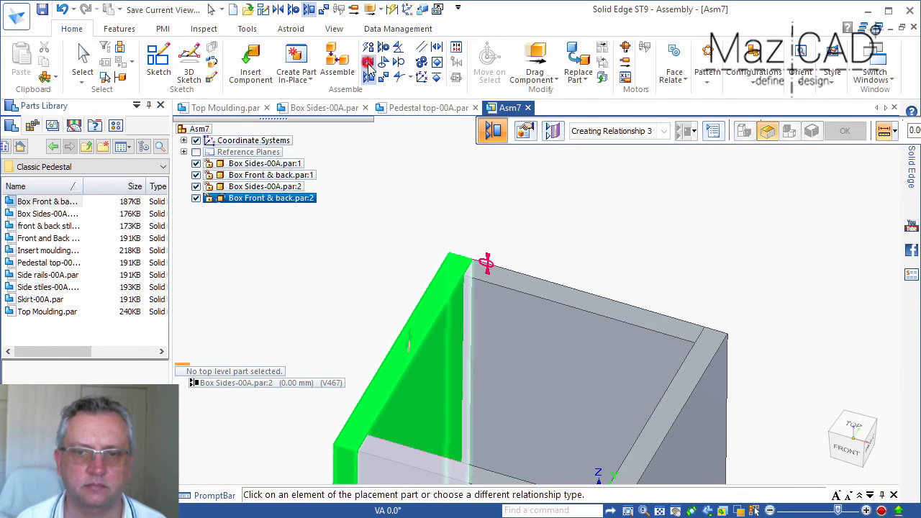
- Mate the second Box Front & back board's inner broad face to the adjoining long narrow edge face of Box Sides-00A.par:2
click(338, 62)
click(456, 317)
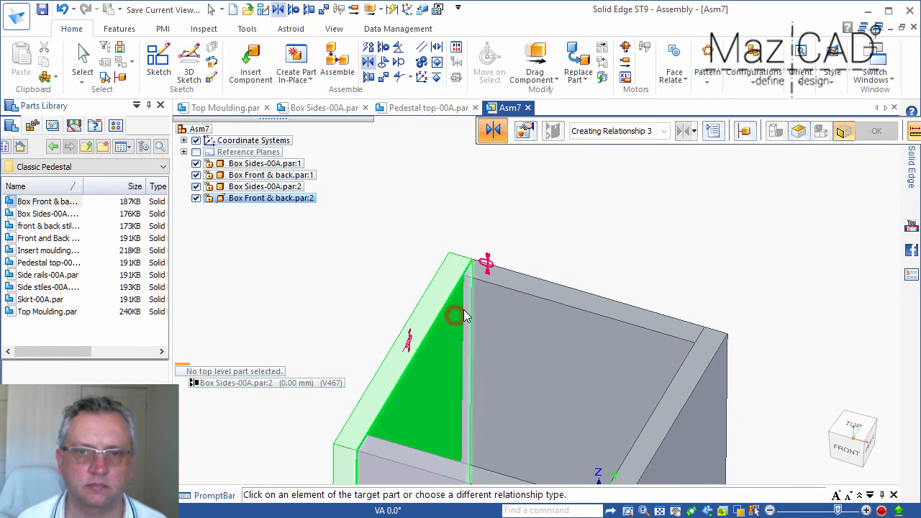
right_click(472, 305)
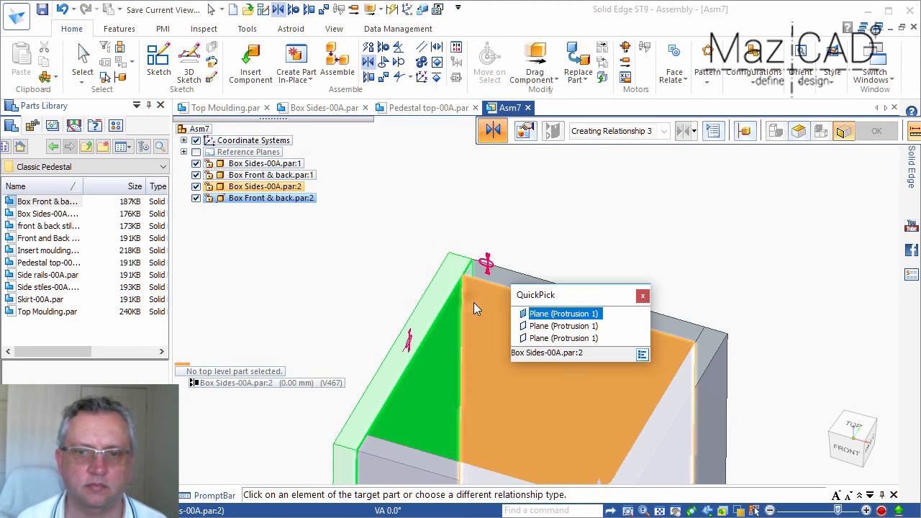
click(538, 327)
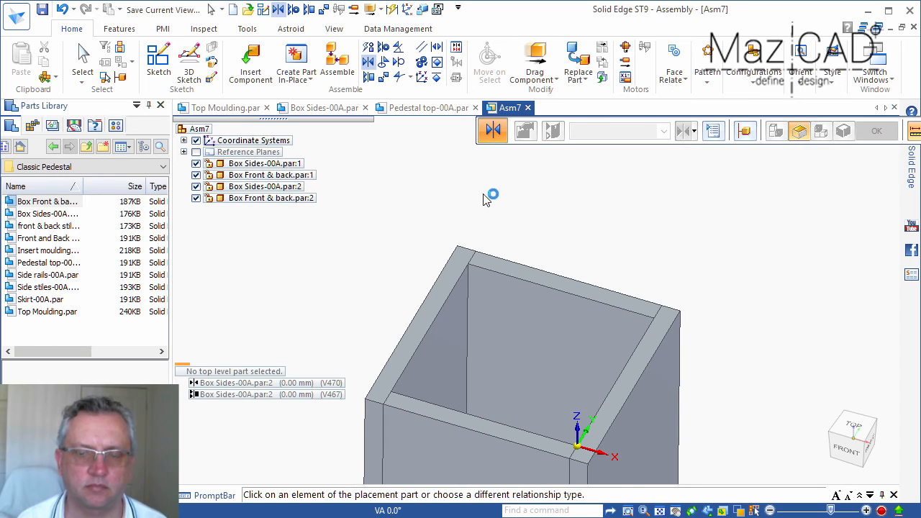
- Delete the connect relationship from Box Front & back.par:2 and slide the board slightly past the box's rear corner with Drag Component
click(262, 199)
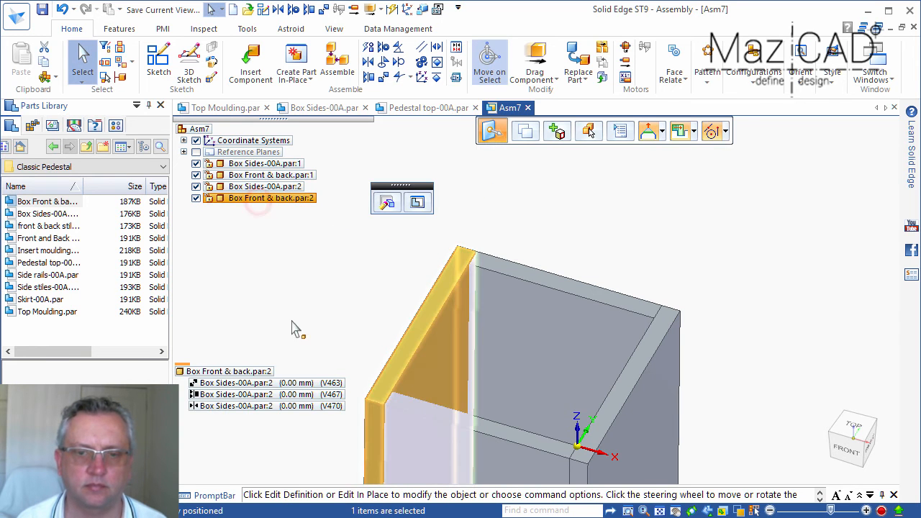
click(244, 387)
right_click(244, 387)
click(303, 511)
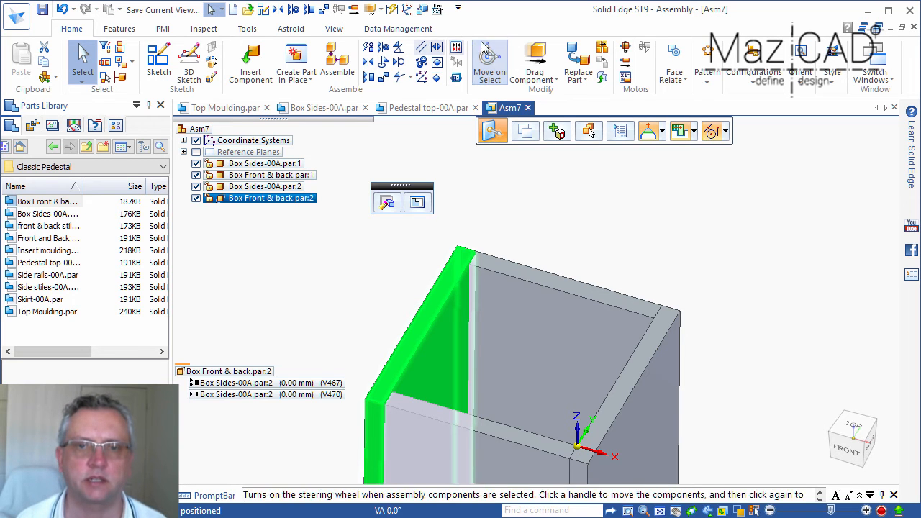
click(534, 61)
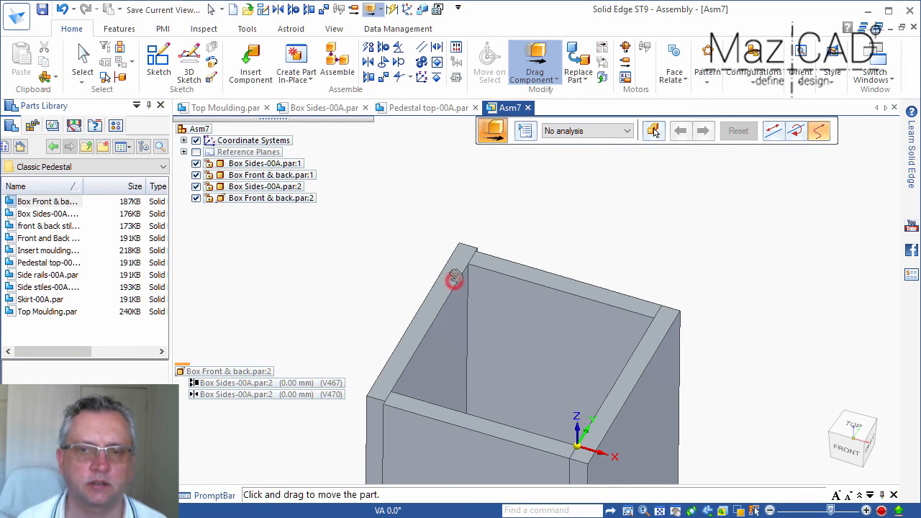
drag(455, 281, 461, 280)
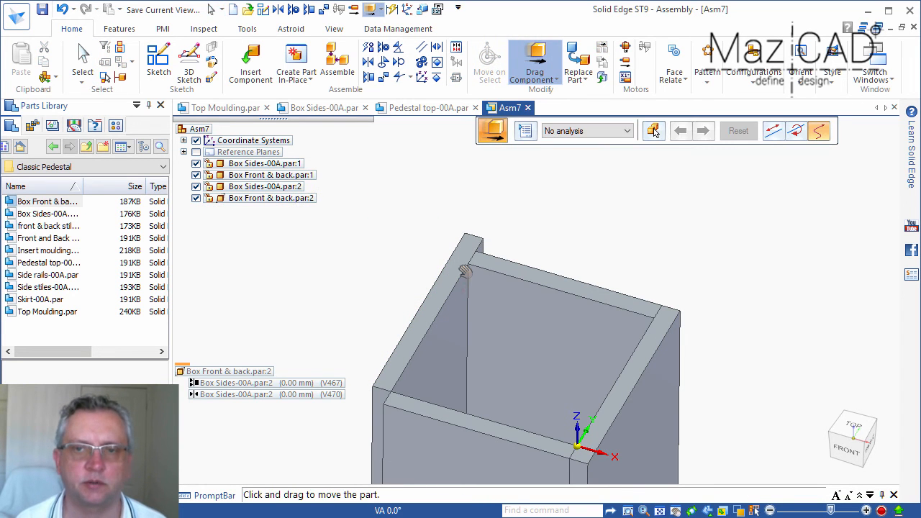
- Planar align the front narrow edge face of Box Front & back.par:2 with the front outer face of Box Sides-00A.par:1
click(369, 77)
click(380, 399)
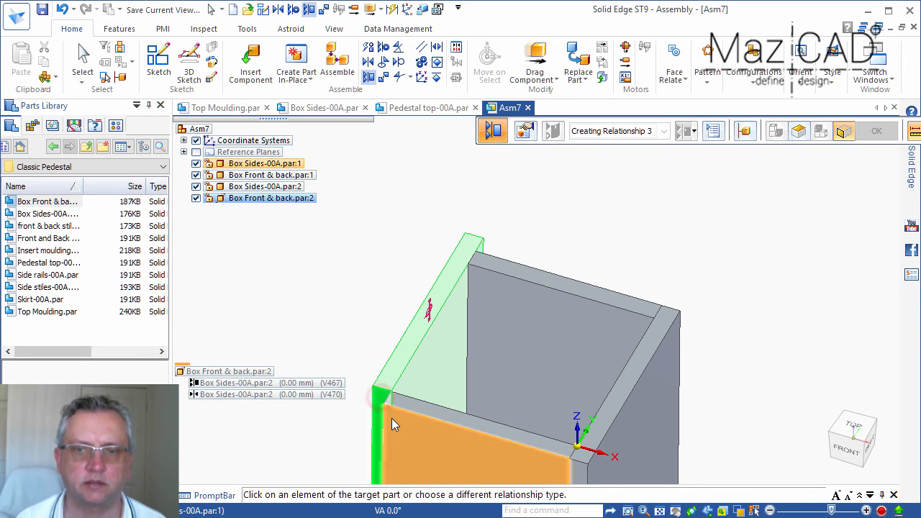
click(391, 418)
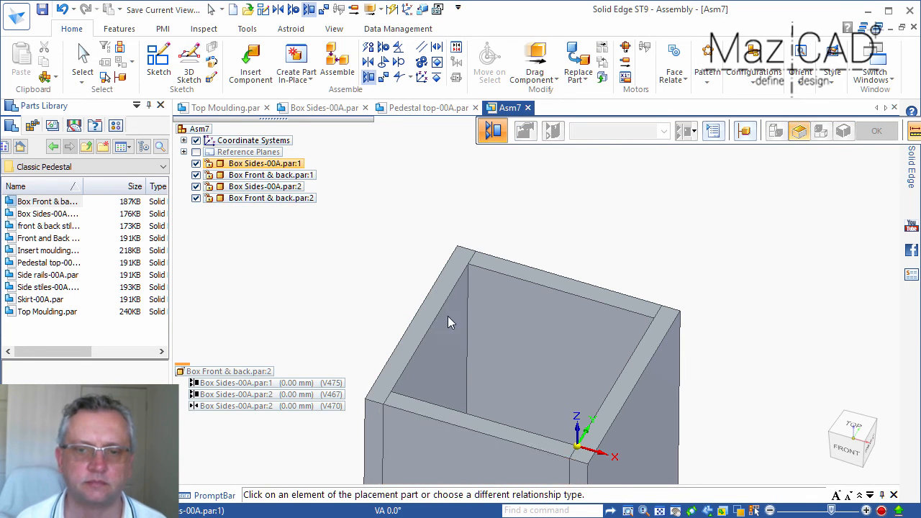
scroll(472, 293, down, 2)
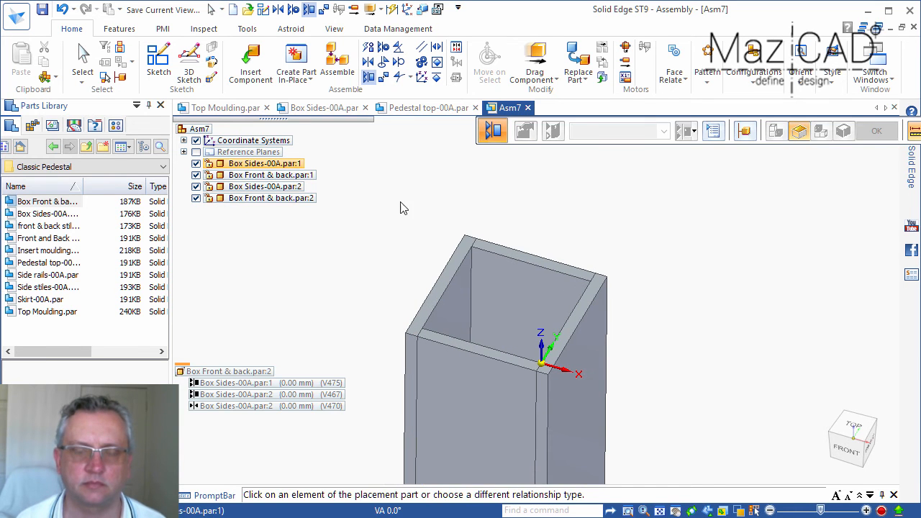
key(Escape)
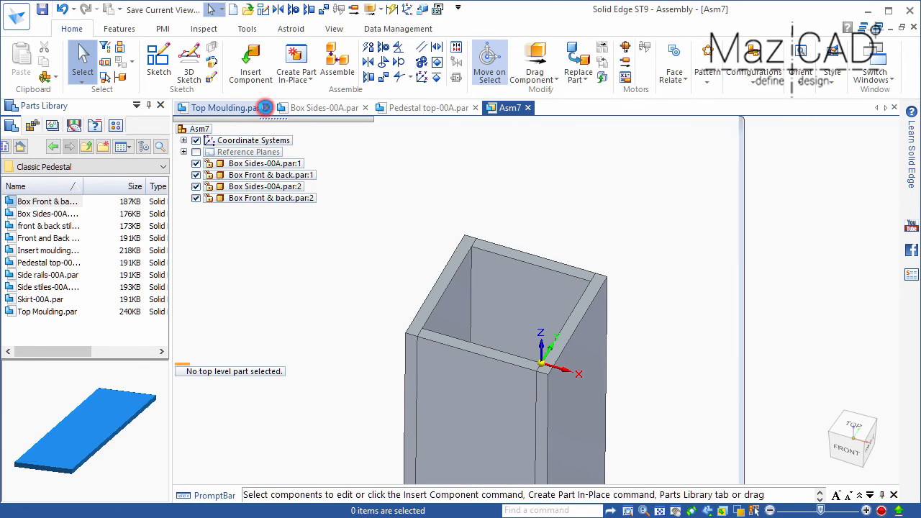
- Close the open Top Moulding, Box Sides-00A and Pedestal top-00A part files and save the assembly as Classic Pedestal-00A.asm
click(266, 107)
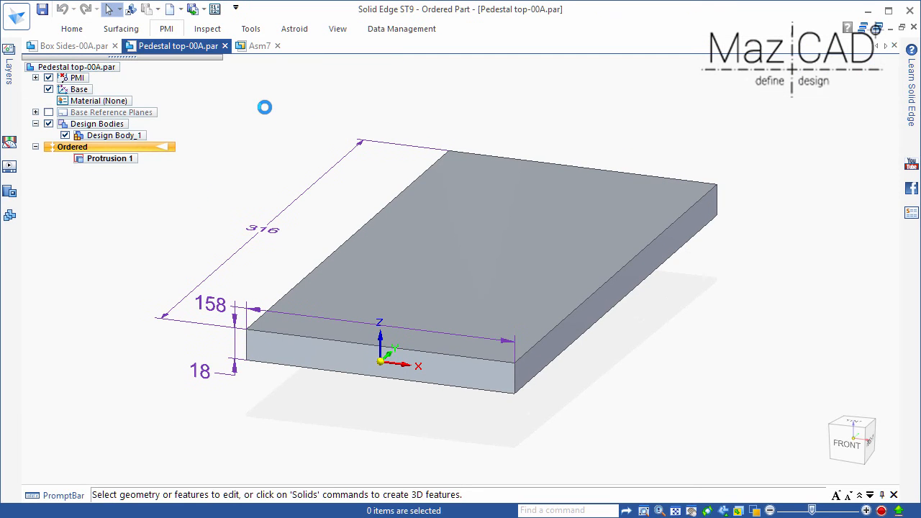
click(115, 46)
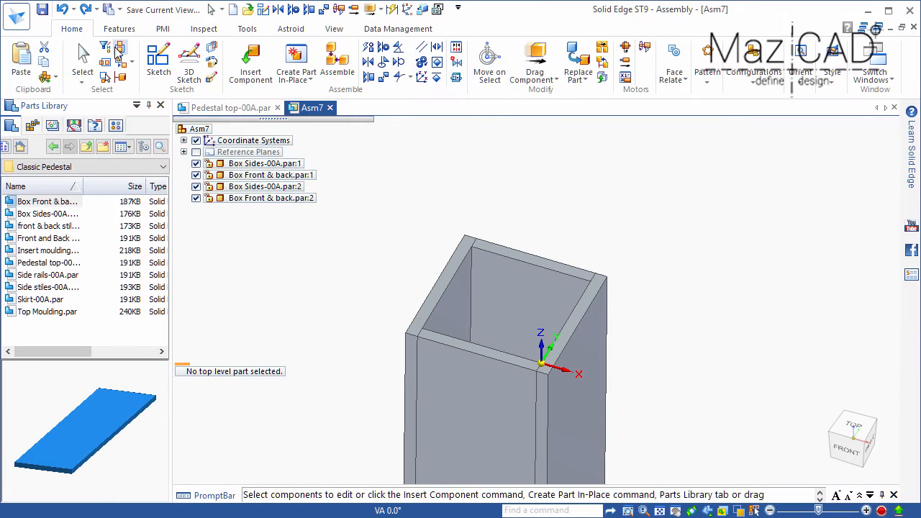
click(278, 108)
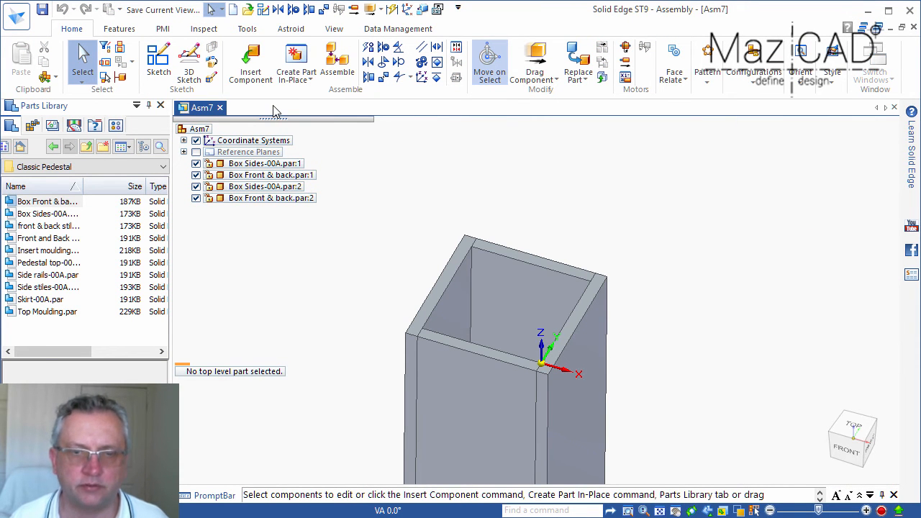
click(42, 9)
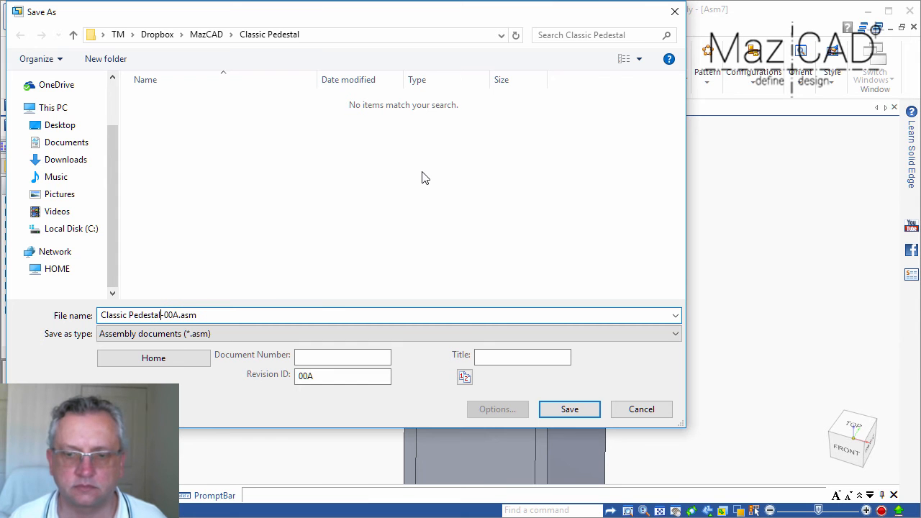
click(573, 409)
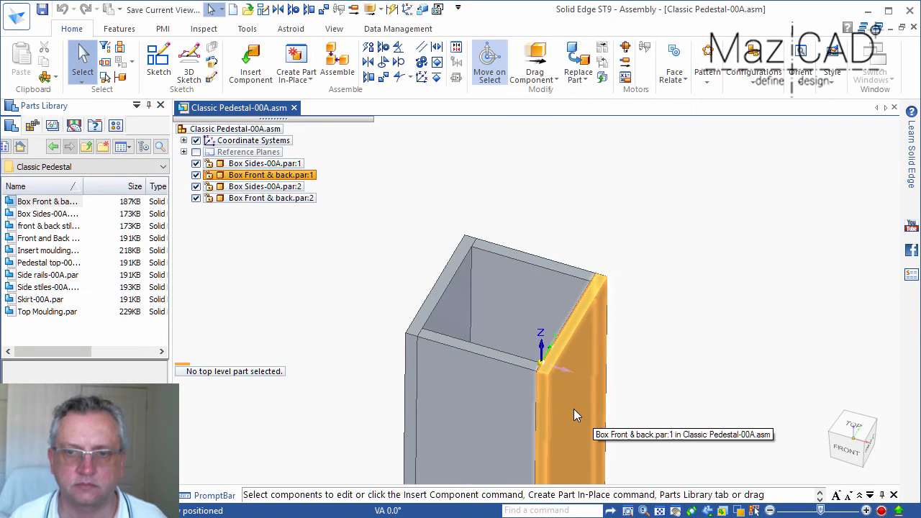
- Widen the parts list's name column and place front & back stiles-00A.par in the assembly beside the box
drag(83, 186, 122, 191)
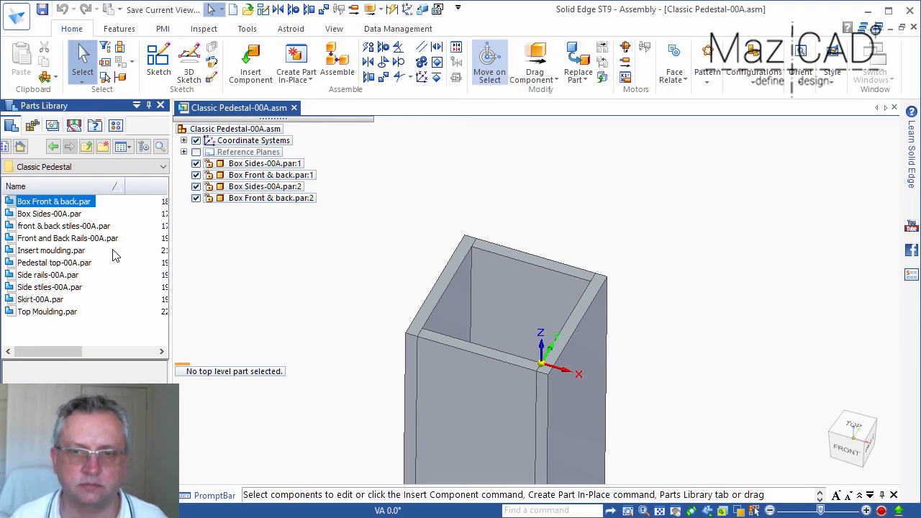
click(63, 226)
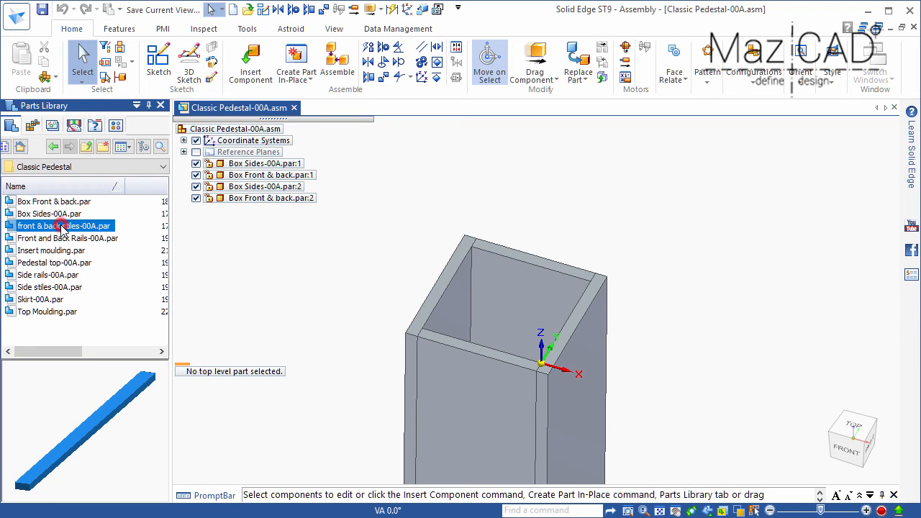
drag(344, 229, 644, 268)
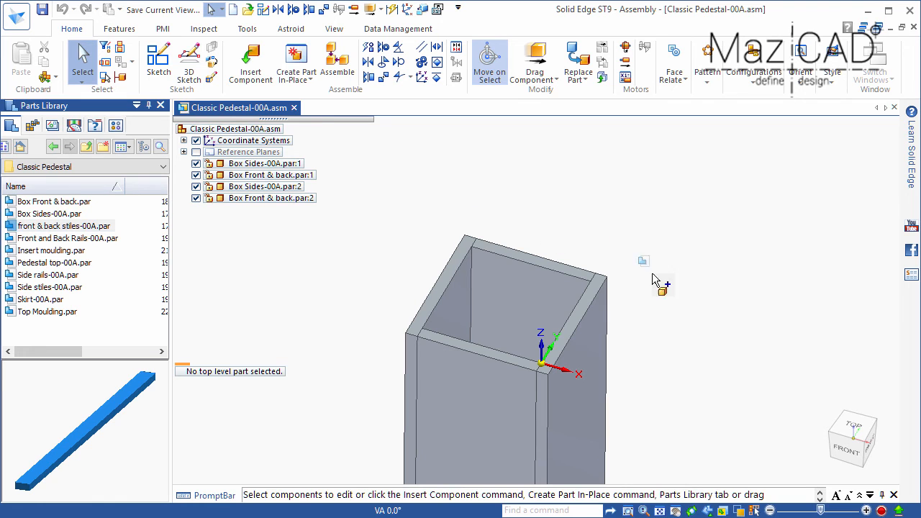
drag(668, 297, 668, 298)
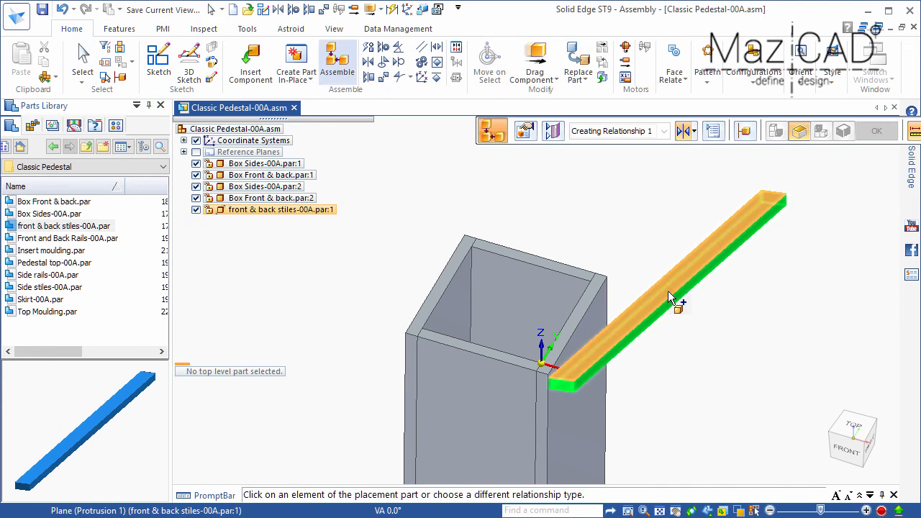
- Connect a corner of the stile's far end to the front outer top corner of Box Front & back.par:1
click(695, 134)
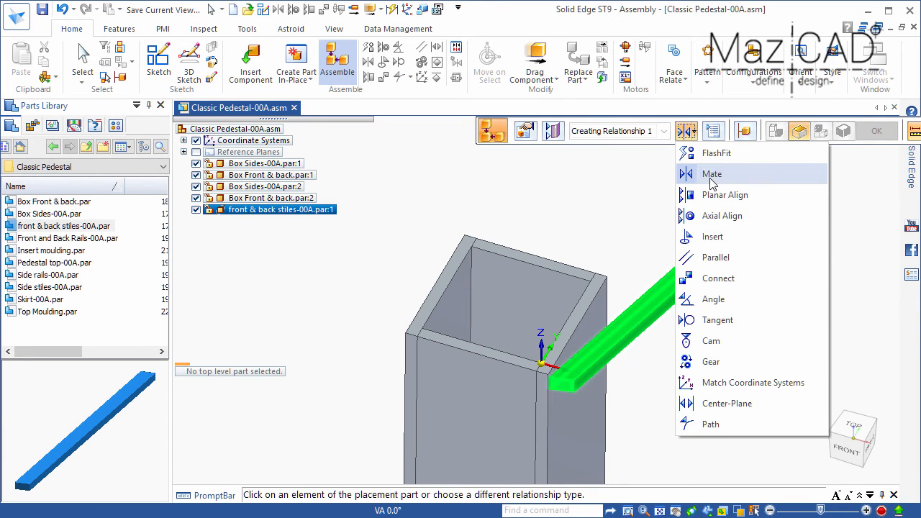
click(726, 278)
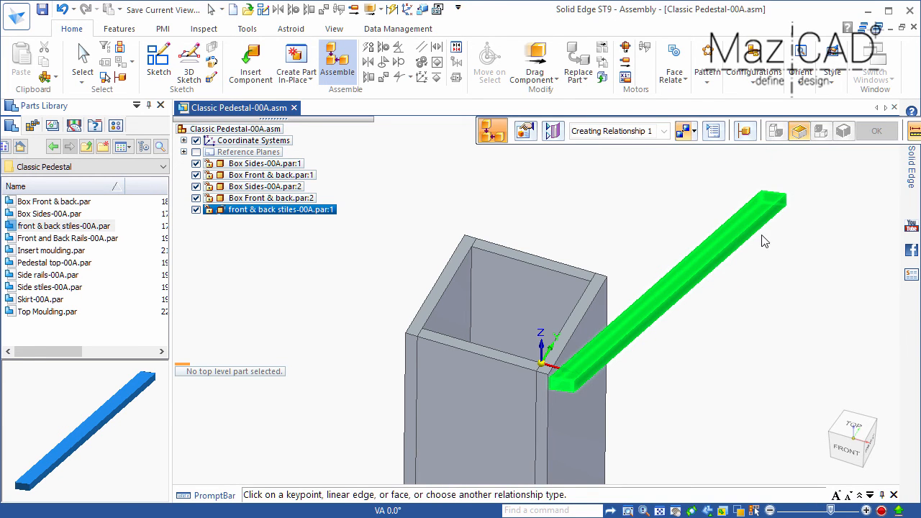
click(787, 199)
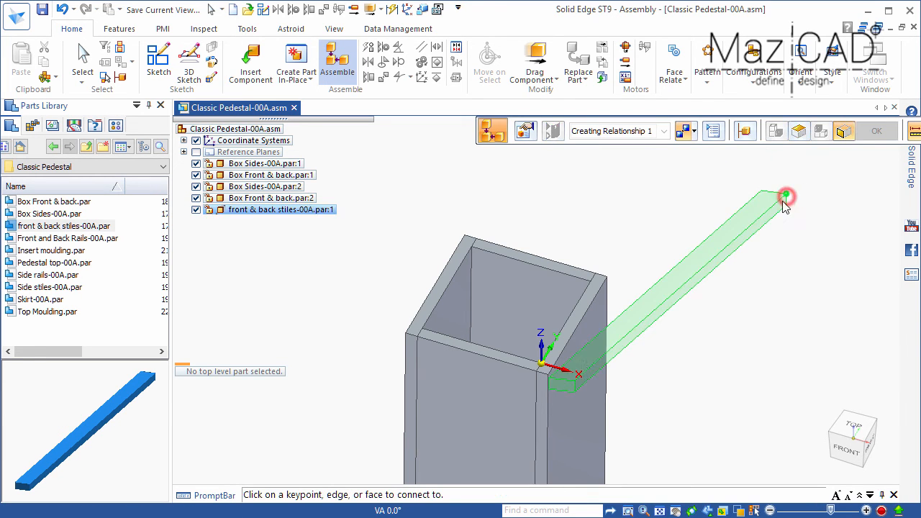
click(546, 374)
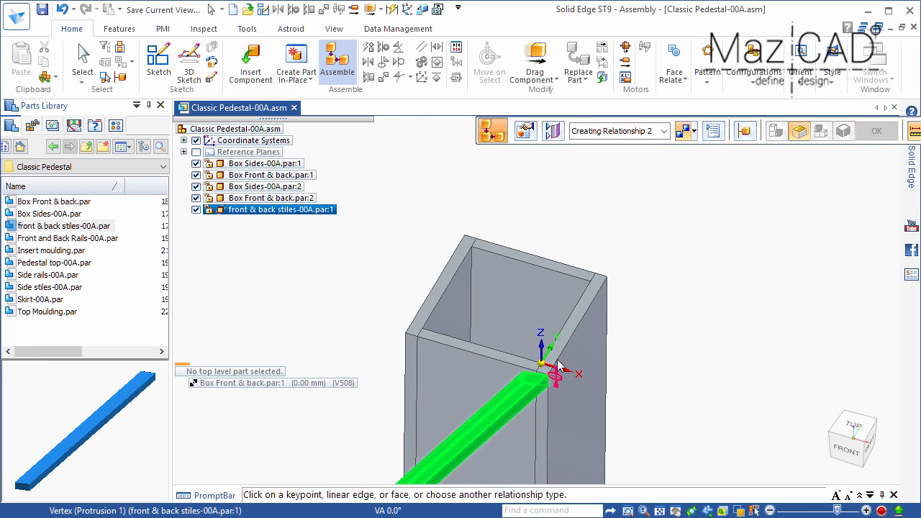
- Mate the stile's broad face to the outer broad face of Box Front & back.par:1
scroll(552, 395, down, 2)
scroll(551, 395, up, 4)
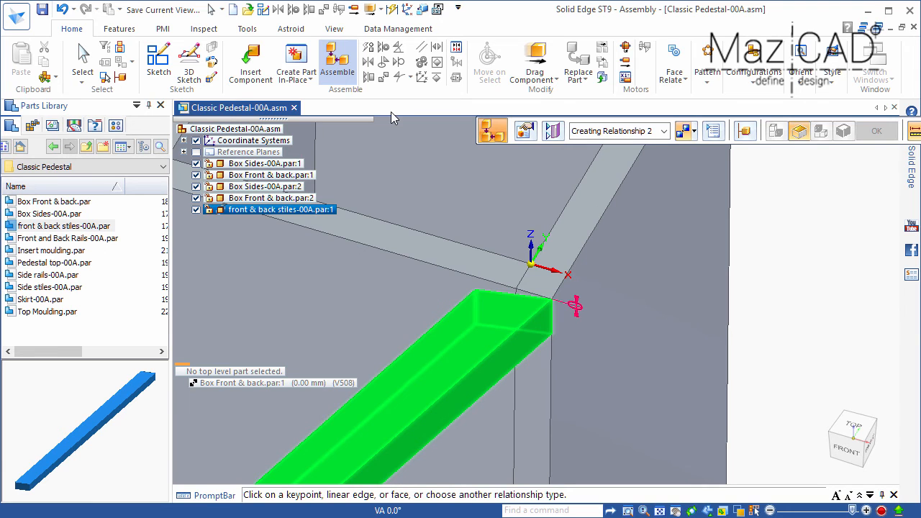
click(693, 134)
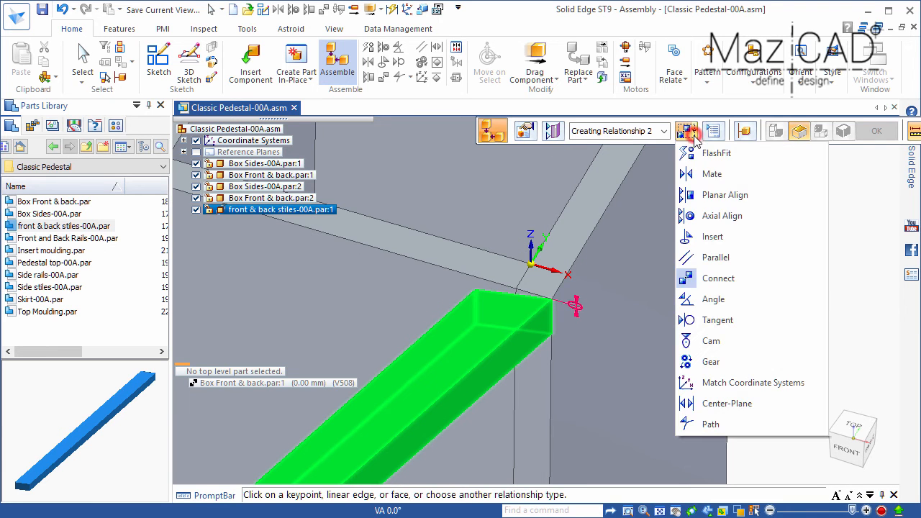
click(709, 174)
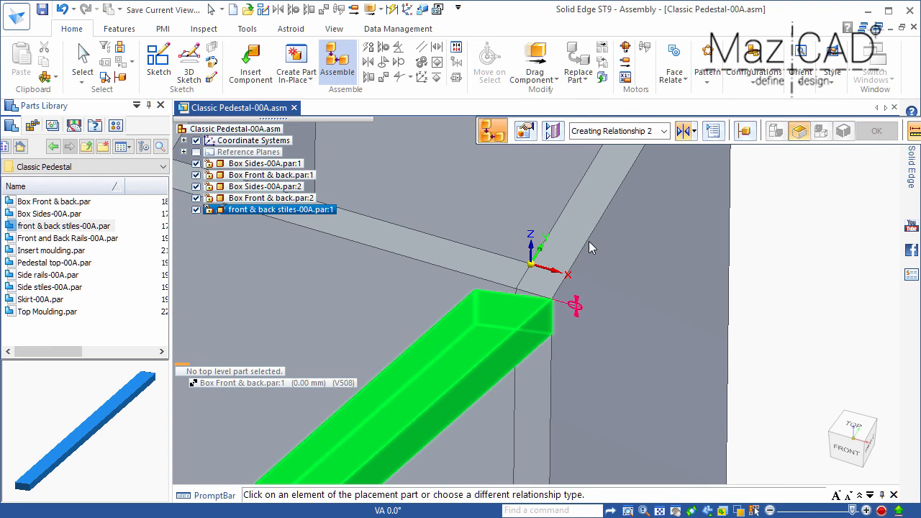
click(511, 304)
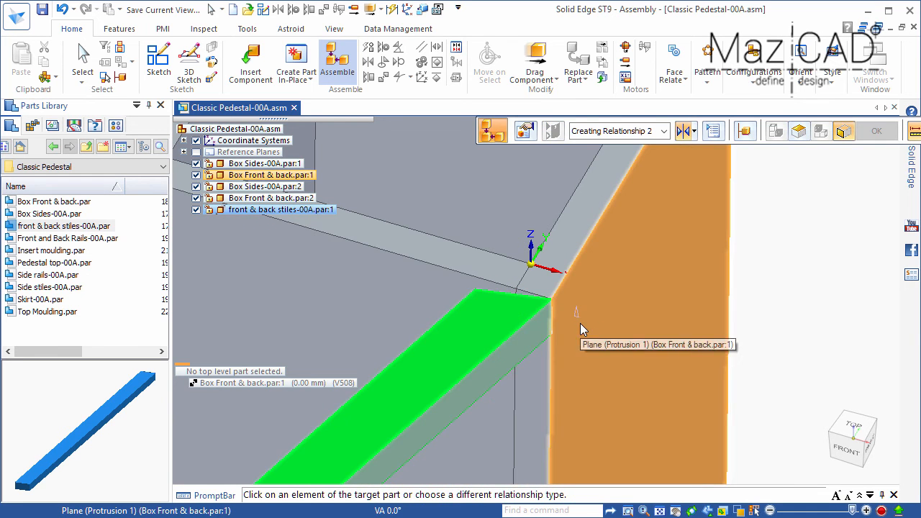
click(580, 324)
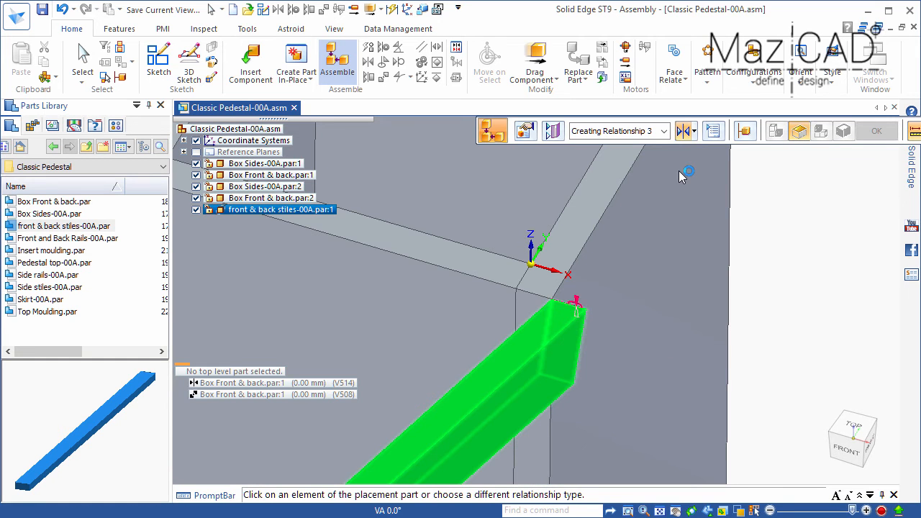
- Planar align the stile's long narrow edge face with the front narrow edge face of Box Front & back.par:1
click(695, 134)
click(712, 195)
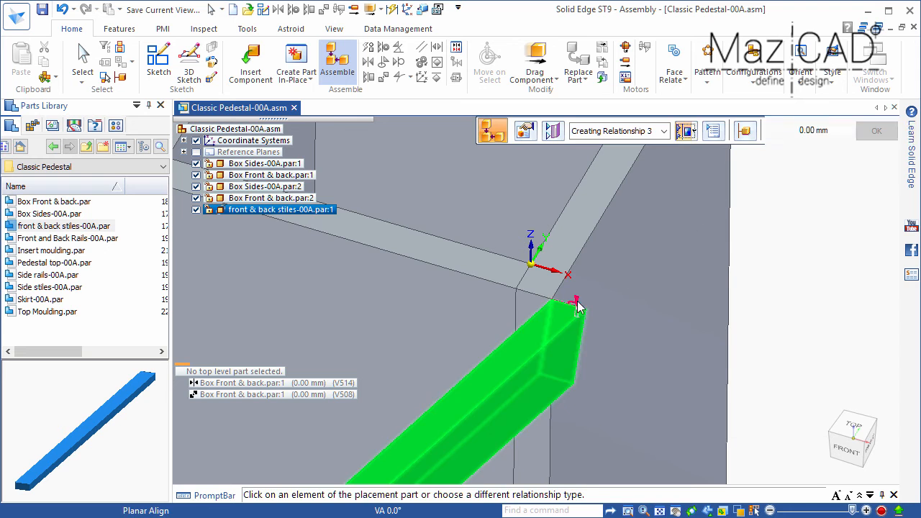
click(552, 314)
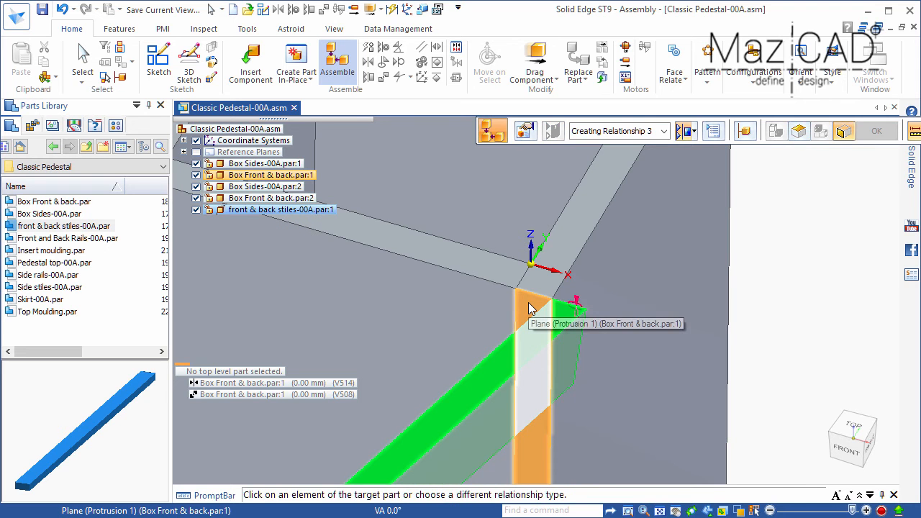
click(529, 303)
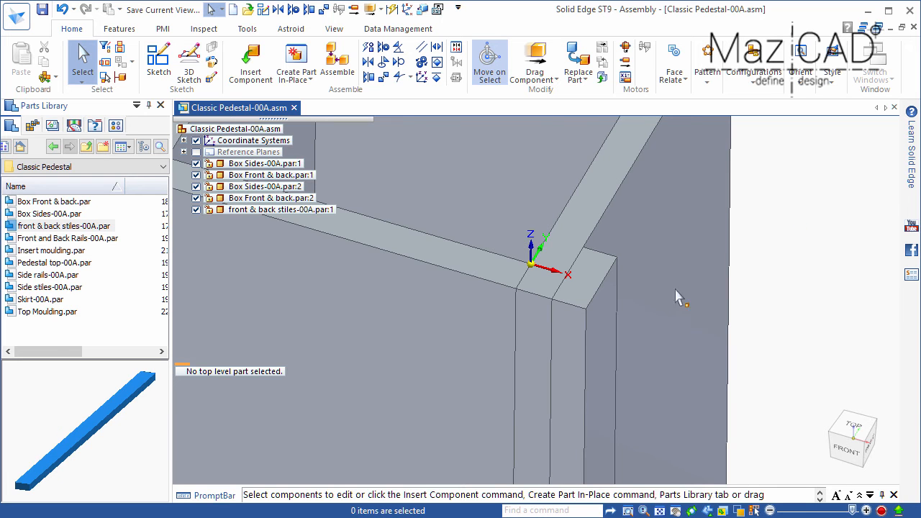
- Copy the placed front & back stile and paste a second one into the assembly
scroll(583, 332, down, 3)
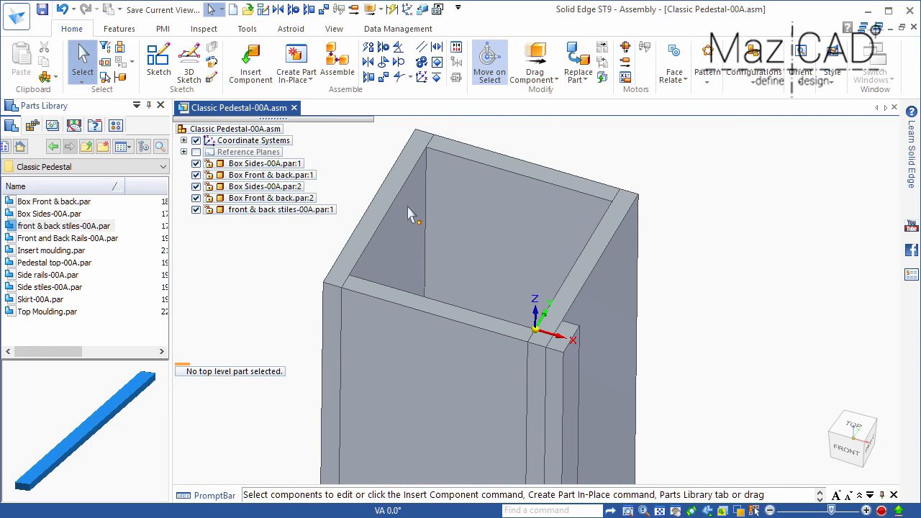
click(277, 210)
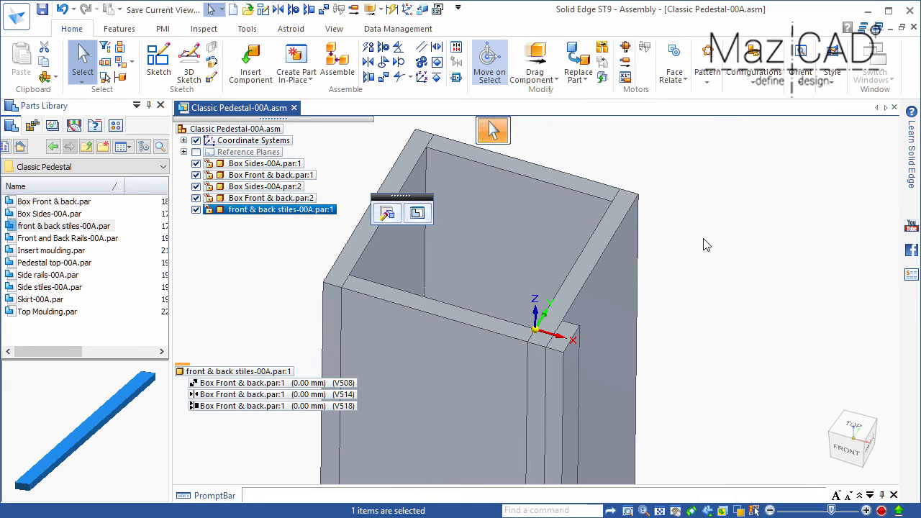
key(ctrl+c)
key(ctrl+v)
scroll(670, 324, down, 3)
scroll(670, 334, down, 2)
scroll(670, 248, up, 4)
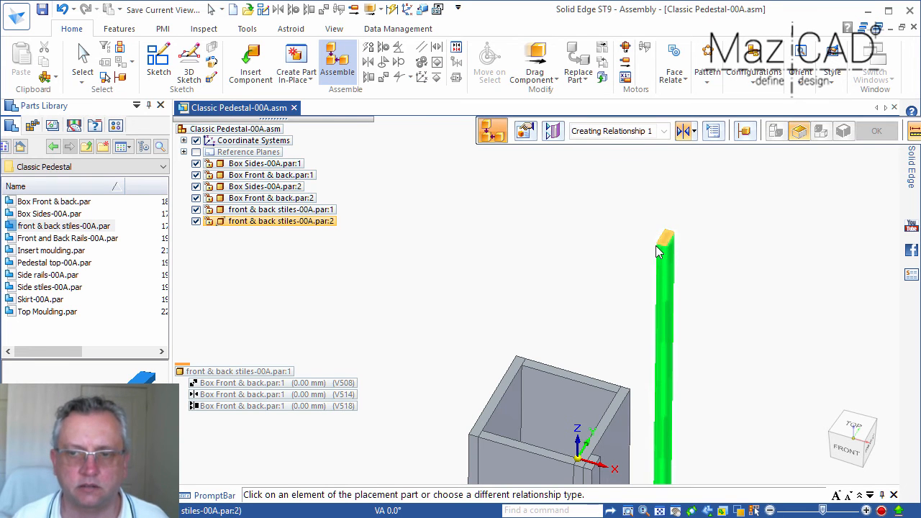
- Connect the second stile's rear inner top corner to the rear outer top corner of Box Front & back.par:1
click(694, 132)
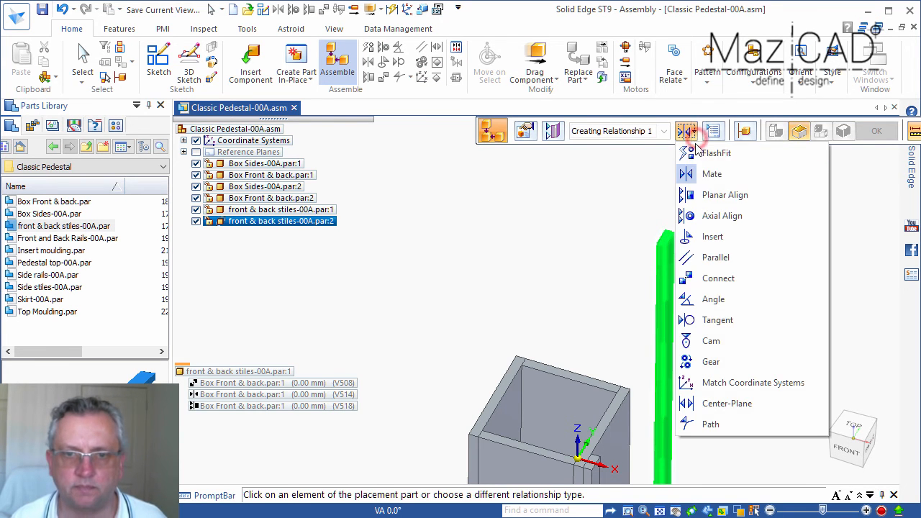
click(711, 277)
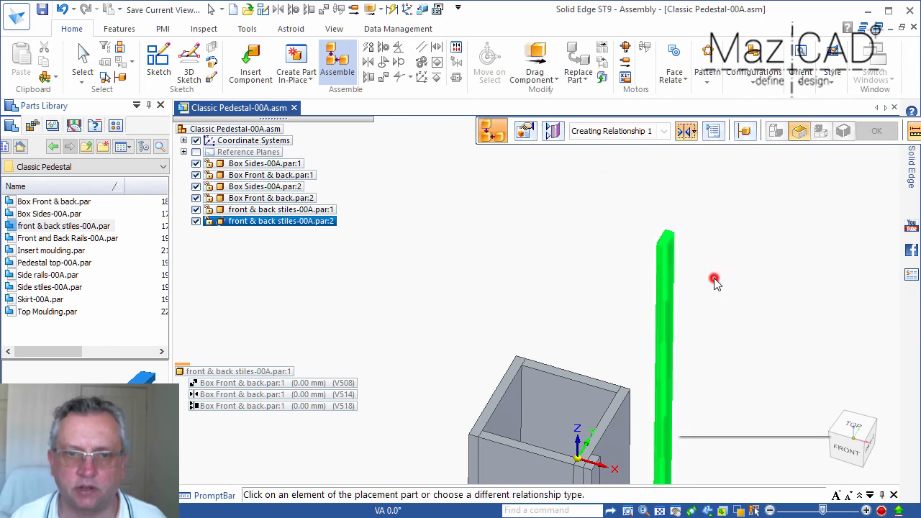
click(665, 231)
click(630, 390)
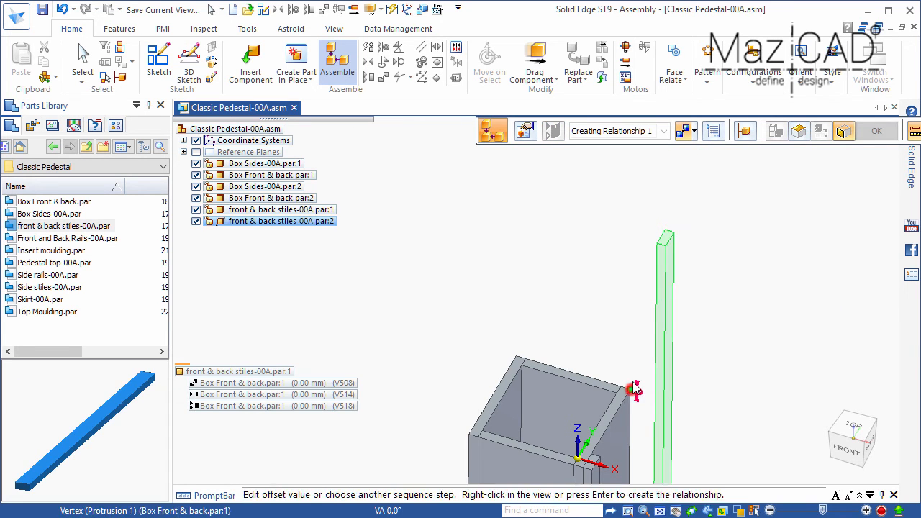
- Planar align the second stile's top end face with the top end face of Box Front & back.par:1
scroll(666, 352, up, 2)
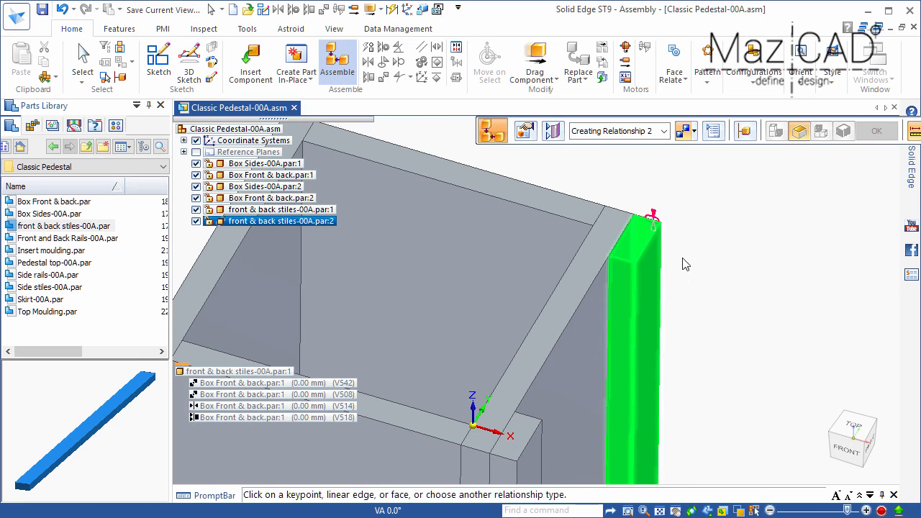
click(694, 131)
click(715, 195)
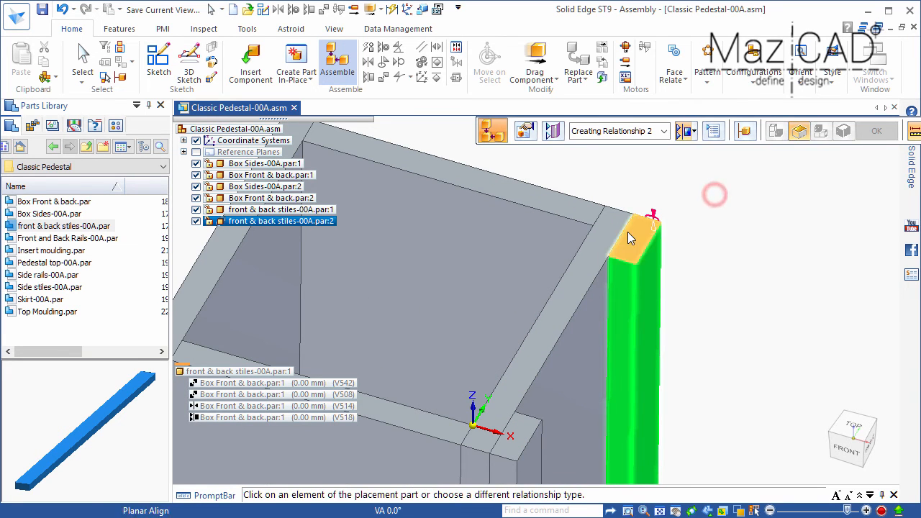
click(630, 239)
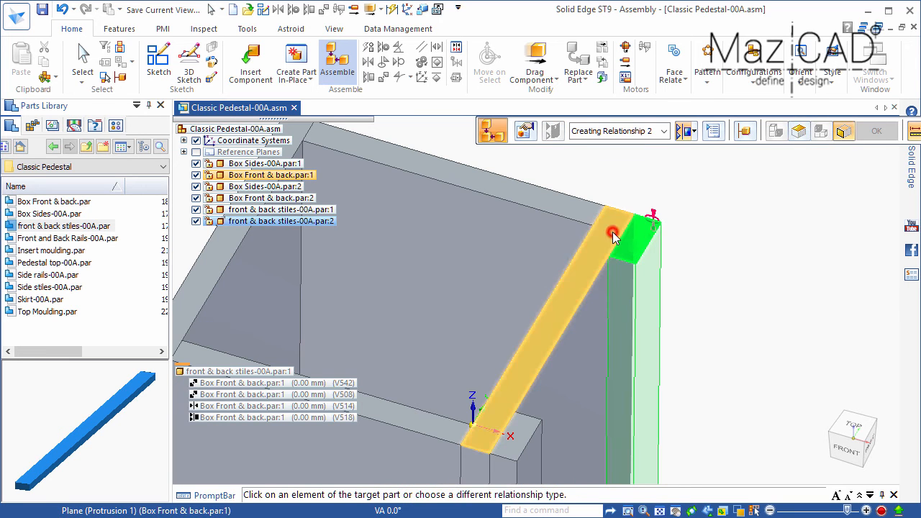
click(611, 231)
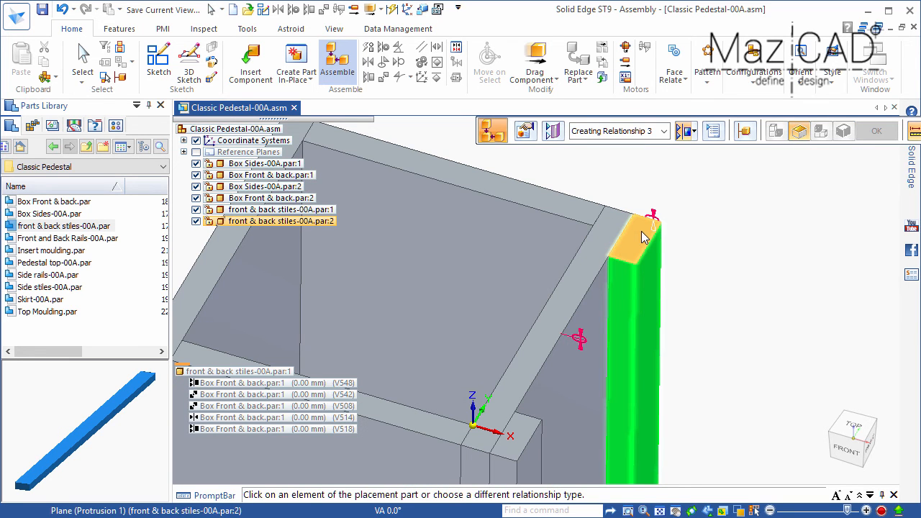
- Planar align the second stile's rear narrow edge face with the rear narrow edge face of Box Front & back.par:1
right_click(643, 238)
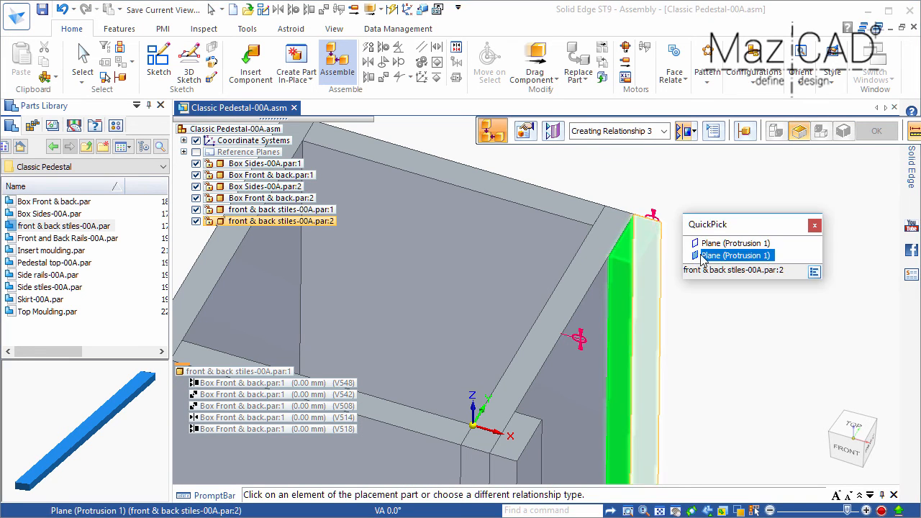
click(699, 248)
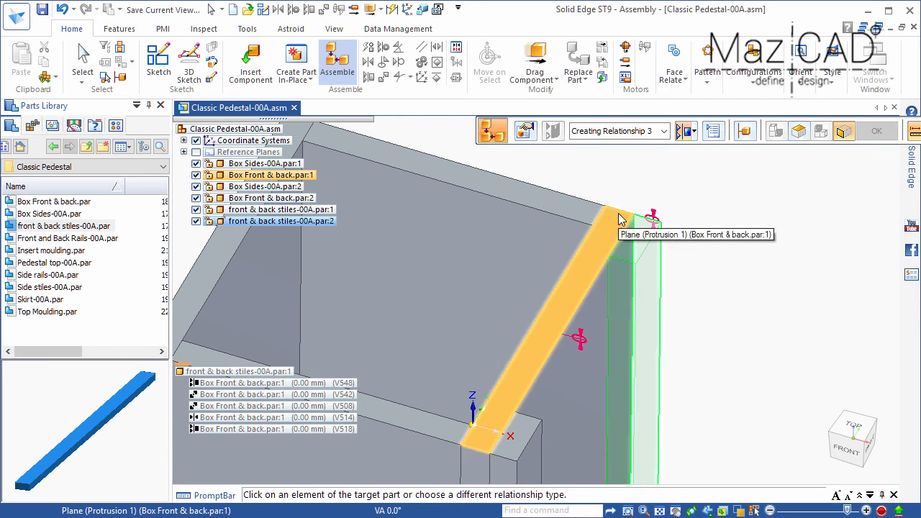
right_click(619, 217)
click(688, 238)
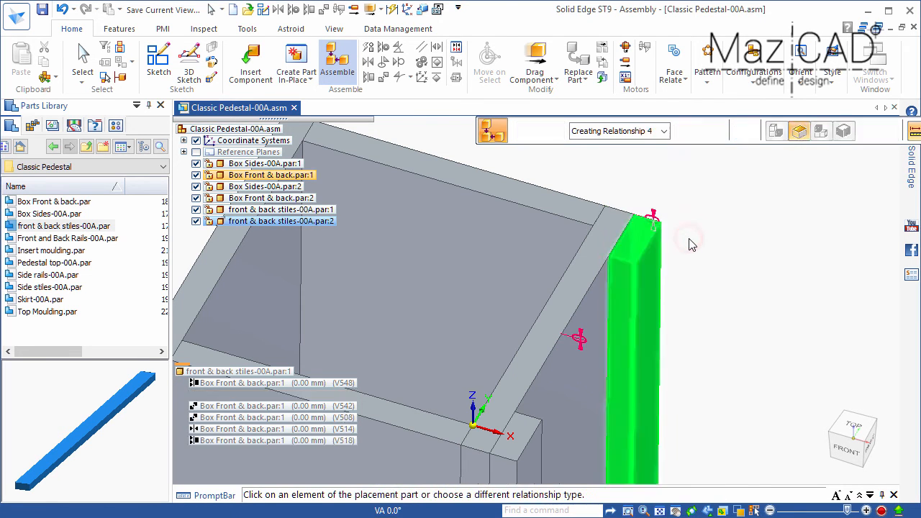
scroll(720, 308, down, 3)
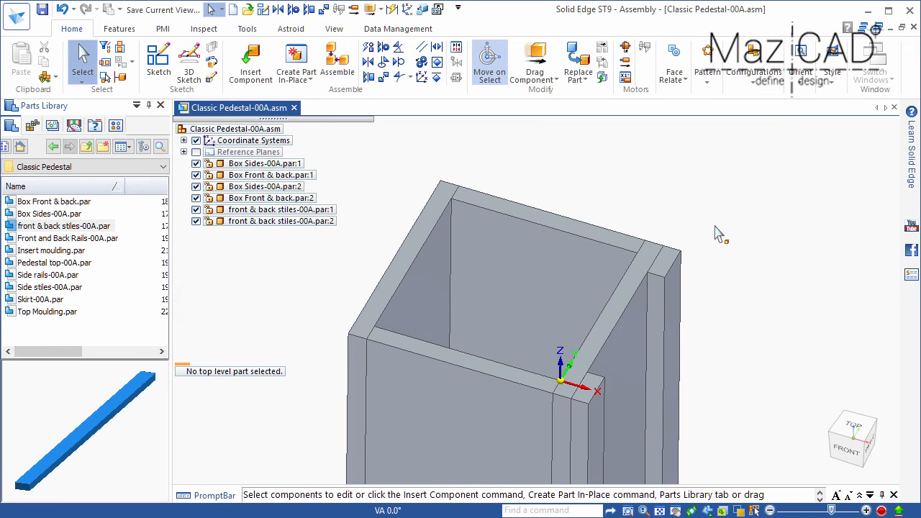
scroll(696, 200, down, 1)
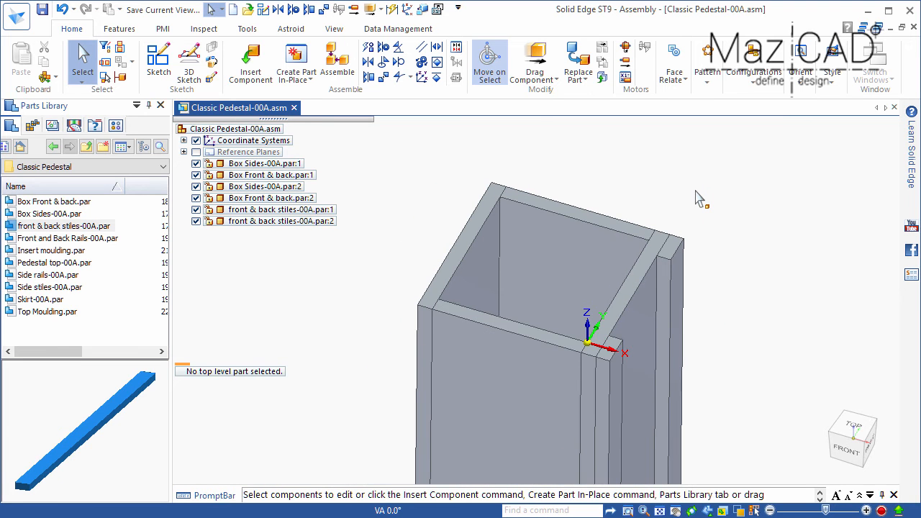
- Place a Smart Dimension on the inner top edge of the rear box side to show the box's inside width
mouse_move(691, 269)
middle_down()
mouse_move(701, 196)
mouse_move(710, 249)
mouse_move(695, 232)
middle_up()
click(163, 28)
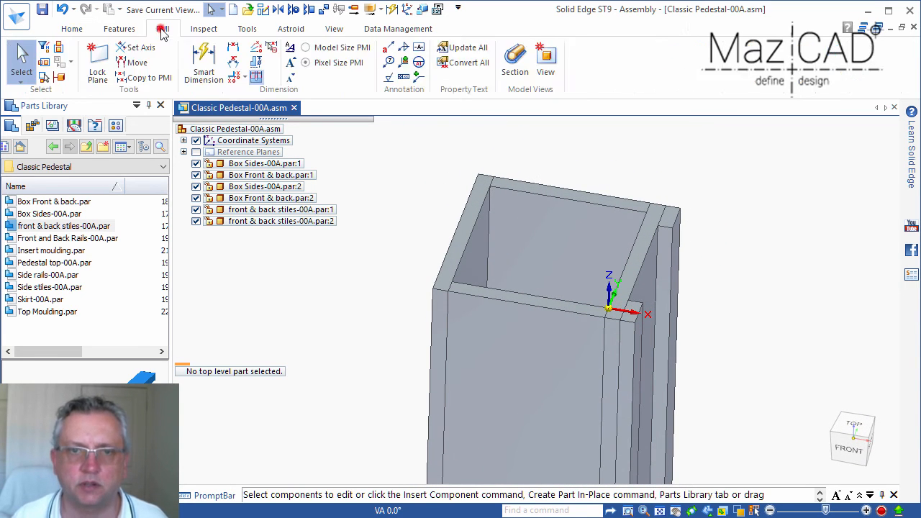
click(200, 66)
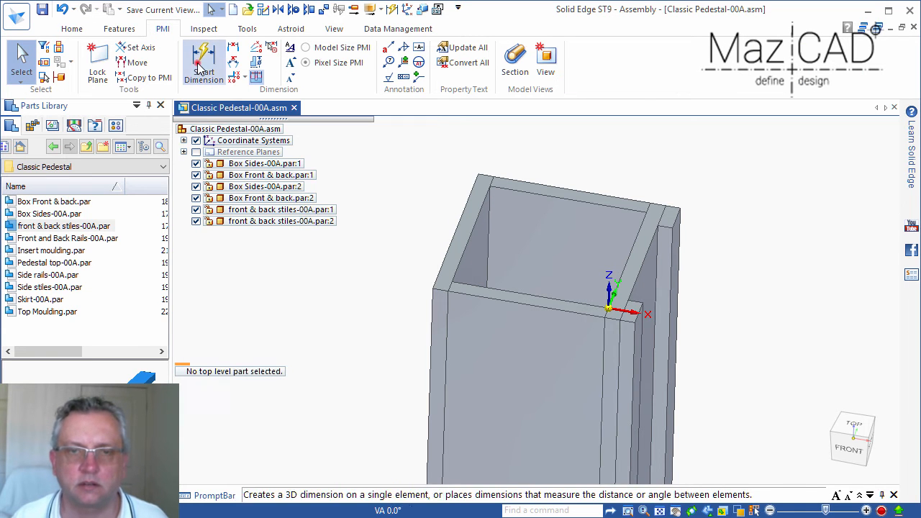
click(586, 202)
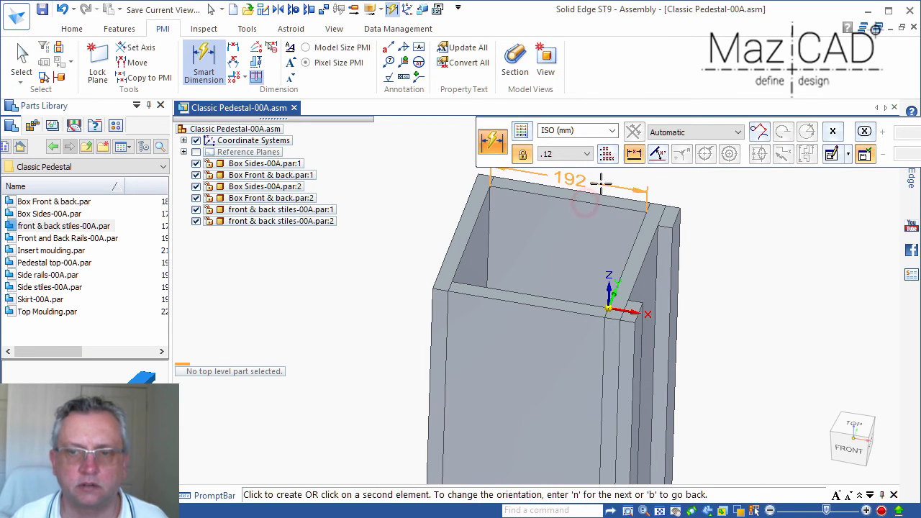
click(601, 186)
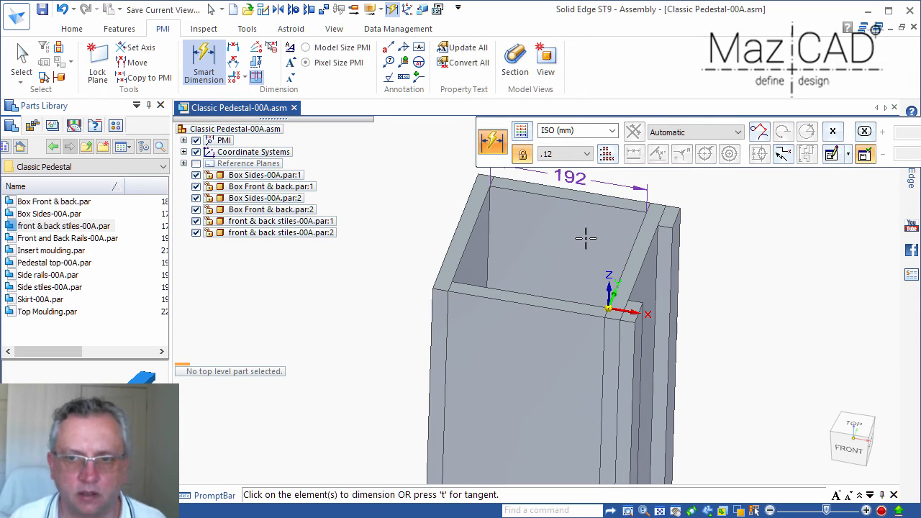
key(Escape)
- Set the mate offset between Box Front & back.par:1 and Box Sides-00A.par:1 to 96 mm
click(612, 259)
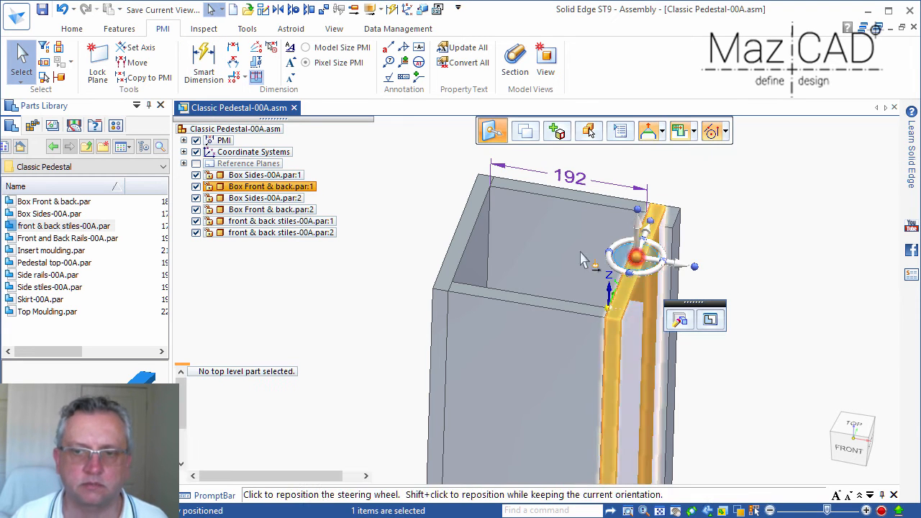
click(323, 387)
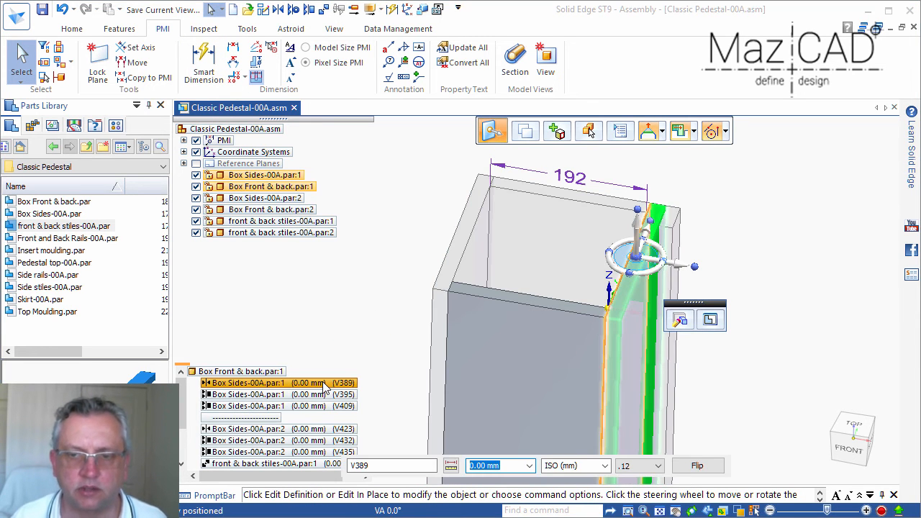
text(96)
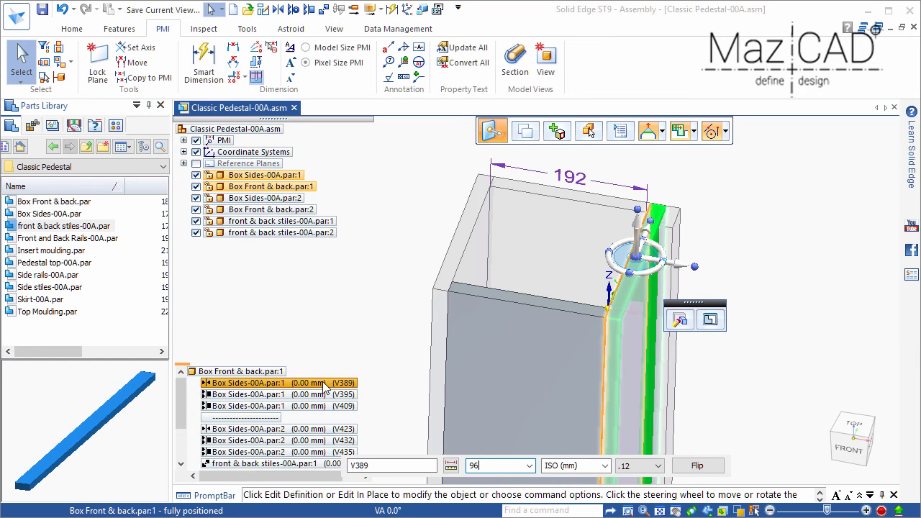
key(Return)
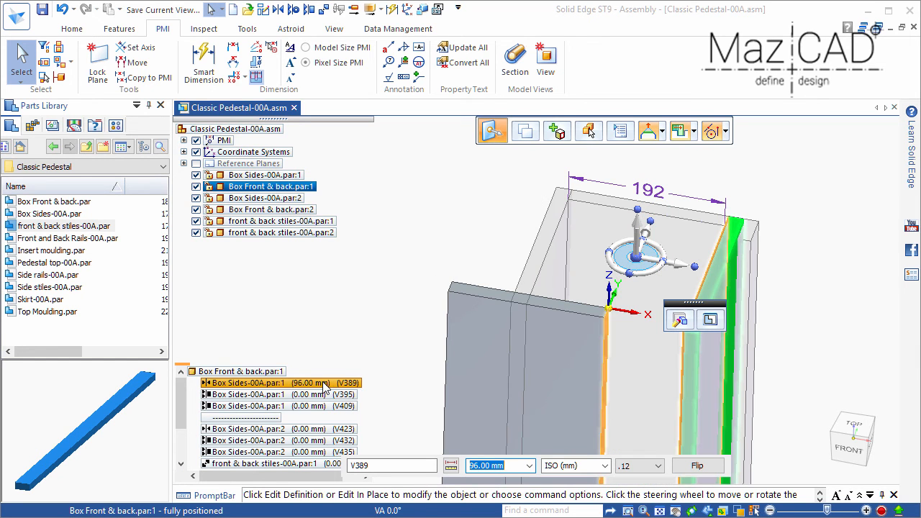
click(468, 200)
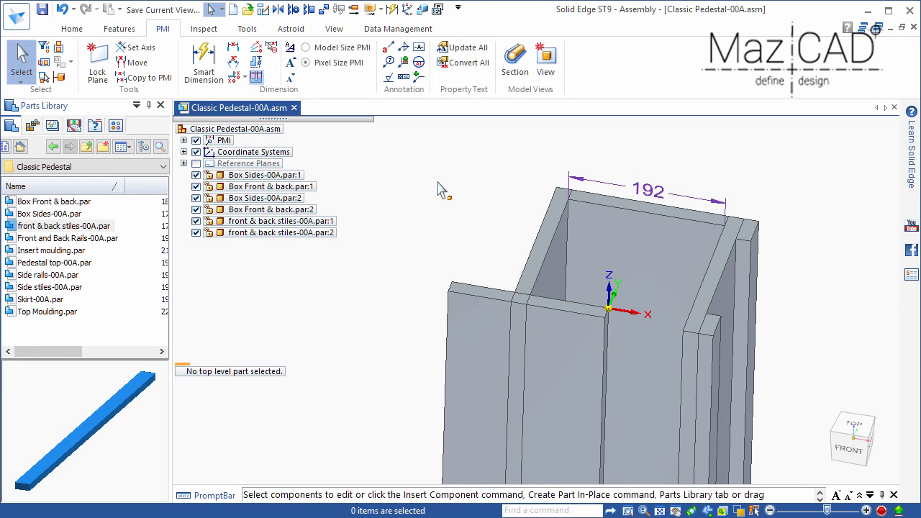
- Set the offset between the vertical edge face of Box Sides-00A.par:1 and the base YZ plane to -96 mm
click(283, 177)
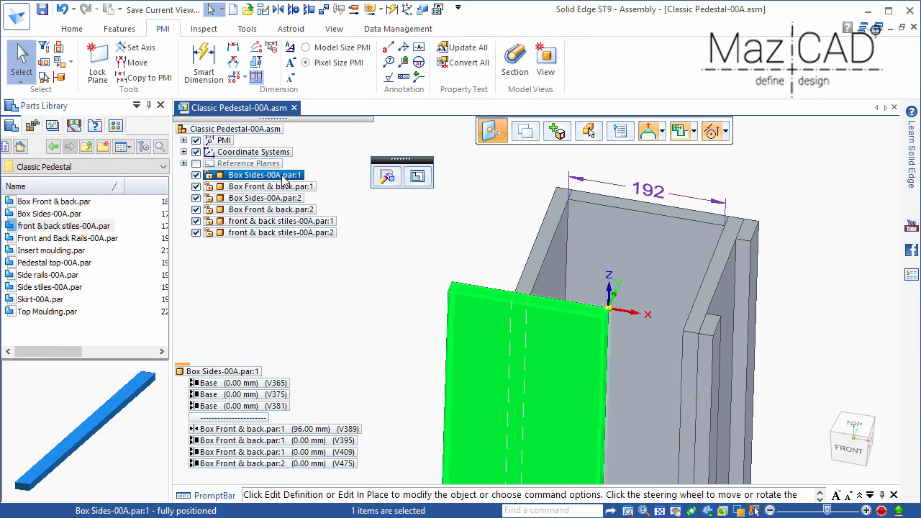
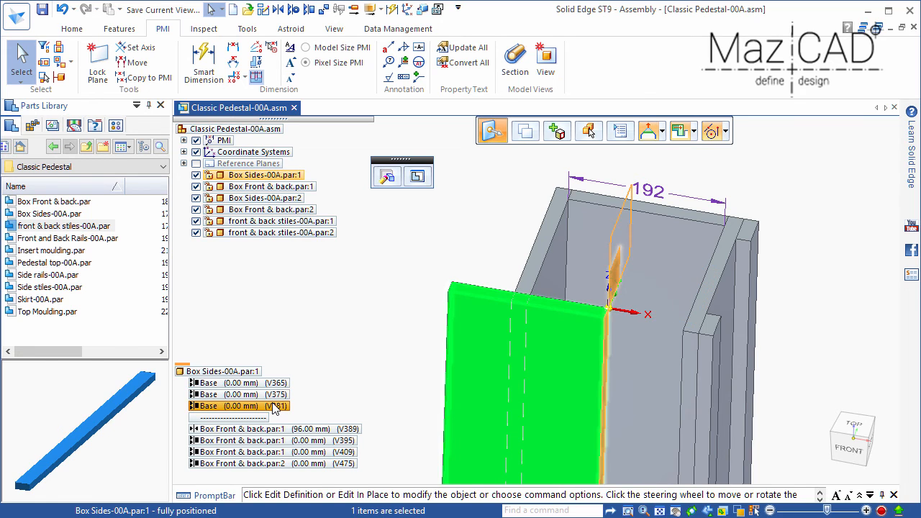
click(274, 407)
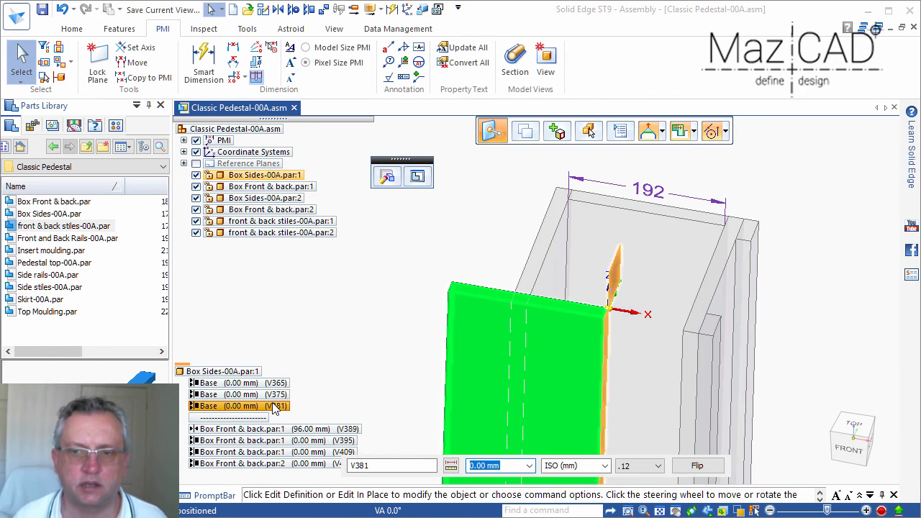
text(96)
key(Return)
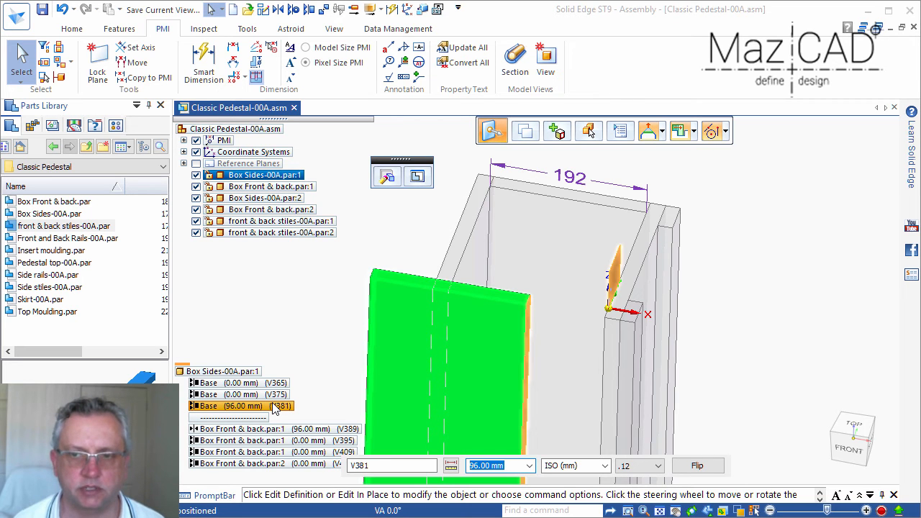
text(-96)
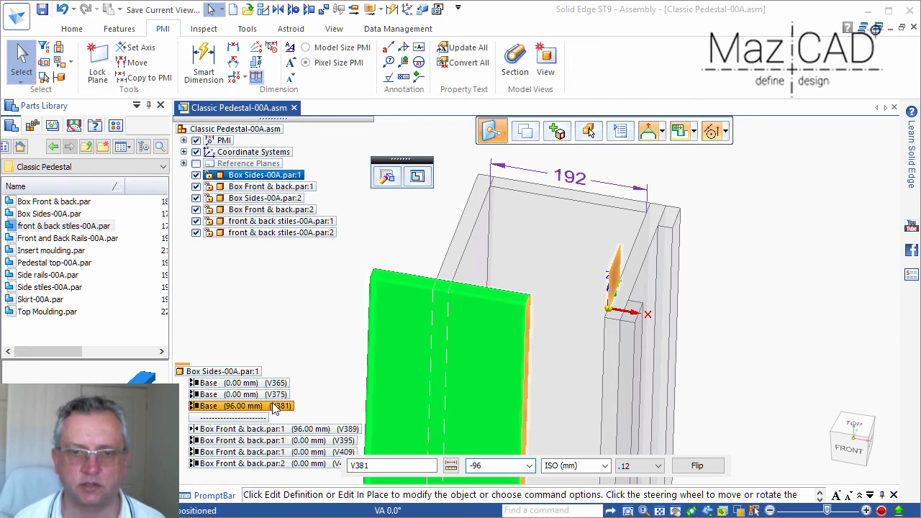
key(Return)
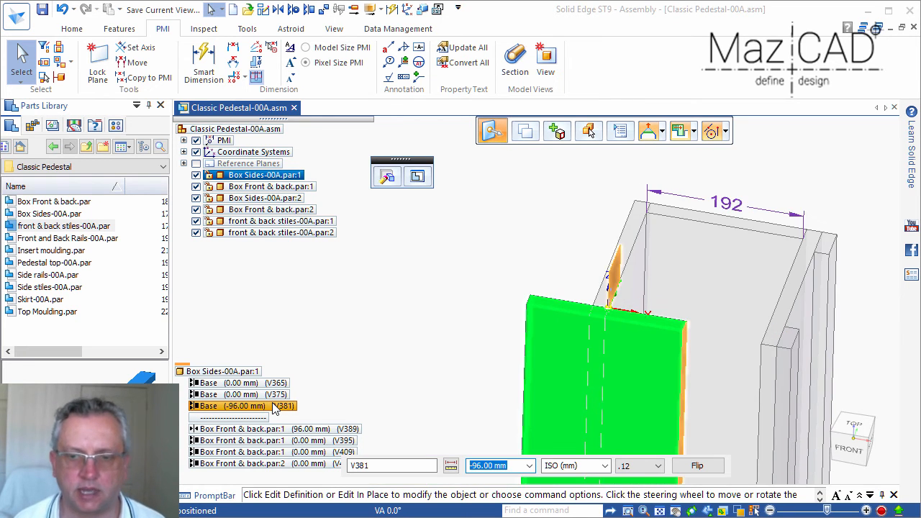
click(275, 407)
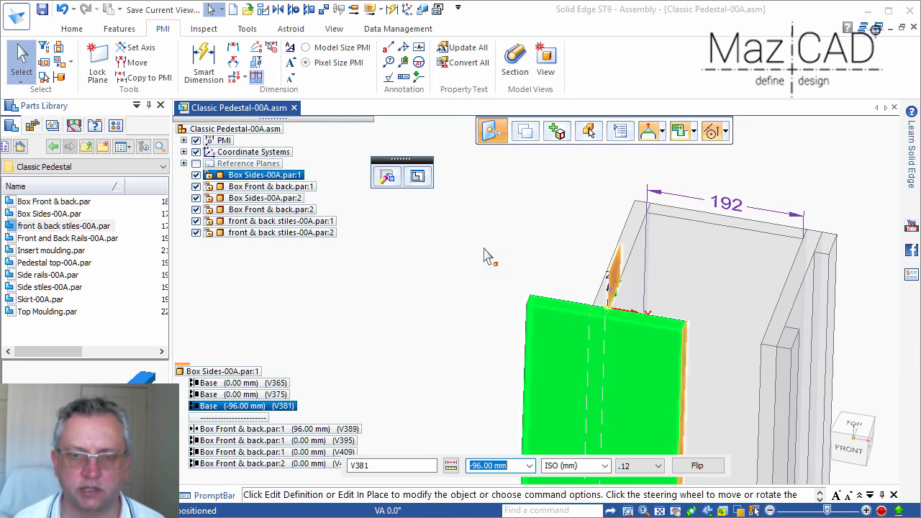
- Reset the mate offset between Box Front & back.par:1 and Box Sides-00A.par:1 to 0 mm
click(704, 225)
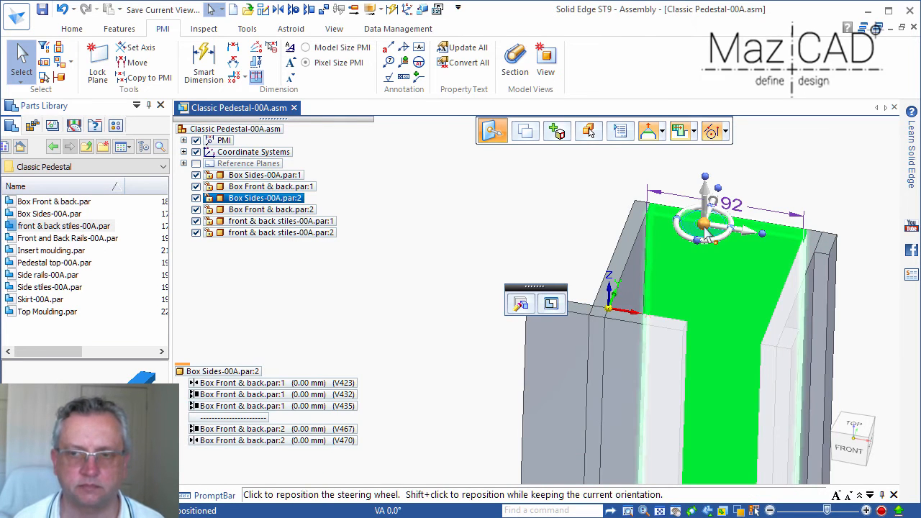
click(792, 298)
click(301, 385)
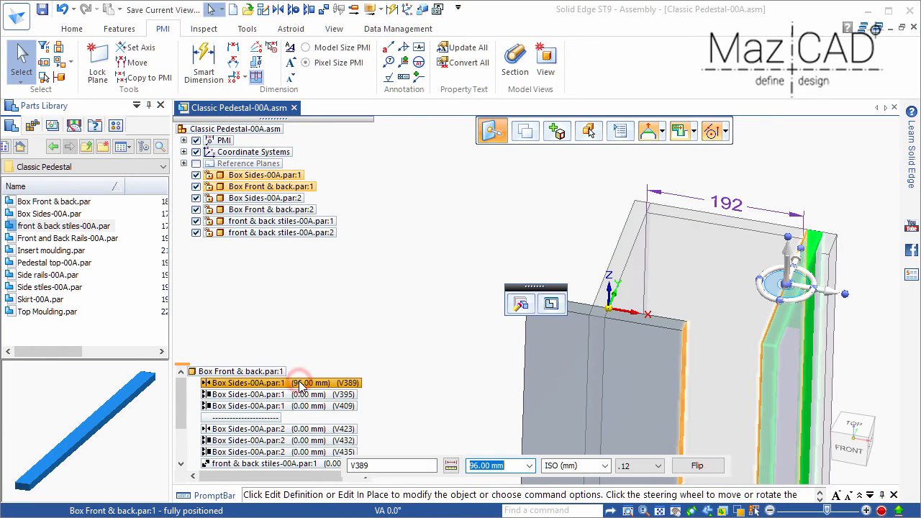
key(Return)
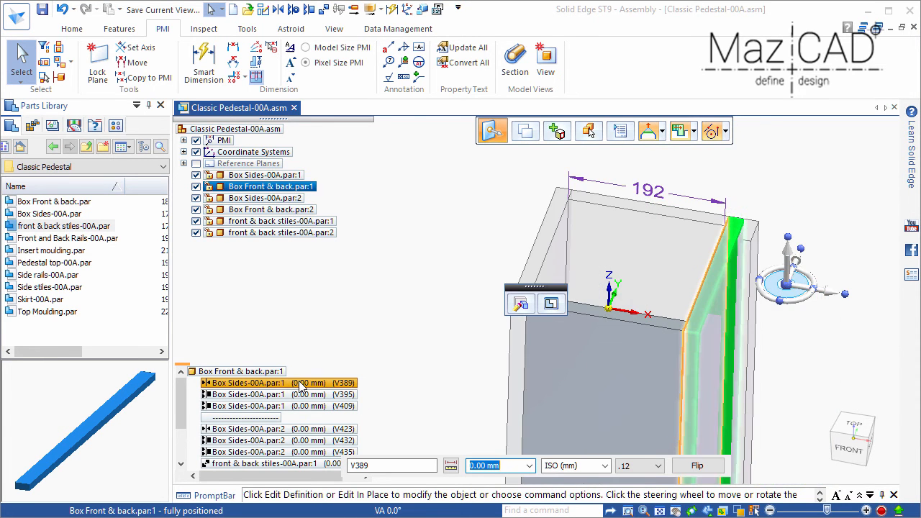
click(487, 213)
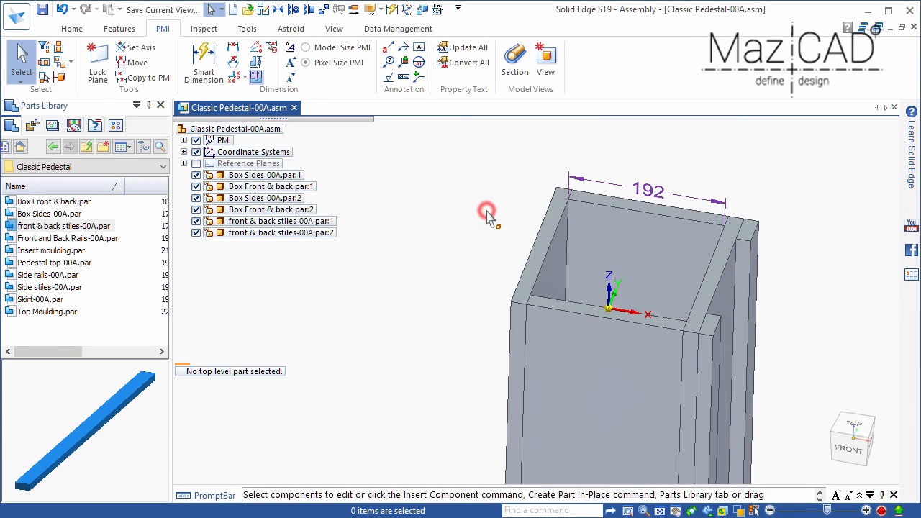
- Set the offset between the inner face of Box Sides-00A.par:1 and the base XZ plane to 96 mm
middle_drag(482, 252, 403, 251)
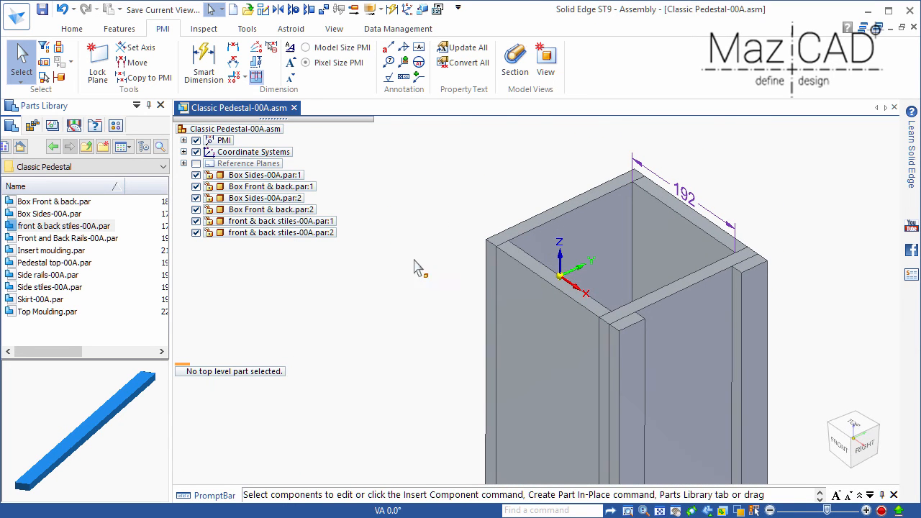
click(536, 293)
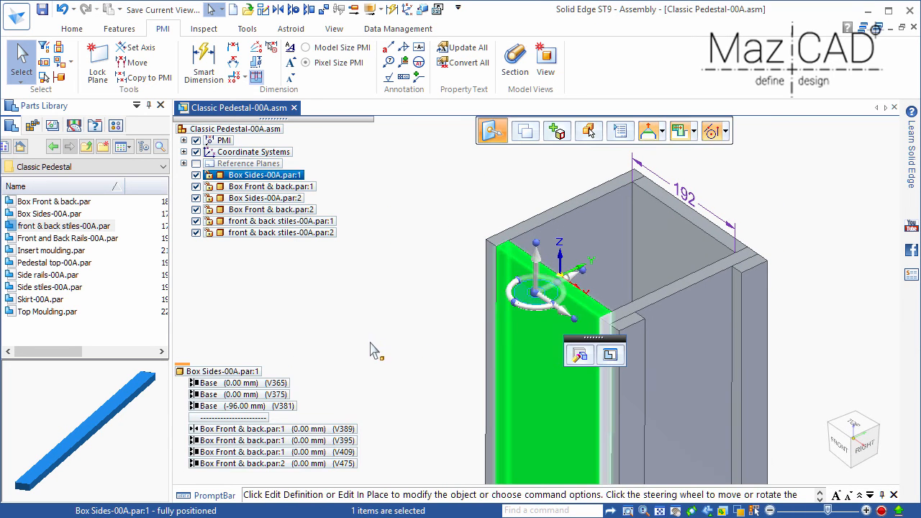
click(263, 384)
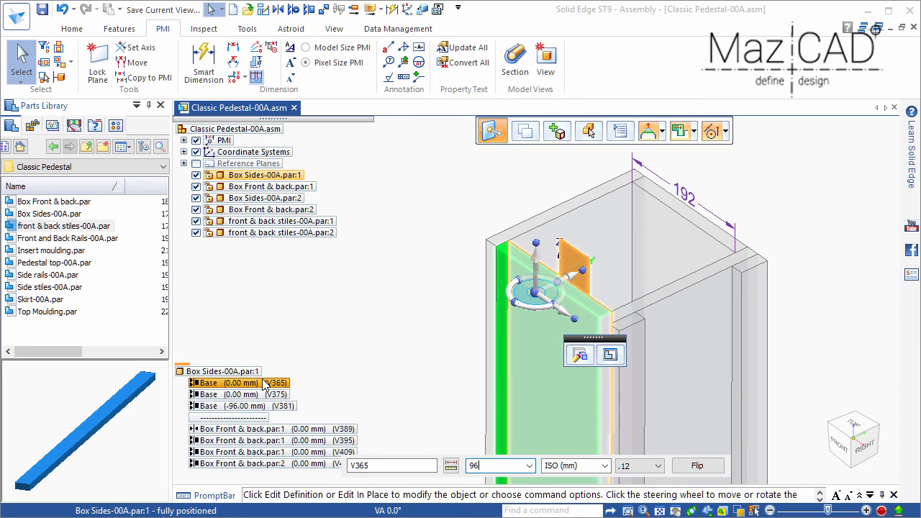
text(96)
key(Return)
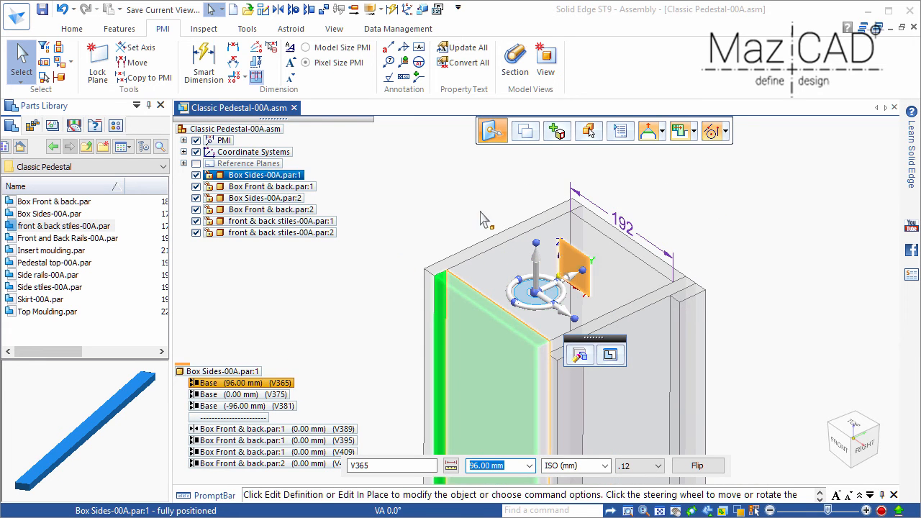
click(530, 153)
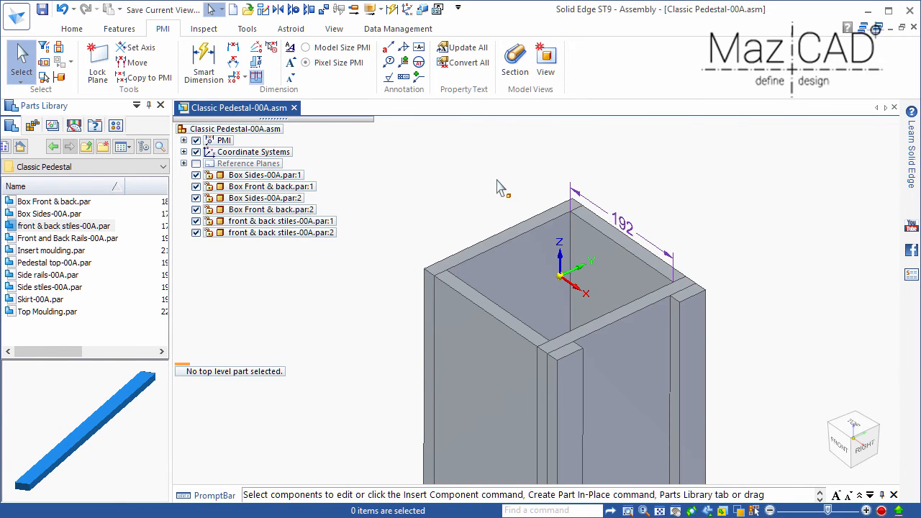
- Mirror the two front & back stiles-00A.par components about the base YZ plane, keeping the default Rotate action and Top (XY) plane adjustment
key(ctrl+t)
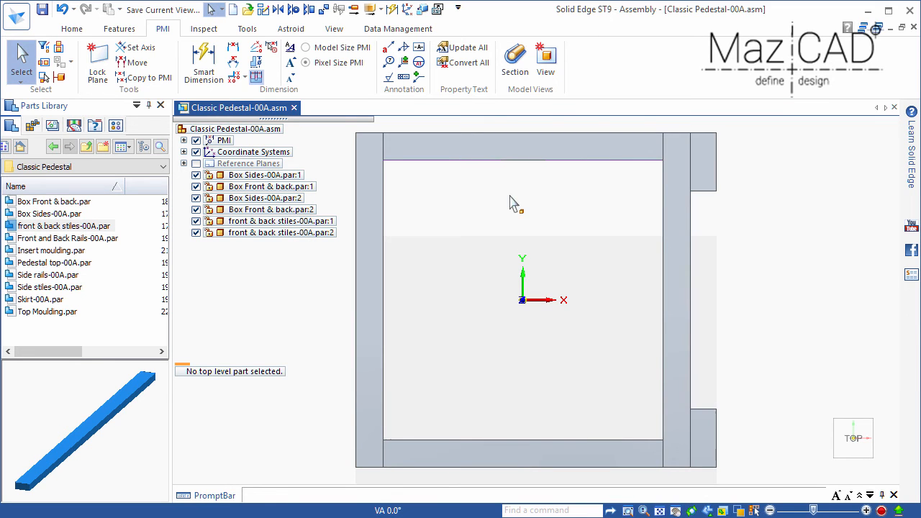
scroll(645, 329, down, 3)
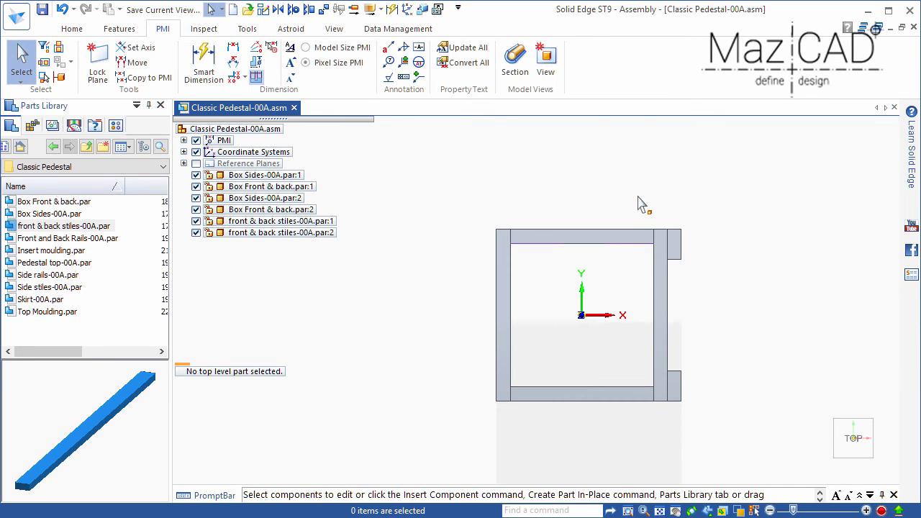
drag(668, 260, 737, 446)
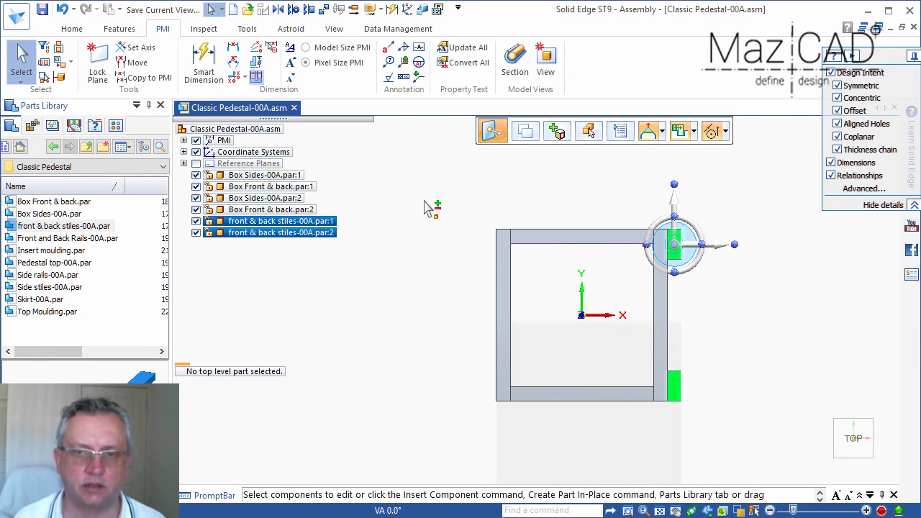
click(71, 29)
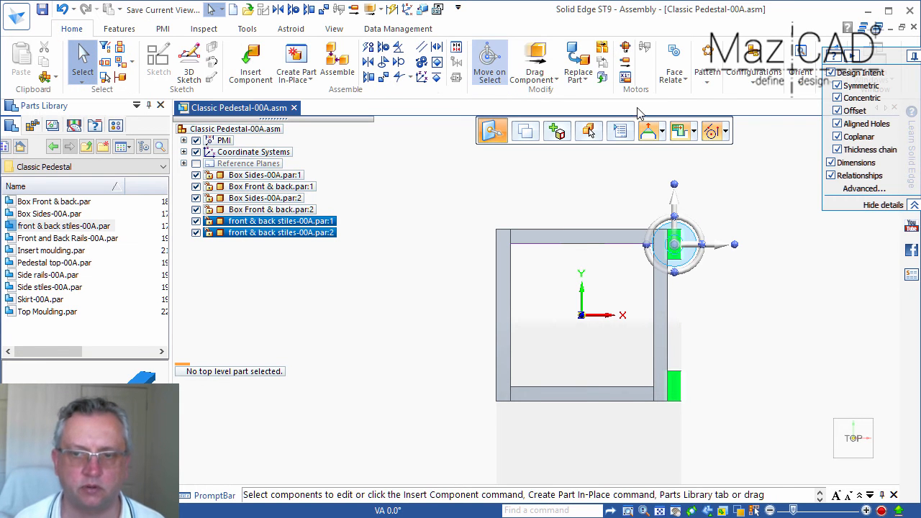
click(706, 85)
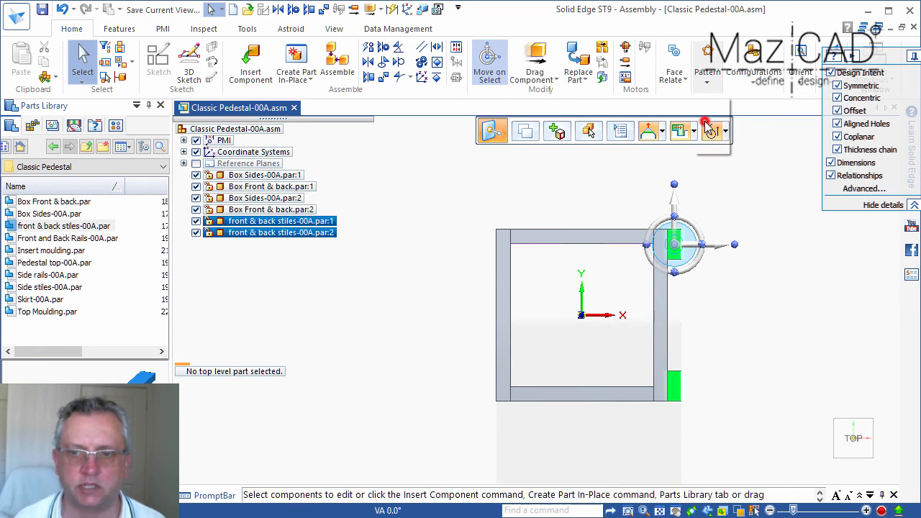
click(703, 118)
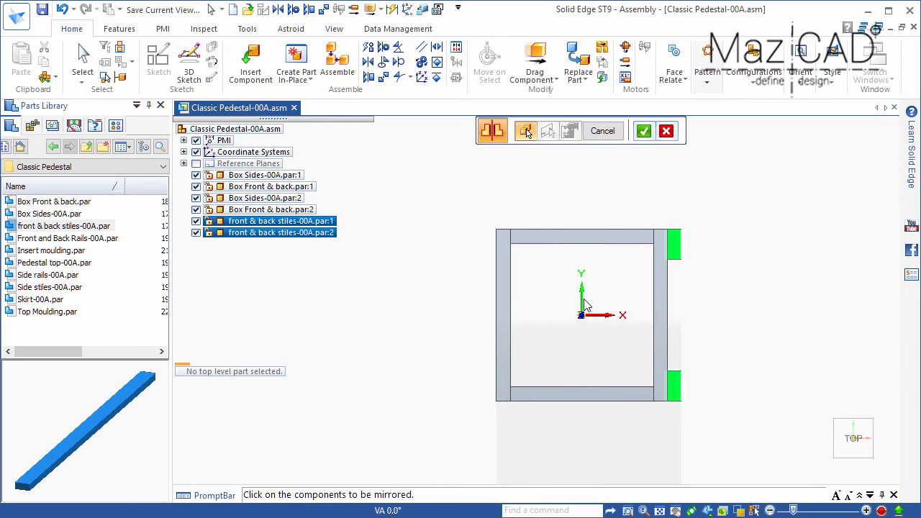
click(645, 133)
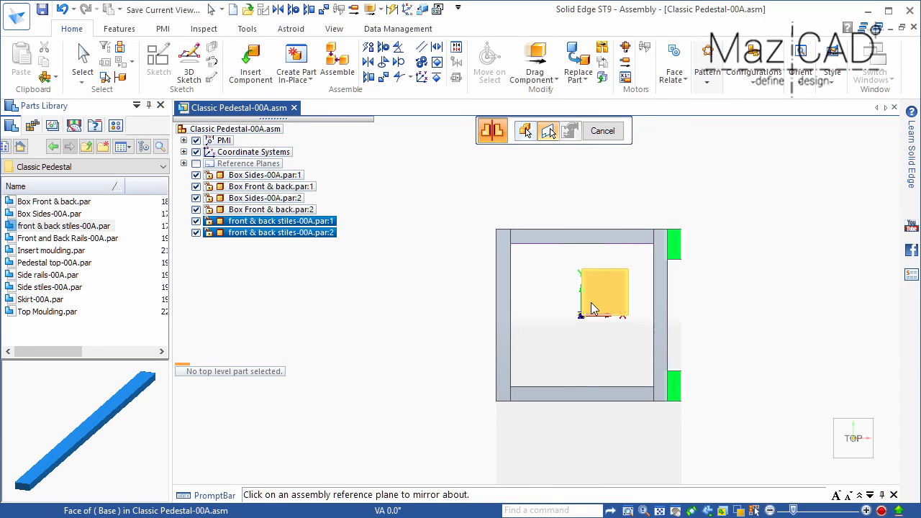
middle_drag(584, 322, 506, 232)
click(506, 232)
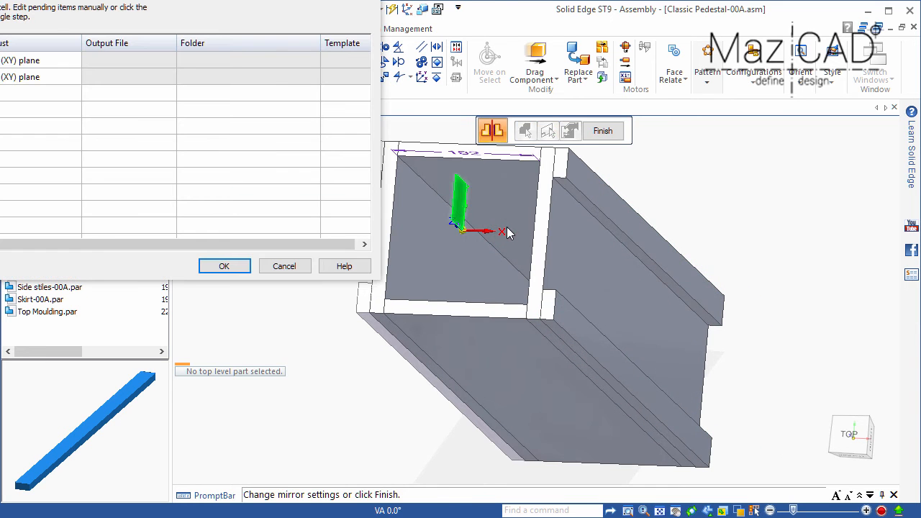
drag(298, 3, 568, 115)
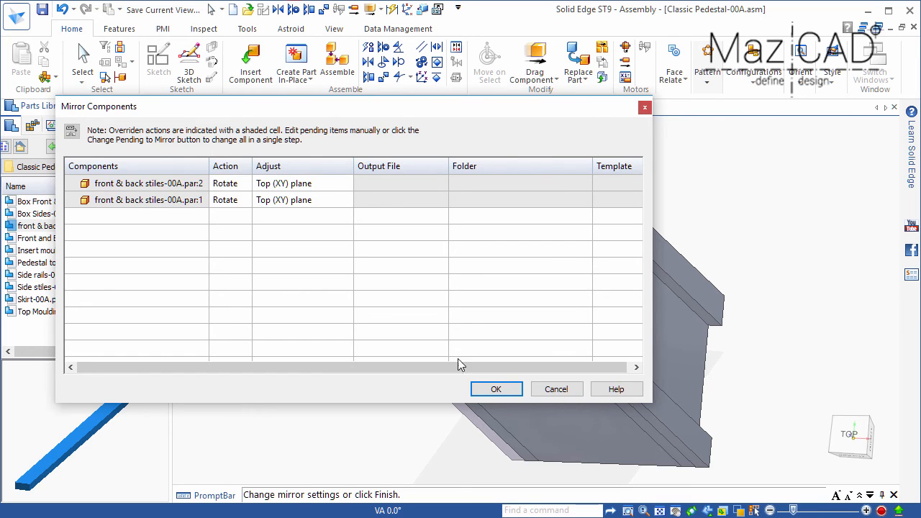
click(496, 390)
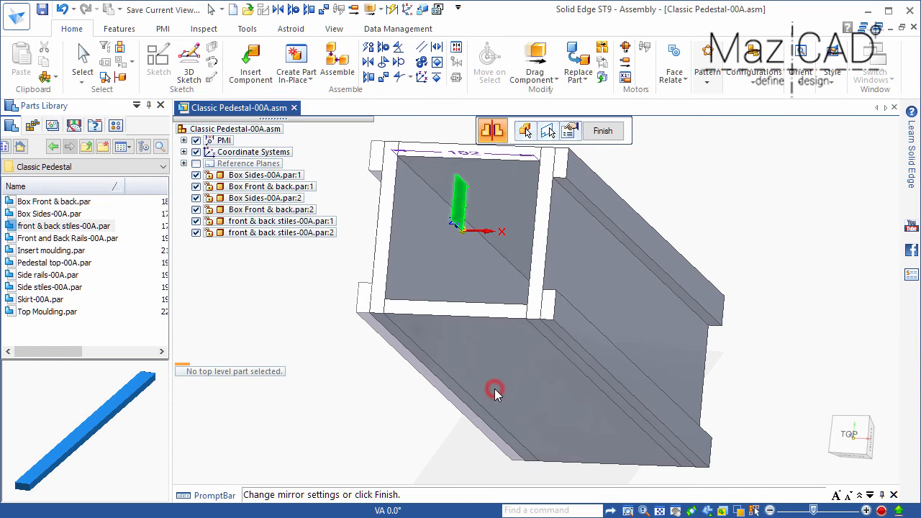
click(602, 132)
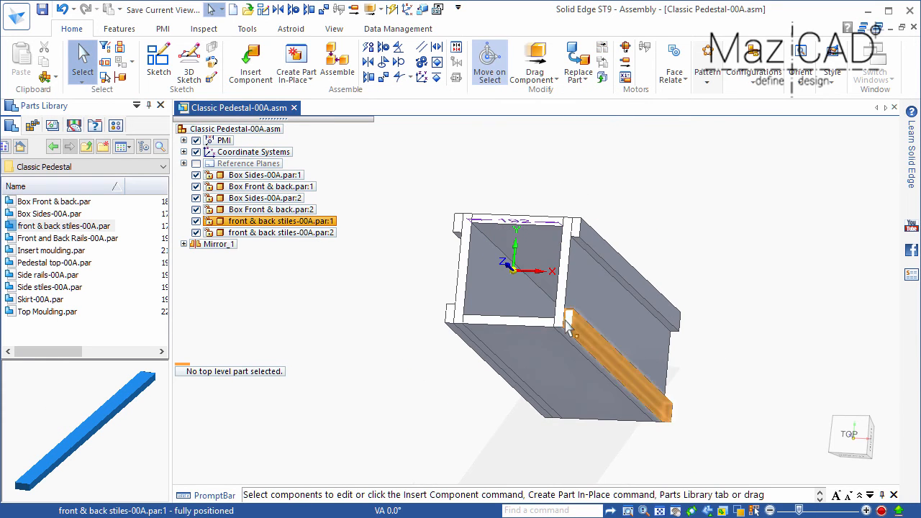
- Place Side stiles-00A.par in the assembly and Connect its end corner to the top corner of front & back stiles-00A.par:2
middle_drag(614, 266, 567, 268)
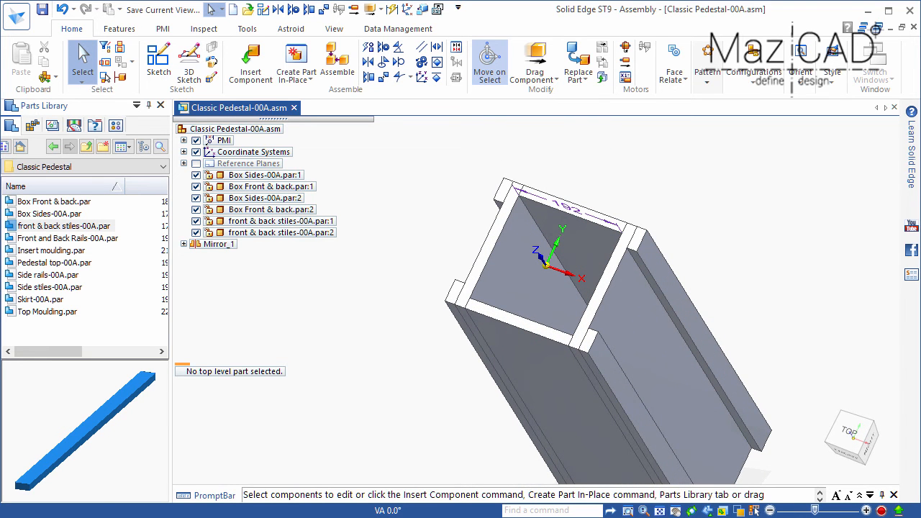
click(42, 287)
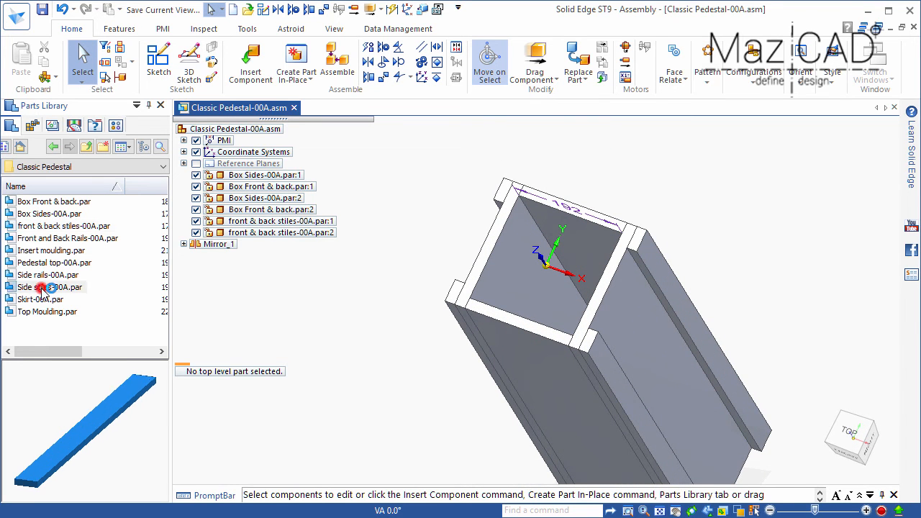
drag(642, 194, 641, 192)
click(695, 133)
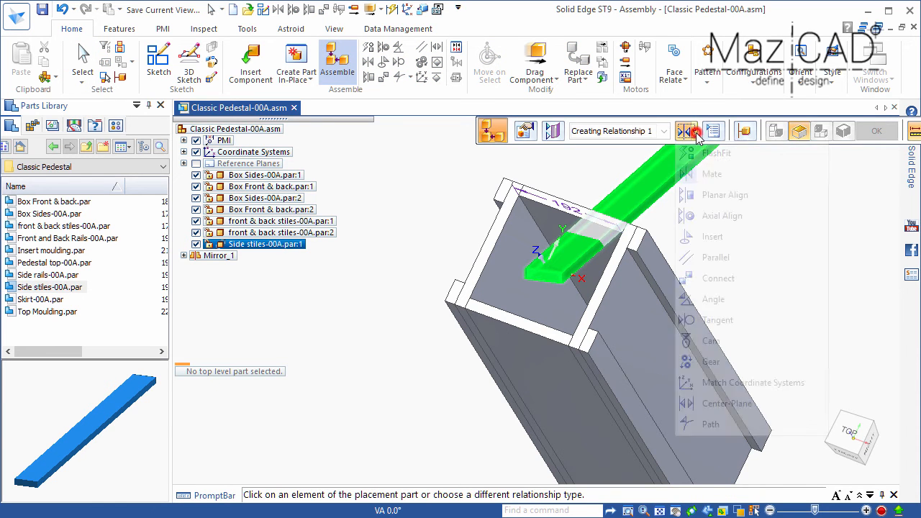
click(718, 279)
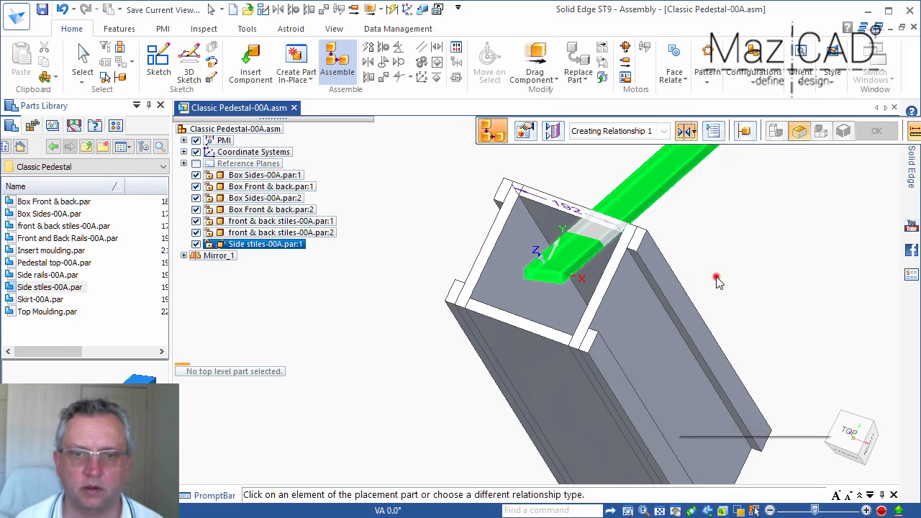
click(563, 285)
click(648, 231)
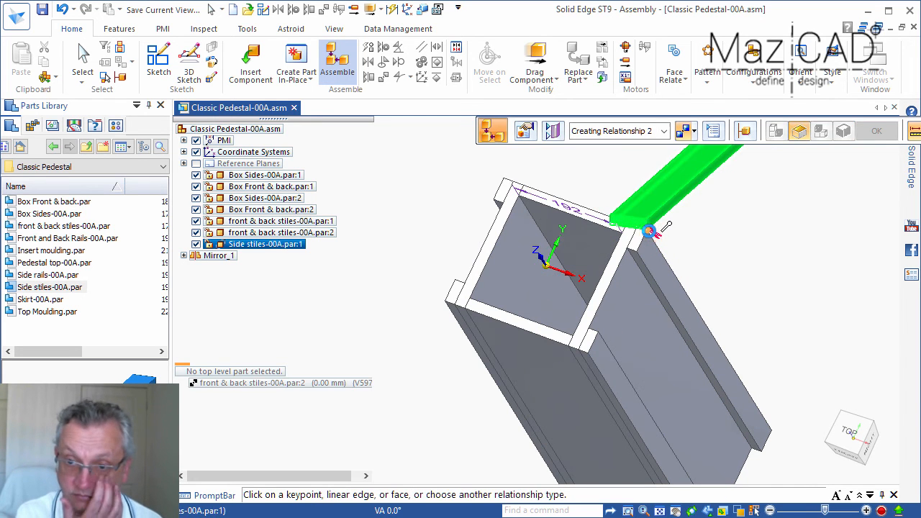
- Fully position Side stiles-00A.par:1 by planar-aligning its end face and a long face with the matching faces of front & back stiles-00A.par:2
click(694, 136)
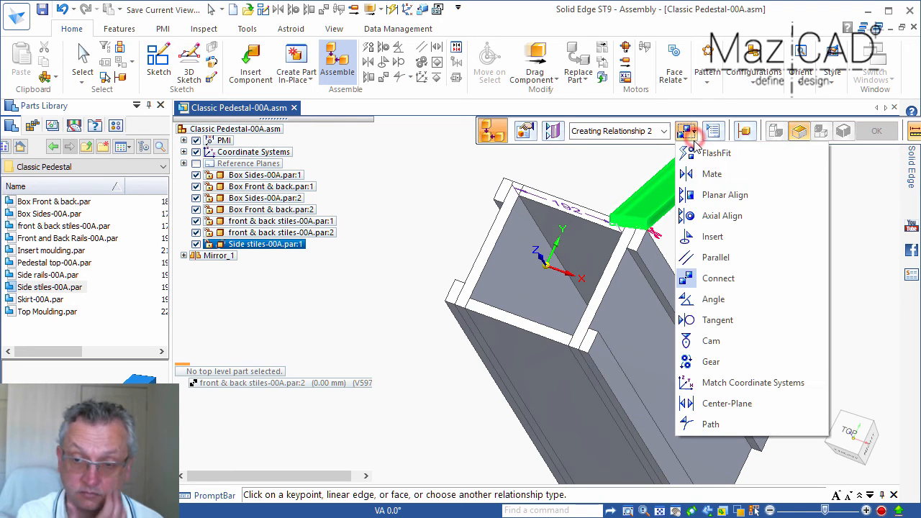
click(813, 195)
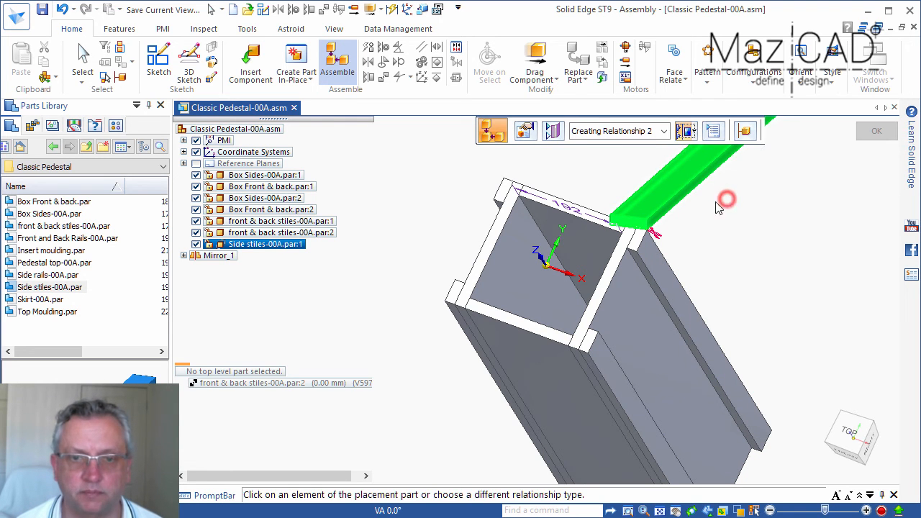
click(630, 226)
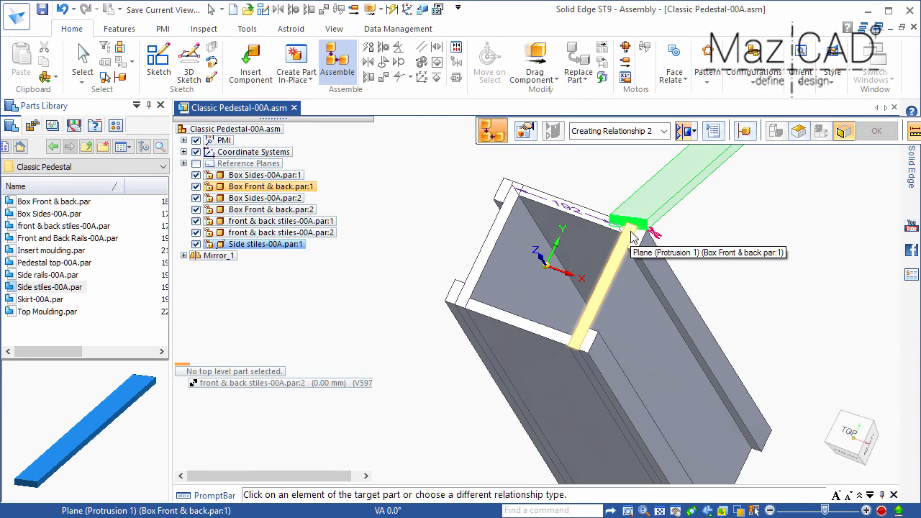
click(637, 241)
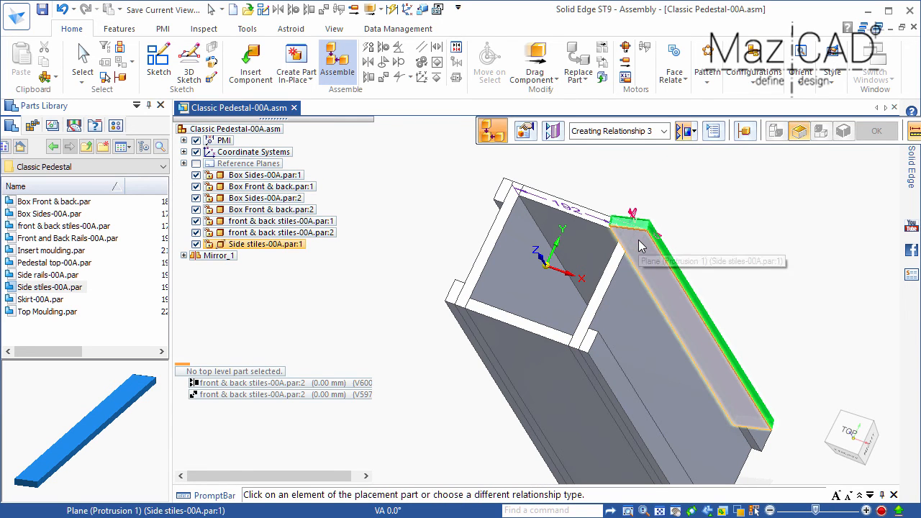
scroll(639, 251, up, 5)
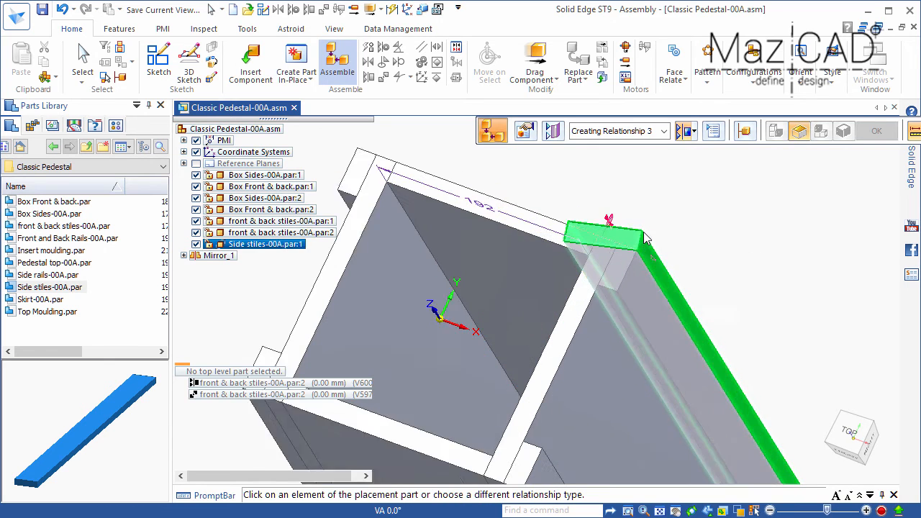
click(637, 274)
right_click(638, 274)
scroll(641, 277, down, 5)
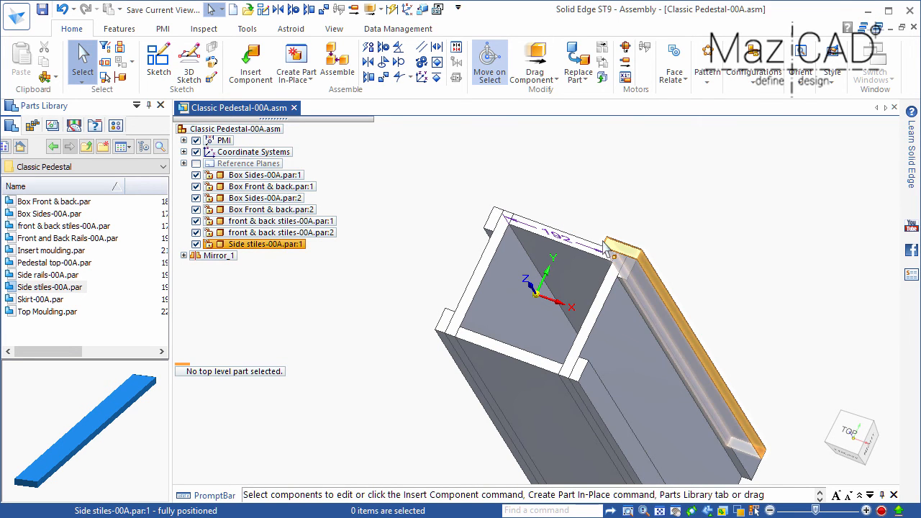
- Mirror Side stiles-00A.par:1 about the base YZ plane with the default Rotate action
click(279, 245)
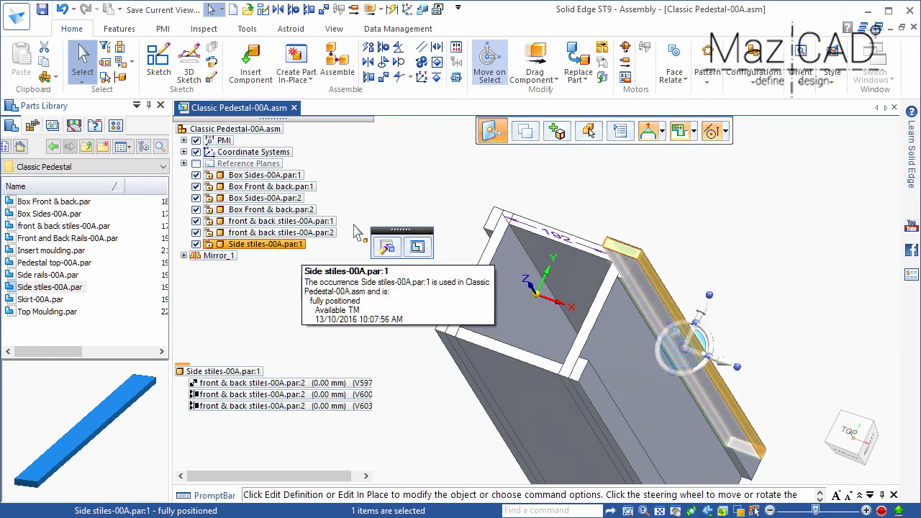
click(707, 82)
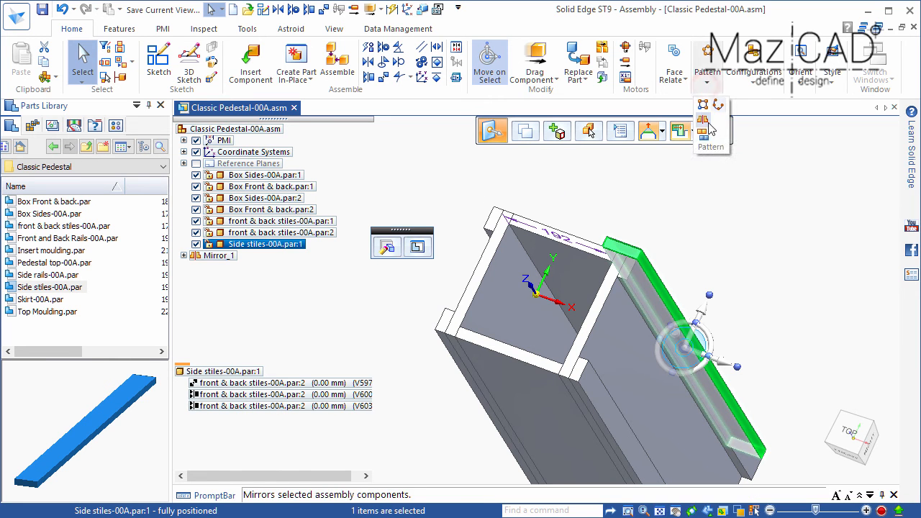
click(704, 124)
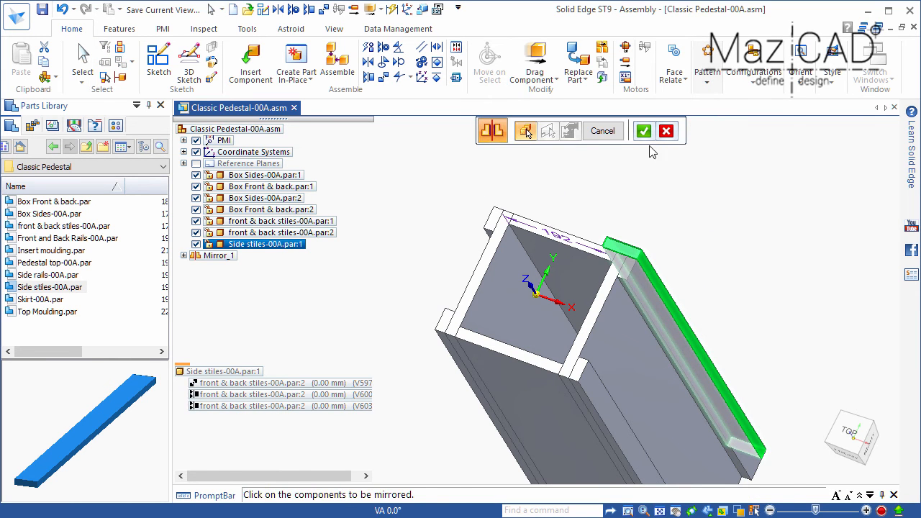
click(643, 131)
click(534, 276)
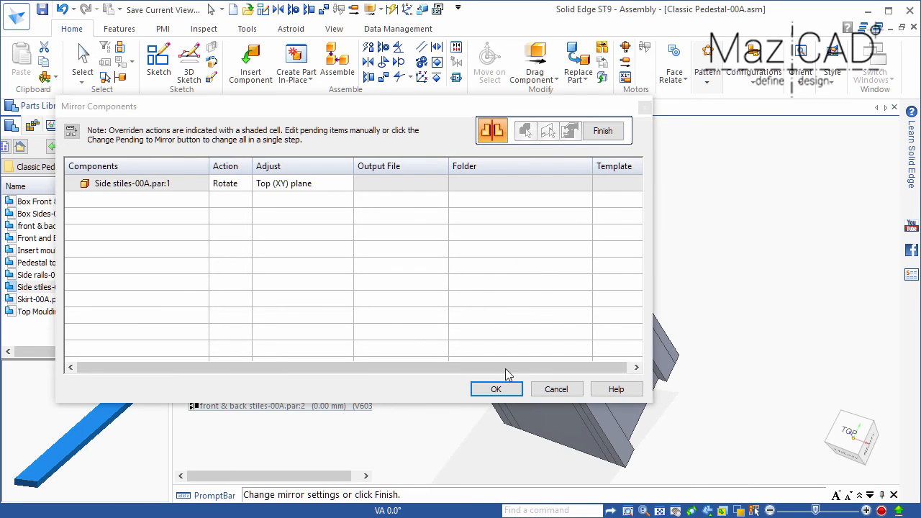
click(496, 390)
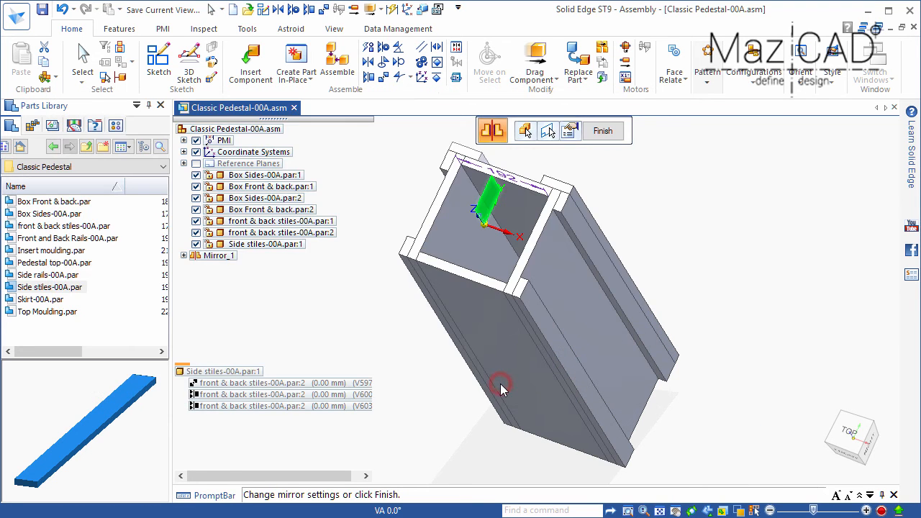
click(603, 132)
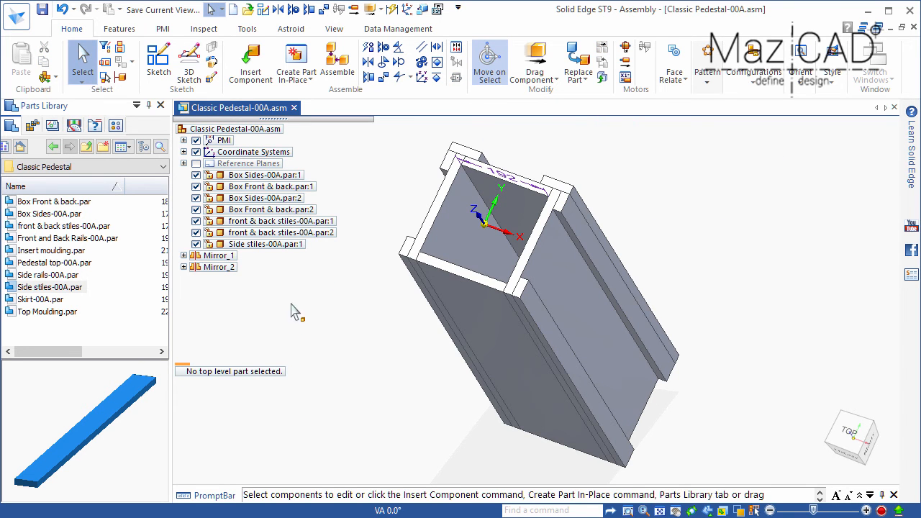
- Mirror Side stiles-00A.par:1 and :2 about the base XZ plane, keeping the default Rotate action and Top (XY) plane adjustment
click(548, 189)
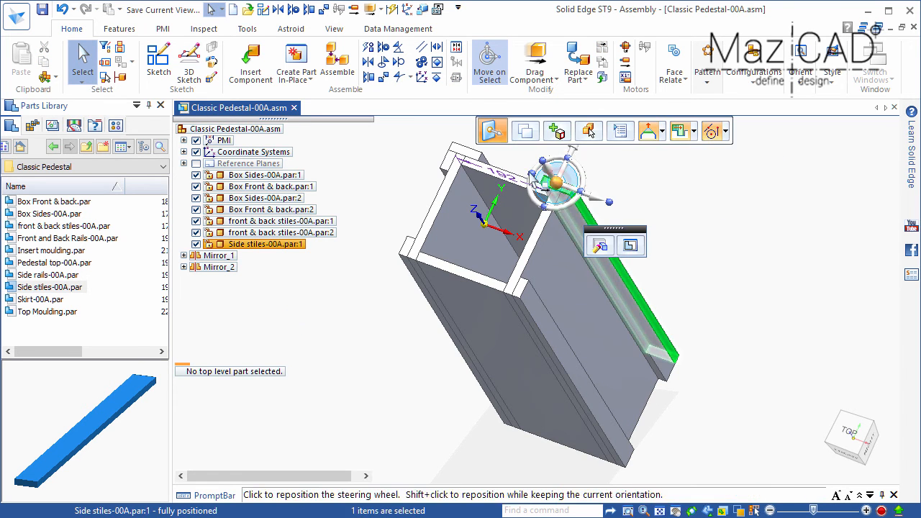
ctrl+click(481, 158)
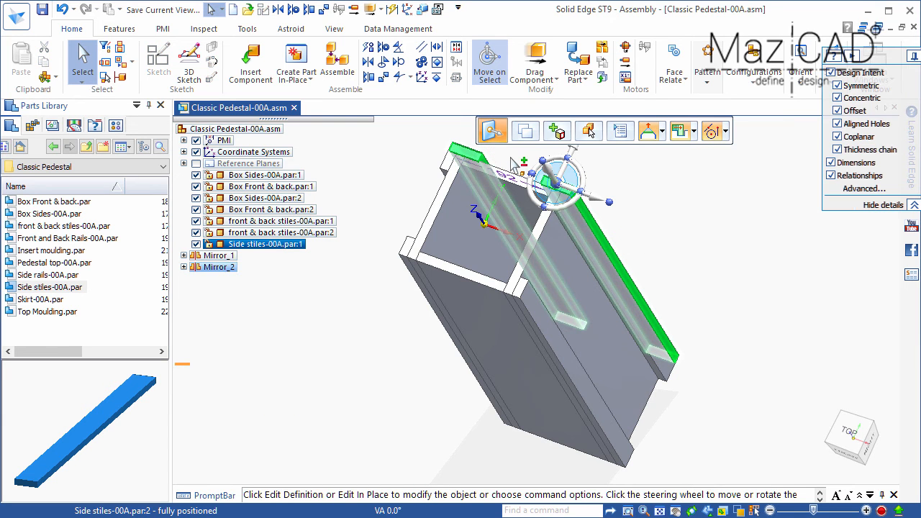
click(707, 83)
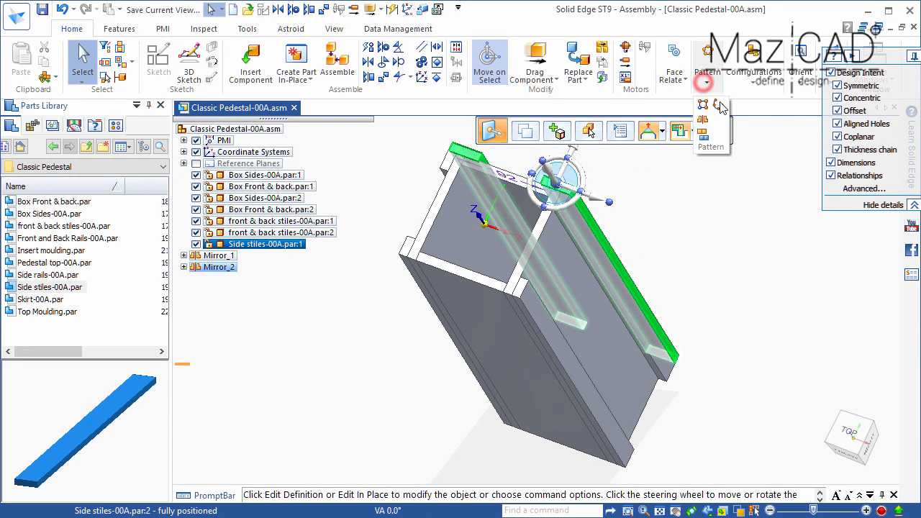
click(708, 127)
middle_drag(502, 223, 554, 199)
scroll(514, 207, up, 1)
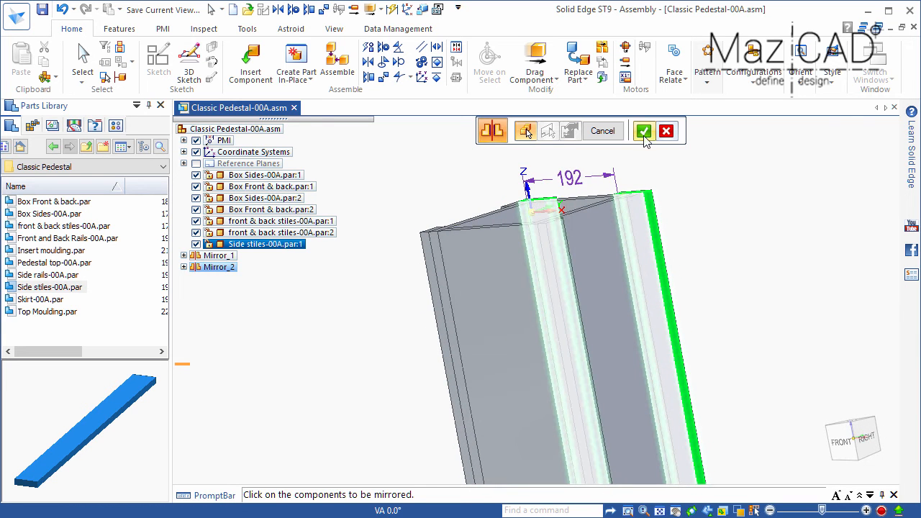
click(643, 131)
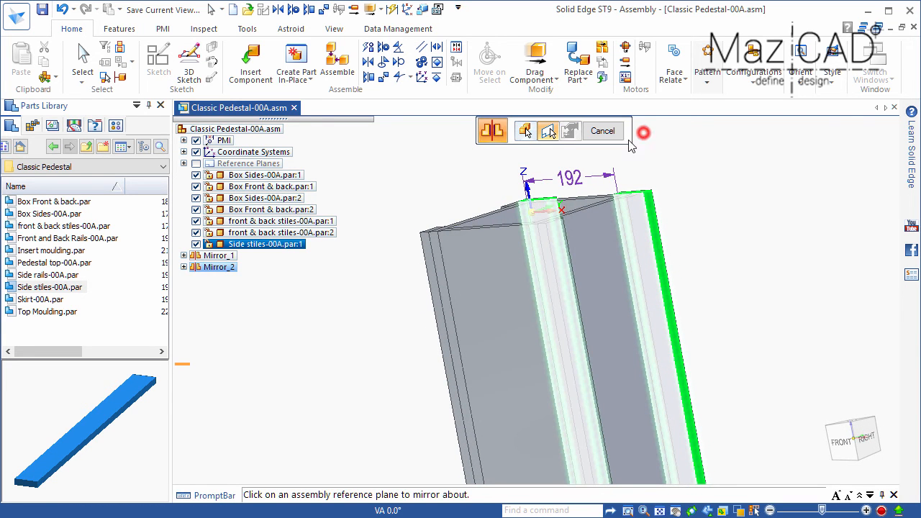
click(542, 199)
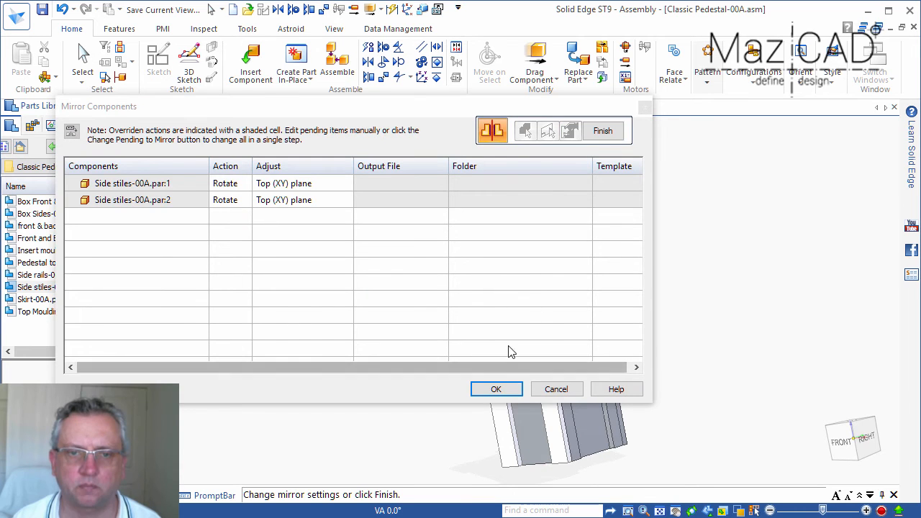
click(497, 389)
middle_drag(525, 343, 541, 377)
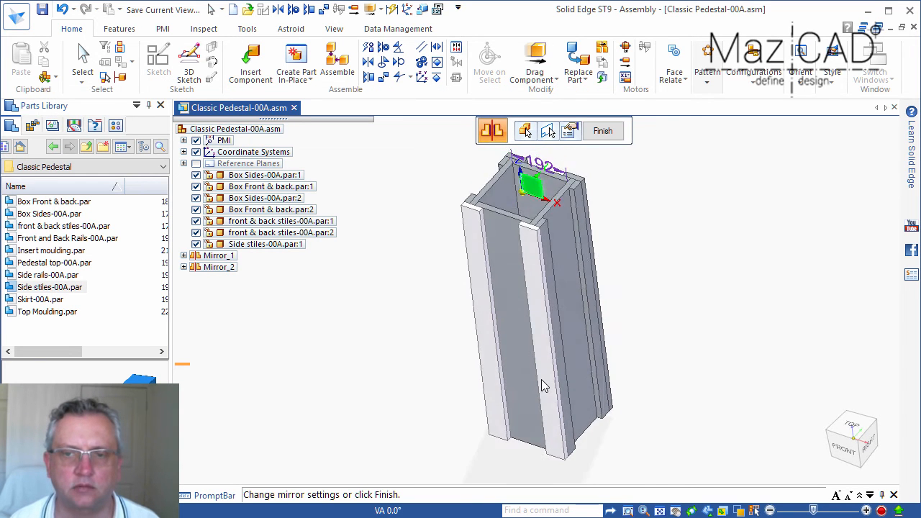
scroll(540, 376, down, 3)
scroll(535, 238, up, 4)
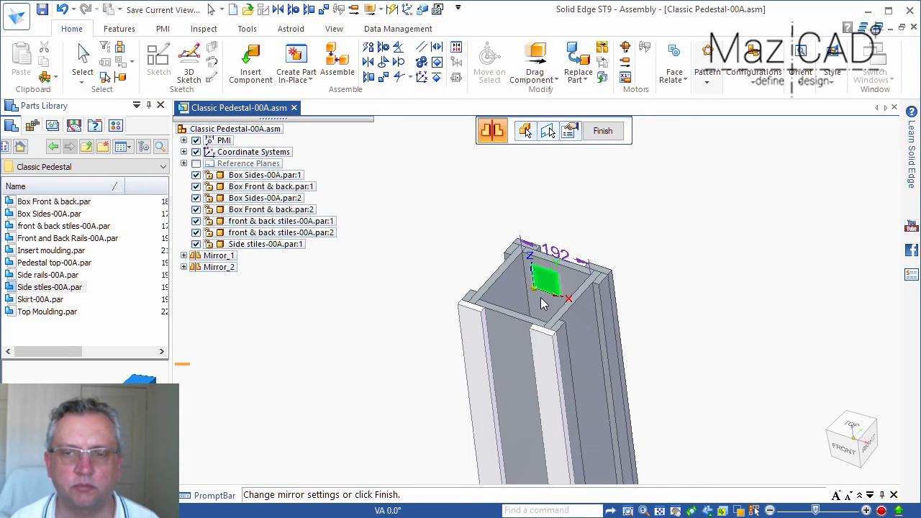
click(602, 131)
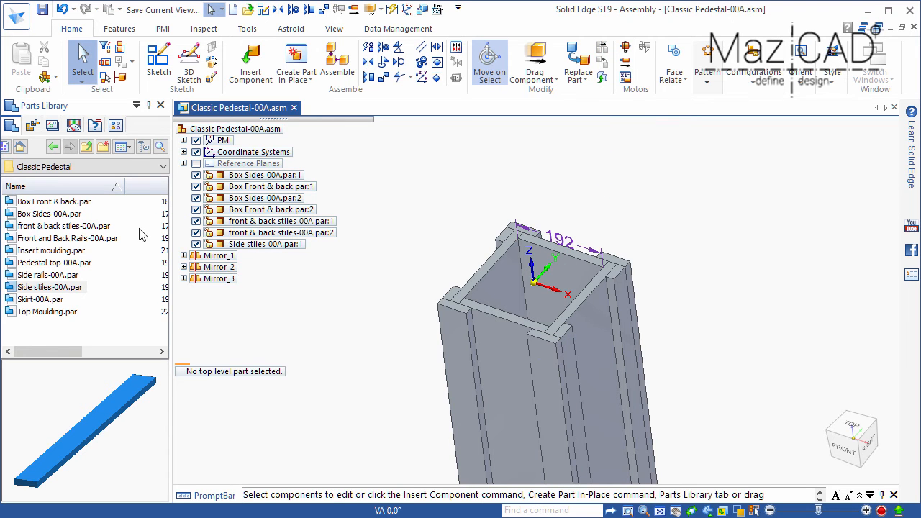
- Place Front and Back Rails-00A.par in the assembly and Connect its corner to the top inner corner of front & back stiles-00A.par:1
click(63, 240)
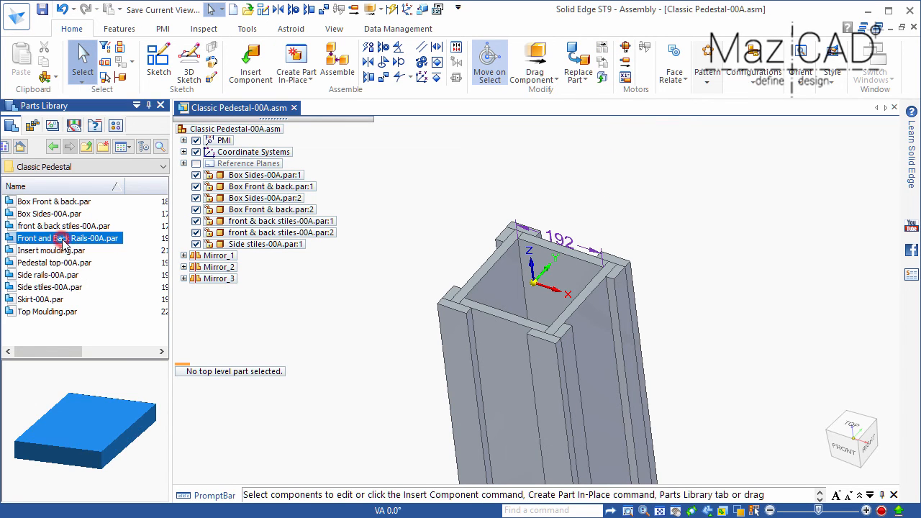
drag(474, 231, 691, 292)
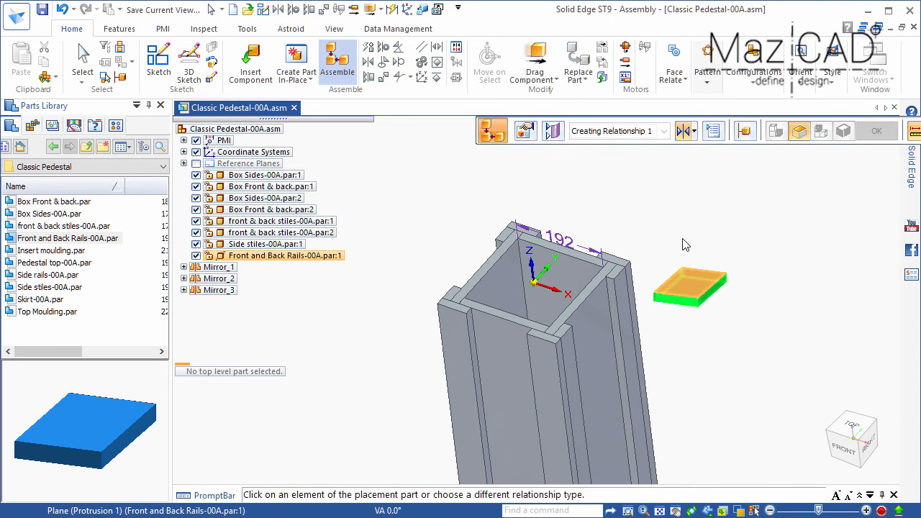
click(695, 133)
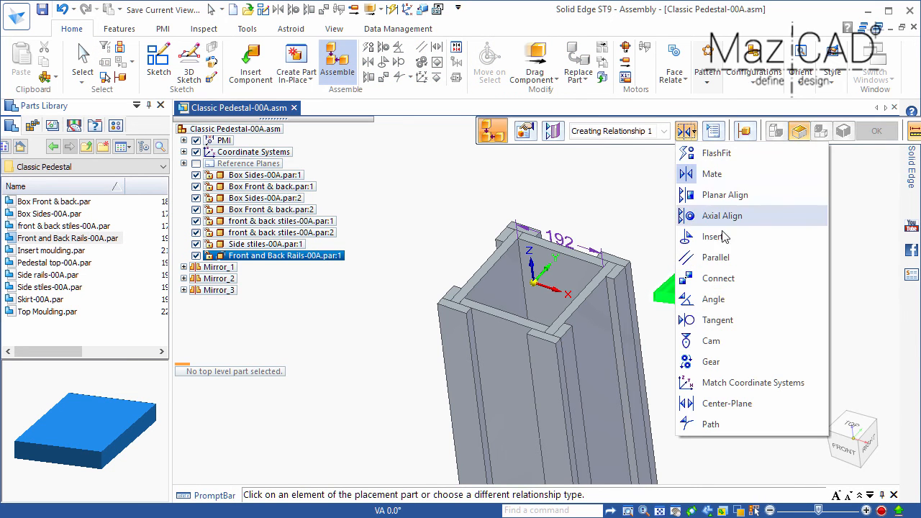
click(729, 279)
click(728, 280)
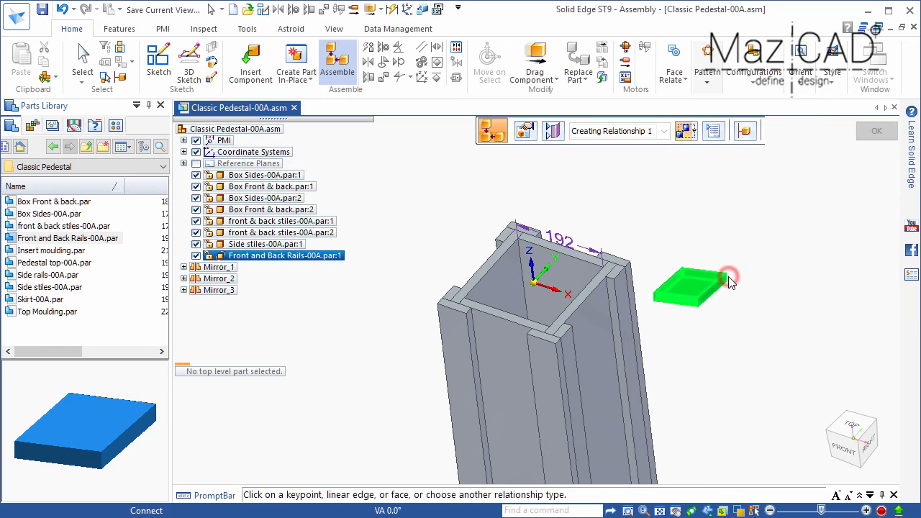
click(655, 304)
scroll(557, 322, up, 4)
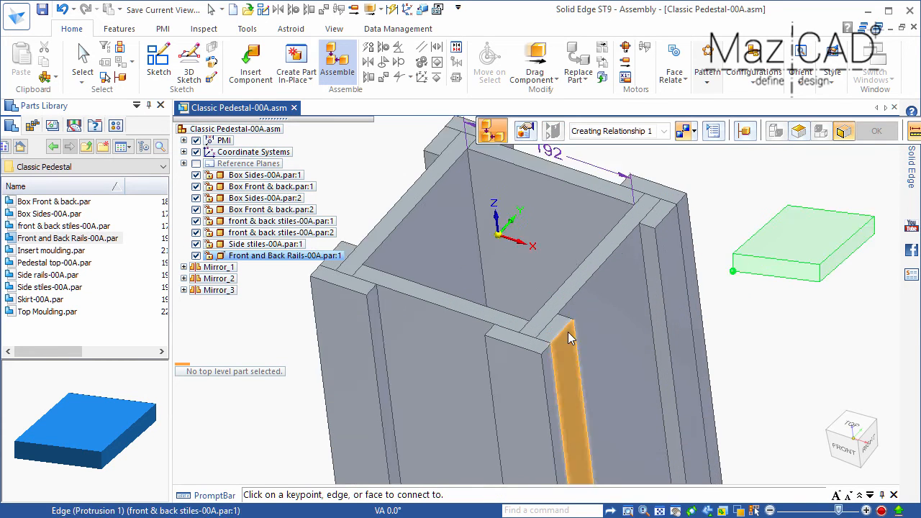
click(555, 314)
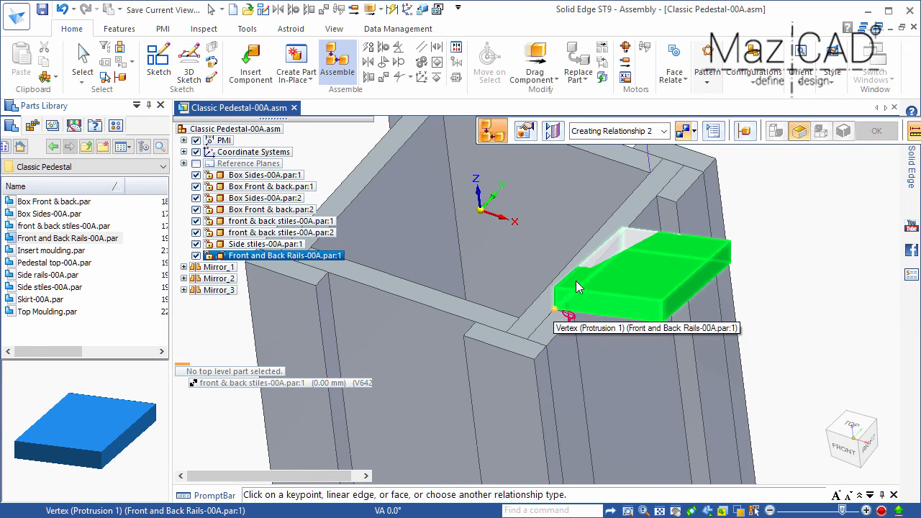
- Fully position the front and back rail by mating its end face to front & back stiles-00A.par:1 and its large hidden face to Box Front & back.par:1
click(694, 133)
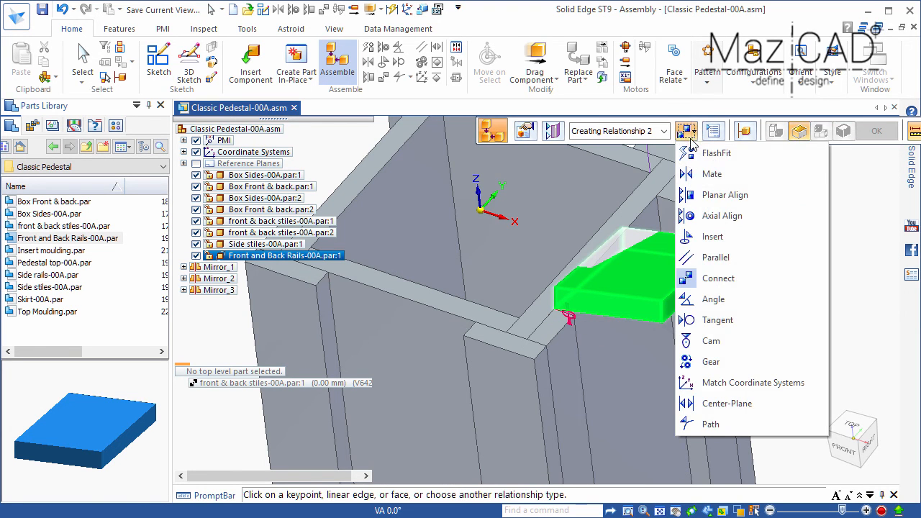
click(714, 176)
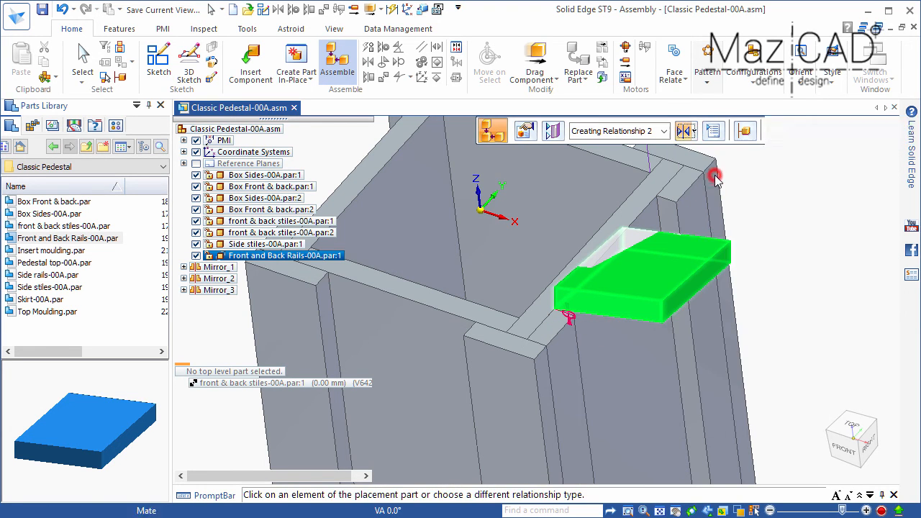
click(627, 313)
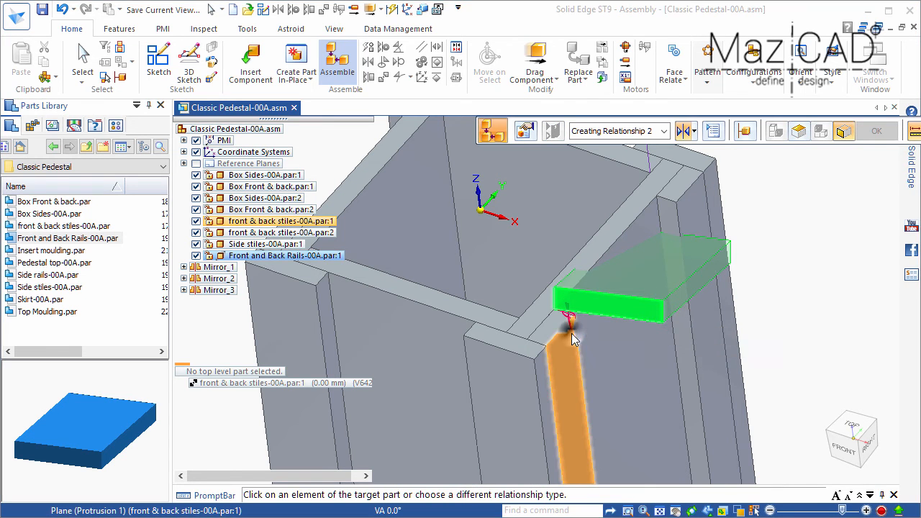
right_click(573, 339)
click(648, 360)
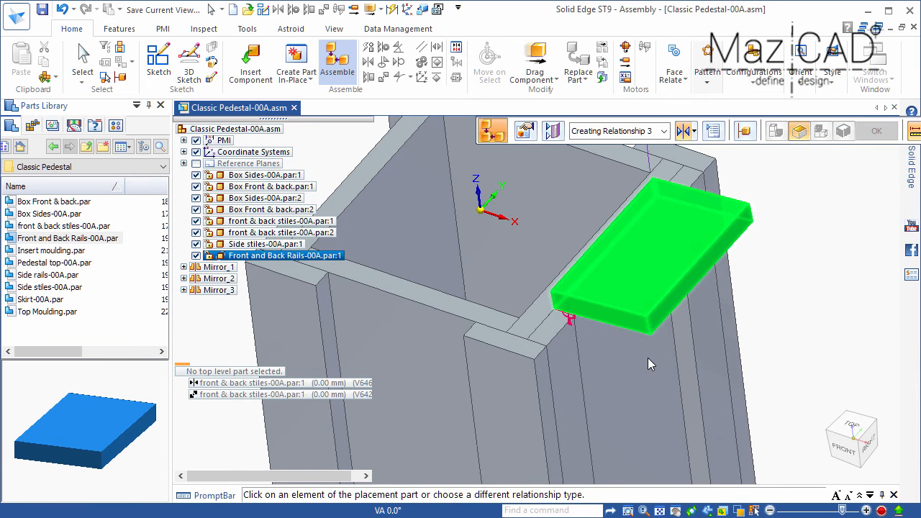
right_click(614, 323)
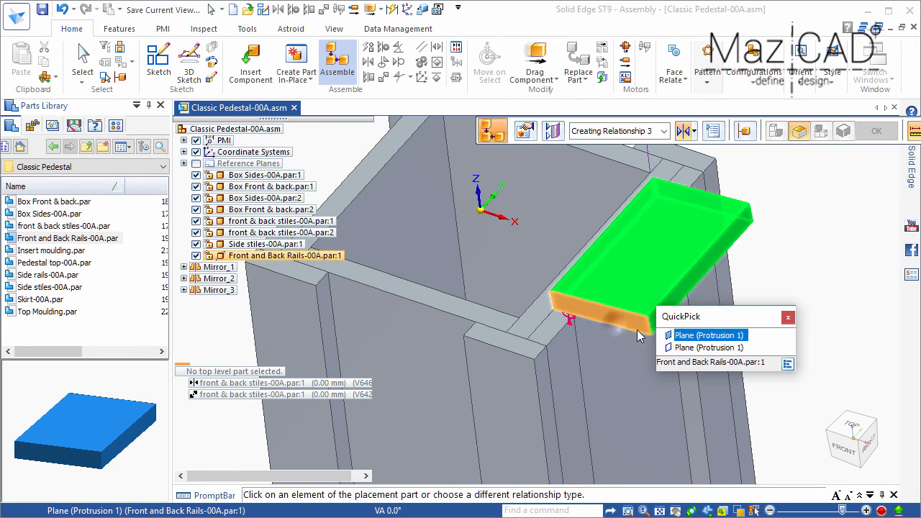
click(671, 348)
click(618, 344)
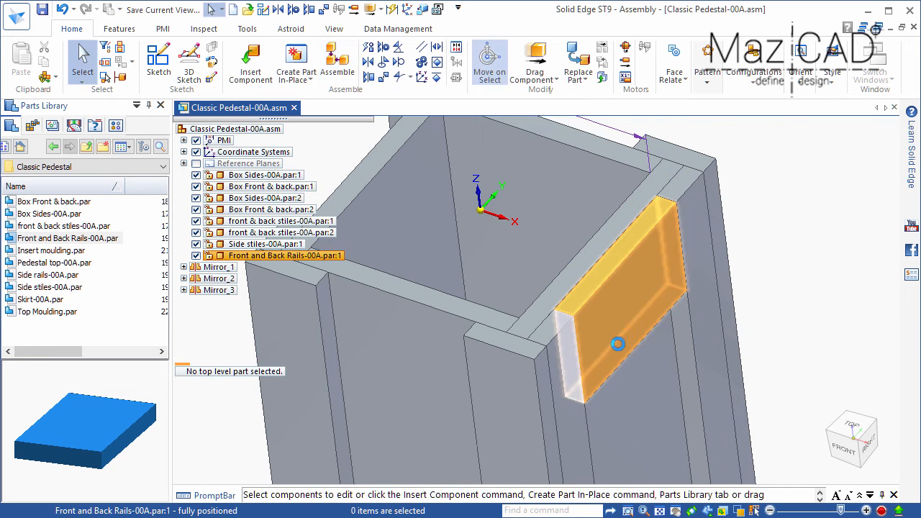
scroll(619, 349, down, 2)
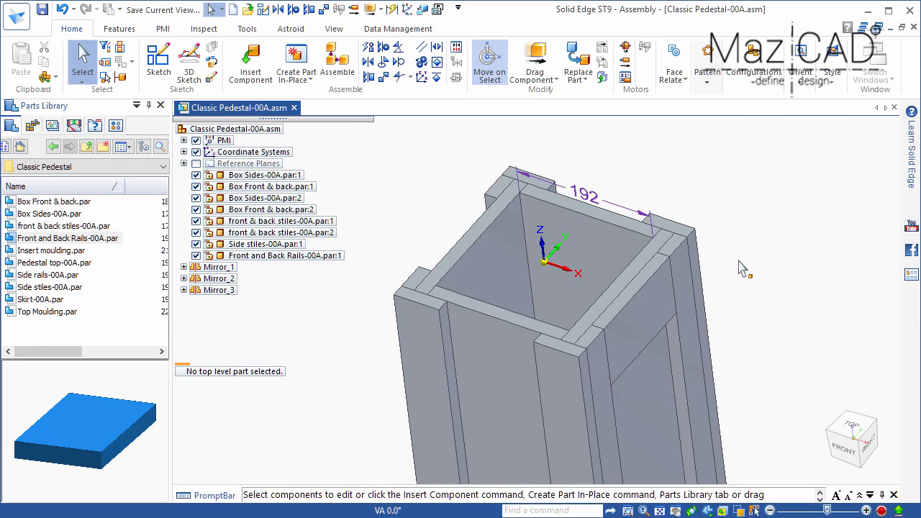
- Mirror Front and Back Rails-00A.par:1 about the base YZ plane, keeping the default Rotate action and Top (XY) plane adjustment
click(315, 256)
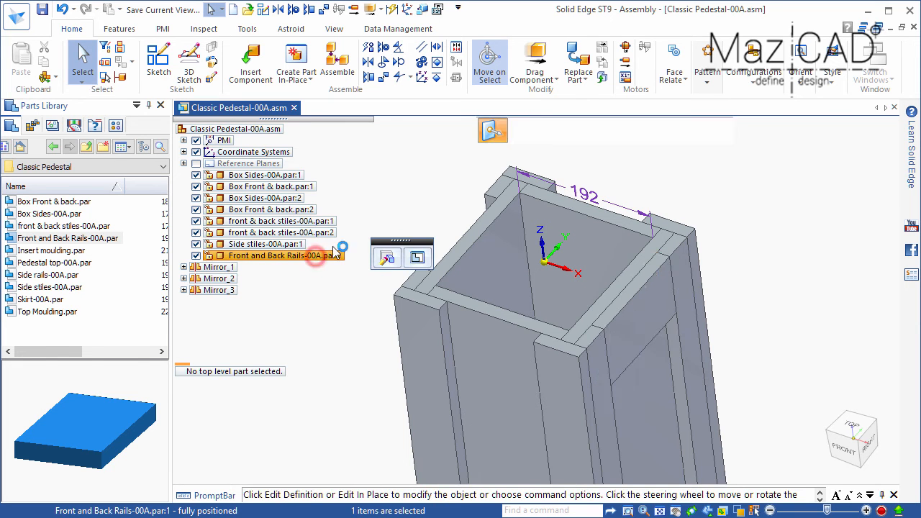
click(707, 85)
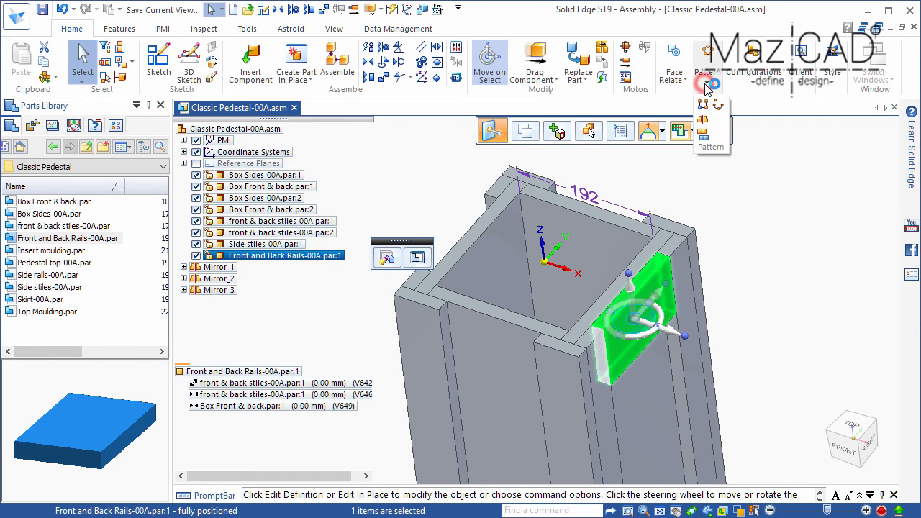
click(716, 121)
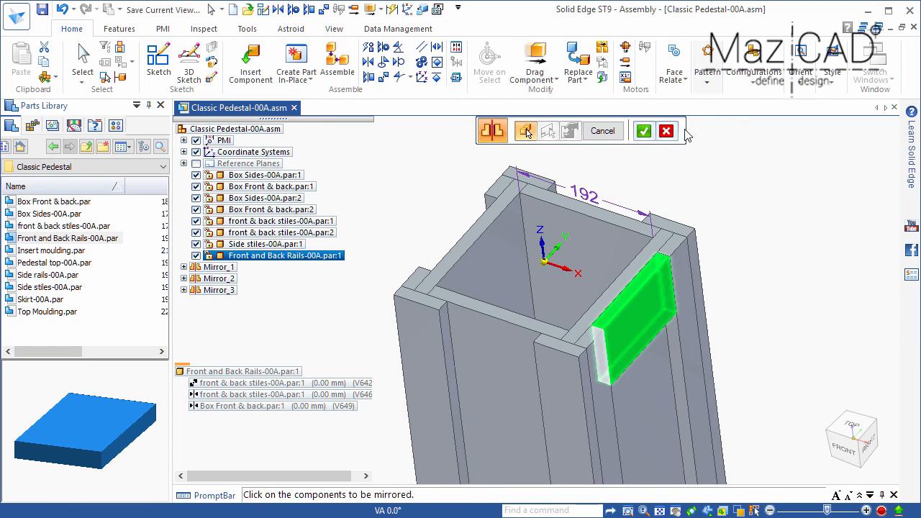
click(645, 132)
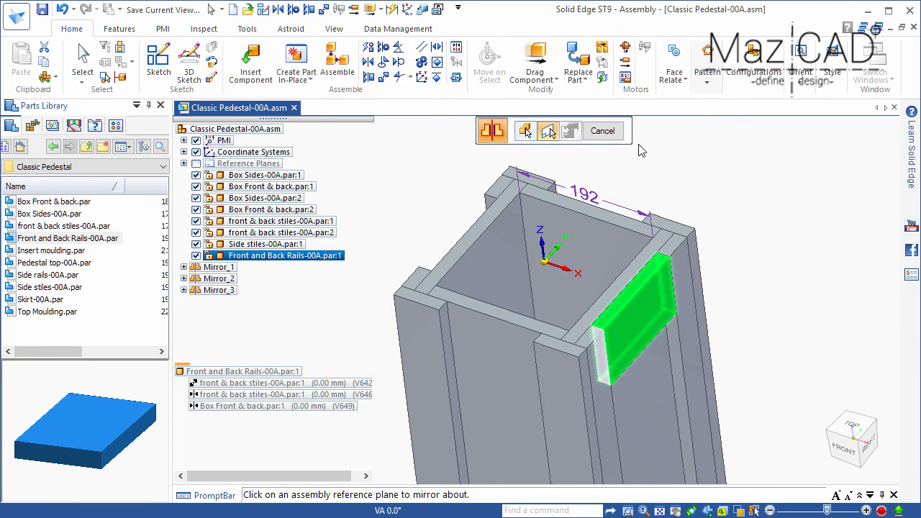
click(553, 229)
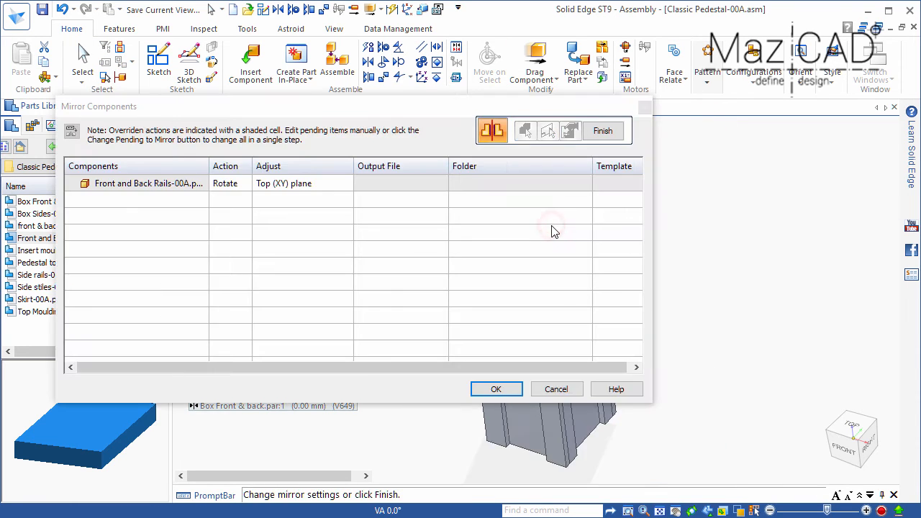
click(510, 387)
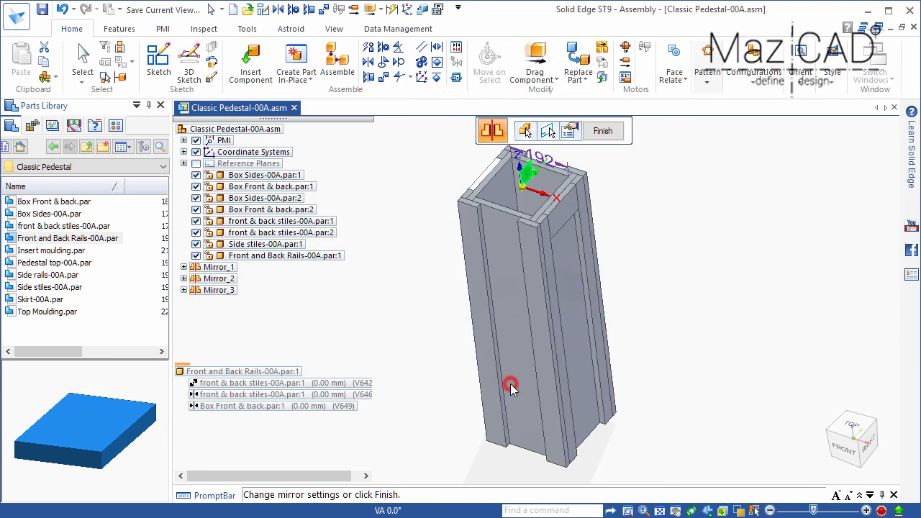
scroll(510, 383, down, 3)
scroll(494, 251, up, 4)
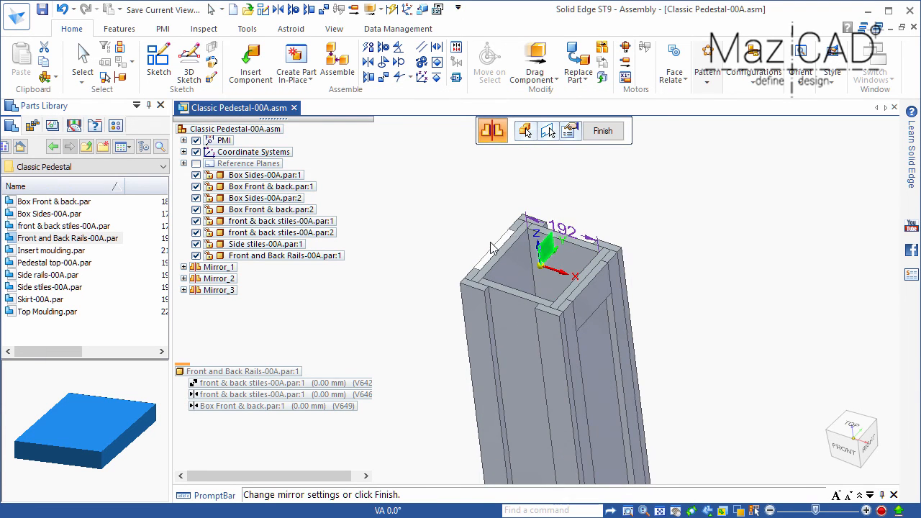
click(604, 135)
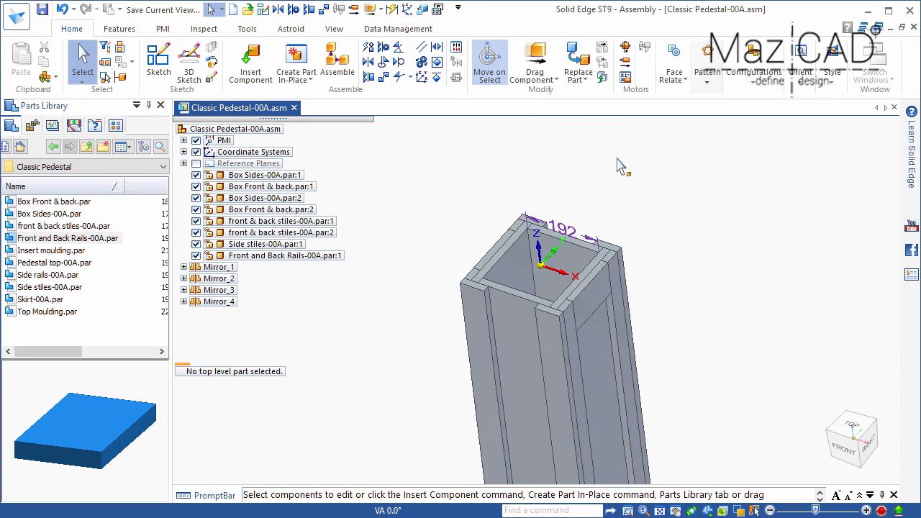
- Place Side rails-00A.par in the assembly and Connect its corner to the top inner corner of Side stiles-00A.par:4
click(56, 278)
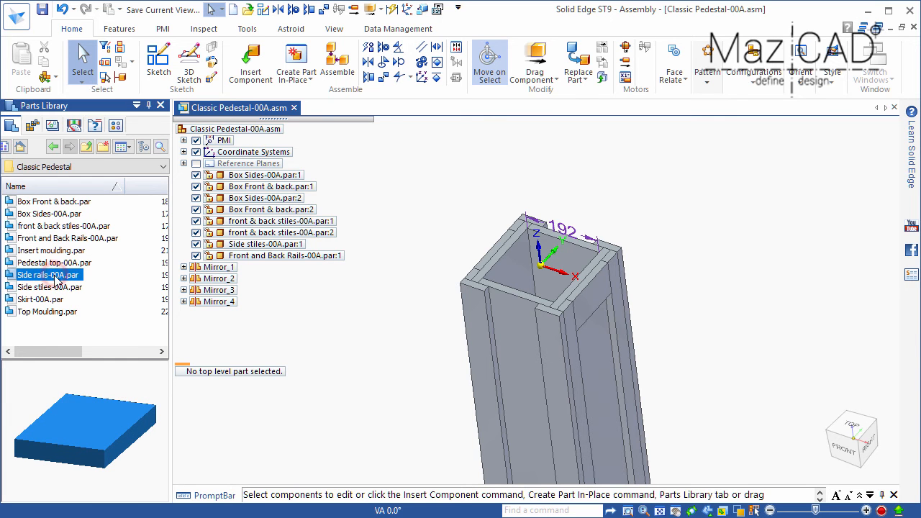
drag(682, 248, 684, 251)
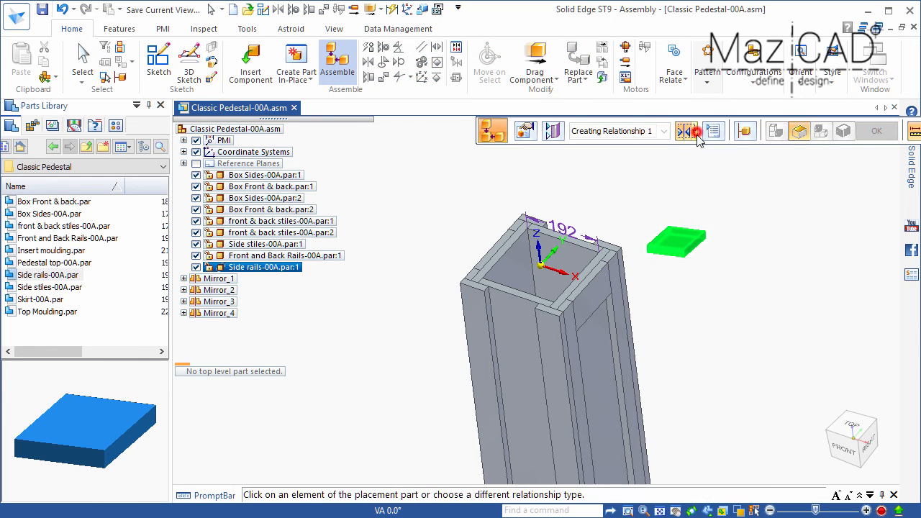
click(695, 132)
click(718, 278)
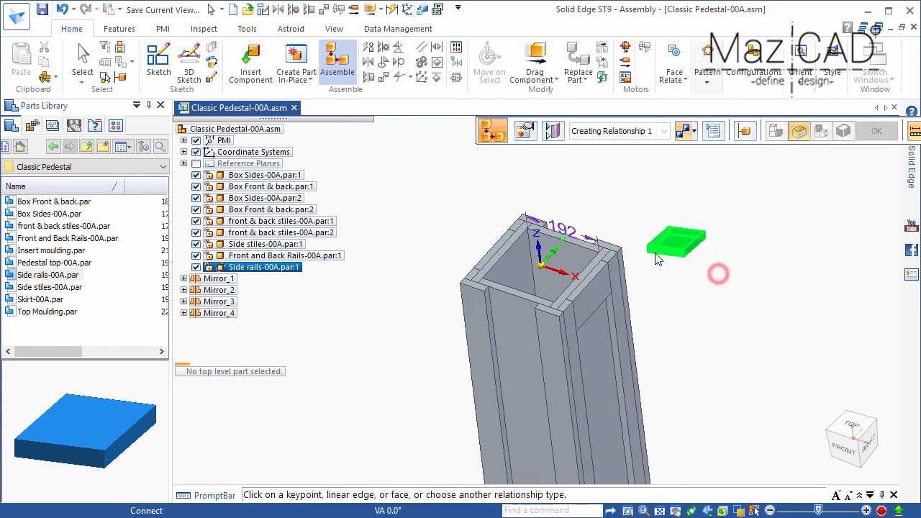
click(648, 252)
scroll(504, 283, up, 3)
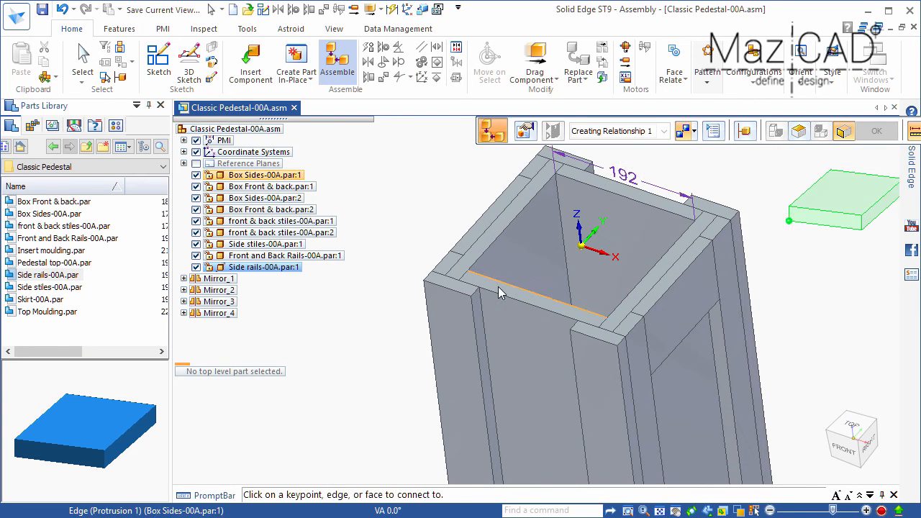
click(480, 293)
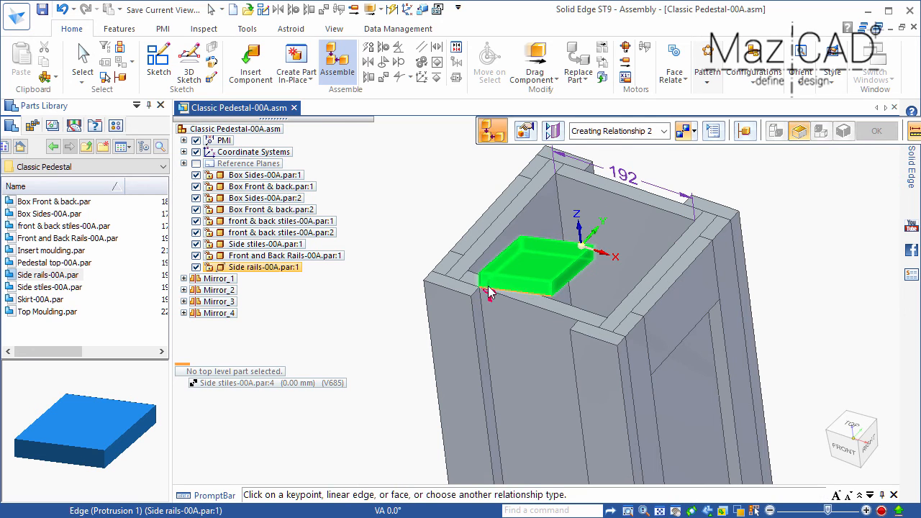
- Fully position the side rail by mating its narrow edge face to Side stiles-00A.par:4 and its large hidden face to Box Sides-00A.par:1
click(691, 131)
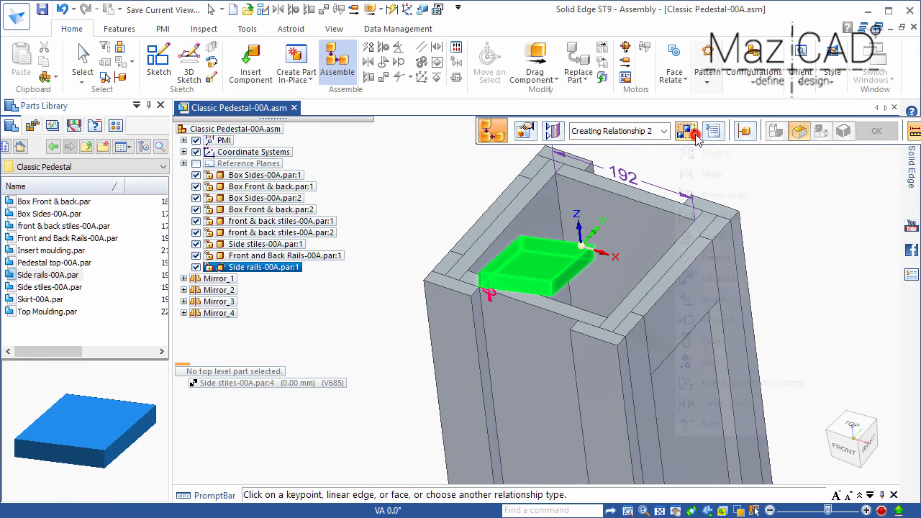
click(710, 175)
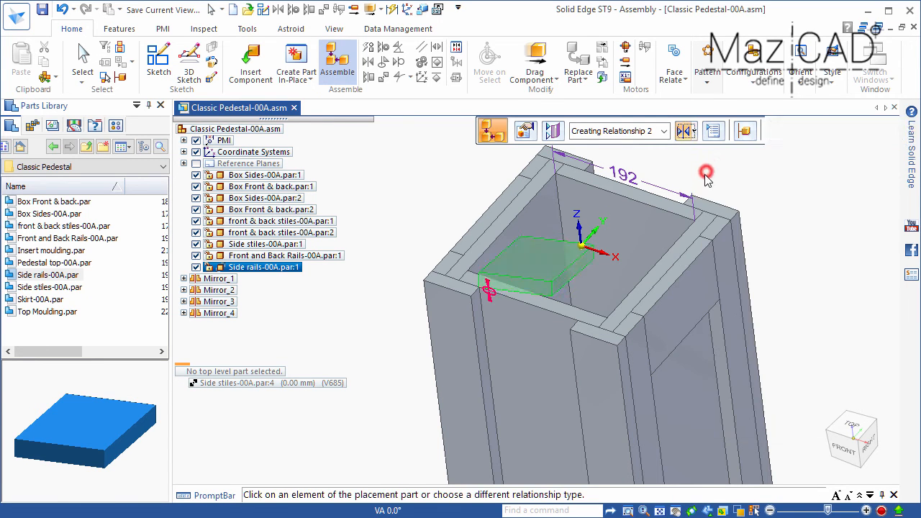
click(522, 285)
click(477, 310)
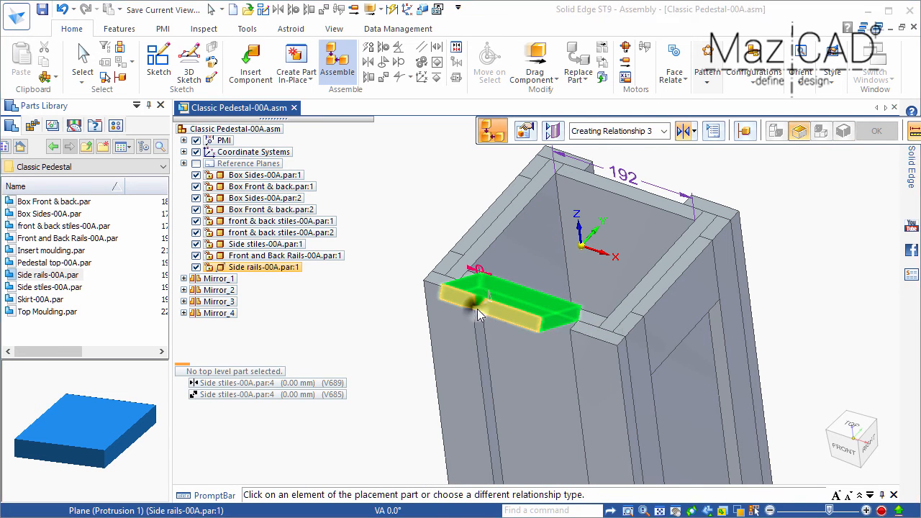
right_click(478, 311)
click(550, 335)
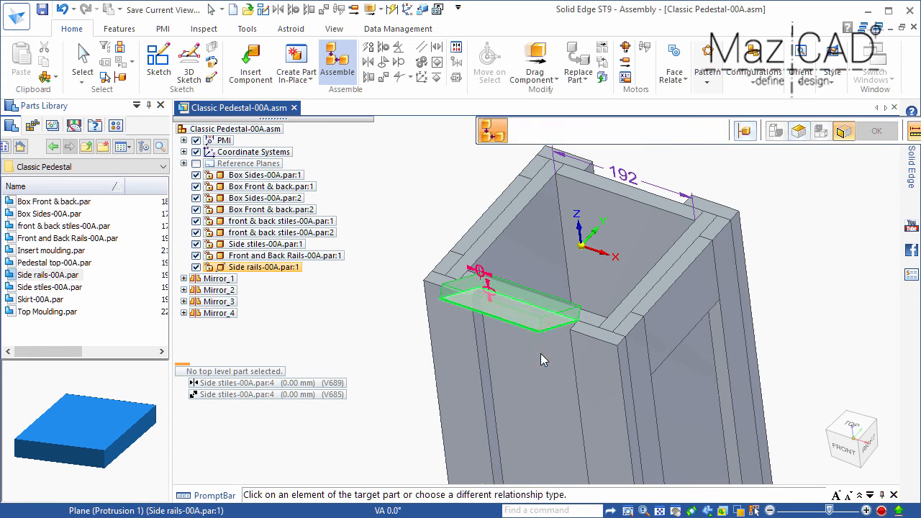
click(541, 354)
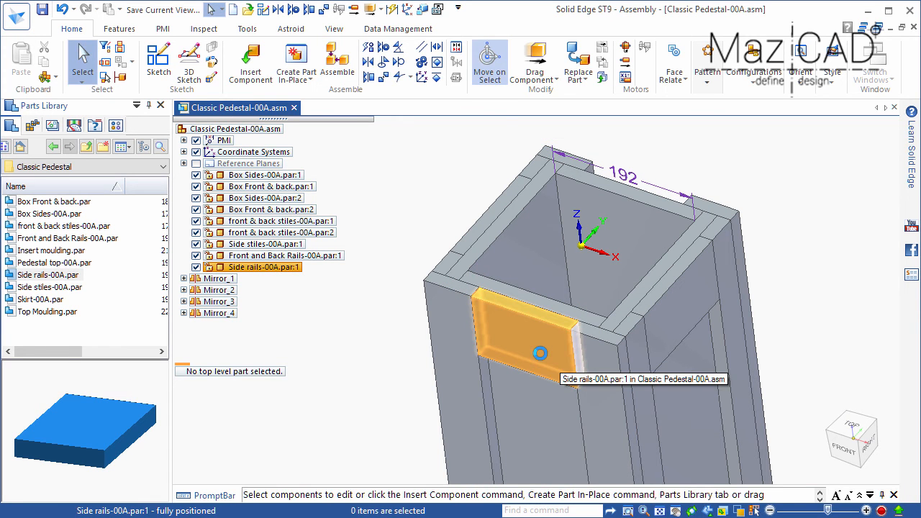
- Start mirroring Side rails-00A.par:1 about an assembly reference plane
click(274, 268)
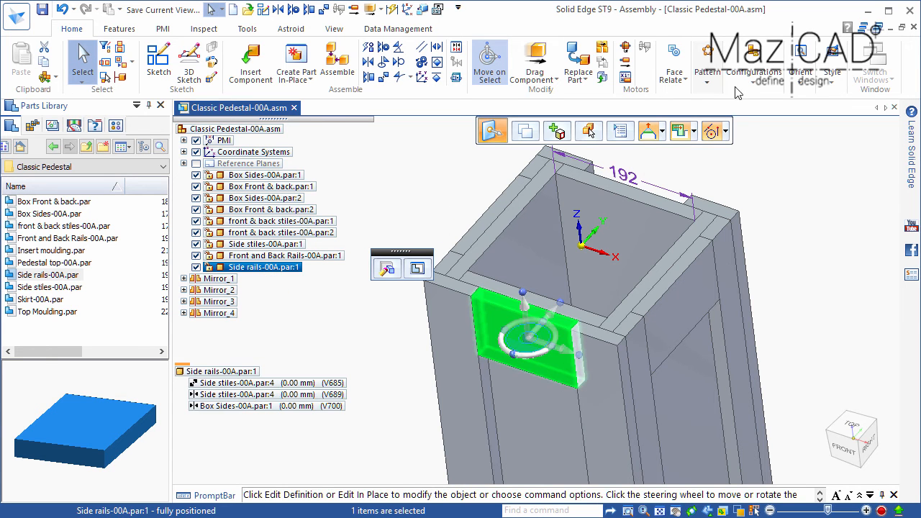
click(707, 85)
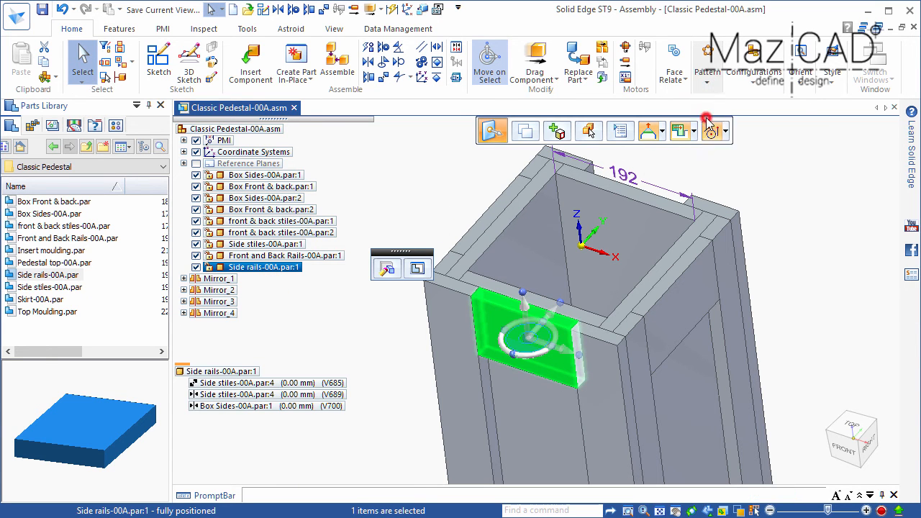
click(709, 123)
click(643, 131)
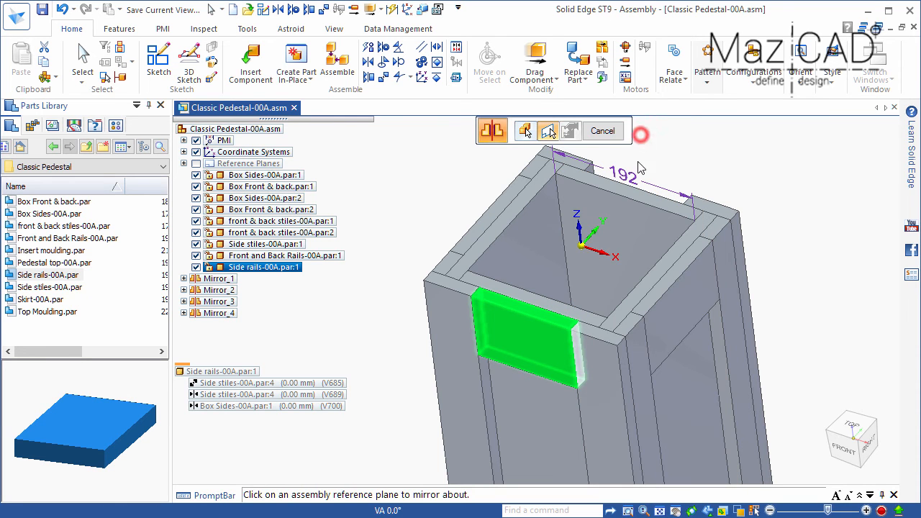
- Mirror the side rail about the assembly reference plane to the opposite side, keeping the Rotate action
click(603, 245)
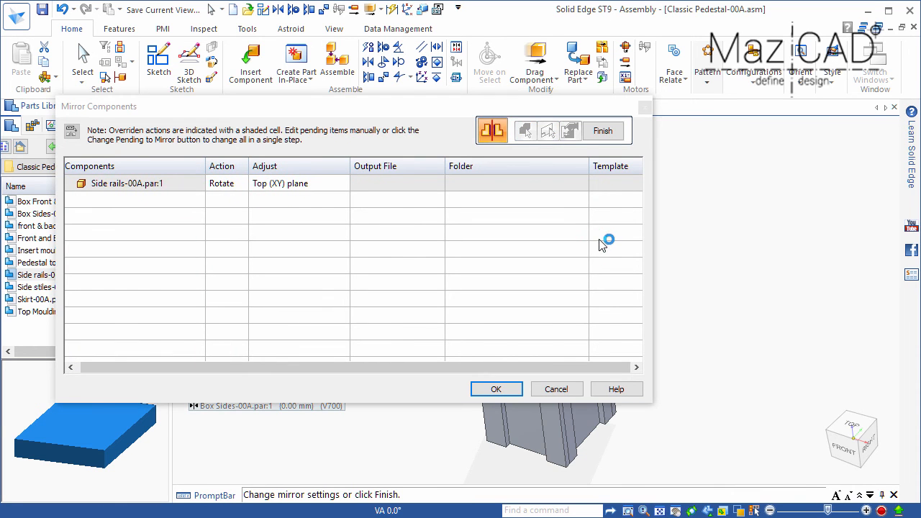
click(497, 389)
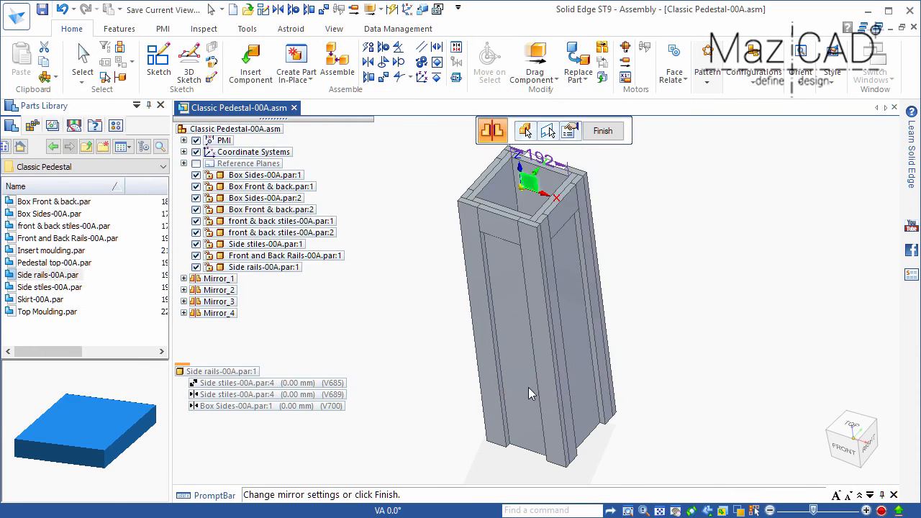
scroll(502, 268, up, 2)
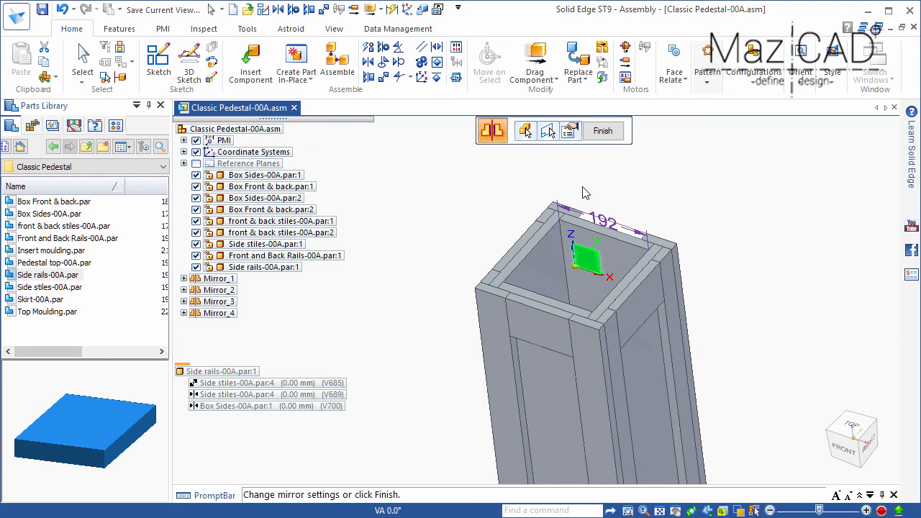
click(602, 136)
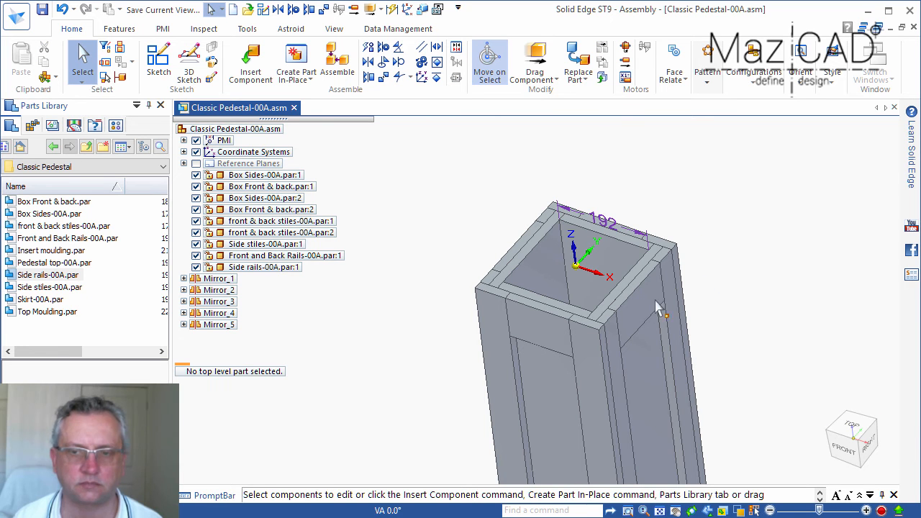
- Reposition the steering wheel to the lower corner of the upper Front and Back Rails part and enable copying
click(630, 317)
scroll(562, 321, down, 3)
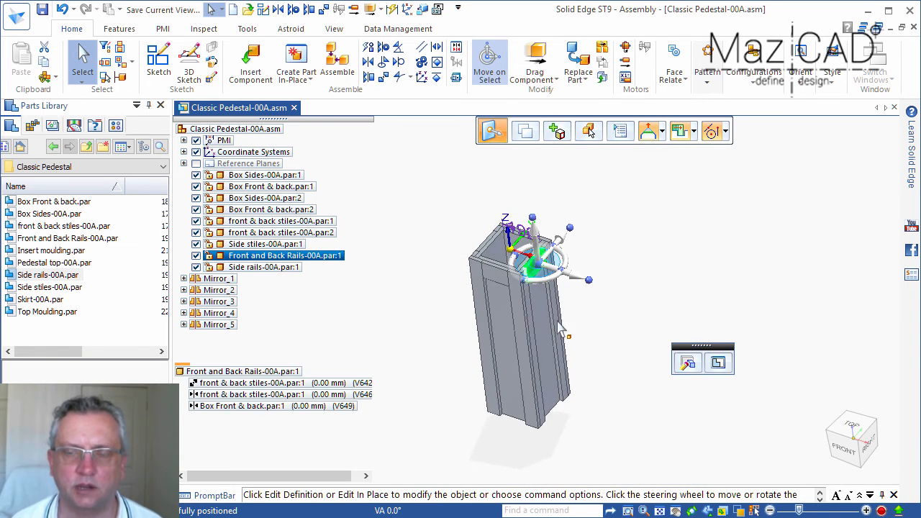
scroll(554, 322, up, 2)
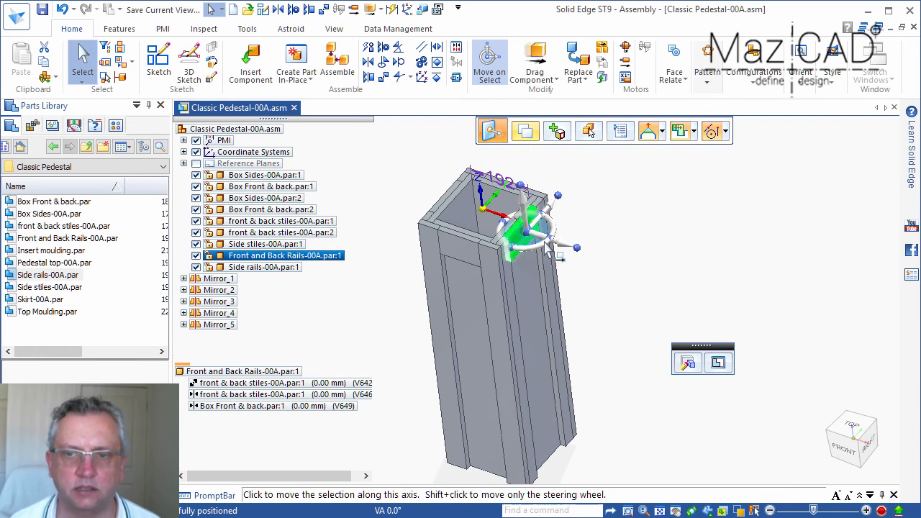
scroll(537, 237, up, 4)
click(504, 326)
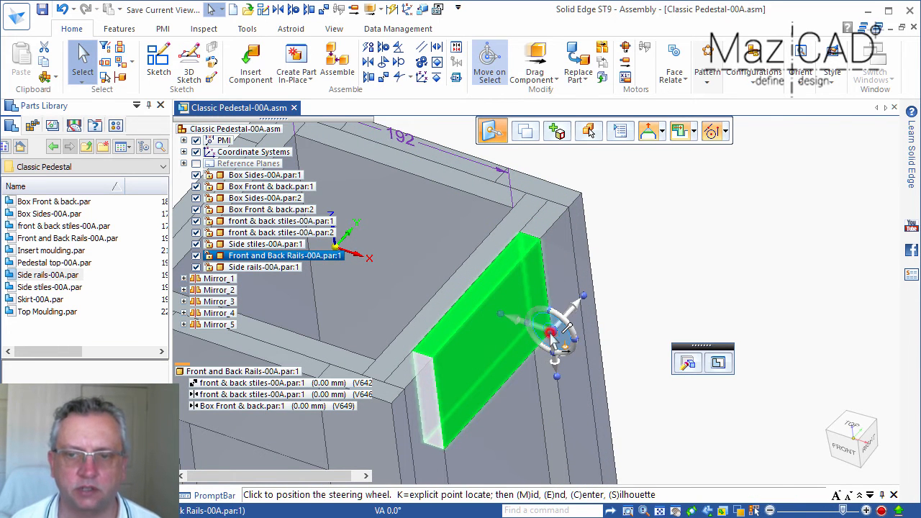
click(553, 337)
click(530, 134)
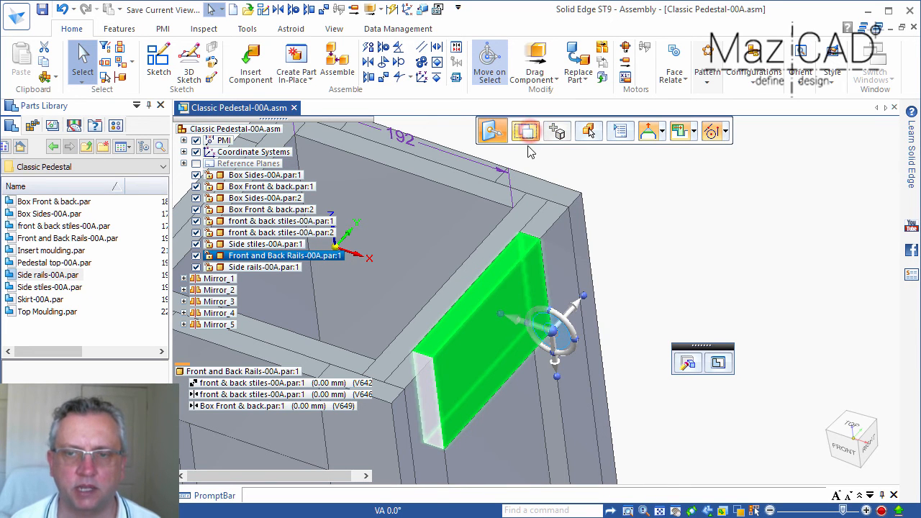
- Copy the rail vertically 805 mm down to the foot of the stile, deleting the affected assembly relationships
click(558, 378)
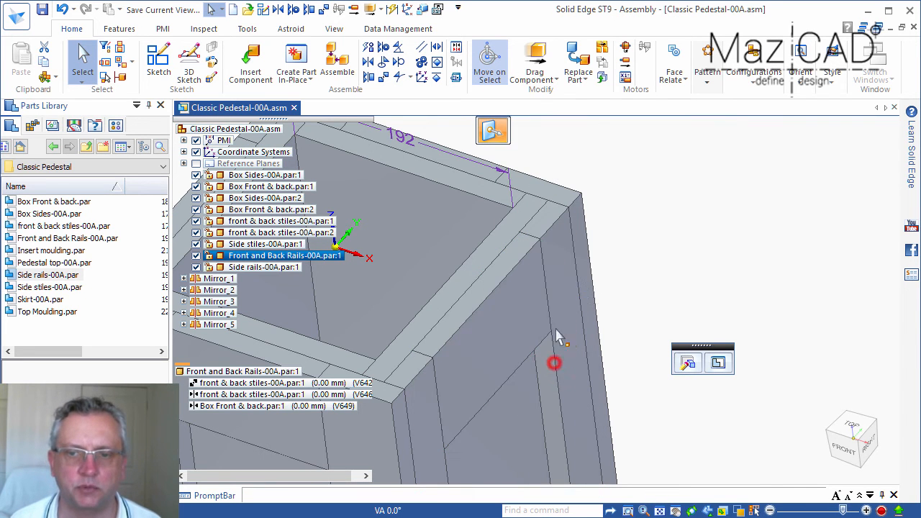
scroll(590, 267, down, 5)
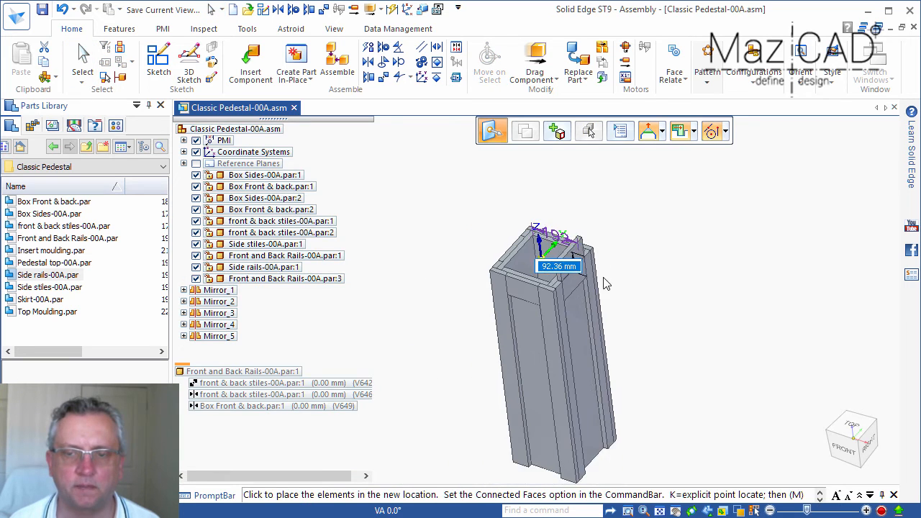
scroll(627, 456, up, 5)
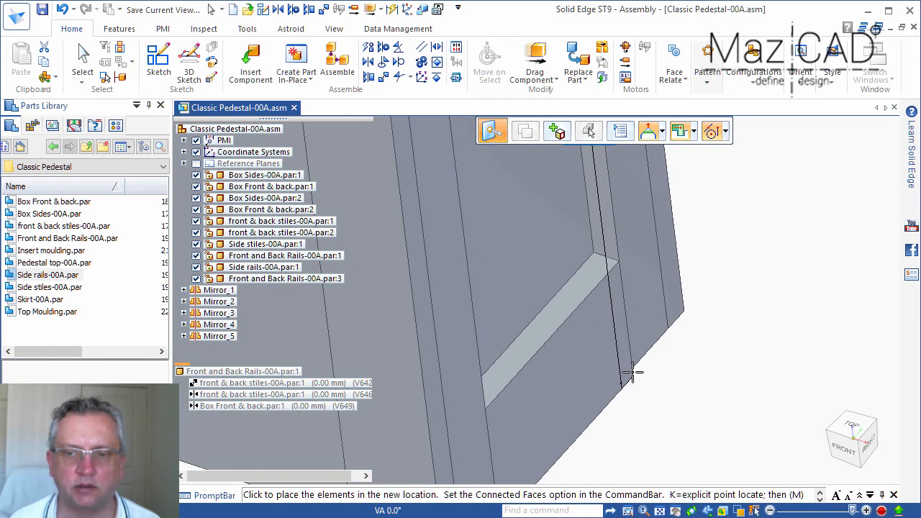
click(635, 373)
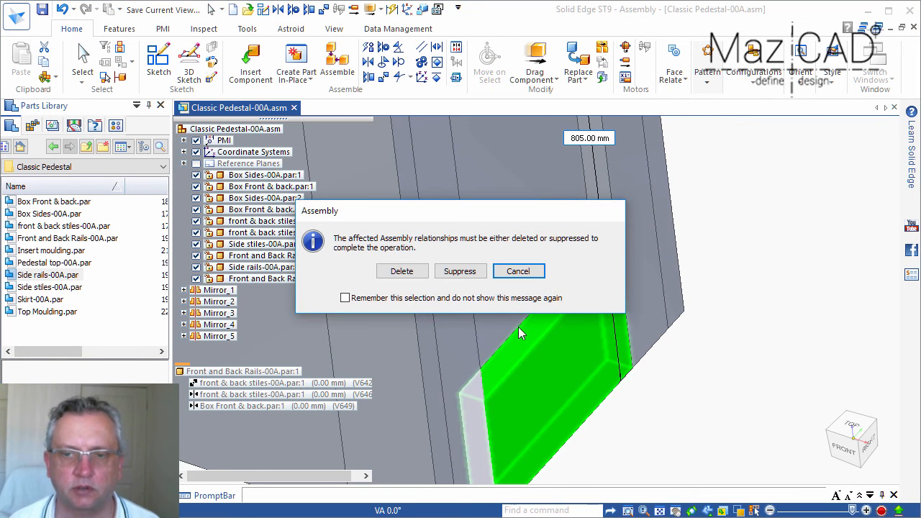
click(407, 271)
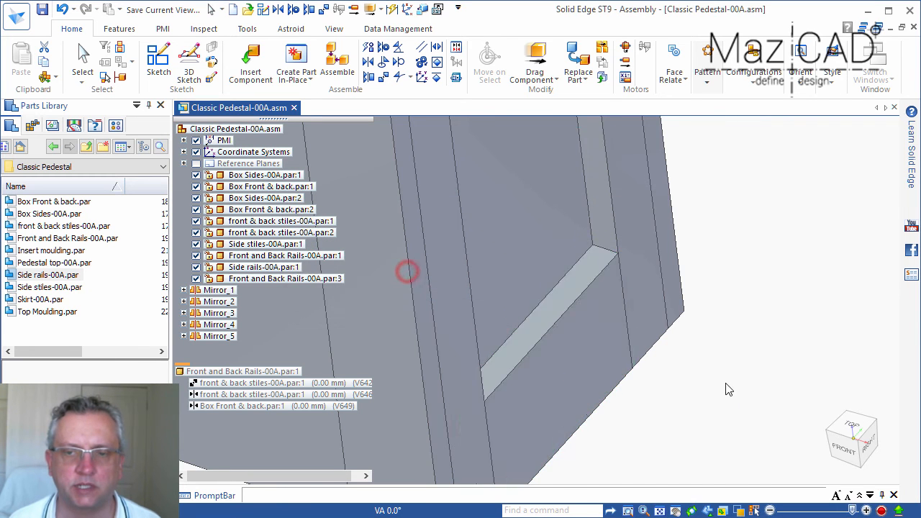
key(Escape)
scroll(741, 374, down, 4)
key(Escape)
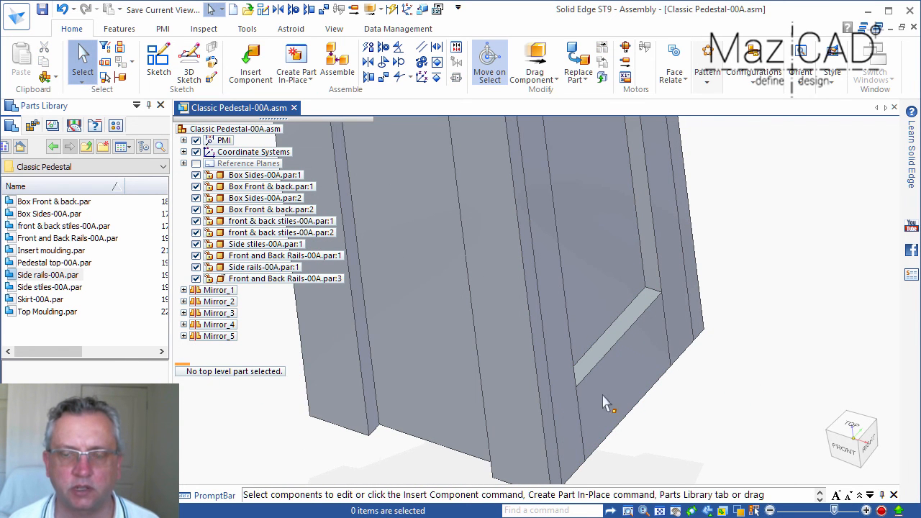
- Examine the assembly relationships and underside position of the copied Front and Back Rails part
click(269, 278)
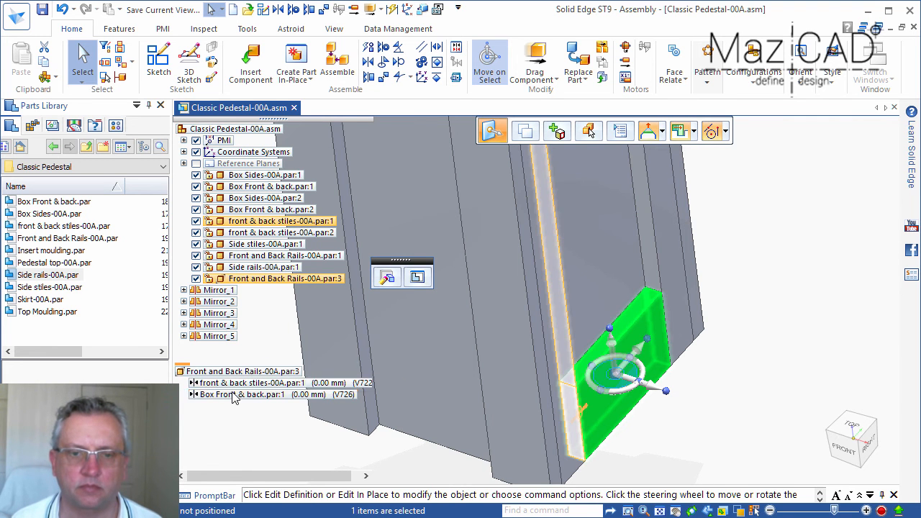
scroll(522, 383, down, 3)
middle_drag(522, 383, 498, 274)
scroll(503, 291, down, 2)
scroll(502, 291, down, 1)
scroll(530, 405, up, 5)
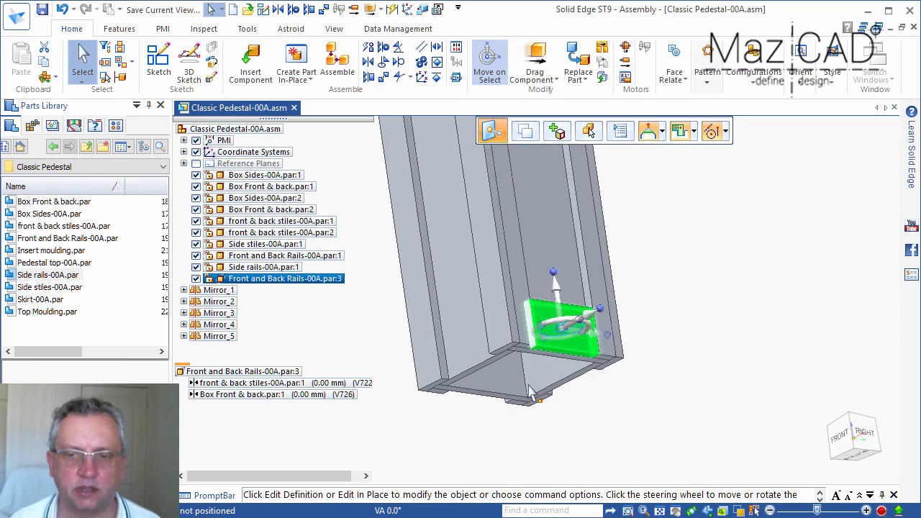
key(Escape)
- Planar-align the bottom face of the copied front rail with the bottom face of the adjacent front stile
click(337, 62)
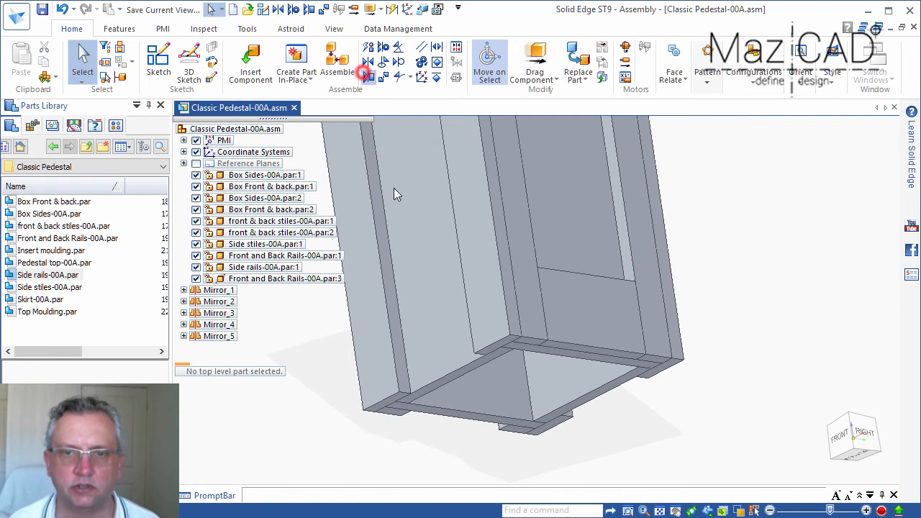
click(557, 347)
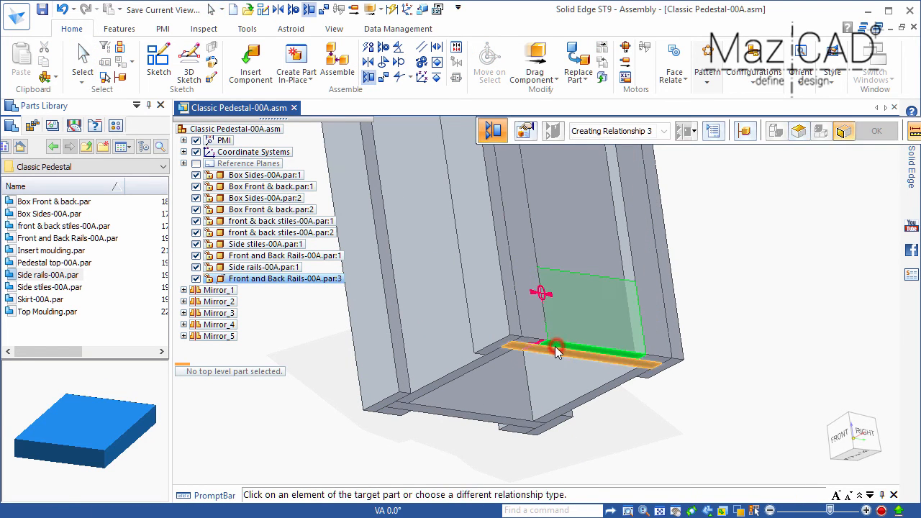
scroll(529, 342, up, 2)
click(528, 343)
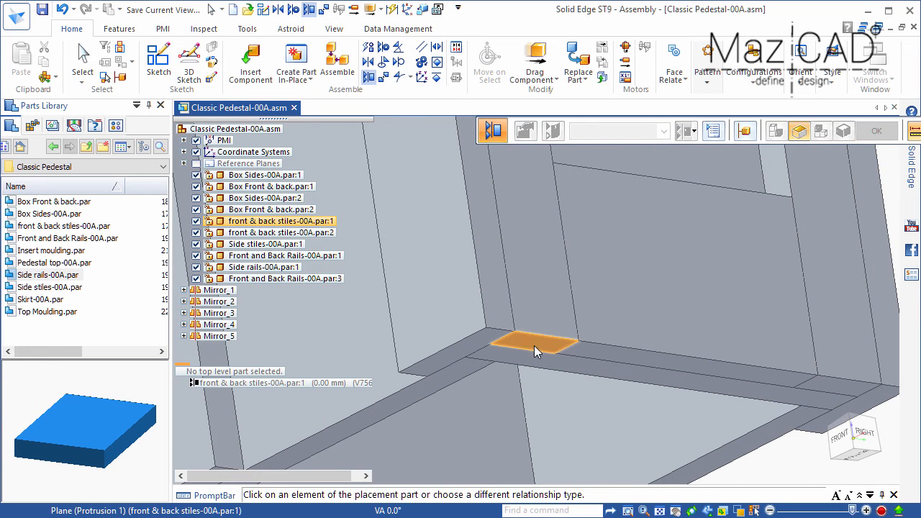
scroll(533, 345, down, 5)
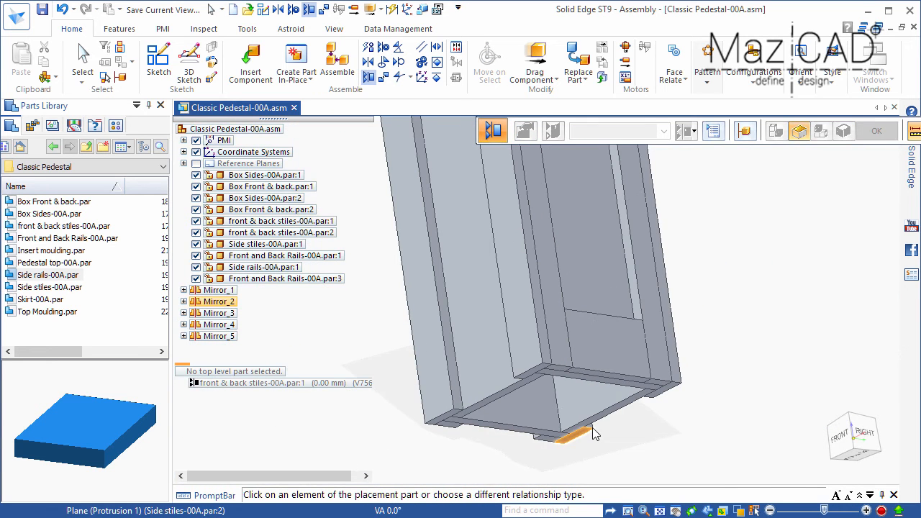
key(Escape)
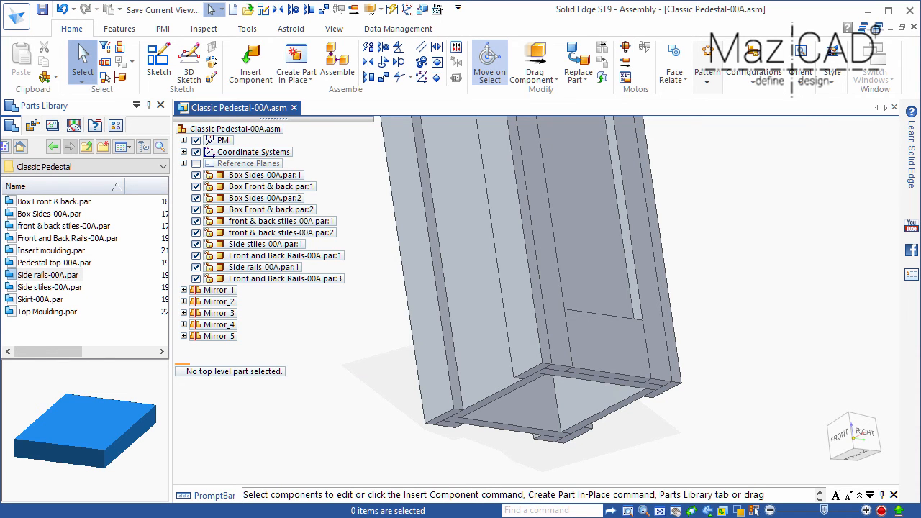
- Reposition the steering wheel to the lower corner of the upper side rail
scroll(592, 419, down, 3)
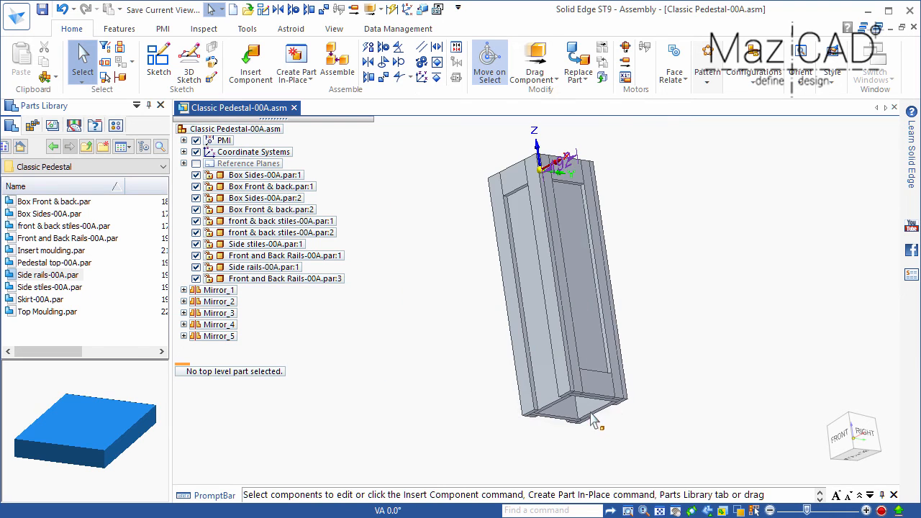
click(507, 184)
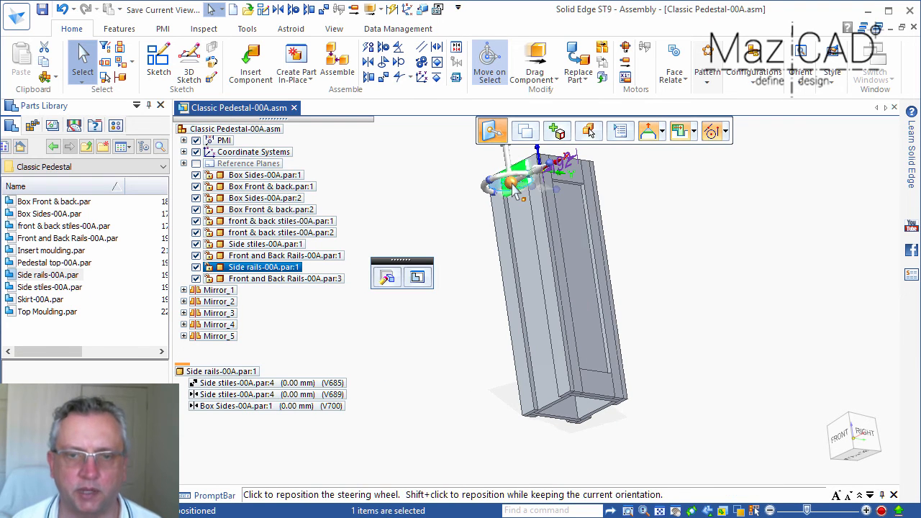
scroll(515, 179, up, 3)
scroll(518, 170, up, 3)
click(497, 204)
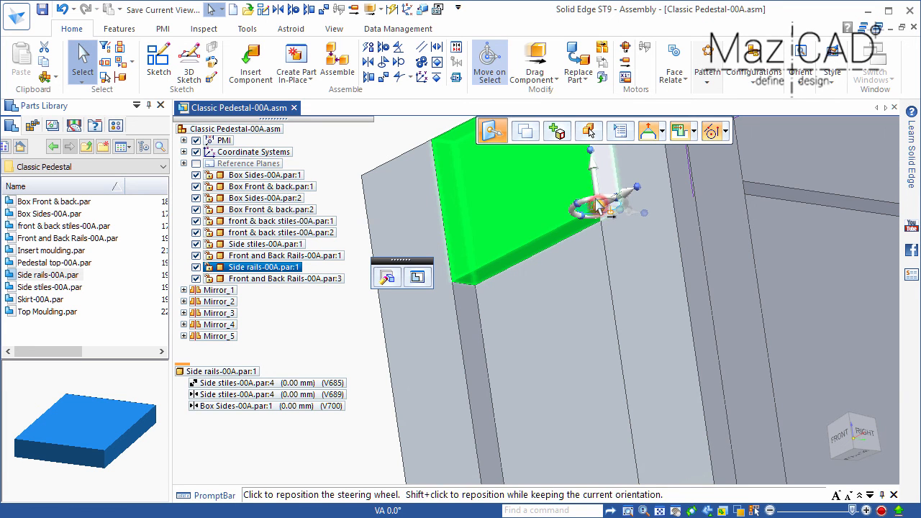
click(597, 207)
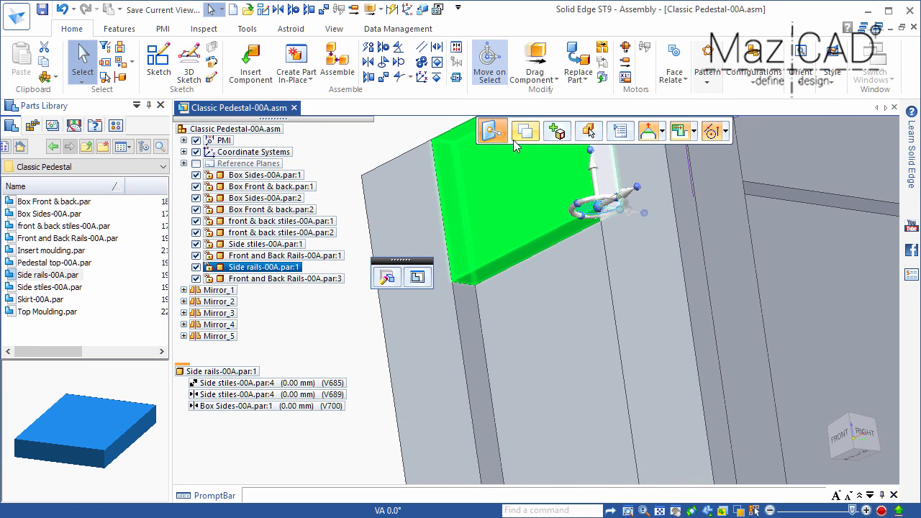
- Copy the side rail vertically 805 mm down to the foot of the side stile, deleting the affected relationships
click(592, 168)
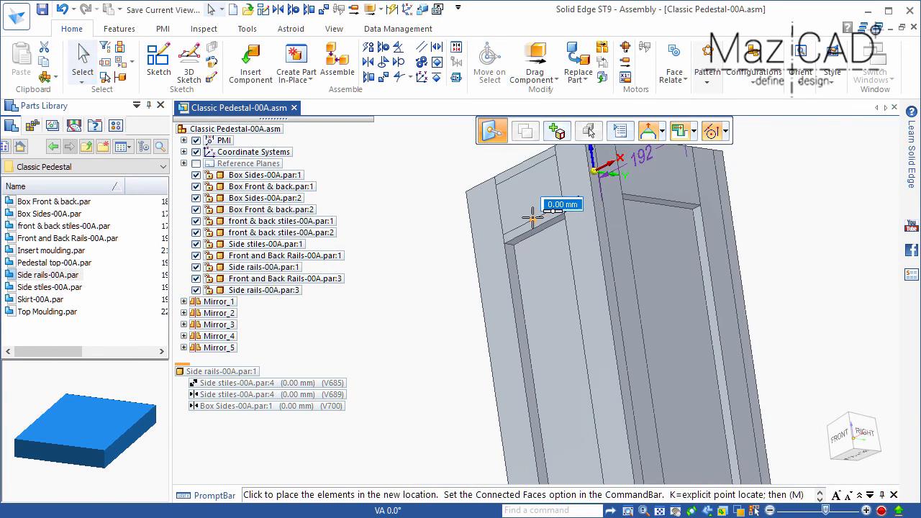
scroll(561, 374, up, 5)
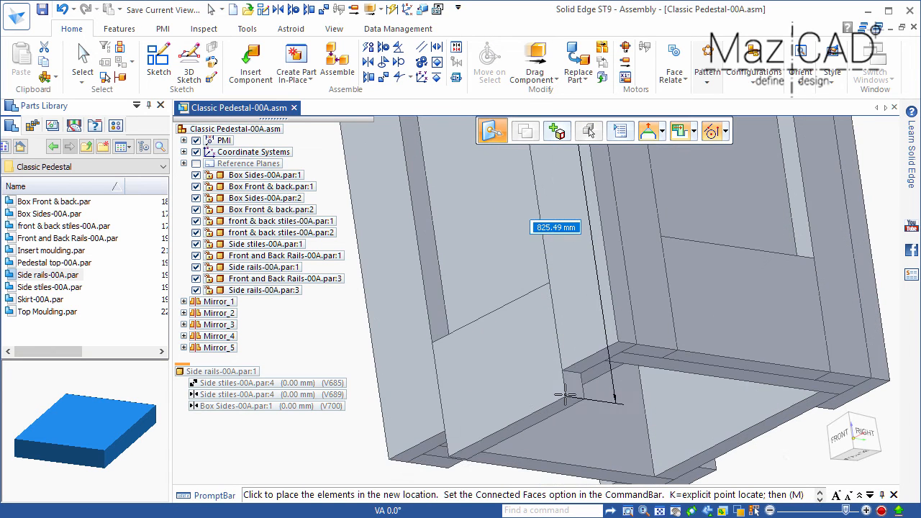
click(558, 375)
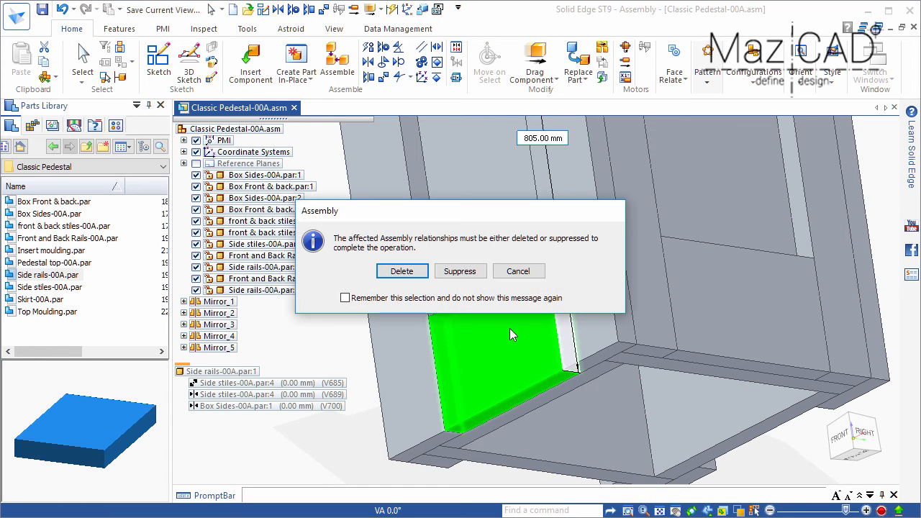
click(402, 272)
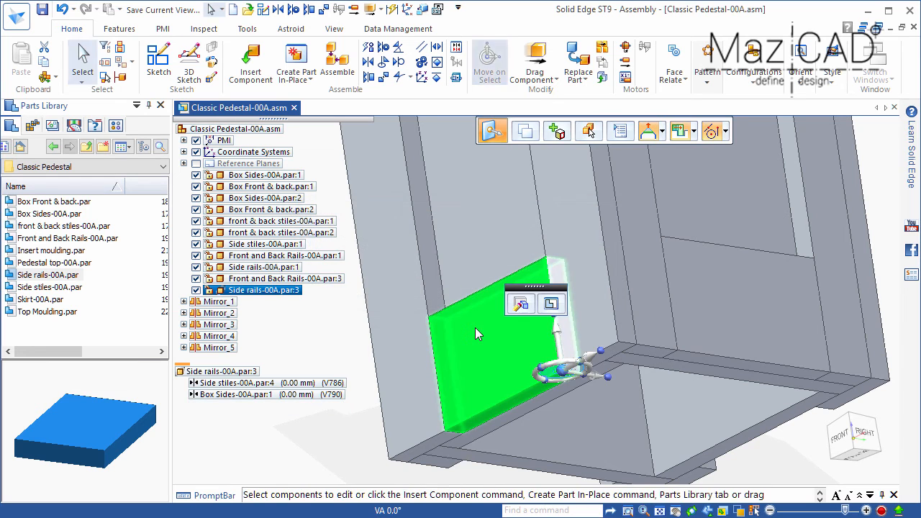
- Planar-align the bottom face of the copied side rail with the bottom face of the adjacent side stile
click(346, 400)
click(369, 77)
click(562, 383)
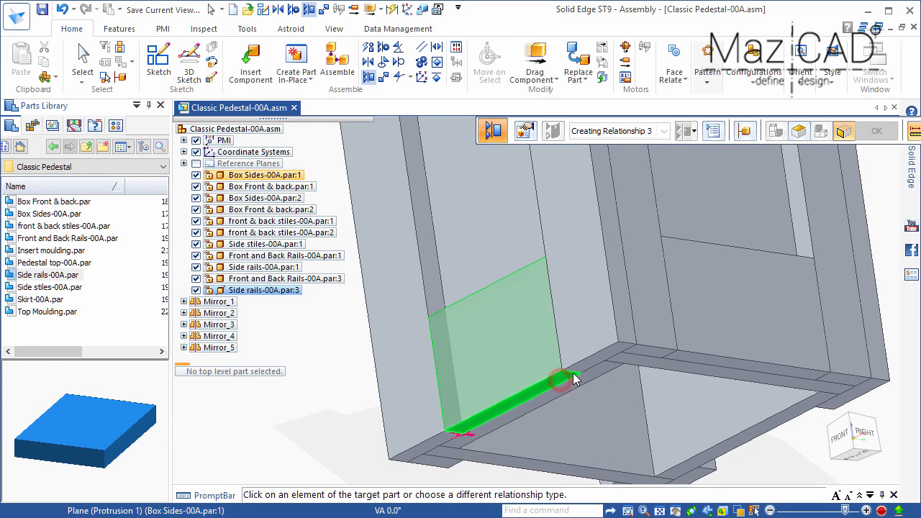
click(581, 370)
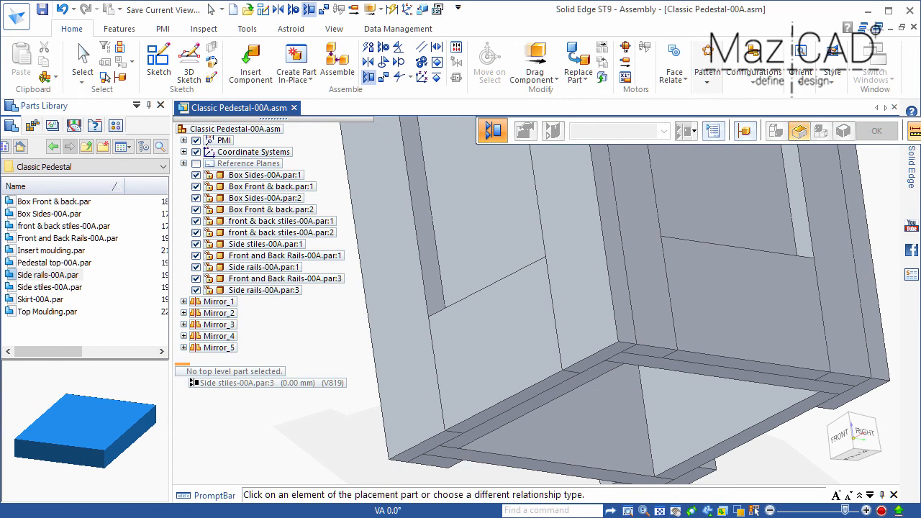
click(715, 343)
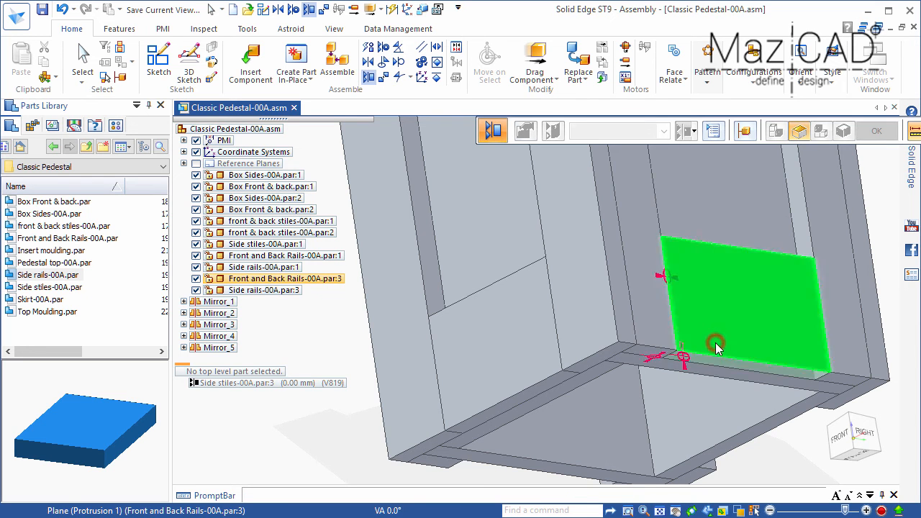
click(355, 325)
- Set the offset of the lower front rail's planar alignment with the stile to 50 mm
click(281, 280)
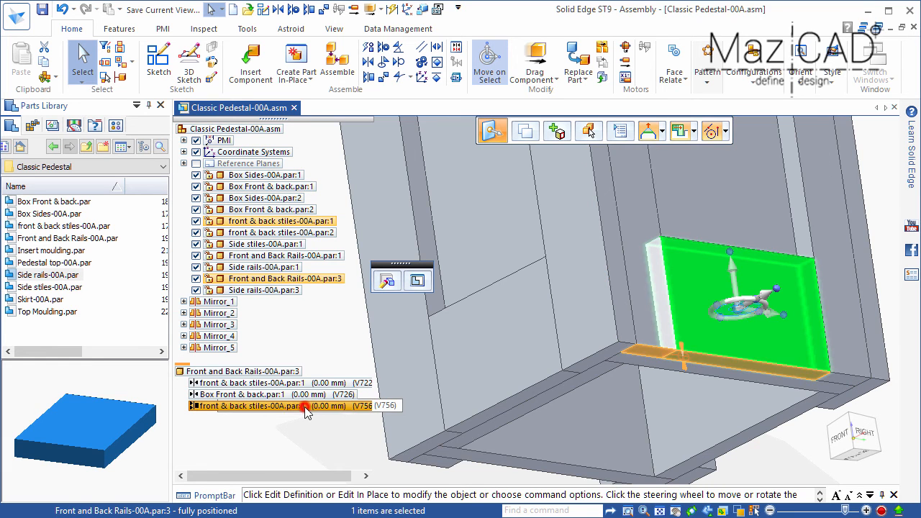
click(305, 406)
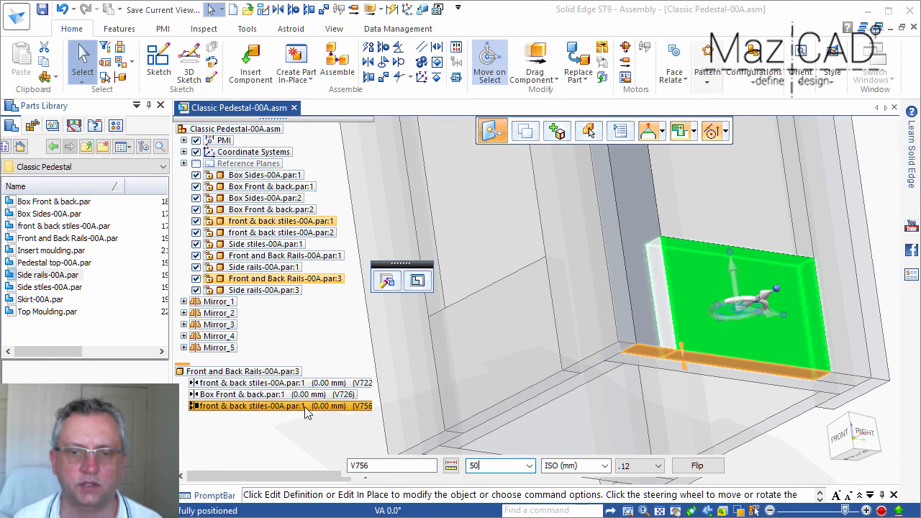
key(Return)
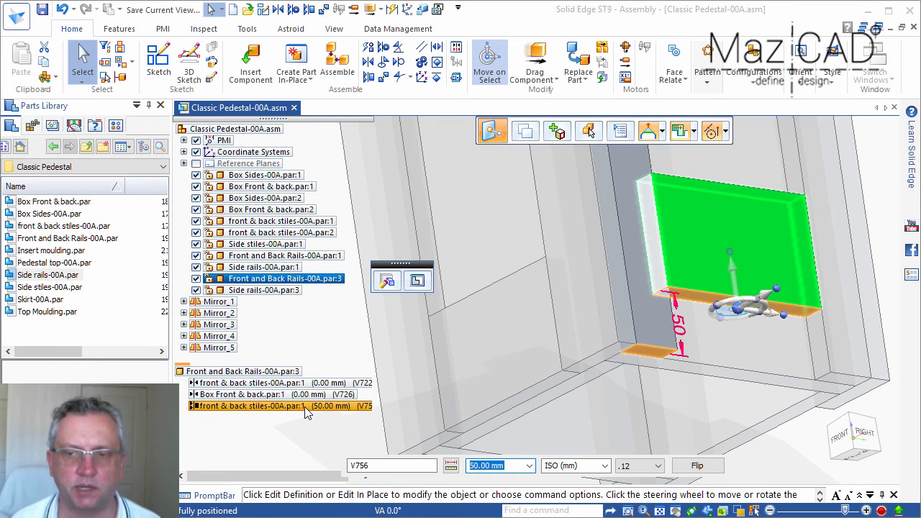
- Set the offset of the lower side rail's planar alignment with the side stile to 50 mm
click(273, 290)
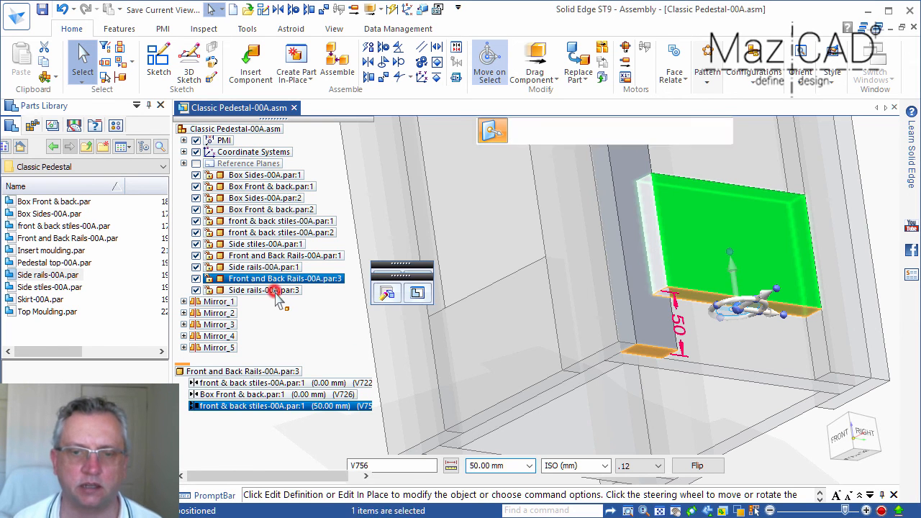
click(285, 405)
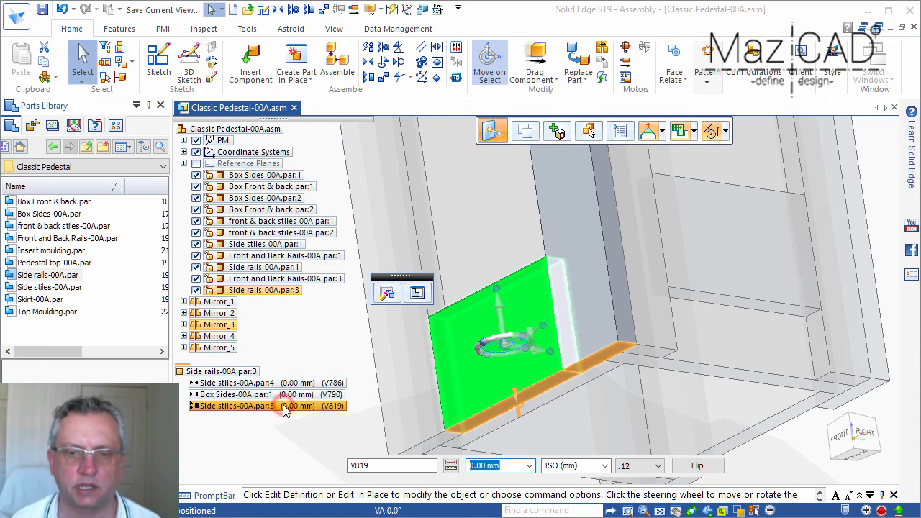
key(Return)
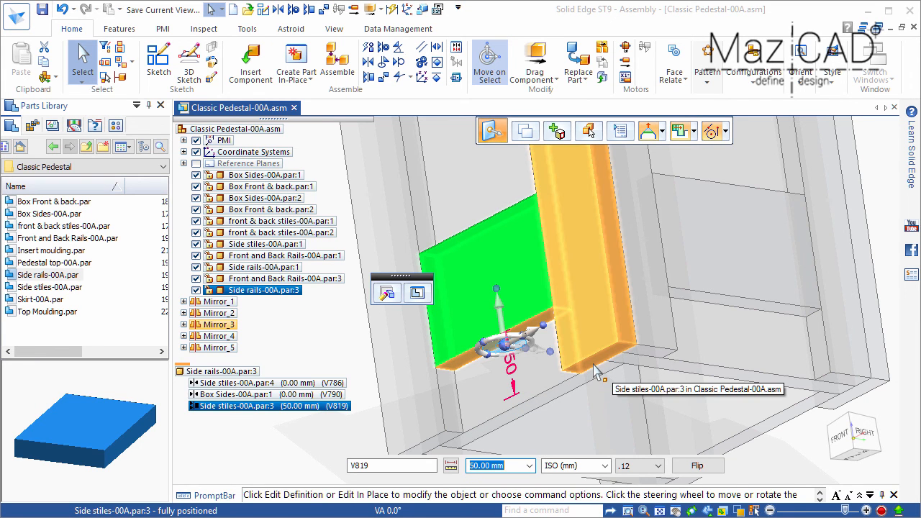
- Mirror the lower side rail about the assembly's XZ reference plane to the opposite face of the box
key(ctrl+i)
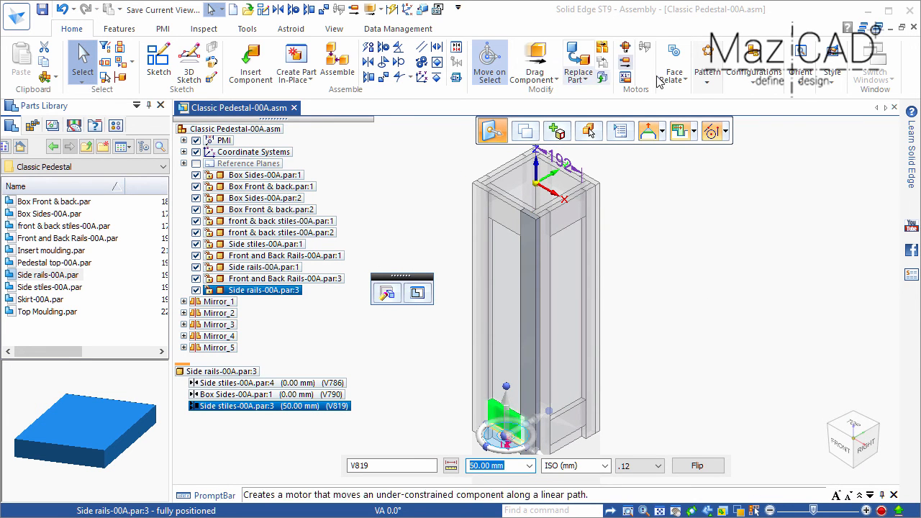
click(710, 85)
click(702, 119)
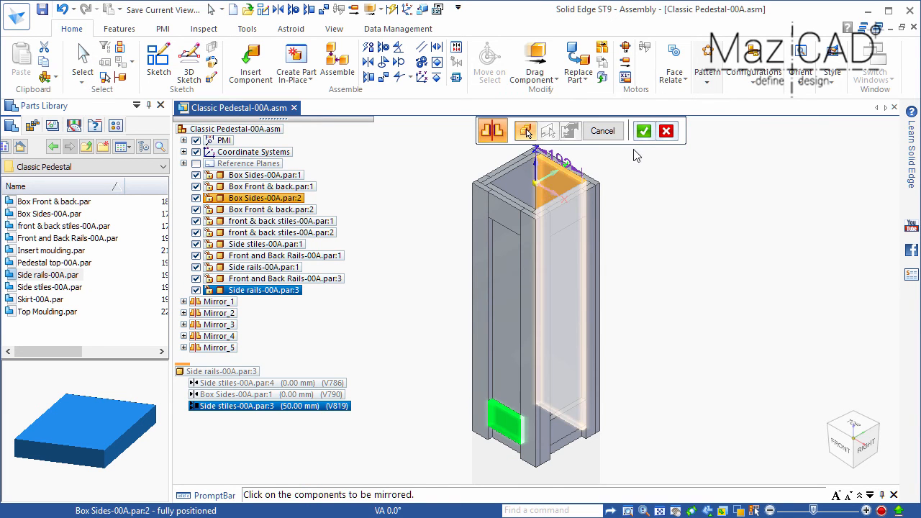
click(643, 131)
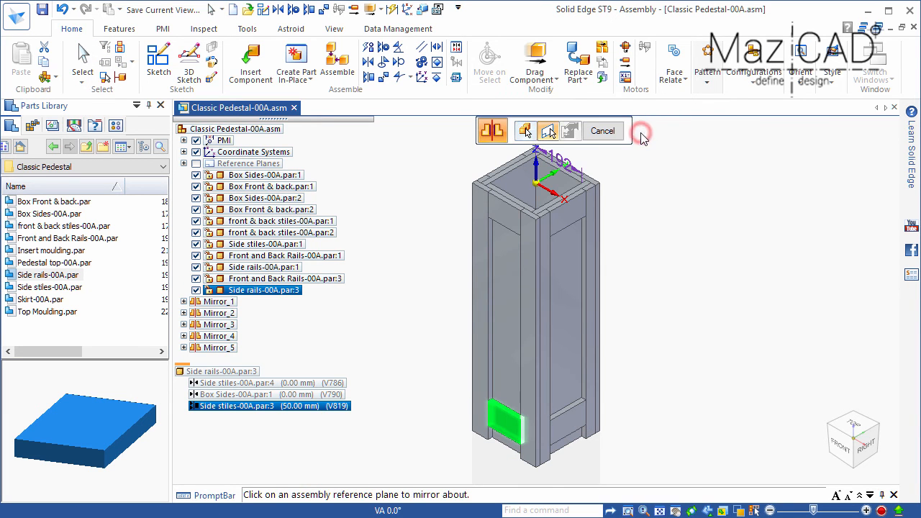
click(540, 184)
click(497, 389)
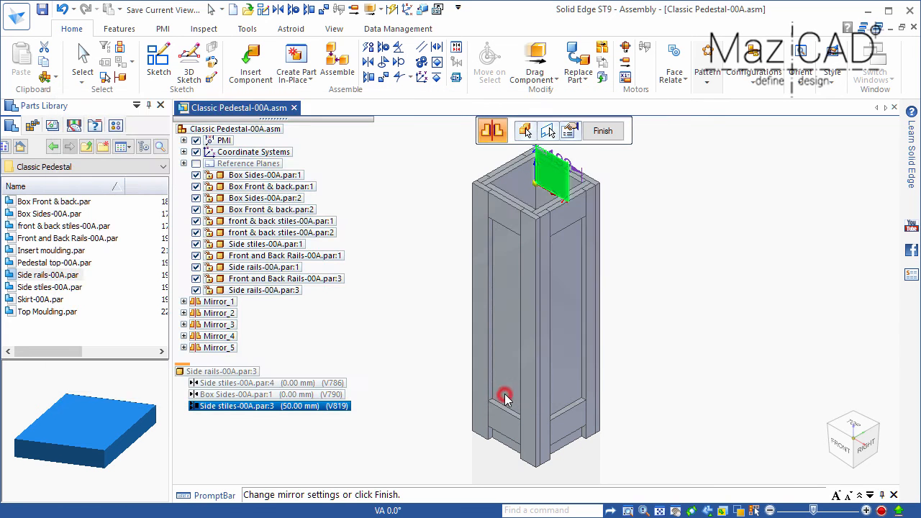
click(603, 131)
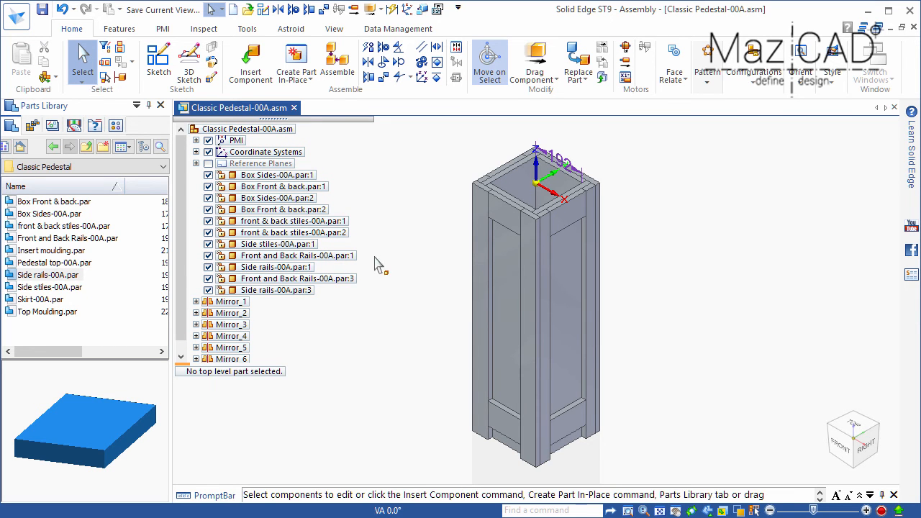
- Mirror the lower front rail about the assembly's YZ reference plane using the Rotate action
click(320, 280)
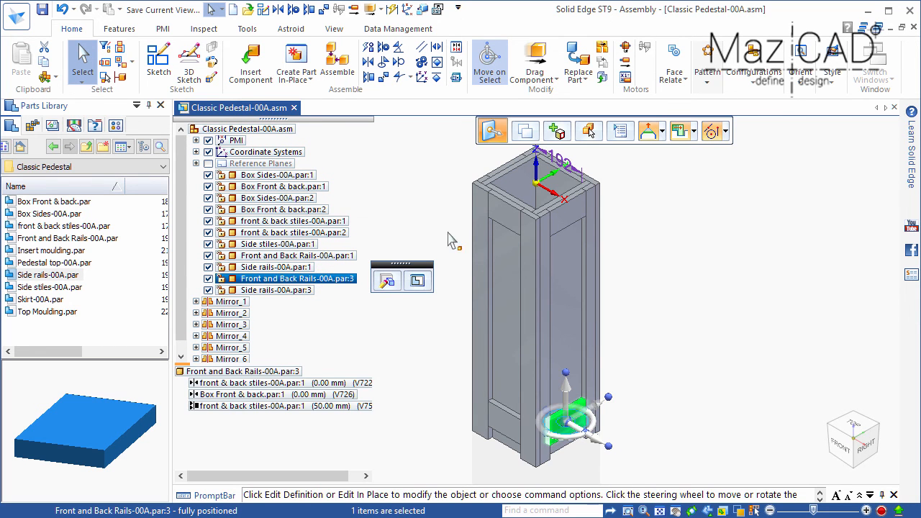
click(710, 85)
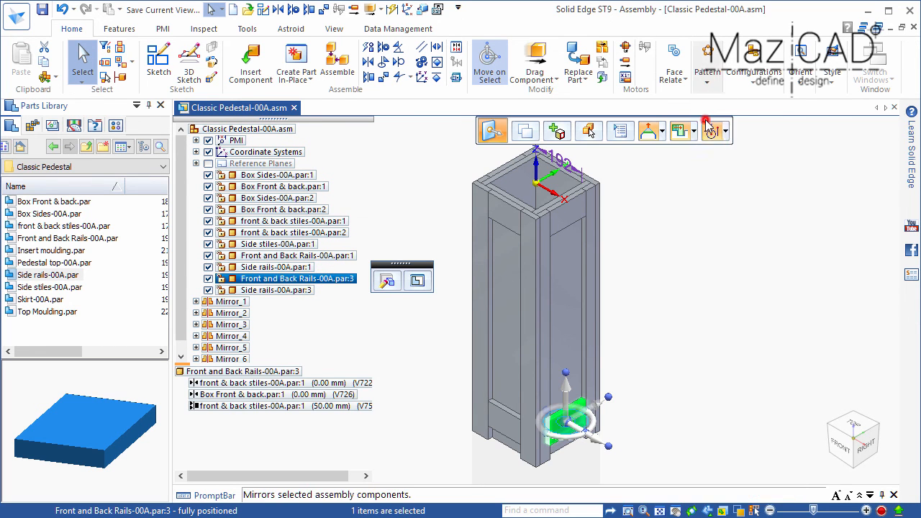
click(709, 118)
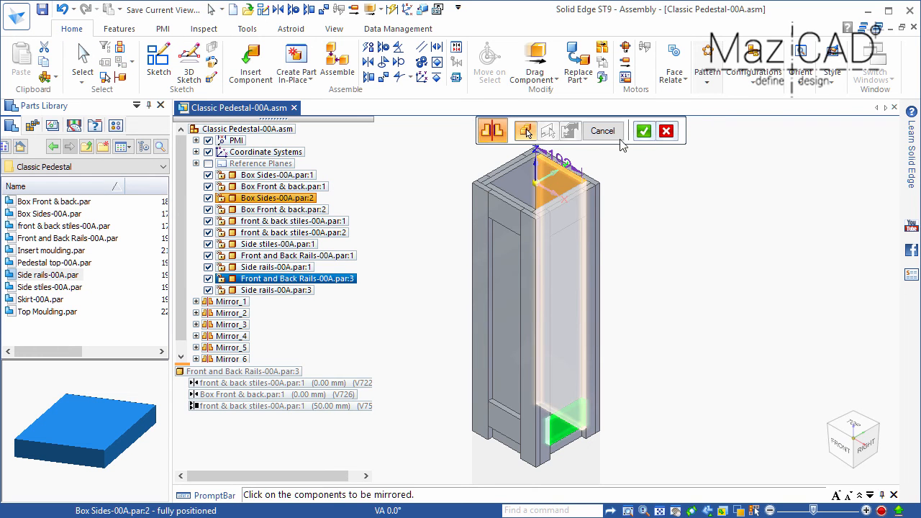
click(644, 132)
click(550, 160)
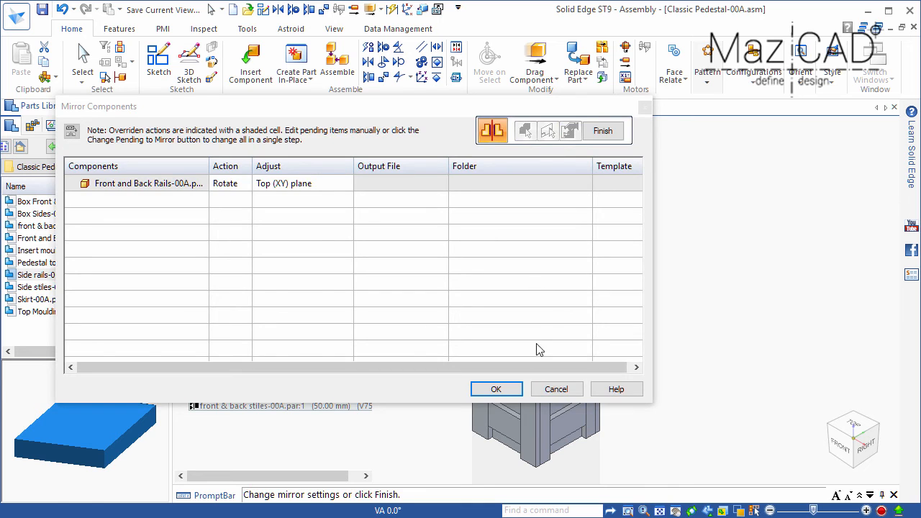
click(510, 397)
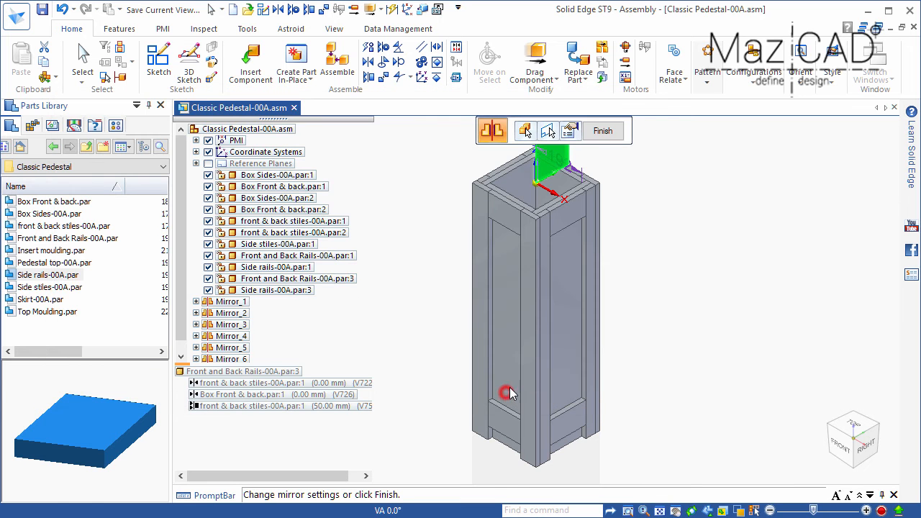
click(606, 132)
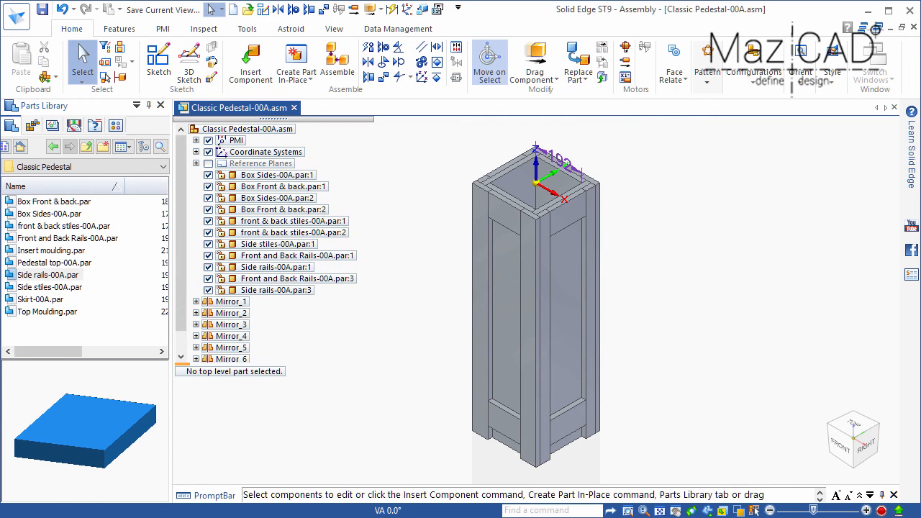
middle_drag(565, 345, 575, 302)
key(ctrl+i)
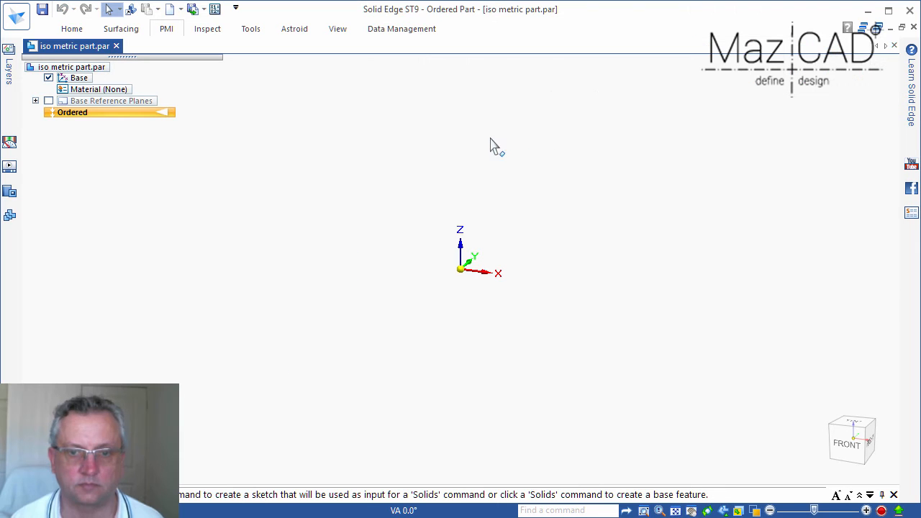
- Sketch an 18 by 90 mm rectangle centred on the origin on the front (XZ) plane of the new metric part
click(70, 29)
click(167, 62)
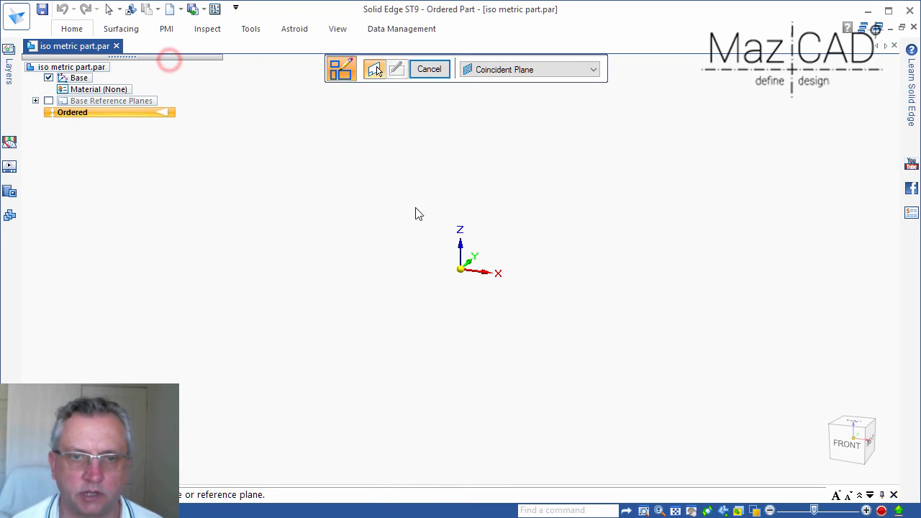
click(488, 271)
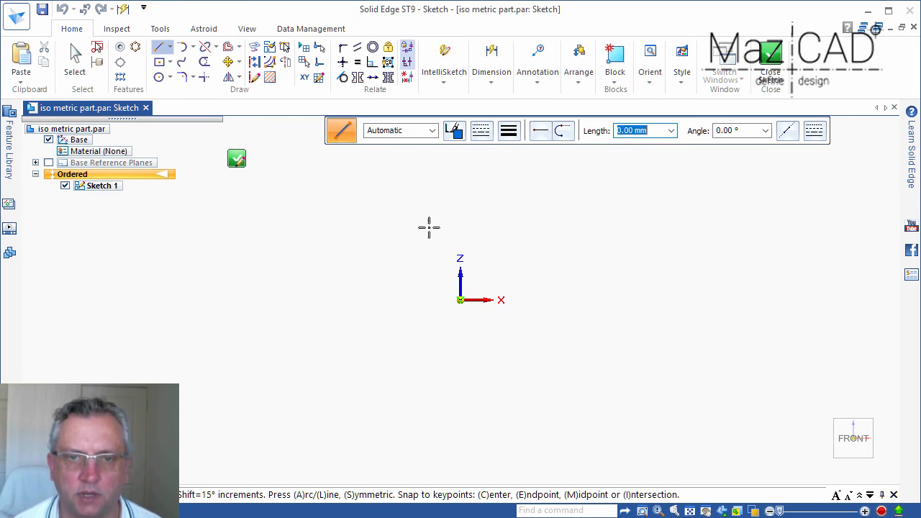
click(159, 63)
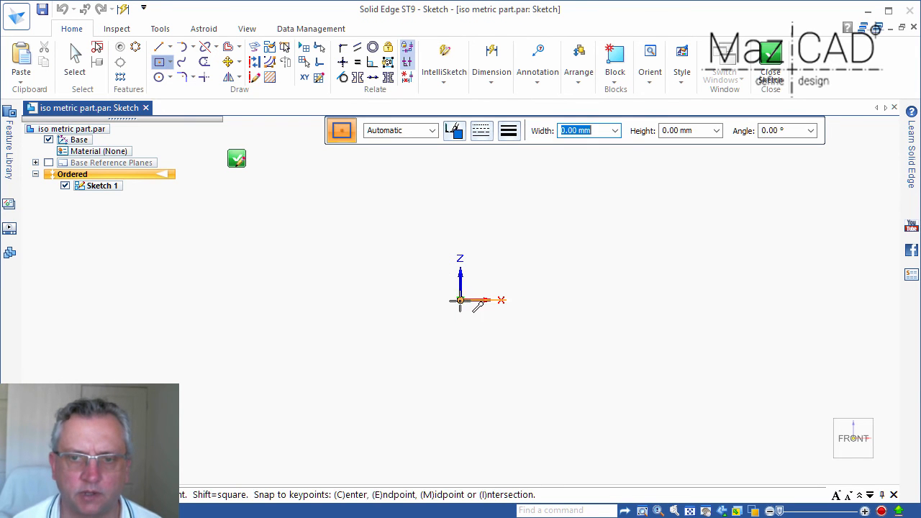
click(461, 300)
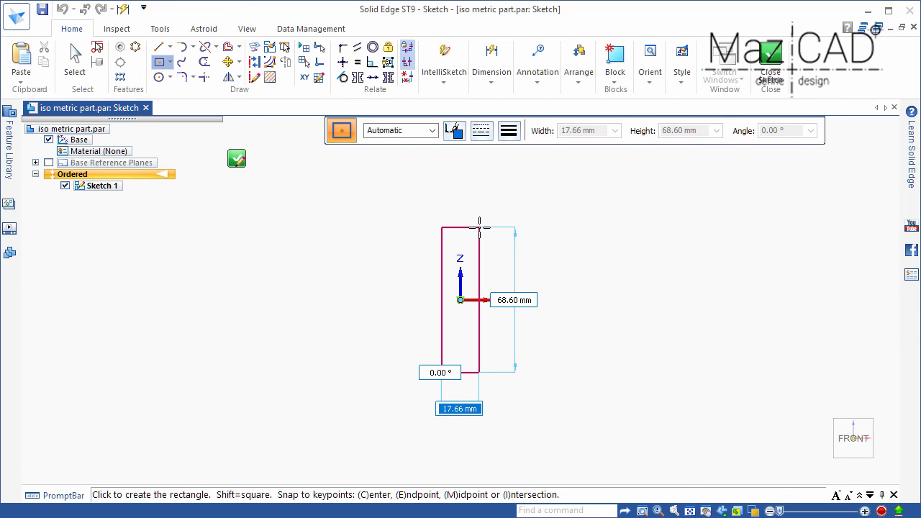
text(18)
key(Tab)
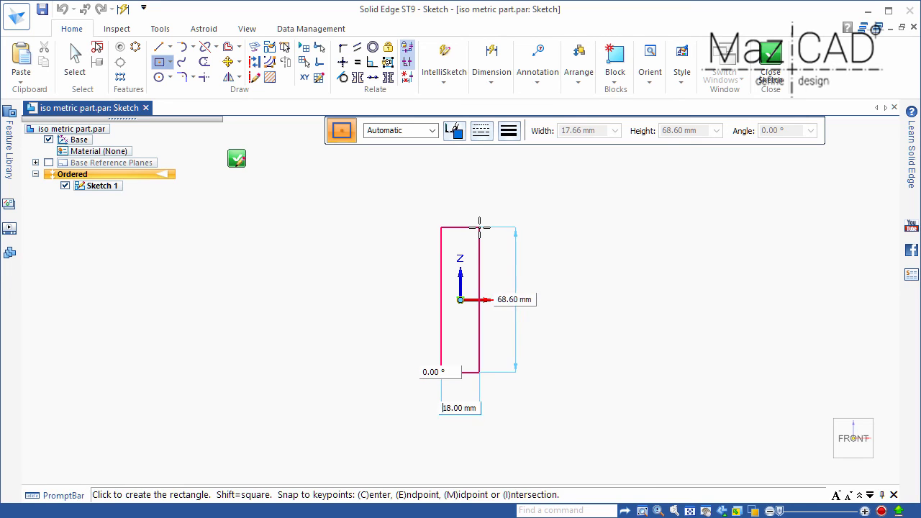
text(90)
key(Tab)
key(Return)
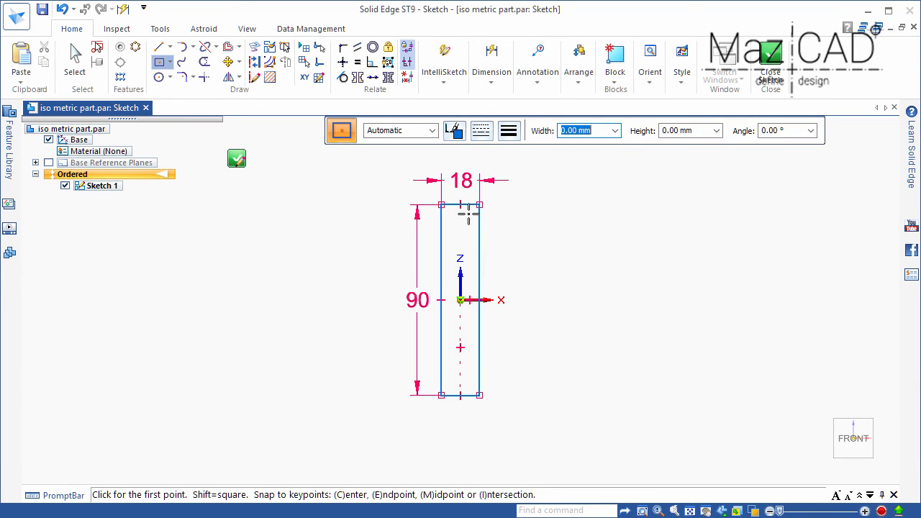
click(236, 159)
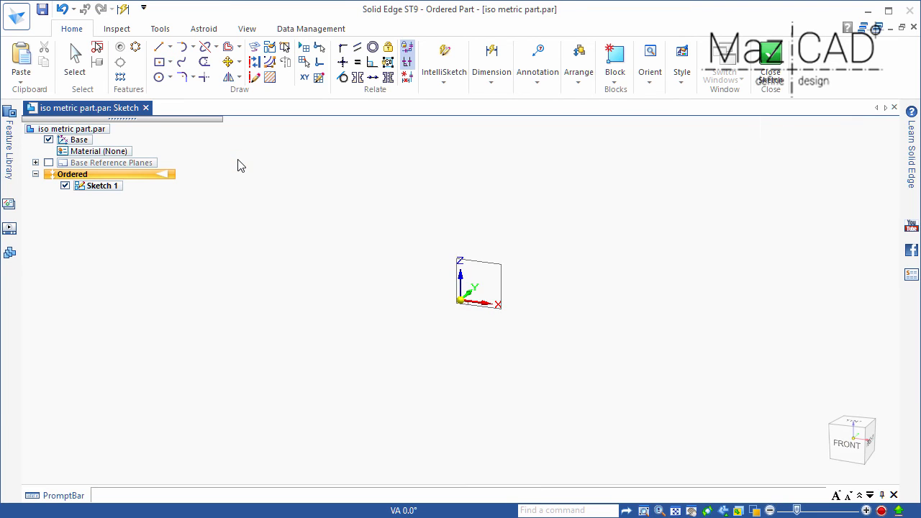
click(435, 81)
- Extrude the rectangle selected from the sketch backwards by about 65 mm
click(64, 28)
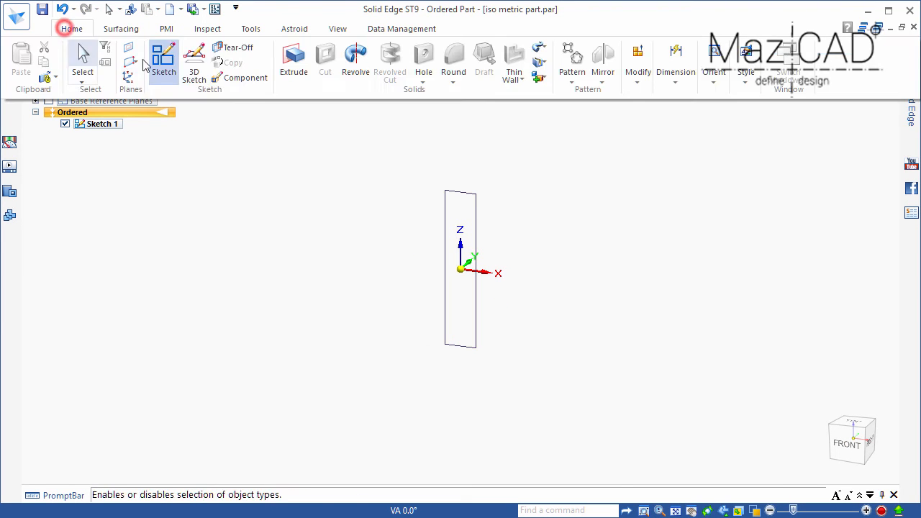
click(294, 65)
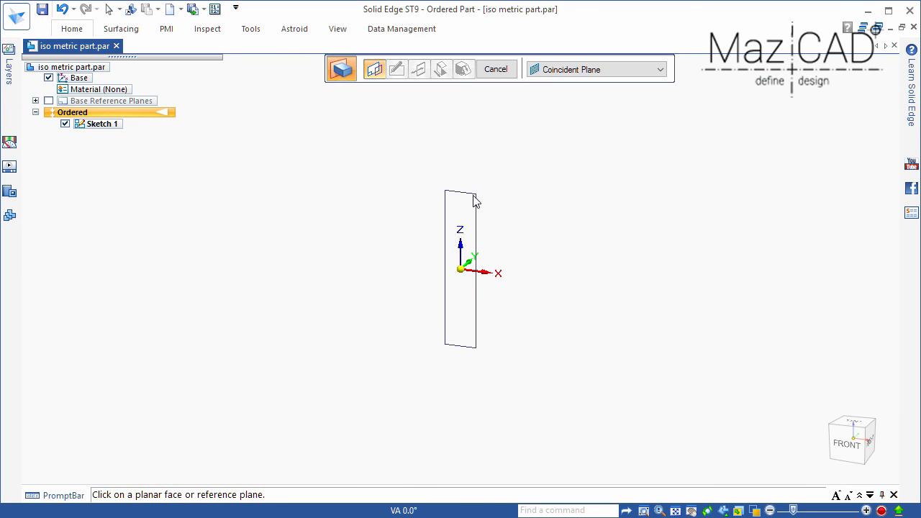
click(582, 70)
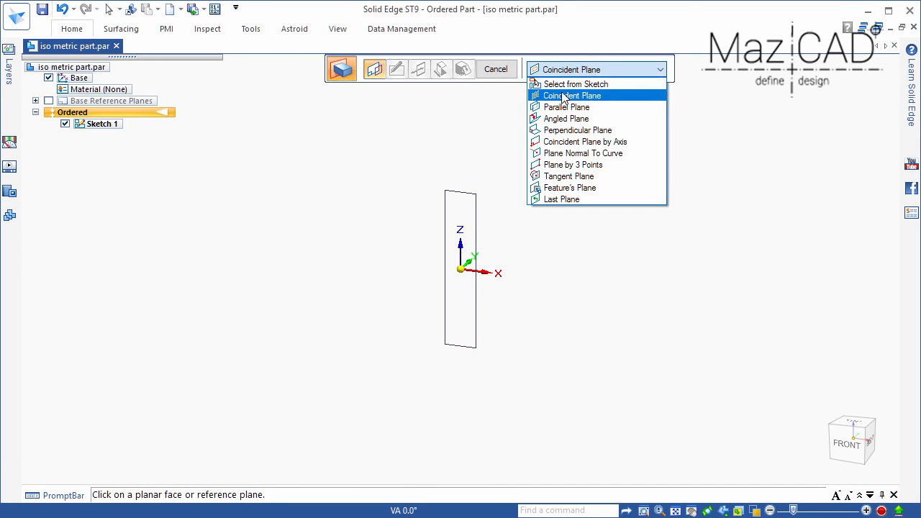
click(559, 83)
click(477, 195)
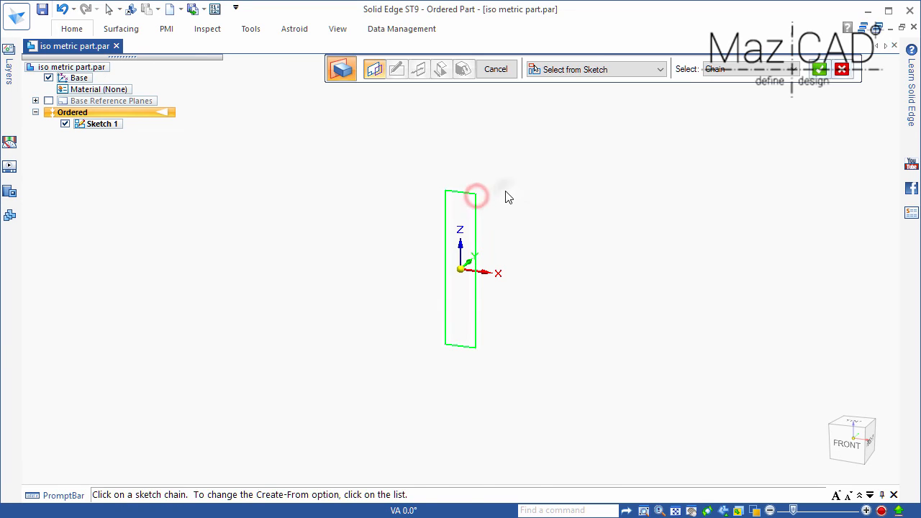
right_click(506, 191)
click(524, 187)
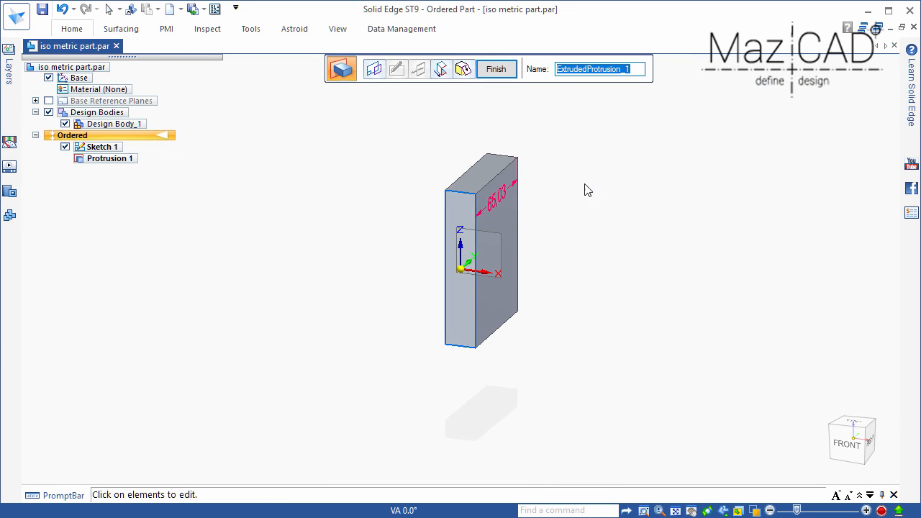
click(498, 72)
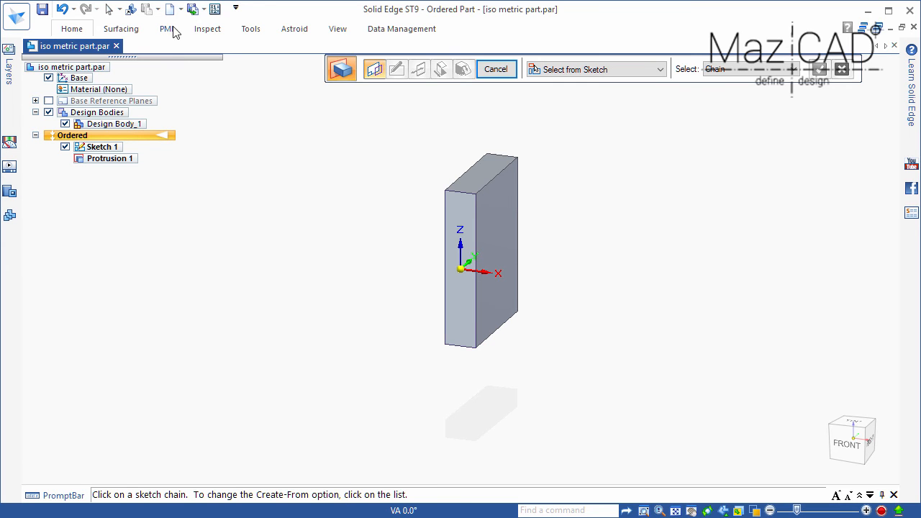
- Save the part as Skirt in the Classic Pedestal folder
click(192, 9)
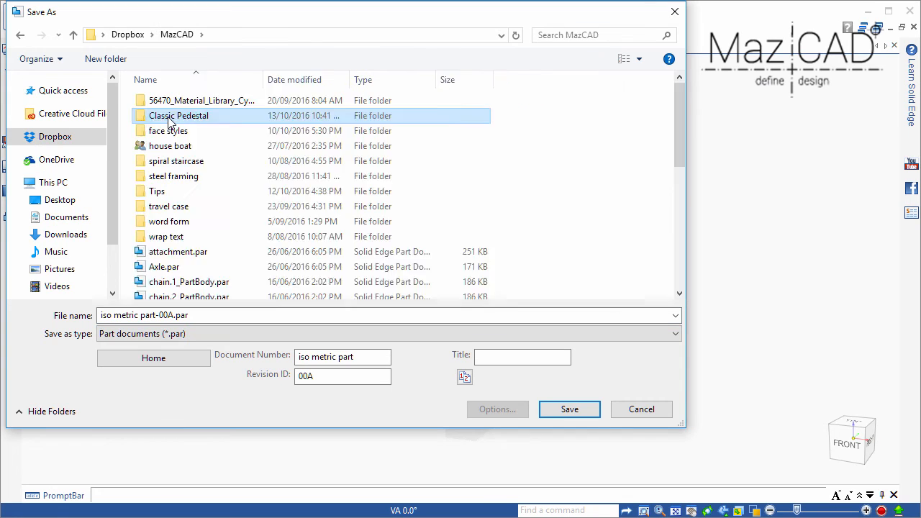
double_click(191, 118)
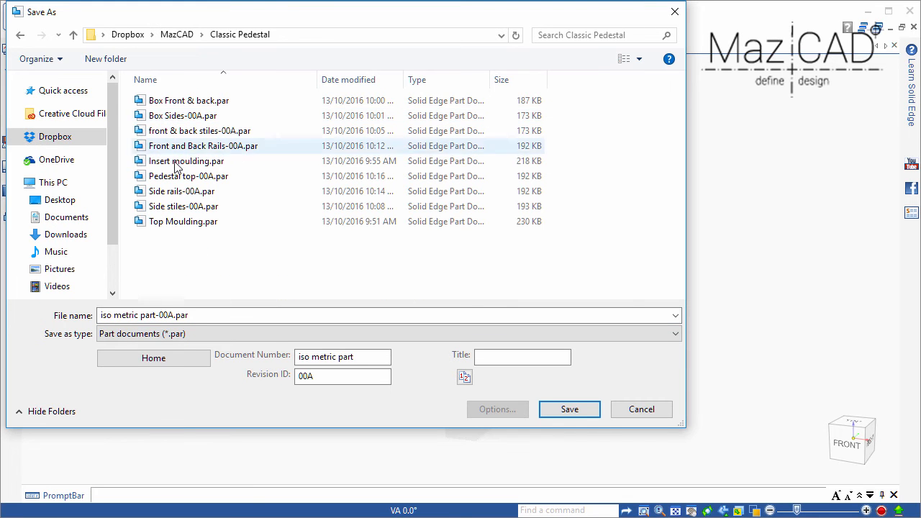
click(207, 318)
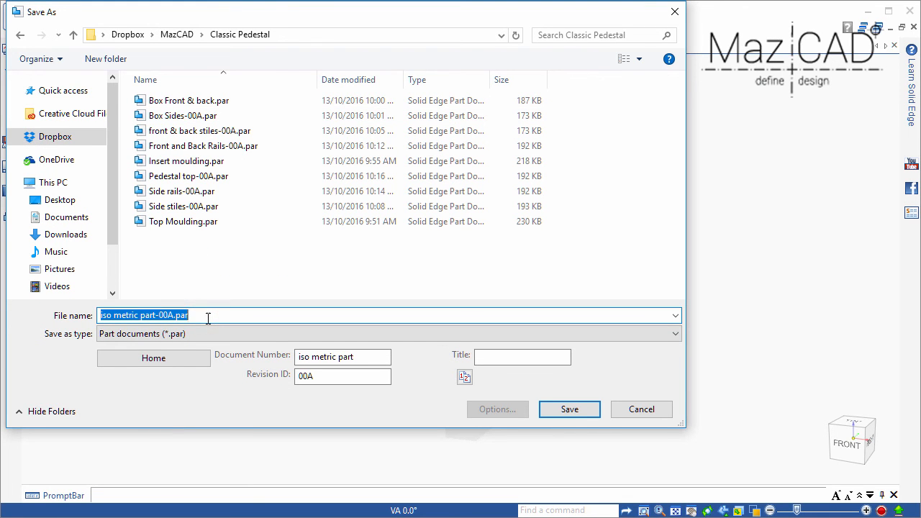
text(Skirt)
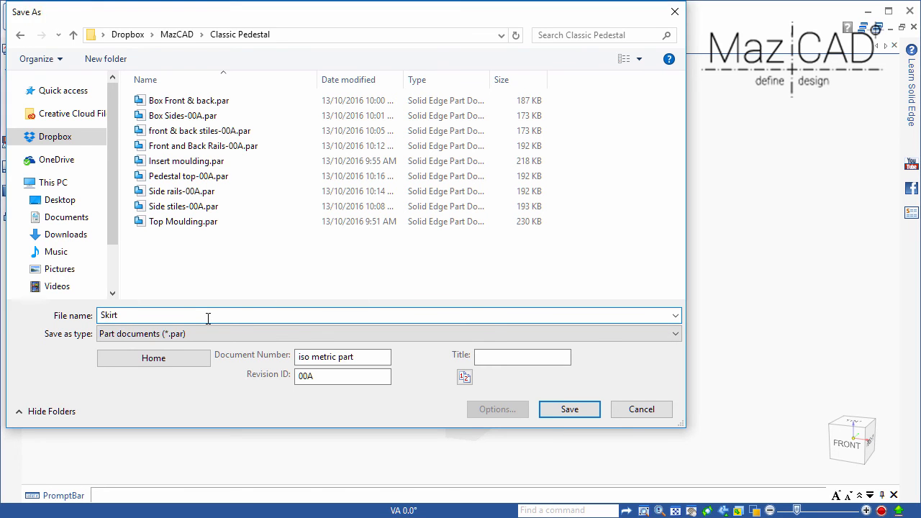
key(Return)
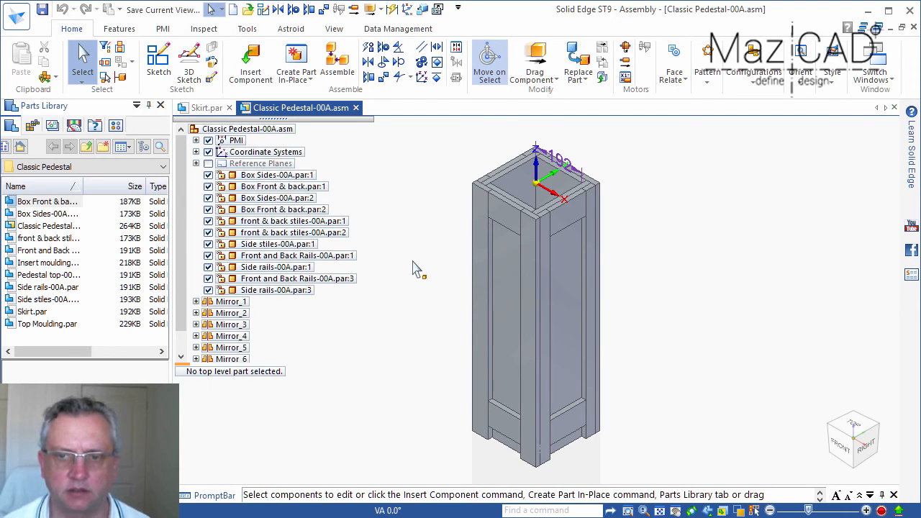
- Start a sketch in the assembly on the bottom face of the pedestal's front corner stile
scroll(621, 402, up, 5)
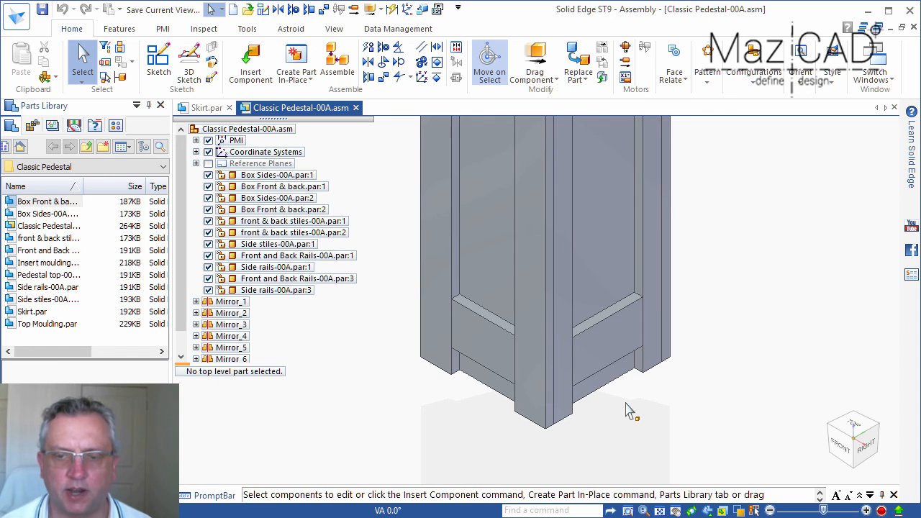
click(159, 61)
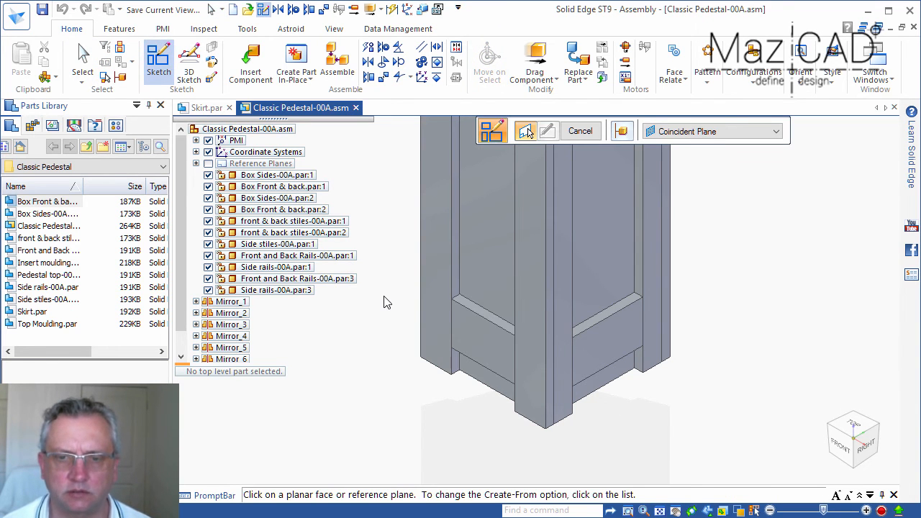
scroll(482, 423, up, 3)
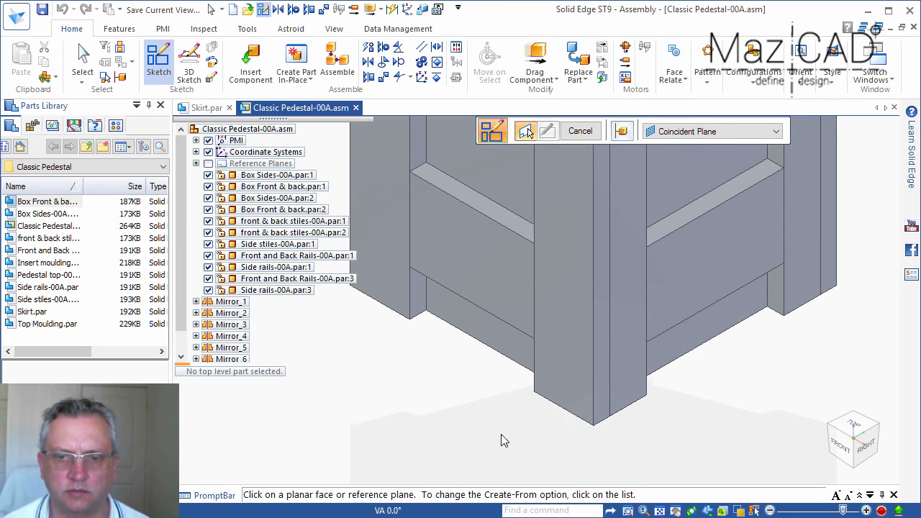
right_click(578, 413)
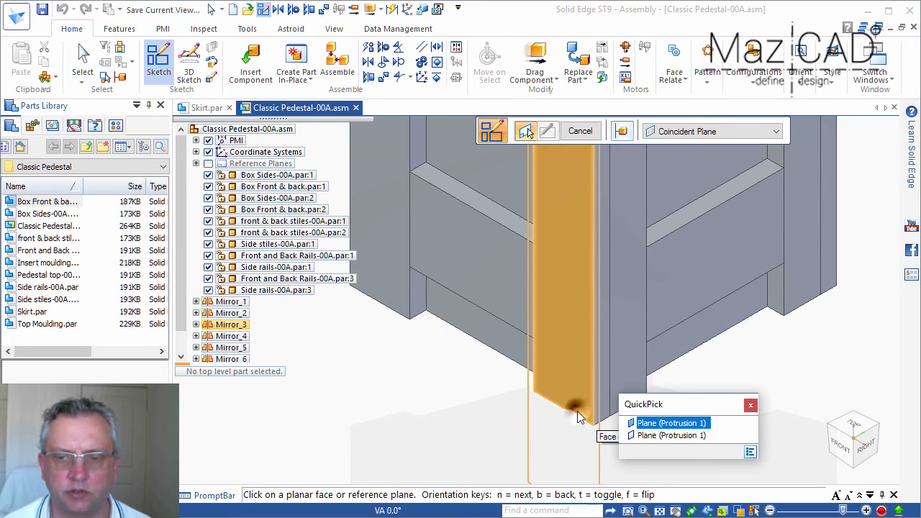
click(644, 435)
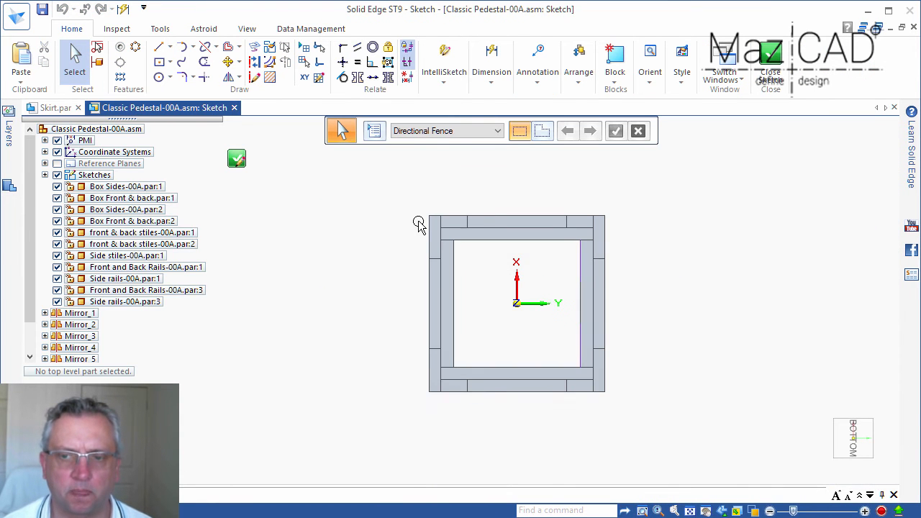
- Project the short outer stile edges at two diagonally opposite corners of the pedestal's base into the sketch
click(253, 47)
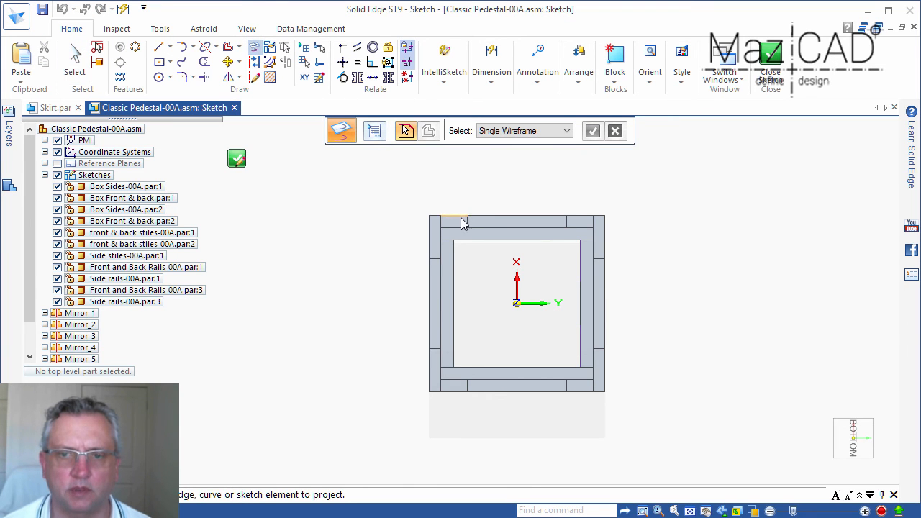
scroll(439, 219, up, 4)
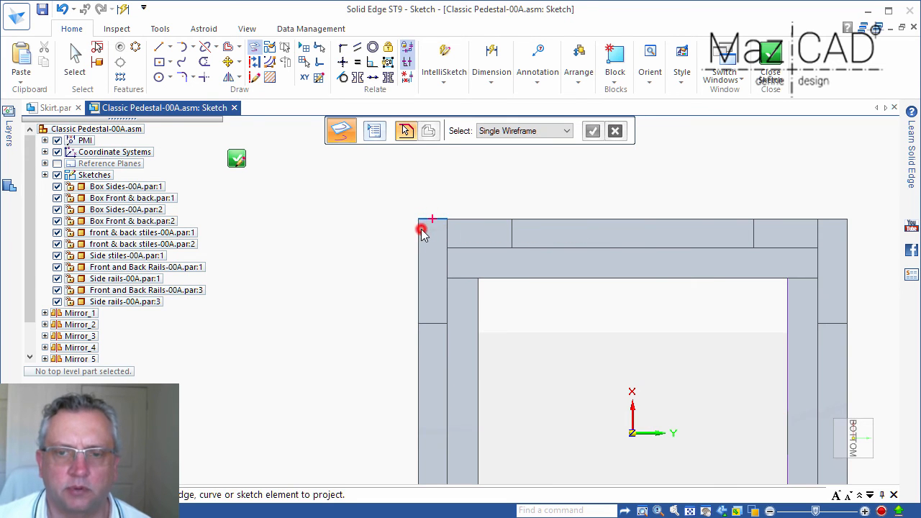
scroll(407, 207, down, 4)
scroll(578, 366, up, 4)
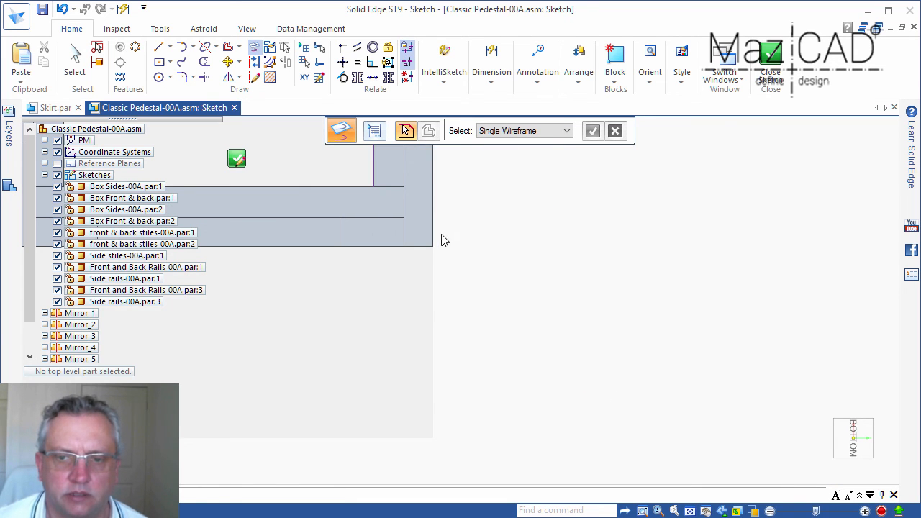
click(432, 236)
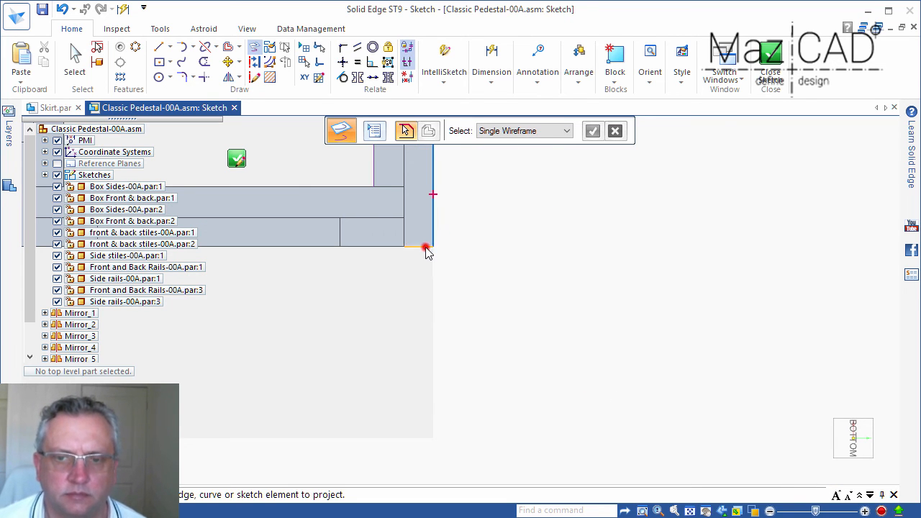
scroll(569, 356, down, 4)
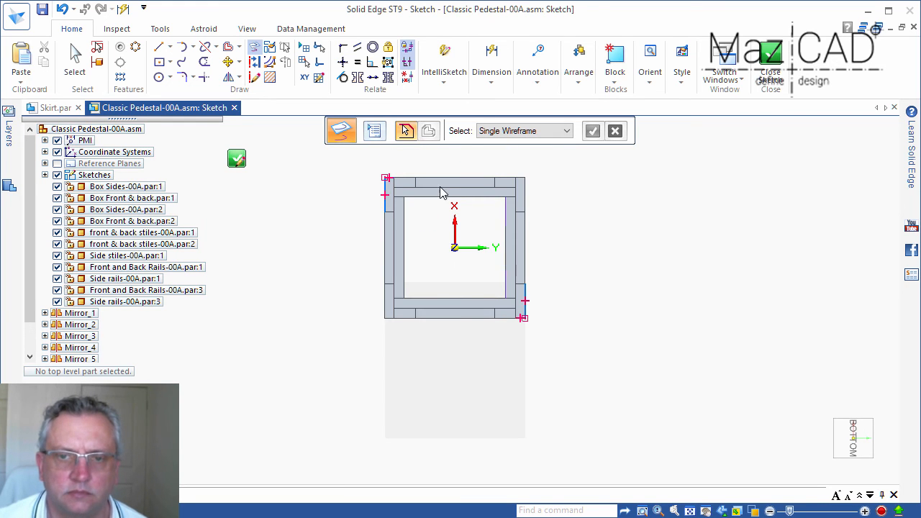
scroll(435, 186, up, 3)
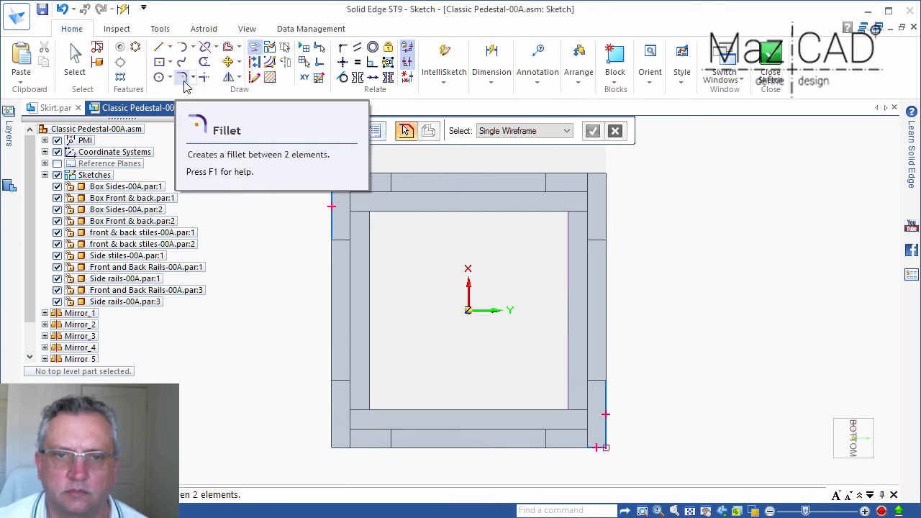
- Join the projected edges into a closed rectangle with Trim Corner at the two open corners and finish the sketch
click(204, 77)
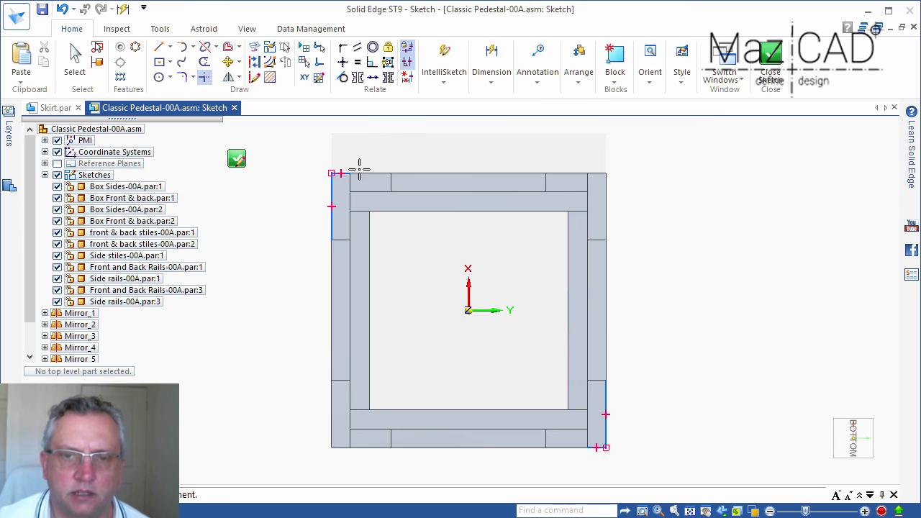
click(345, 173)
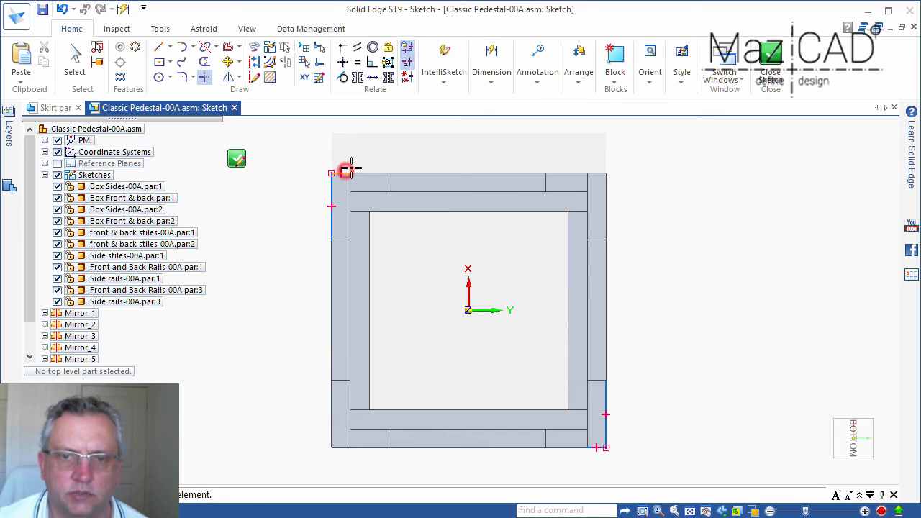
click(603, 389)
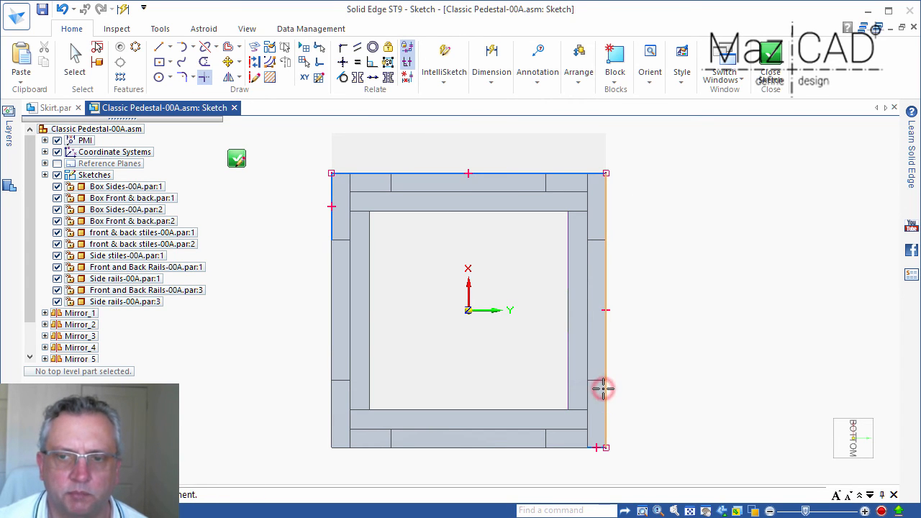
click(589, 448)
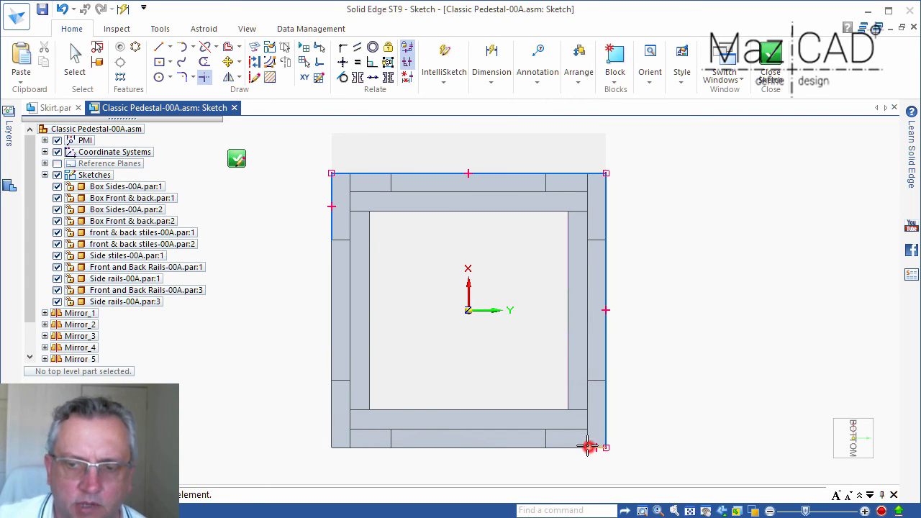
click(330, 216)
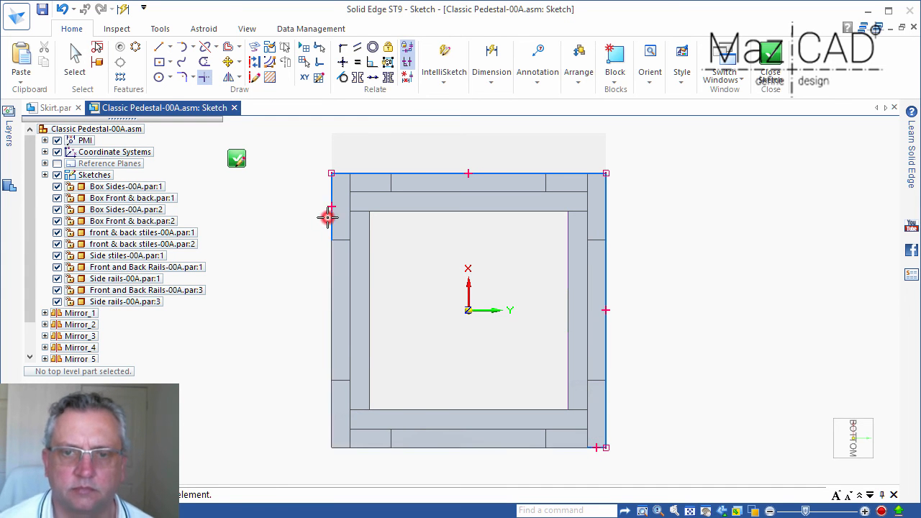
click(236, 159)
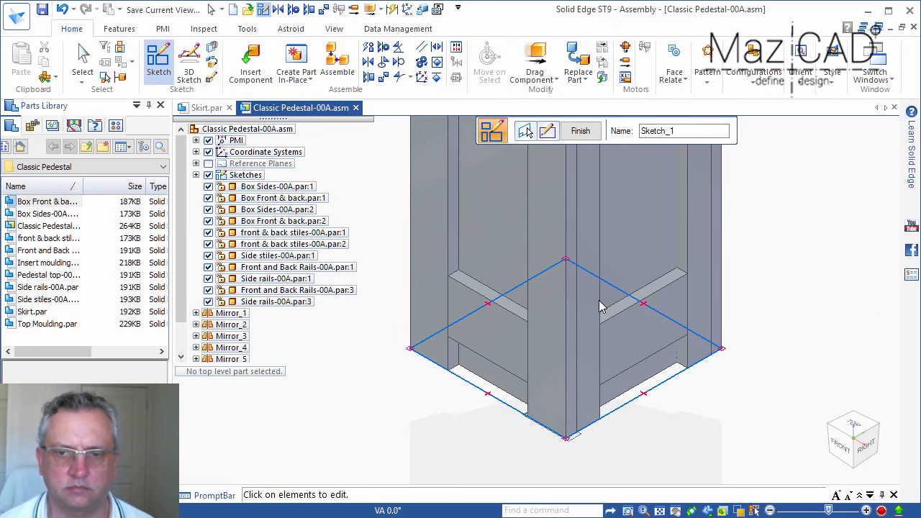
click(580, 133)
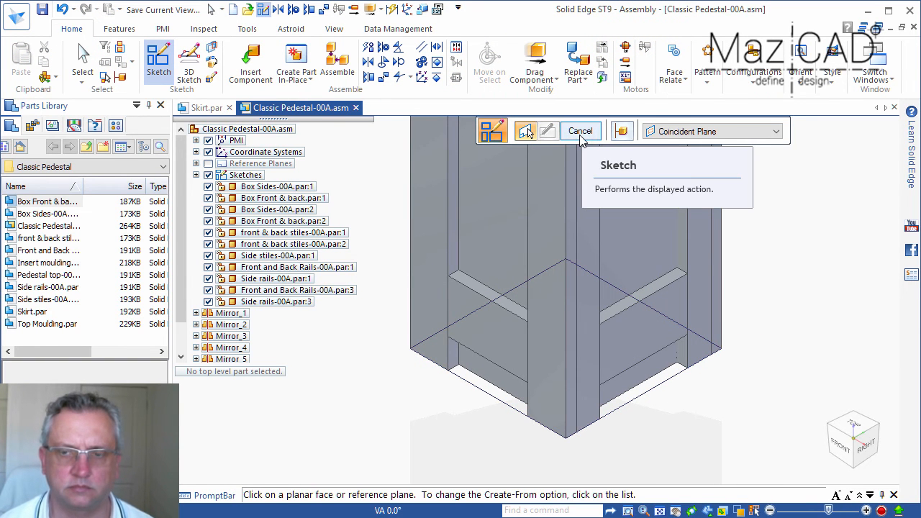
- Switch the assembly to the Frame Design environment
click(247, 30)
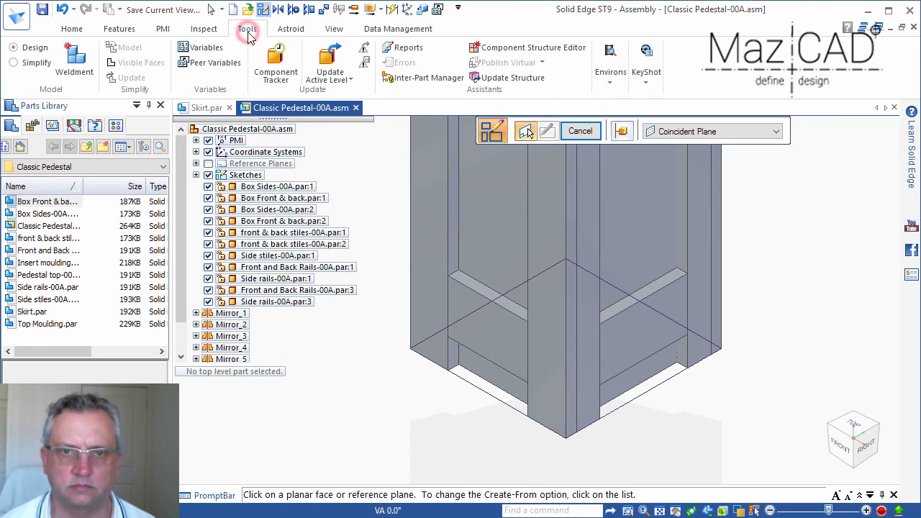
click(609, 86)
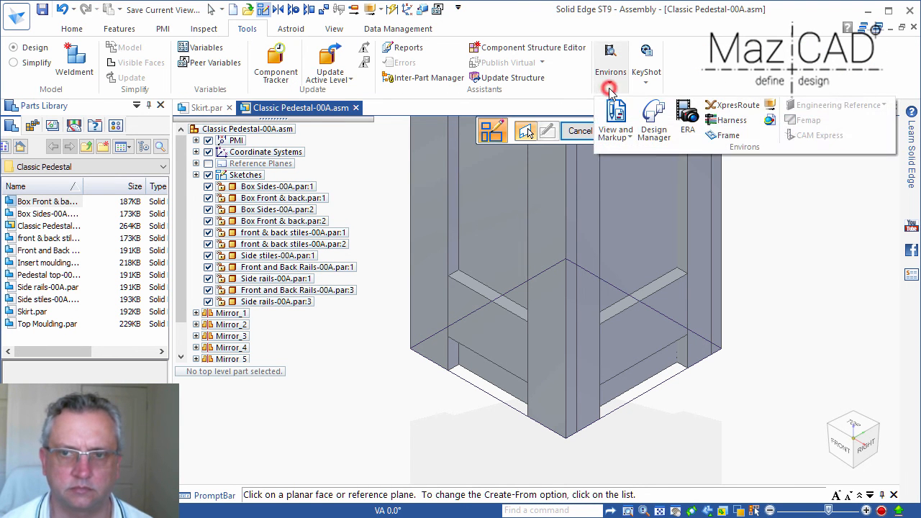
click(722, 137)
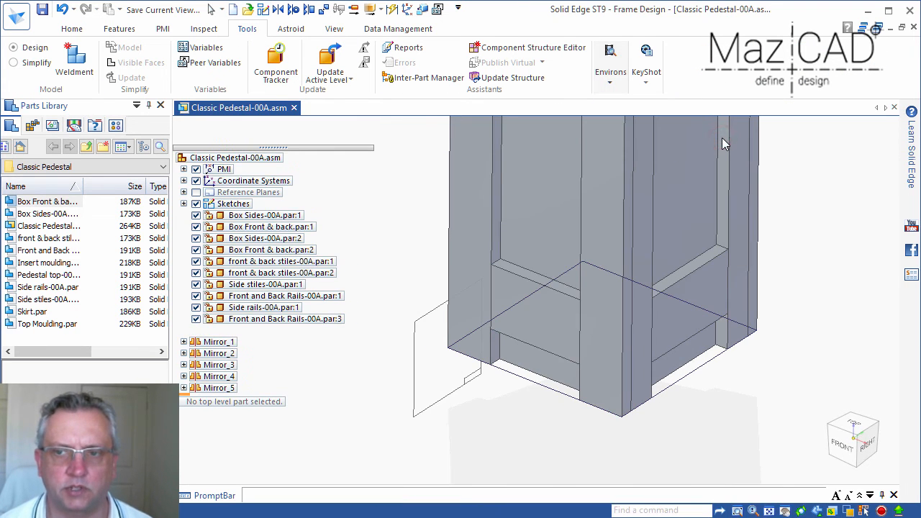
click(722, 138)
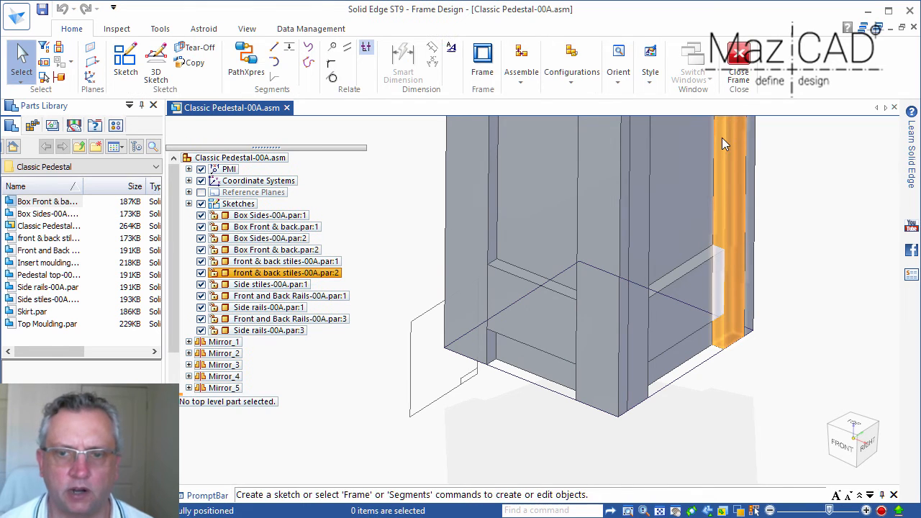
- Create a frame along the rectangular base sketch, using Skirt.par as the cross-section component
click(482, 64)
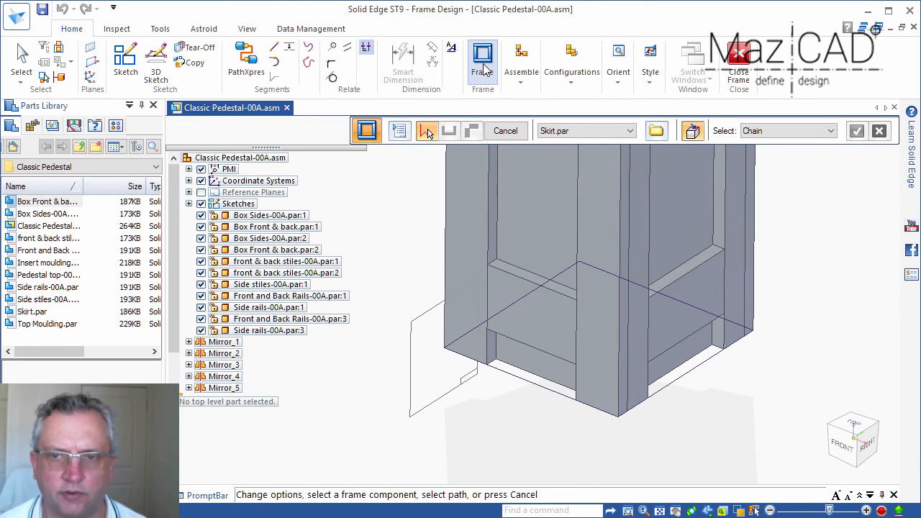
click(507, 375)
click(631, 131)
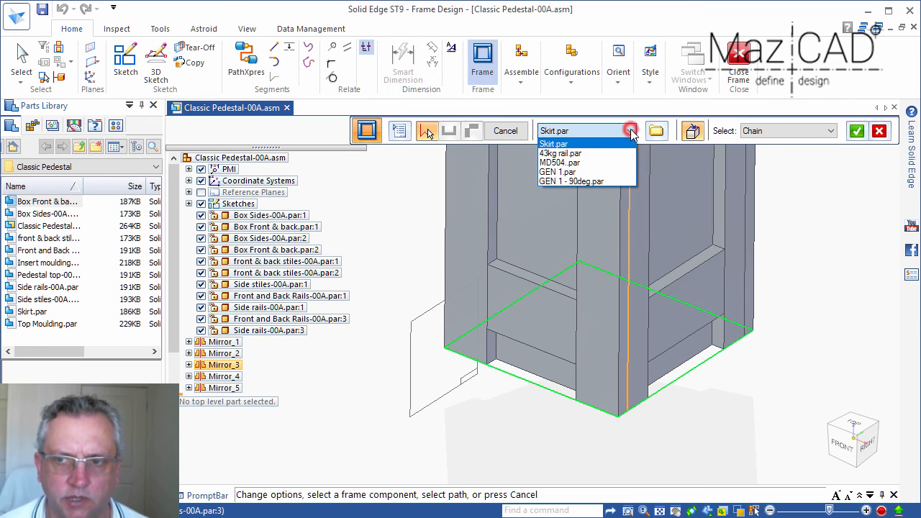
click(558, 141)
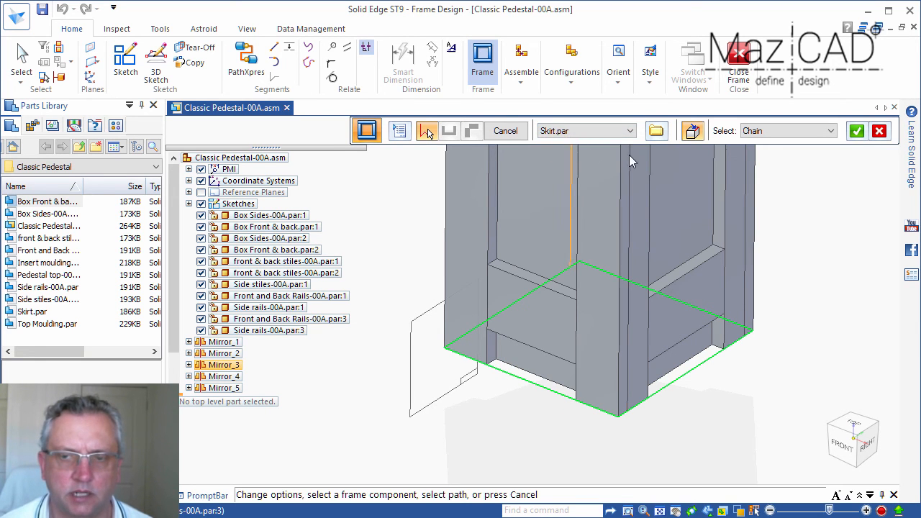
click(856, 131)
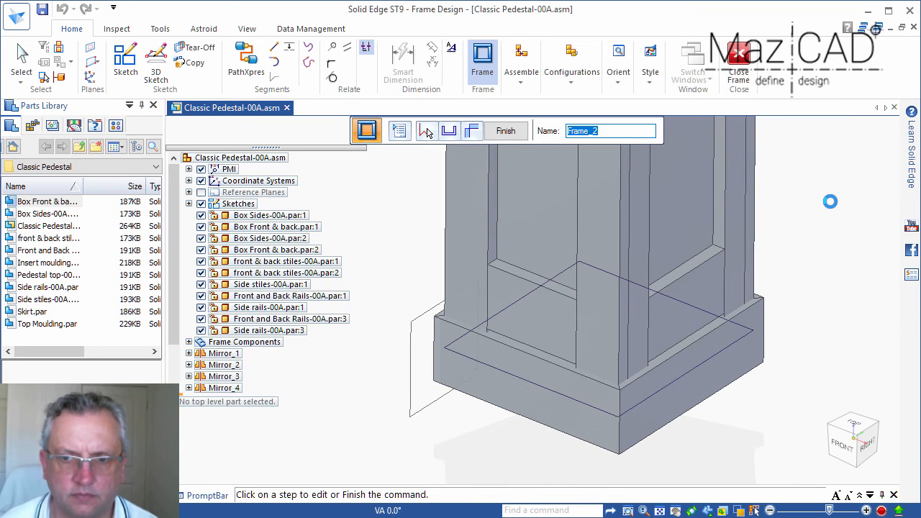
- Redefine the origin of all skirt cross sections to their lower inner corner and finish the frame
click(449, 131)
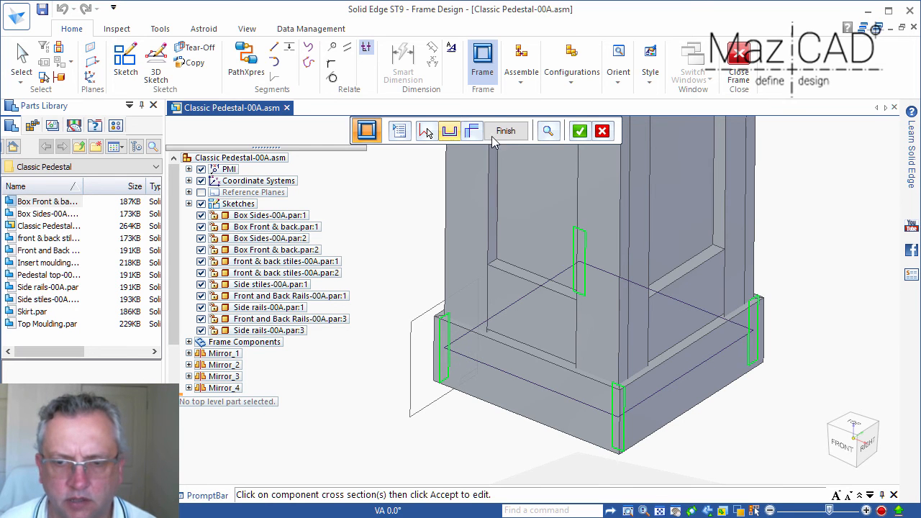
click(581, 134)
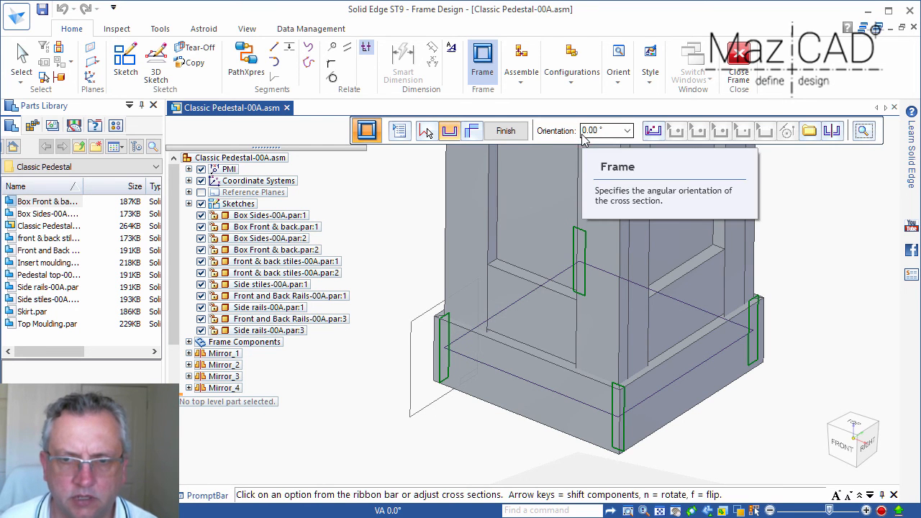
click(652, 133)
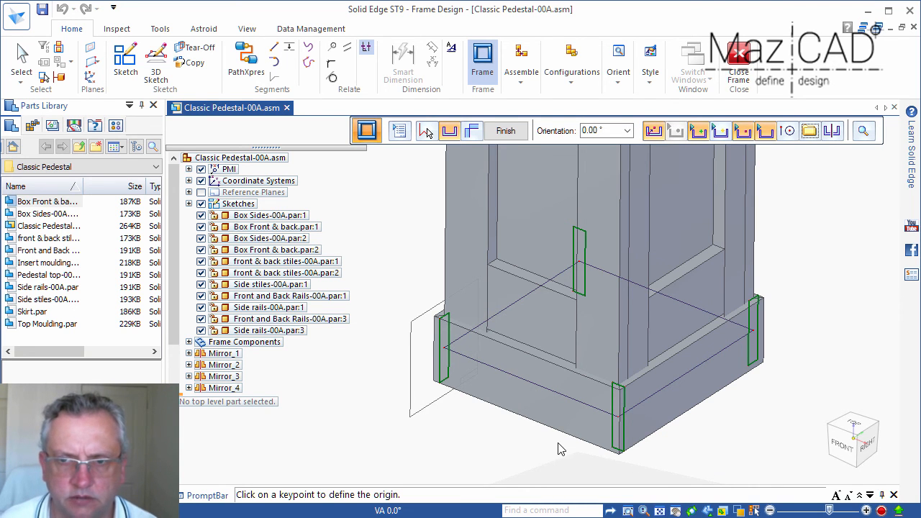
scroll(555, 450, up, 1)
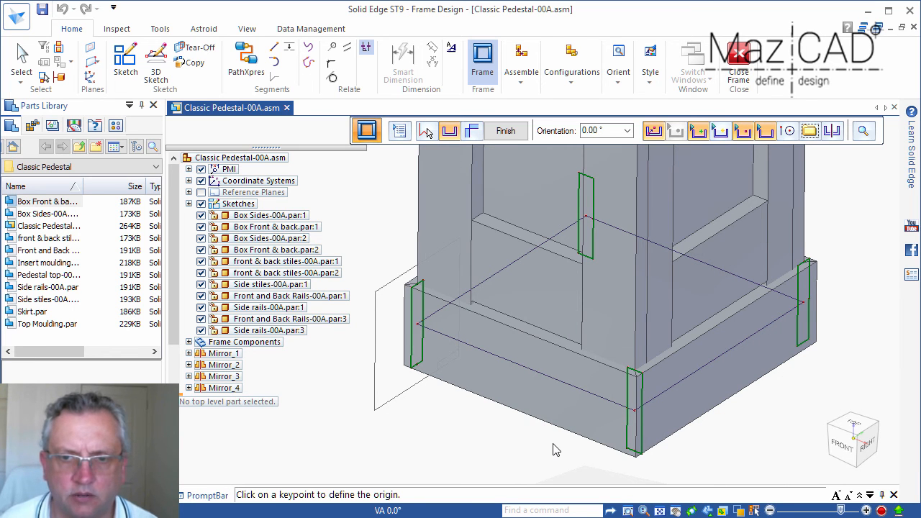
click(422, 363)
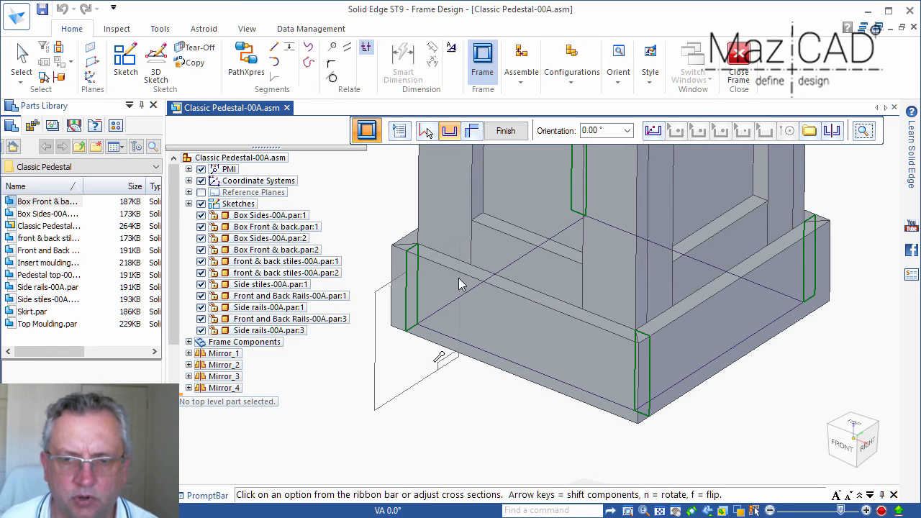
click(504, 133)
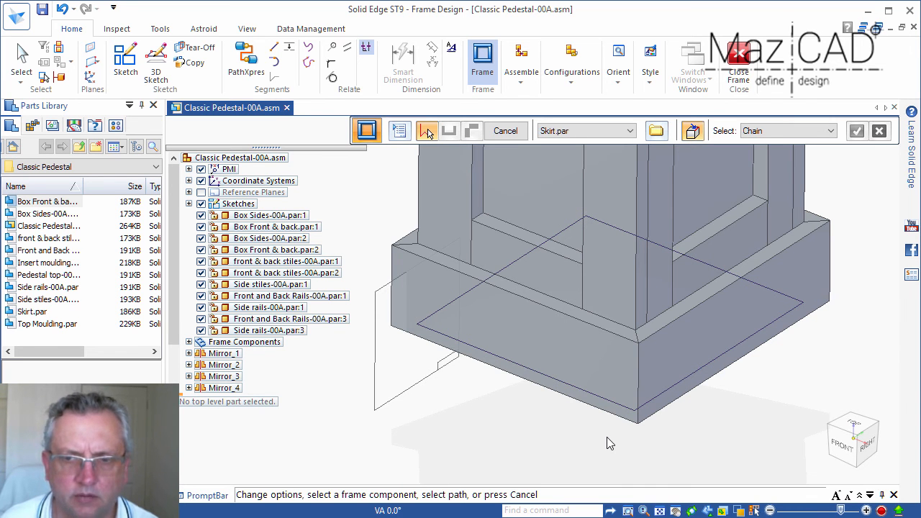
- Close the Frame Design environment and return to the main assembly commands at the pedestal's top
click(738, 78)
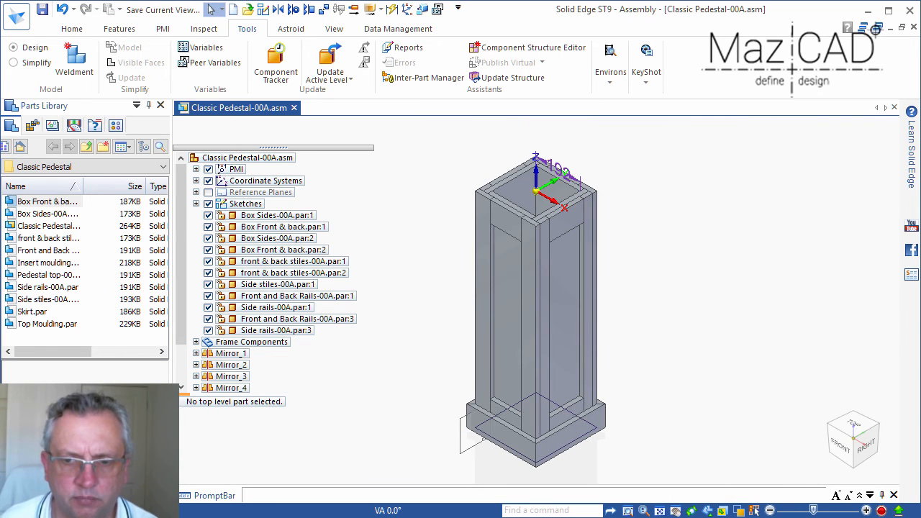
scroll(489, 150, up, 3)
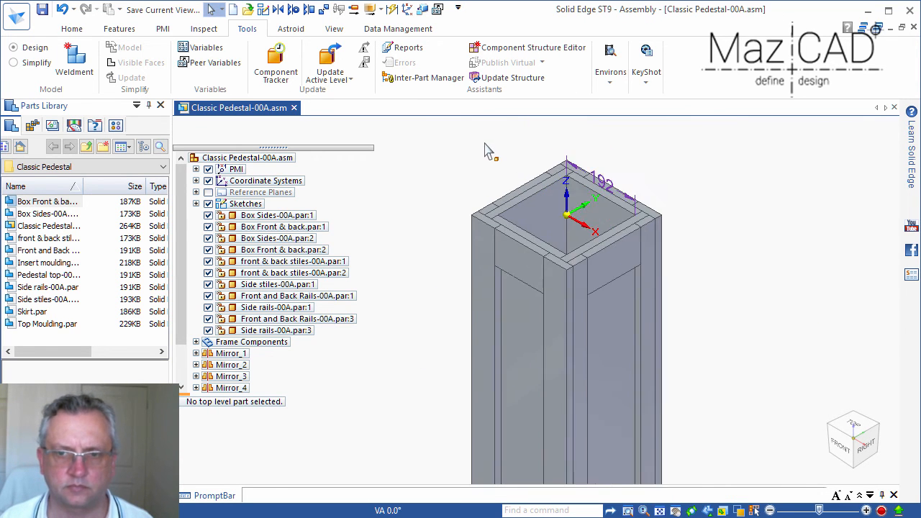
click(72, 29)
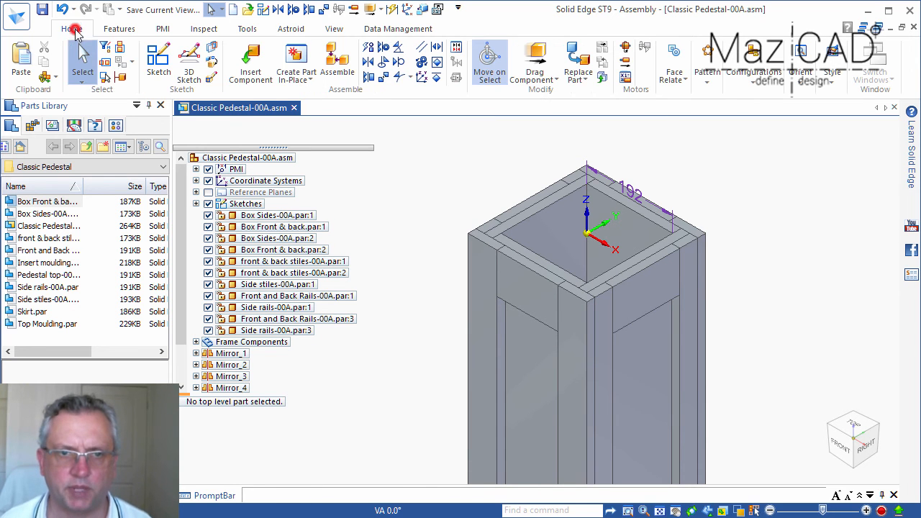
- Start a sketch on the pedestal's top face and project the outer edges of all four sides of the body into it
click(160, 63)
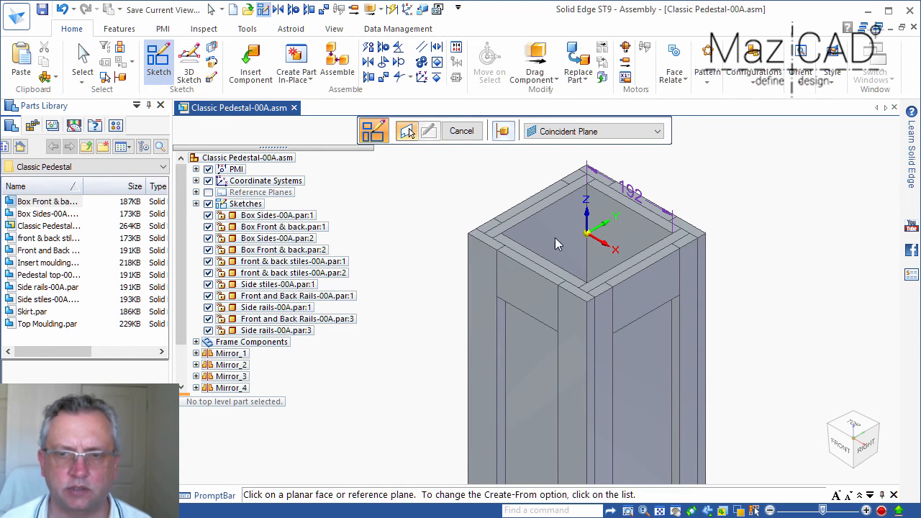
click(490, 243)
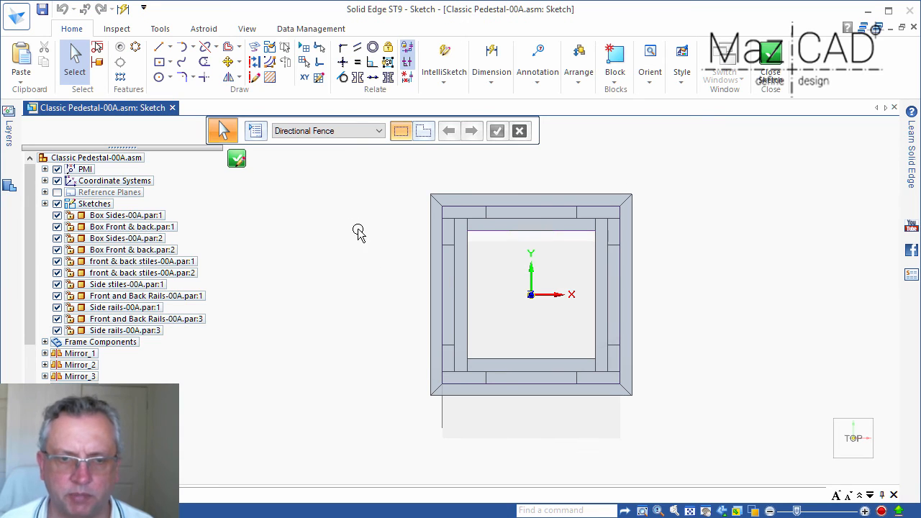
click(255, 48)
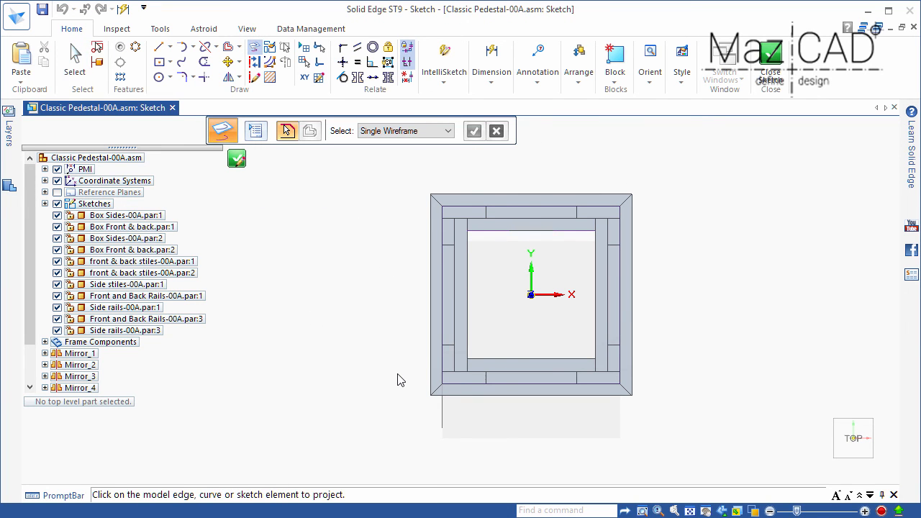
click(429, 377)
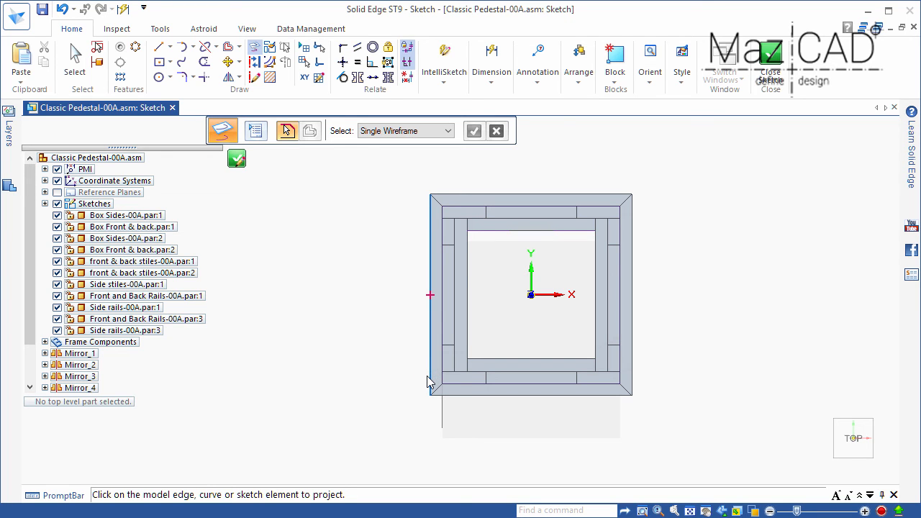
click(452, 208)
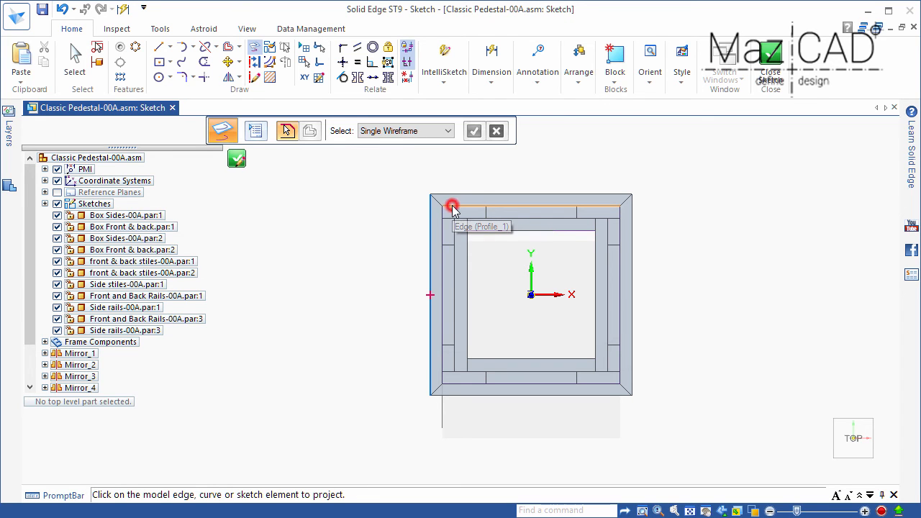
click(443, 220)
click(623, 267)
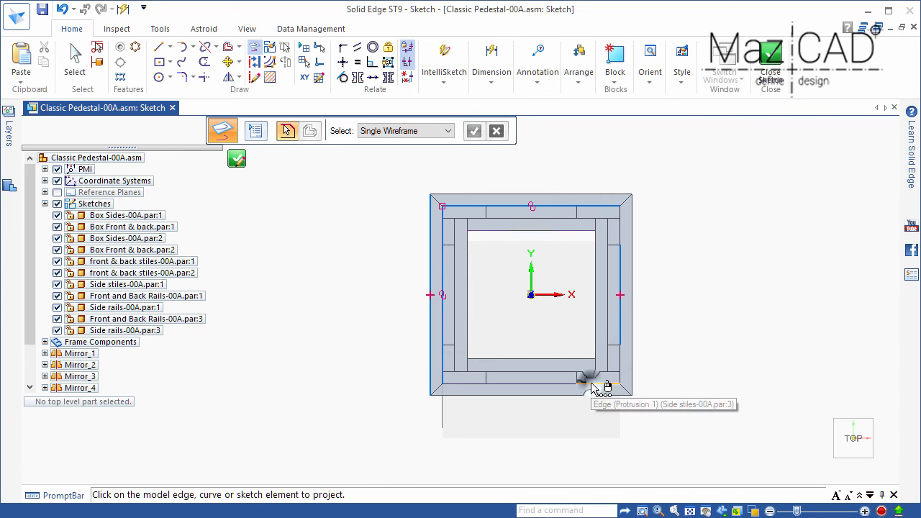
right_click(589, 378)
click(659, 410)
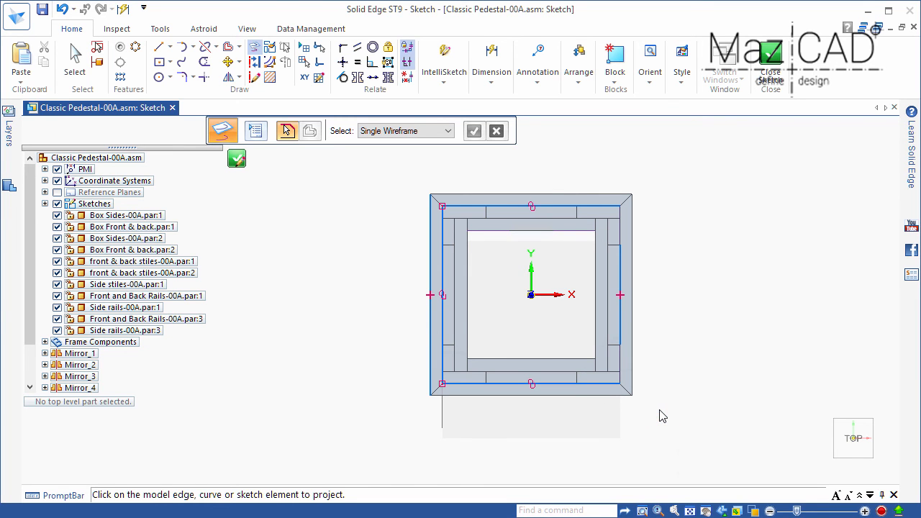
key(Escape)
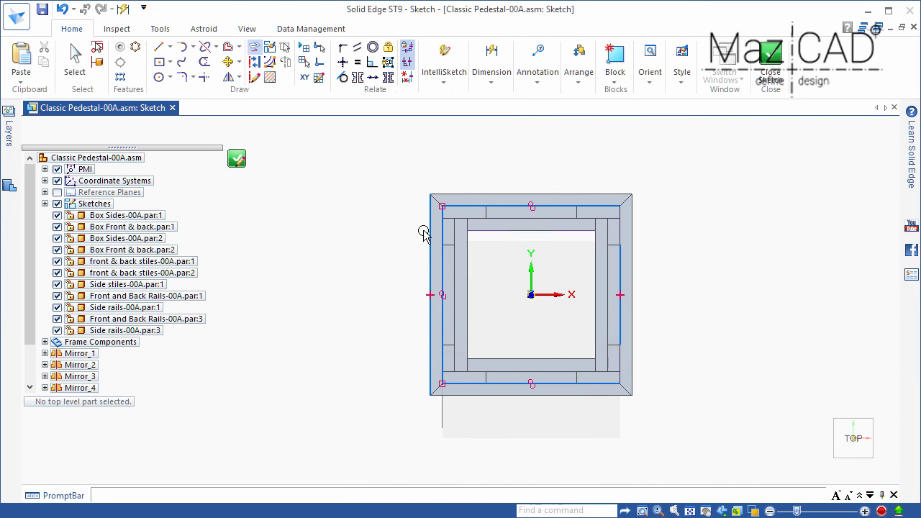
- Delete the stray projected skirt line, close the rectangle's two open corners with Trim Corner, and finish the sketch
click(430, 233)
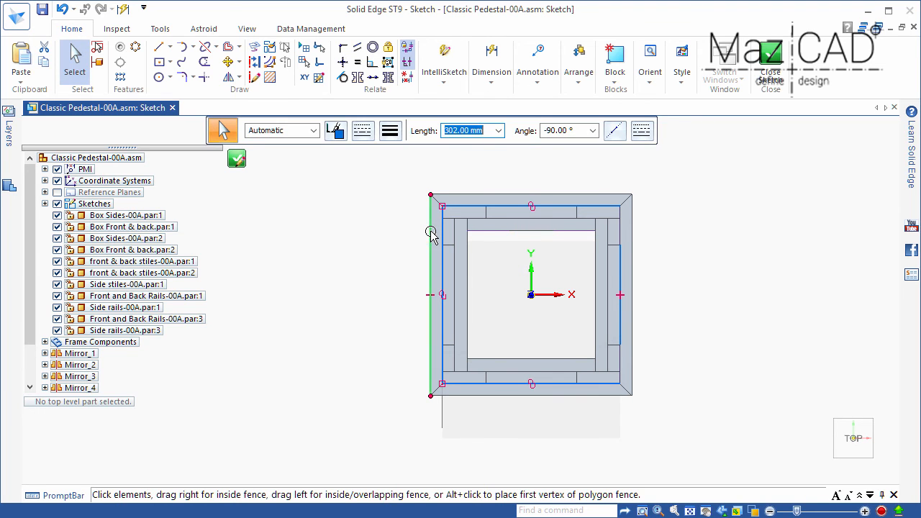
key(Escape)
click(201, 77)
mouse_move(584, 163)
mouse_down()
mouse_move(637, 255)
mouse_move(619, 265)
mouse_up()
mouse_move(650, 314)
mouse_down()
mouse_move(615, 339)
mouse_move(602, 394)
mouse_up()
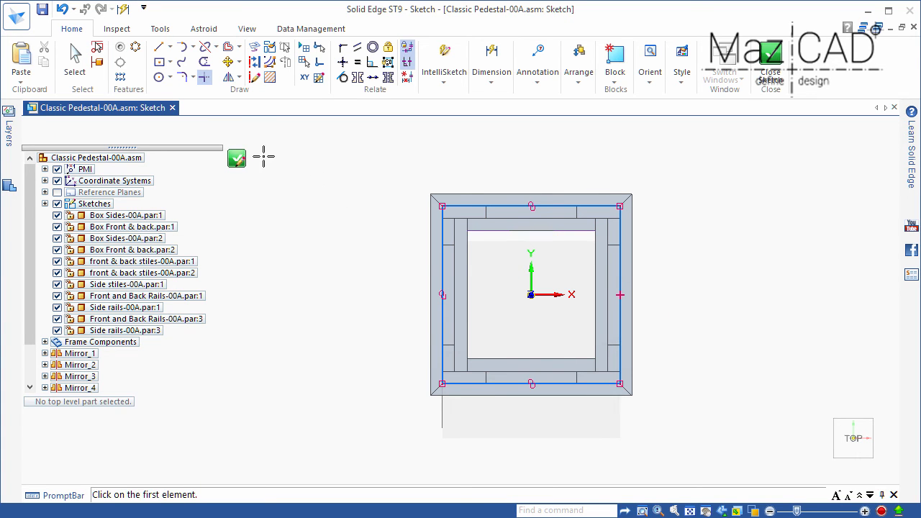
click(237, 160)
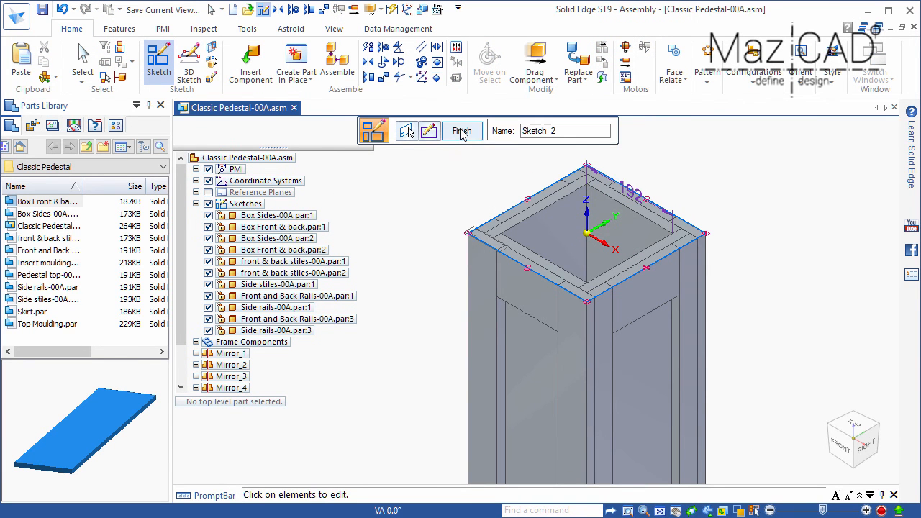
click(462, 132)
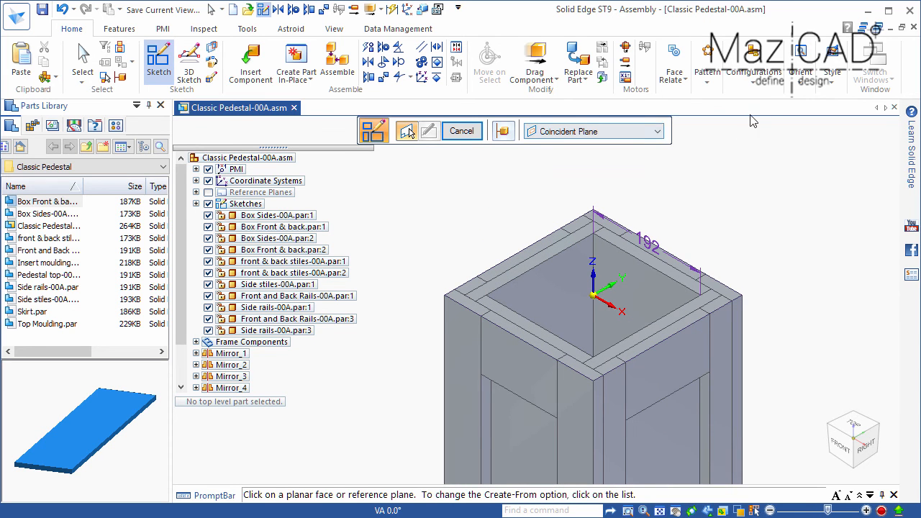
- Switch the assembly to the Frame Design environment again for the top moulding
click(247, 29)
click(610, 80)
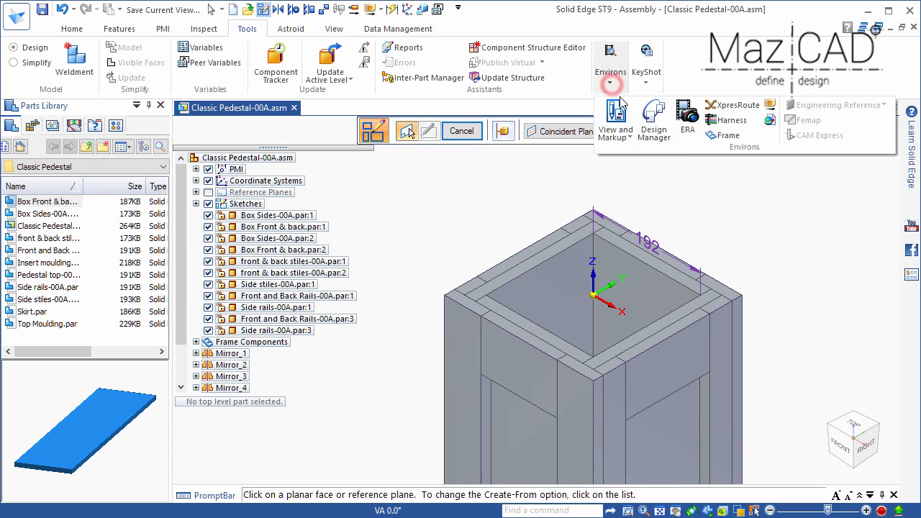
click(724, 136)
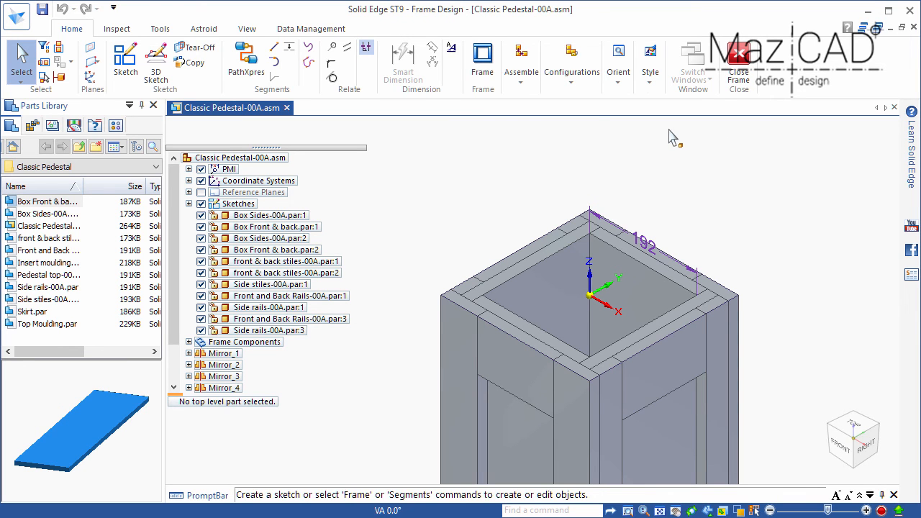
- Create a frame along the rectangular sketch at the pedestal's top, using Top Moulding.par from the Classic Pedestal folder as the cross section
click(482, 62)
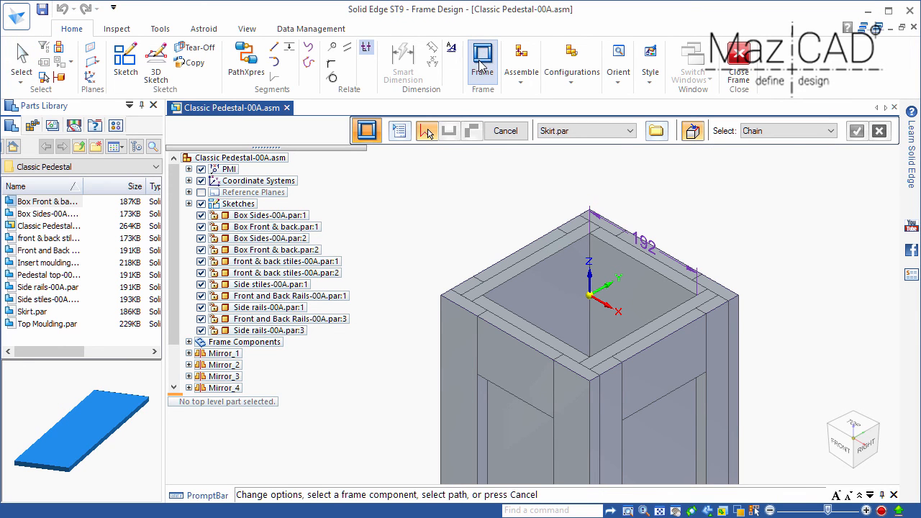
click(631, 131)
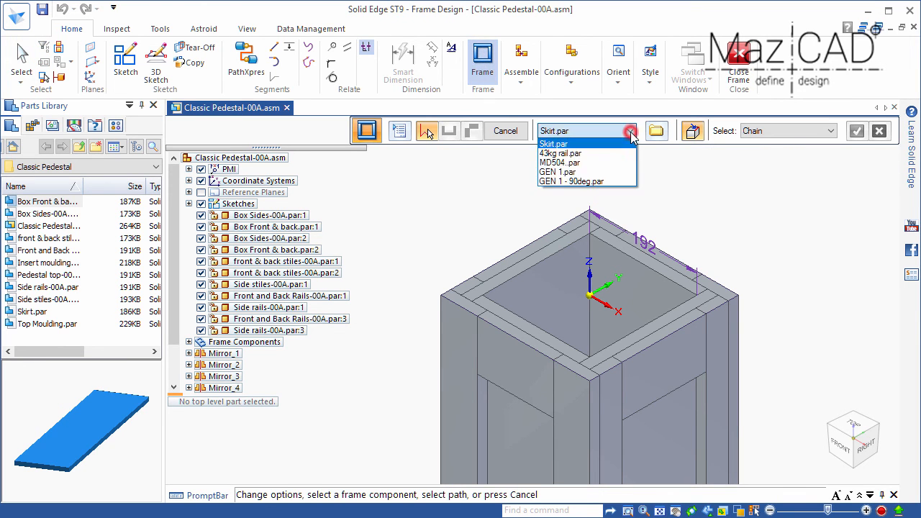
click(631, 132)
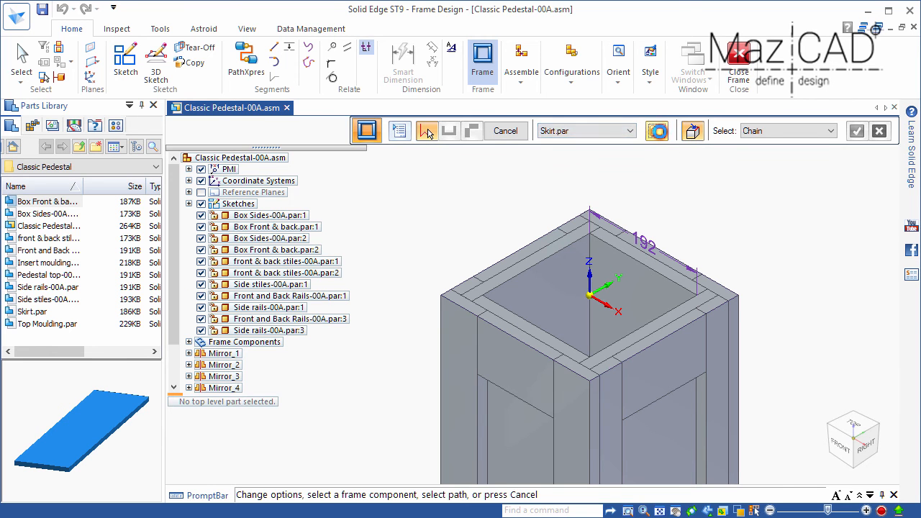
click(657, 131)
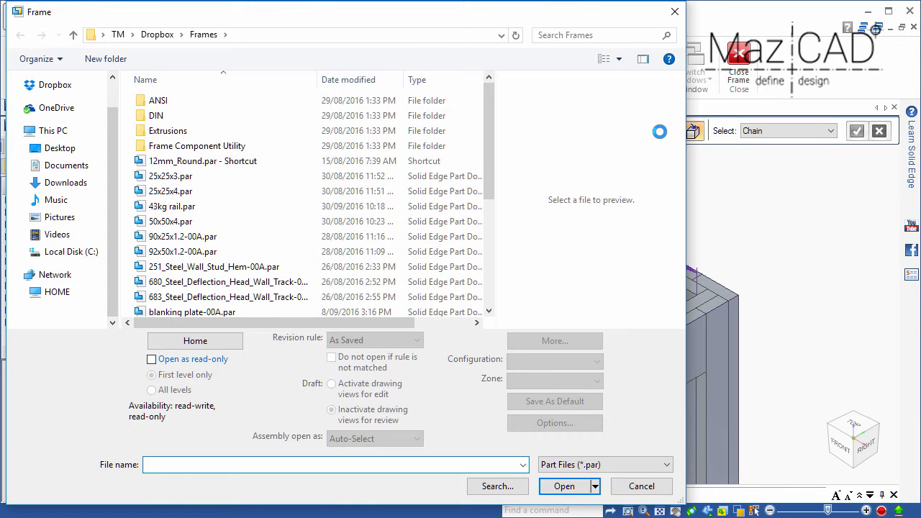
click(63, 86)
click(177, 119)
double_click(177, 120)
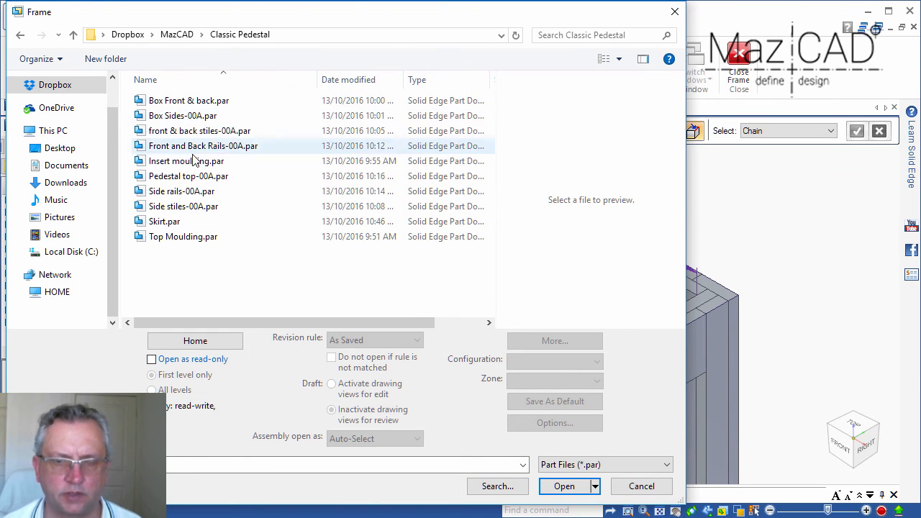
click(195, 237)
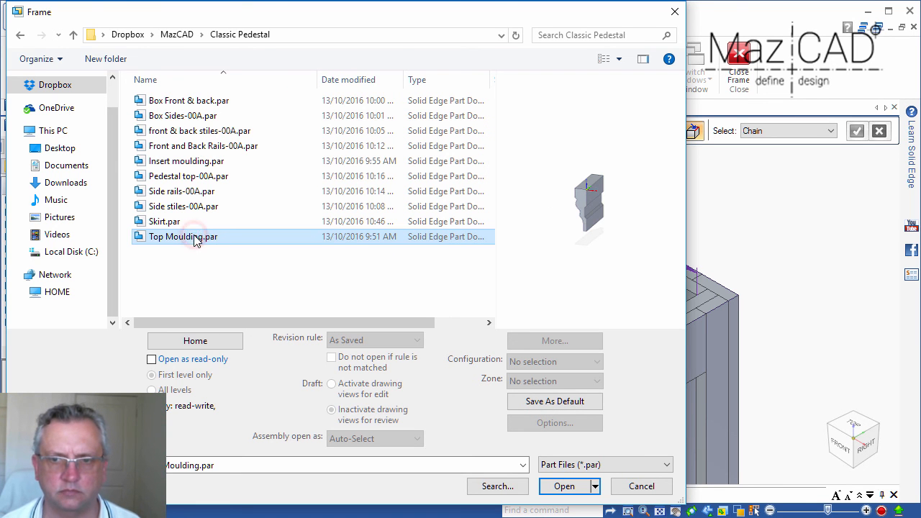
click(564, 487)
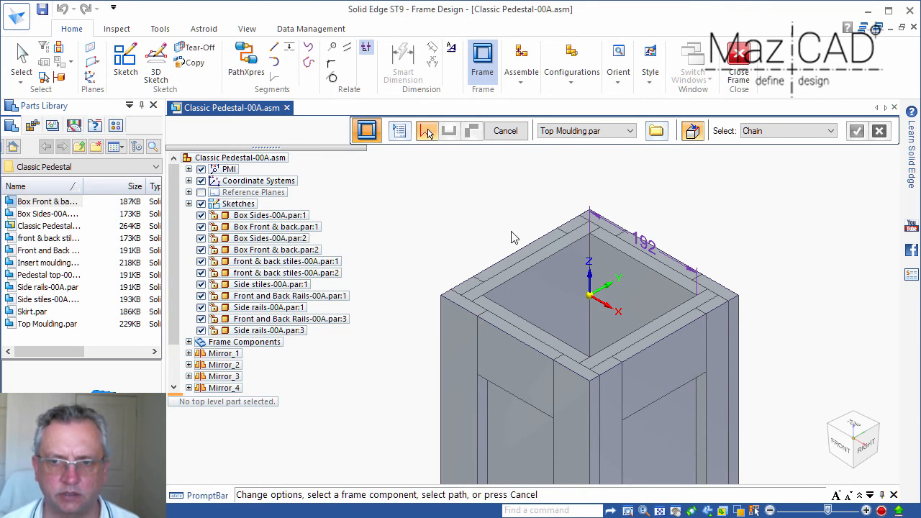
click(514, 251)
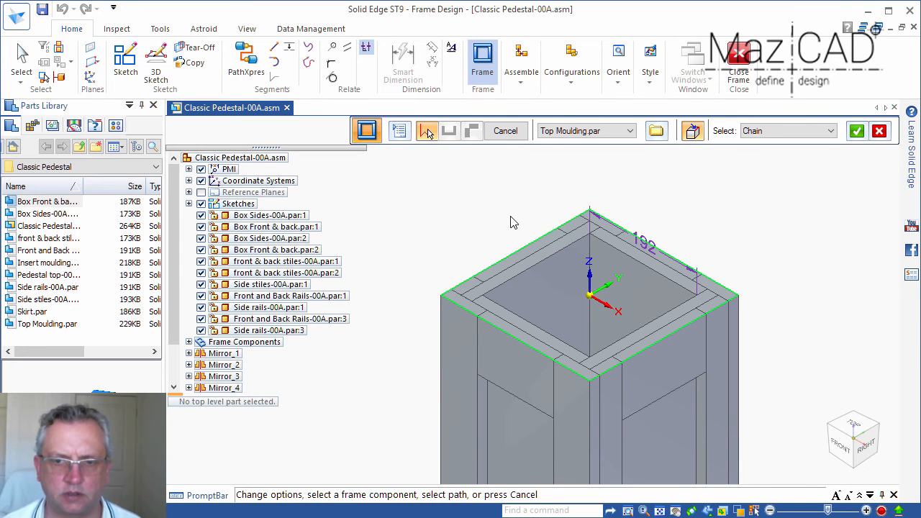
click(856, 133)
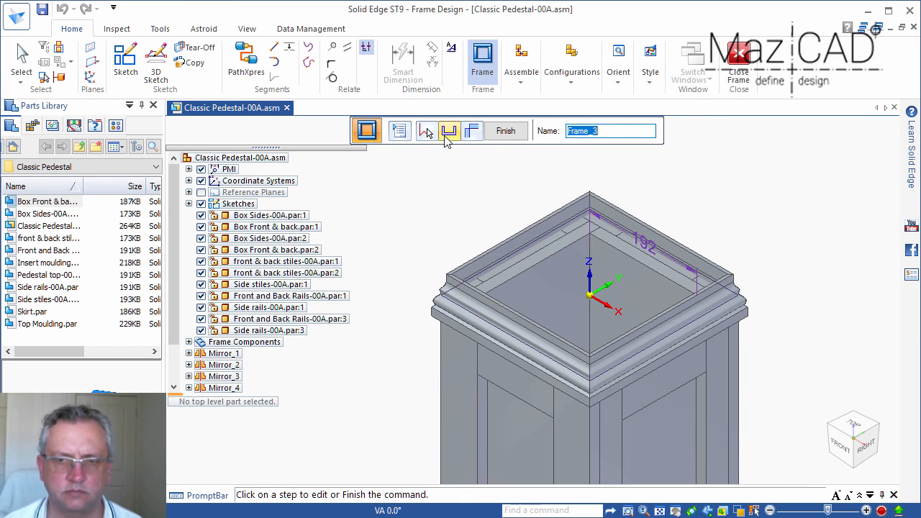
- Set the orientation of all moulding cross sections to 180° and flip them so the profile faces outward
click(449, 132)
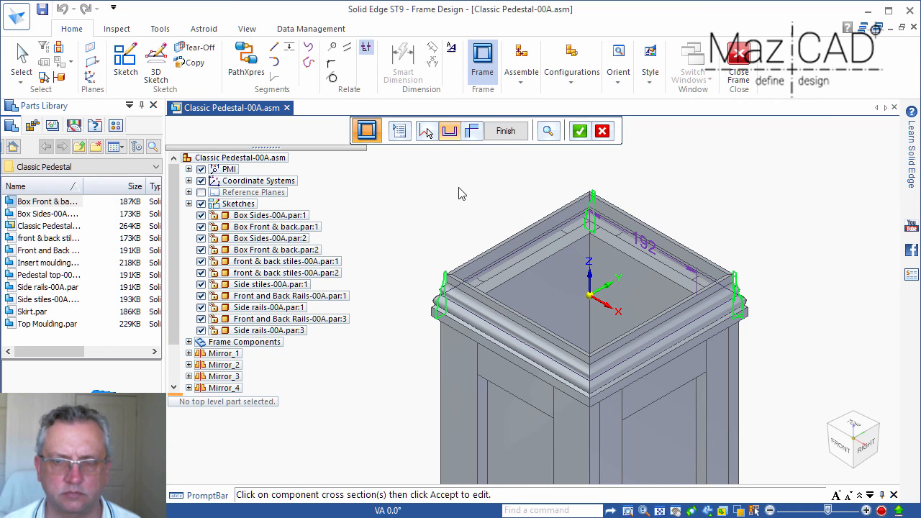
click(580, 131)
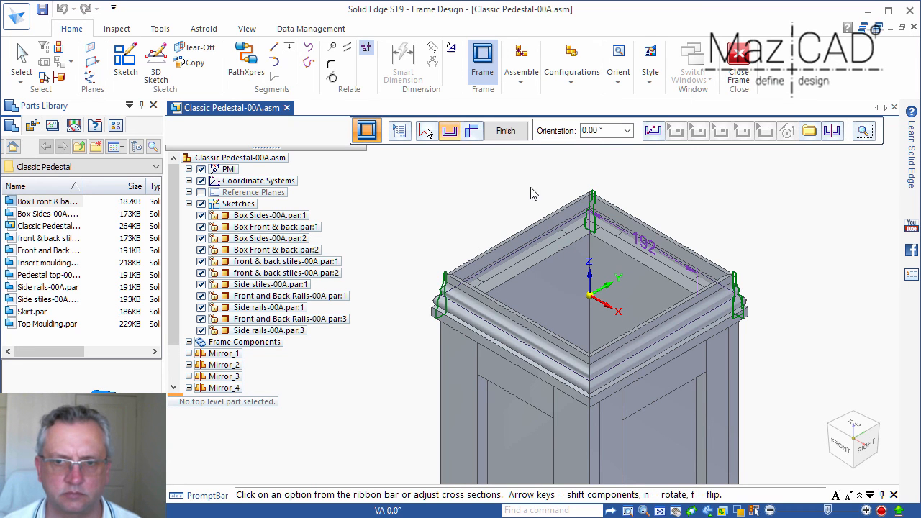
click(628, 131)
click(619, 156)
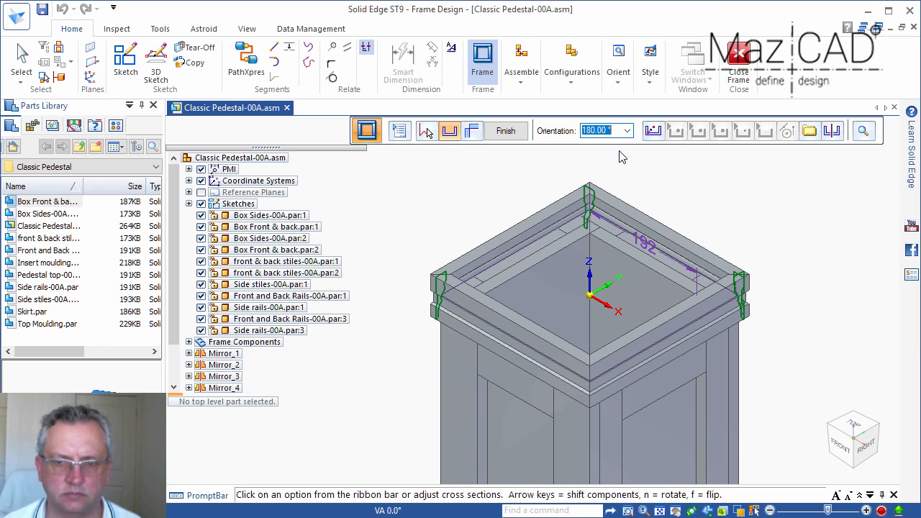
click(832, 131)
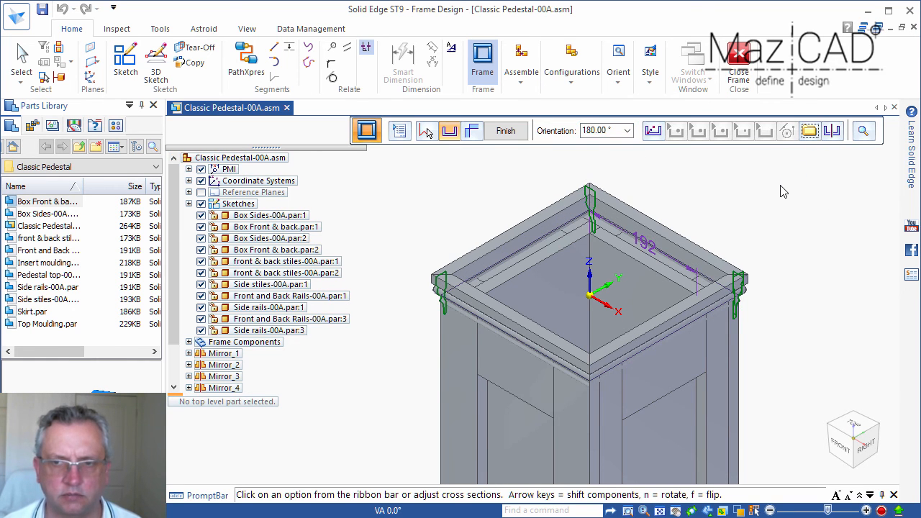
- Redefine the origin of the moulding cross sections to their upper inner corner and finish the frame
click(652, 132)
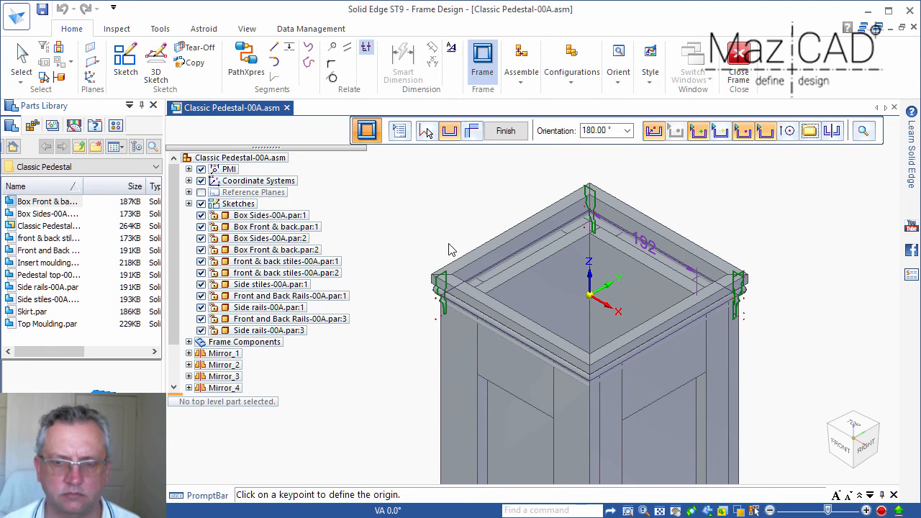
scroll(424, 285, up, 2)
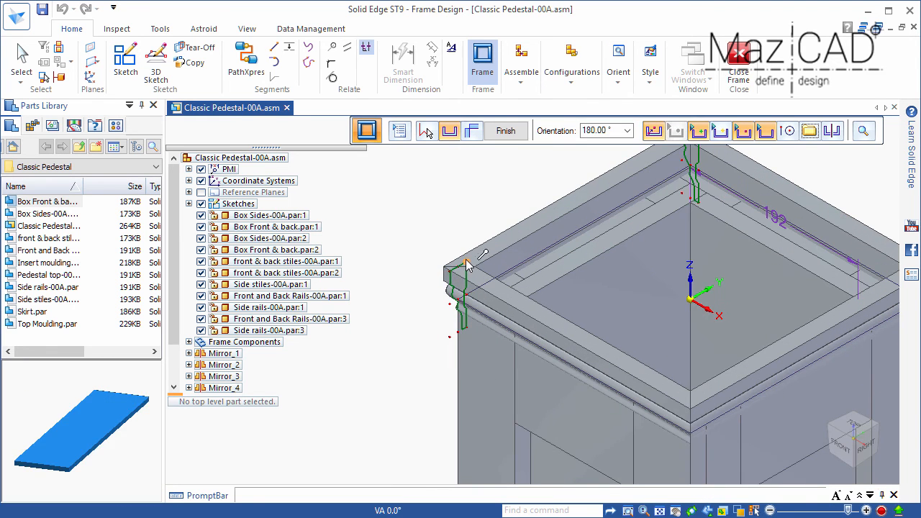
click(466, 265)
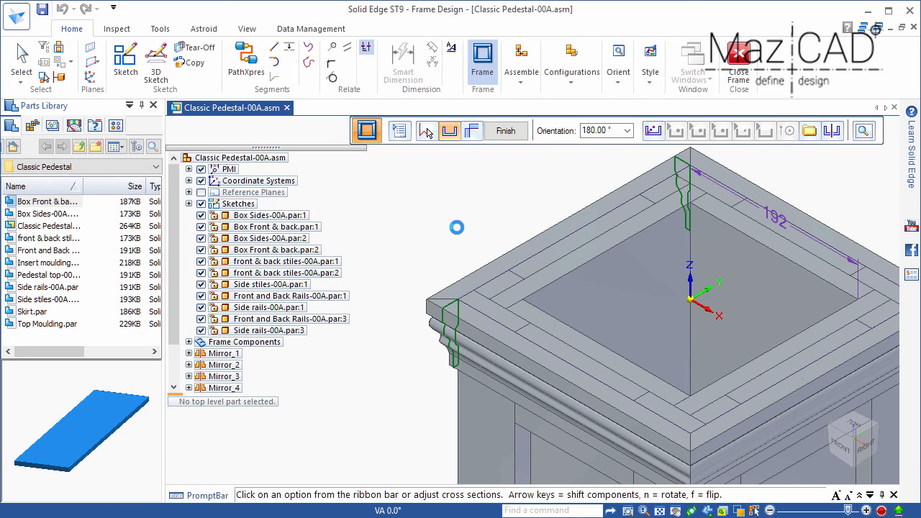
scroll(457, 227, down, 1)
scroll(461, 234, down, 1)
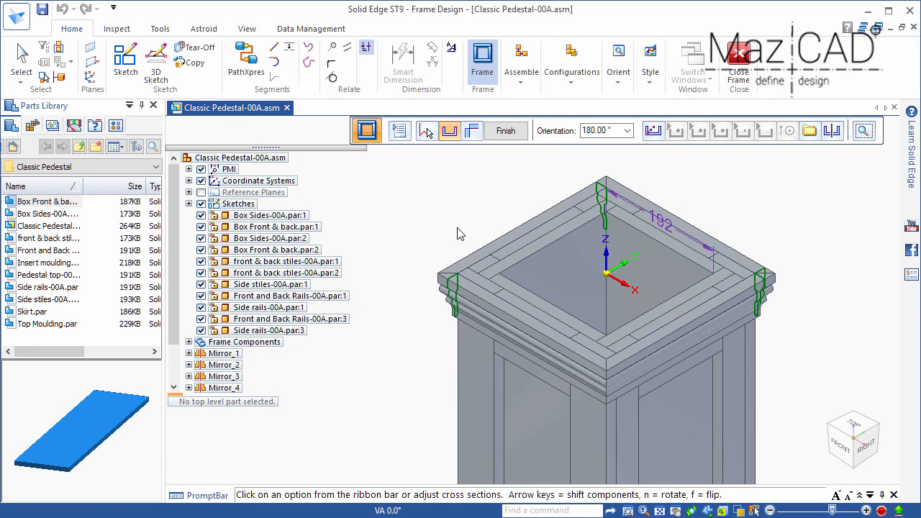
click(505, 131)
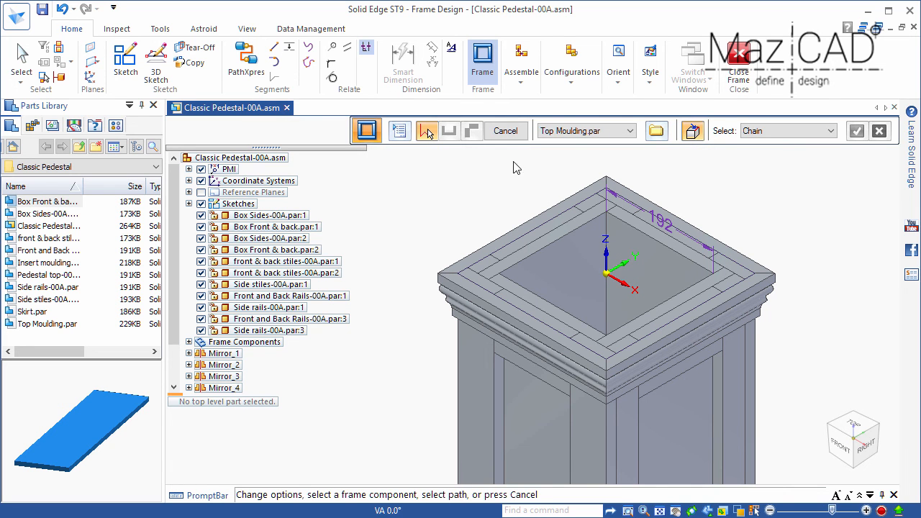
- Close the Frame Design environment, fit the whole pedestal in view, and return to the main assembly commands
click(733, 85)
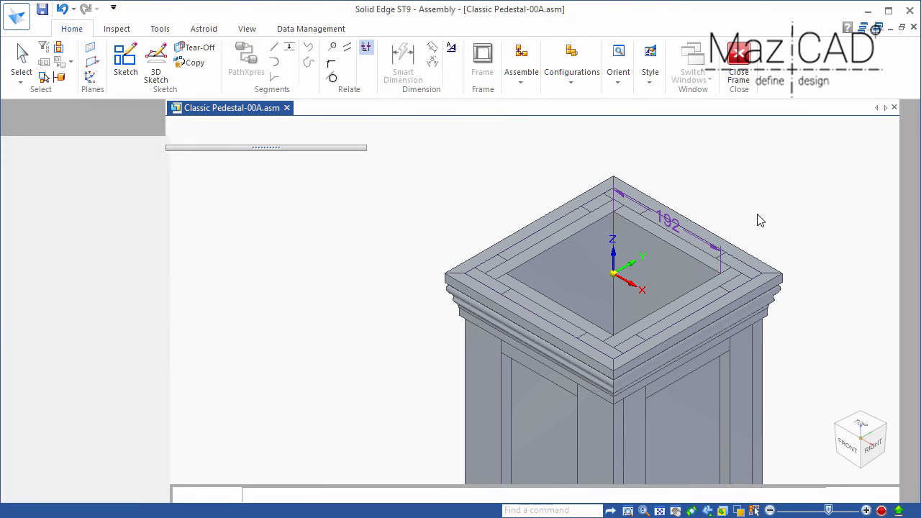
key(ctrl+f)
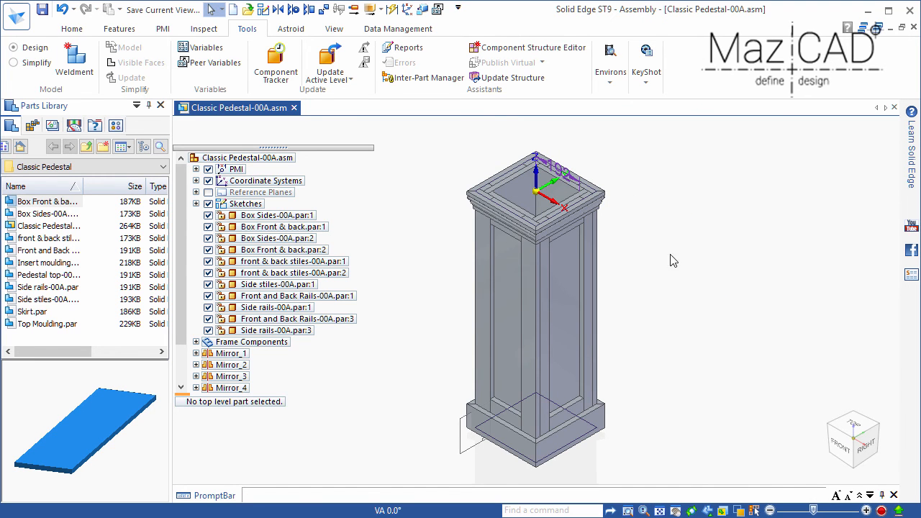
click(73, 29)
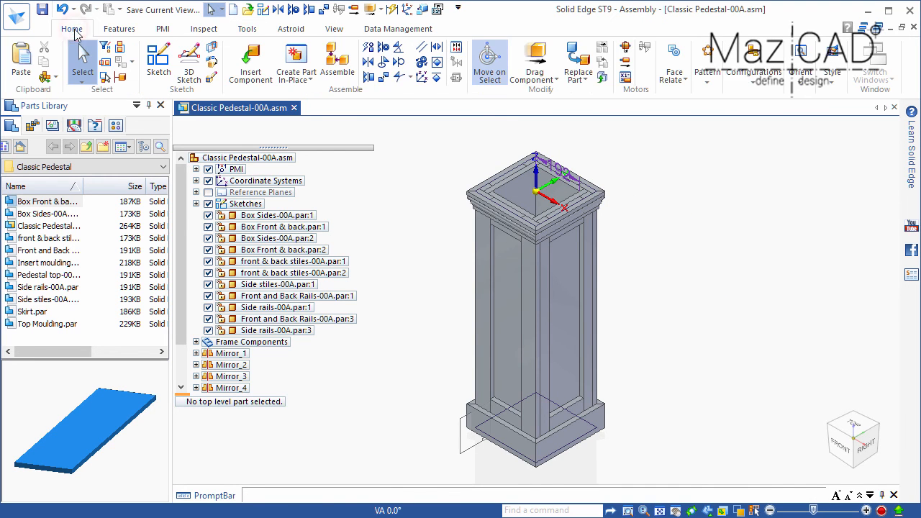
- Start a sketch on the right side panel face and project the four inner edges of the stiles and rails
click(153, 70)
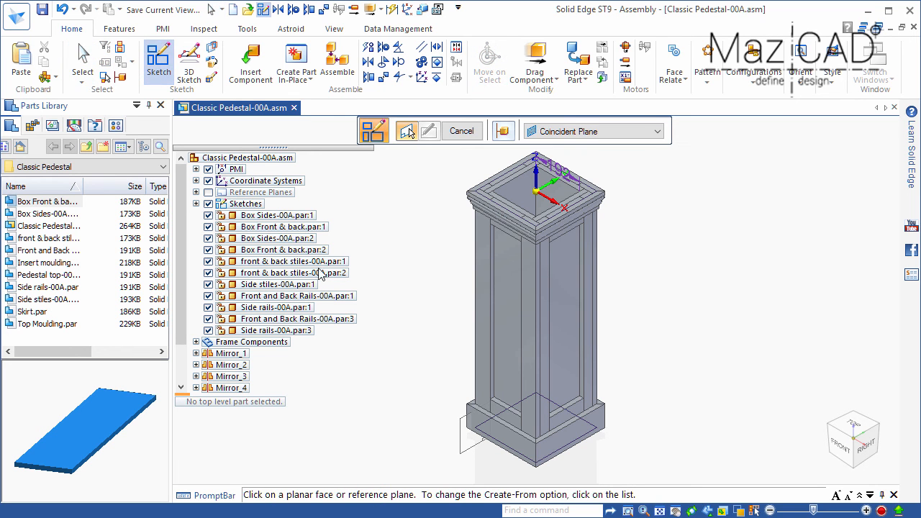
click(563, 272)
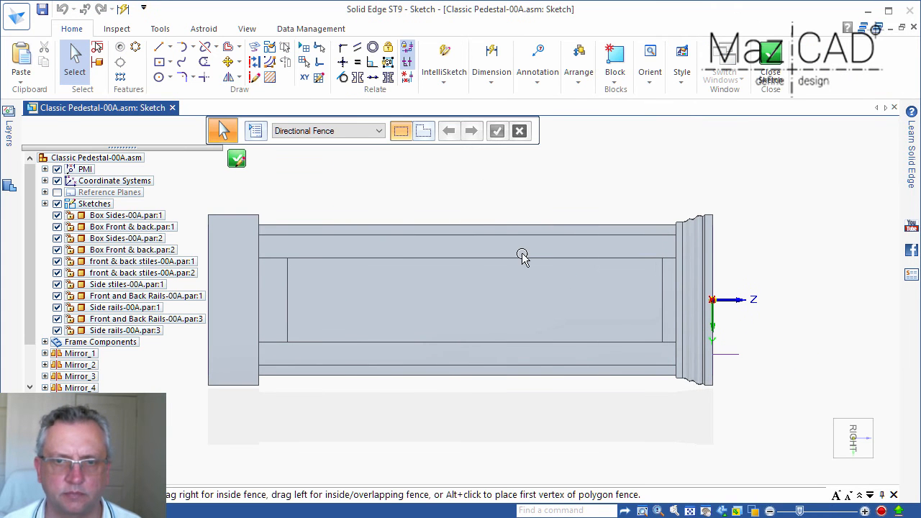
click(256, 47)
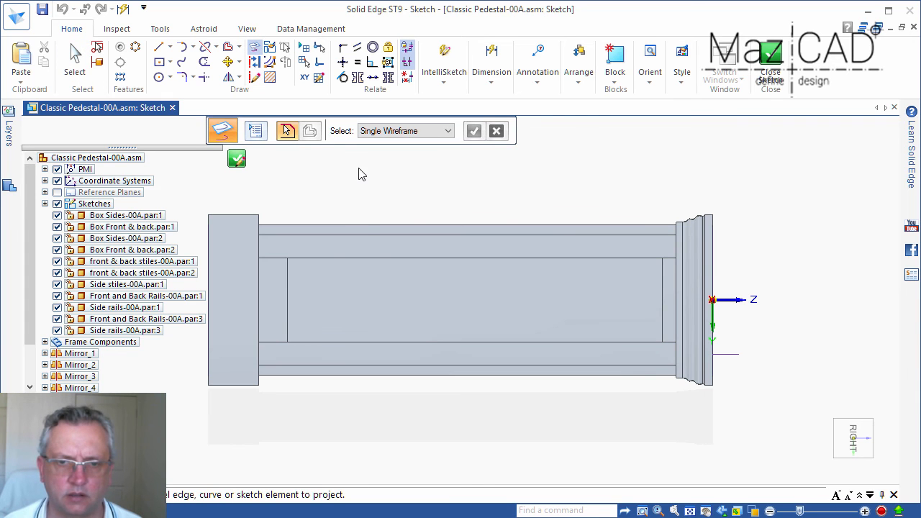
click(372, 257)
click(285, 301)
click(342, 341)
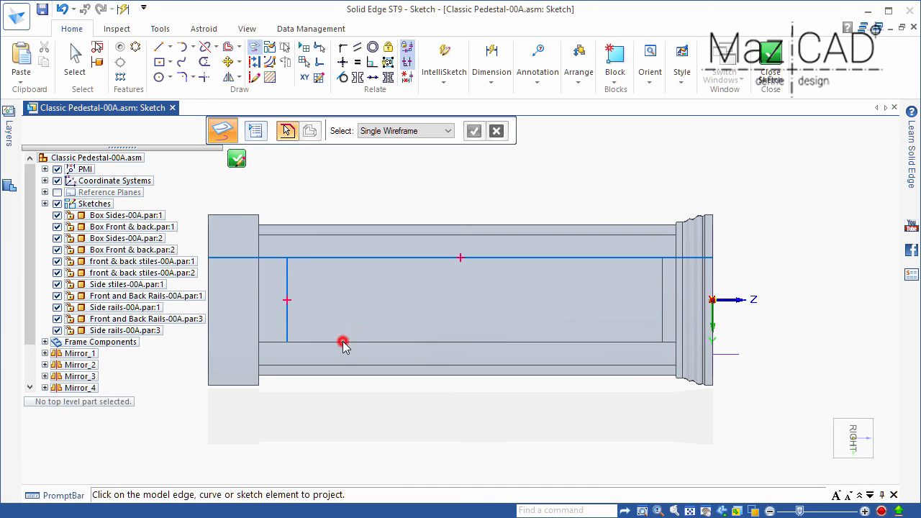
click(663, 314)
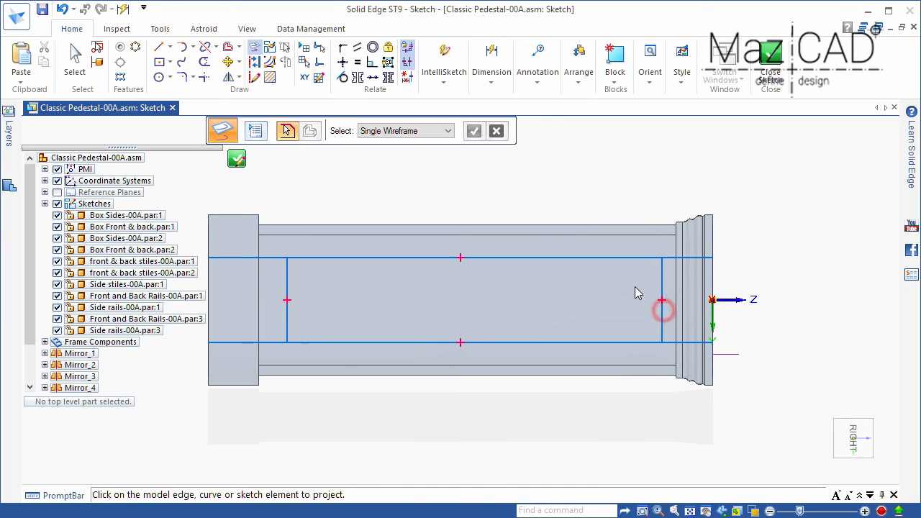
- Trim the projected lines at all four corners into a closed rectangle and finish the sketch
click(201, 77)
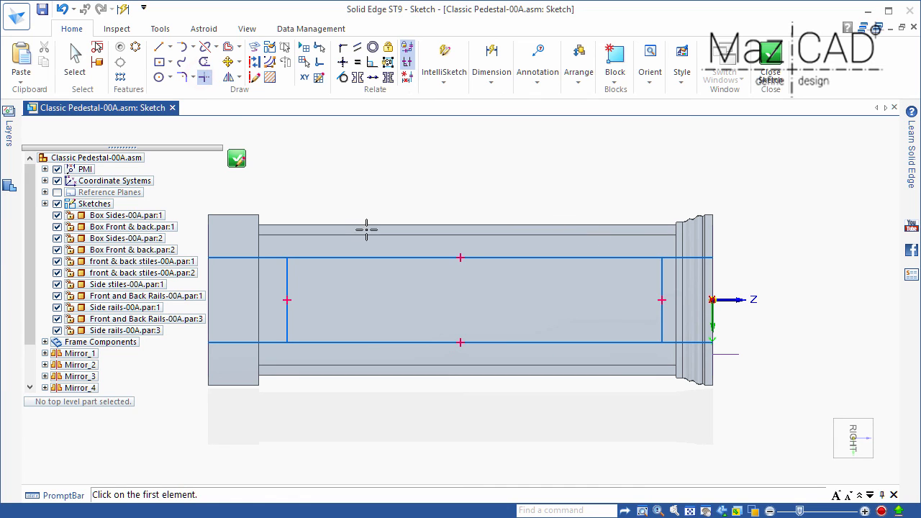
drag(632, 245, 680, 288)
drag(261, 313, 338, 363)
drag(548, 390, 679, 317)
drag(346, 240, 261, 287)
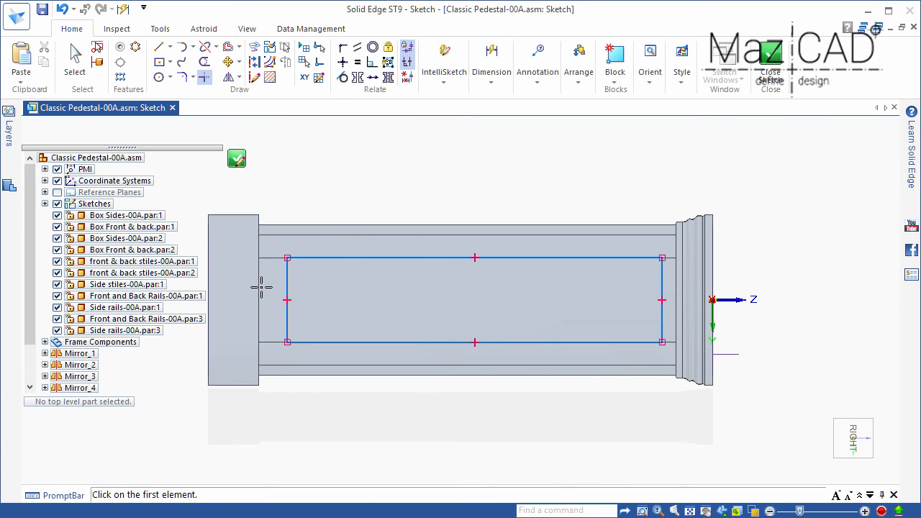
click(238, 161)
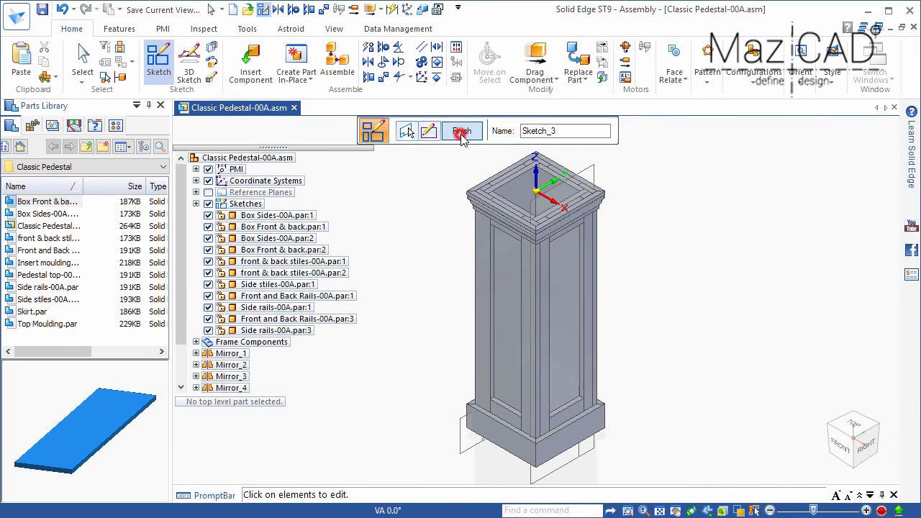
click(462, 131)
- Enter the Frame Design environment and start a frame with Insert moulding.par as the cross section
click(248, 28)
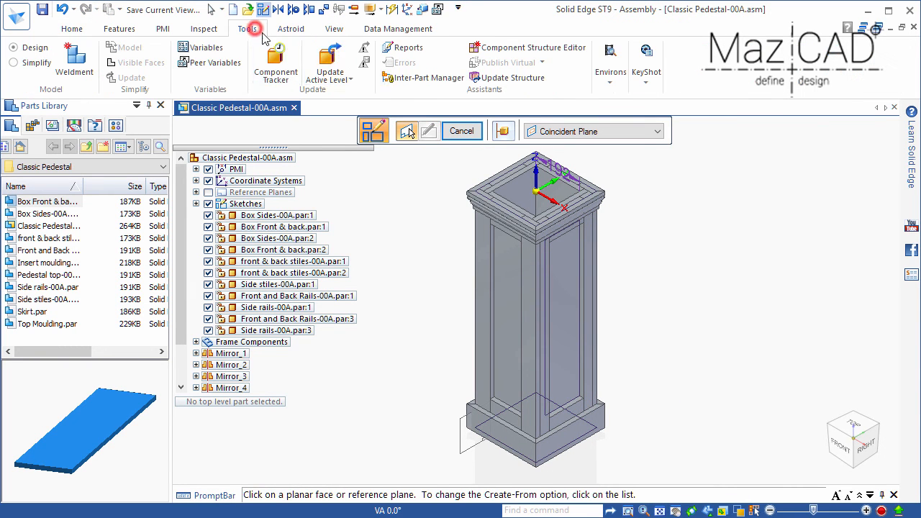
click(610, 83)
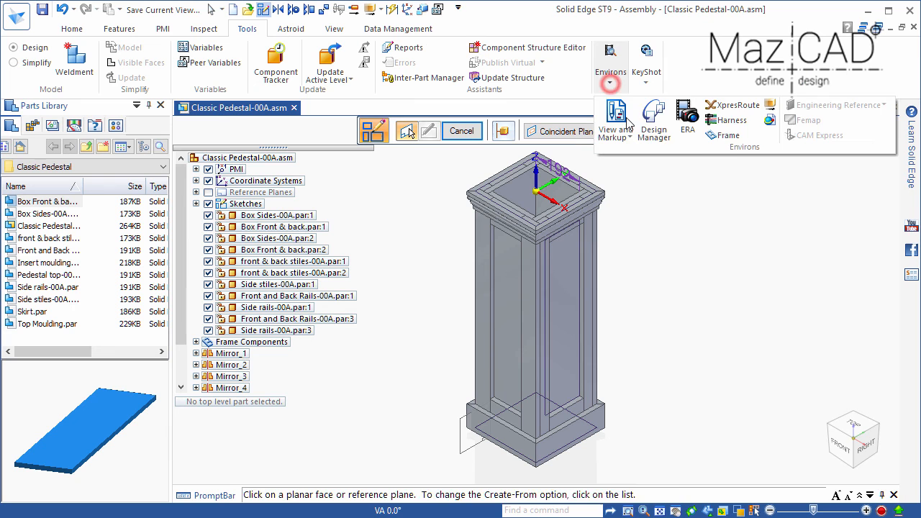
click(728, 135)
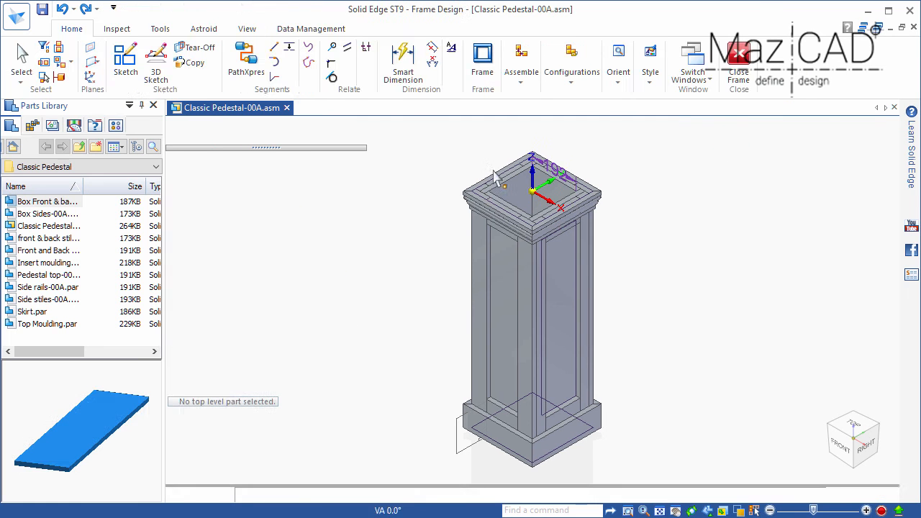
scroll(488, 165, up, 3)
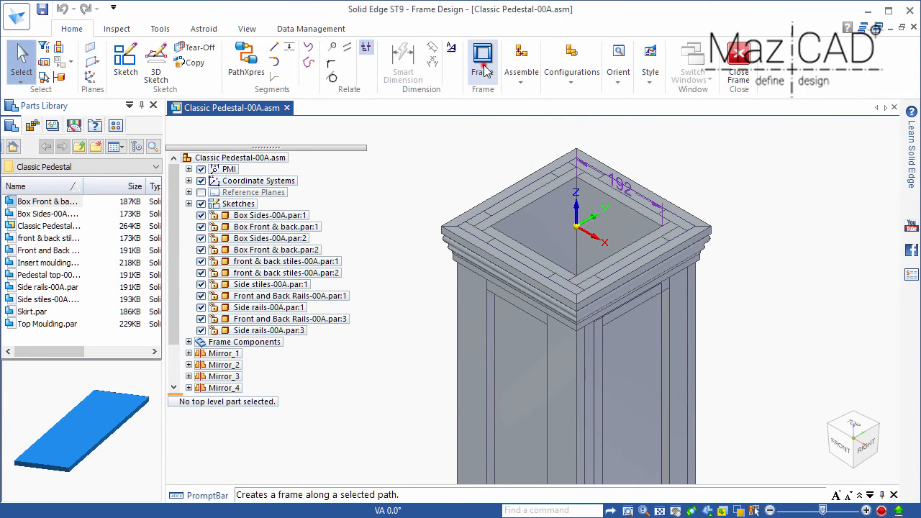
click(482, 62)
click(630, 131)
click(576, 144)
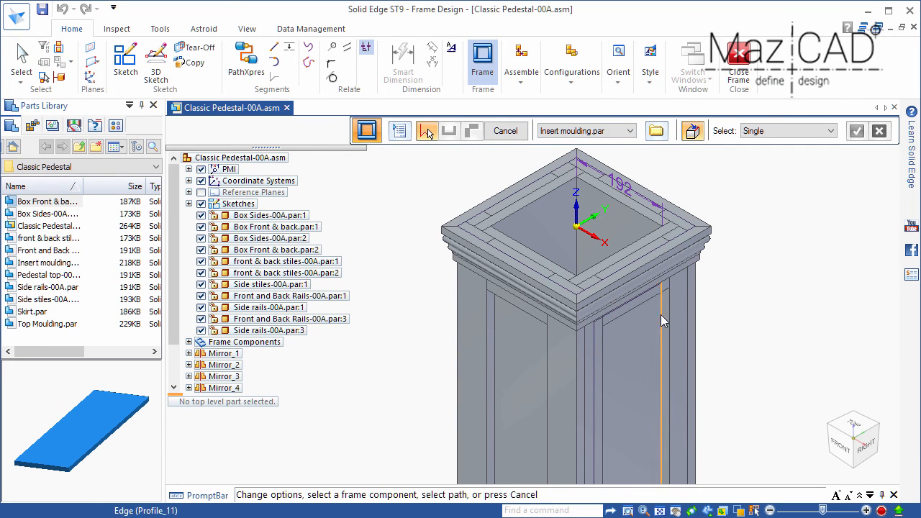
- Create the frame along the sketched rectangle around the right side panel, using Chain selection for the path
click(753, 131)
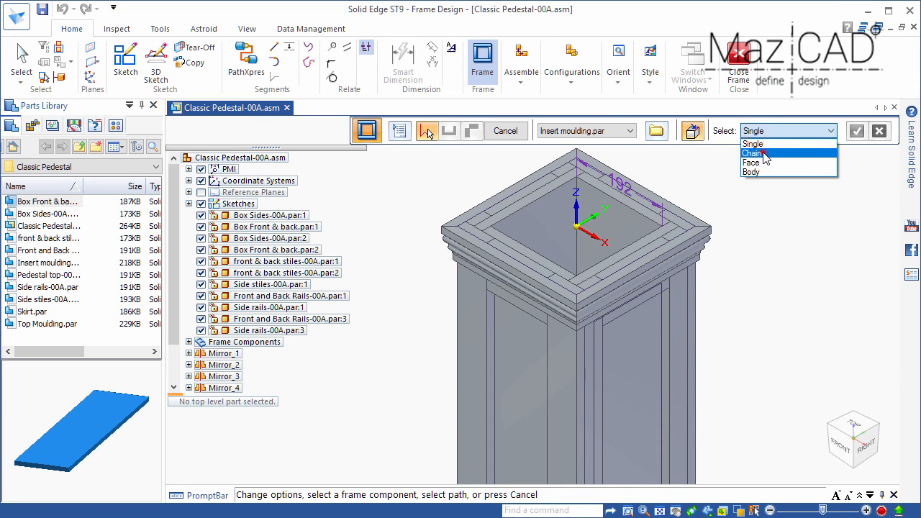
click(753, 152)
click(658, 320)
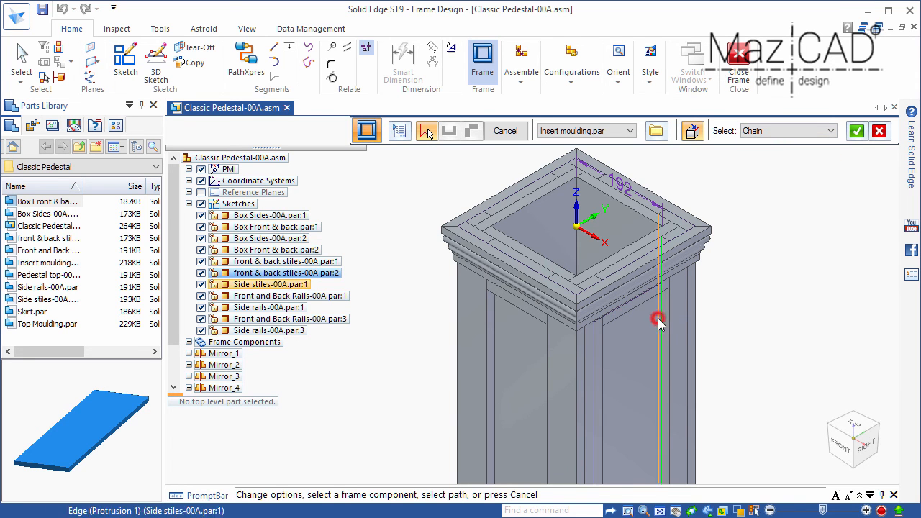
scroll(611, 269, down, 3)
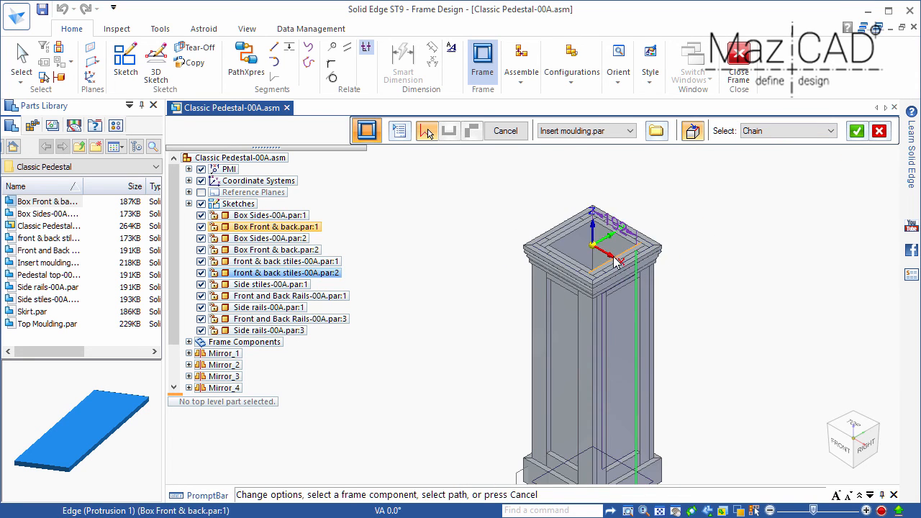
click(856, 130)
scroll(680, 303, up, 3)
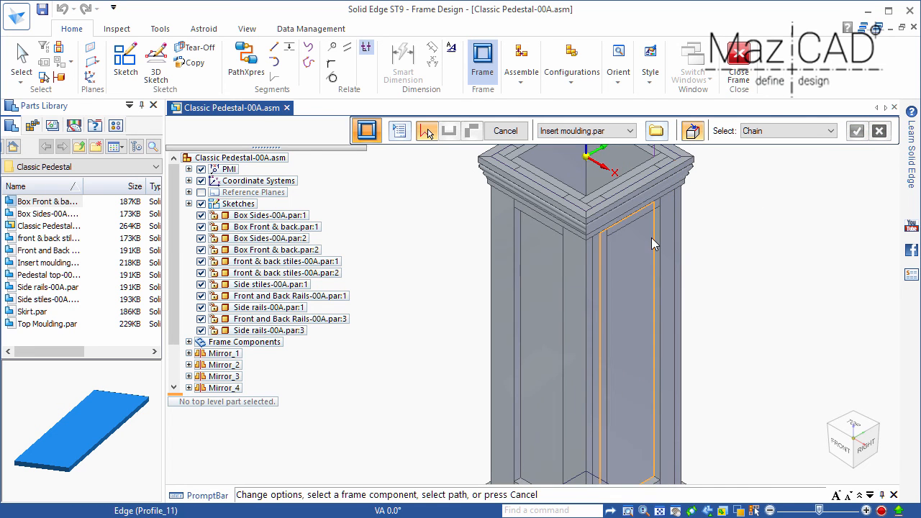
click(651, 238)
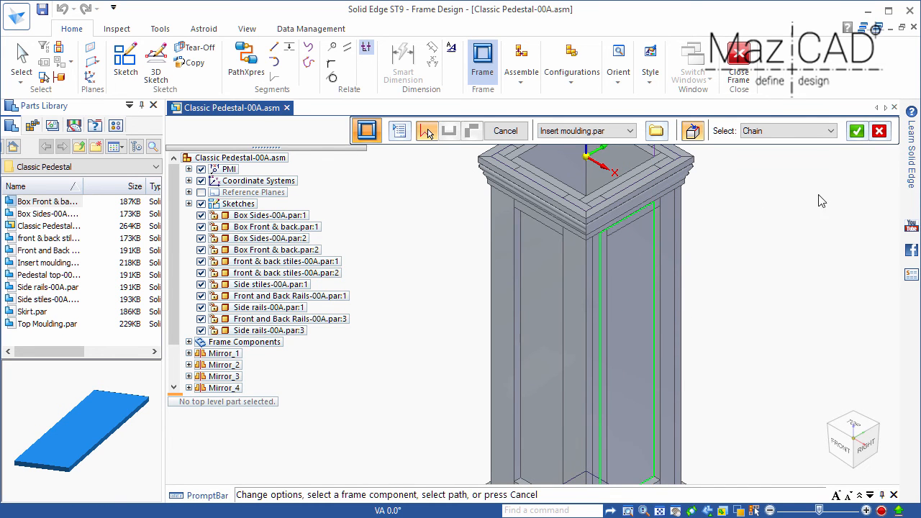
click(858, 132)
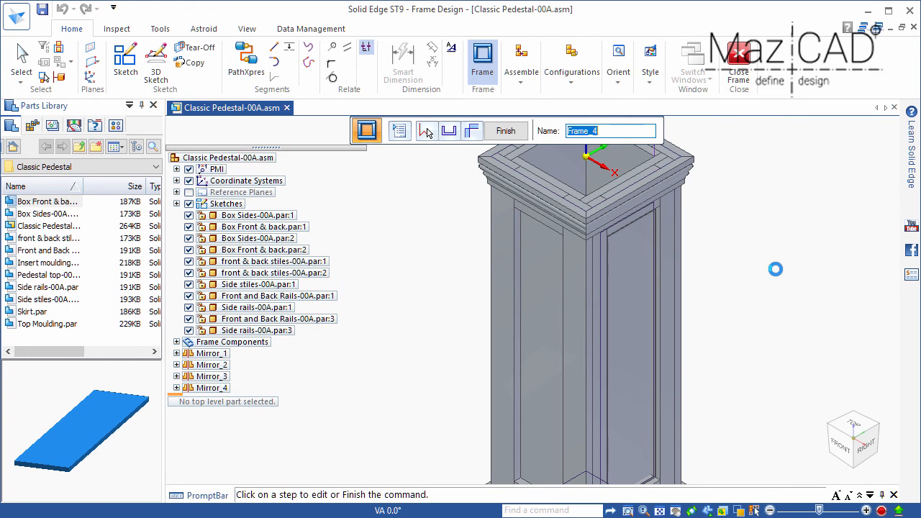
- Set the orientation of all insert moulding cross sections to 90°
scroll(724, 327, down, 3)
middle_drag(674, 284, 479, 212)
scroll(594, 163, up, 5)
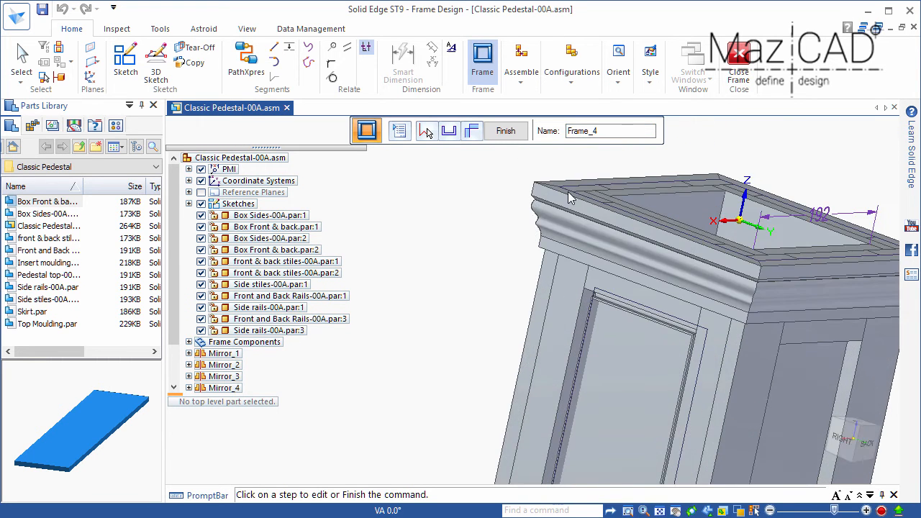
middle_drag(598, 298, 616, 314)
scroll(615, 308, up, 3)
scroll(588, 306, down, 1)
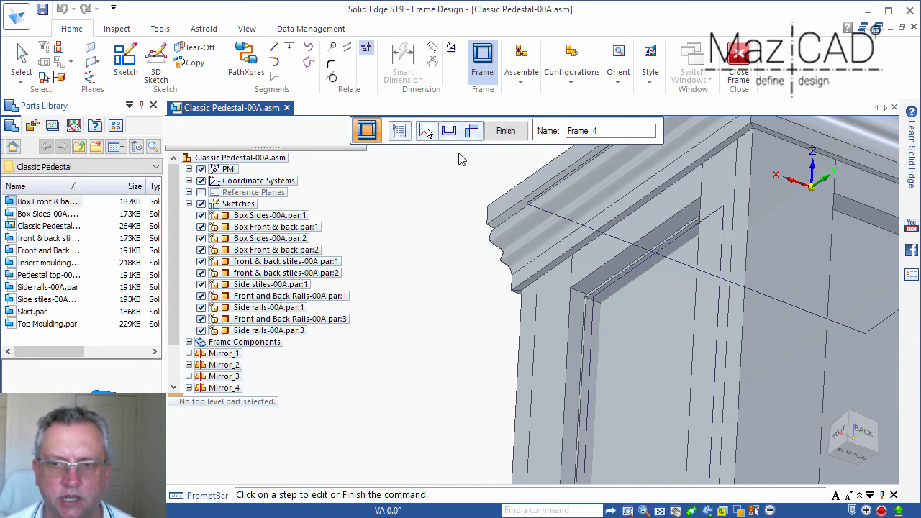
click(449, 131)
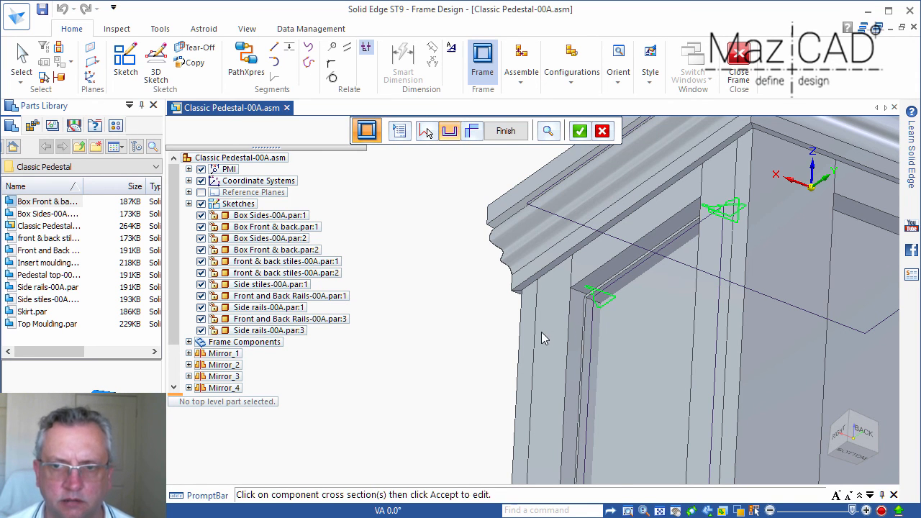
middle_drag(601, 344, 619, 332)
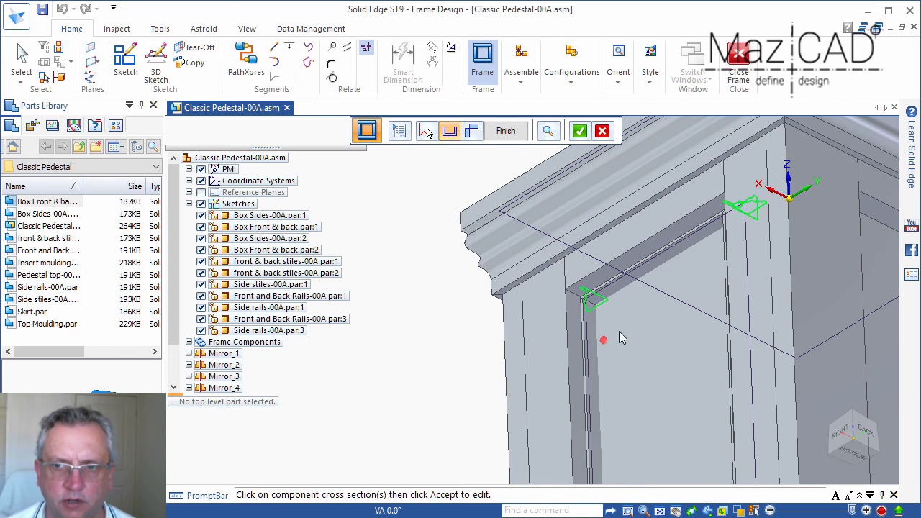
click(579, 130)
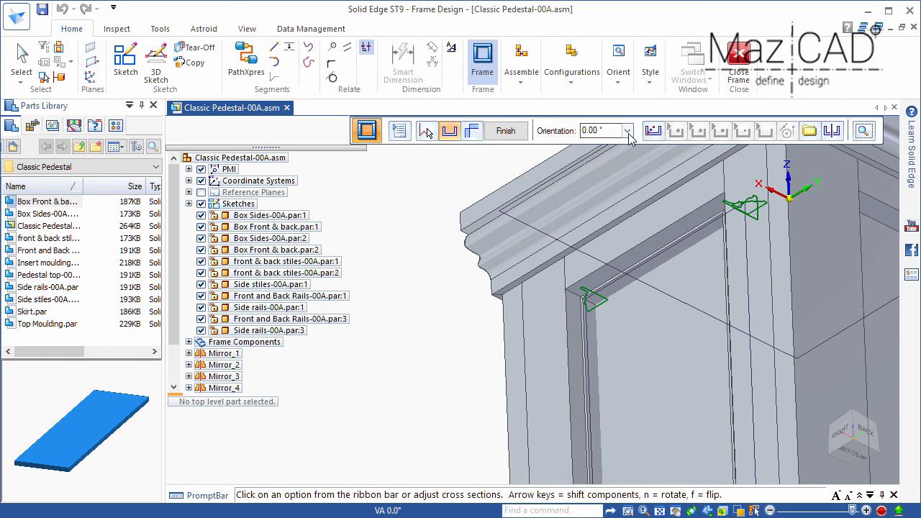
click(627, 130)
click(621, 163)
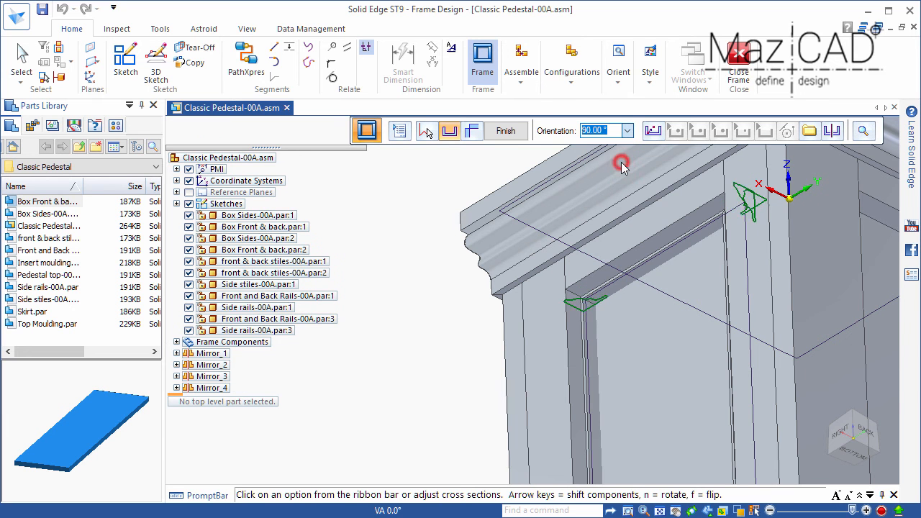
- Redefine the origin of the insert moulding cross sections to their rear outer corner so they sit inside the panel recess, and finish the frame
middle_drag(614, 316, 638, 264)
click(652, 130)
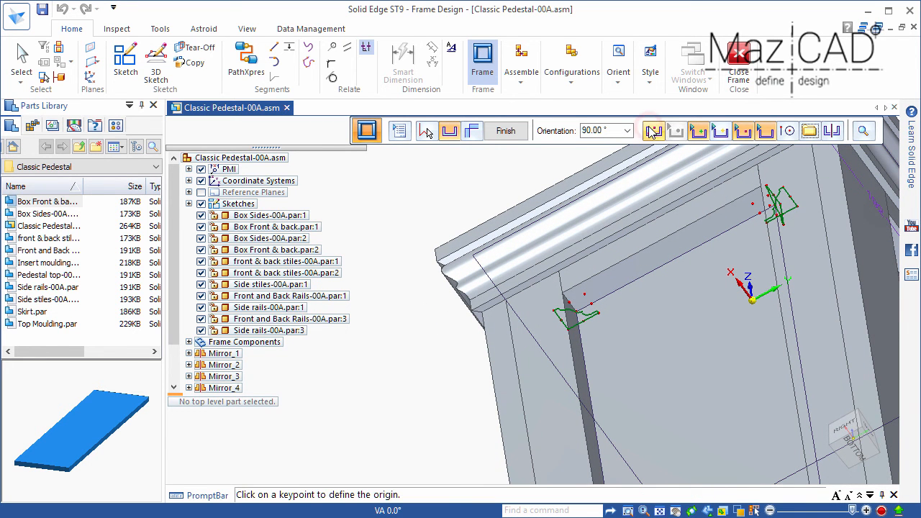
click(567, 331)
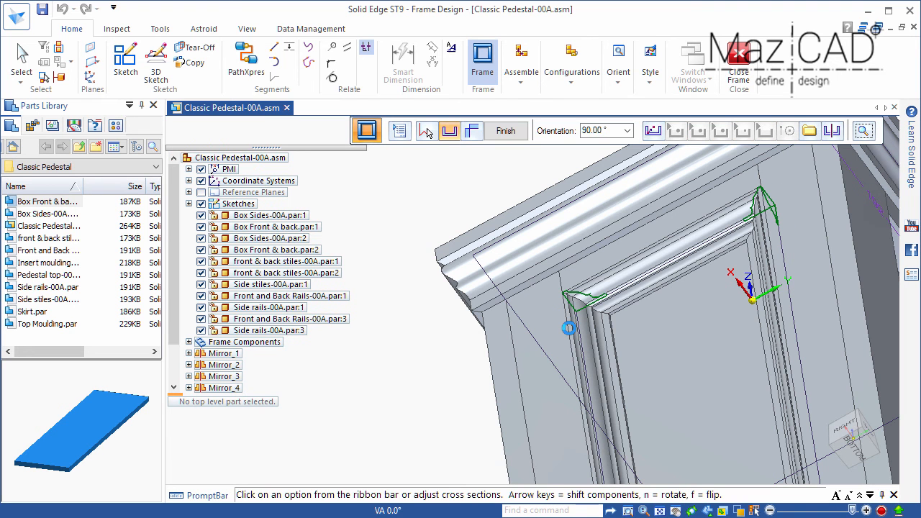
click(505, 132)
- Close the Frame Design environment and show the whole pedestal in isometric view
scroll(467, 178, down, 3)
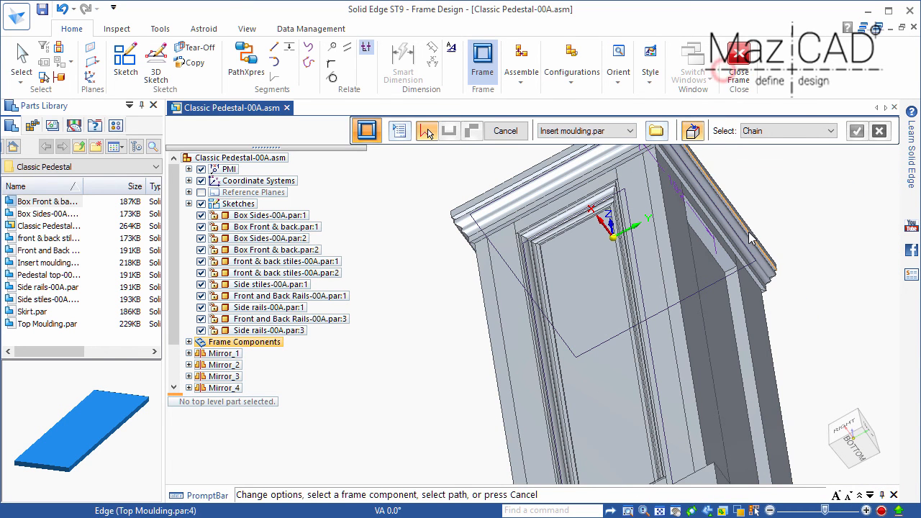
click(738, 68)
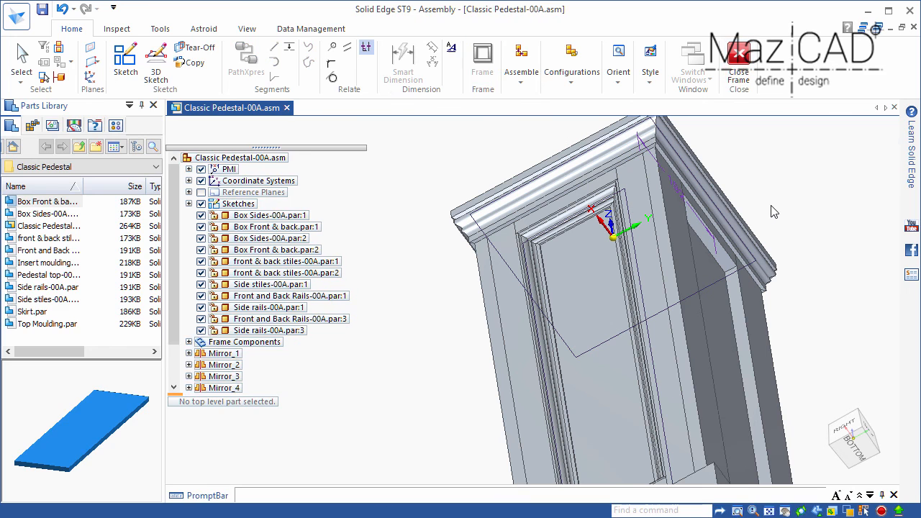
key(ctrl+i)
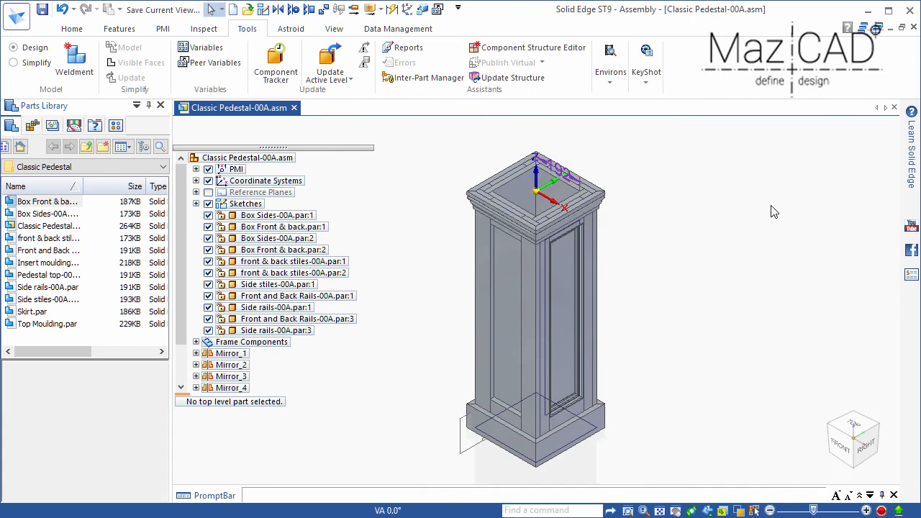
- Hide the PMI dimensions and all sketches of the assembly
click(206, 199)
click(208, 205)
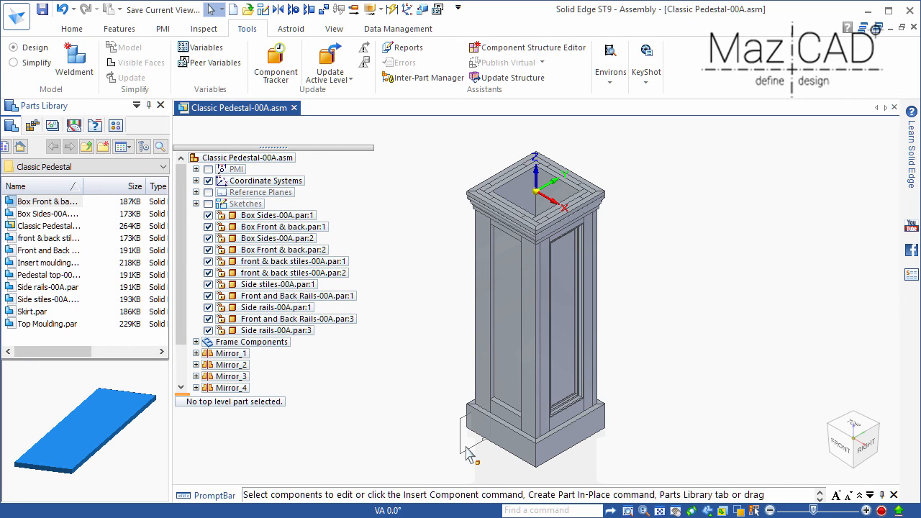
click(196, 193)
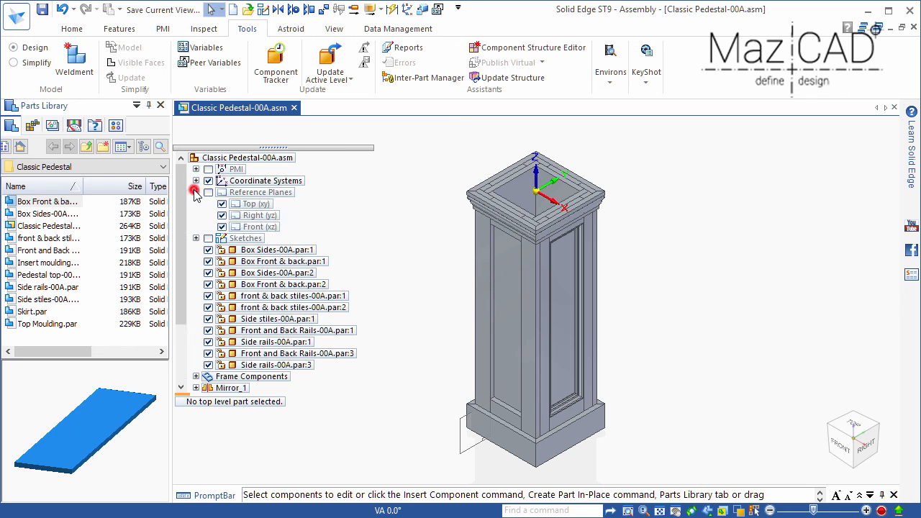
click(195, 193)
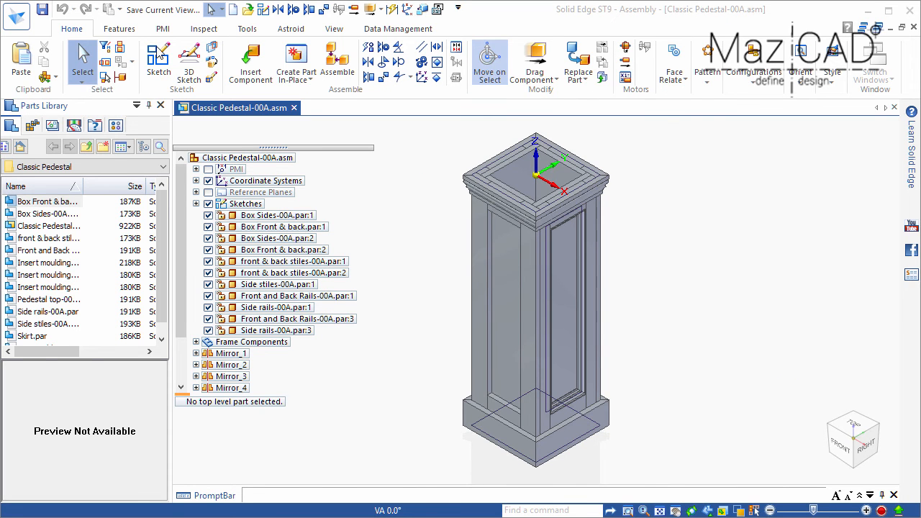
- Start a sketch on the pedestal's recessed front panel and project the surrounding stile and rail edges into it
click(159, 61)
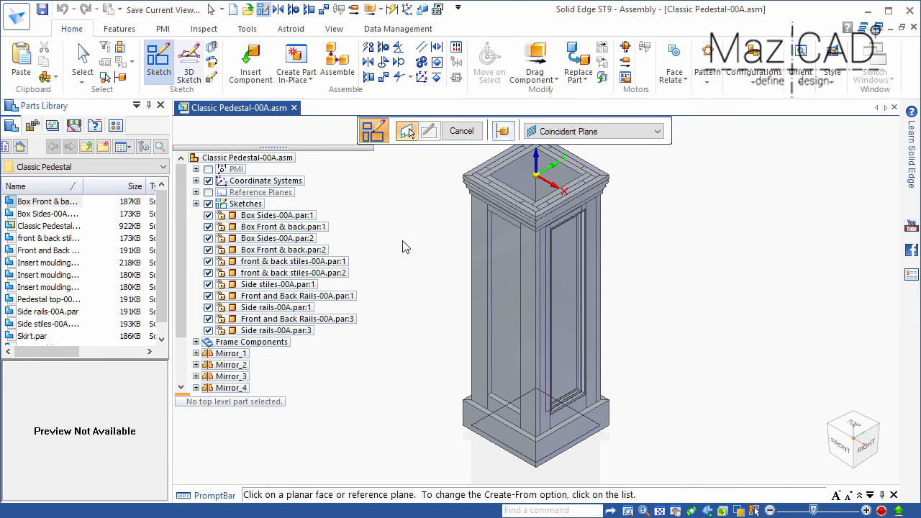
click(500, 275)
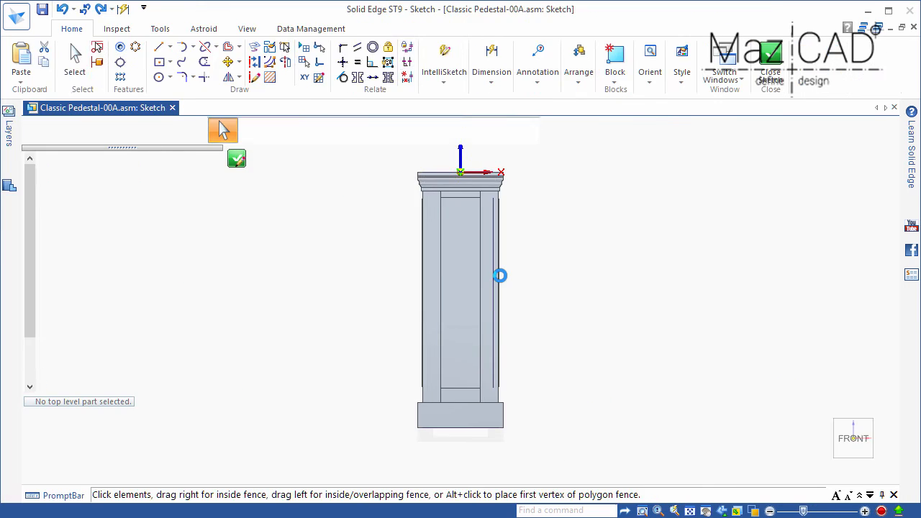
click(254, 47)
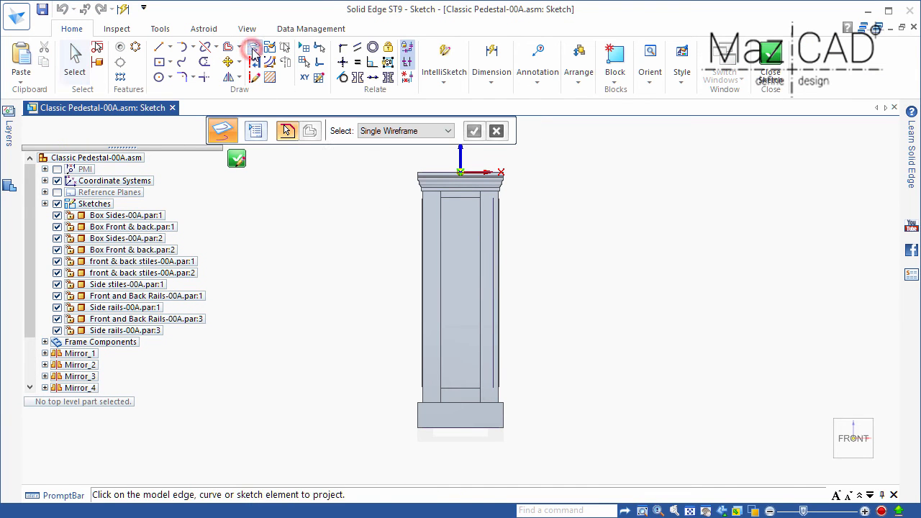
click(444, 208)
click(443, 208)
click(479, 220)
click(465, 390)
- Trim the projected lines to their corners into a closed rectangle around the front panel opening, and finish the sketch
click(205, 76)
drag(407, 347, 426, 367)
drag(459, 398, 490, 352)
drag(513, 246, 458, 189)
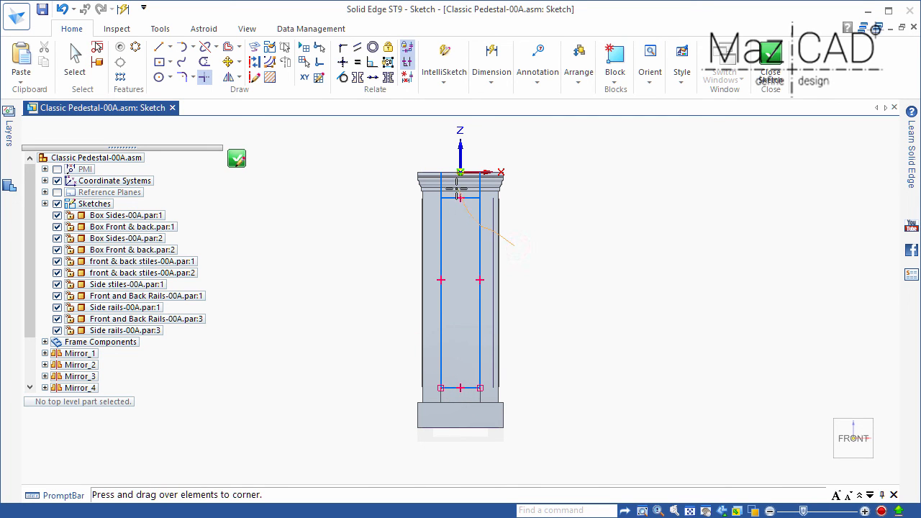
mouse_move(432, 223)
mouse_down()
mouse_move(456, 187)
mouse_move(502, 223)
mouse_up()
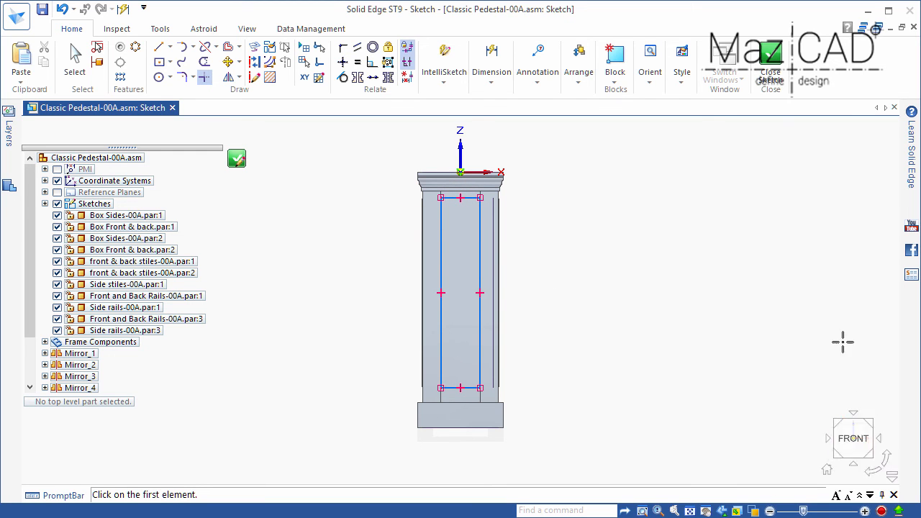
click(236, 158)
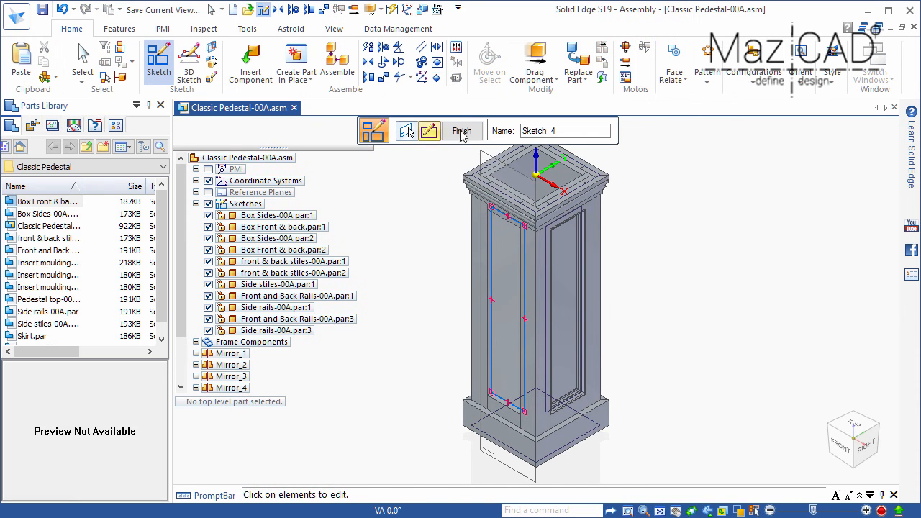
click(461, 130)
- In the Frame Design environment, create a frame of Insert moulding.par along the front panel sketch
scroll(448, 175, up, 3)
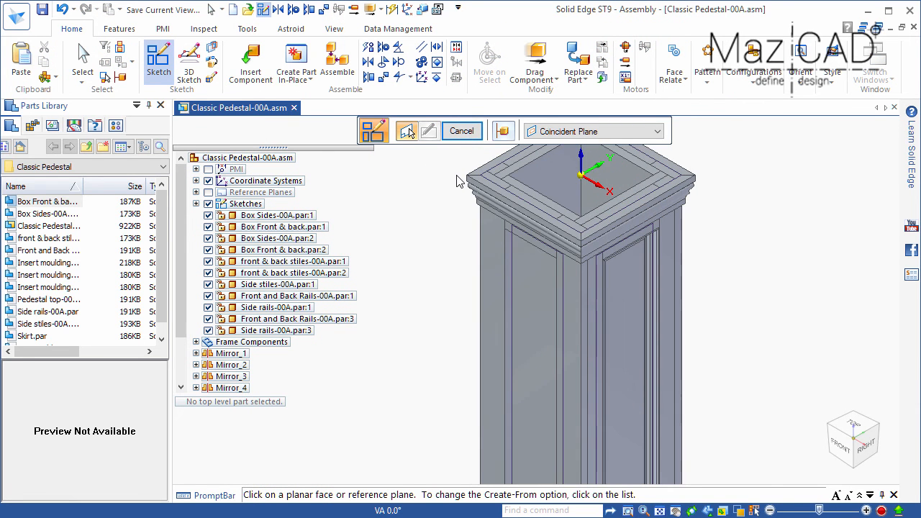
click(247, 28)
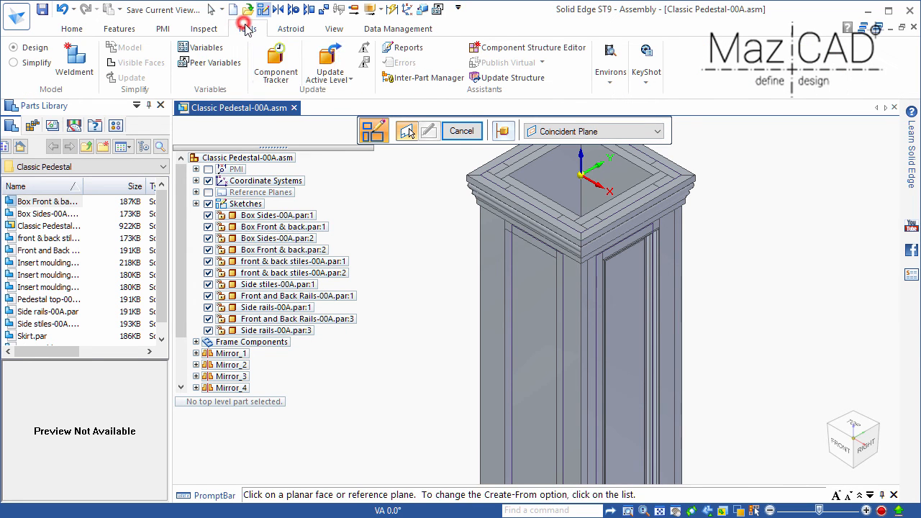
click(614, 85)
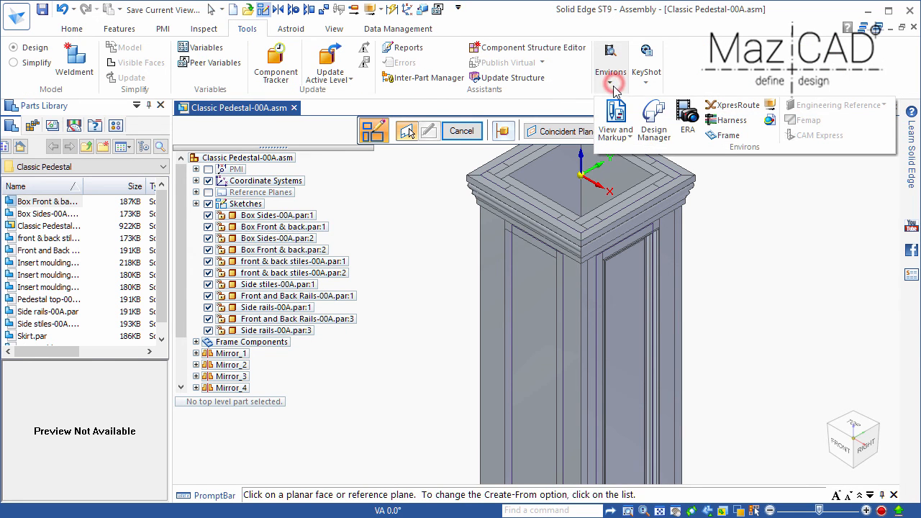
click(717, 143)
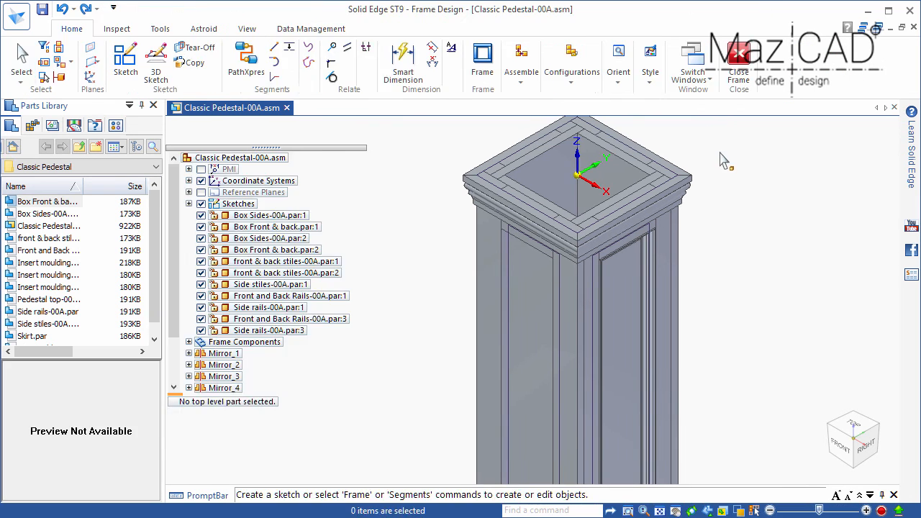
click(482, 61)
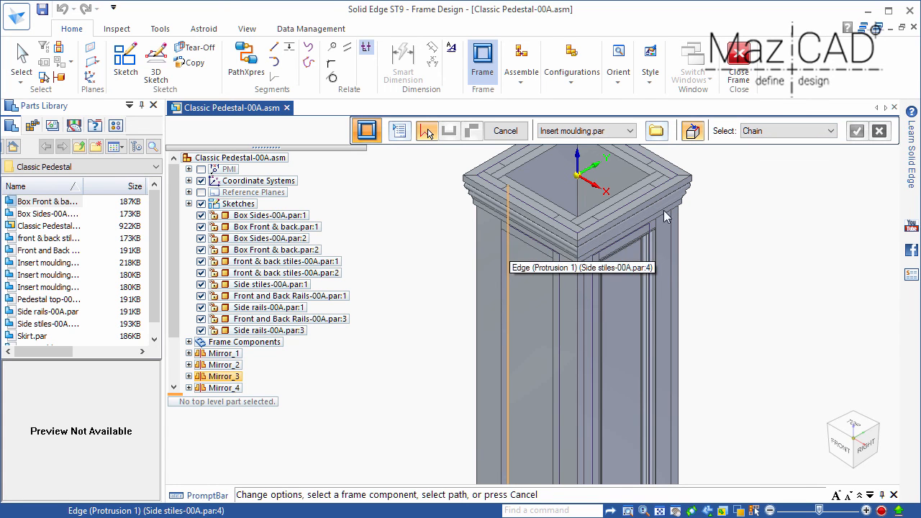
click(511, 246)
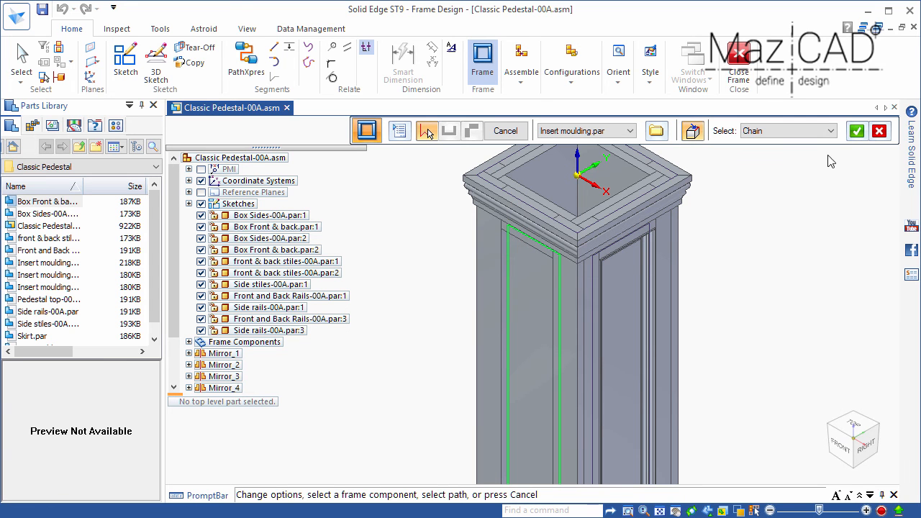
click(857, 131)
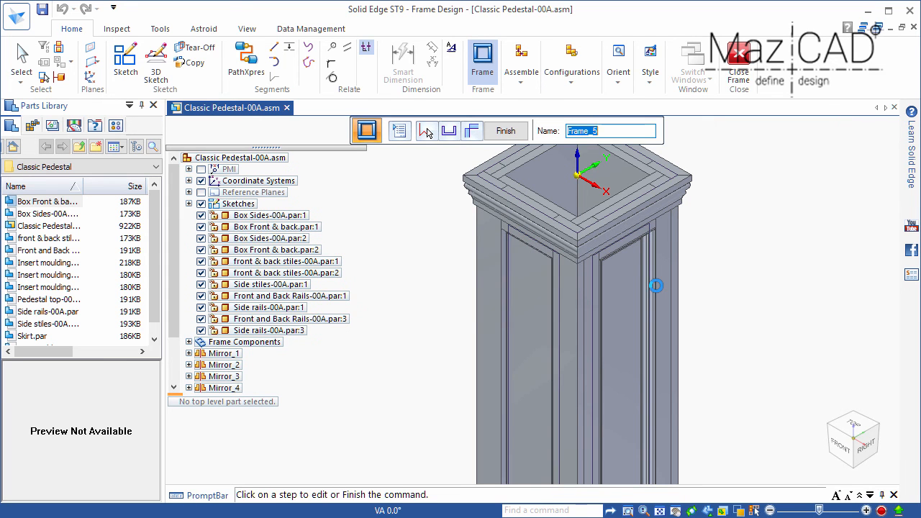
- Set the orientation of the front panel moulding's cross sections to 90°
scroll(504, 242, up, 5)
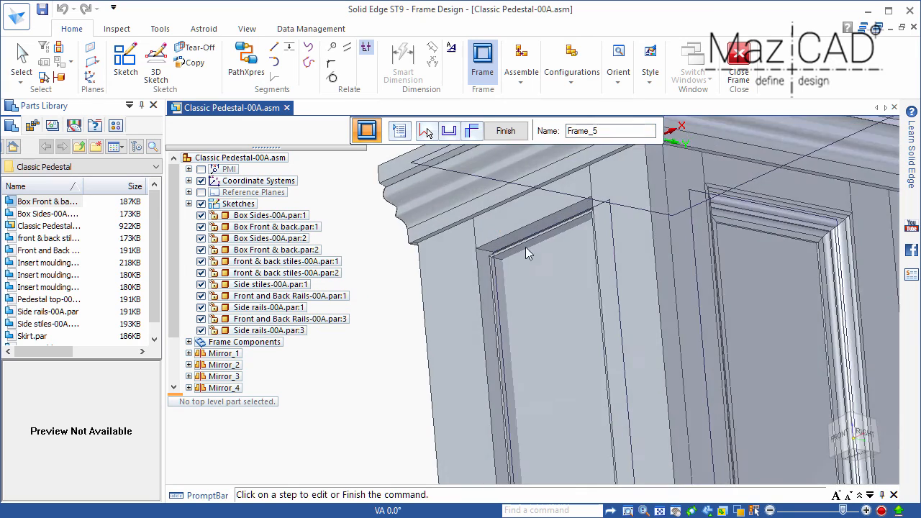
middle_drag(525, 248, 523, 182)
click(445, 134)
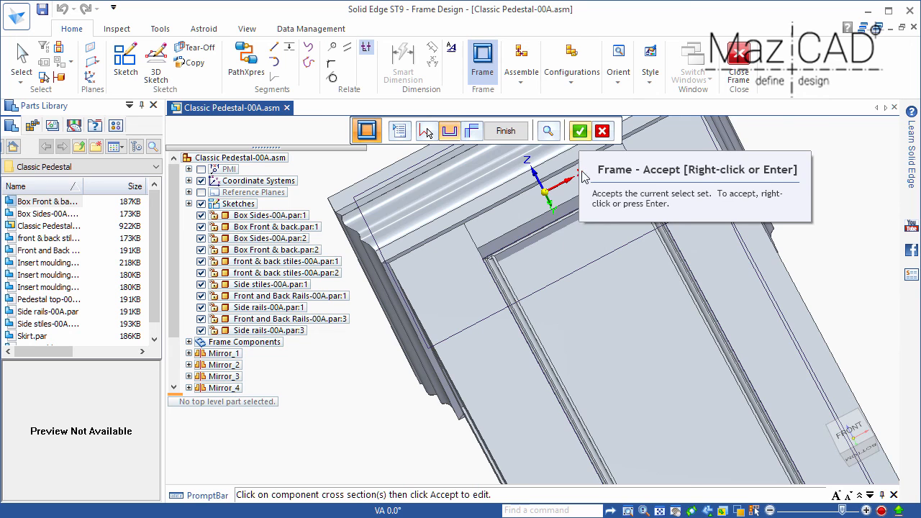
scroll(504, 222, down, 3)
middle_drag(512, 257, 527, 226)
scroll(688, 446, down, 1)
scroll(628, 406, up, 5)
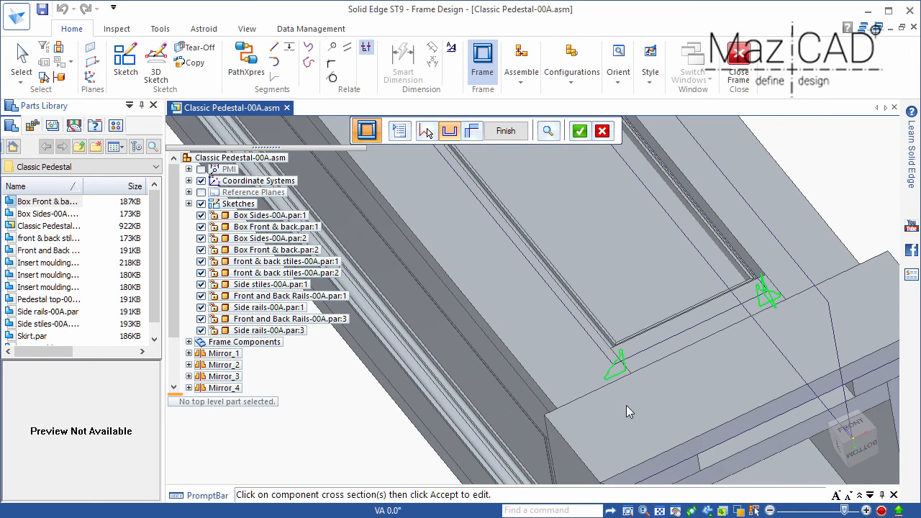
click(577, 131)
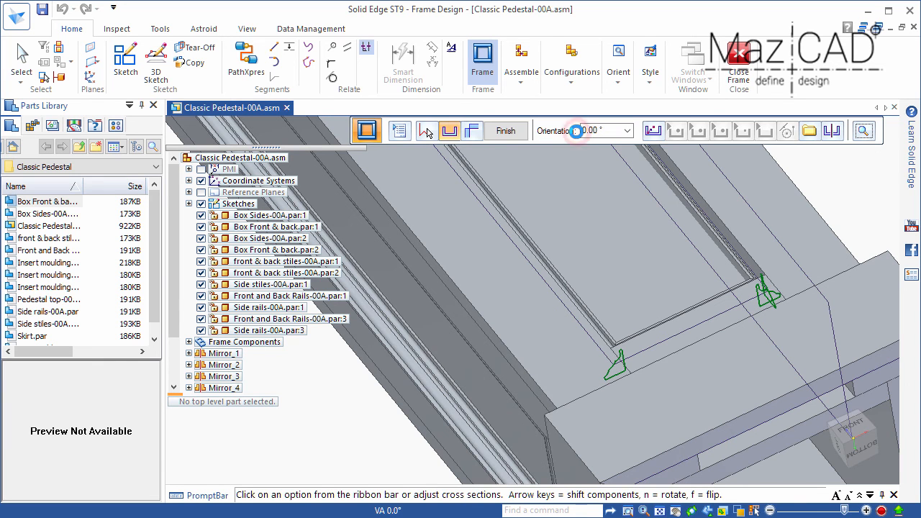
click(628, 134)
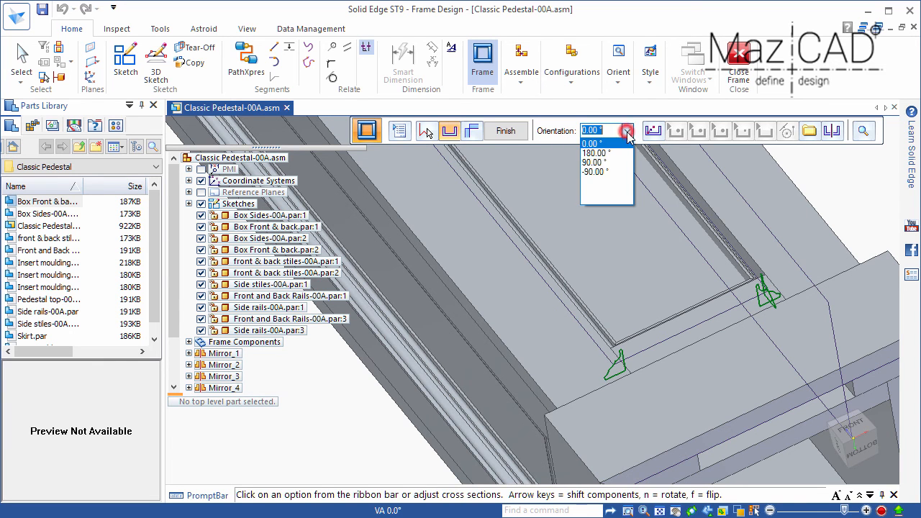
click(609, 163)
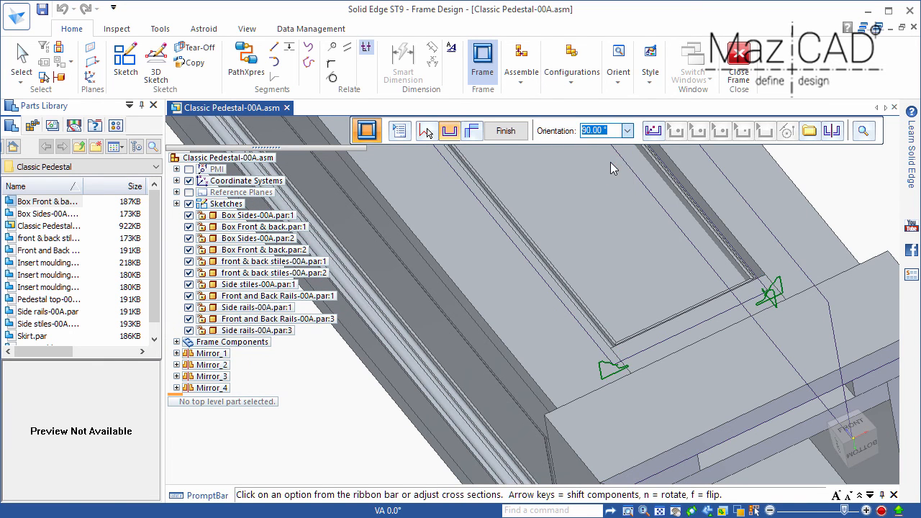
- Redefine the origin of the front moulding cross sections to their outer corner, finish the frame and return to the assembly in isometric view
click(653, 132)
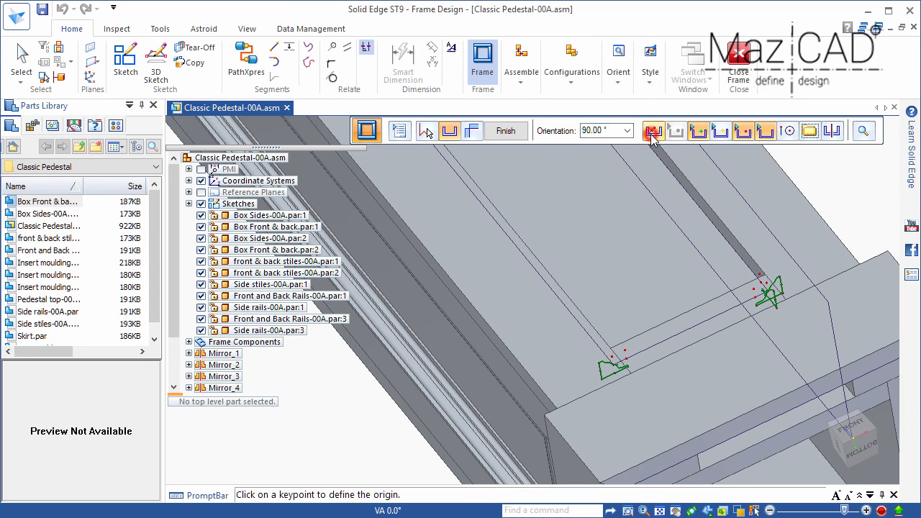
click(601, 378)
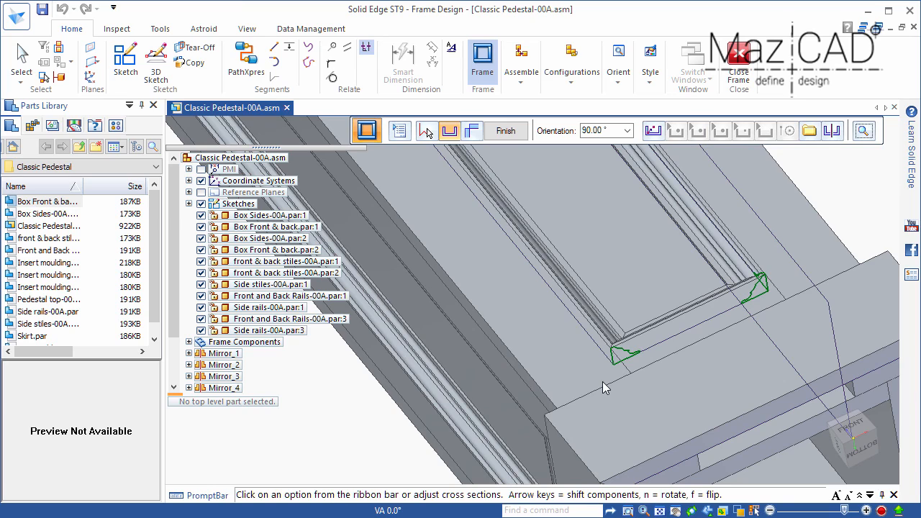
middle_drag(604, 385, 617, 432)
click(500, 131)
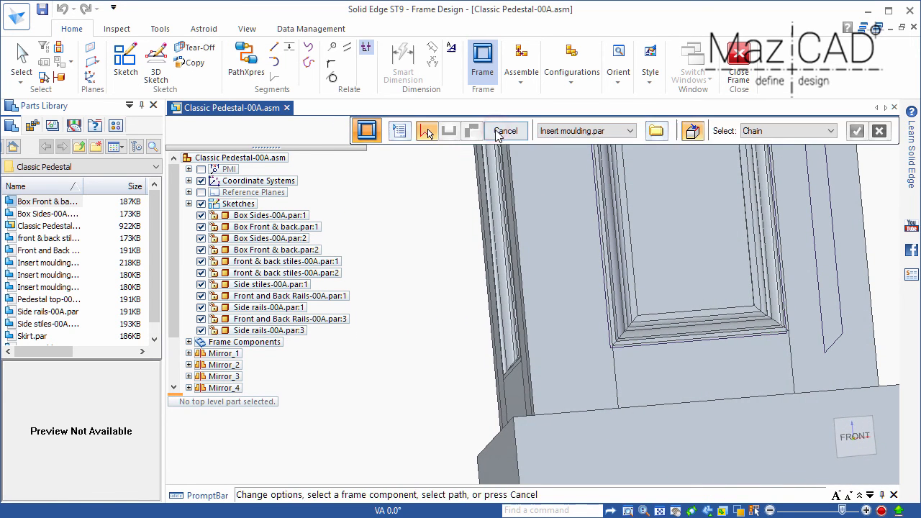
click(739, 65)
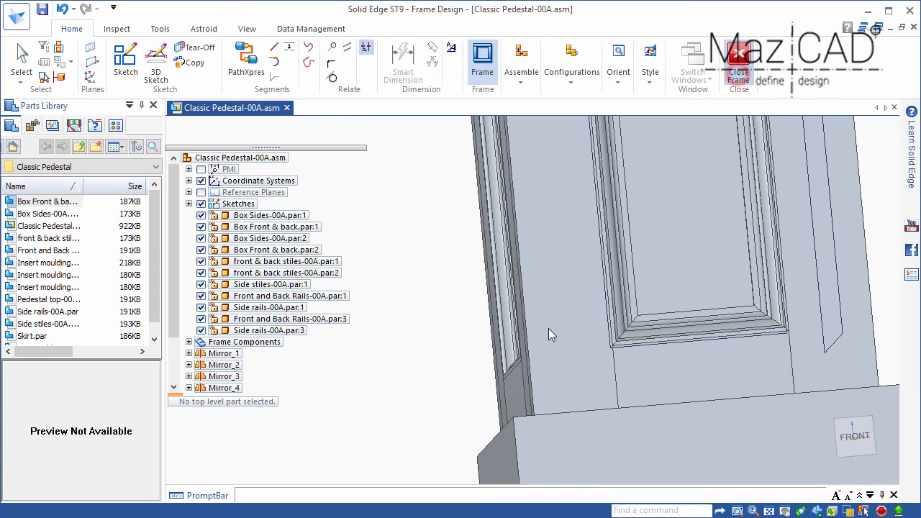
key(ctrl+i)
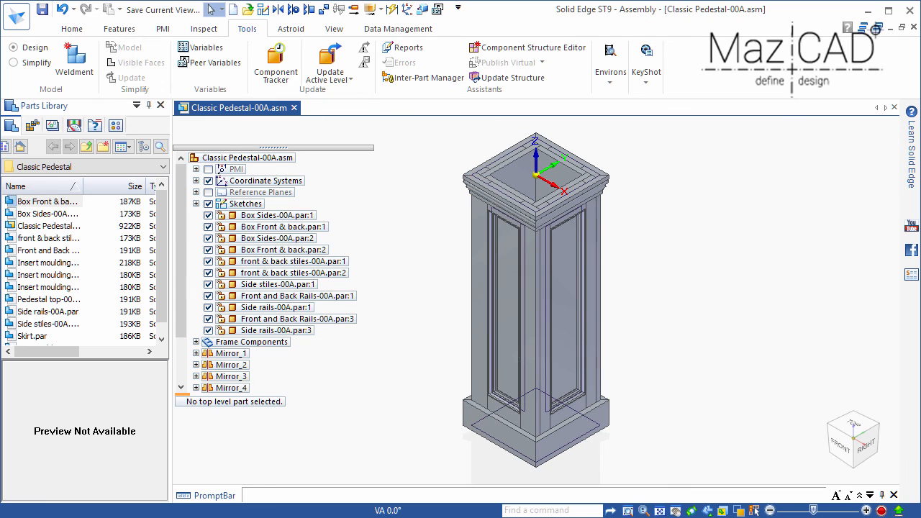
- Insert the Pedestal top-00A part into the assembly and mate its long side face to the base YZ plane
click(47, 299)
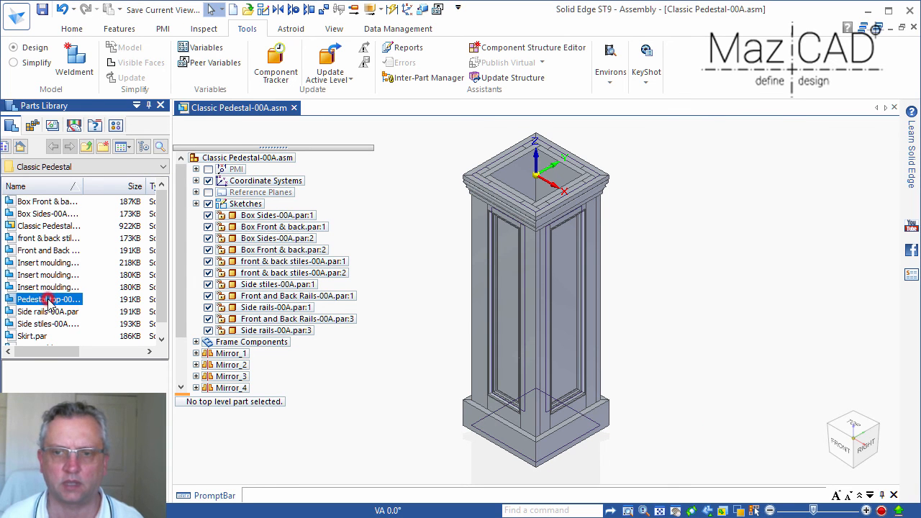
drag(47, 300, 429, 227)
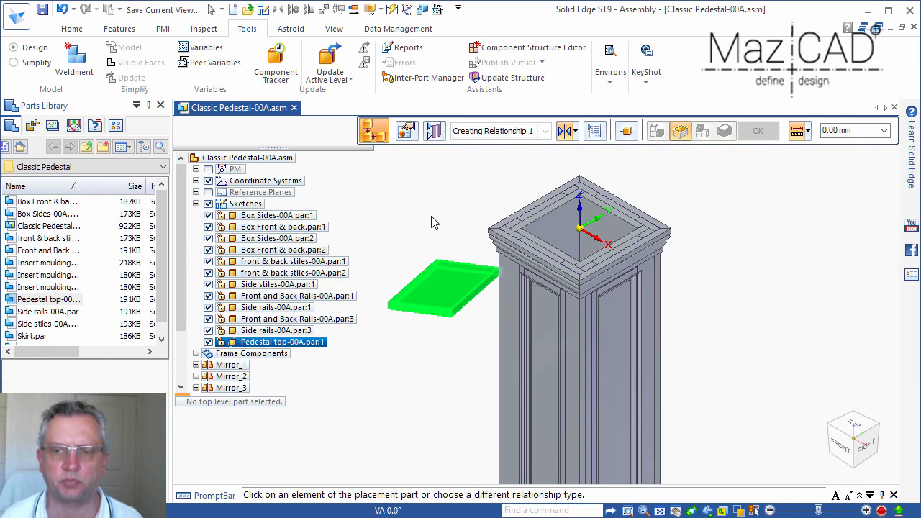
scroll(454, 195, up, 3)
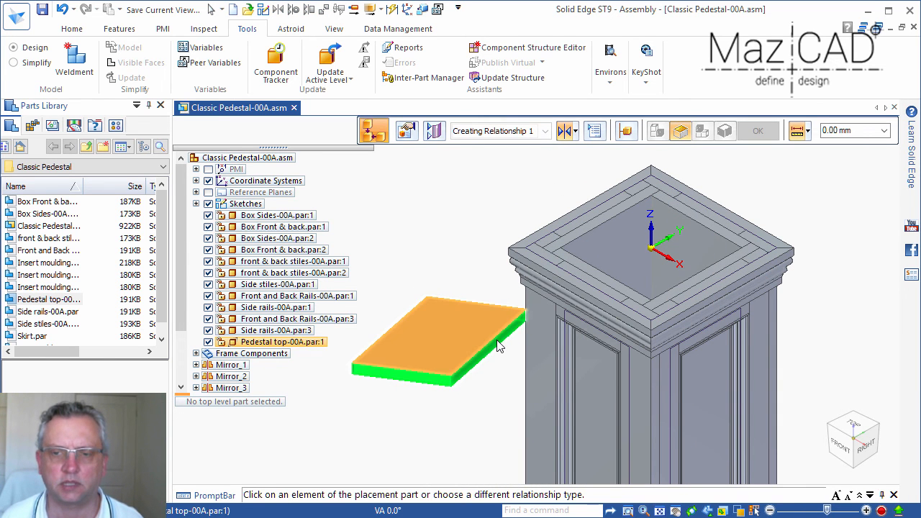
click(500, 345)
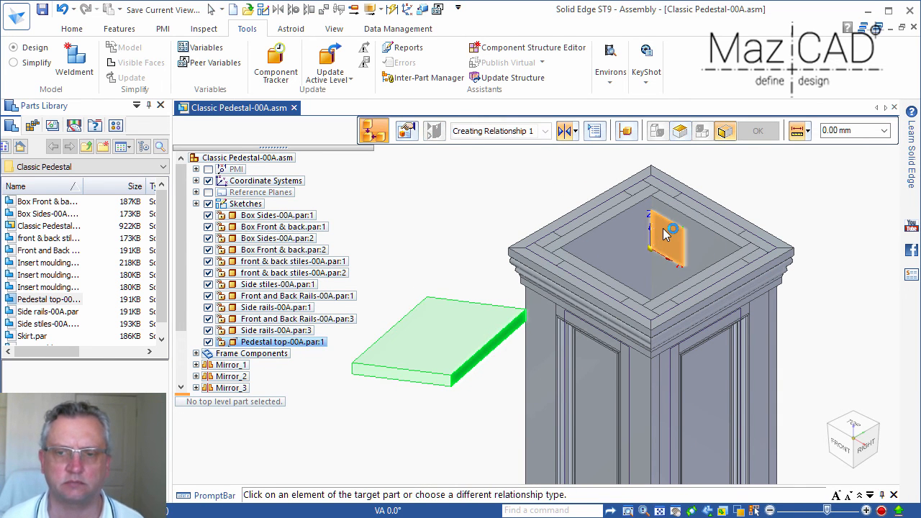
click(666, 215)
key(Return)
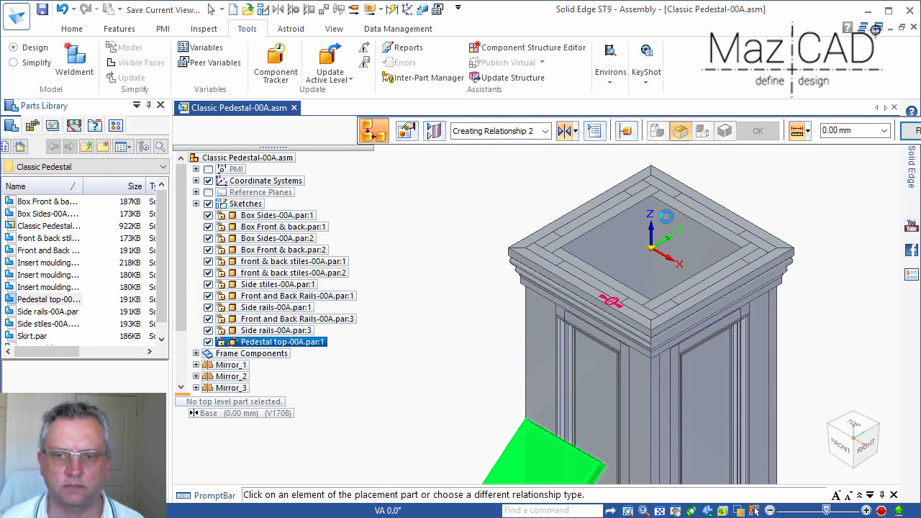
- Mate the pedestal top's large face to the horizontal base plane and align its front end face with the top moulding's outer face
click(542, 464)
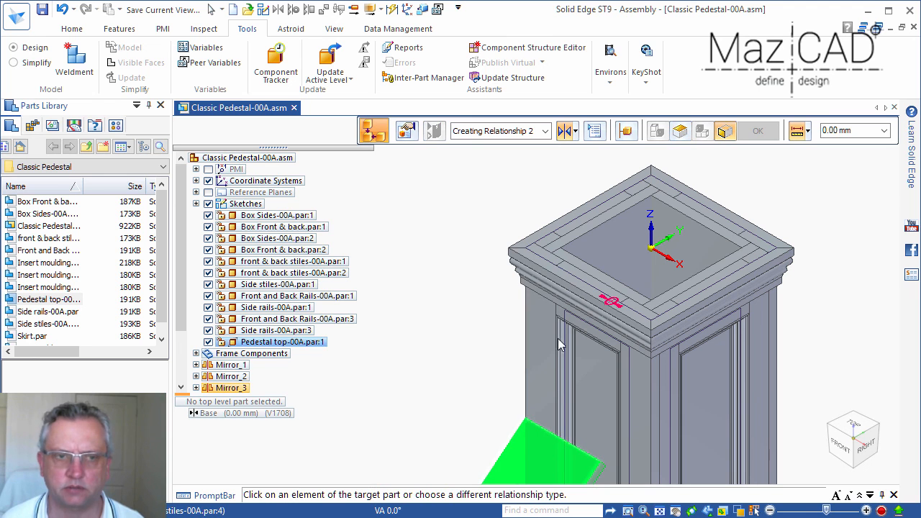
click(687, 247)
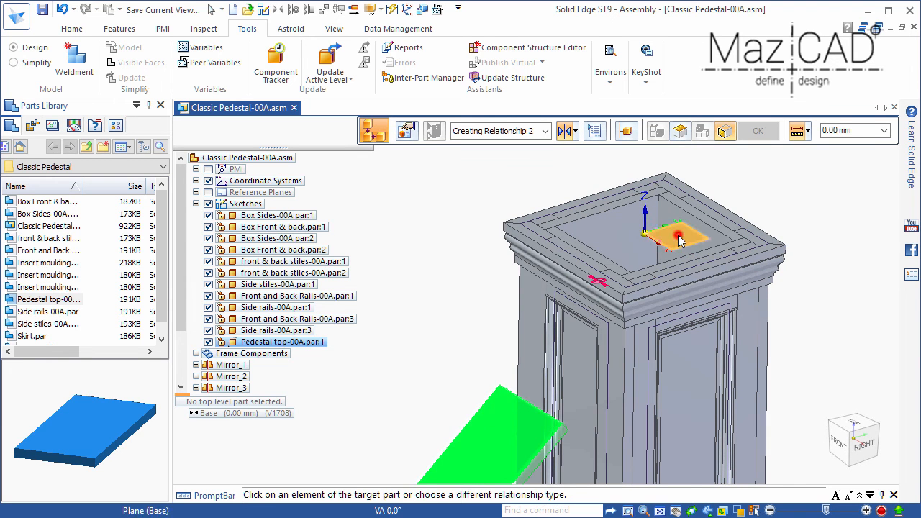
click(677, 235)
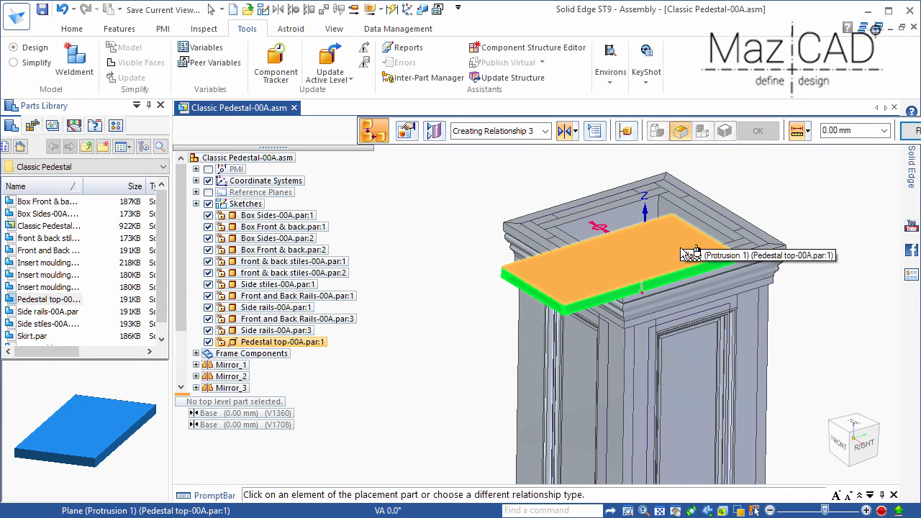
middle_drag(683, 236, 716, 287)
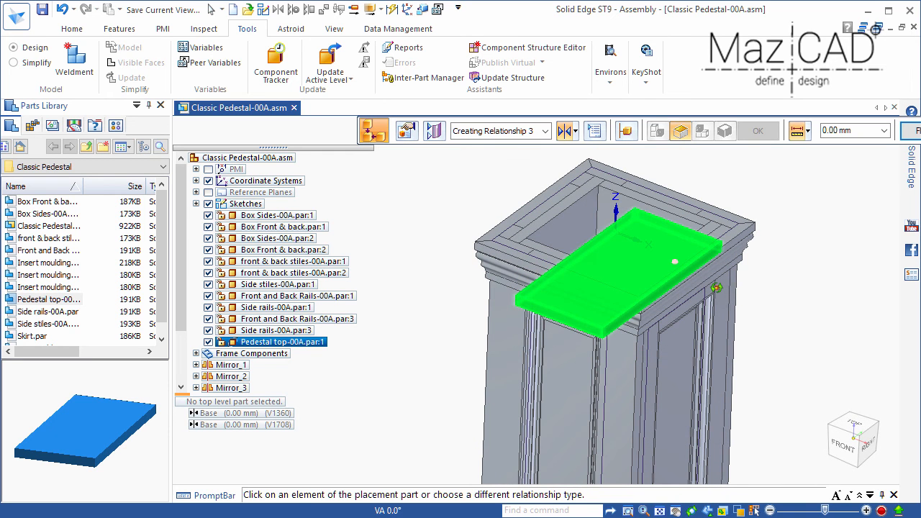
click(573, 330)
click(508, 265)
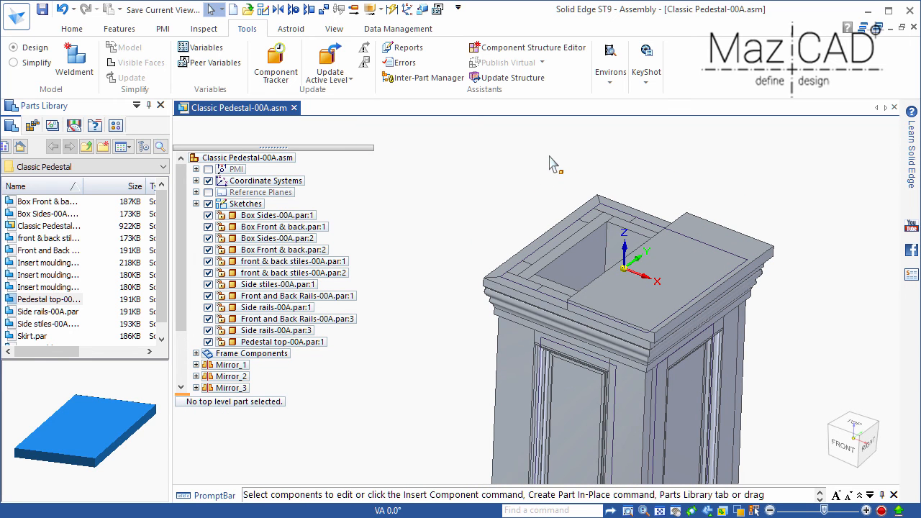
- Mirror the pedestal top about the assembly's YZ plane, keeping the Rotate action and the Top (XY) plane adjustment
click(610, 289)
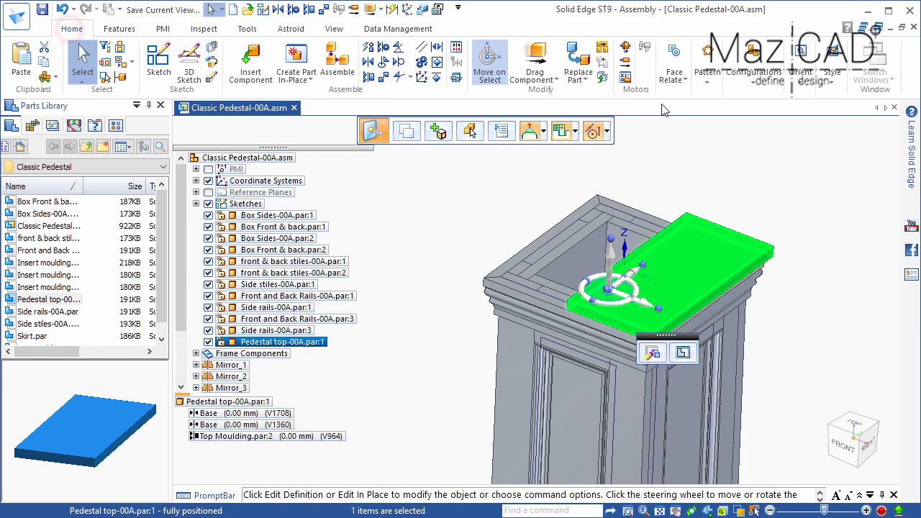
click(702, 120)
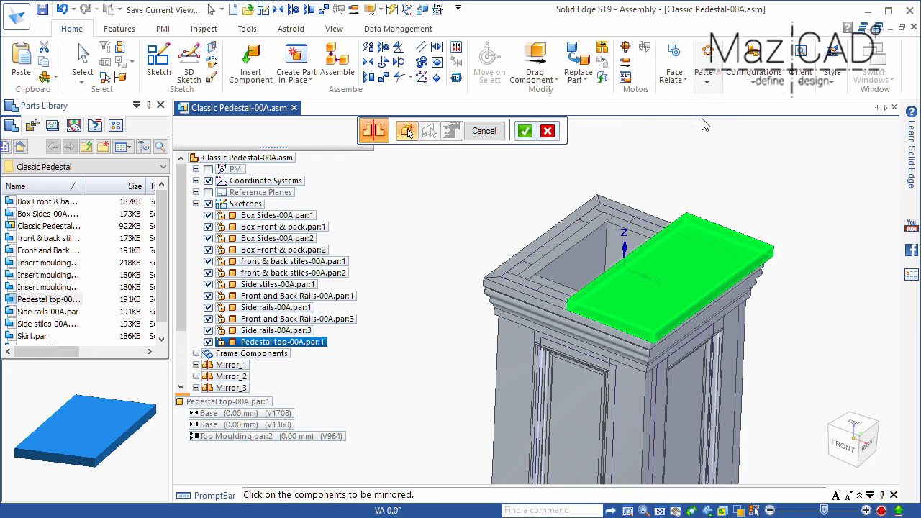
click(525, 132)
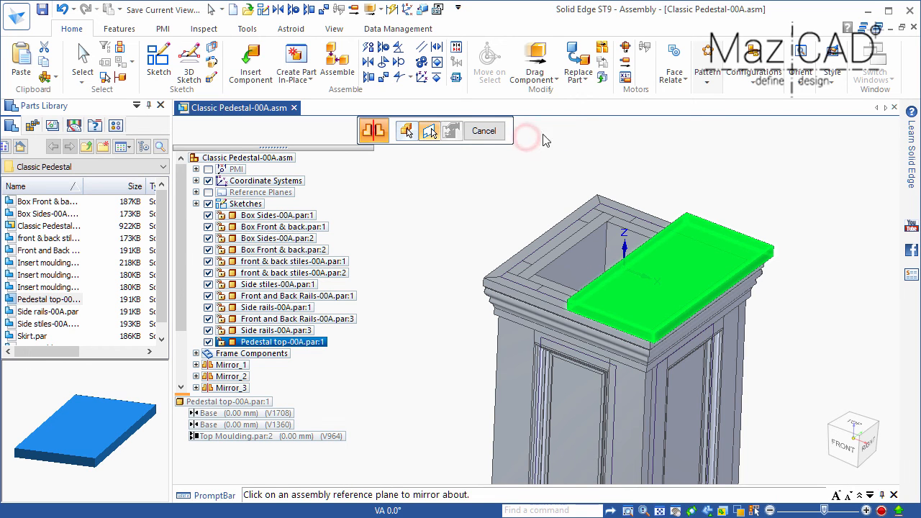
click(640, 238)
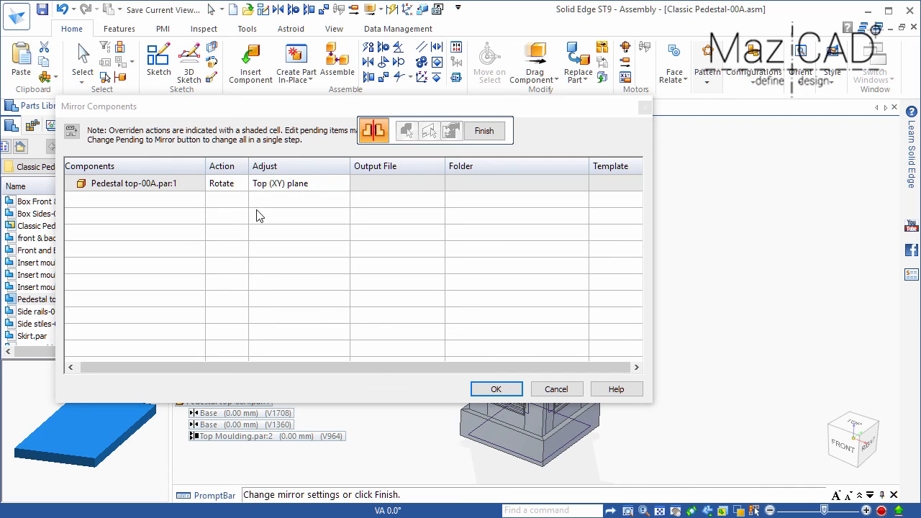
click(498, 388)
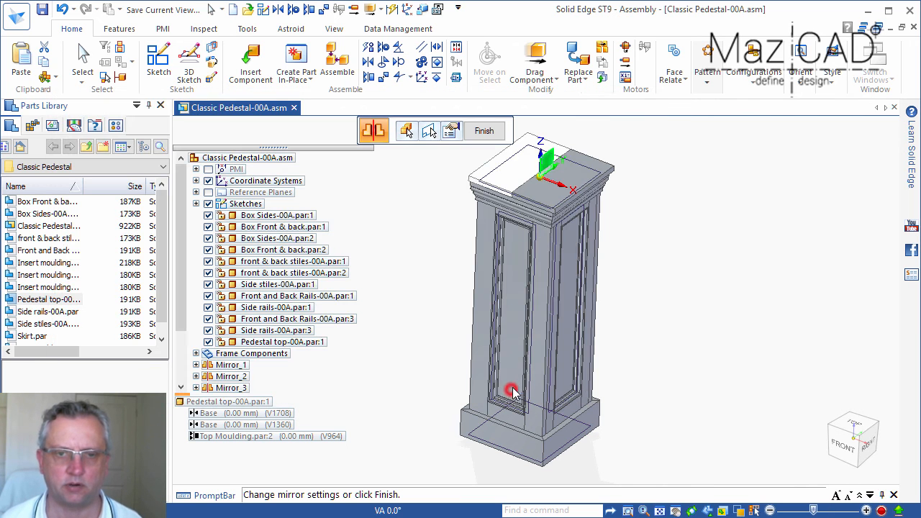
click(484, 131)
- Measure the horizontal overhang between the pedestal top's end edge and the top moulding's outer edge in the right view
middle_drag(510, 275, 504, 274)
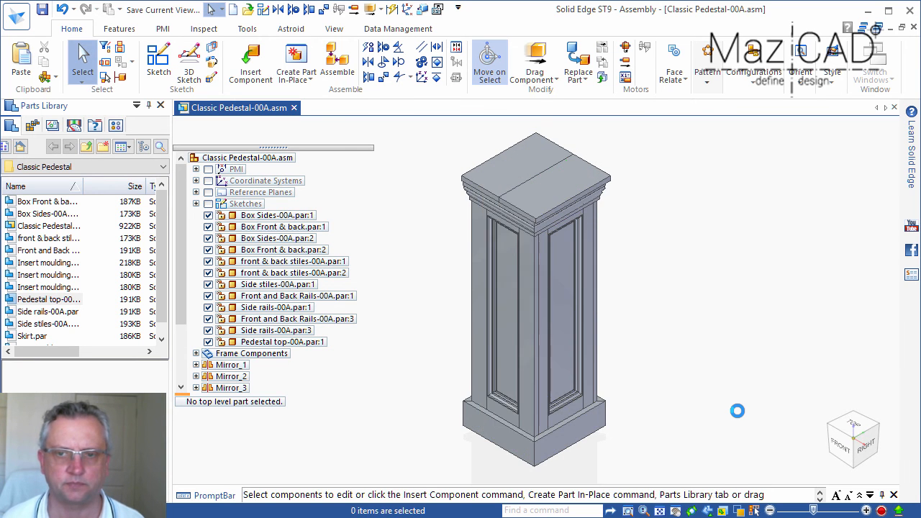
key(ctrl+f)
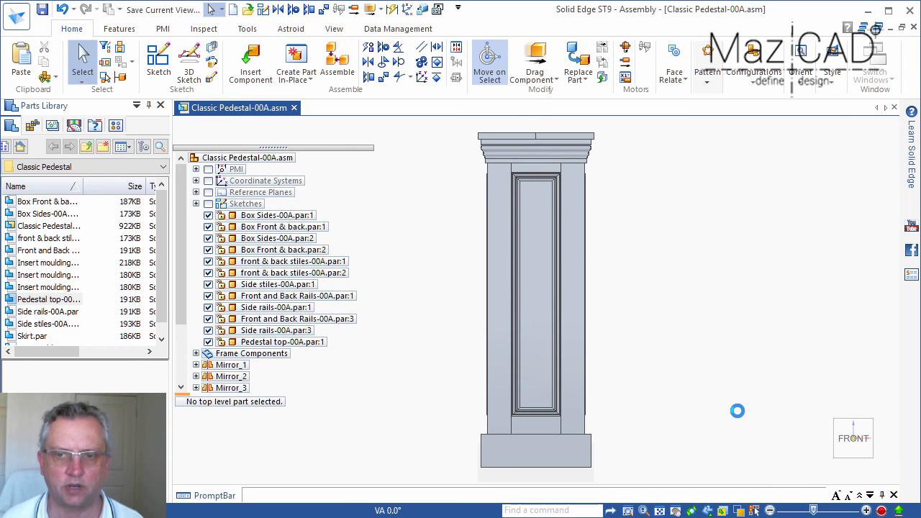
key(ctrl+r)
scroll(588, 241, up, 1)
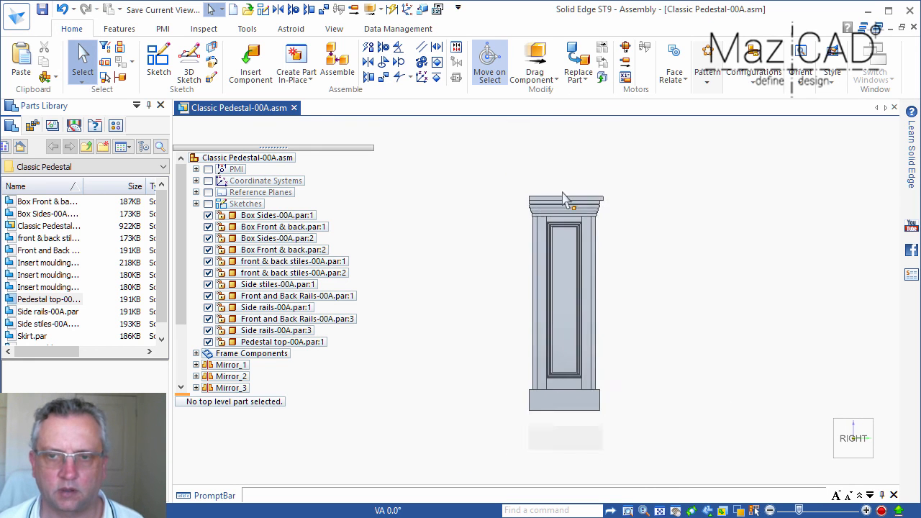
scroll(526, 165, up, 1)
scroll(568, 206, up, 1)
scroll(549, 206, up, 1)
scroll(550, 206, up, 1)
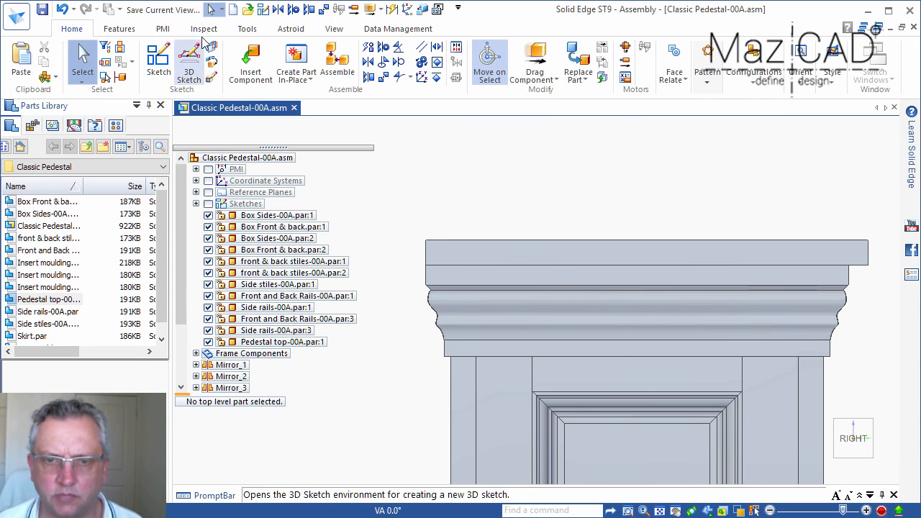
click(204, 31)
click(72, 60)
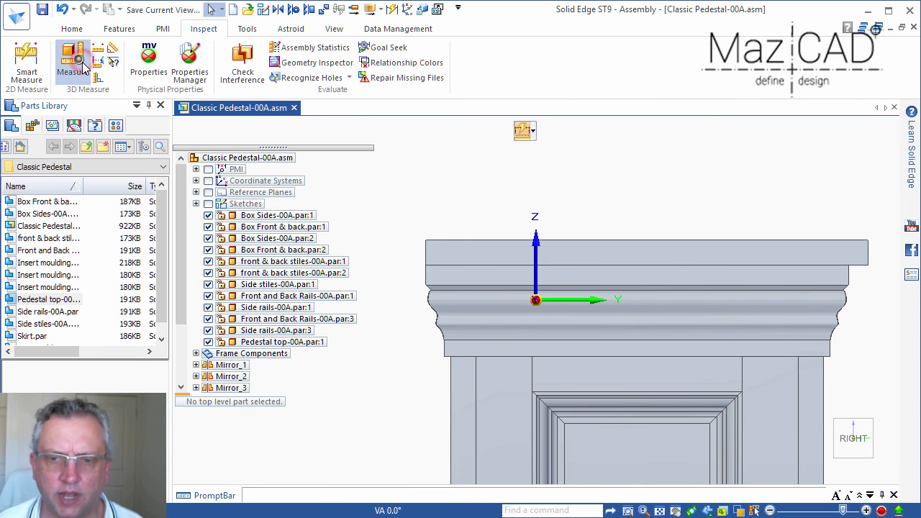
click(848, 268)
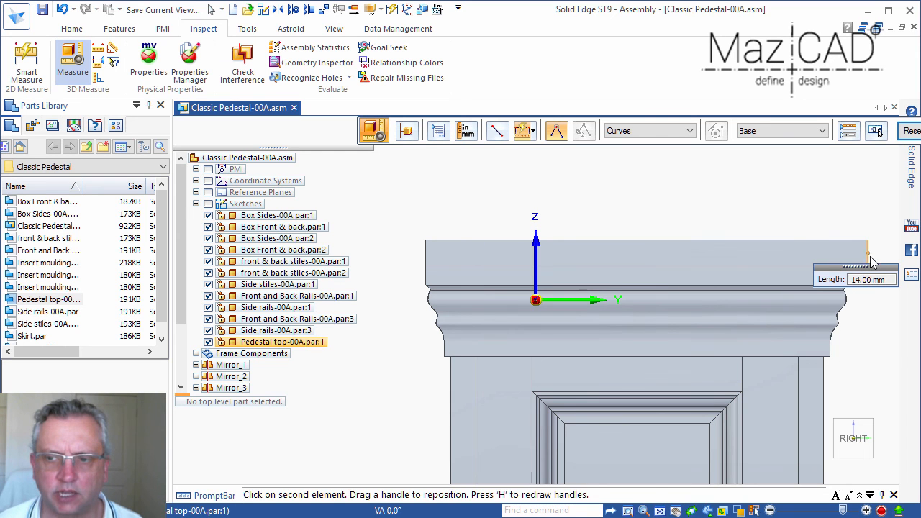
click(867, 257)
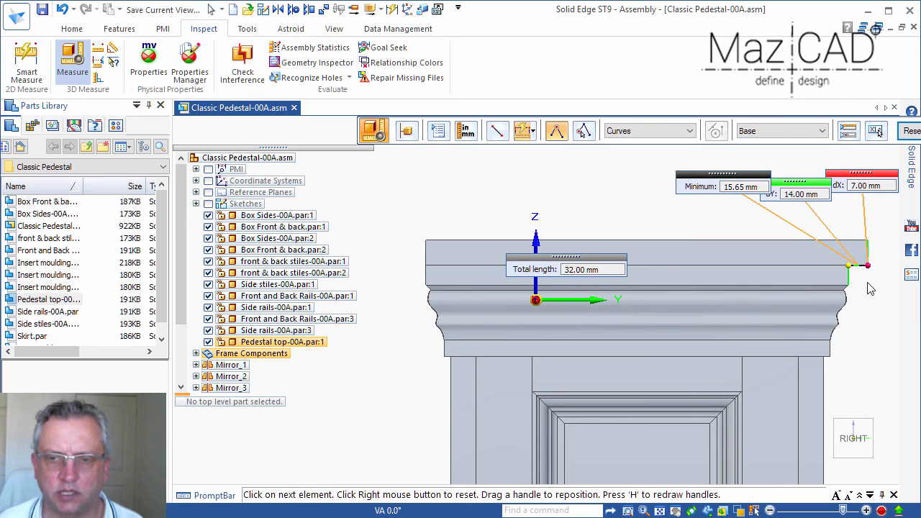
key(Escape)
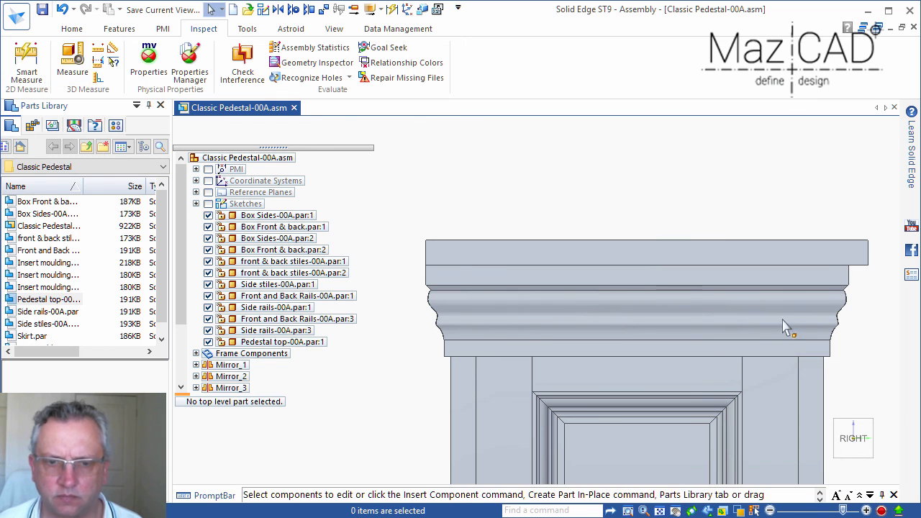
- Try a 7 mm offset on the pedestal top's mate to the horizontal base plane, then reset it to 0
click(505, 250)
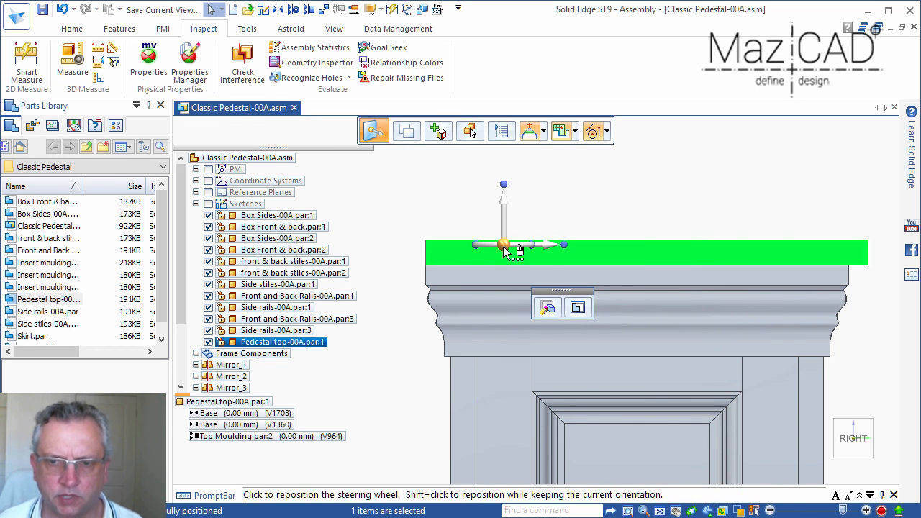
click(279, 425)
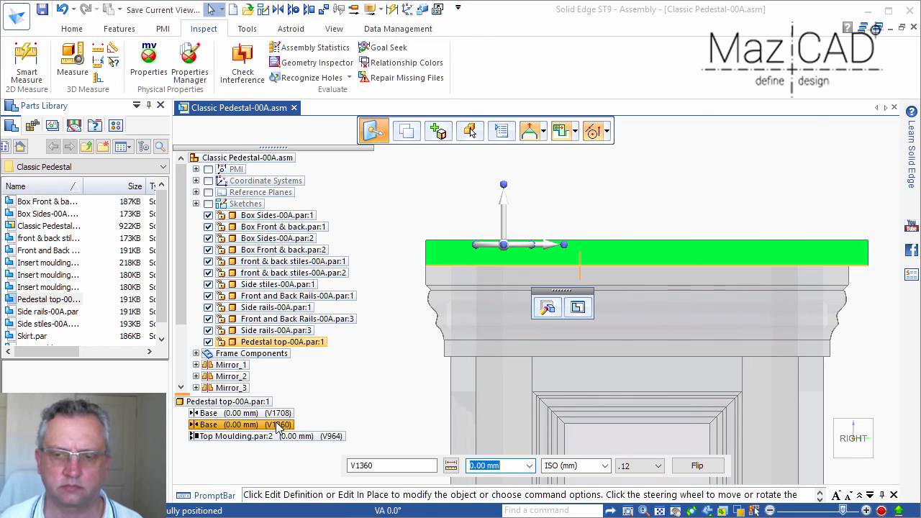
text(7)
key(Return)
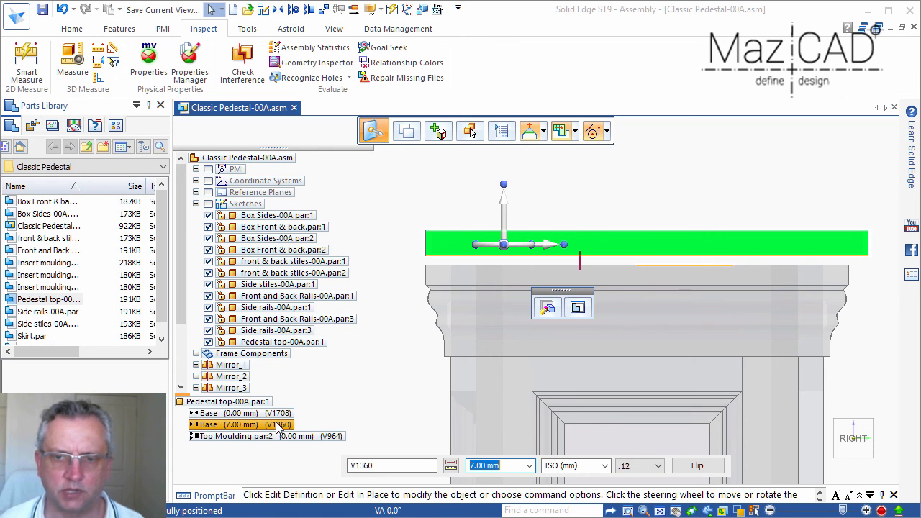
text(0)
key(Return)
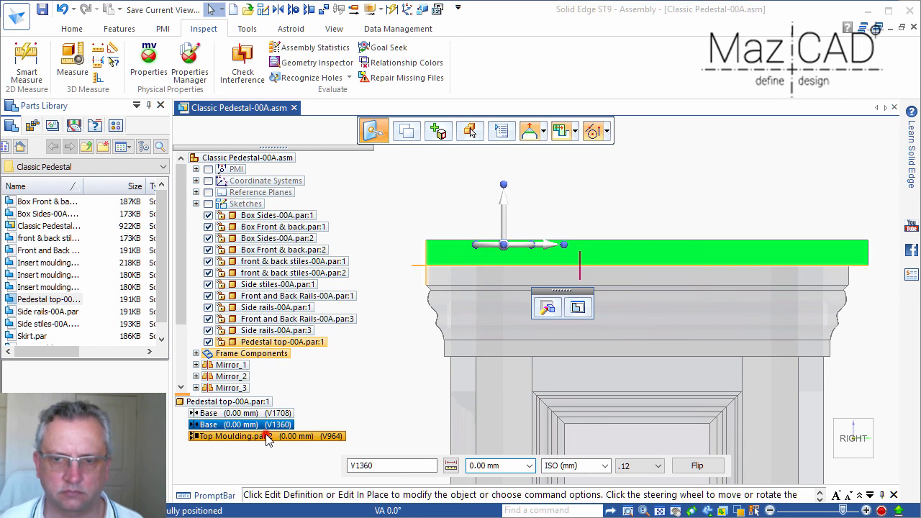
- Set the offset of the pedestal top's mate with the top moulding to -7 mm and save the assembly in isometric view
click(266, 437)
text(7)
key(Return)
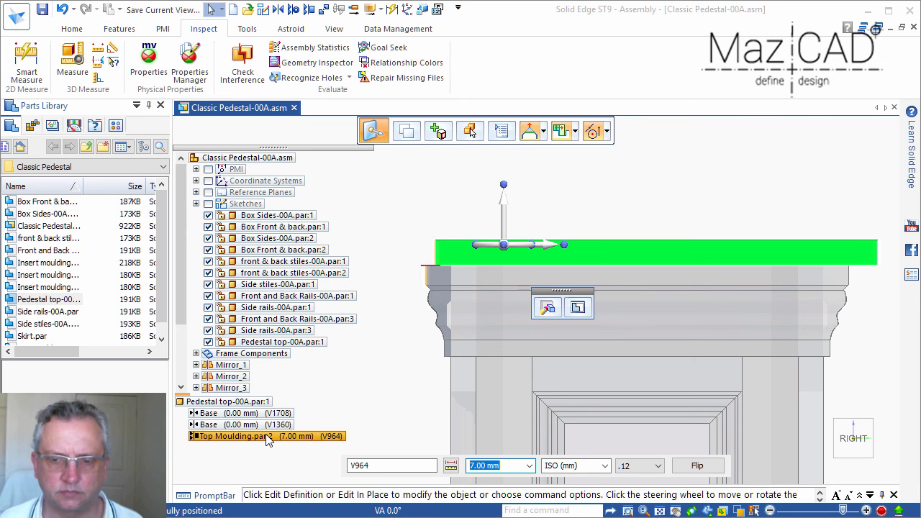
text(-7)
key(Return)
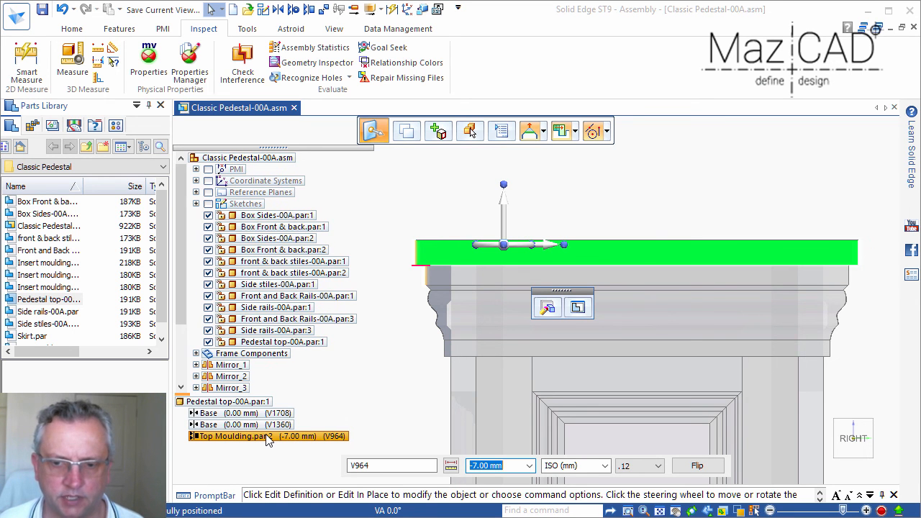
click(417, 434)
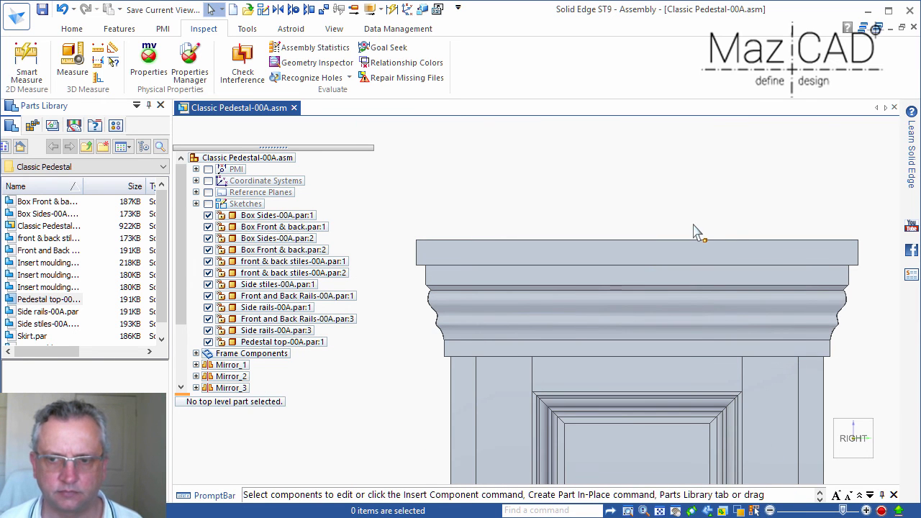
key(ctrl+i)
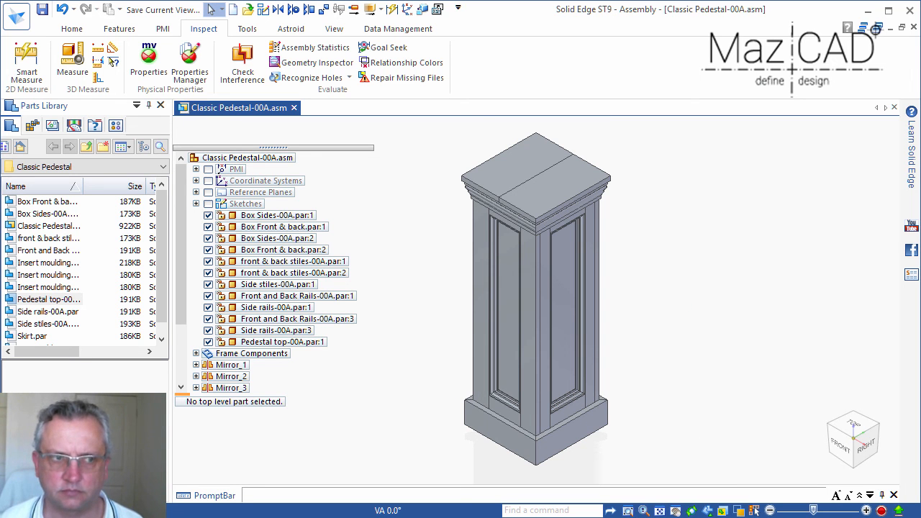
click(42, 9)
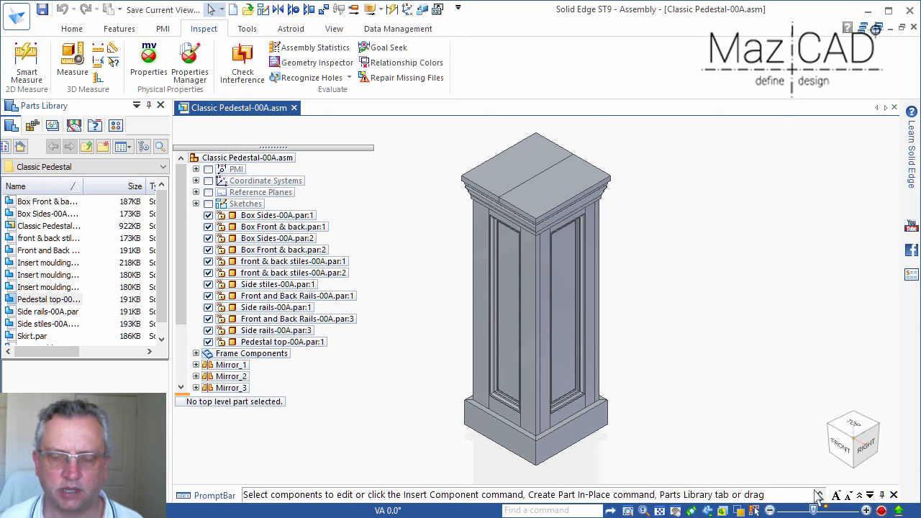
- Open the assembly's Property Manager and enable the Material column in its column format settings
click(18, 17)
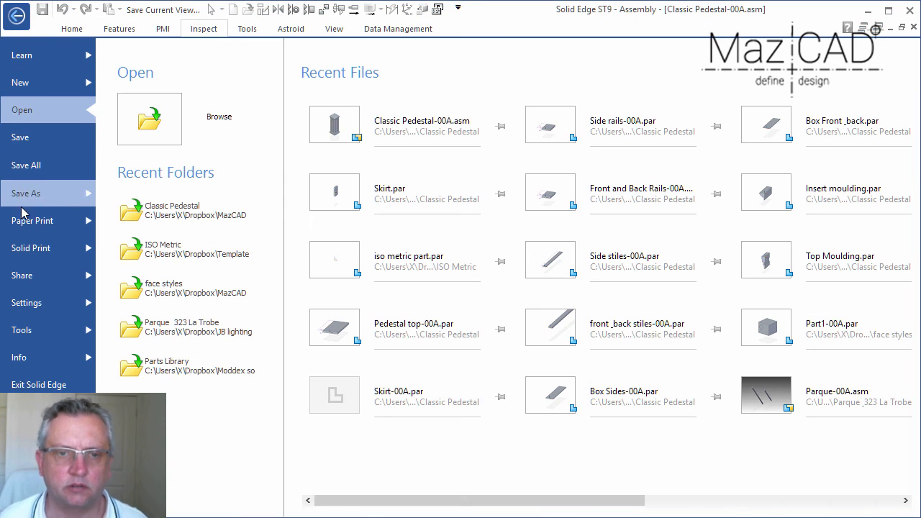
click(38, 353)
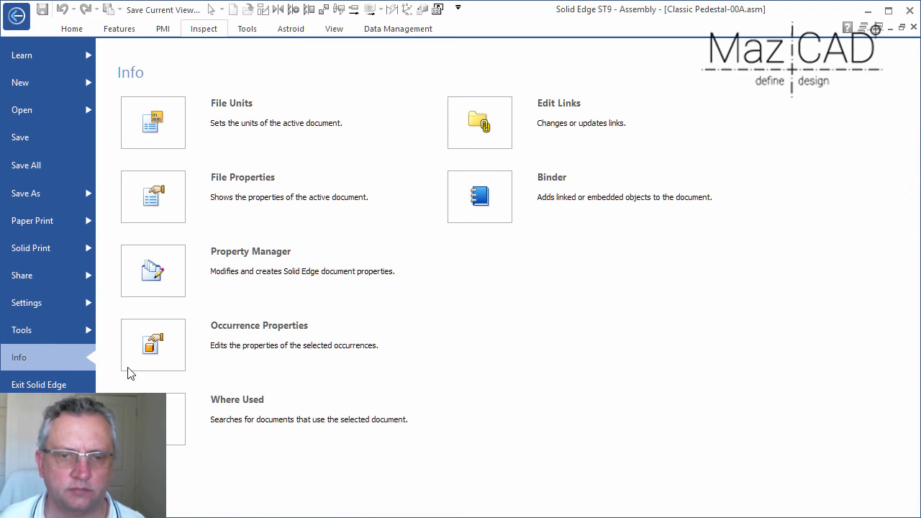
click(261, 277)
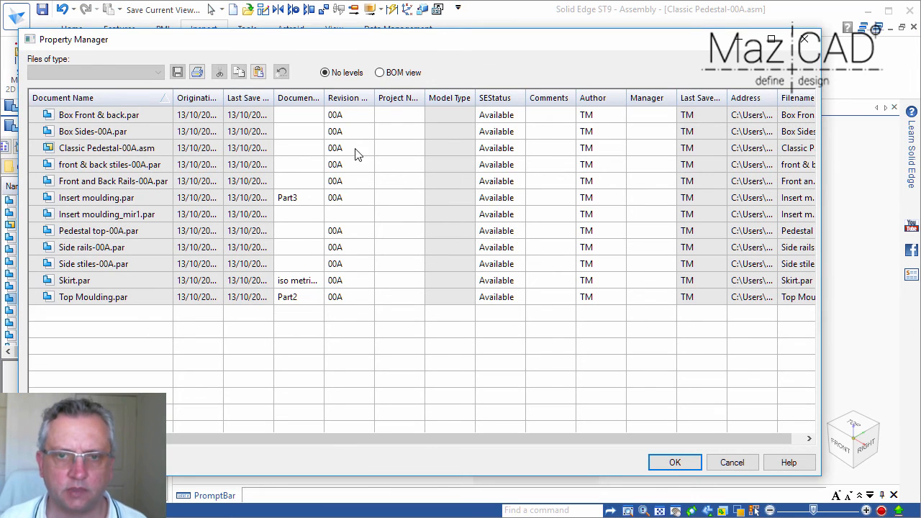
right_click(394, 104)
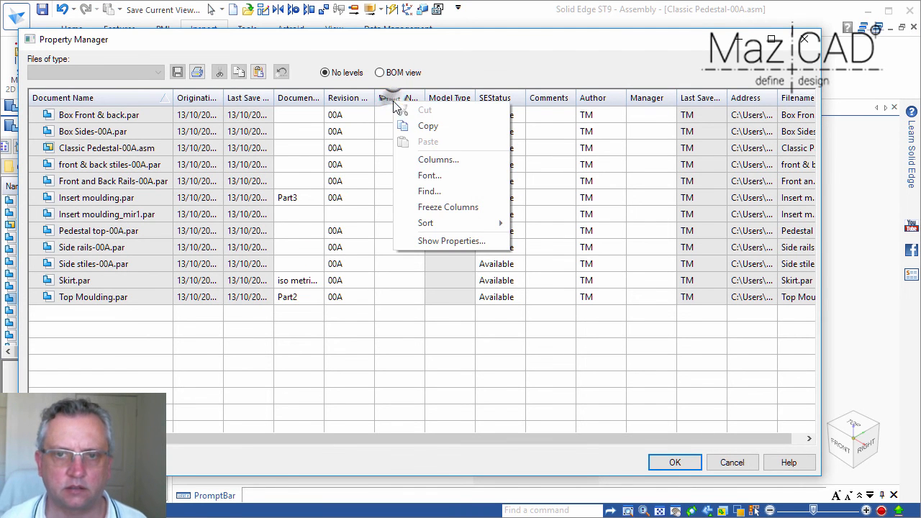
click(432, 159)
drag(349, 200, 363, 294)
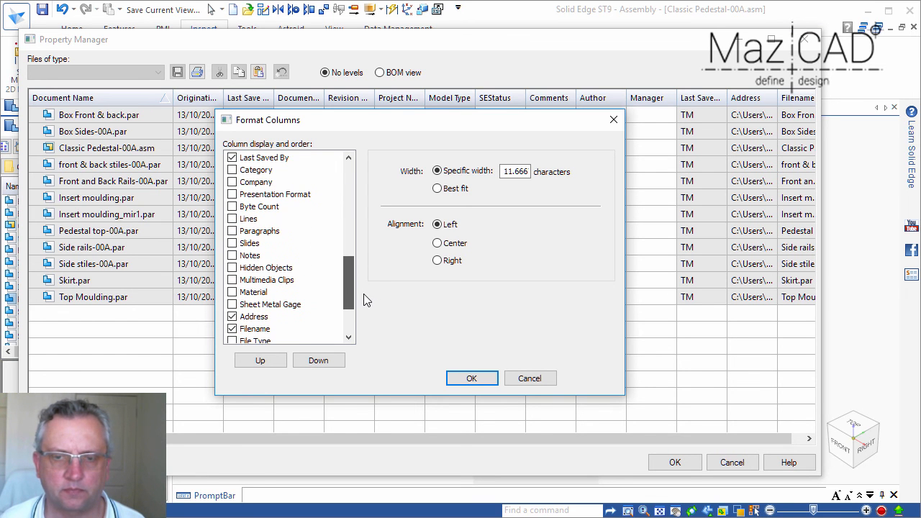
click(232, 293)
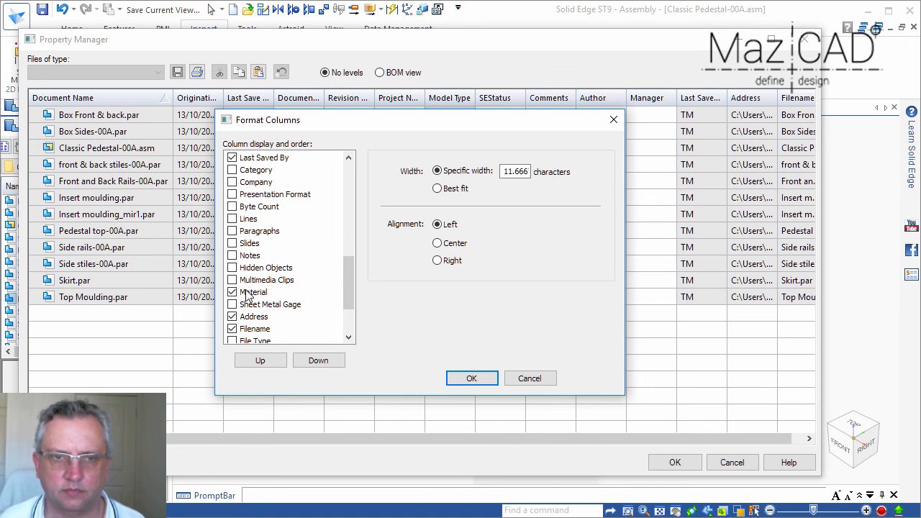
- Move the Material column up so it sits between Model Type and SEStatus, and apply the column format
click(253, 293)
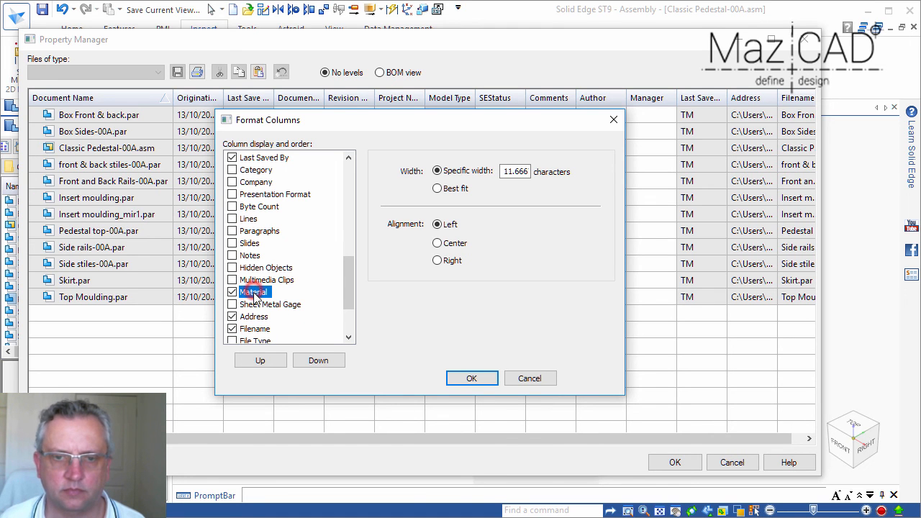
click(260, 360)
click(261, 360)
click(261, 360)
click(261, 361)
click(260, 361)
click(261, 361)
click(260, 360)
click(260, 361)
click(262, 362)
click(262, 363)
click(262, 362)
click(262, 362)
click(262, 362)
click(262, 363)
click(262, 362)
click(262, 362)
click(471, 380)
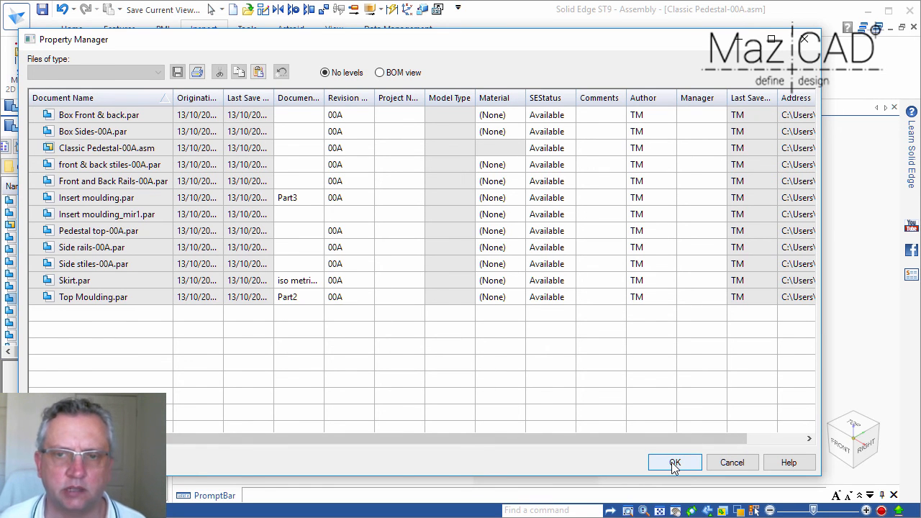
- Set the material of Box Front & back.par to Wood, Mahogany
click(511, 117)
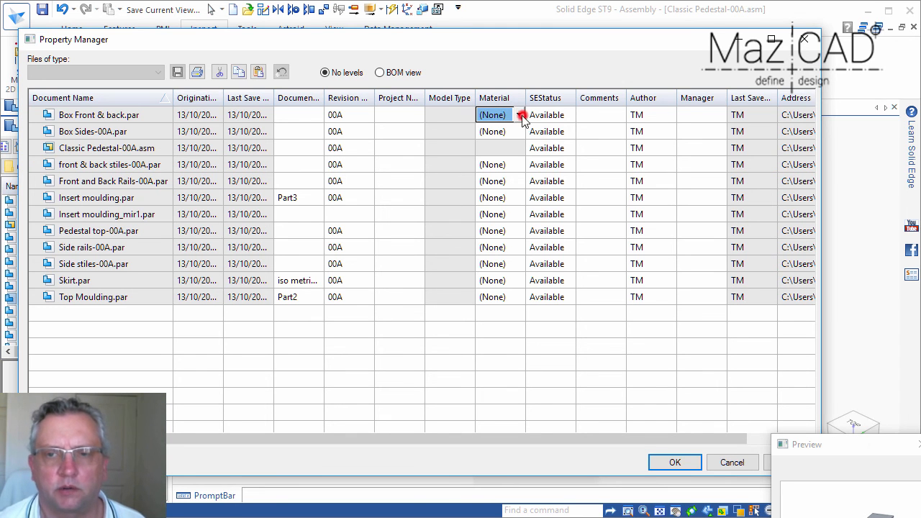
click(520, 116)
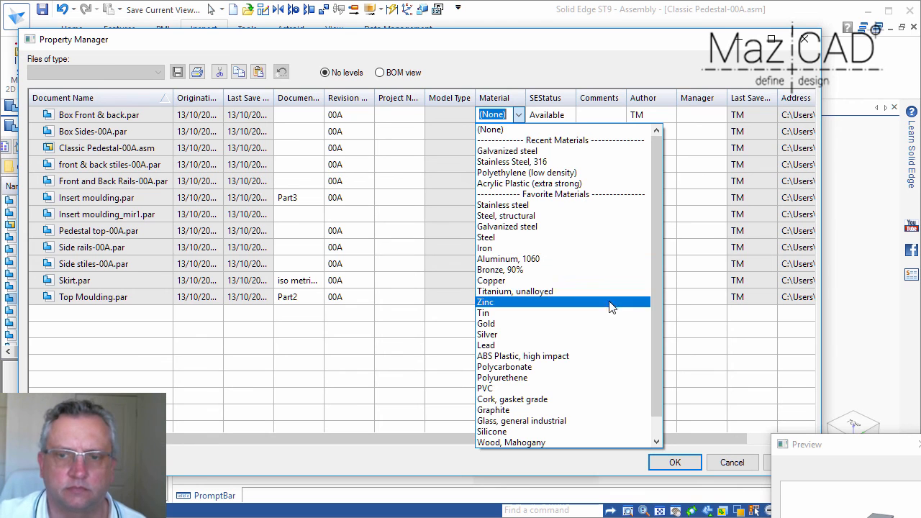
click(551, 440)
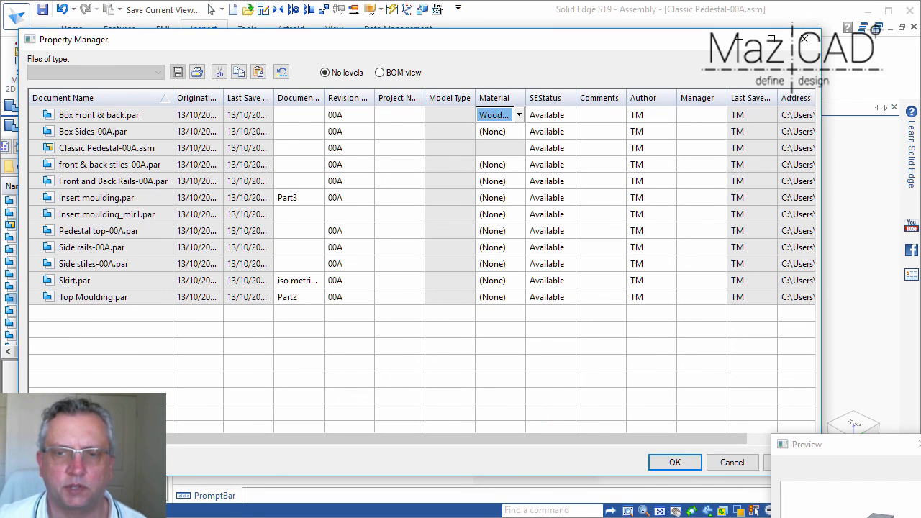
- Copy the Wood, Mahogany material from Box Front & back.par to all remaining parts and apply the property changes
drag(843, 446, 722, 295)
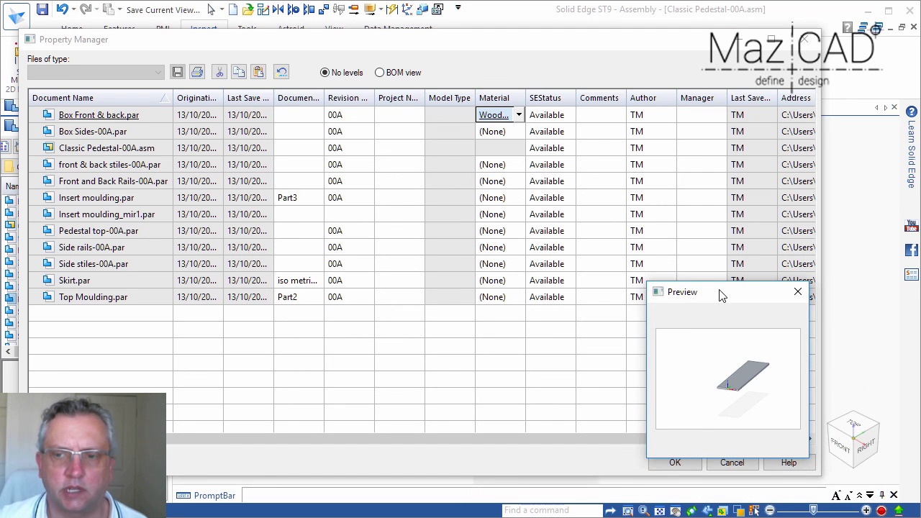
click(504, 132)
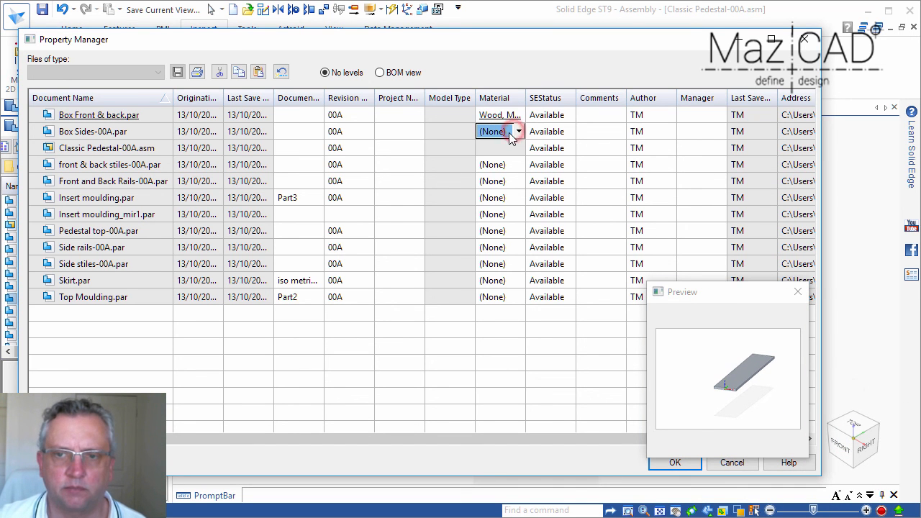
click(493, 118)
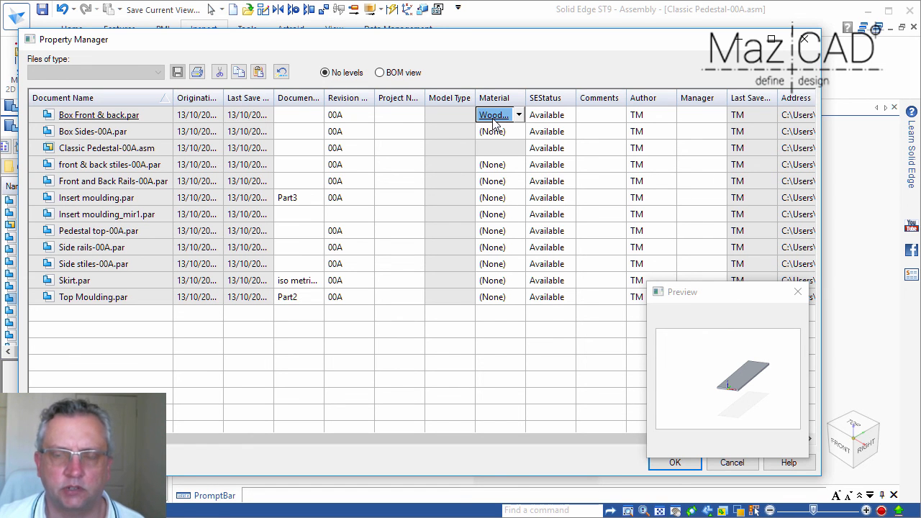
click(500, 133)
key(ctrl+v)
click(506, 167)
shift+click(493, 298)
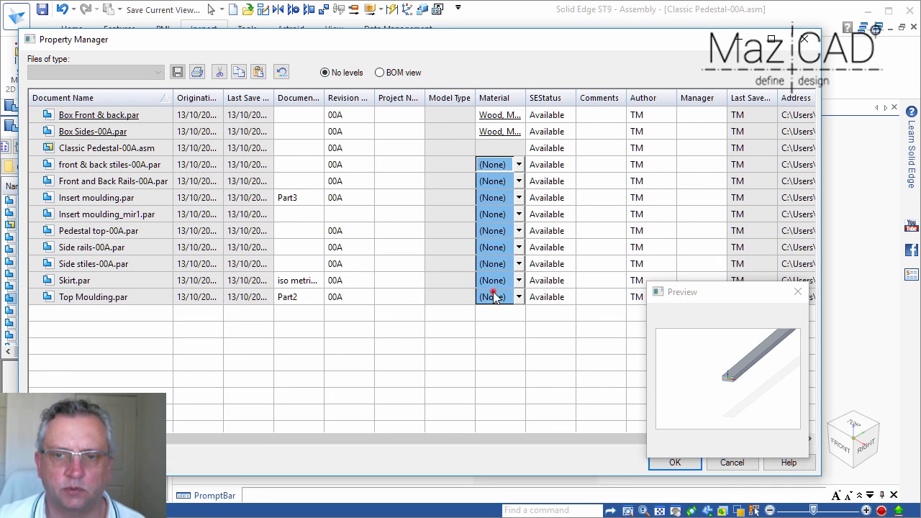
key(ctrl+v)
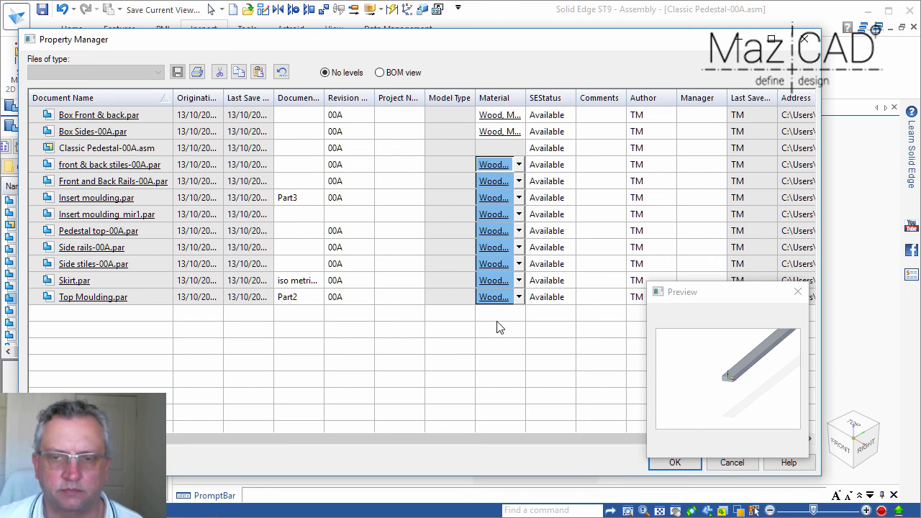
click(675, 464)
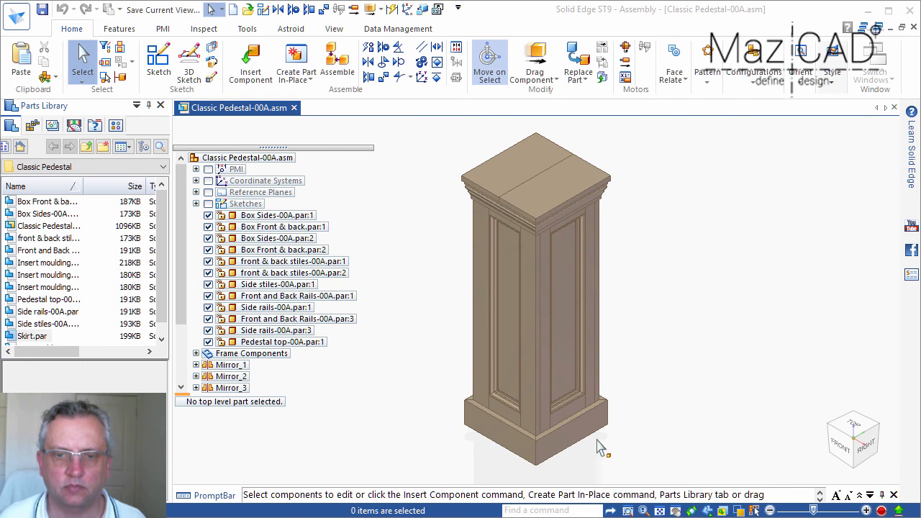
- Search the commands for "material" and open the Material Table, moving its window fully into view
click(565, 510)
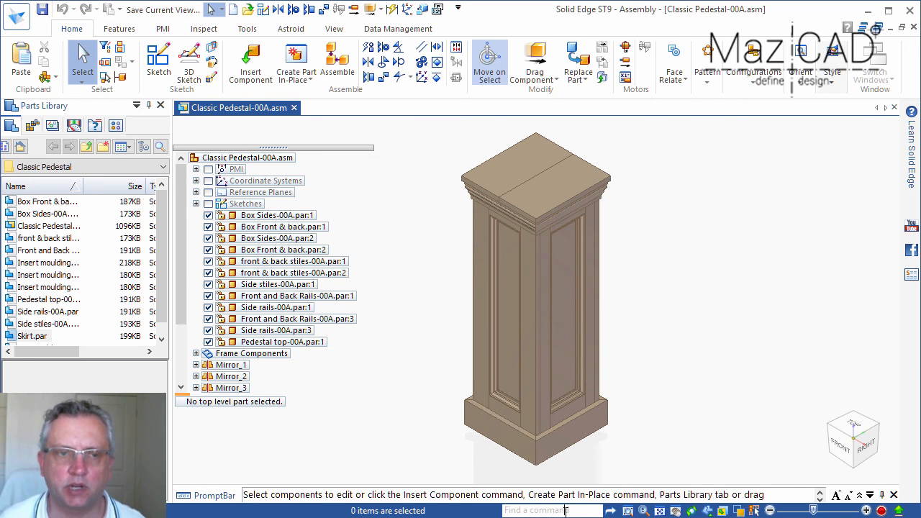
text(material)
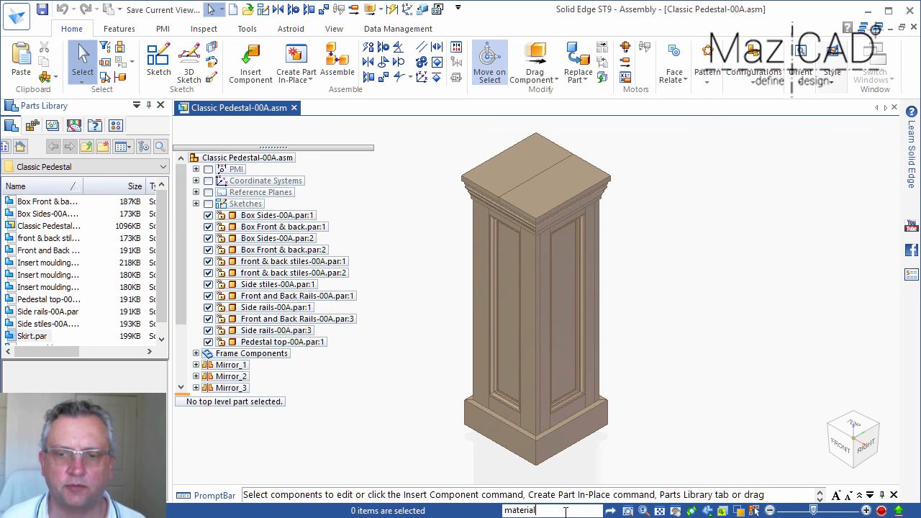
key(Return)
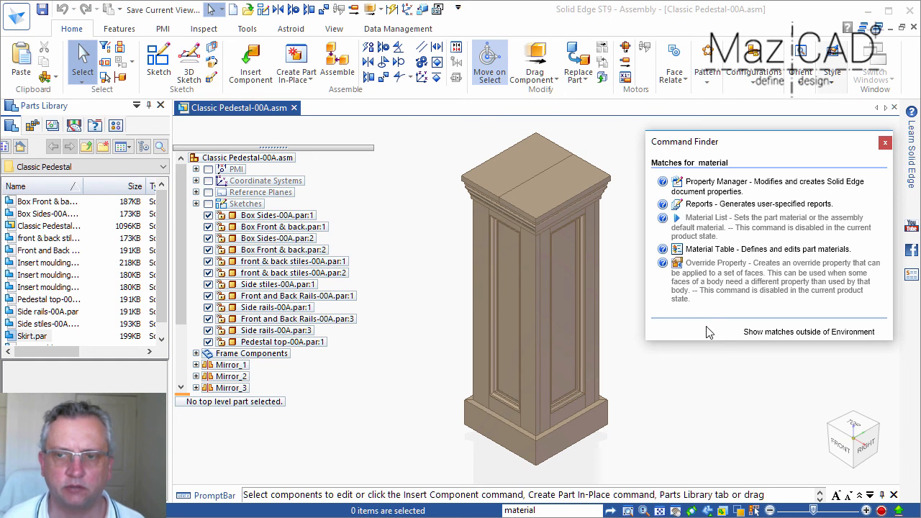
click(725, 252)
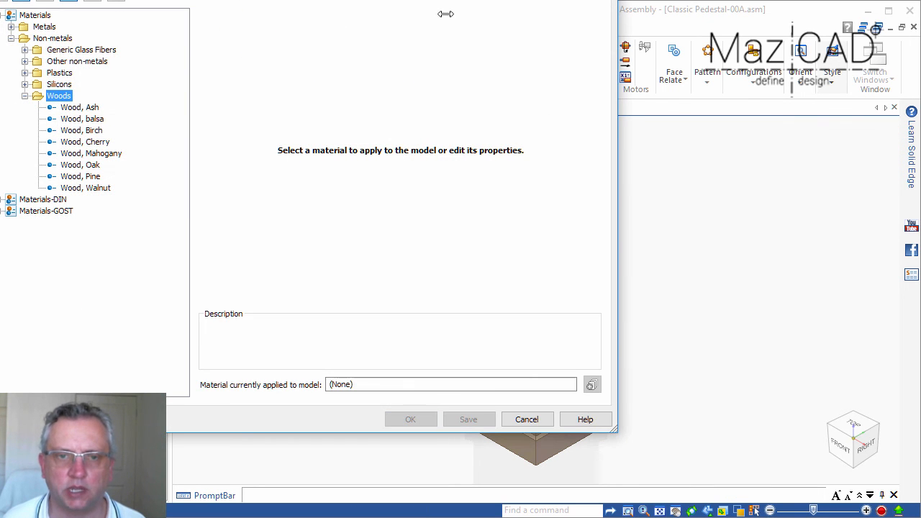
drag(427, 0, 611, 20)
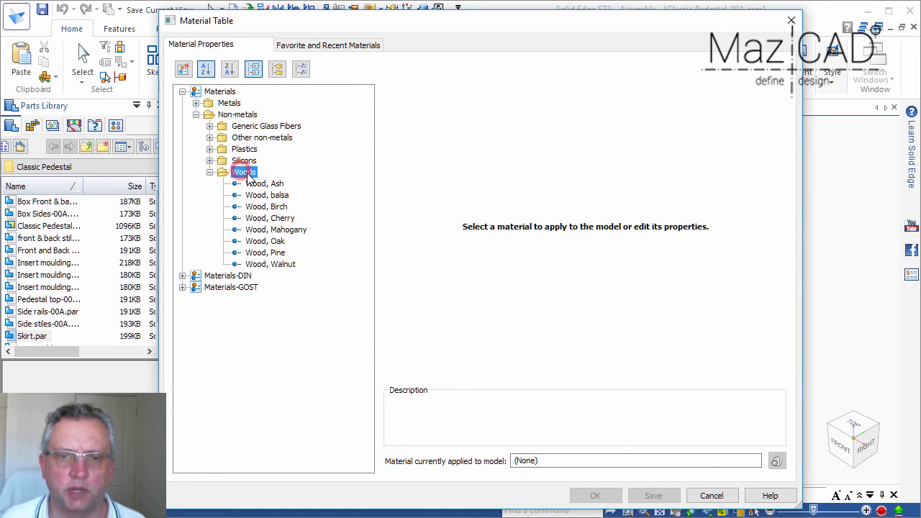
- Duplicate the Wood, Mahogany material within the Woods group of the Material Table
click(262, 230)
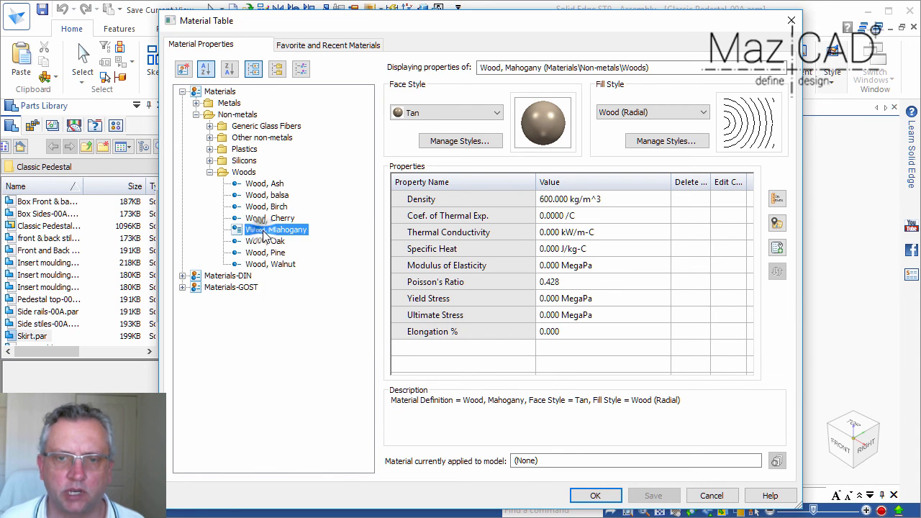
right_click(264, 231)
click(295, 259)
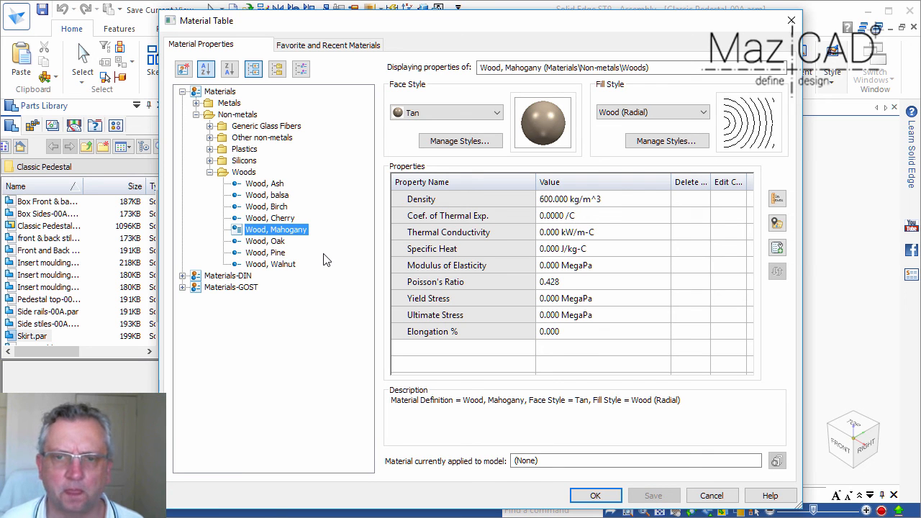
click(256, 175)
right_click(256, 174)
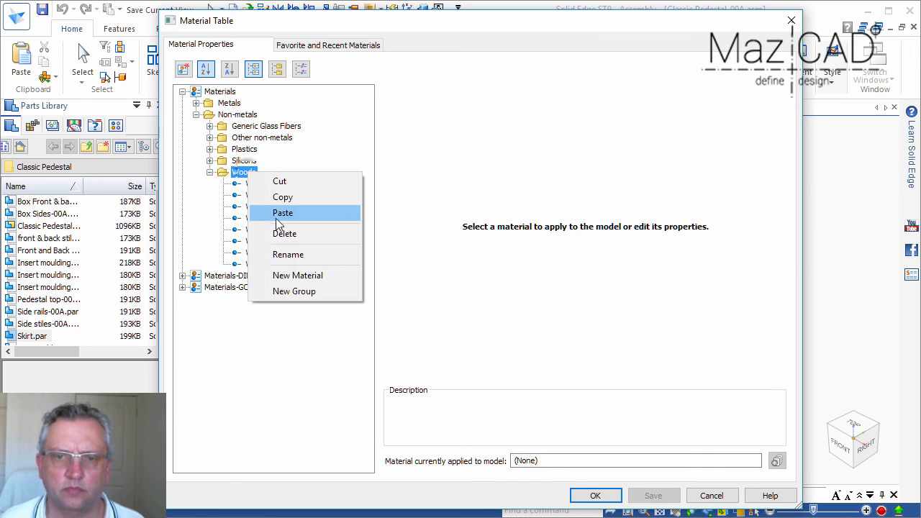
click(280, 214)
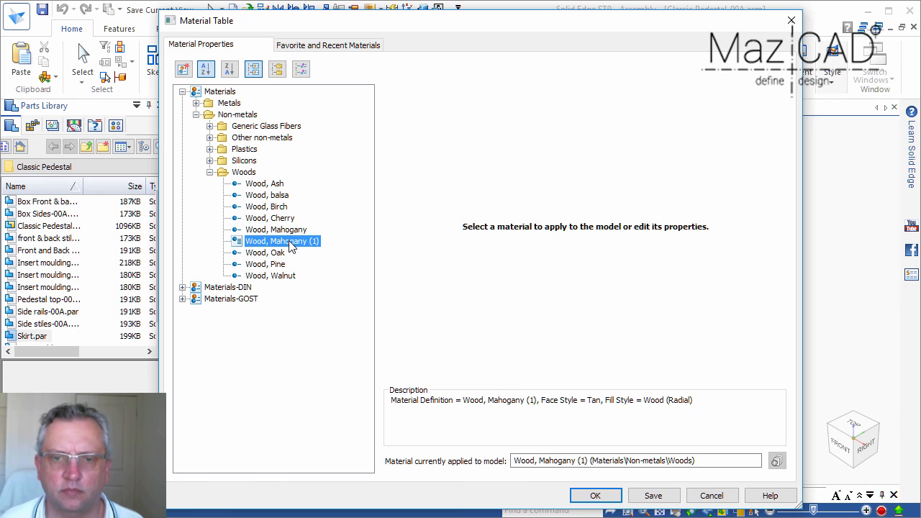
- Rename the duplicated mahogany material as Wood, Mahogany Painted White
right_click(292, 247)
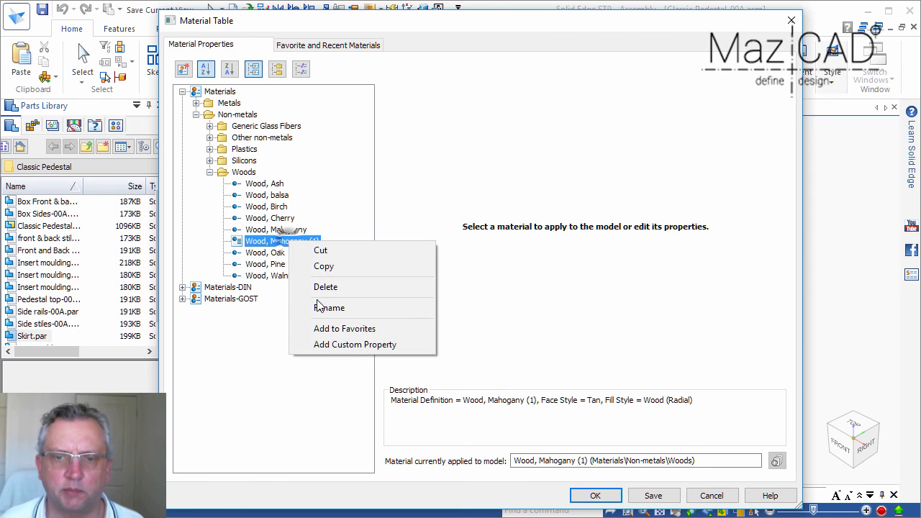
click(324, 309)
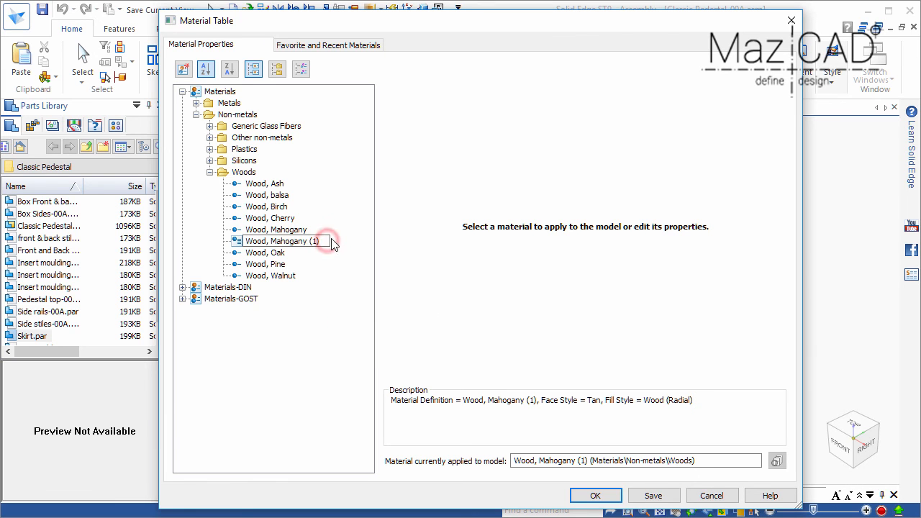
click(329, 241)
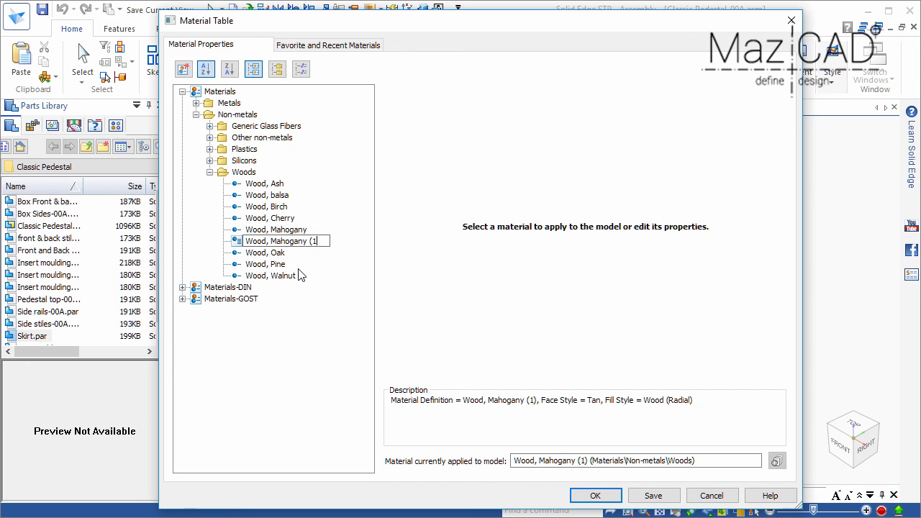
text(Painted )
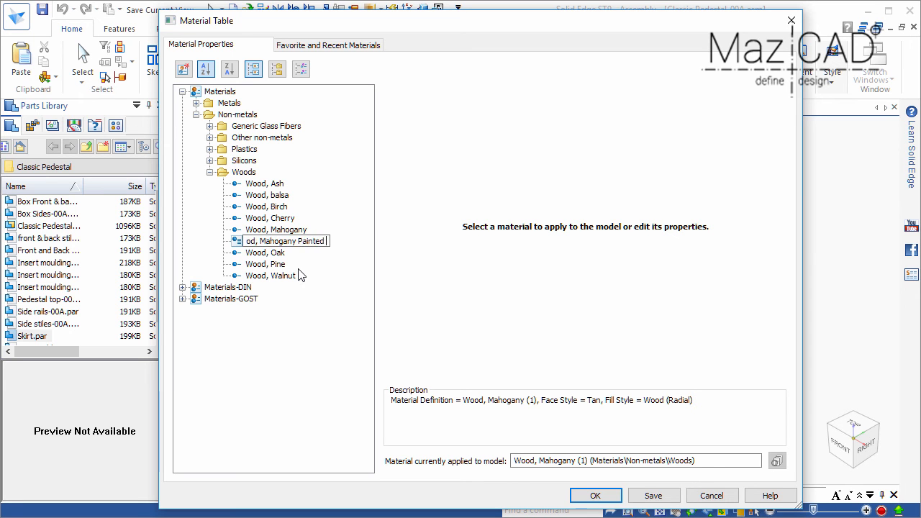
text(White)
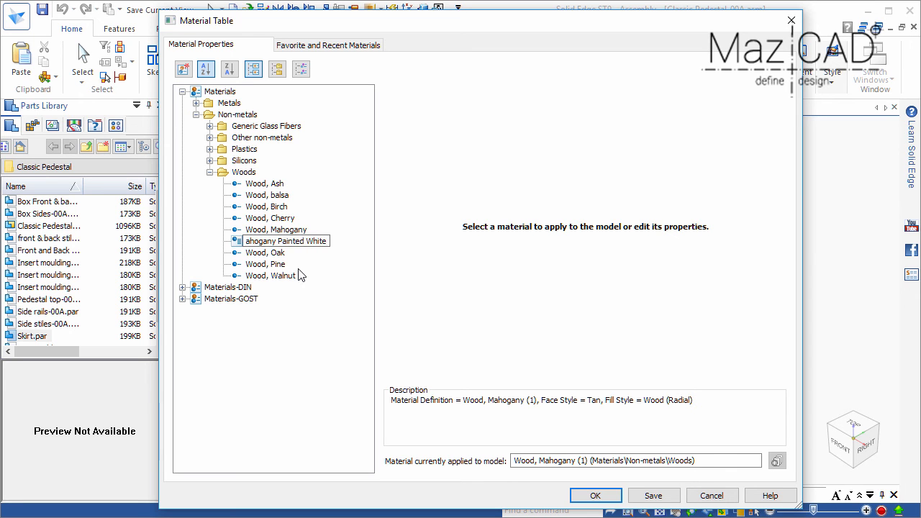
key(Return)
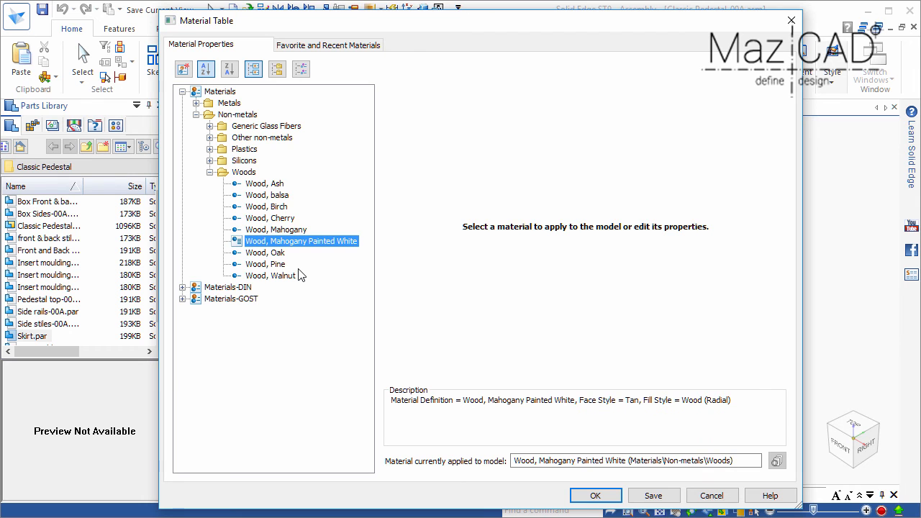
- Set the face style of Wood, Mahogany Painted White to White and save the material changes
click(288, 230)
click(296, 241)
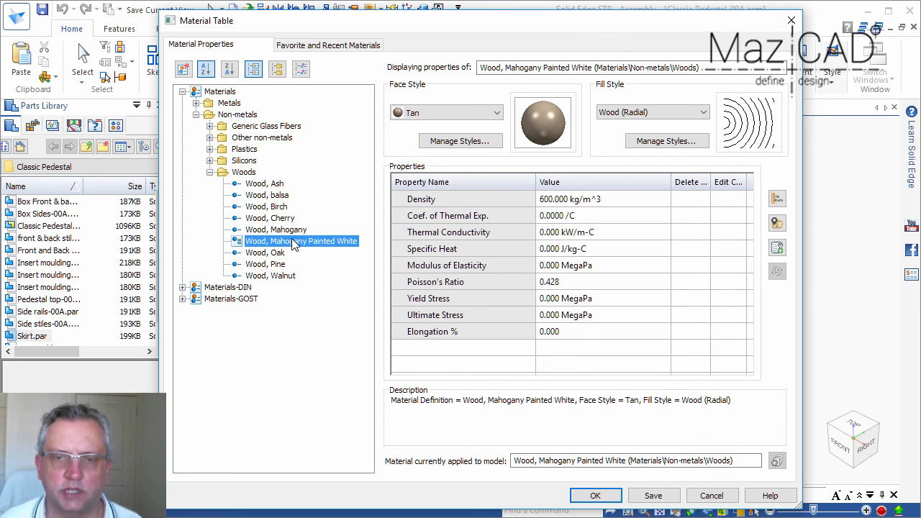
click(496, 115)
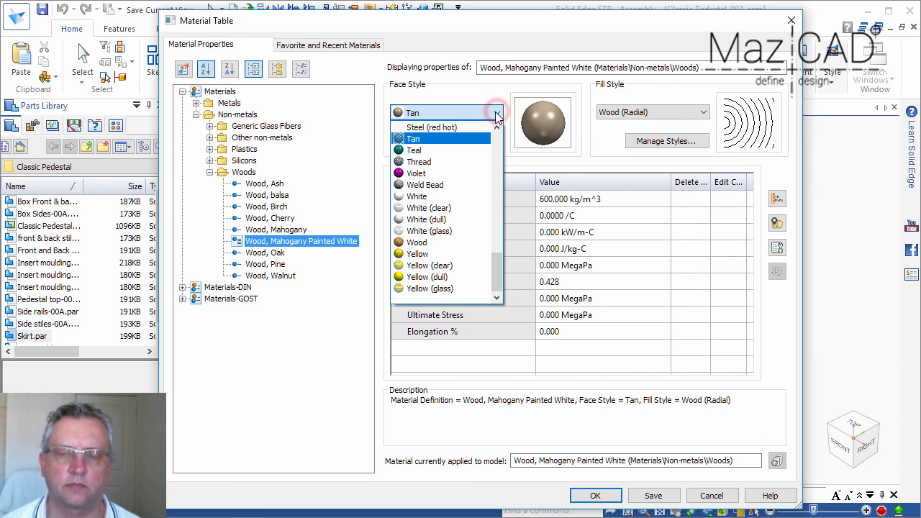
click(450, 198)
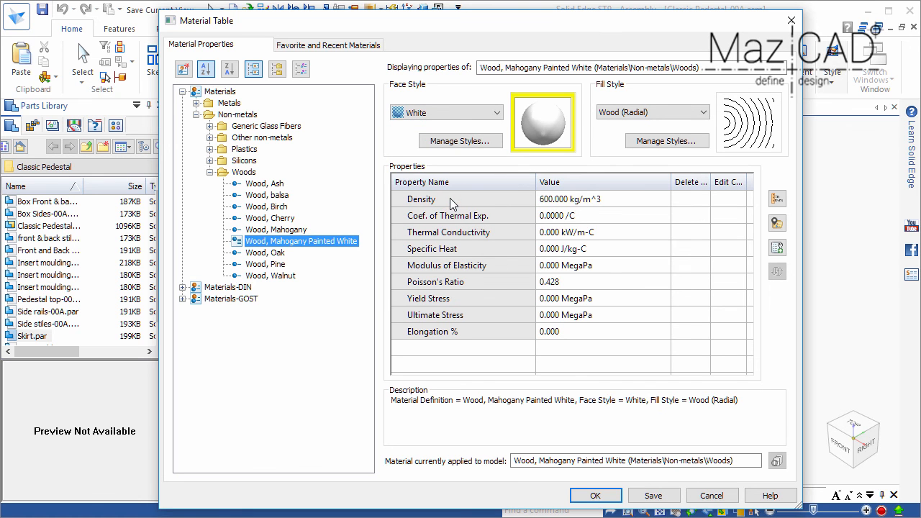
click(596, 496)
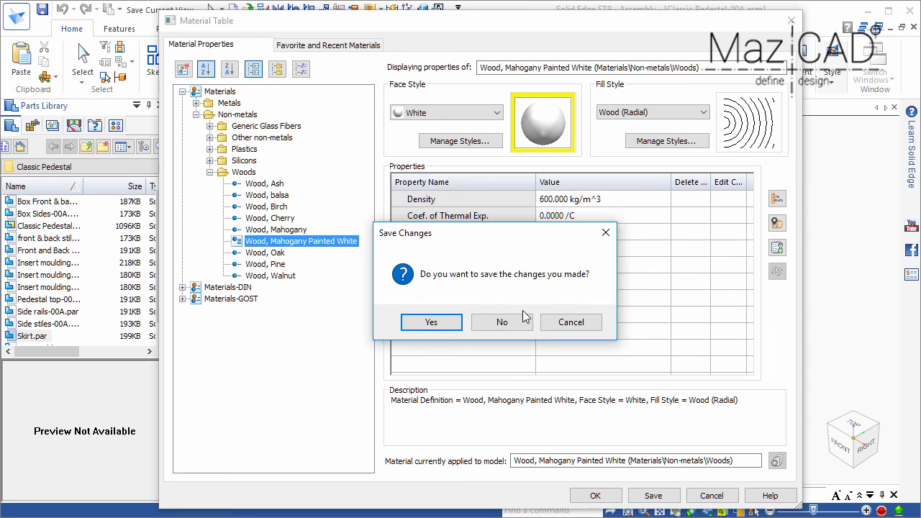
click(448, 328)
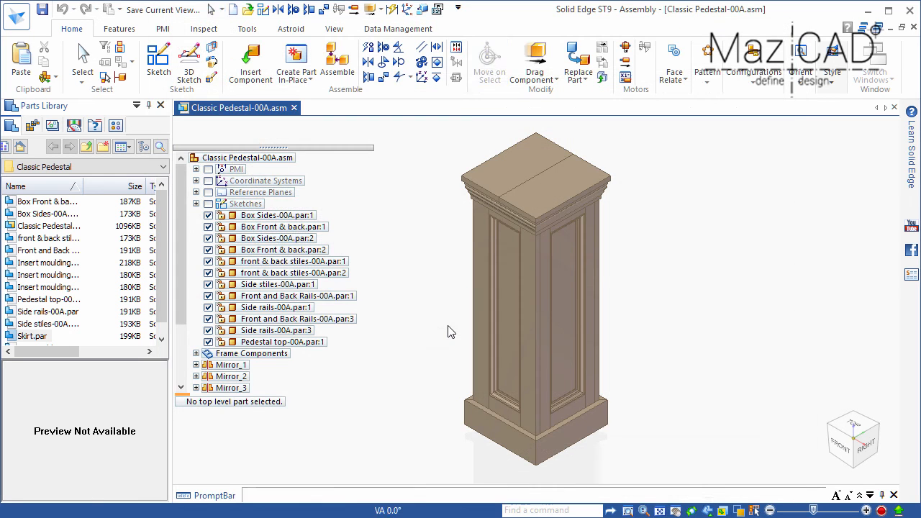
- Reopen the Property Manager, set the material of Box Front & back.par to Wood, Mahogany Painted White, and widen the Material column
key(alt+f)
click(267, 270)
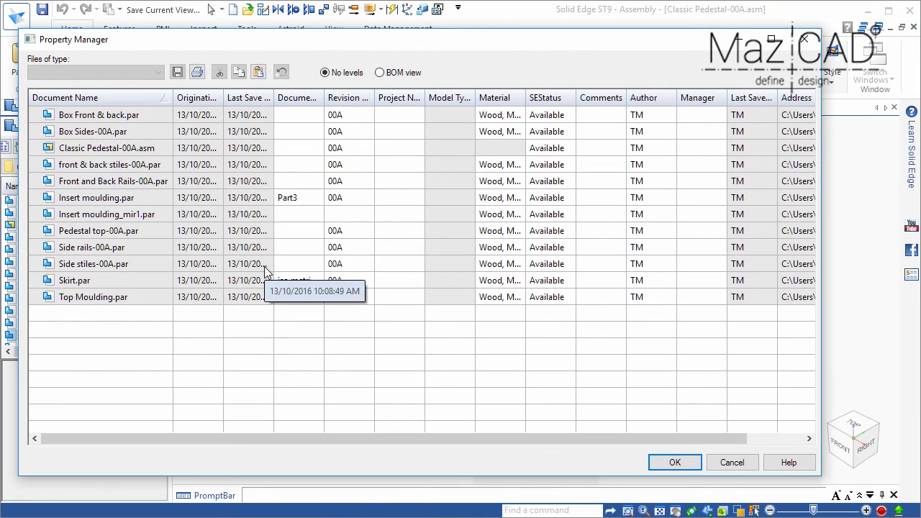
click(496, 115)
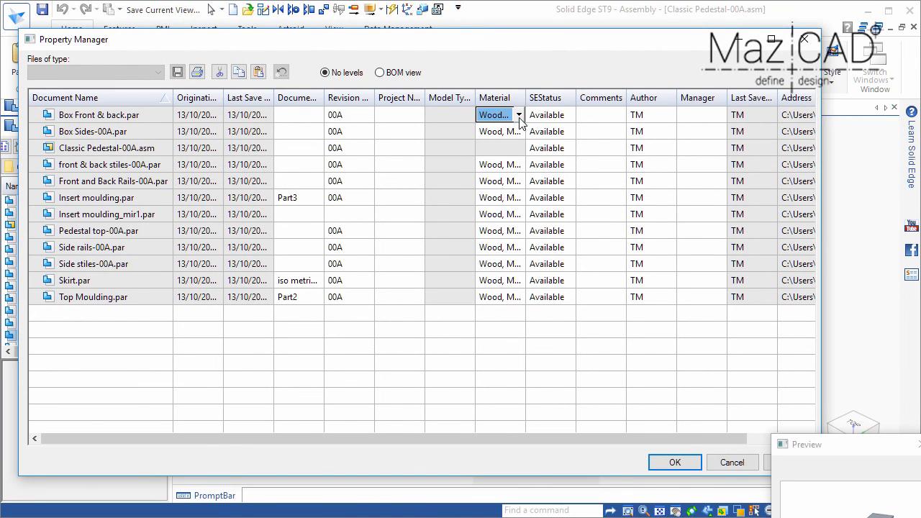
click(519, 115)
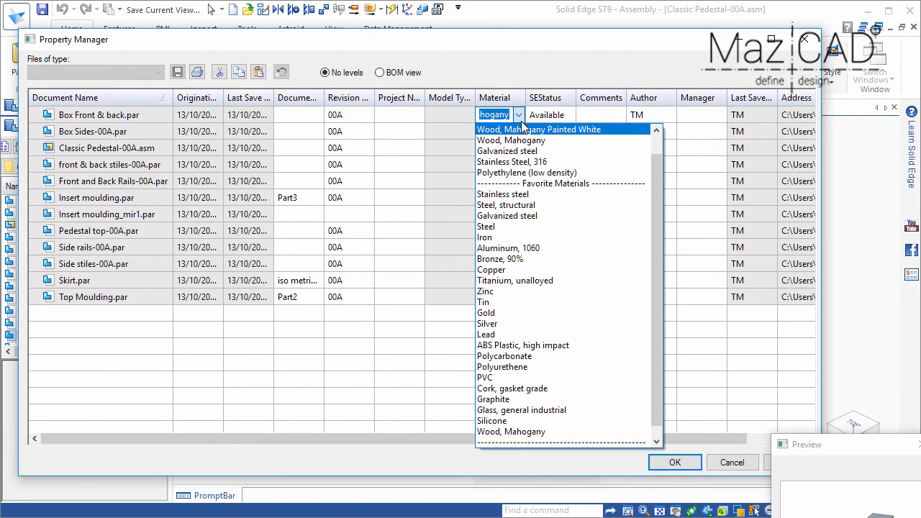
click(524, 129)
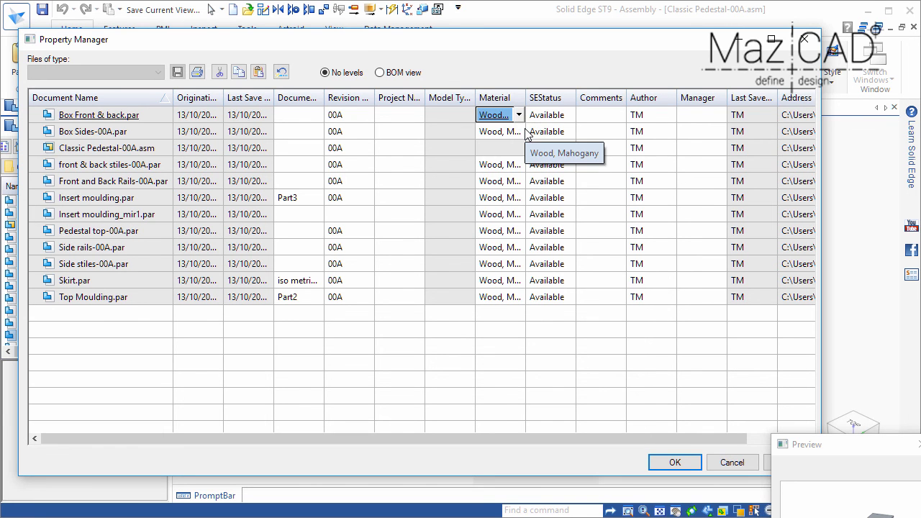
drag(526, 97, 630, 115)
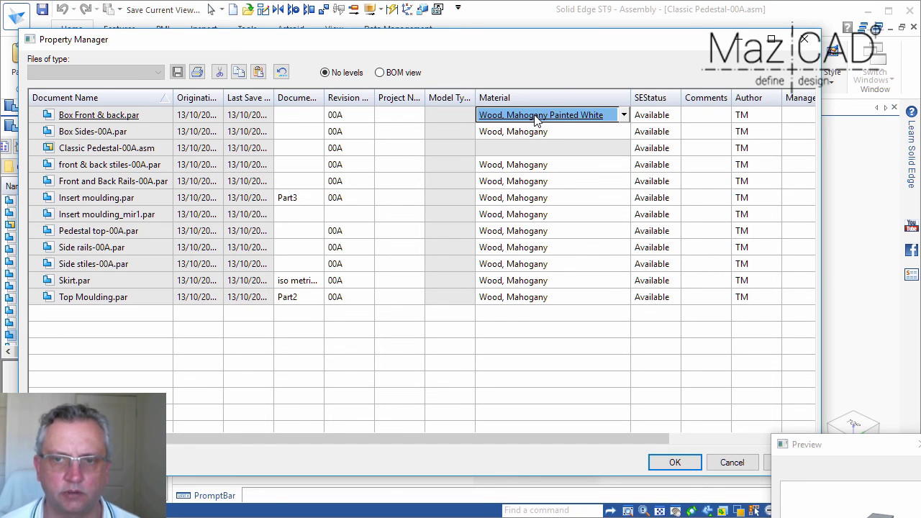
- Assign Wood, Mahogany Painted White to Box Sides-00A.par and all remaining parts, apply the changes, and save the assembly
click(540, 134)
text(Wood, Mahogany Painted White)
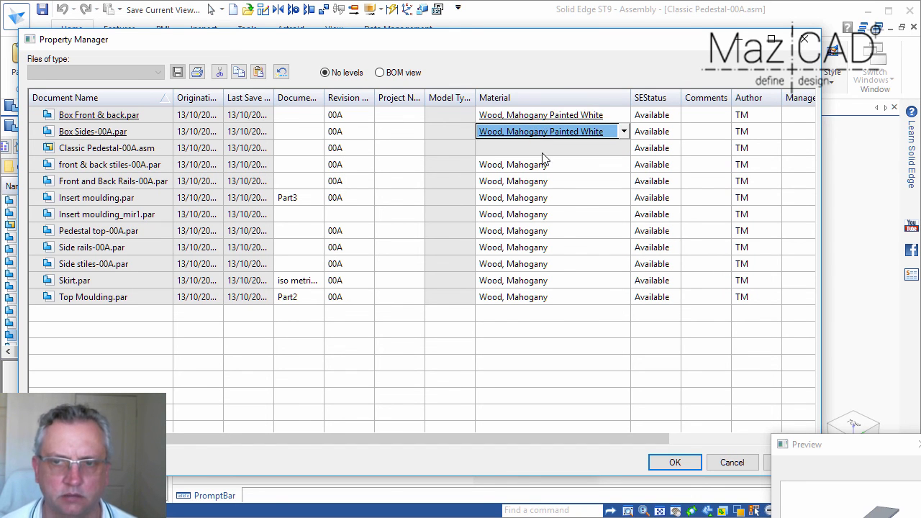
click(544, 164)
shift+click(545, 298)
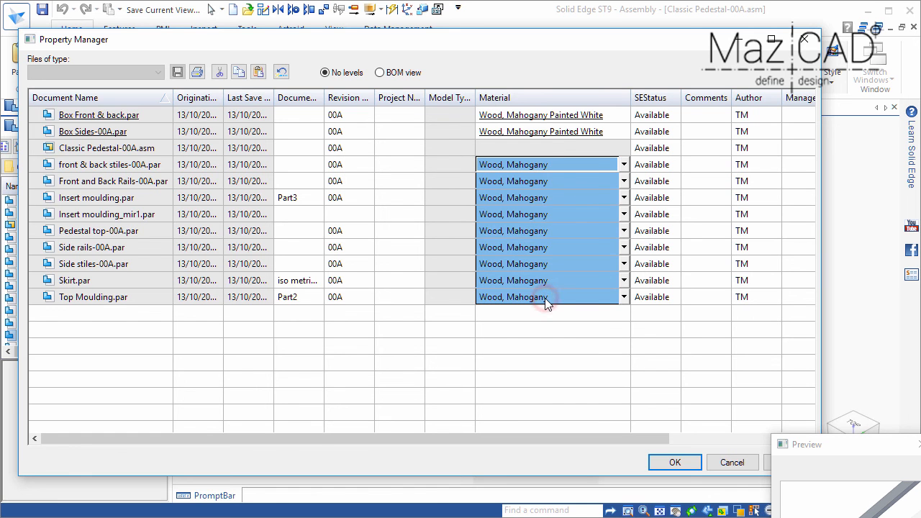
text(Wood, Mahogany Painted White)
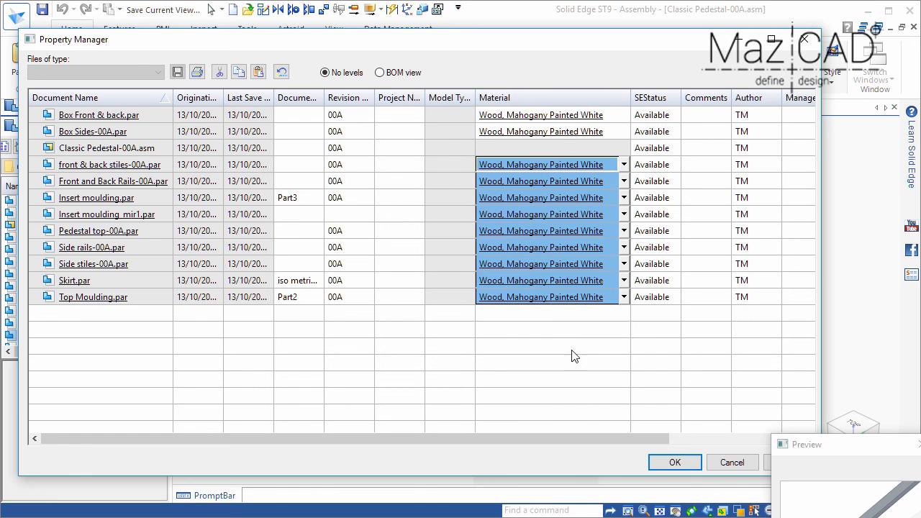
click(673, 462)
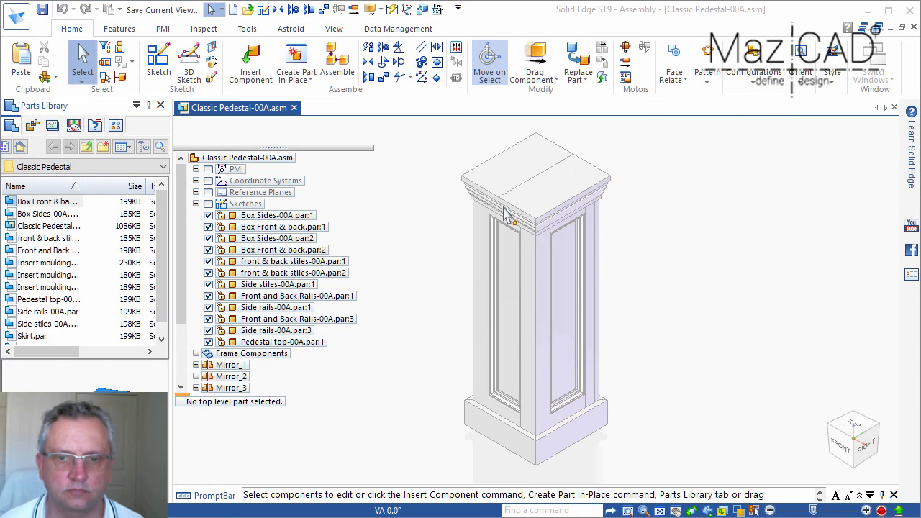
click(41, 12)
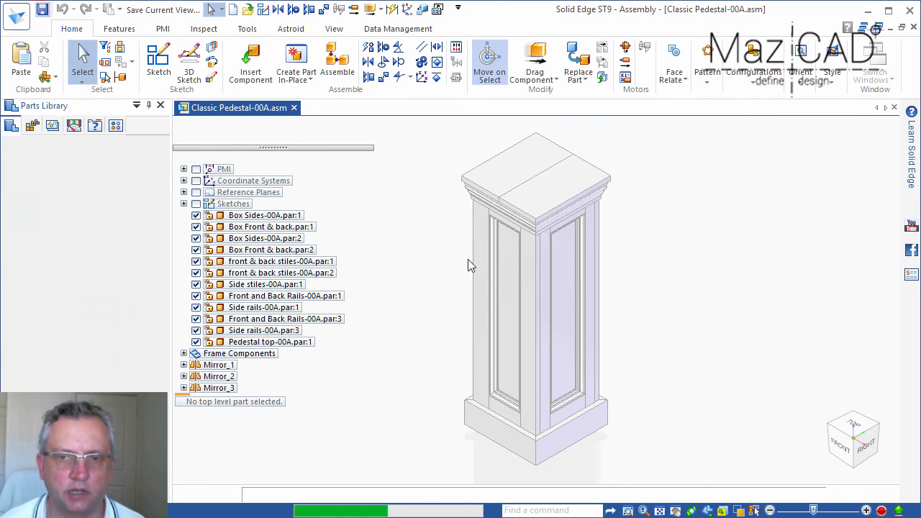